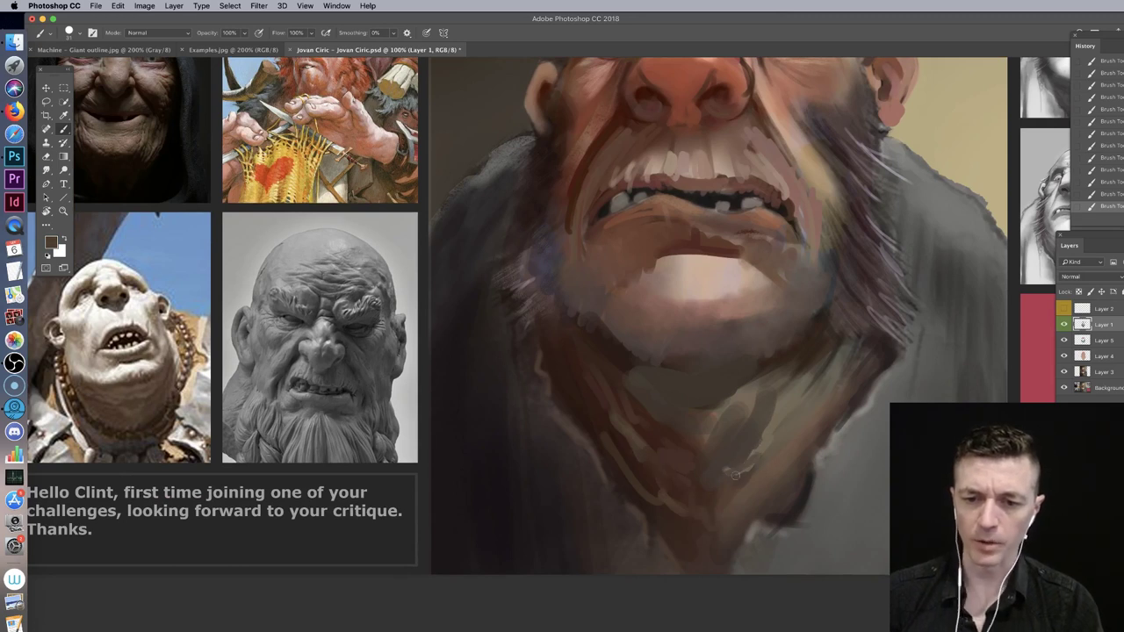
Step: Compare the giant portrait with and without the yellow annotations by toggling layer visibility, leaving Layer 2 hidden
left_click(1063, 309)
left_click(1064, 325)
left_click(1063, 325)
left_click(1063, 310)
left_click(1064, 310)
left_click_drag(884, 270, 871, 269)
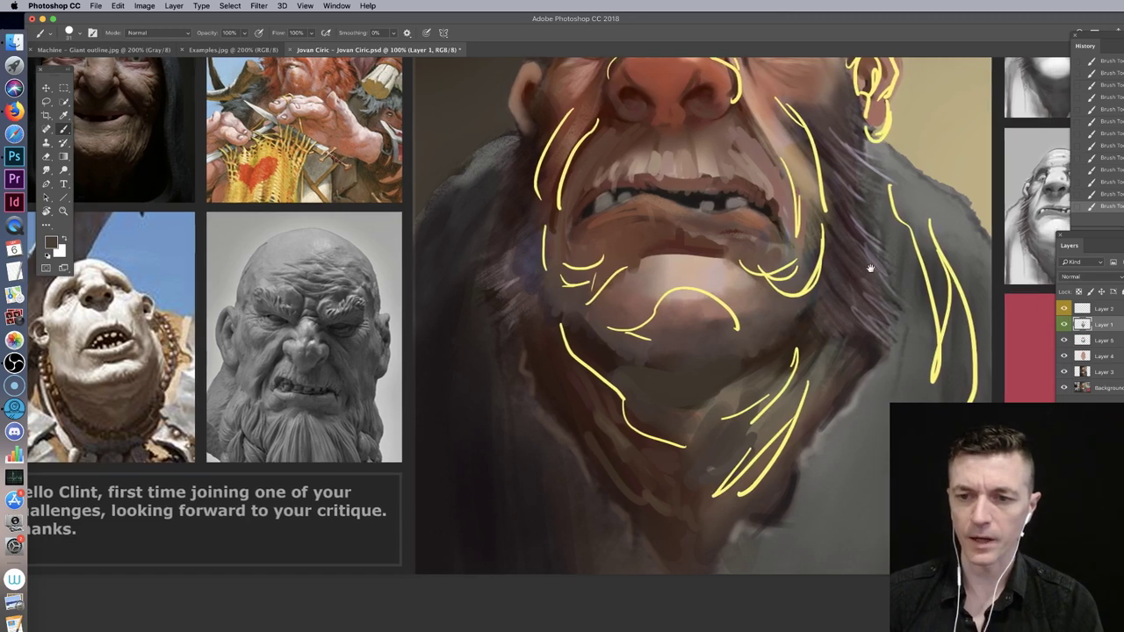
key("super+minus")
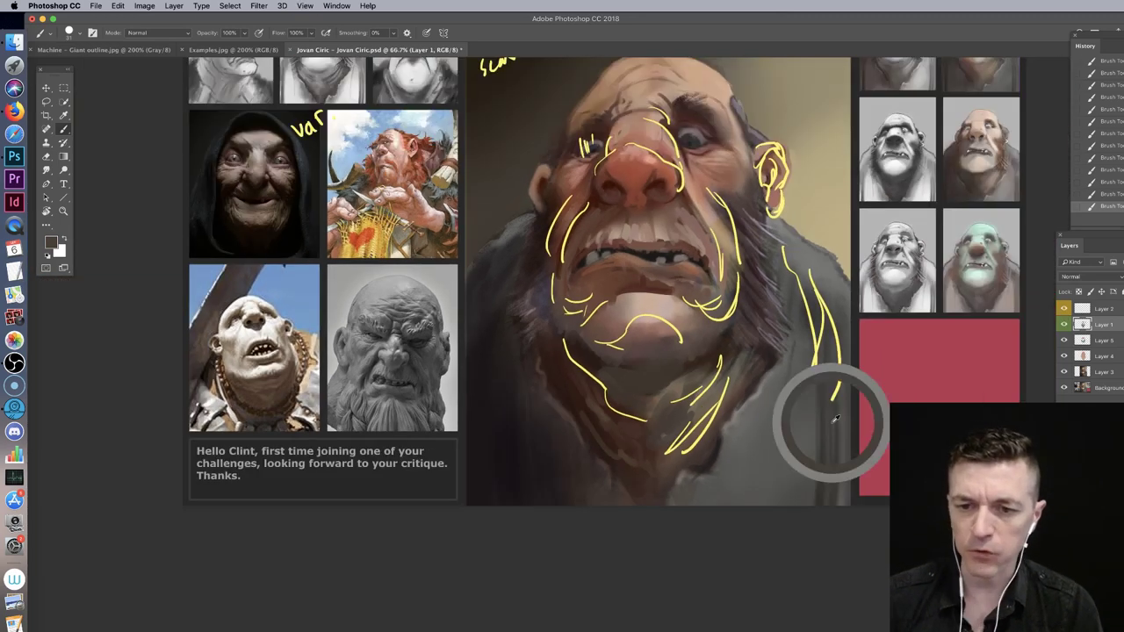
left_click(1064, 309)
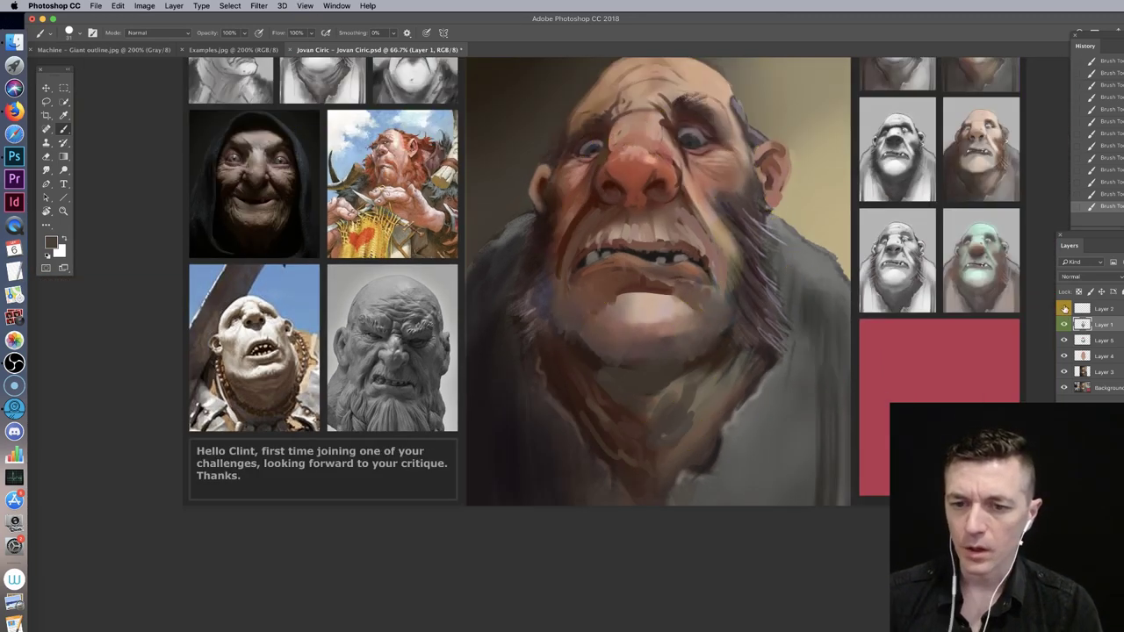
Step: Paint grey fold strokes, using tones sampled from the garment, down the cloak beside the purple sideburn on the portrait's right side
left_click(805, 299, "alt")
left_click_drag(769, 220, 807, 280)
mouse_move(775, 236)
left_mouse_down()
mouse_move(806, 283)
mouse_move(792, 270)
left_mouse_up()
left_click_drag(798, 375, 807, 339)
left_click(822, 265, "alt")
left_click_drag(783, 245, 816, 328)
mouse_move(788, 279)
left_mouse_down()
mouse_move(803, 325)
mouse_move(795, 370)
left_mouse_up()
left_click_drag(806, 358, 782, 431)
left_click_drag(807, 390, 798, 464)
Step: Enlarge the brush and paint broader grey drapery strokes over the outer shoulder and chest on the portrait's right side
left_click(799, 411, "alt")
right_click(801, 372)
left_click_drag(866, 402, 871, 401)
left_click_drag(805, 376, 803, 402)
mouse_move(814, 328)
left_mouse_down()
mouse_move(807, 414)
mouse_move(830, 360)
left_mouse_up()
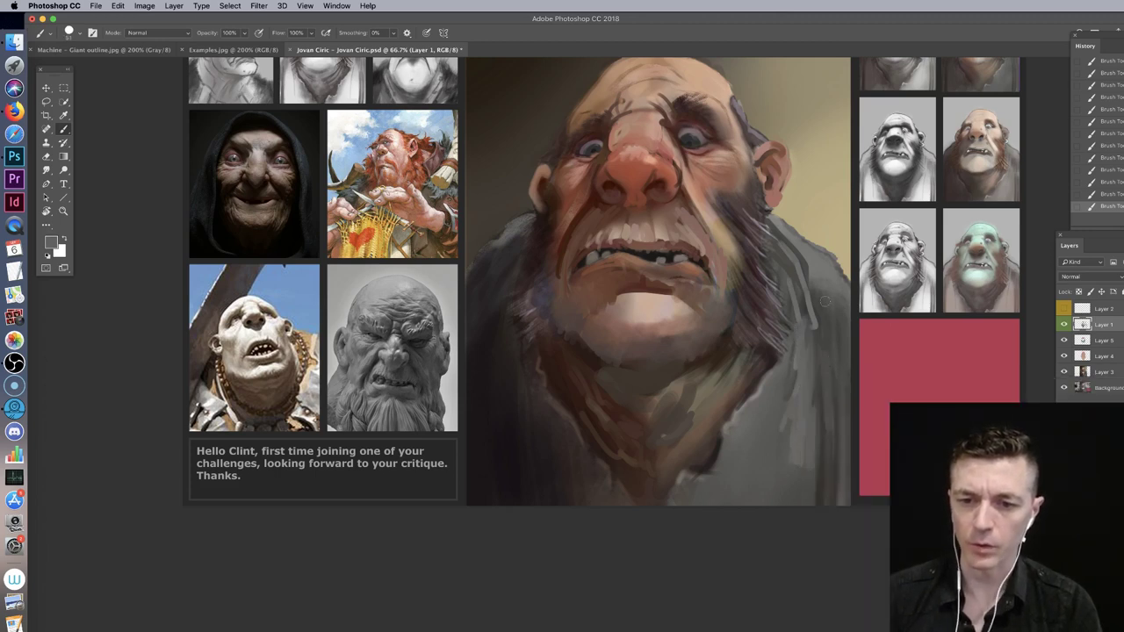
left_click_drag(829, 306, 848, 390)
left_click_drag(843, 379, 857, 439)
left_click_drag(836, 314, 852, 390)
left_click_drag(841, 316, 857, 420)
left_click_drag(789, 303, 787, 326)
Step: Paint long drapery strokes over the portrait's left shoulder and down its cloak, and sample a dark cloak tone
mouse_move(500, 230)
left_mouse_down()
mouse_move(476, 260)
mouse_move(459, 313)
left_mouse_up()
mouse_move(500, 255)
left_mouse_down()
mouse_move(470, 299)
mouse_move(506, 383)
mouse_move(514, 308)
mouse_move(528, 434)
mouse_move(512, 444)
mouse_move(532, 419)
mouse_move(557, 447)
mouse_move(566, 496)
left_mouse_up()
left_click(529, 383, "alt")
left_click_drag(700, 326, 690, 344)
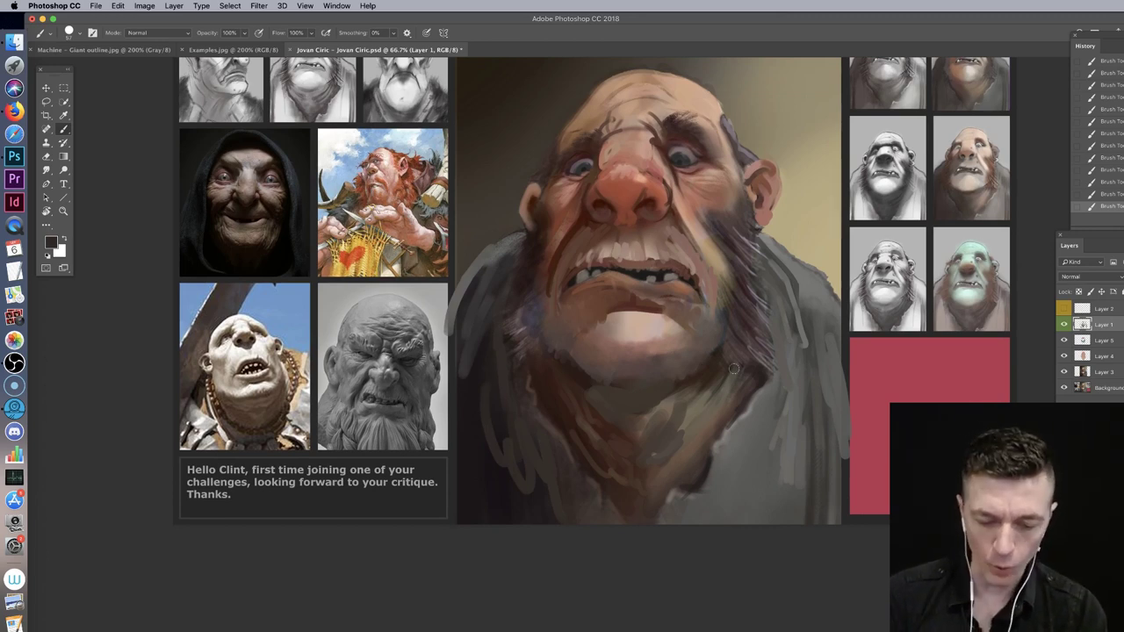
Step: Close the giant portrait without saving and open the Challenge Submission Vertical Upload PSD from the Machine & Giant CONCEPTS folder in Photoshop
key("super+w")
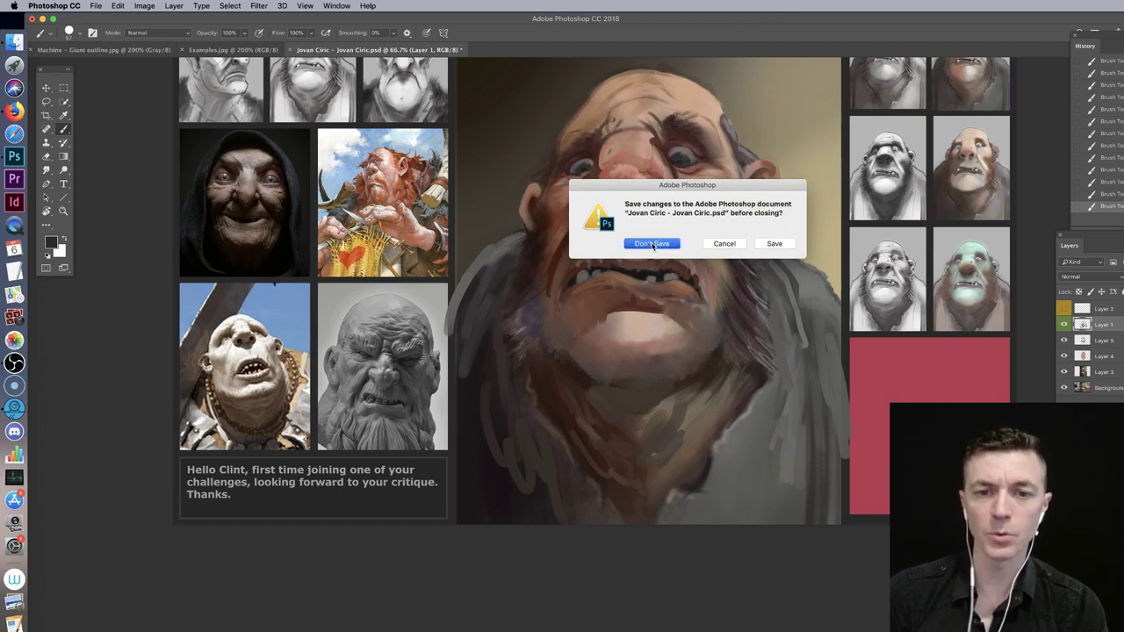
left_click(651, 244)
key("super+Tab")
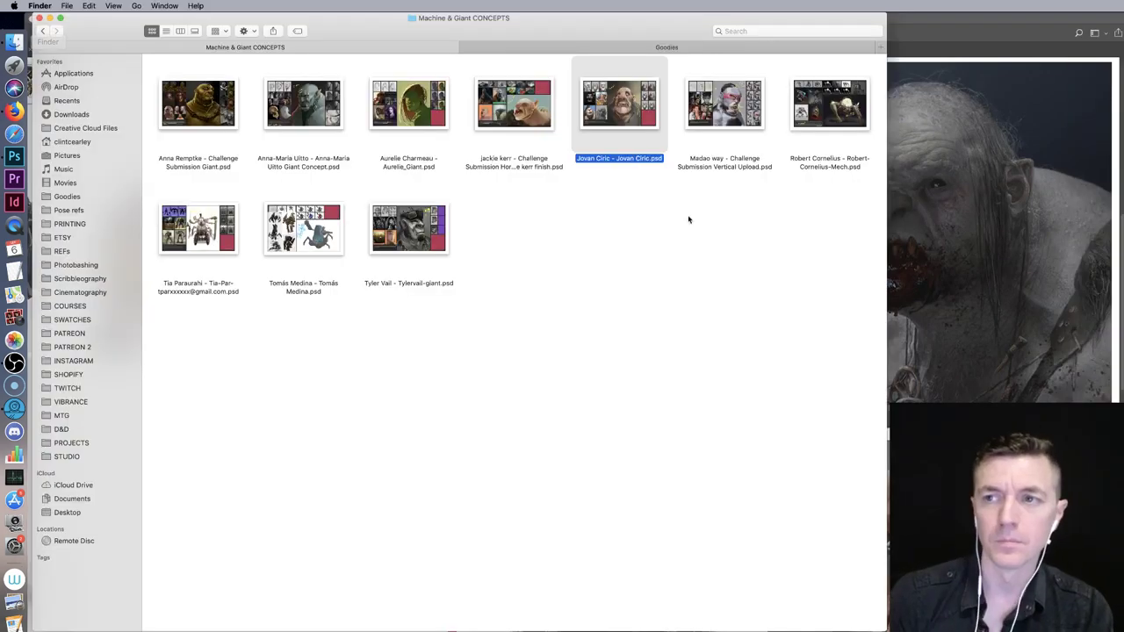
right_click(713, 98)
mouse_move(766, 114)
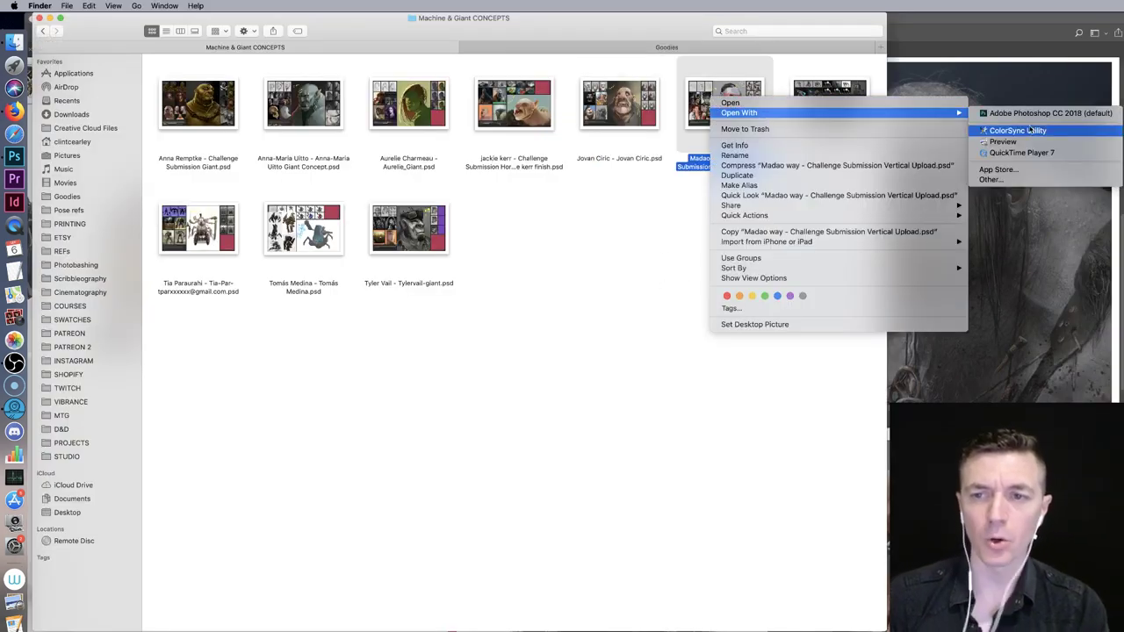
left_click(1023, 113)
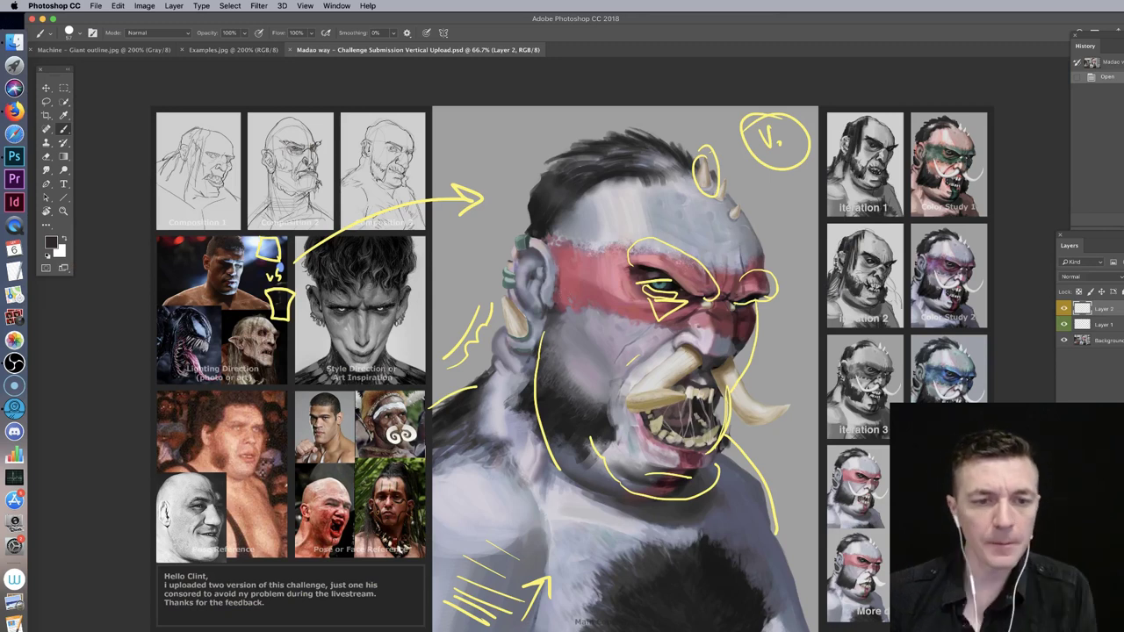
Step: Set a smaller brush and sample the light blue highlight on the fighter's face in the lighting reference
left_click_drag(539, 263, 478, 232)
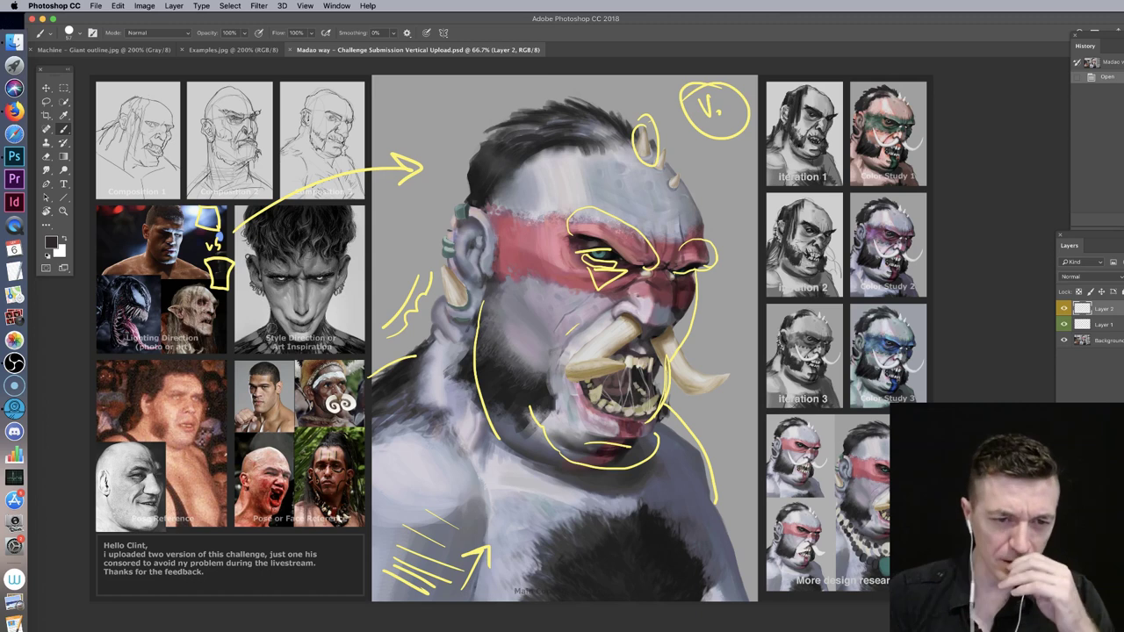
right_click(686, 288)
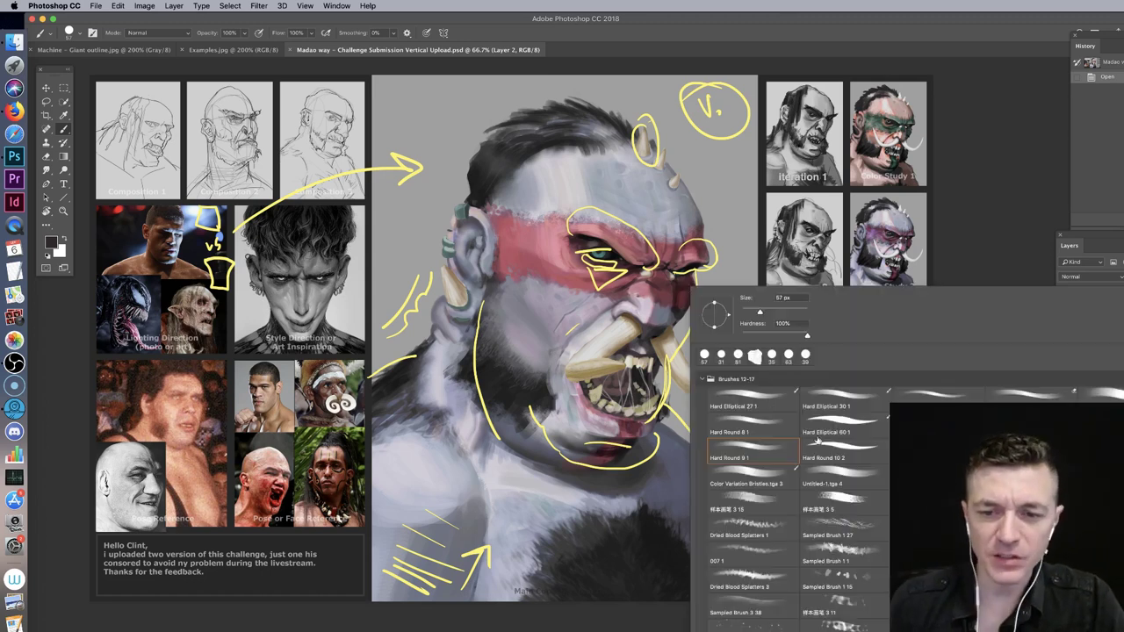
left_click(974, 176)
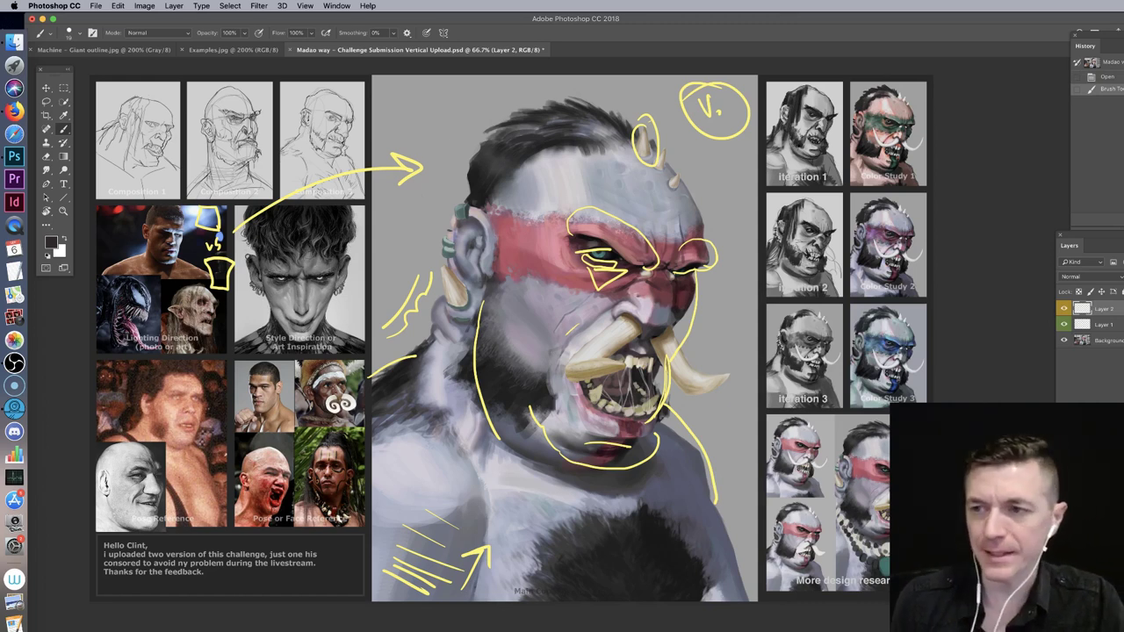
left_click(176, 237, "alt")
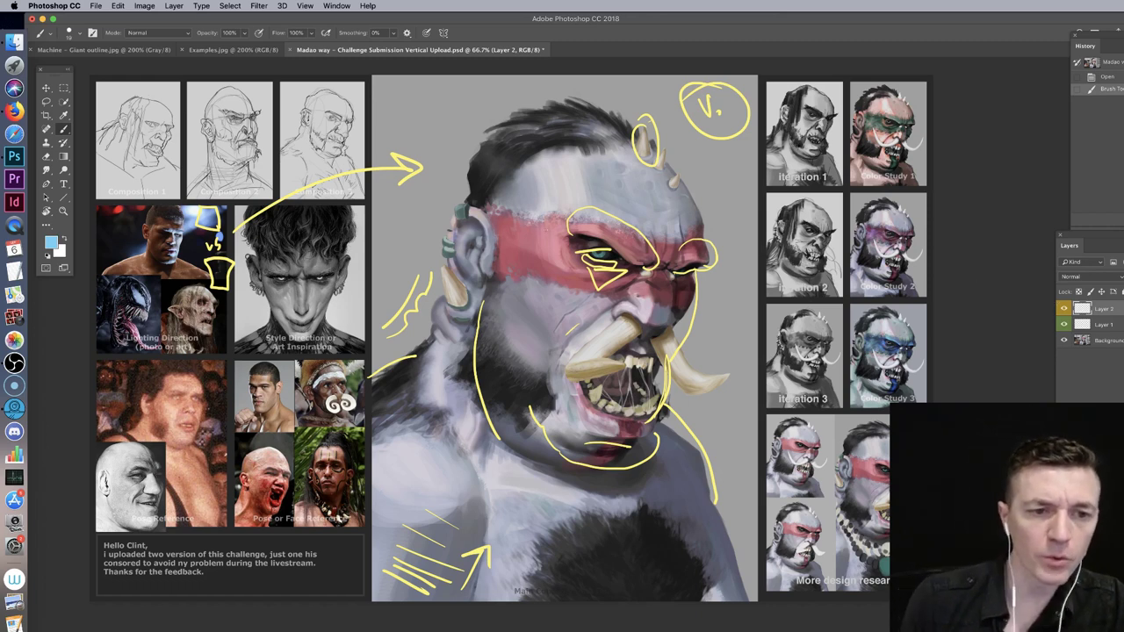
left_click(974, 282)
Step: Hide the yellow annotations on Layer 2 and make Layer 1 active for drawing
left_click(1064, 309)
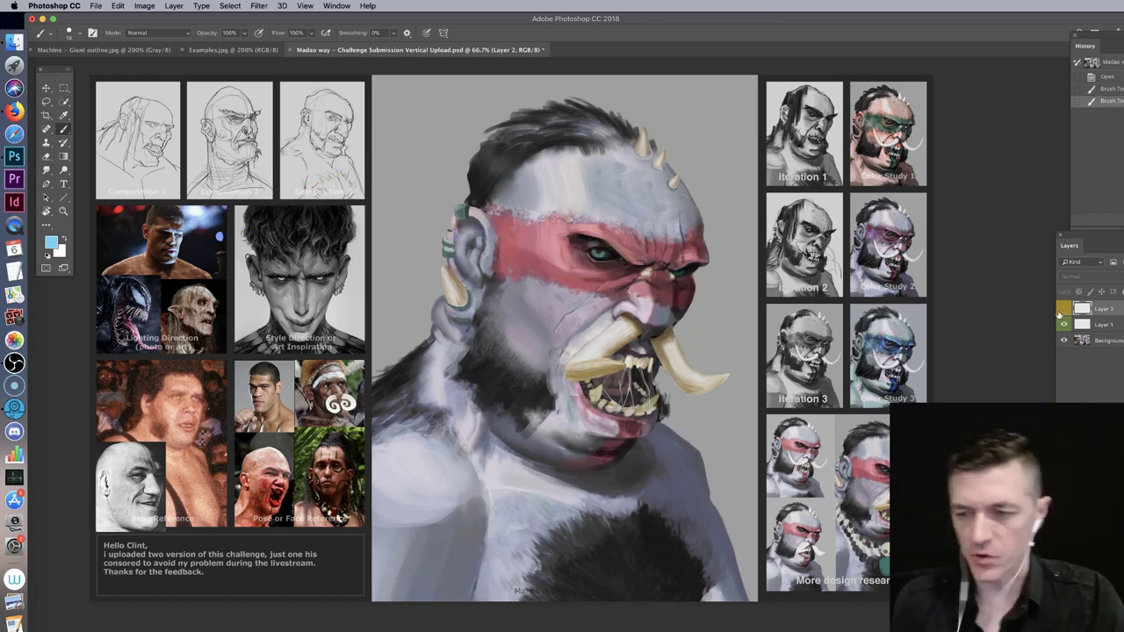
key("super+plus")
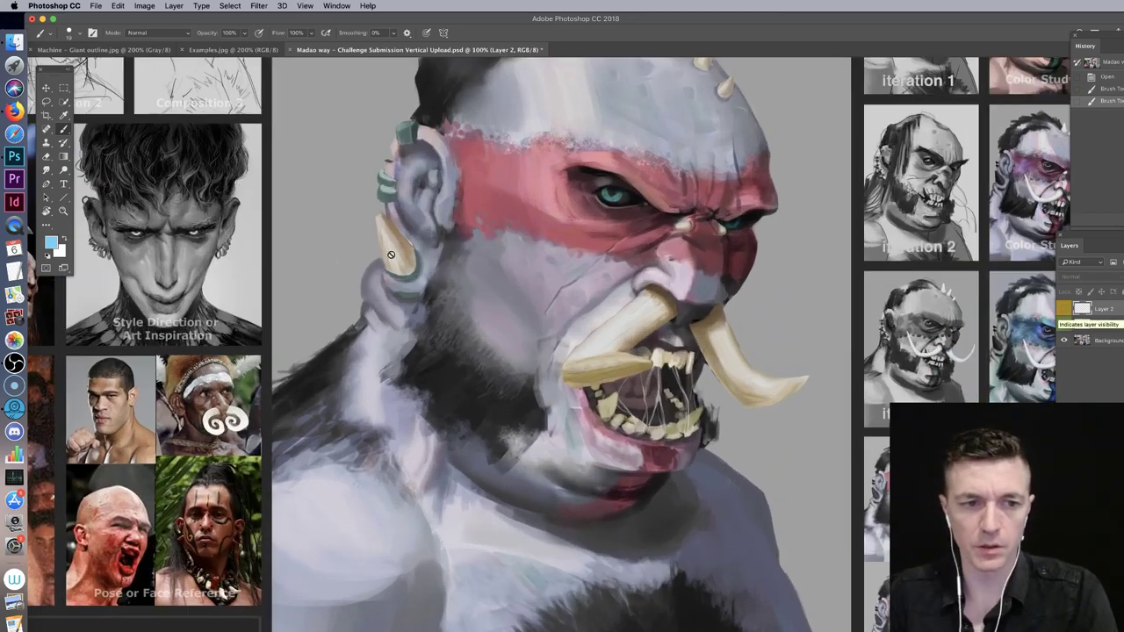
key("super+plus")
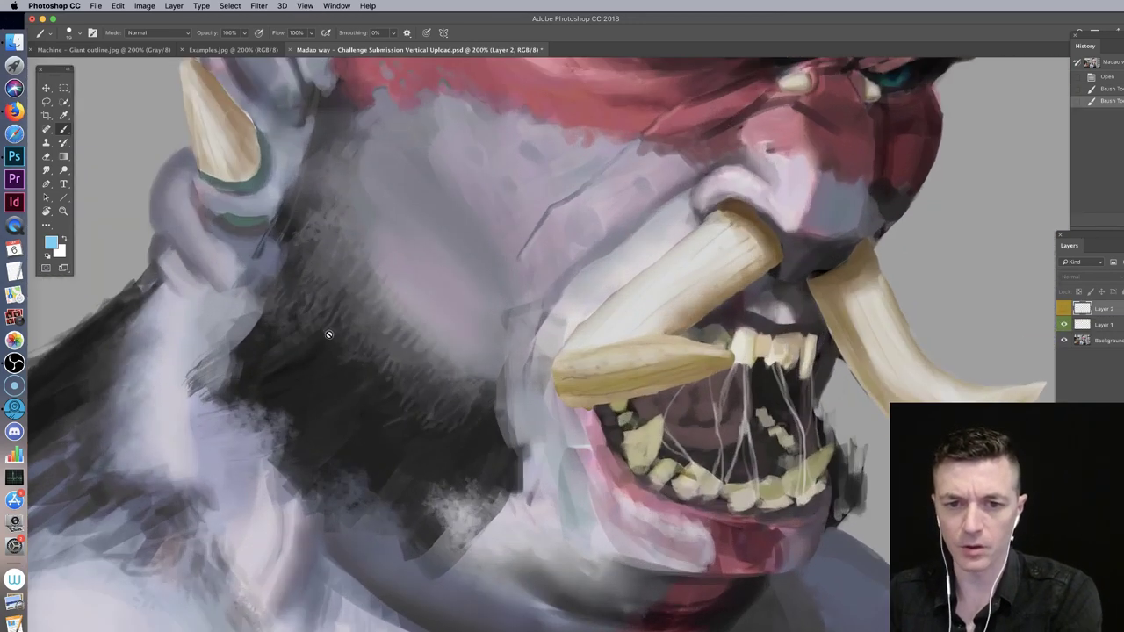
left_click_drag(255, 223, 997, 382)
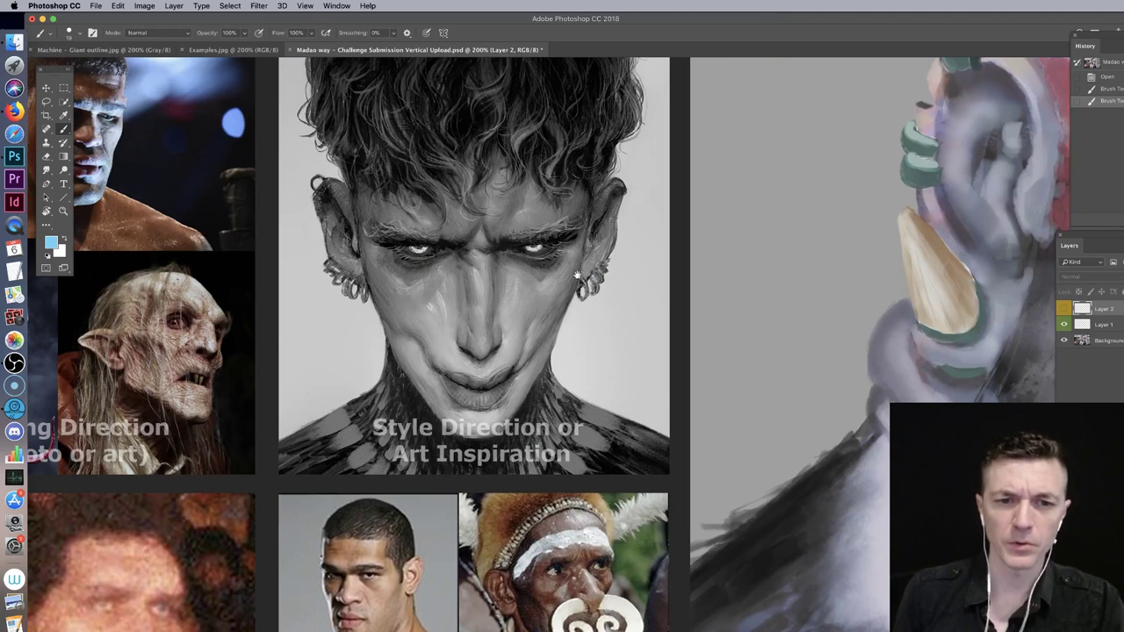
left_click_drag(579, 276, 872, 361)
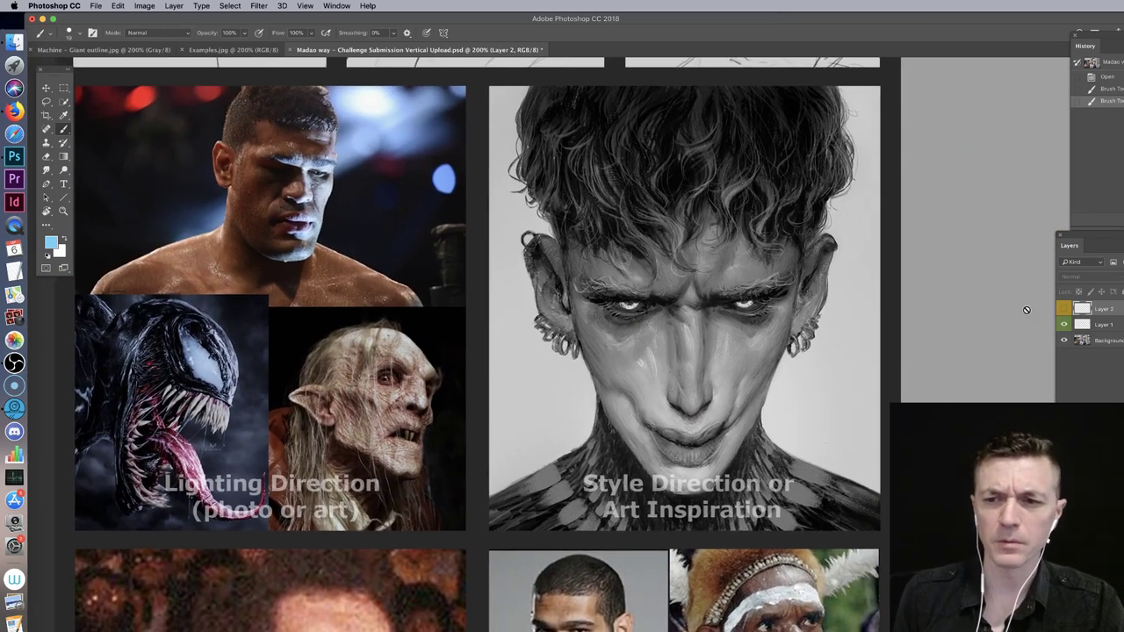
left_click(1102, 327)
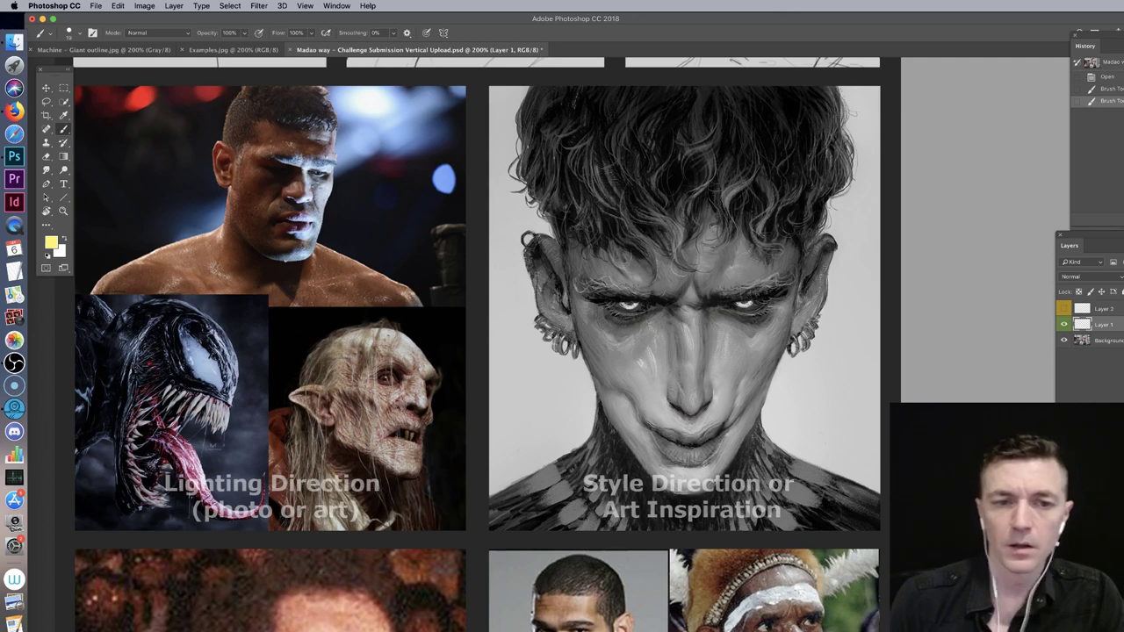
Step: Try yellow guide strokes along both cheeks of the style inspiration portrait and on the fighter's head, undoing each one
mouse_move(572, 322)
left_mouse_down()
mouse_move(578, 349)
mouse_move(651, 427)
left_mouse_up()
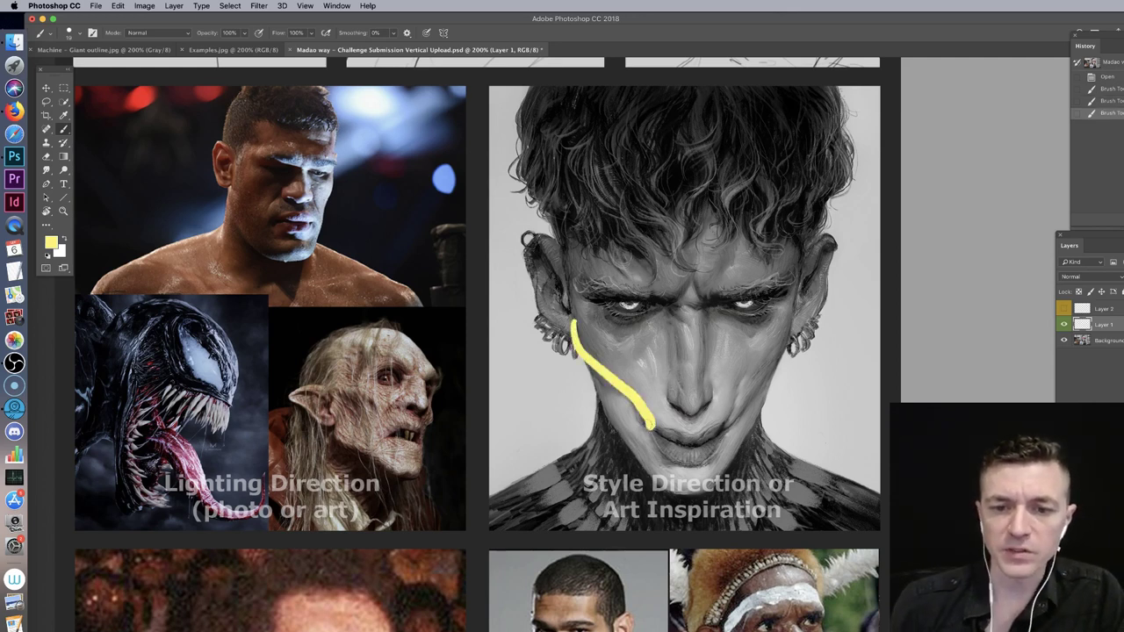
key("ctrl+z")
left_click_drag(799, 290, 733, 431)
key("ctrl+z")
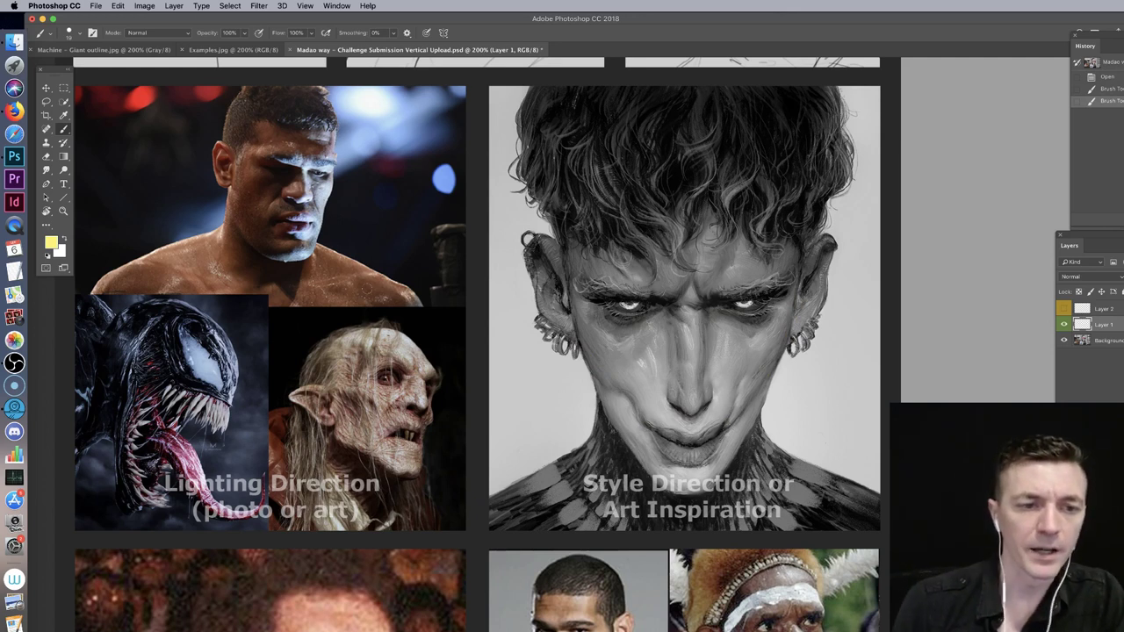
left_click_drag(235, 167, 256, 263)
key("ctrl+z")
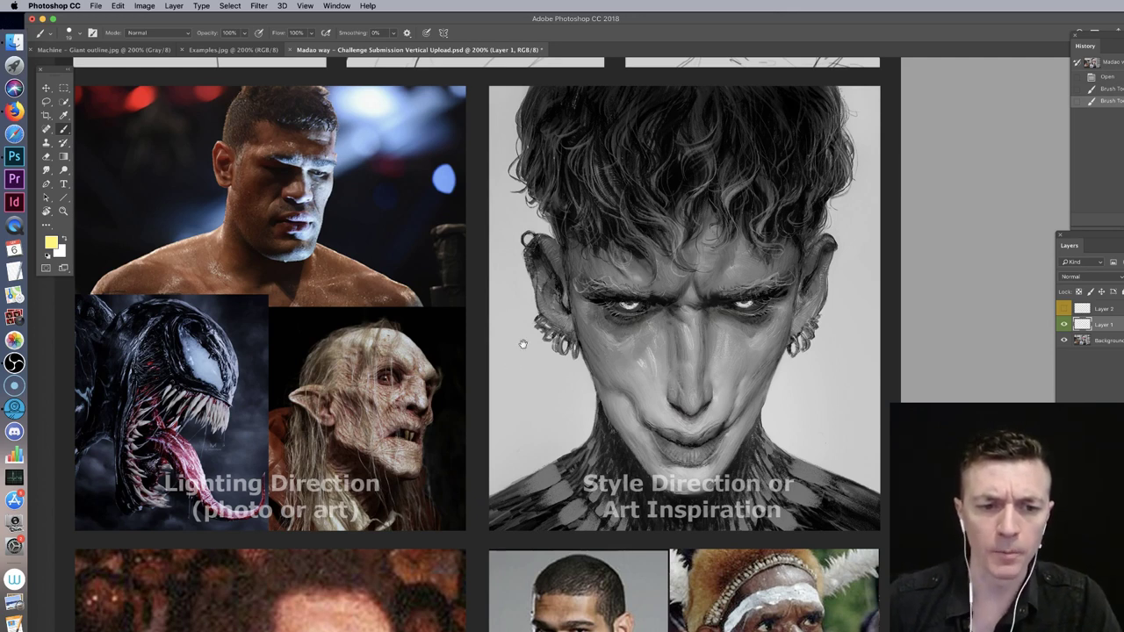
Step: Try yellow strokes over the lighting references, including the long-haired creature's face, undoing each one
scroll(507, 364, "down", 3)
left_click_drag(573, 254, 468, 292)
key("super+z")
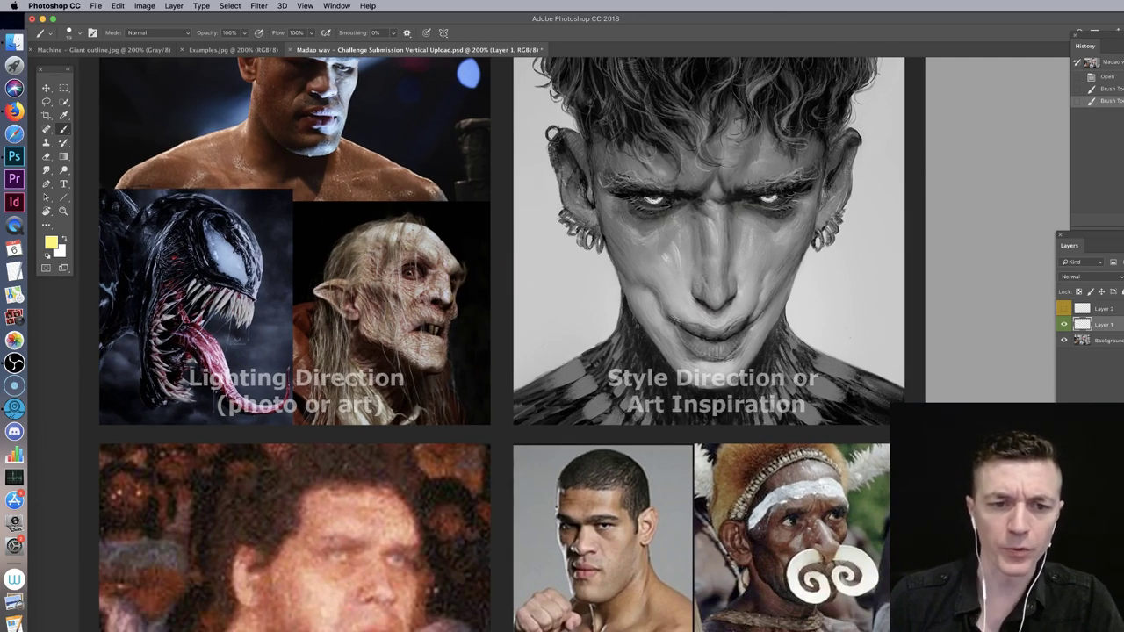
left_click_drag(375, 288, 413, 341)
key("super+z")
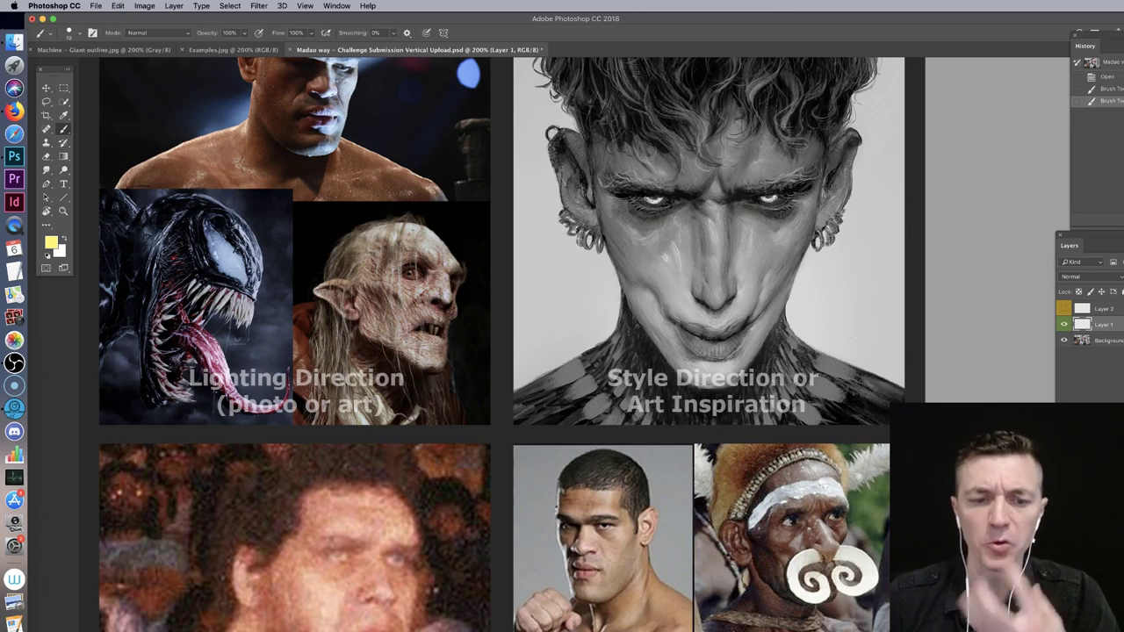
Step: Examine the pose and face references and compare them with the tusked giant's portrait
scroll(406, 335, "down", 6)
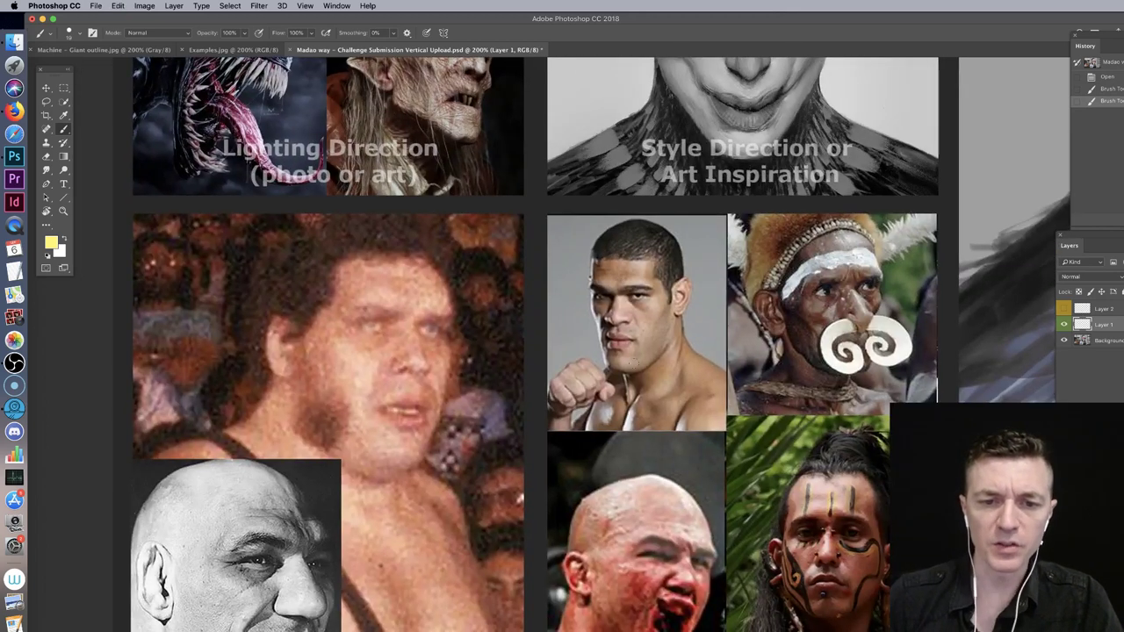
scroll(542, 340, "down", 3)
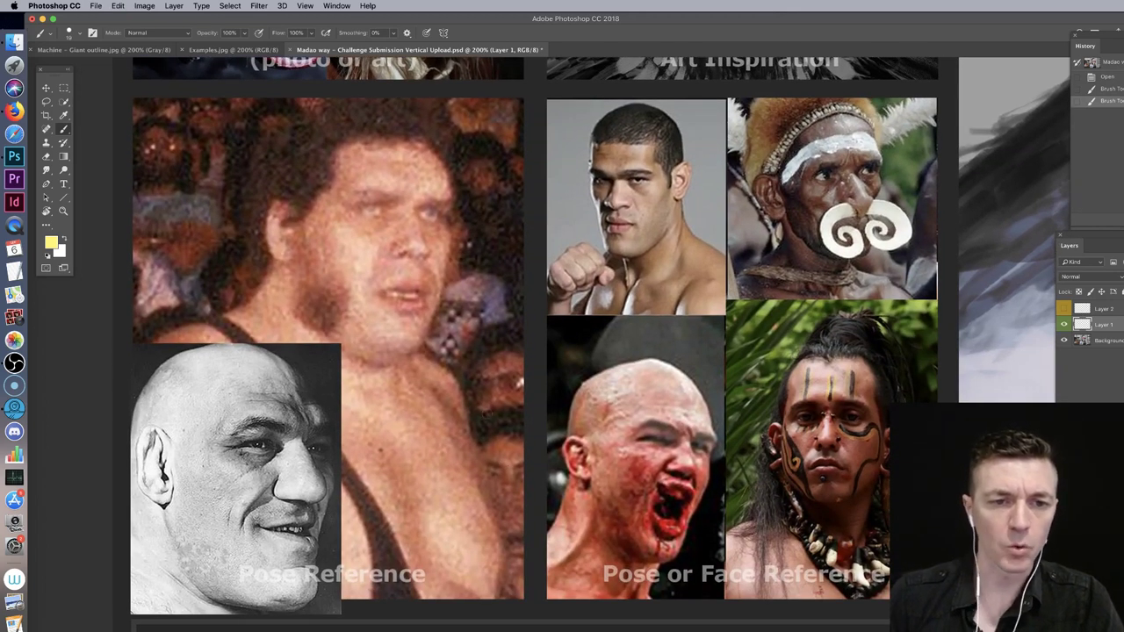
mouse_move(722, 252)
left_mouse_down()
mouse_move(632, 278)
mouse_move(232, 451)
left_mouse_up()
key("super+minus")
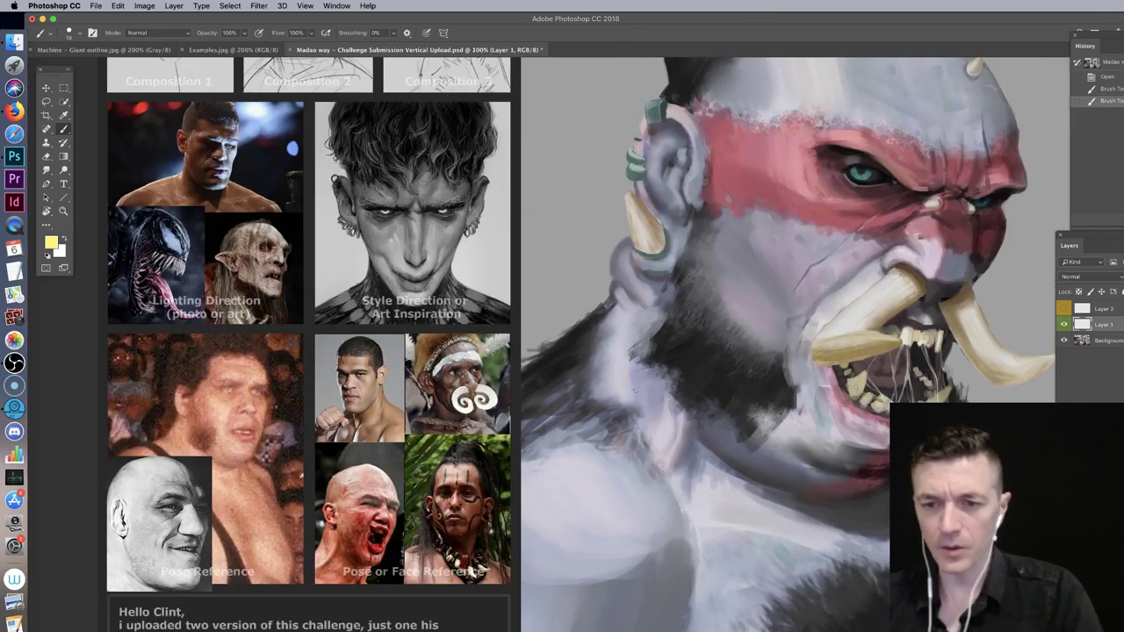
left_click_drag(791, 167, 616, 292)
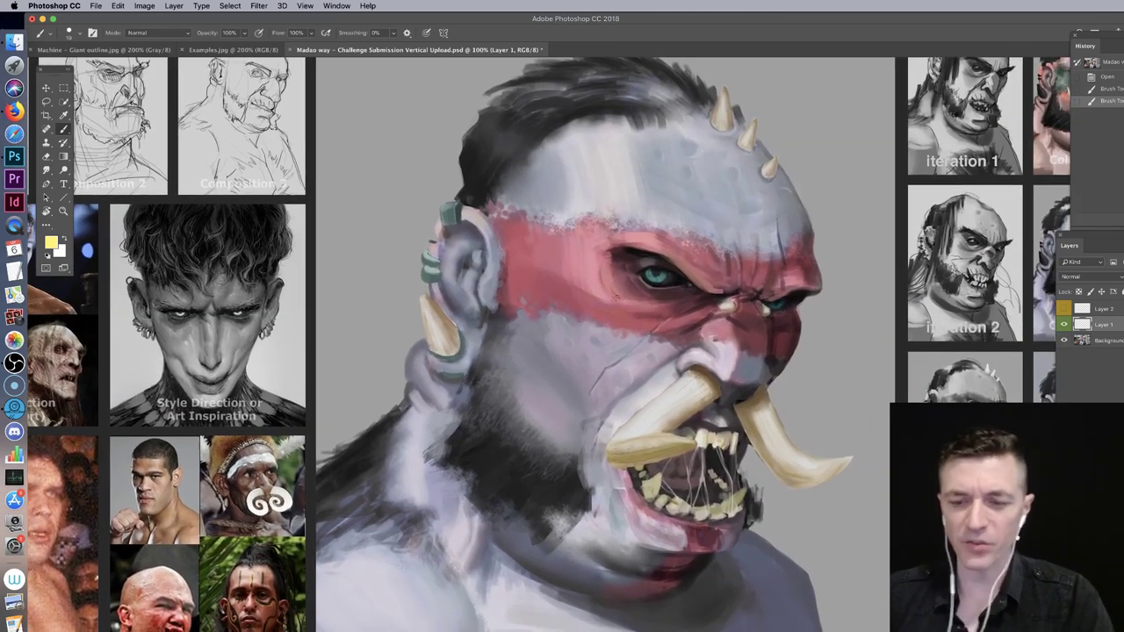
key("super+minus")
scroll(569, 195, "down", 1)
scroll(569, 195, "right", 1)
scroll(568, 195, "right", 1)
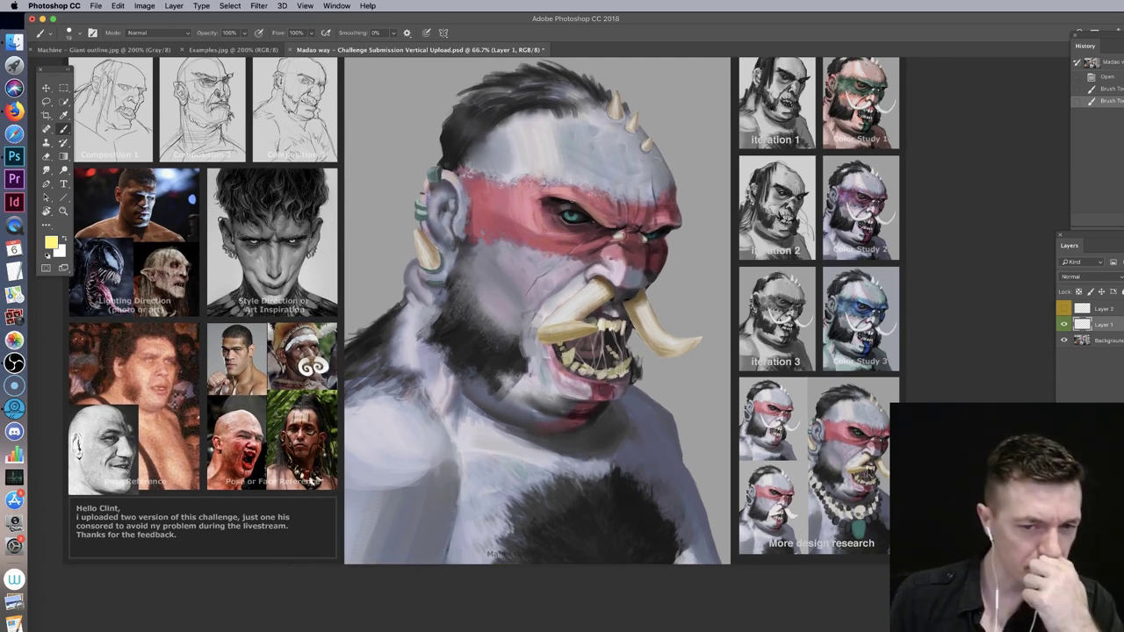
Step: Mark the jaw, chin and both cheek contours of the tusked giant with yellow lines on Layer 1
mouse_move(458, 355)
left_mouse_down()
mouse_move(475, 397)
mouse_move(514, 425)
mouse_move(590, 422)
mouse_move(612, 400)
left_mouse_up()
left_click_drag(518, 395, 617, 409)
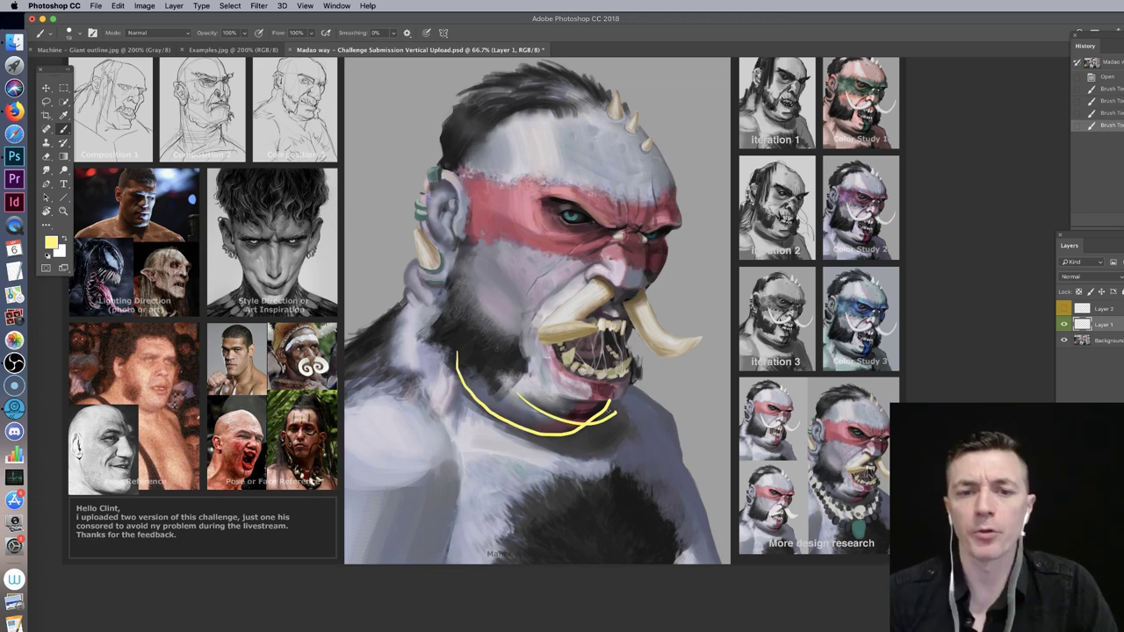
left_click_drag(666, 248, 631, 356)
mouse_move(491, 237)
left_mouse_down()
mouse_move(522, 283)
mouse_move(533, 340)
left_mouse_up()
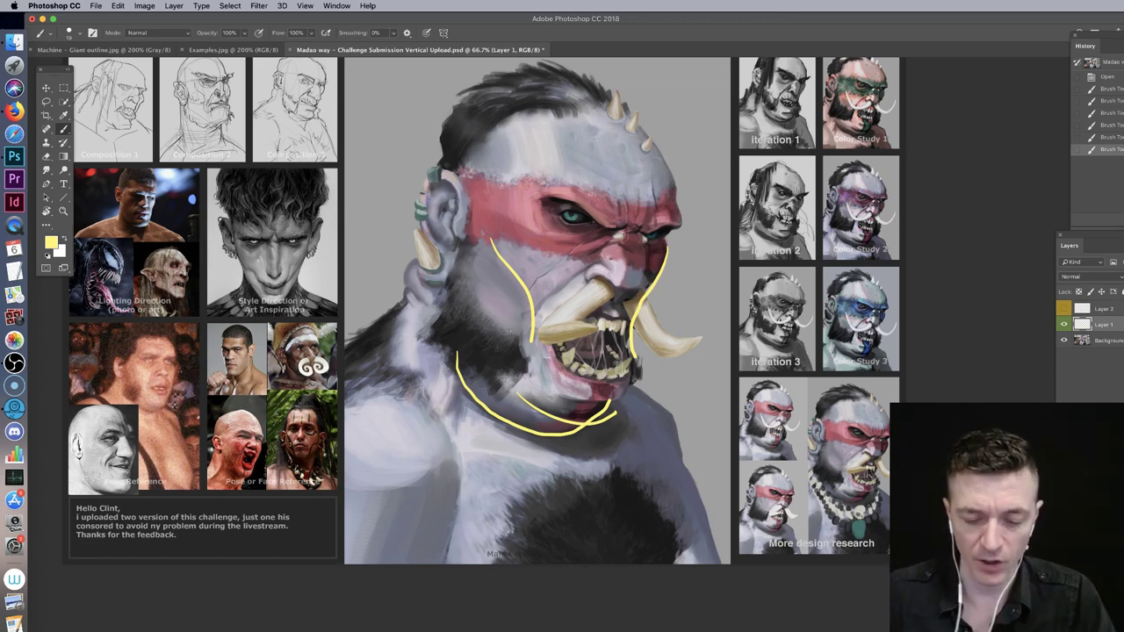
Step: Clear all yellow strokes from Layer 1 and show the annotations on Layer 2 again
key("super+a")
key("Delete")
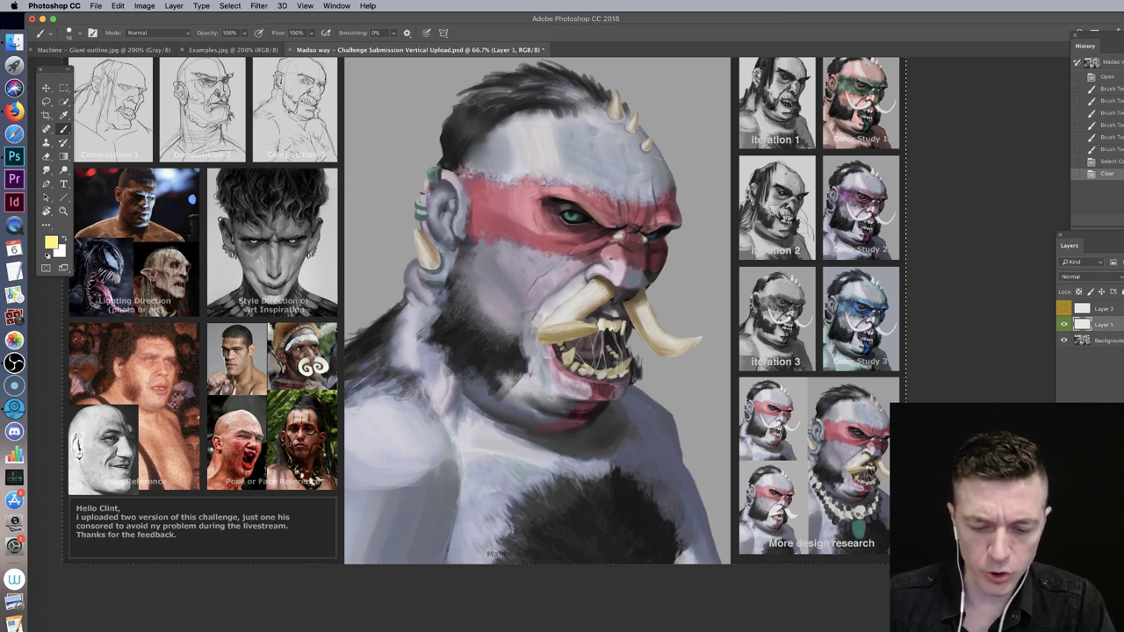
key("super+d")
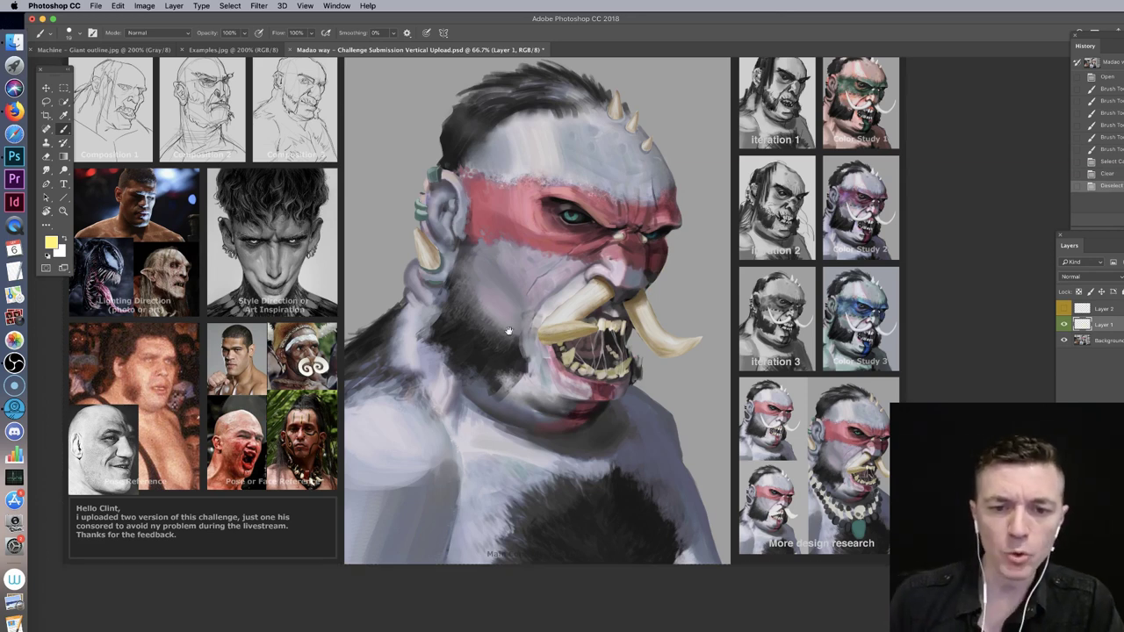
left_click_drag(560, 325, 606, 363)
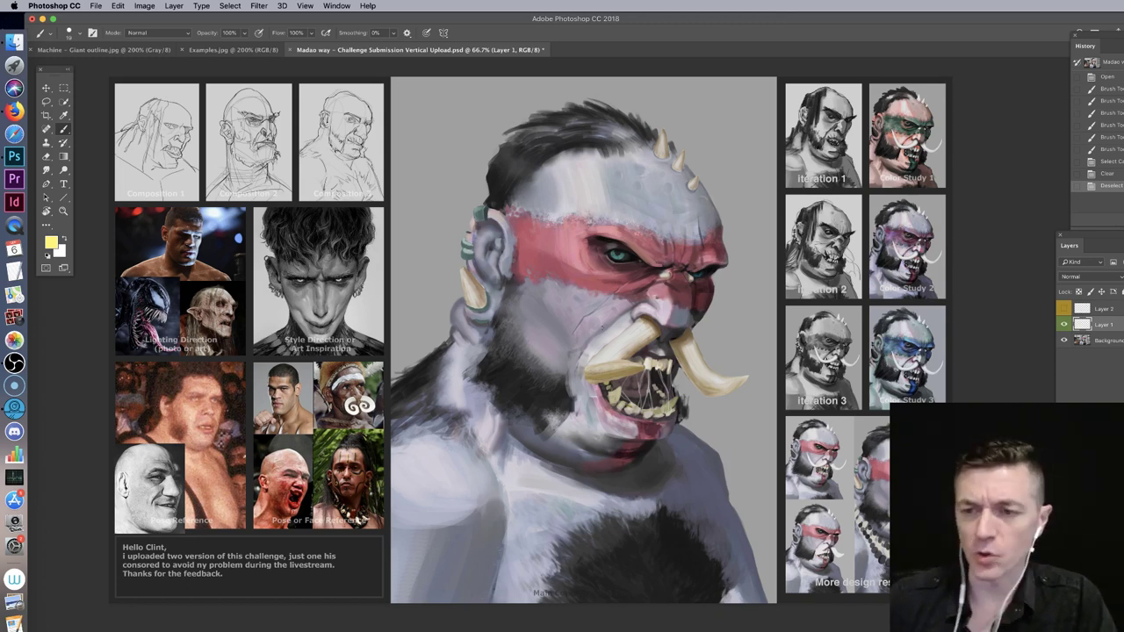
left_click(1063, 309)
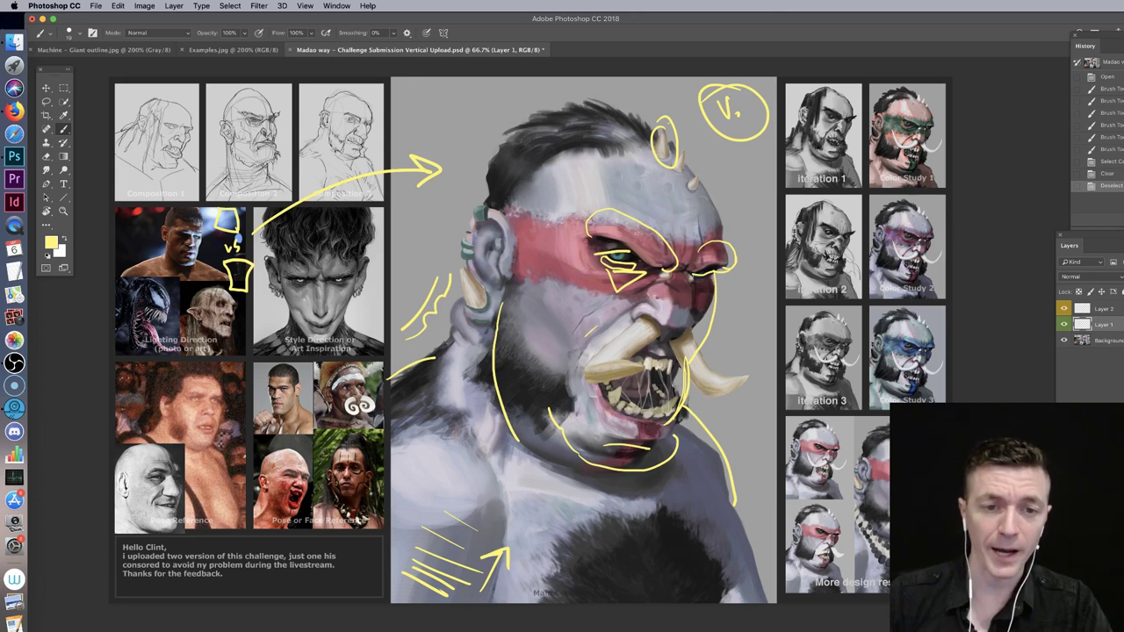
Step: Mark the neck-to-shoulder slopes on both sides of the tusked giant with yellow lines on Layer 1
left_click_drag(461, 295, 442, 338)
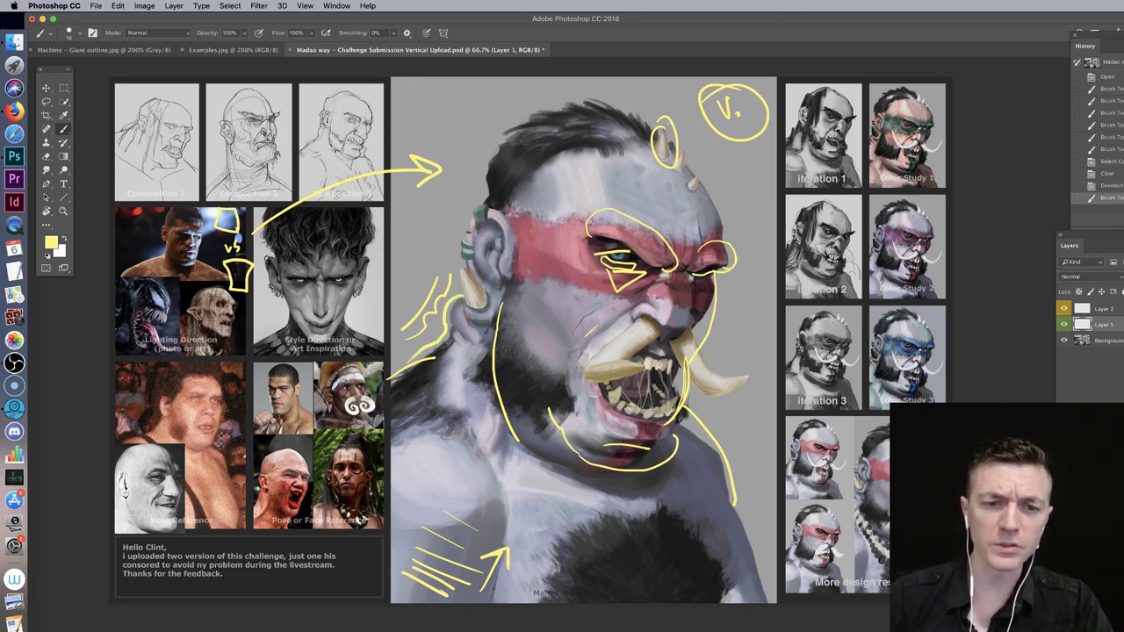
key("super+z")
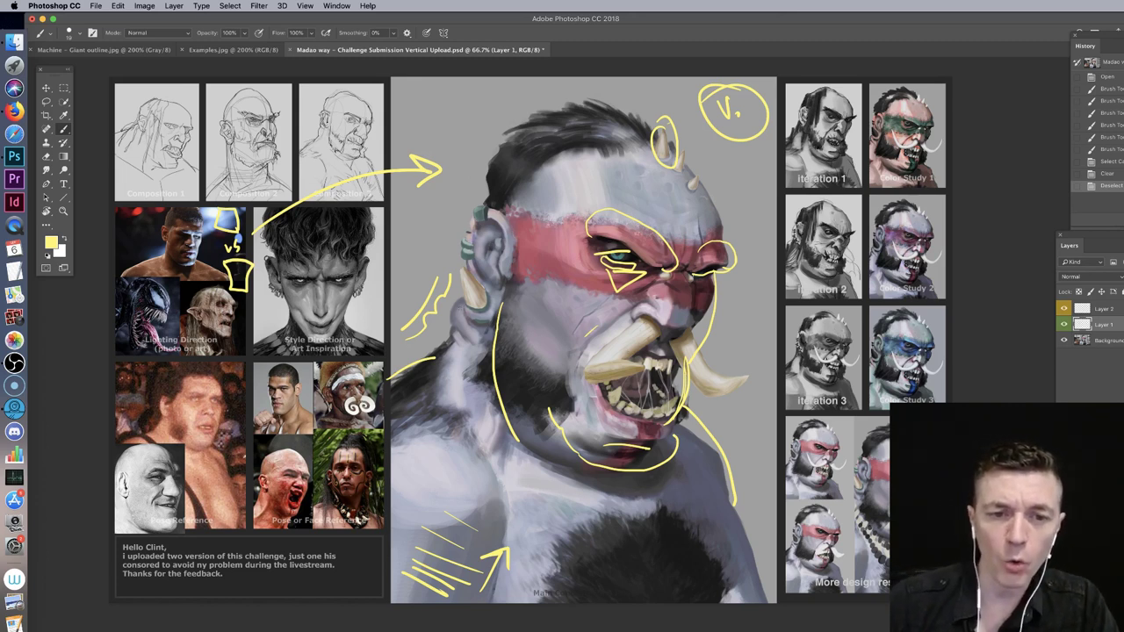
left_click_drag(464, 290, 437, 376)
key("super+z")
left_click_drag(464, 290, 439, 359)
mouse_move(454, 313)
left_mouse_down()
mouse_move(438, 360)
mouse_move(385, 402)
left_mouse_up()
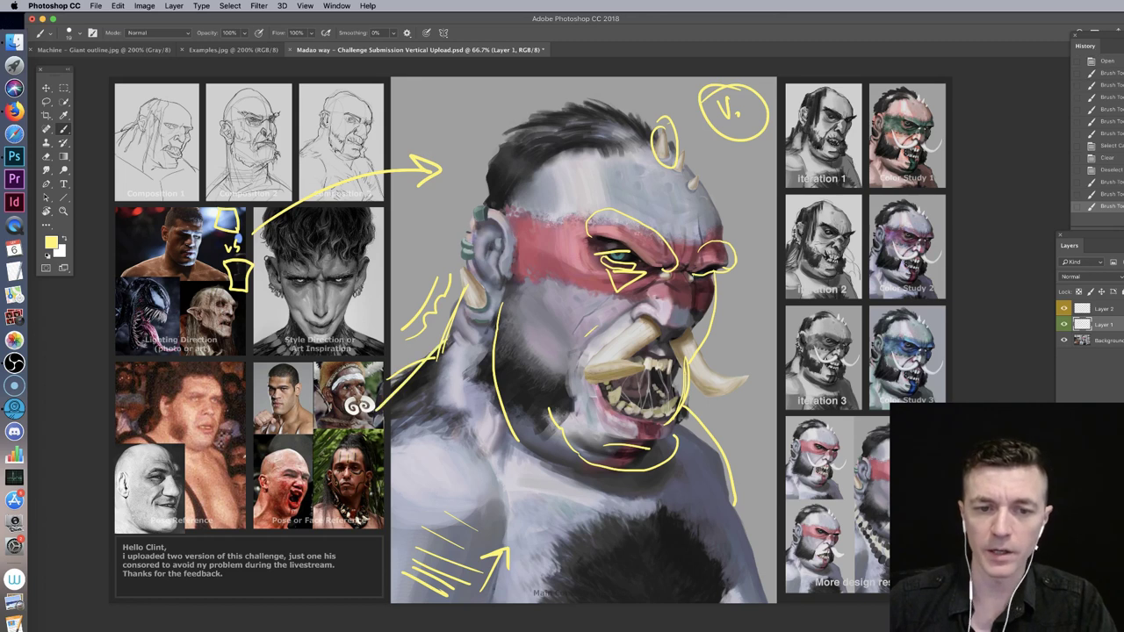
left_click_drag(687, 406, 776, 602)
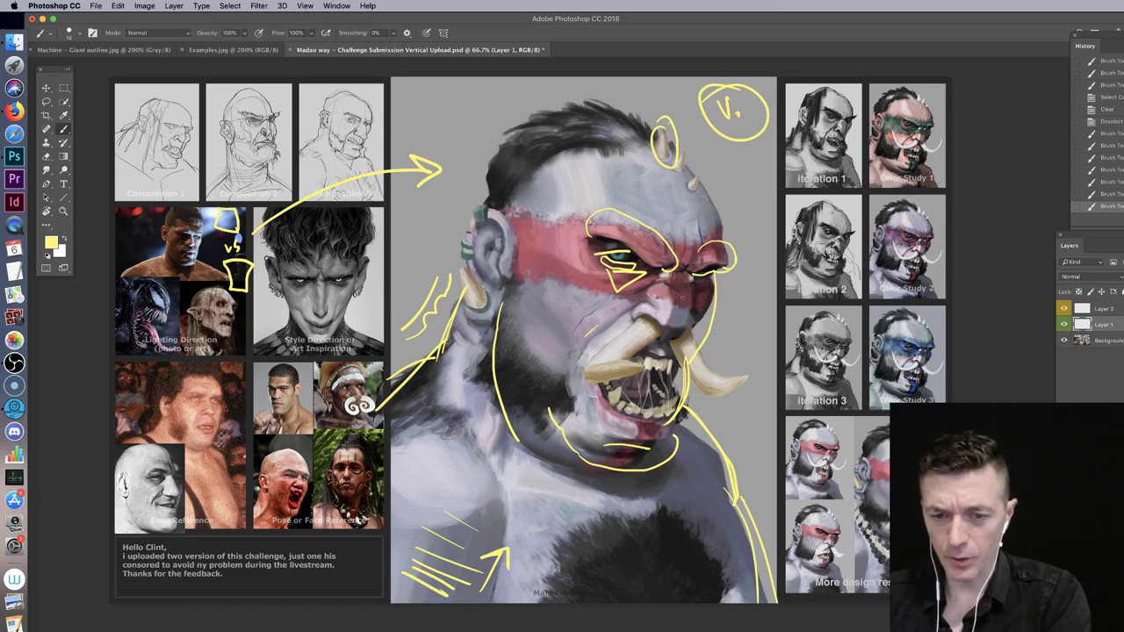
Step: Hide the Layer 2 annotations and mark the far cheek contour and far mouth corner with yellow strokes on Layer 1
key("super+equal")
left_click_drag(738, 241, 712, 276)
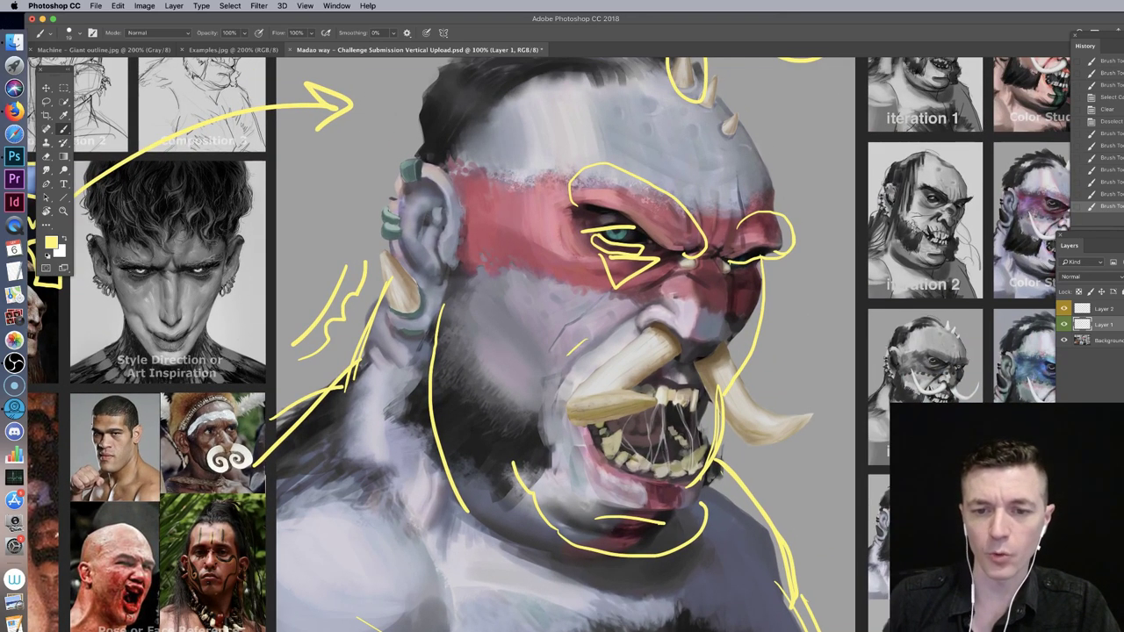
left_click(1063, 309)
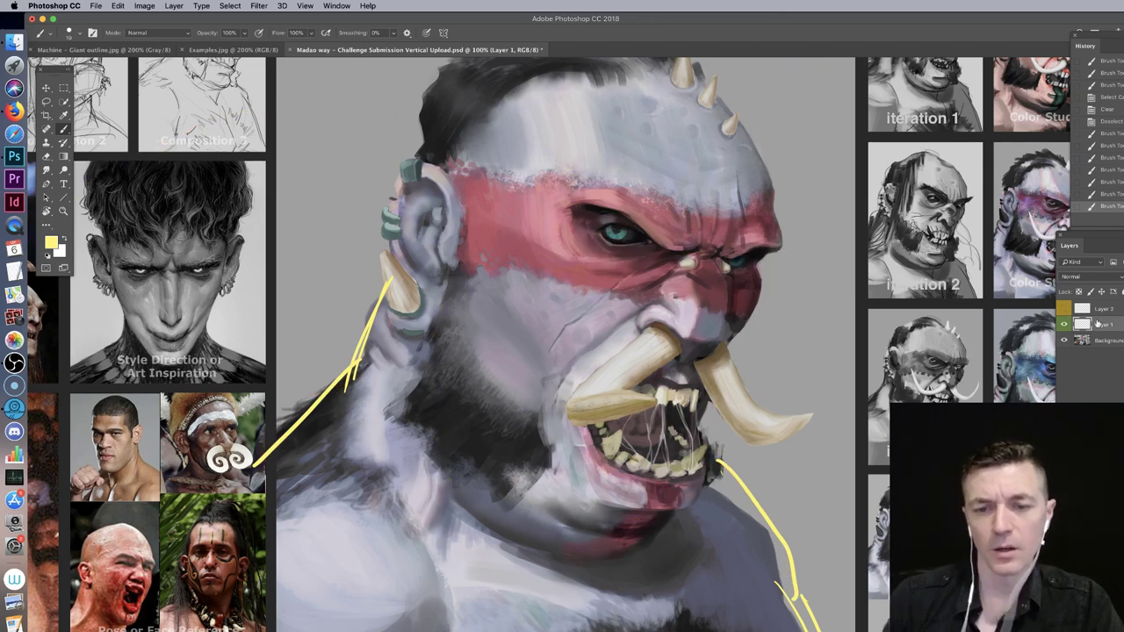
mouse_move(757, 270)
left_mouse_down()
mouse_move(739, 333)
mouse_move(735, 406)
mouse_move(708, 431)
left_mouse_up()
key("super+z")
left_click_drag(760, 317, 744, 368)
mouse_move(756, 296)
left_mouse_down()
mouse_move(744, 369)
mouse_move(703, 466)
left_mouse_up()
left_click_drag(717, 406, 705, 467)
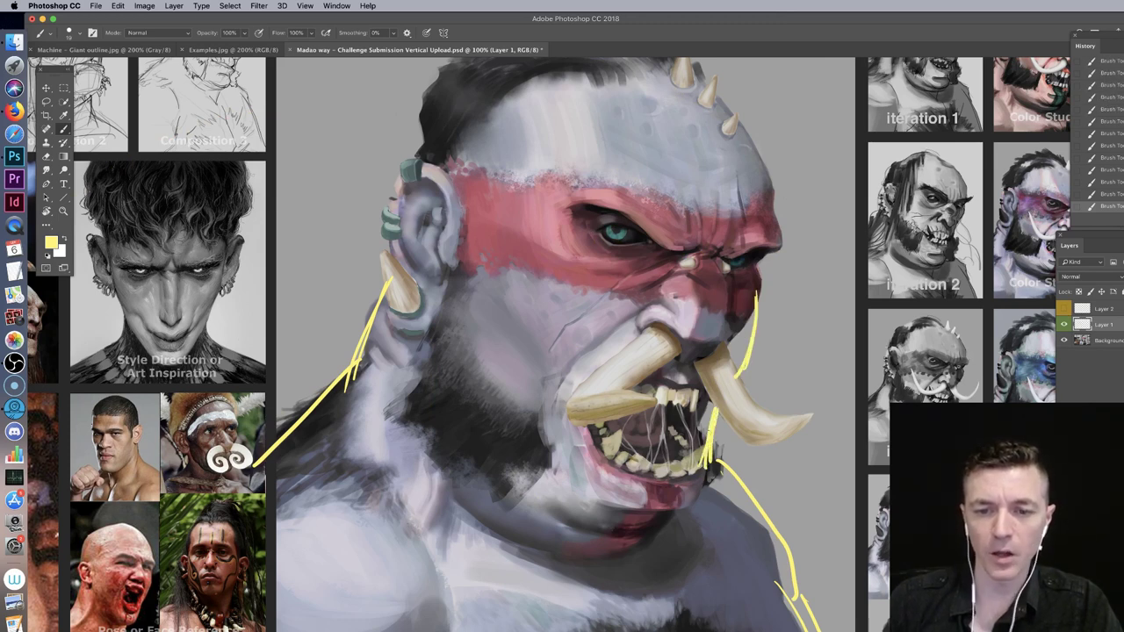
left_click_drag(710, 391, 703, 449)
key("super+z")
left_click_drag(712, 400, 703, 450)
mouse_move(719, 411)
left_mouse_down()
mouse_move(711, 463)
mouse_move(707, 423)
mouse_move(704, 434)
left_mouse_up()
key("super+z")
Step: Draw a yellow angular mark and a rounded profile curve in the empty background beside the giant's forehead
left_click_drag(683, 183, 715, 249)
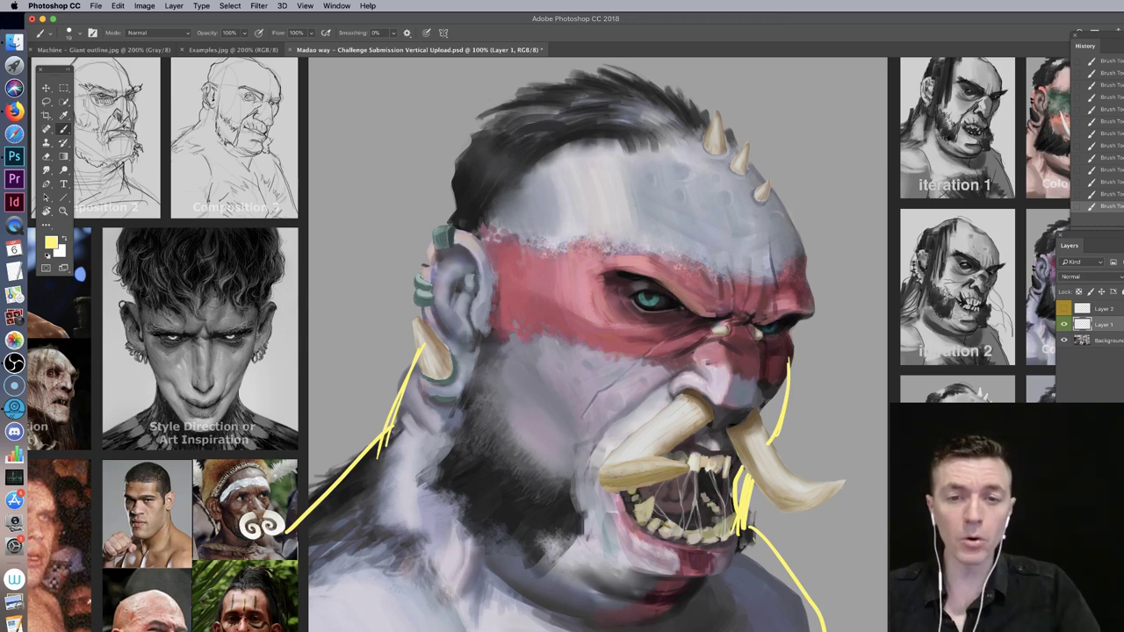
mouse_move(808, 163)
left_mouse_down()
mouse_move(854, 189)
mouse_move(810, 213)
left_mouse_up()
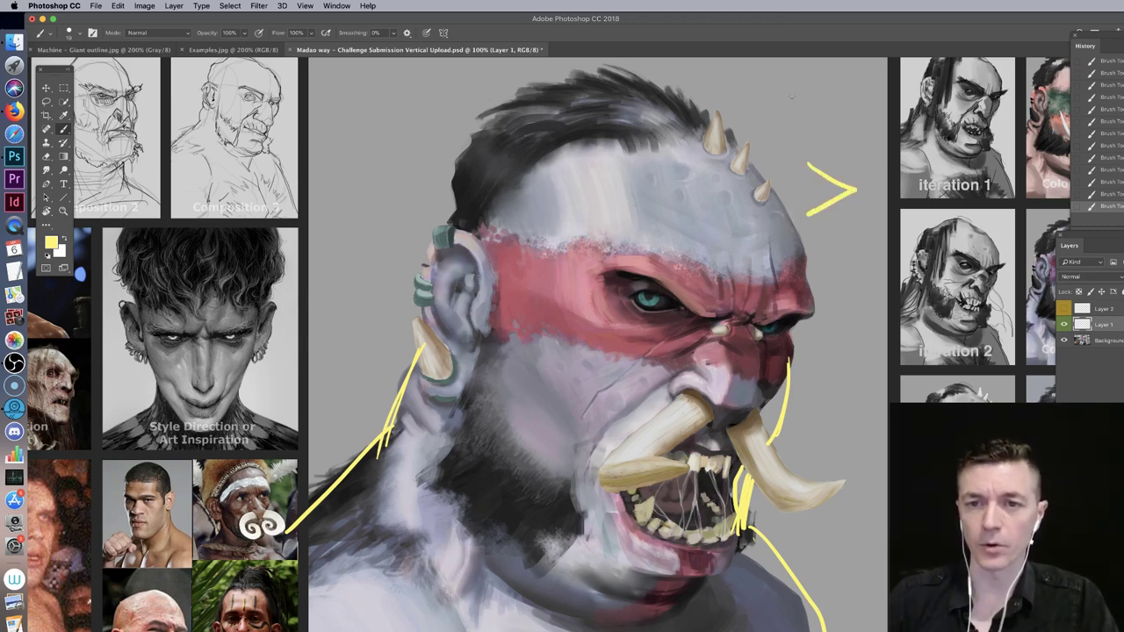
mouse_move(801, 80)
left_mouse_down()
mouse_move(832, 98)
mouse_move(831, 128)
mouse_move(806, 155)
left_mouse_up()
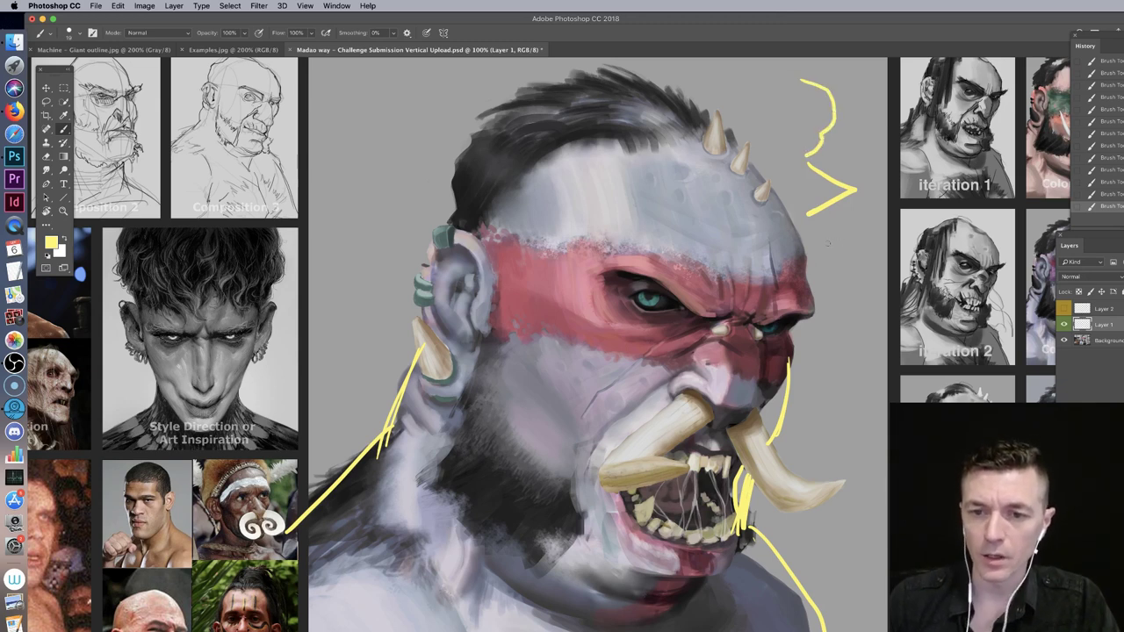
left_click_drag(792, 276, 803, 313)
key("super+z")
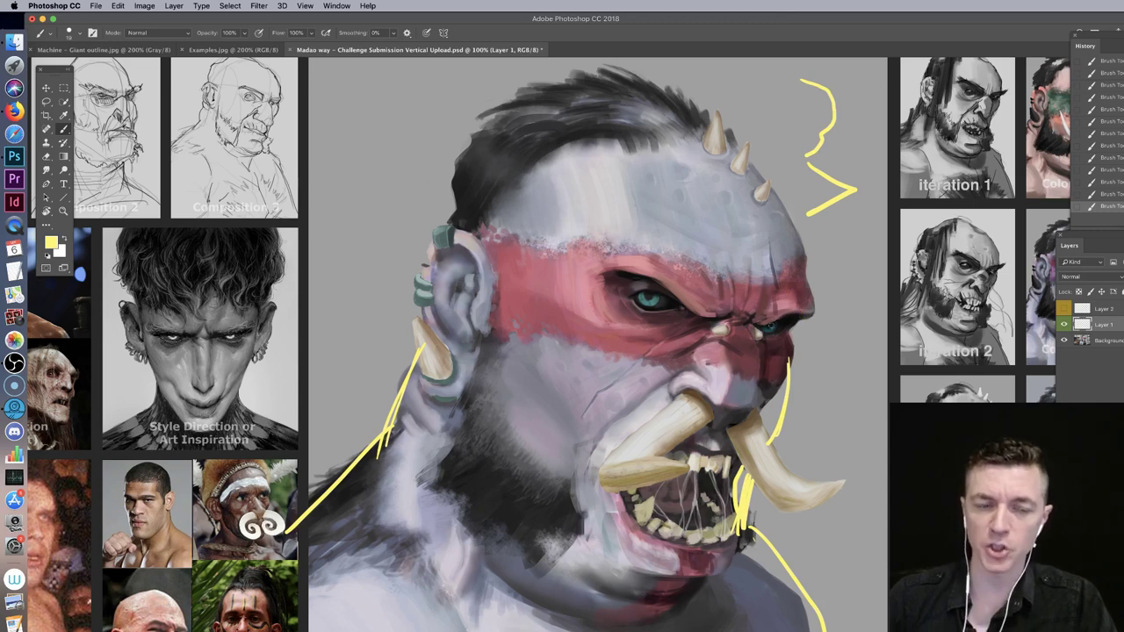
Step: Sample a dark red from the giant's far brow and choose the Hard Round 9 1 brush for the paintover
left_click_drag(324, 253, 668, 168)
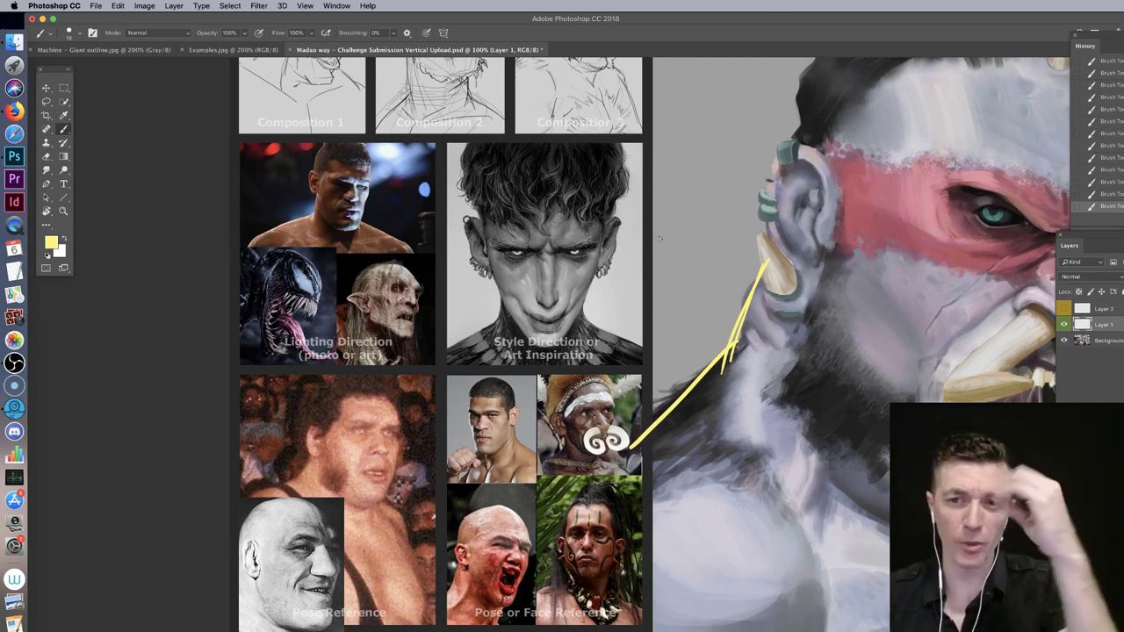
mouse_move(786, 221)
left_mouse_down()
mouse_move(395, 326)
mouse_move(379, 293)
left_mouse_up()
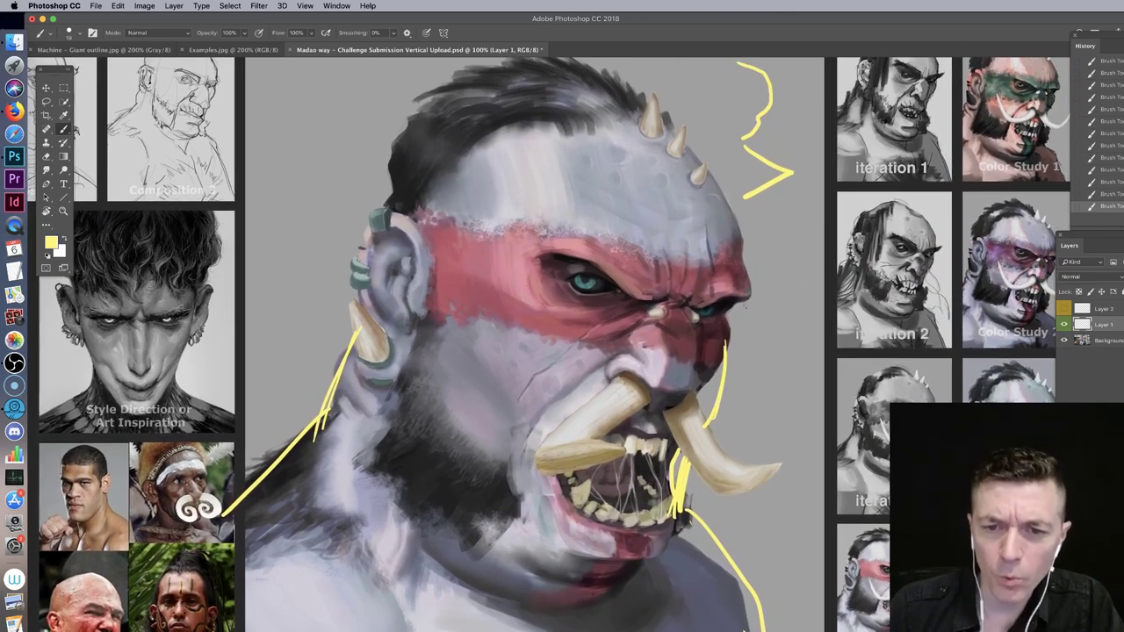
left_click(742, 282, "alt")
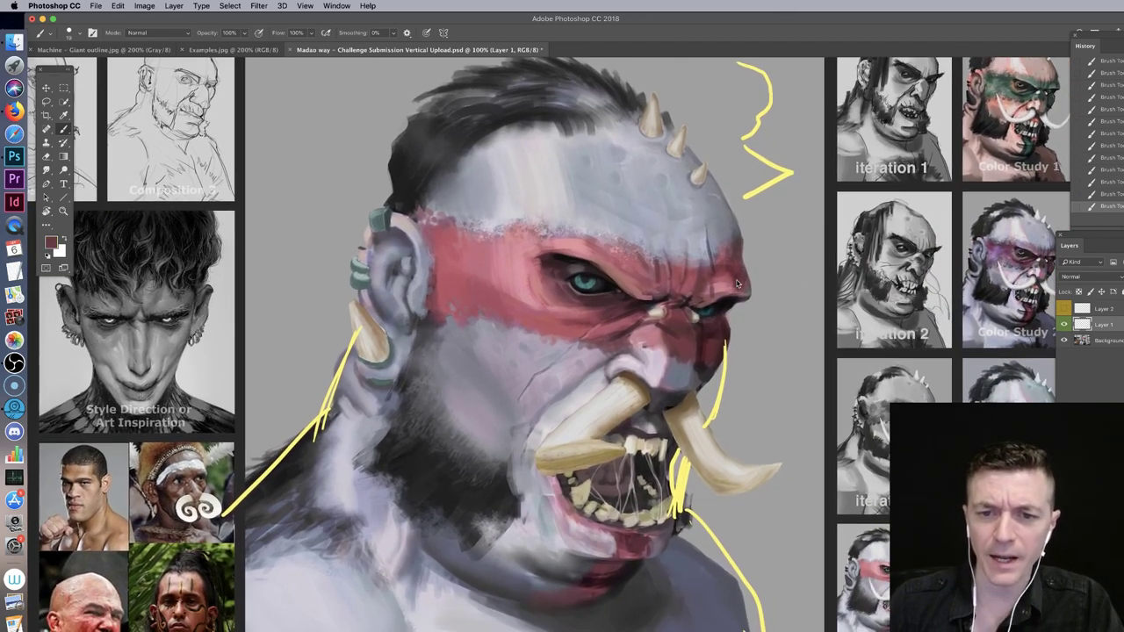
right_click(742, 282)
left_click(804, 443)
left_click(735, 278)
right_click(734, 279)
left_click(799, 303)
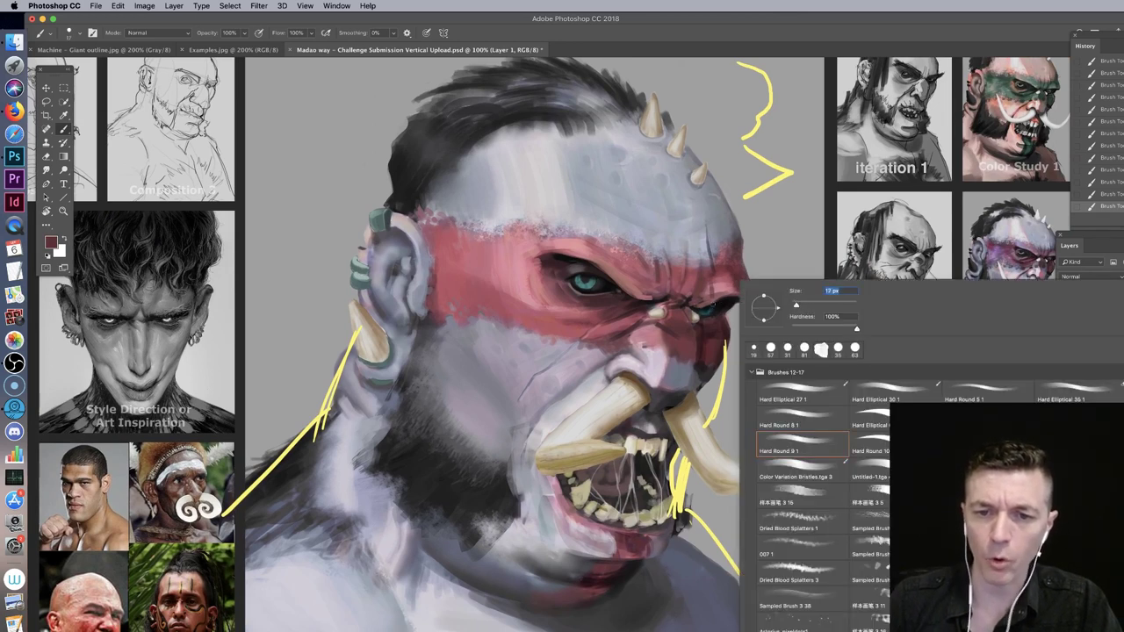
left_click(710, 303)
Step: Repaint the far brow ridge and eye socket with sampled reds, darks and background grey to reshape the brow
key("d")
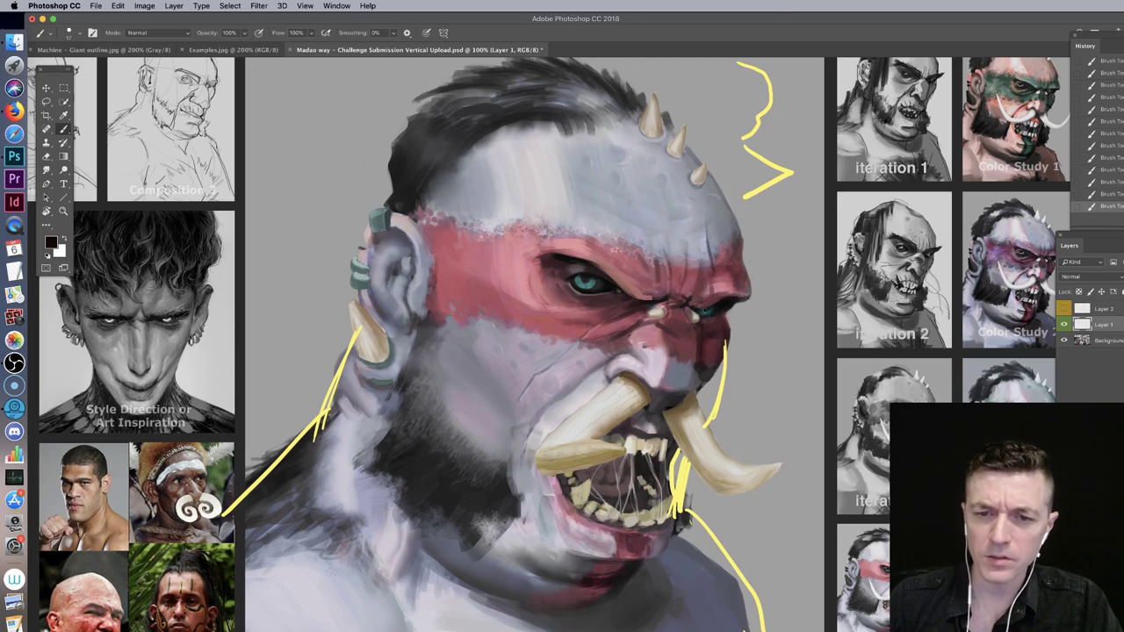
left_click(707, 300, "alt")
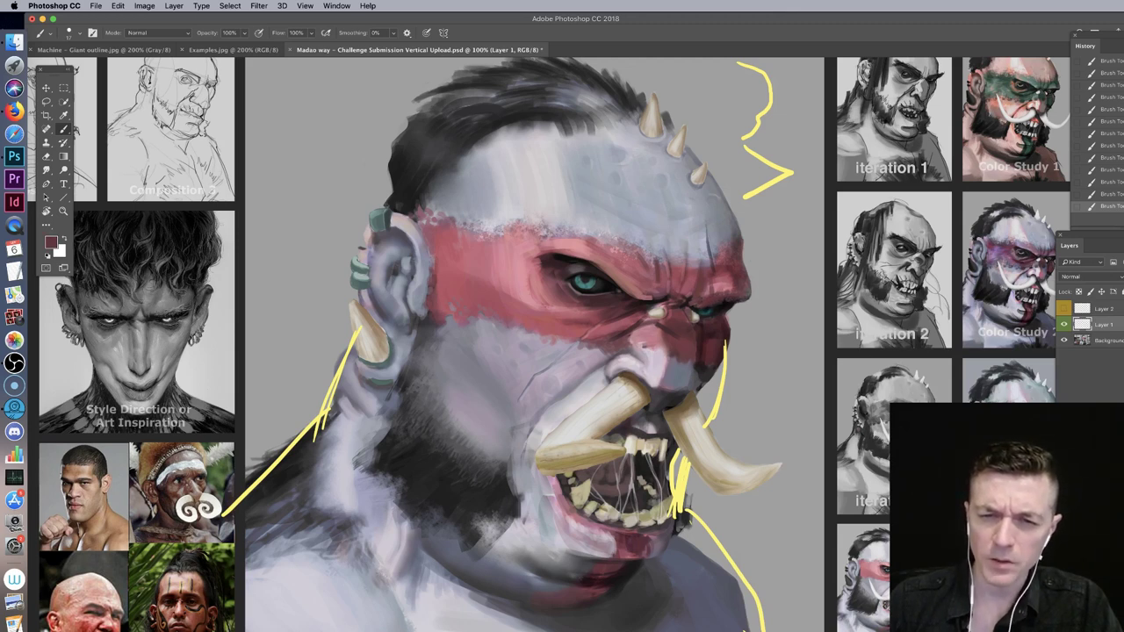
left_click(722, 278, "alt")
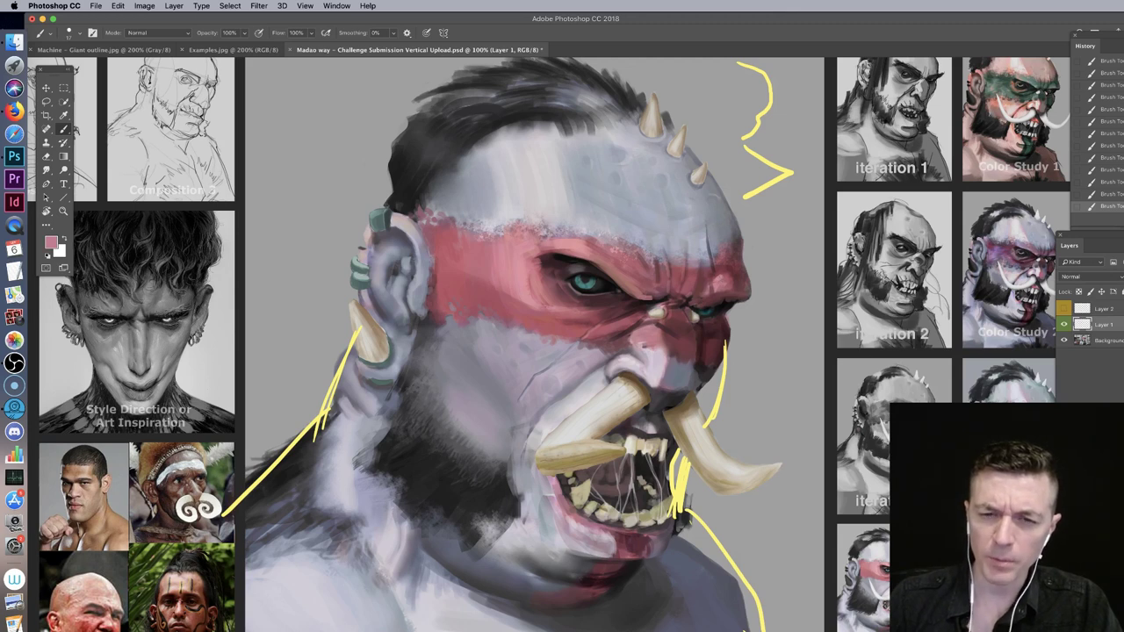
left_click(737, 283, "alt")
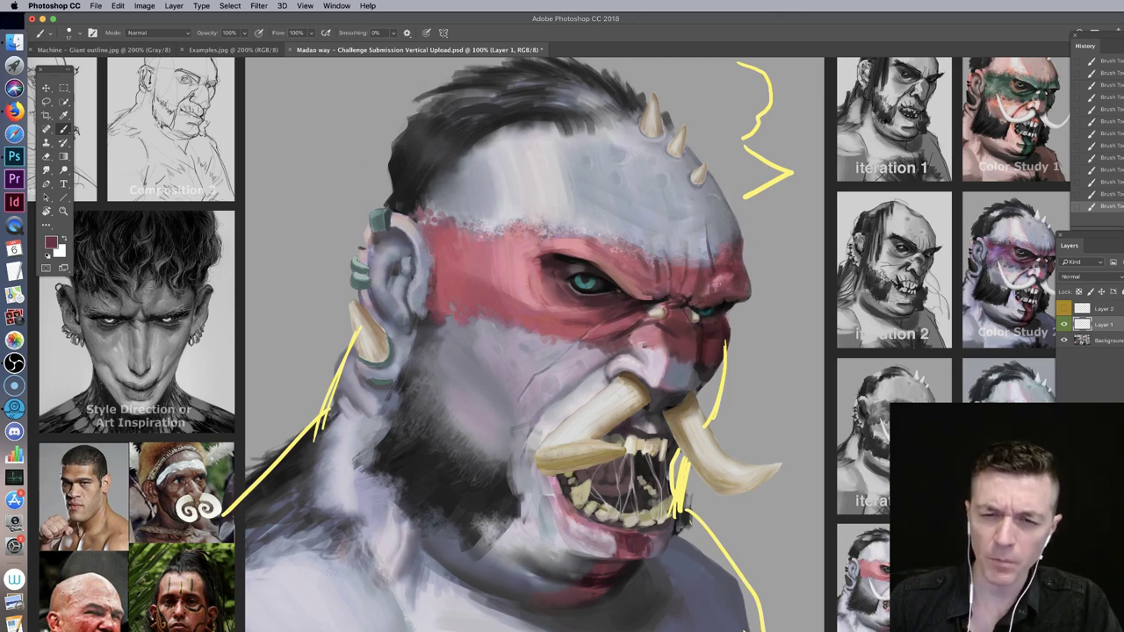
left_click(729, 271, "alt")
left_click(736, 264, "alt")
left_click(722, 276, "alt")
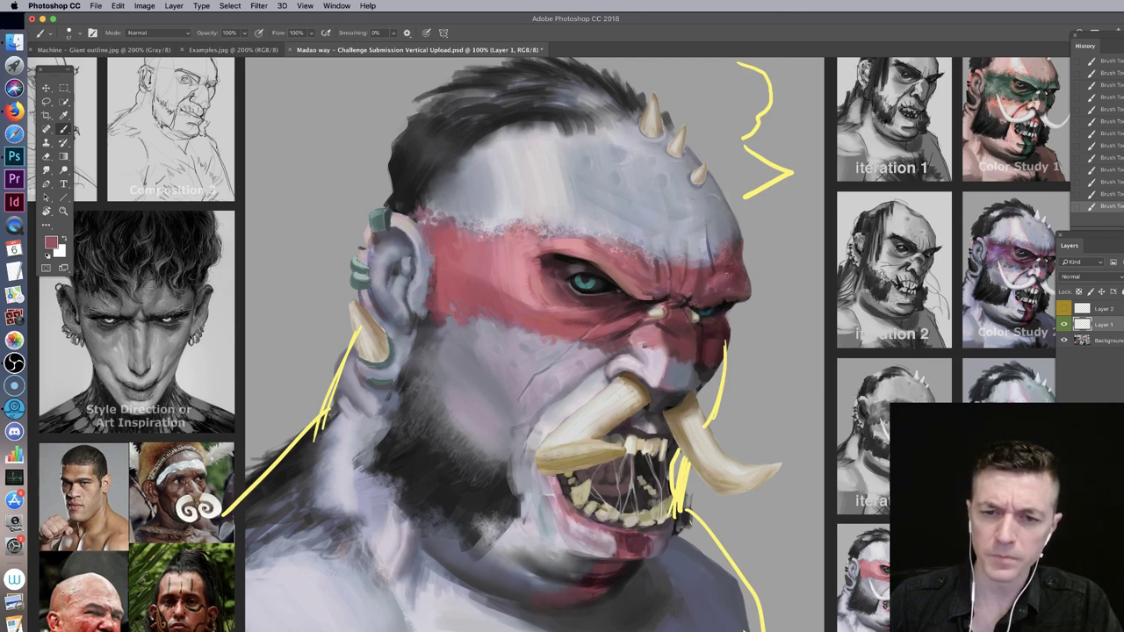
left_click(722, 304, "alt")
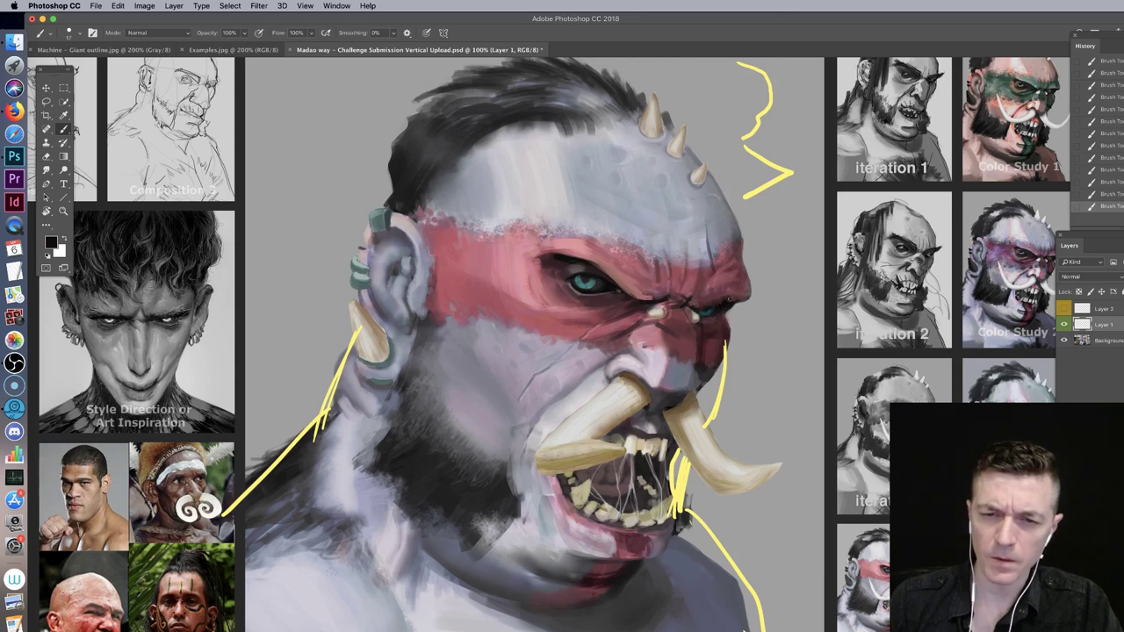
left_click(739, 296, "alt")
left_click(728, 304, "alt")
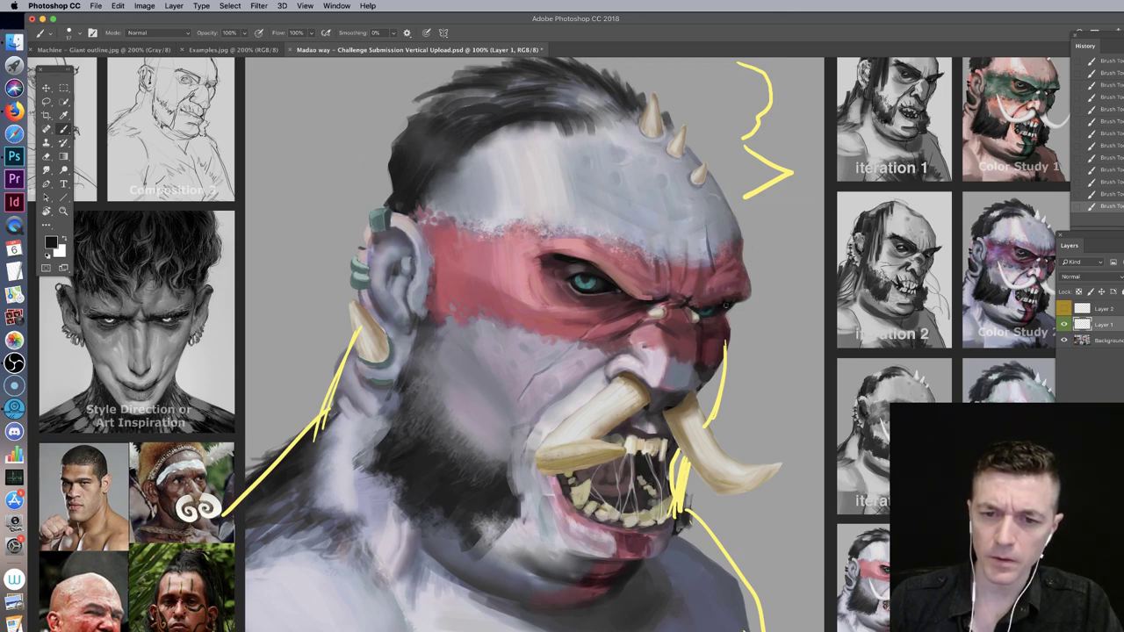
left_click(760, 278, "alt")
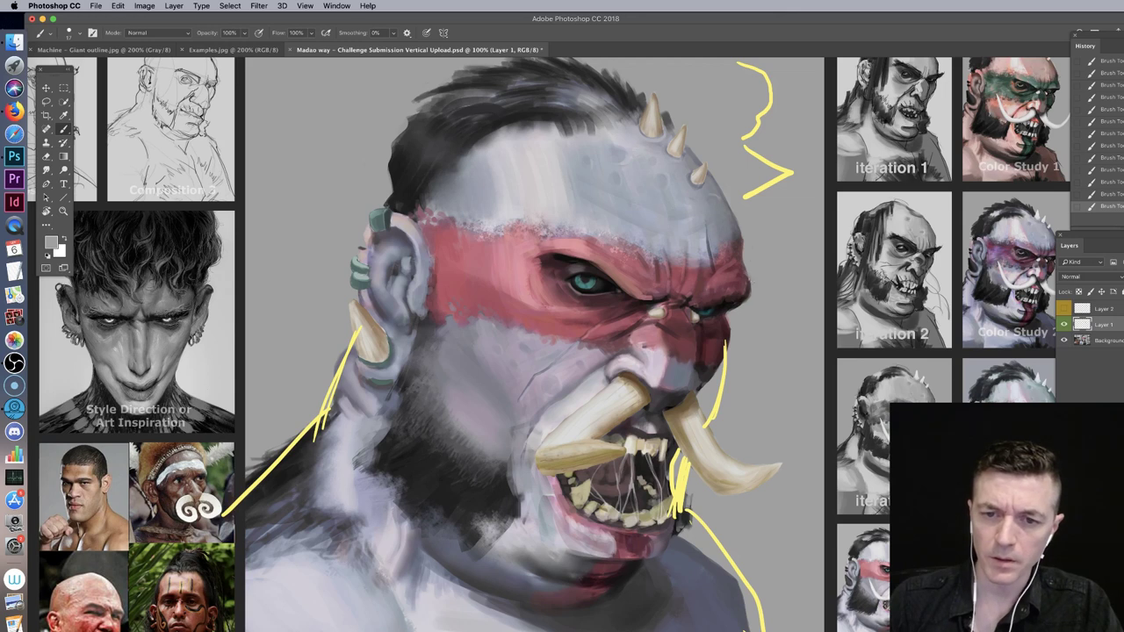
left_click(746, 279, "alt")
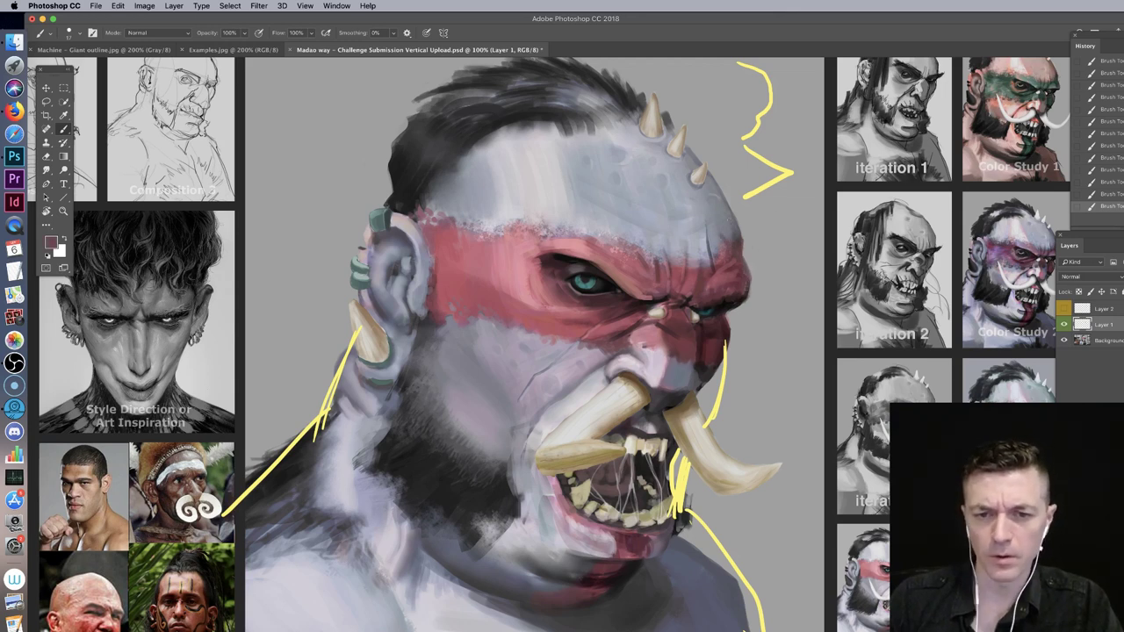
Step: Cut back the far edge of the forehead with background grey and rework its contour in sampled skin tones
left_click(754, 225, "alt")
left_click_drag(710, 179, 739, 244)
key("super+z")
mouse_move(729, 205)
left_mouse_down()
mouse_move(738, 253)
mouse_move(742, 242)
left_mouse_up()
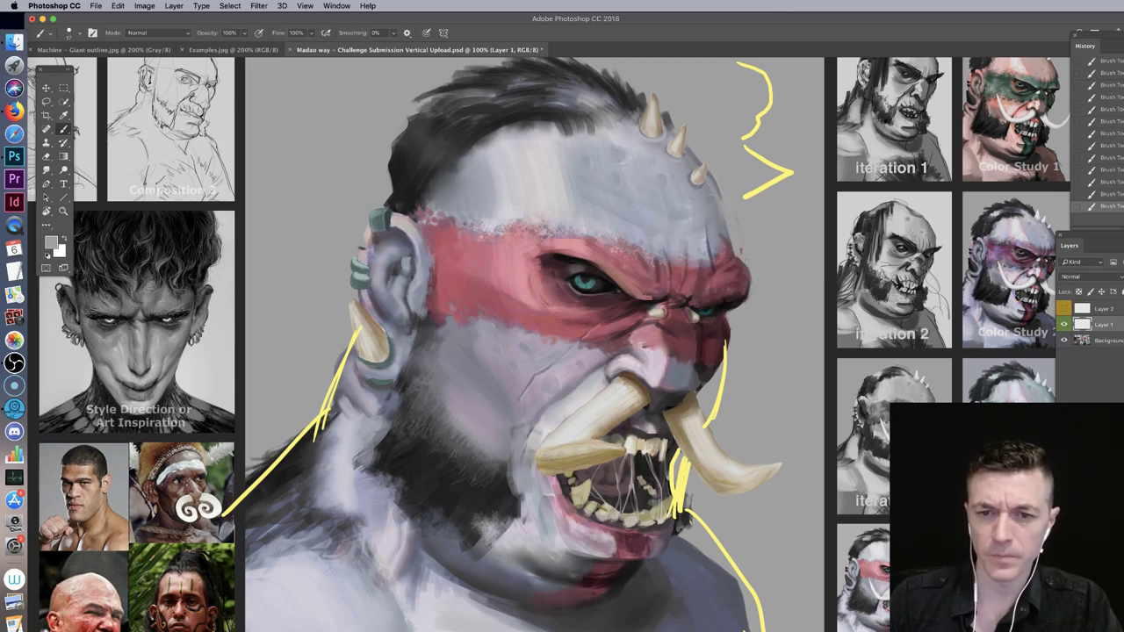
left_click_drag(711, 177, 733, 259)
left_click(707, 201, "alt")
left_click(690, 156, "alt")
mouse_move(687, 148)
left_mouse_down()
mouse_move(736, 248)
mouse_move(699, 80)
mouse_move(725, 272)
left_mouse_up()
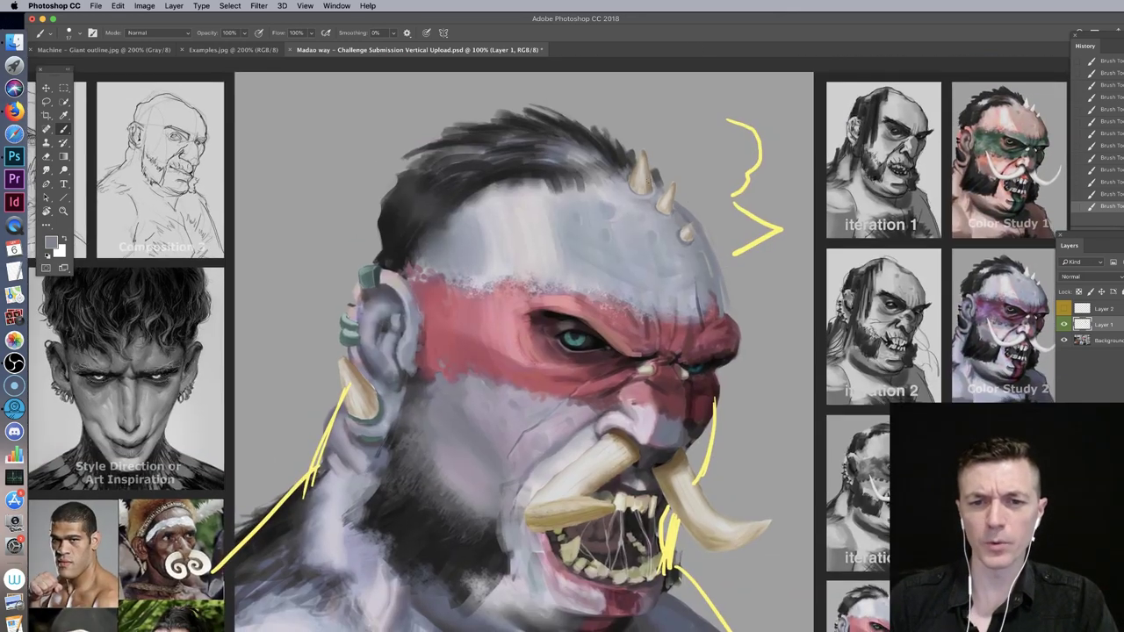
Step: Try circling the three forehead spikes with a tan stroke
left_click(647, 180, "alt")
mouse_move(675, 235)
left_mouse_down()
mouse_move(622, 146)
mouse_move(686, 241)
left_mouse_up()
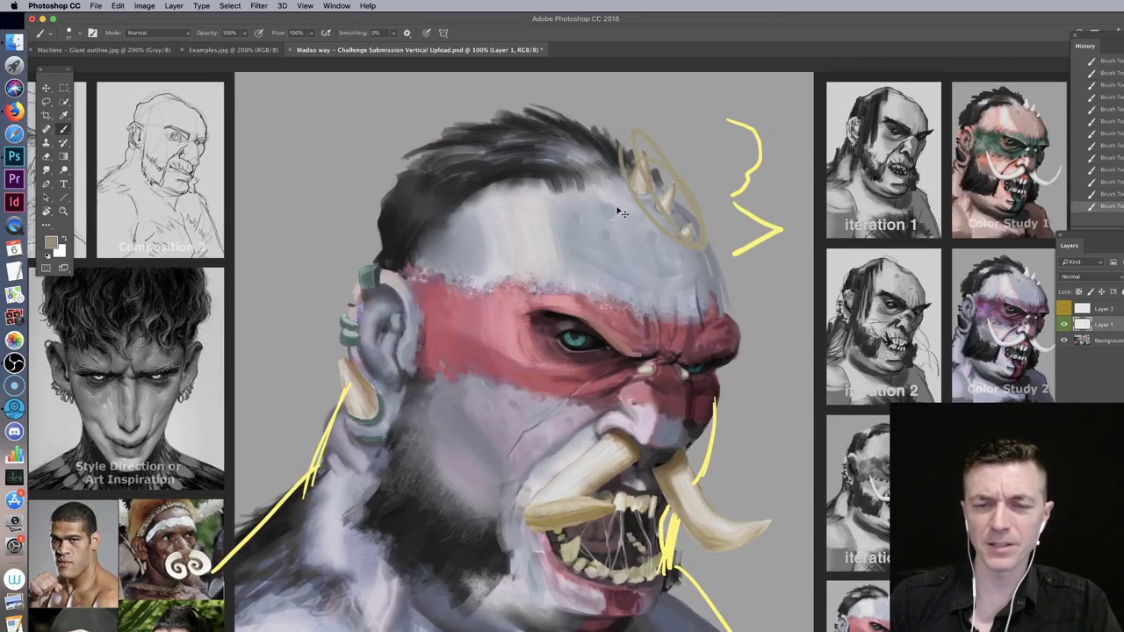
key("super+z")
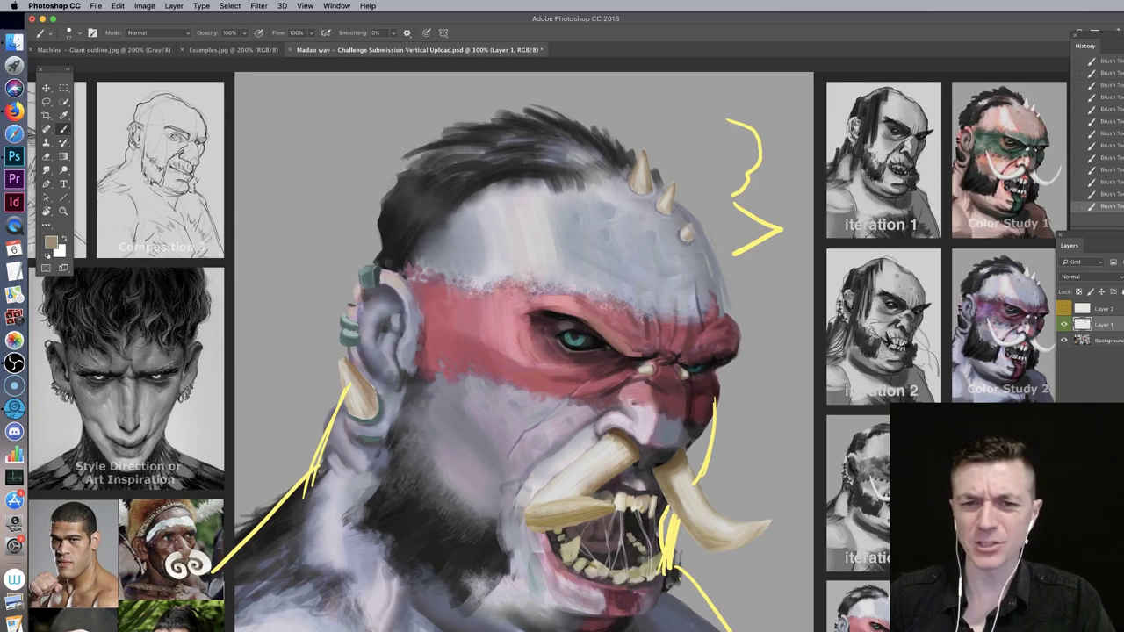
Step: Paint over the three forehead spikes with sampled skin, background and dark hair colours
left_click(671, 227, "alt")
left_click_drag(661, 210, 698, 244)
left_click_drag(665, 200, 700, 253)
left_click(687, 173, "alt")
mouse_move(676, 195)
left_mouse_down()
mouse_move(648, 145)
mouse_move(621, 182)
mouse_move(645, 194)
left_mouse_up()
mouse_move(627, 164)
left_mouse_down()
mouse_move(651, 187)
mouse_move(645, 163)
mouse_move(651, 181)
mouse_move(625, 199)
mouse_move(618, 188)
mouse_move(636, 195)
mouse_move(618, 195)
mouse_move(616, 181)
left_mouse_up()
left_click(626, 155, "alt")
left_click(627, 202, "alt")
Step: Try circling the reference face with the white spiral nose ornament in grey
left_click_drag(737, 421, 785, 250)
left_click_drag(383, 416, 537, 324)
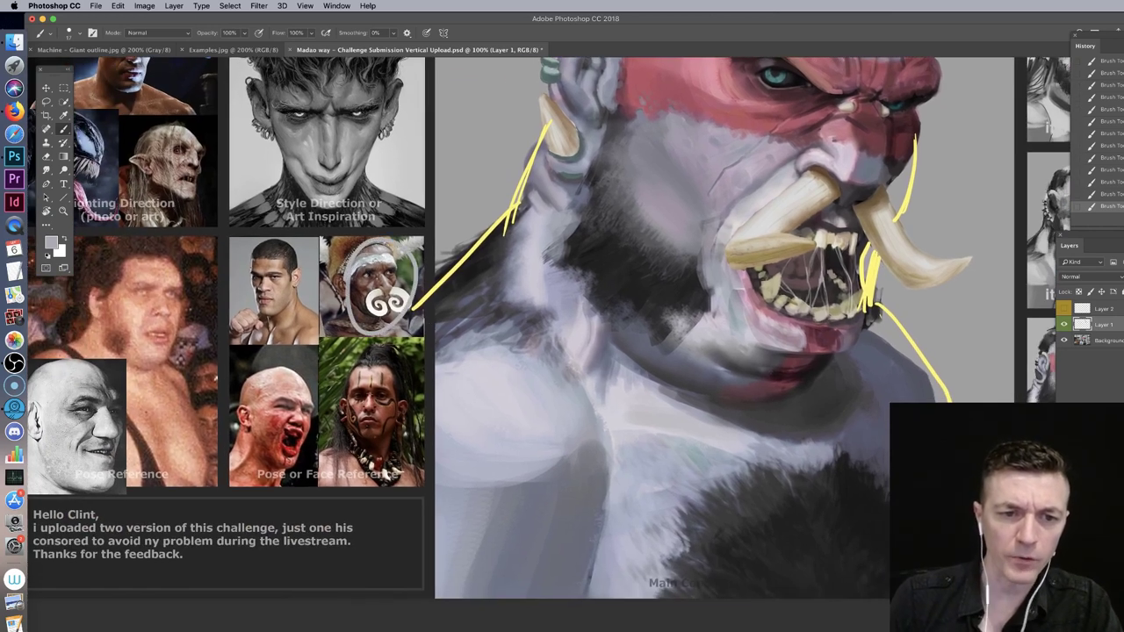
left_click_drag(669, 313, 542, 509)
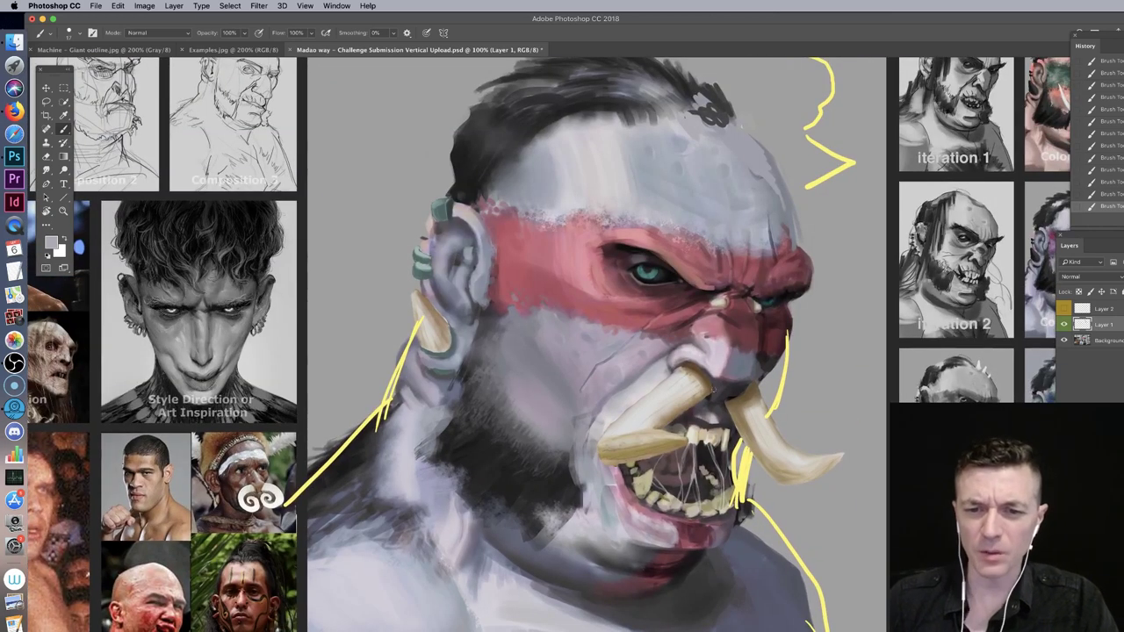
Step: Smooth the upper forehead edge with sampled grey skin colour and paint dark red into the near brow crease
left_click(703, 379, "alt")
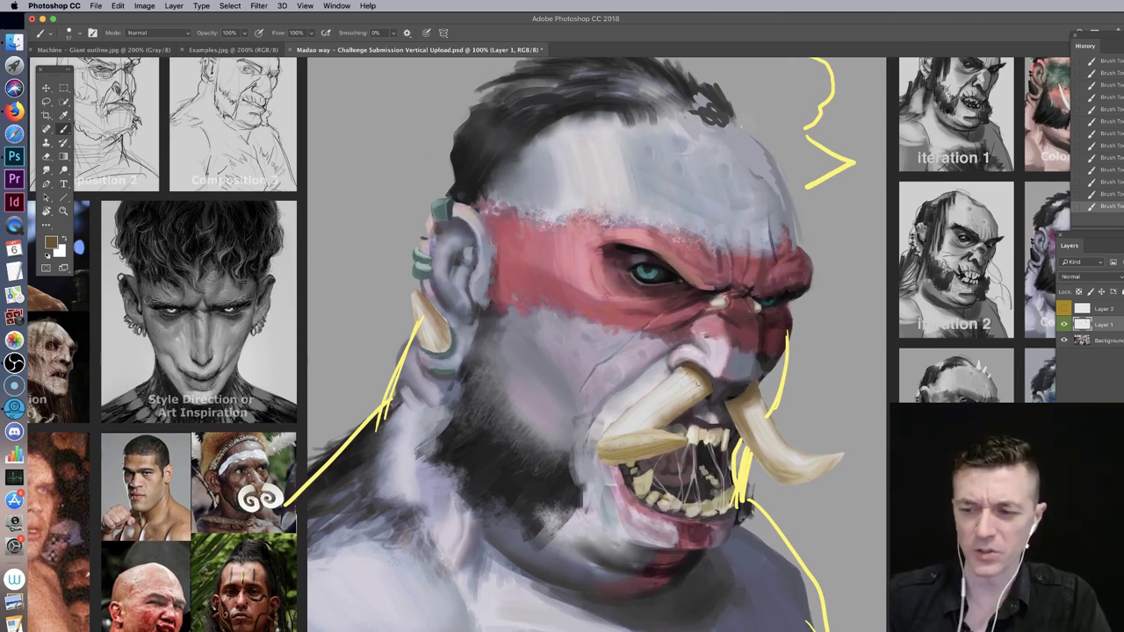
left_click_drag(724, 259, 680, 197)
scroll(669, 285, "up", 3)
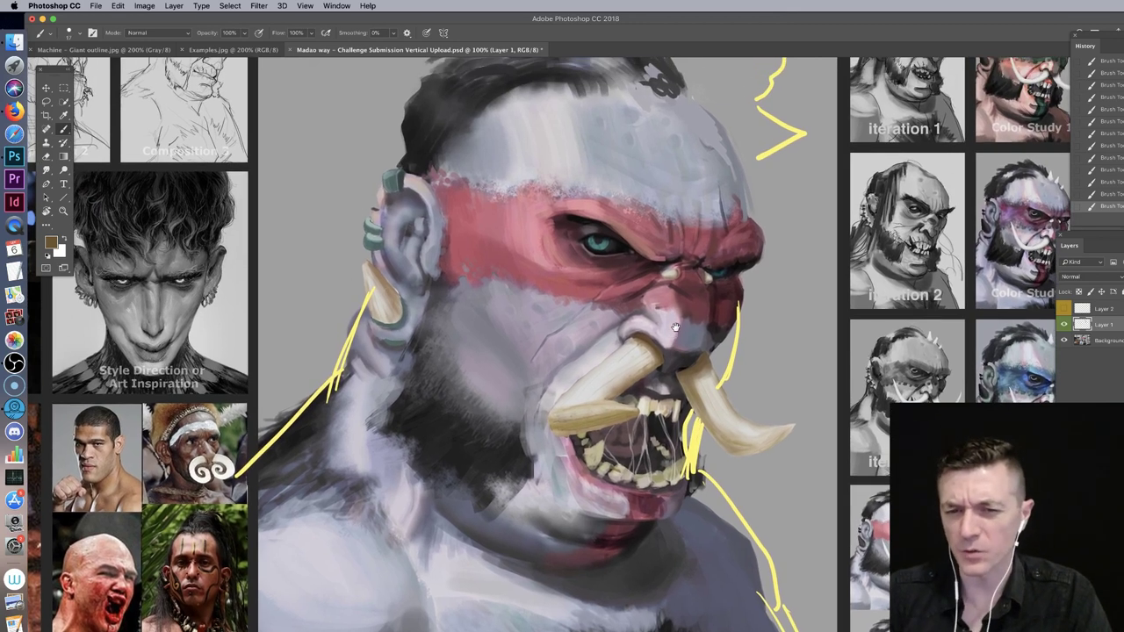
scroll(672, 330, "up", 2)
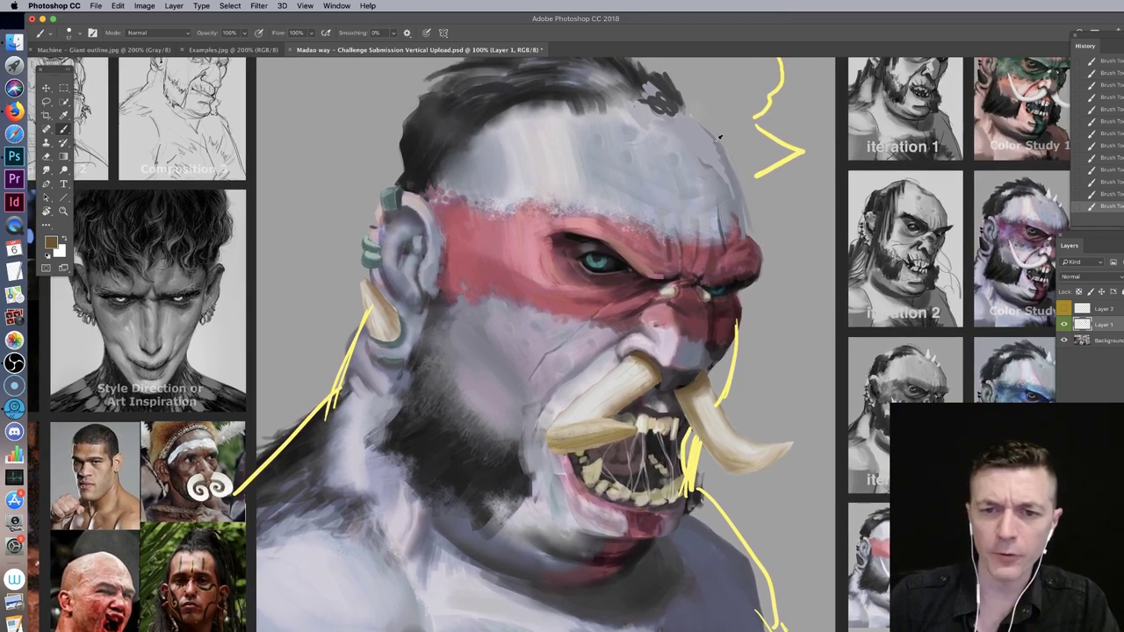
left_click(718, 178, "alt")
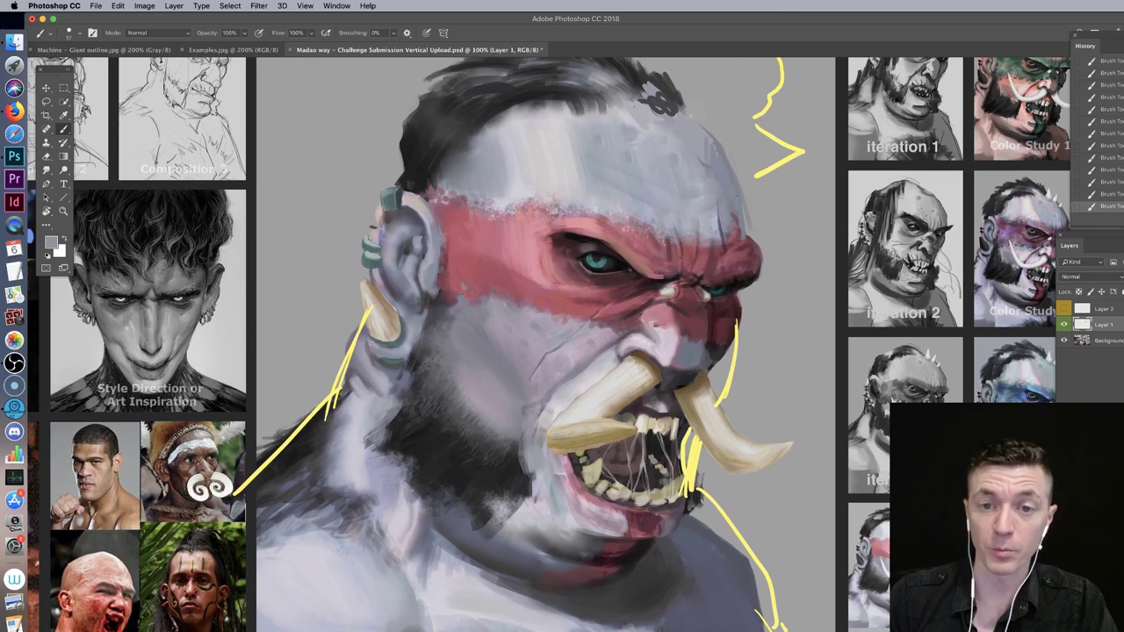
left_click(646, 279, "alt")
left_click(656, 277, "alt")
left_click_drag(635, 255, 665, 269)
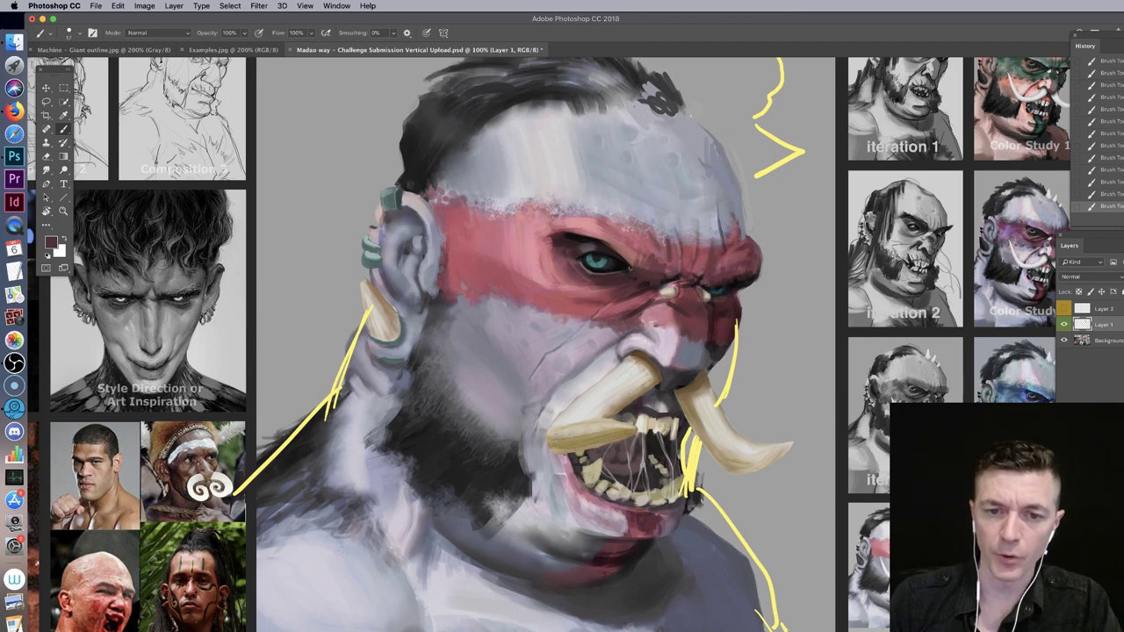
Step: Paint over the near eye's upper lid and lashes with sampled reds and dark tones, enlarging the brush to 33 px
left_click_drag(569, 237, 557, 236)
left_click(552, 231, "alt")
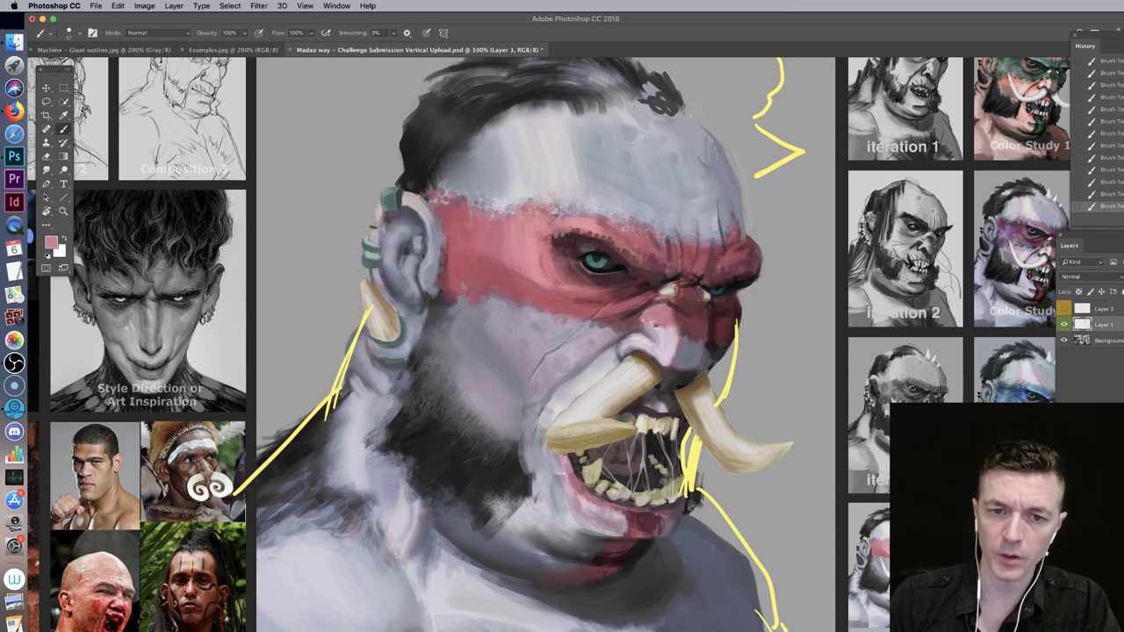
left_click(601, 241, "alt")
right_click(604, 236)
left_click_drag(661, 260, 666, 261)
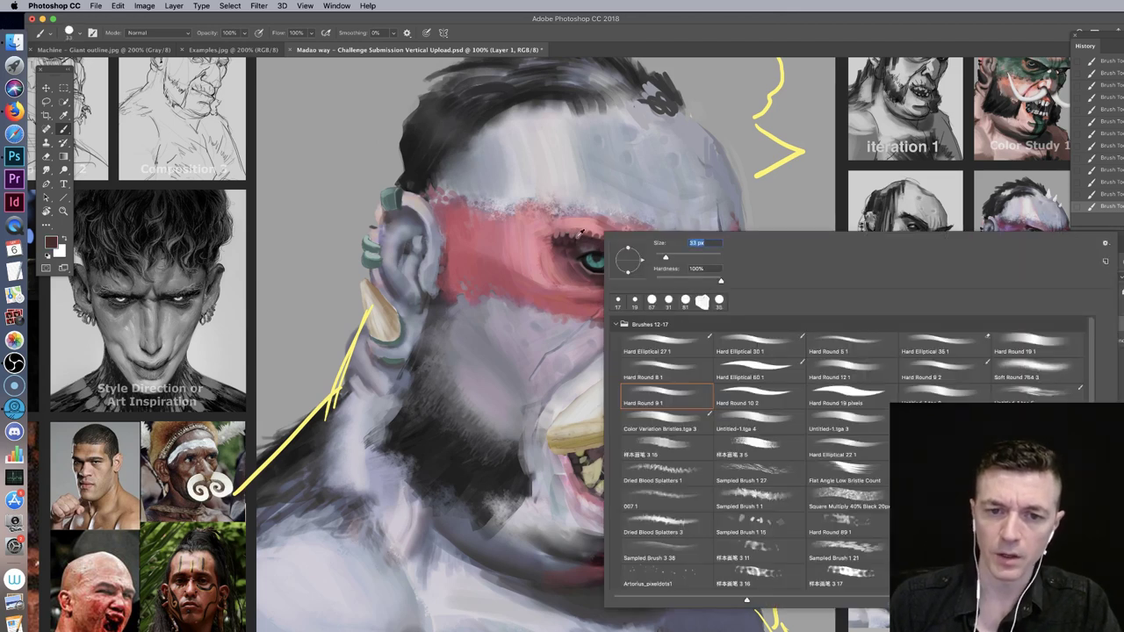
left_click(584, 237, "alt")
mouse_move(556, 234)
left_mouse_down()
mouse_move(611, 233)
mouse_move(620, 244)
mouse_move(595, 237)
mouse_move(611, 245)
left_mouse_up()
left_click(638, 237, "alt")
mouse_move(590, 239)
left_mouse_down()
mouse_move(559, 235)
mouse_move(629, 269)
left_mouse_up()
left_click(608, 245, "alt")
left_click(571, 243, "alt")
left_click_drag(573, 244, 596, 255)
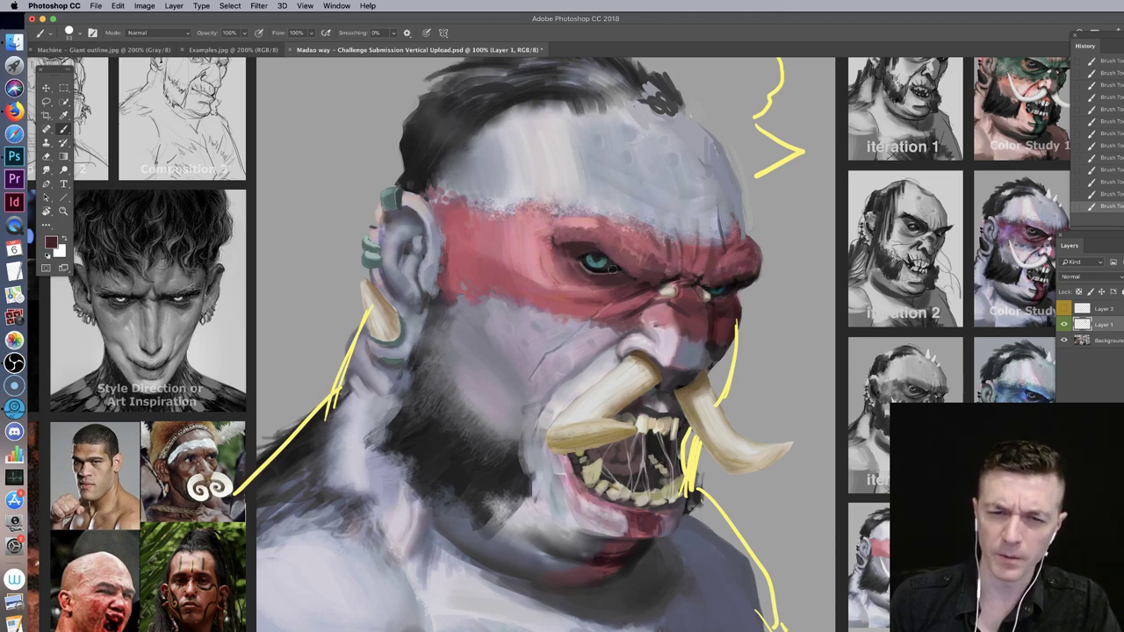
Step: Blend the brow fold above the near eye into the red face paint with sampled colours
left_click(573, 244, "alt")
mouse_move(576, 243)
left_mouse_down()
mouse_move(546, 235)
mouse_move(581, 218)
mouse_move(603, 221)
mouse_move(581, 224)
mouse_move(595, 225)
left_mouse_up()
left_click(576, 233, "alt")
left_click(538, 225, "alt")
left_click(590, 226, "alt")
left_click(614, 220, "alt")
Step: Darken the near eye's inner corner and lid line, and touch up the outer brow fold with sampled colours
left_click(661, 268, "alt")
left_click_drag(643, 260, 658, 277)
left_click(612, 268, "alt")
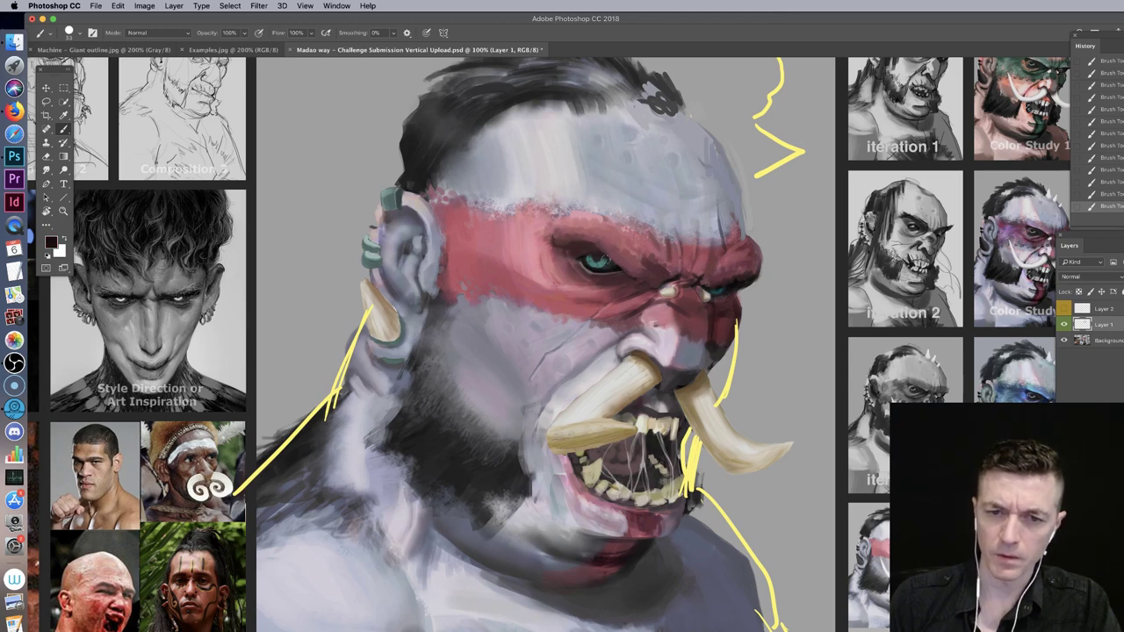
left_click_drag(602, 252, 628, 269)
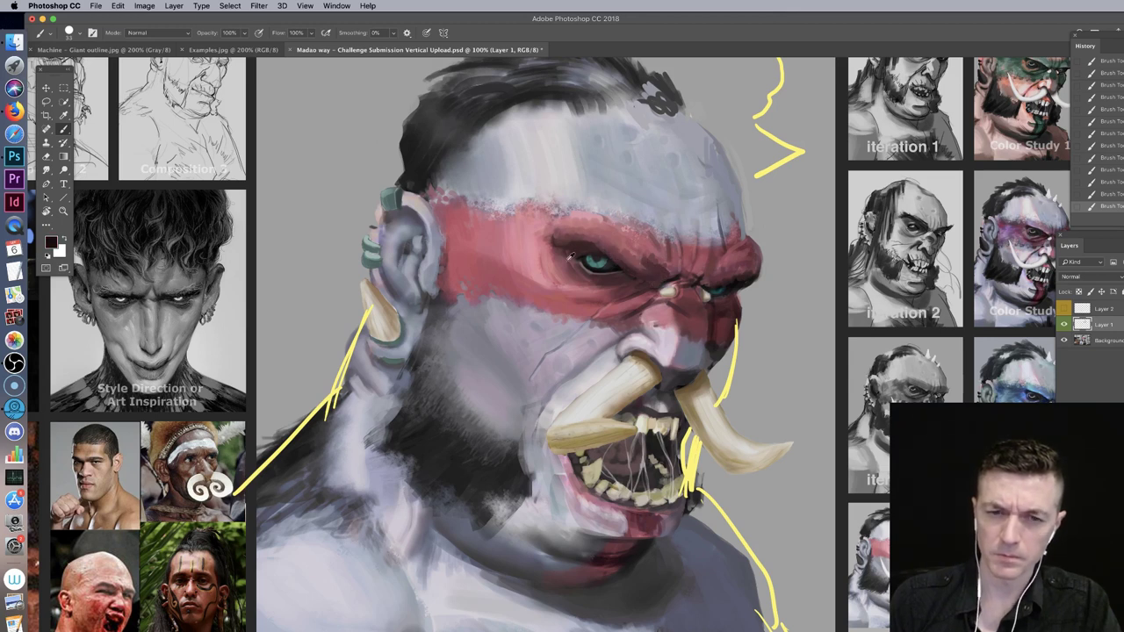
left_click(544, 237, "alt")
left_click_drag(549, 239, 559, 235)
left_click(570, 237, "alt")
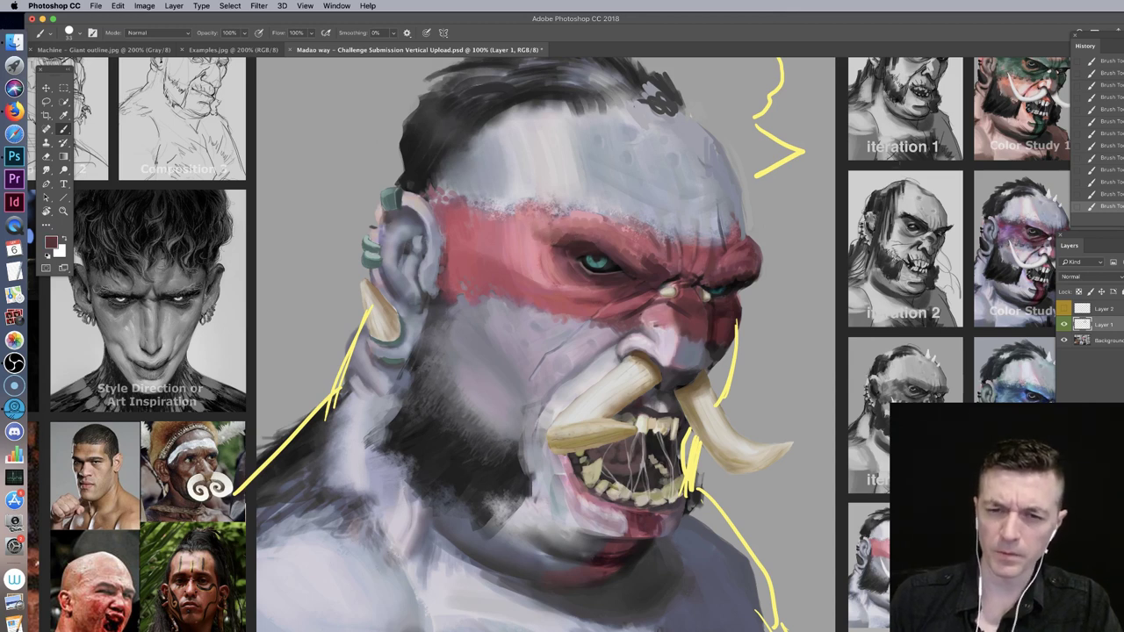
Step: Compare the eye paintover with the original and the yellow notes by toggling the visibility of Layer 1 and Layer 2
left_click(1066, 326)
left_click(1065, 327)
left_click(1067, 328)
left_click(1066, 328)
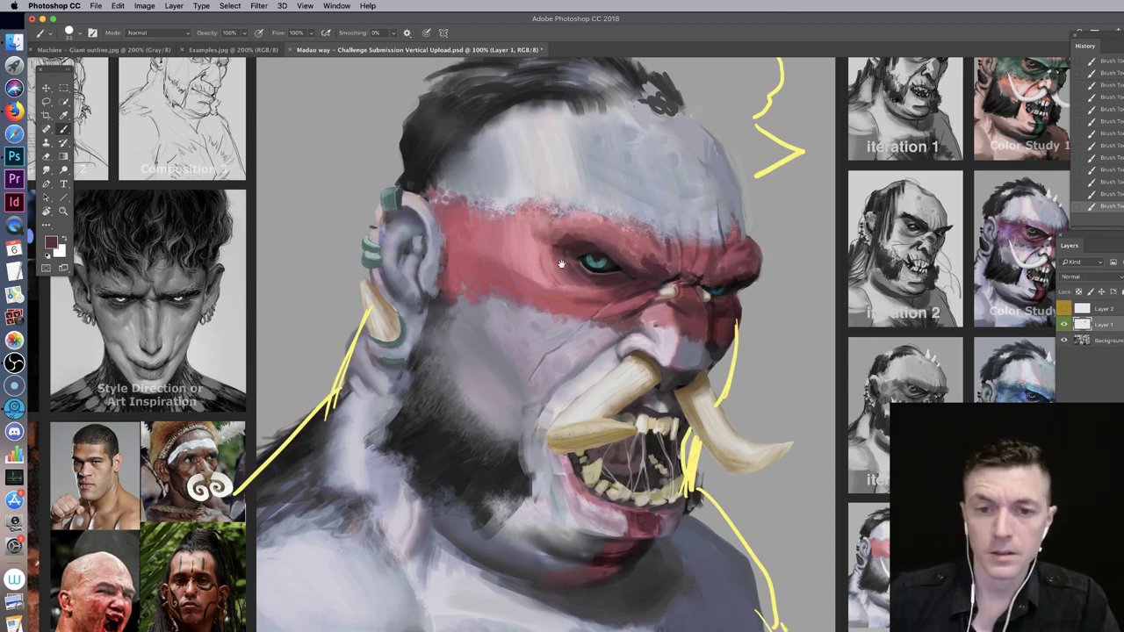
left_click_drag(573, 268, 650, 278)
left_click(1063, 310)
left_click(1064, 311)
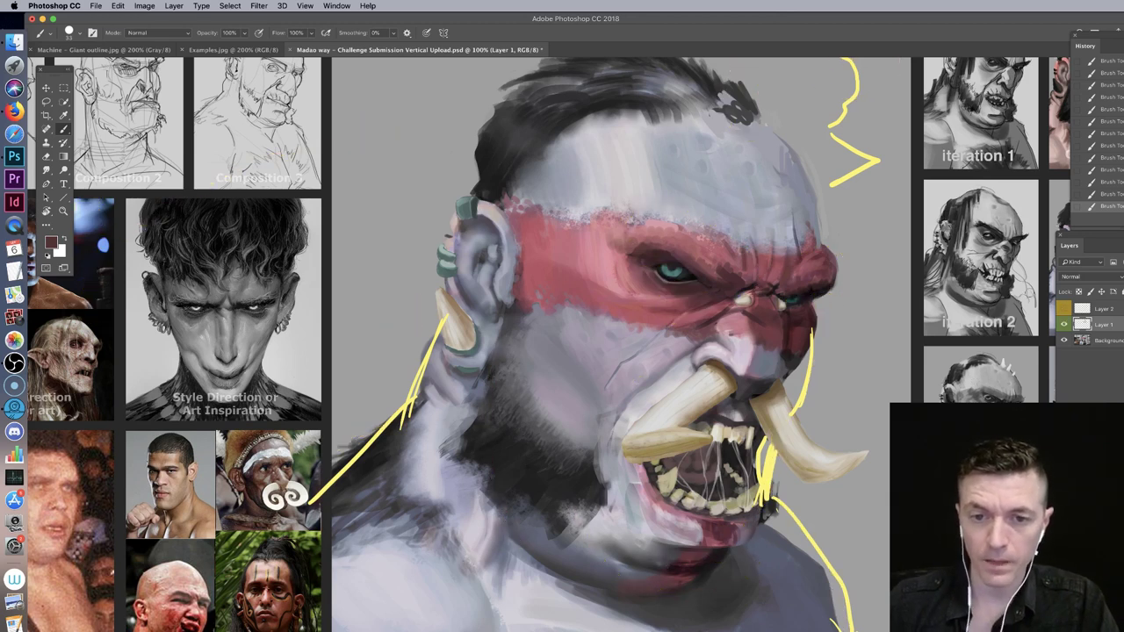
Step: Examine the eye area of the black-and-white pose reference up close against the giant's near eye
left_click_drag(411, 278, 604, 243)
key("super+plus")
key("super+plus")
left_click_drag(341, 457, 745, 116)
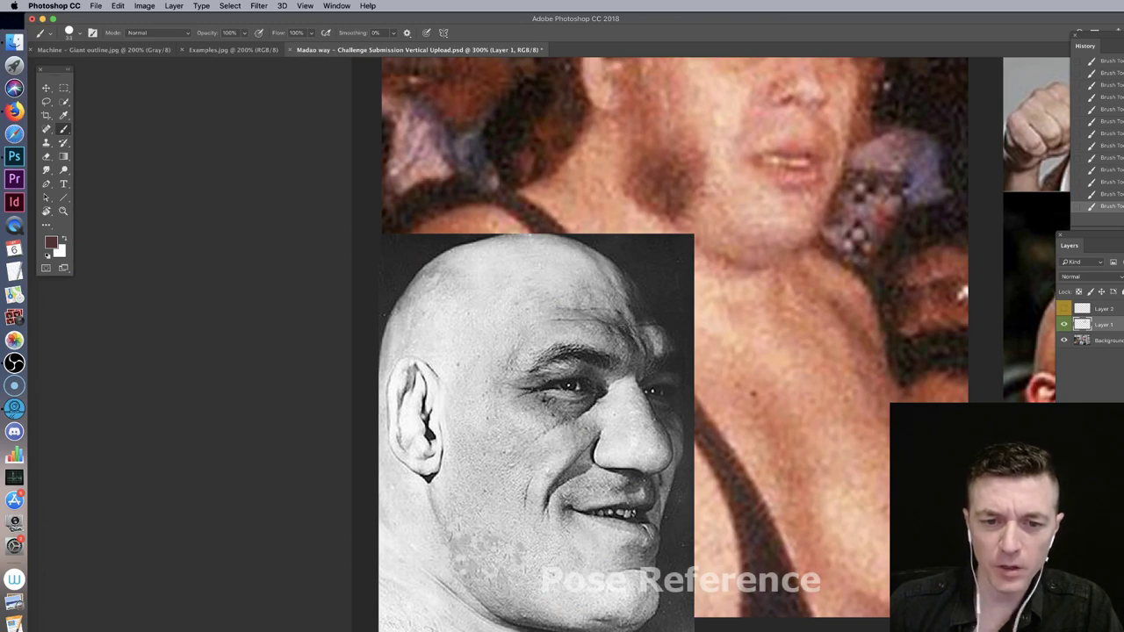
left_click_drag(761, 211, 118, 438)
left_click_drag(527, 371, 120, 404)
mouse_move(954, 141)
left_mouse_down()
mouse_move(672, 253)
mouse_move(569, 339)
left_mouse_up()
key("super+minus")
mouse_move(815, 176)
left_mouse_down()
mouse_move(455, 524)
mouse_move(525, 254)
left_mouse_up()
Step: Choose the Hard Round 8 1 brush and touch up the near eye's lower lid with sampled muted red and dark tones
right_click(742, 283)
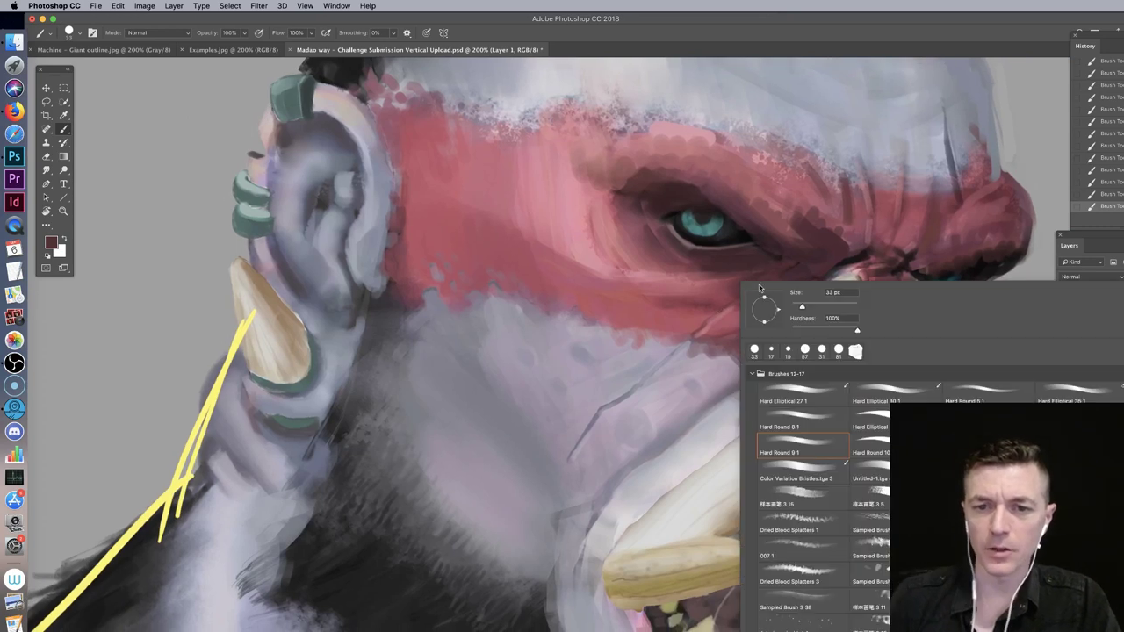
double_click(793, 426)
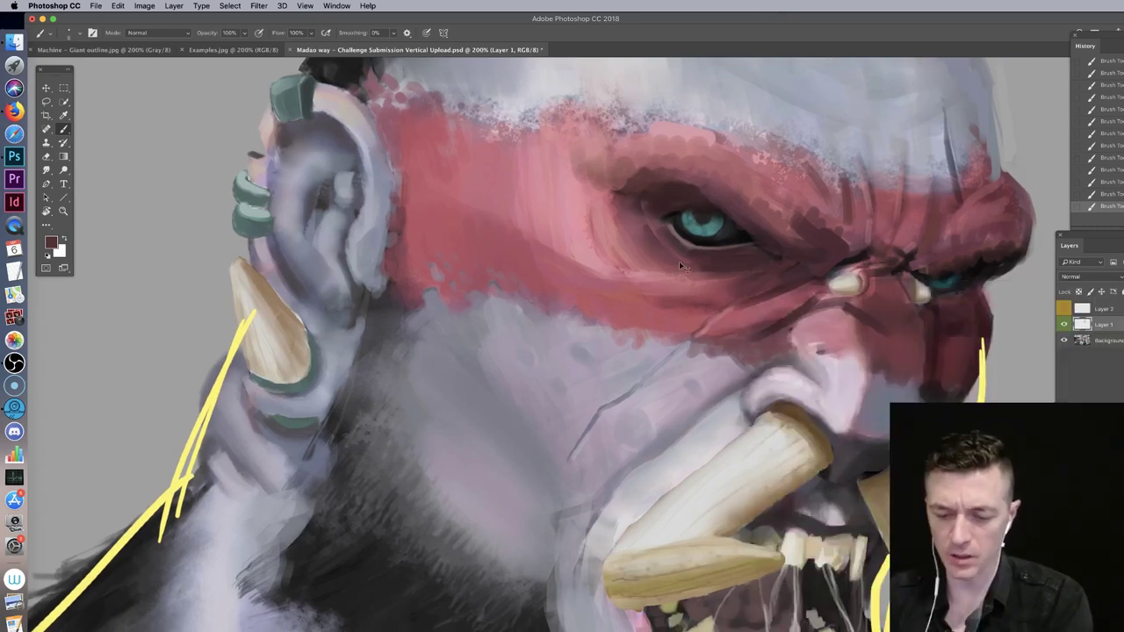
key("super+minus")
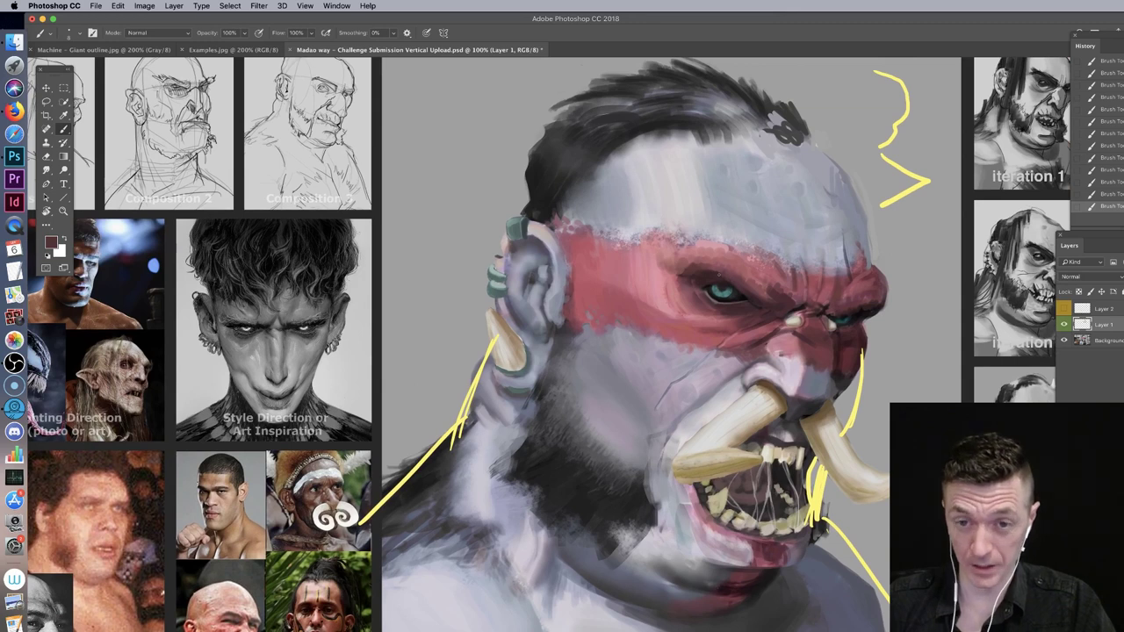
left_click(712, 298, "alt")
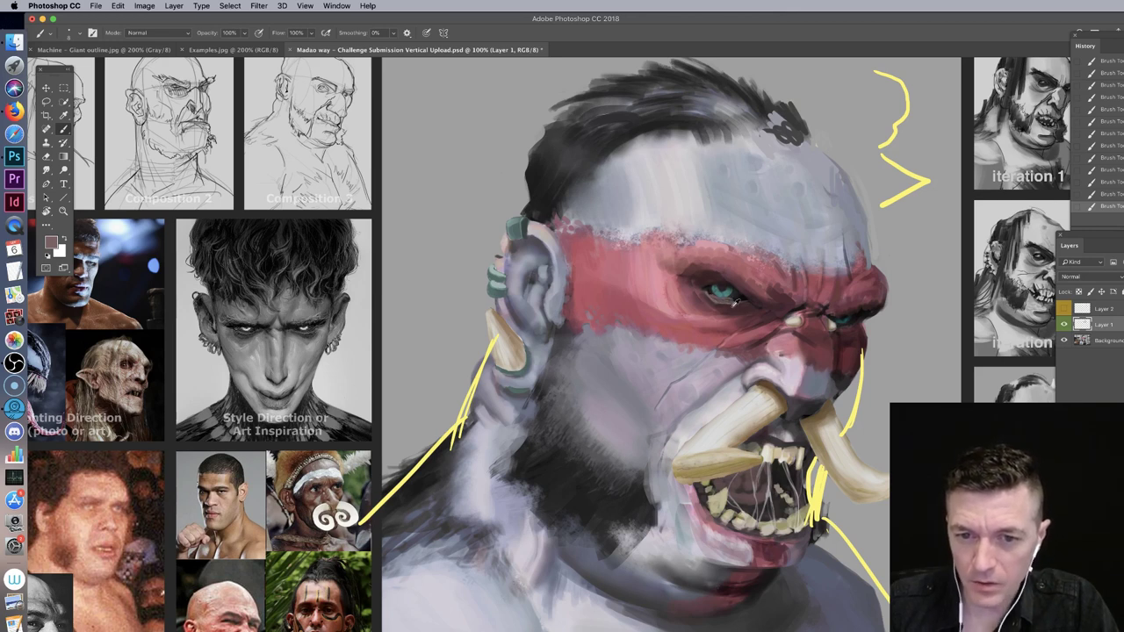
left_click(736, 301, "alt")
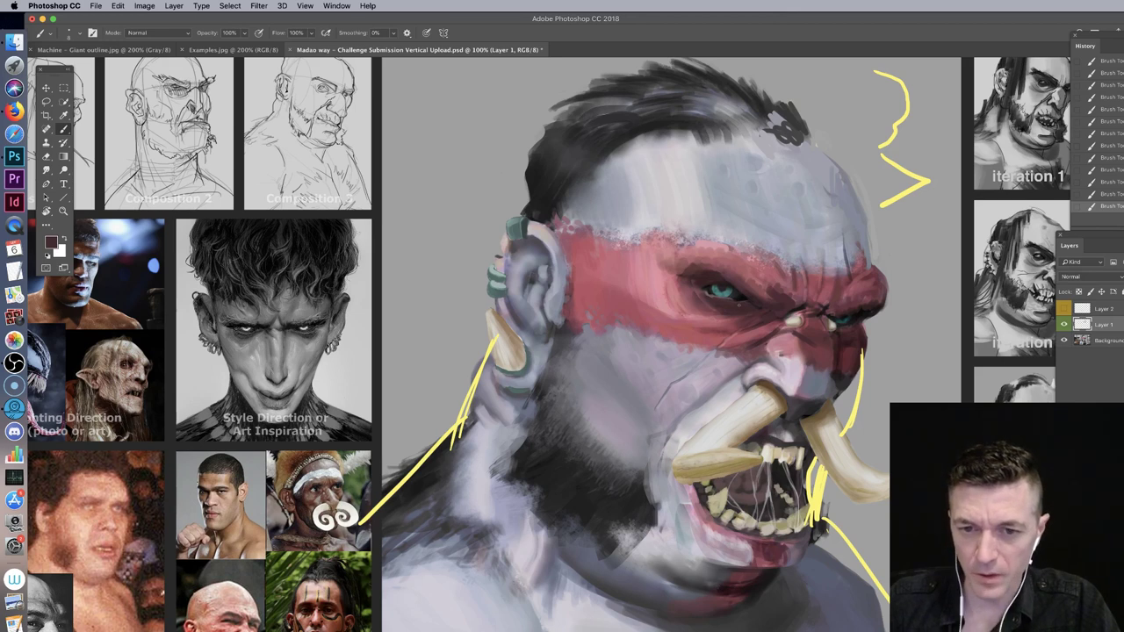
left_click(718, 316, "alt")
Step: Enlarge the brush to 20 px and repaint the near eye's lower lid and outer corner with sampled reds
right_click(729, 320)
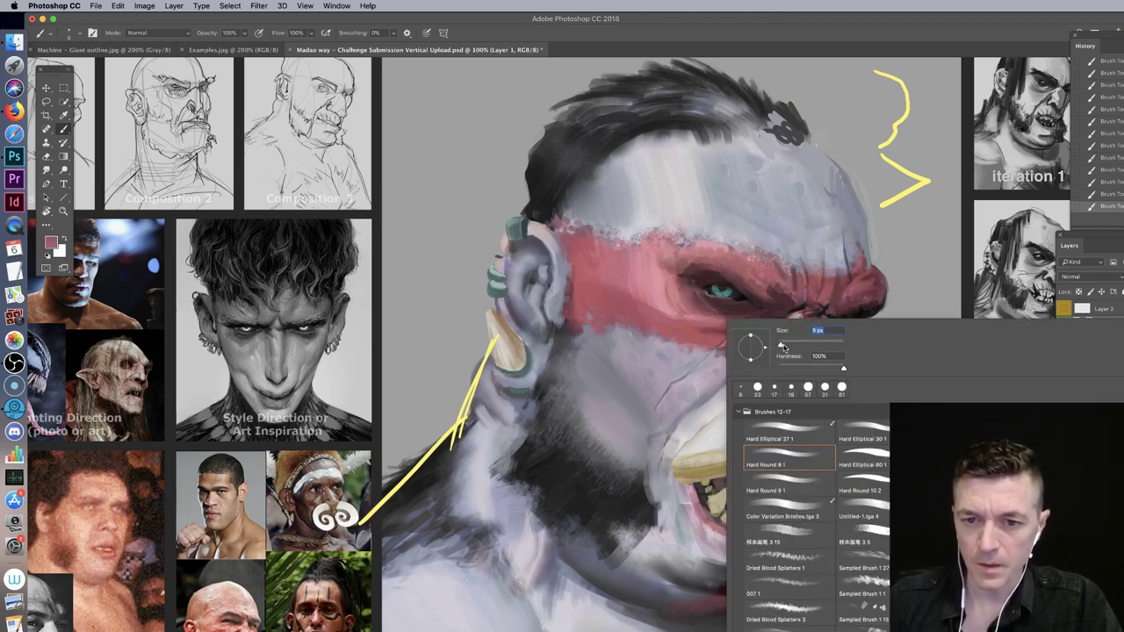
left_click(706, 299)
left_click(735, 303, "alt")
left_click(717, 299, "alt")
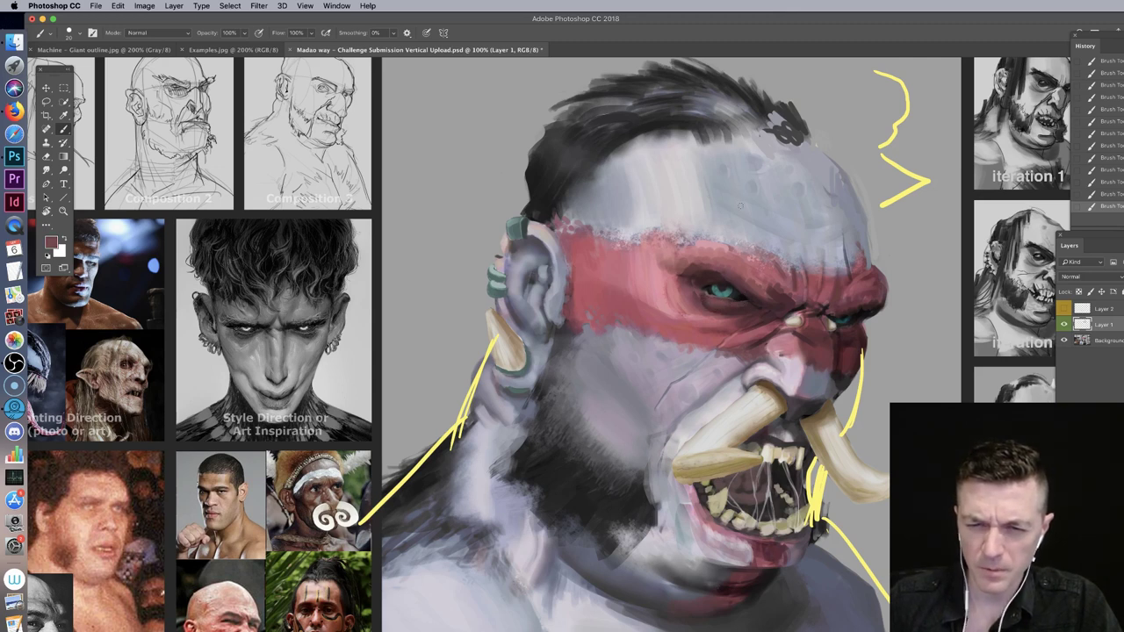
left_click(757, 302, "alt")
left_click(723, 320, "alt")
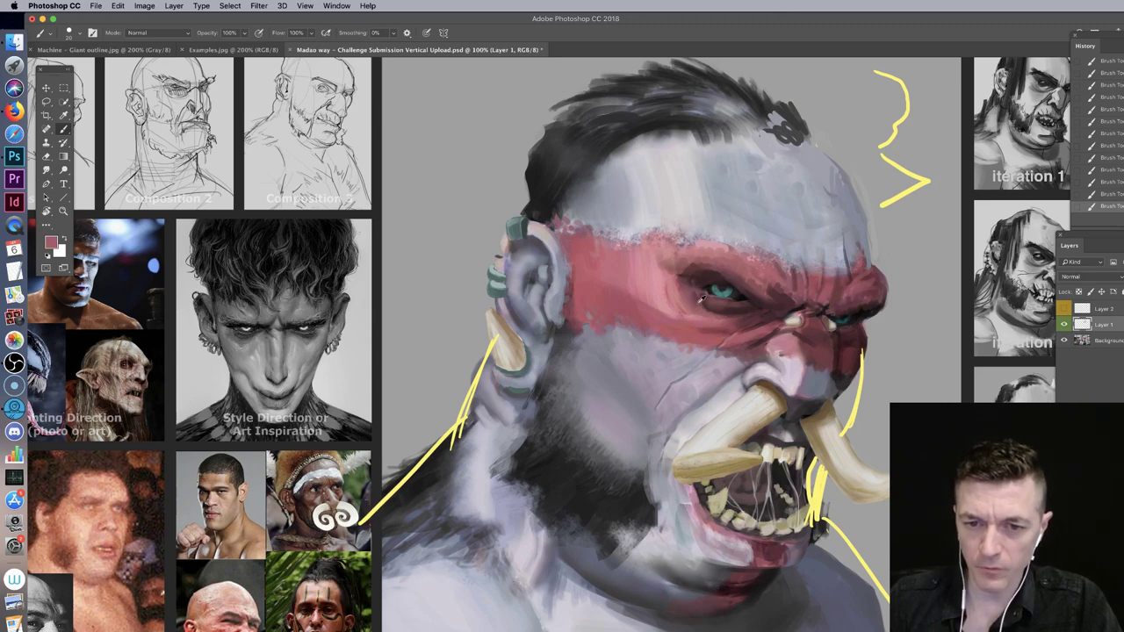
left_click(700, 302, "alt")
left_click(703, 309, "alt")
left_click(711, 300, "alt")
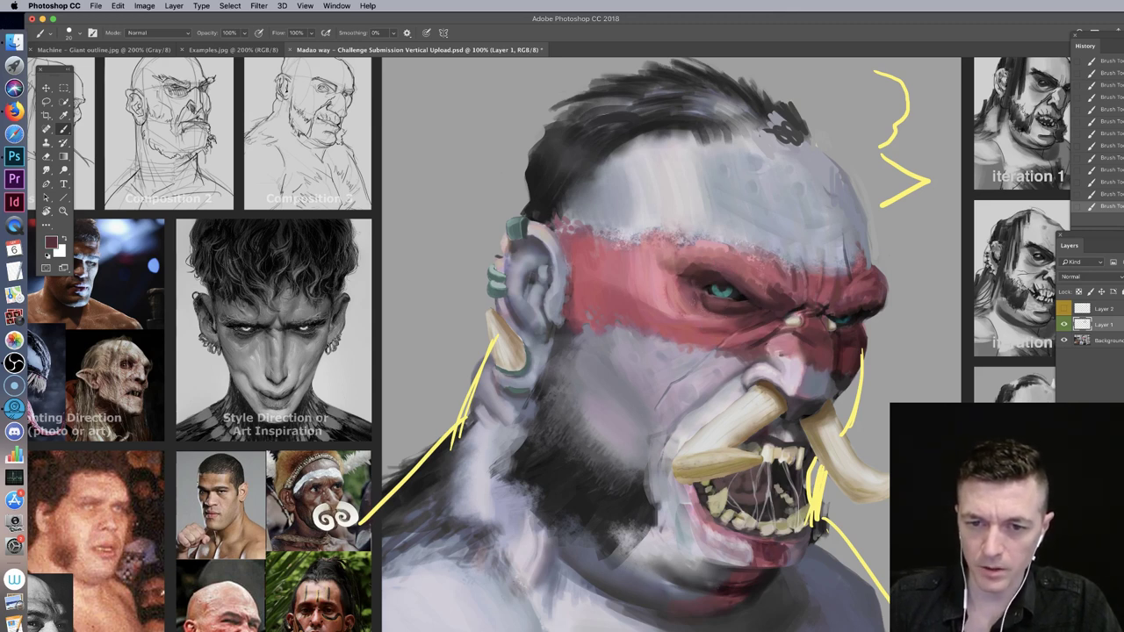
Step: Paint the crease and bag beneath the near eye with sampled dark red and lighter red
left_click_drag(694, 303, 723, 317)
left_click(706, 304, "alt")
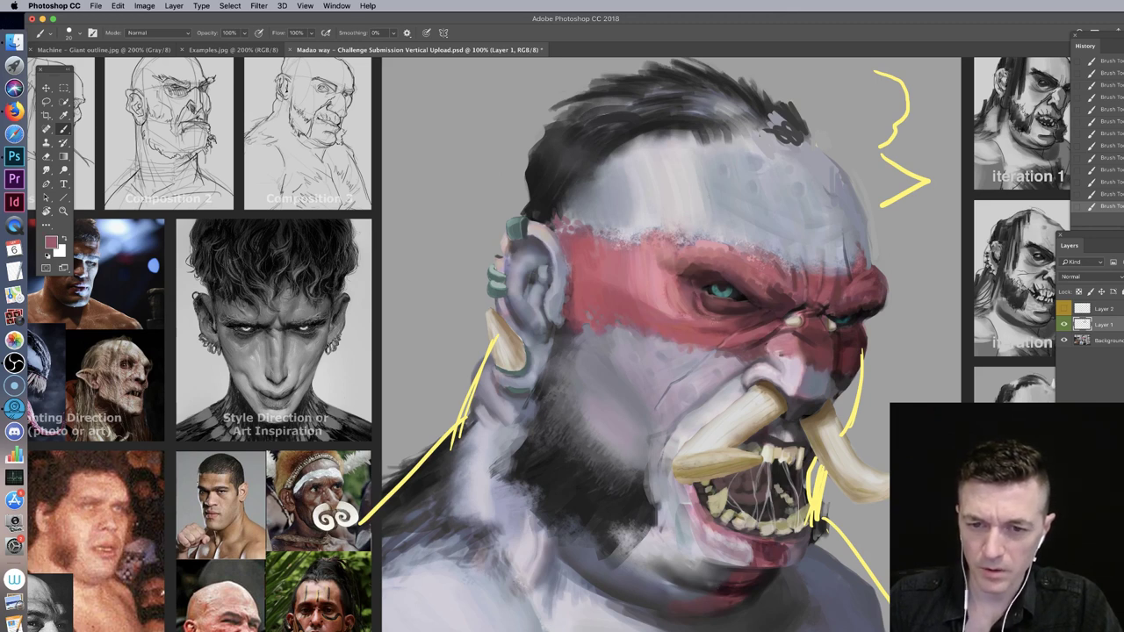
left_click(730, 309, "alt")
left_click_drag(704, 314, 720, 323)
left_click_drag(727, 365, 798, 317)
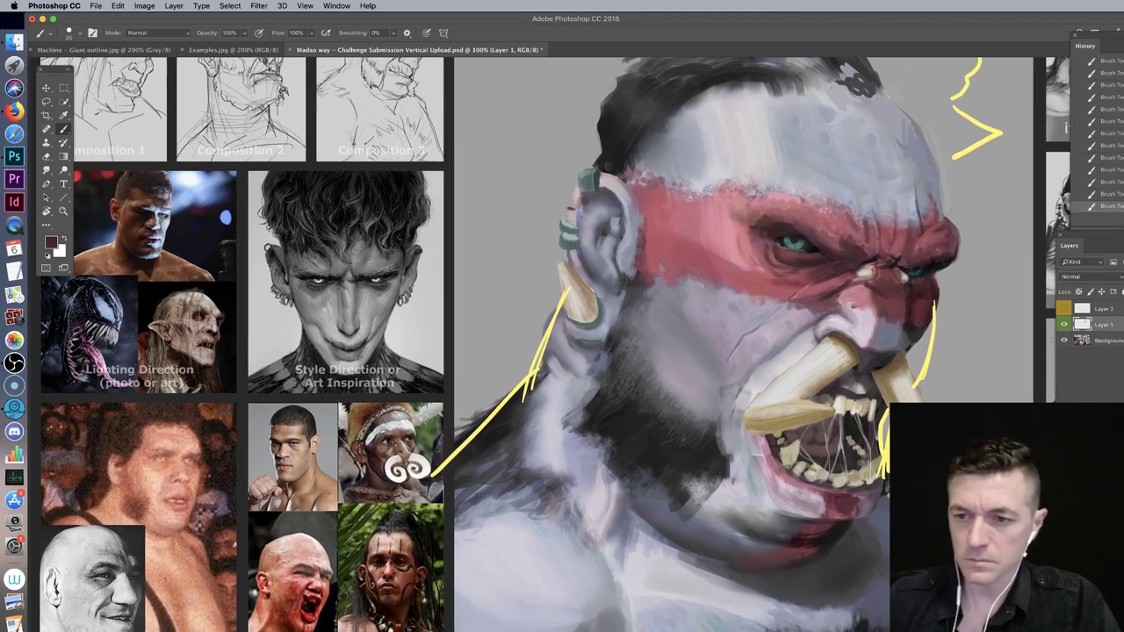
Step: Compare the painted eye with the yellow notes on Layer 2, and review the chest and whole figure beside the references
left_click(1064, 311)
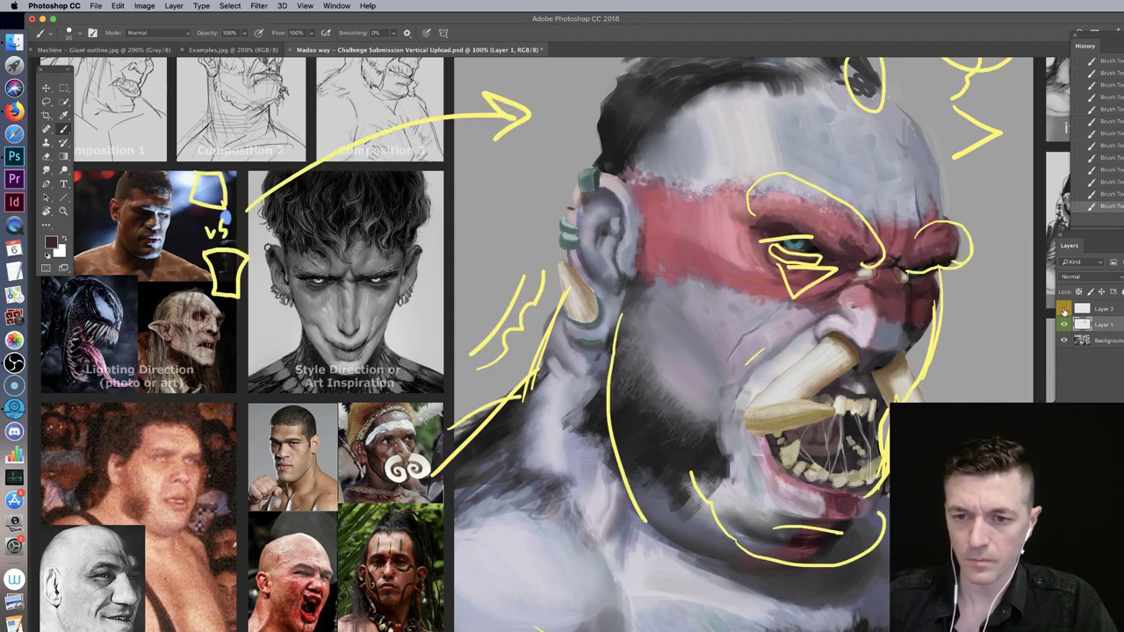
left_click(1065, 311)
mouse_move(802, 329)
left_mouse_down()
mouse_move(800, 243)
mouse_move(755, 105)
left_mouse_up()
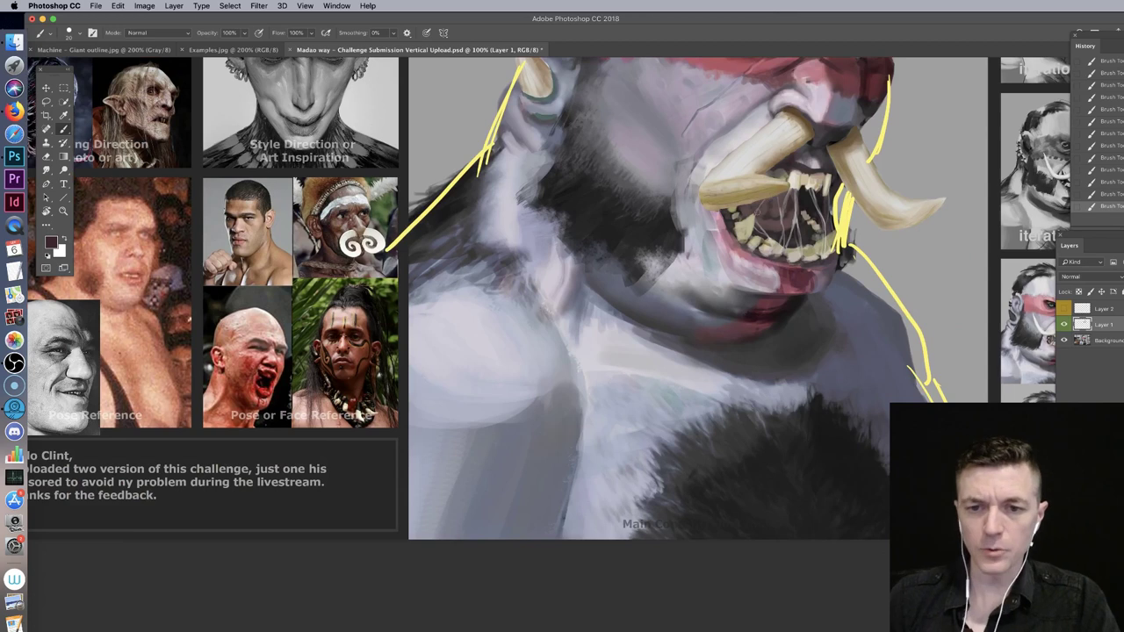
left_click_drag(783, 288, 763, 352)
key("super+minus")
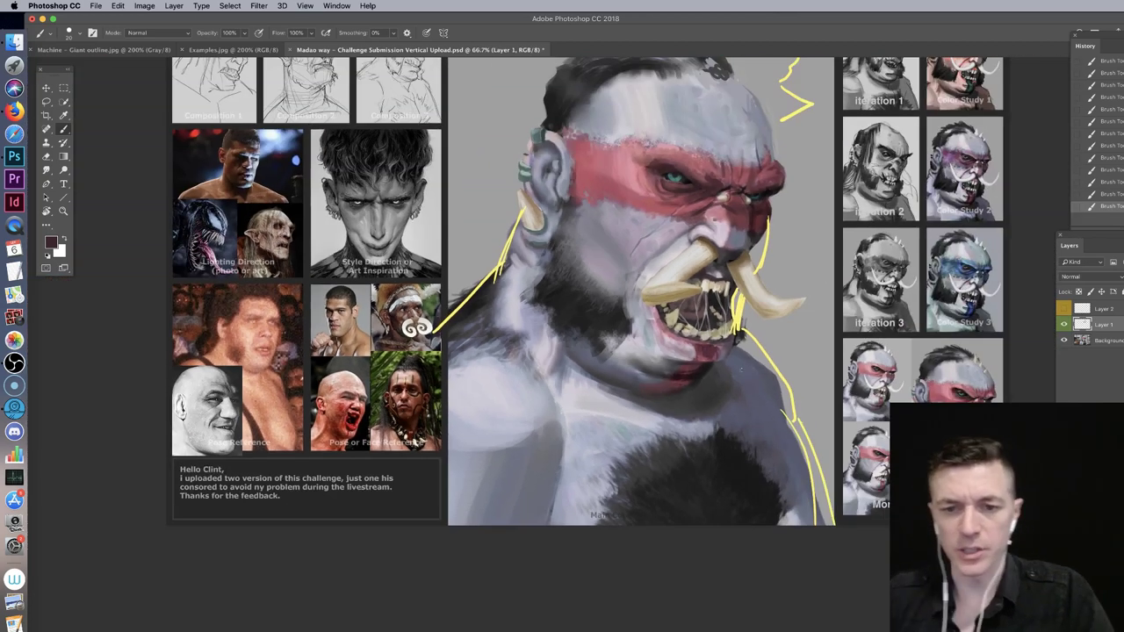
left_click_drag(556, 318, 520, 340)
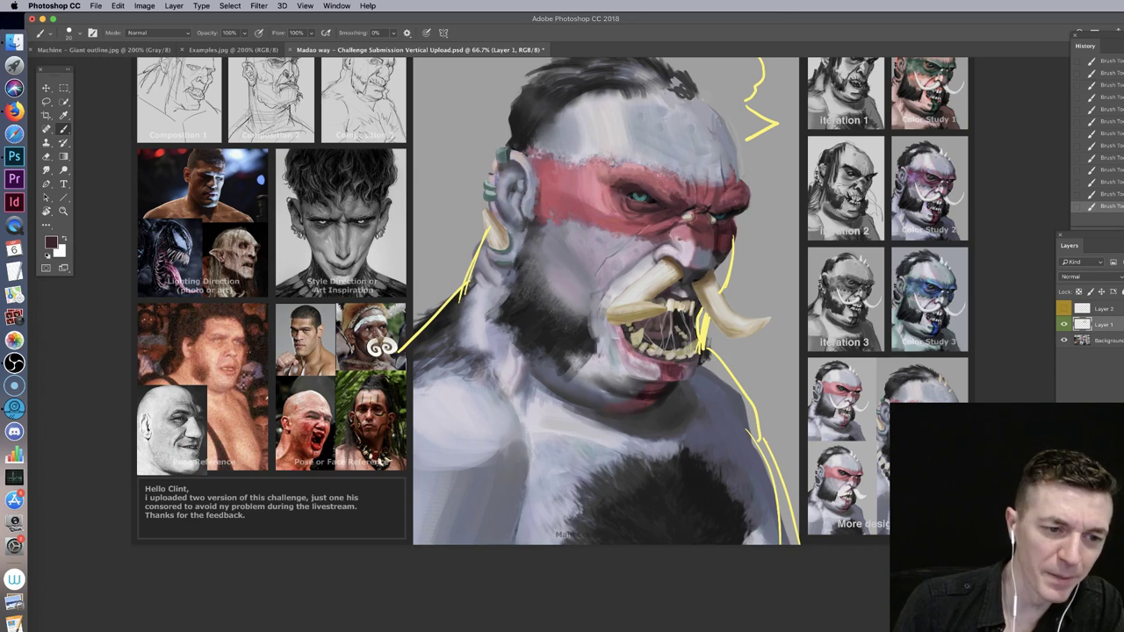
Step: Undo the stroke tried on the bald pose reference's chin, and paint over the giant's chin with sampled skin and dark colours
left_click_drag(172, 462, 194, 450)
key("super+z")
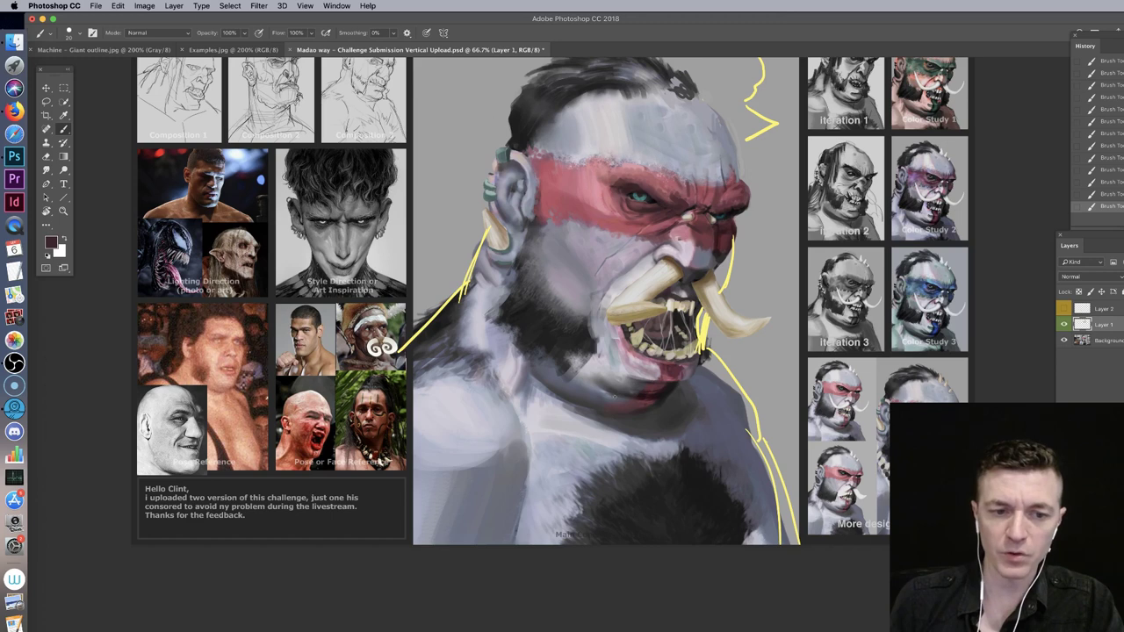
left_click(645, 394, "alt")
mouse_move(618, 406)
left_mouse_down()
mouse_move(649, 410)
mouse_move(680, 399)
mouse_move(679, 411)
mouse_move(646, 396)
mouse_move(657, 385)
mouse_move(656, 424)
mouse_move(641, 411)
mouse_move(649, 396)
mouse_move(631, 385)
mouse_move(650, 411)
left_mouse_up()
left_click(655, 388, "alt")
left_click(629, 389, "alt")
left_click(672, 406, "alt")
Step: Outline the jaw from below the ear around the chin in dark maroon, and add a double-chin fold beneath it
left_click_drag(513, 344, 628, 422)
left_click_drag(549, 396, 617, 414)
left_click_drag(509, 272, 532, 376)
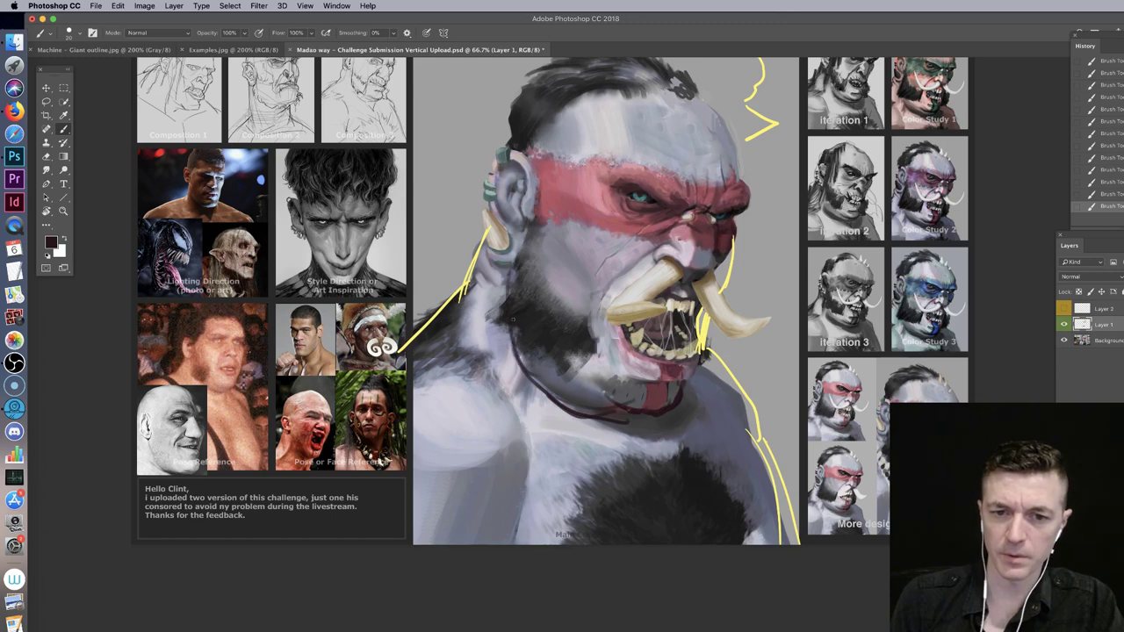
left_click_drag(702, 365, 682, 402)
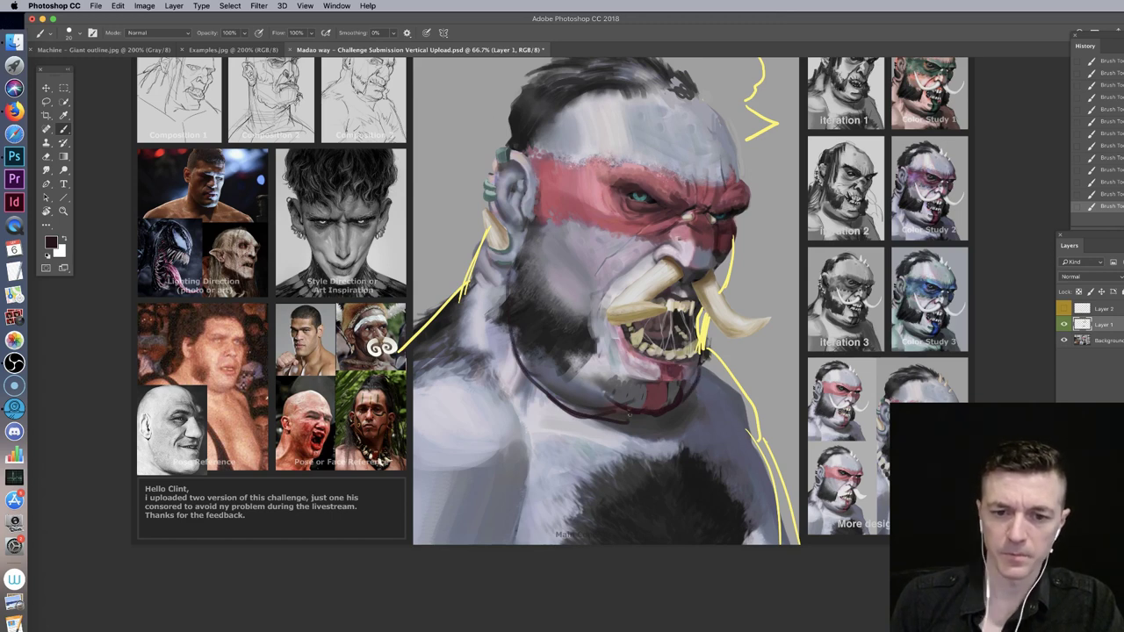
left_click_drag(626, 435, 687, 422)
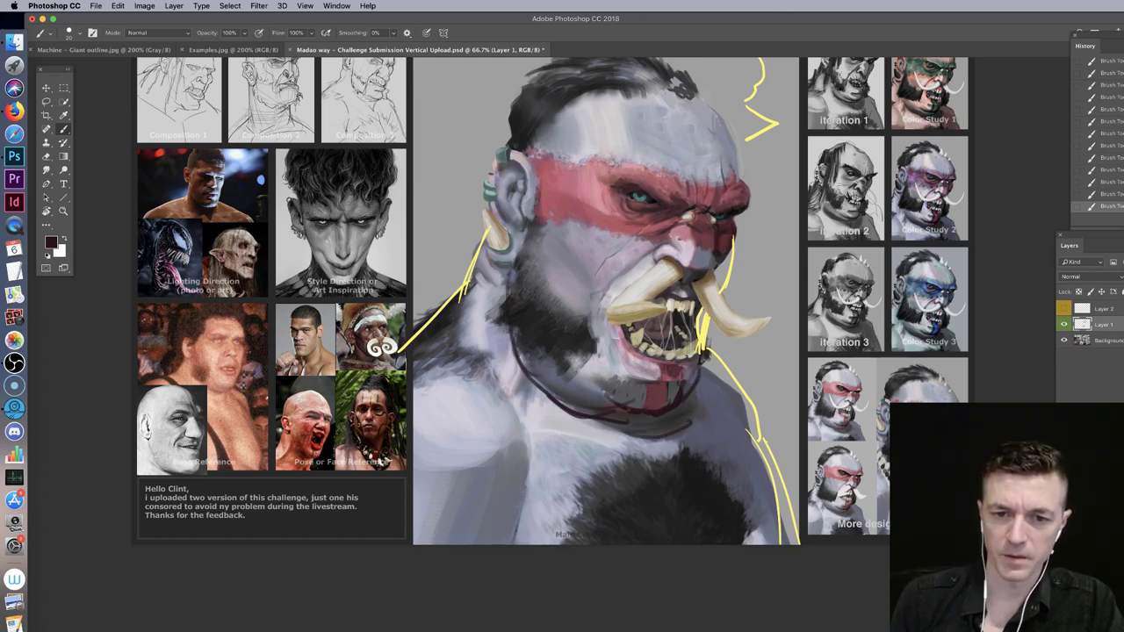
Step: Draw dark contour lines along the back of the jaw, the cheek and the fold beside the nose and tusk
left_click_drag(605, 394, 578, 371)
left_click_drag(524, 238, 525, 299)
left_click_drag(562, 354, 596, 399)
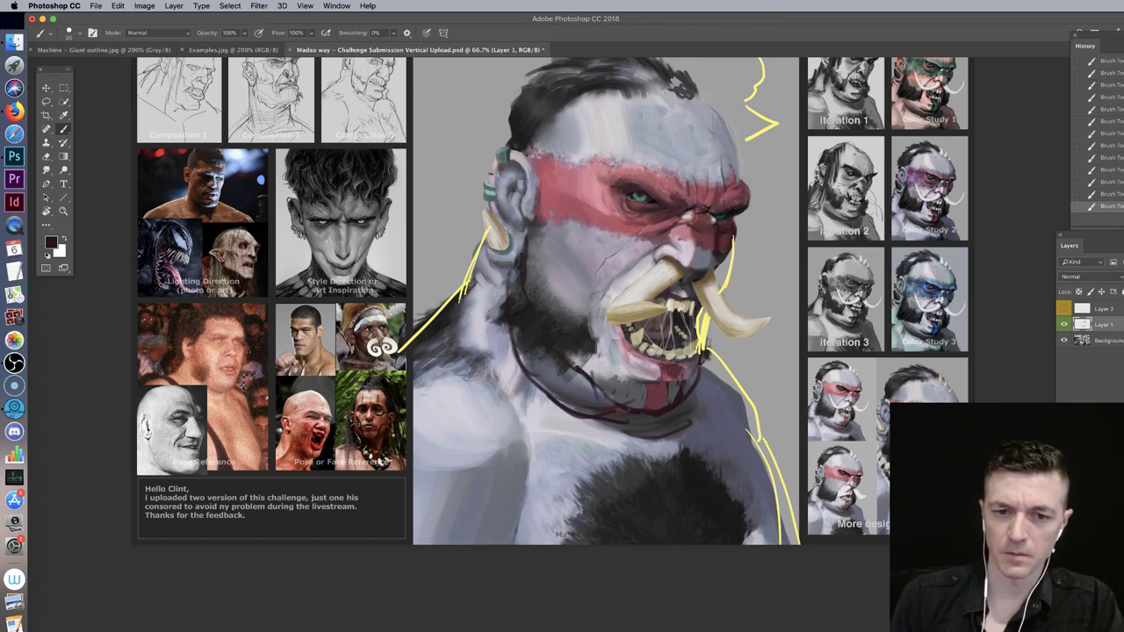
left_click_drag(548, 213, 580, 325)
mouse_move(652, 245)
left_mouse_down()
mouse_move(613, 291)
mouse_move(600, 341)
left_mouse_up()
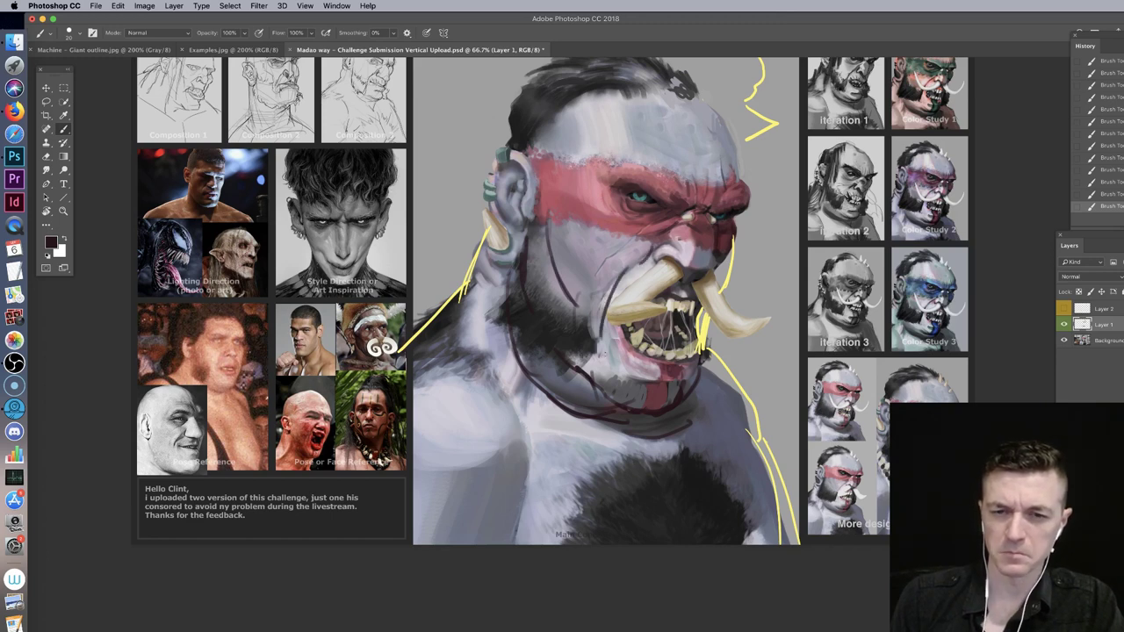
Step: Draw dark contours down both sides of the open mouth and a curved chin line beneath the lower lip
left_click_drag(713, 317, 709, 367)
mouse_move(643, 262)
left_mouse_down()
mouse_move(602, 322)
mouse_move(602, 364)
left_mouse_up()
mouse_move(706, 301)
left_mouse_down()
mouse_move(709, 350)
mouse_move(688, 379)
left_mouse_up()
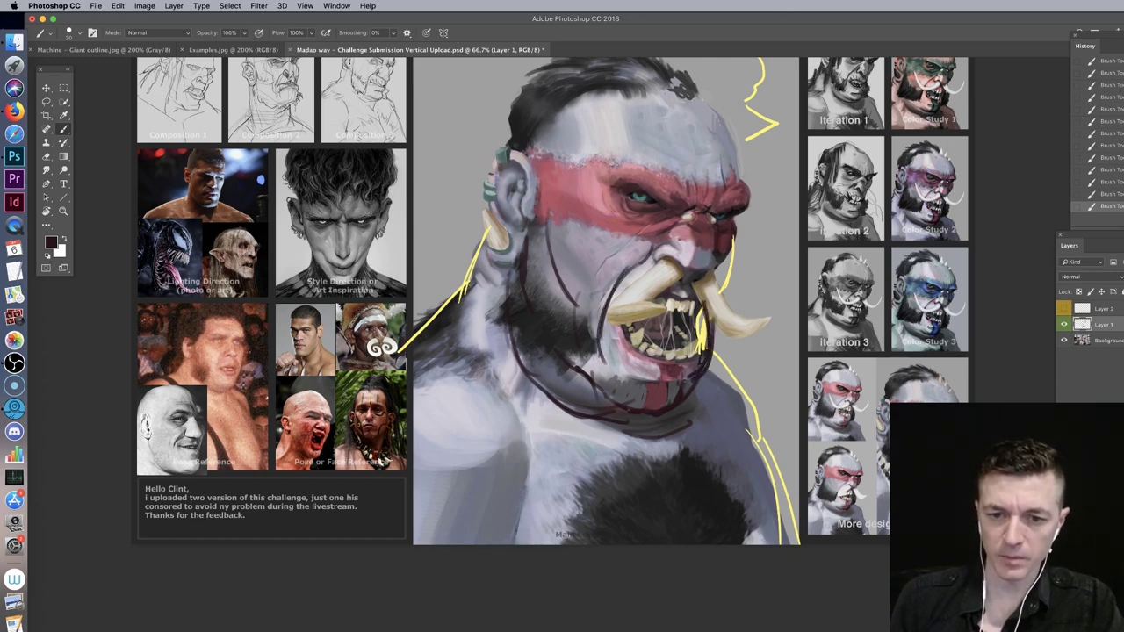
left_click_drag(607, 380, 674, 391)
mouse_move(588, 357)
left_mouse_down()
mouse_move(607, 391)
mouse_move(622, 387)
left_mouse_up()
mouse_move(719, 366)
left_mouse_down()
mouse_move(693, 393)
mouse_move(653, 395)
left_mouse_up()
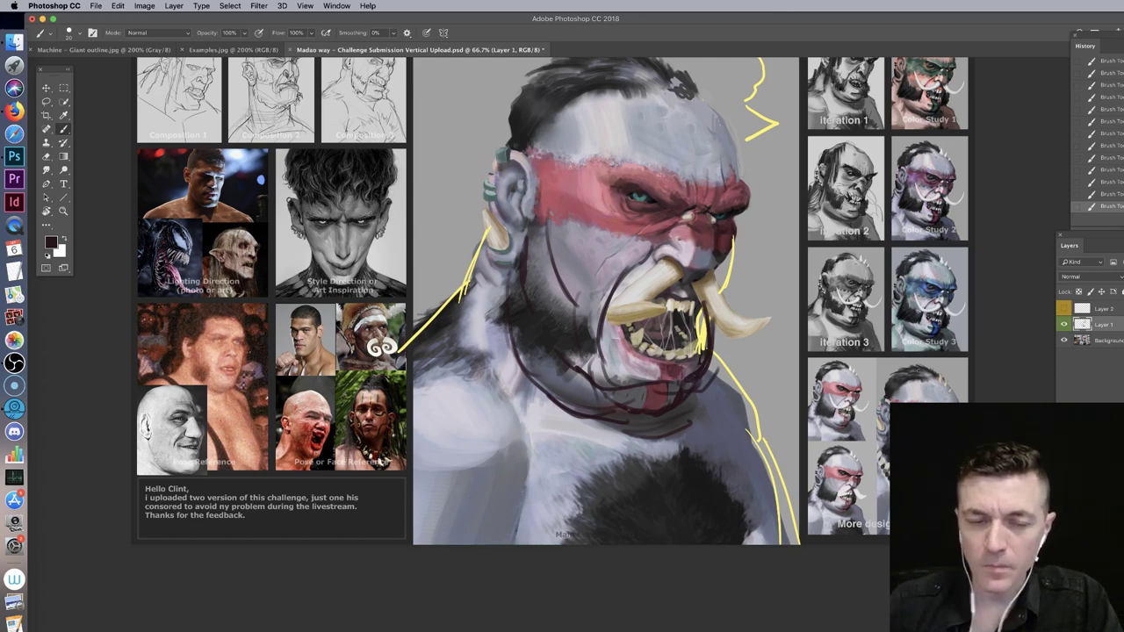
Step: Compare the dark jaw contours with the yellow notes by toggling Layer 2's visibility, leaving it hidden
left_click(1064, 310)
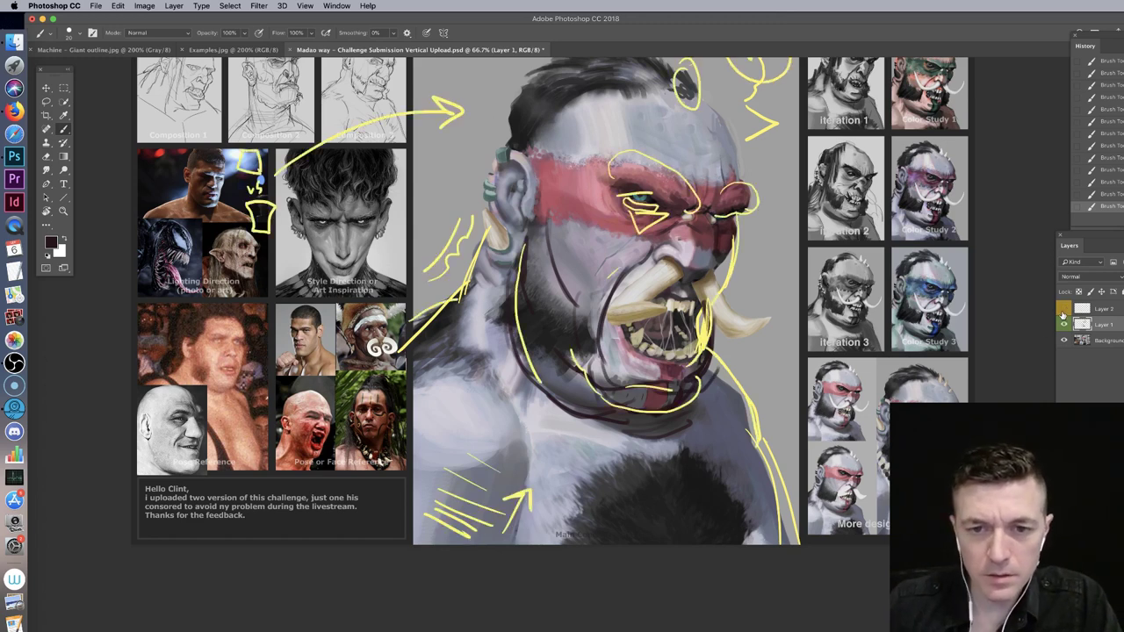
left_click(1062, 311)
left_click(1063, 311)
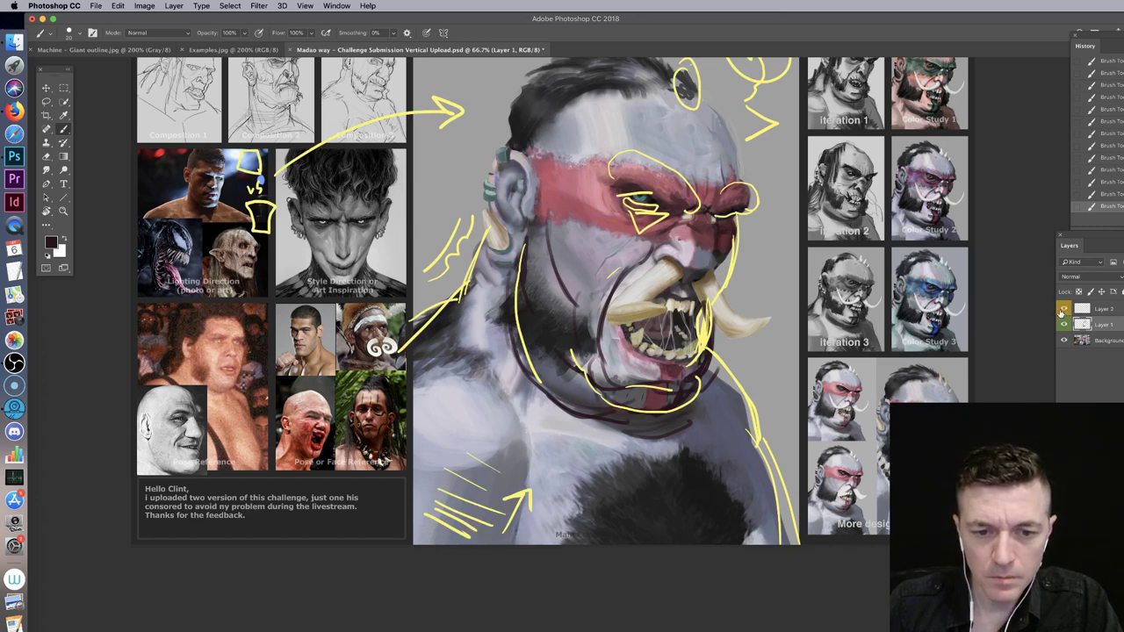
left_click(1063, 311)
left_click(1063, 311)
left_click(1063, 311)
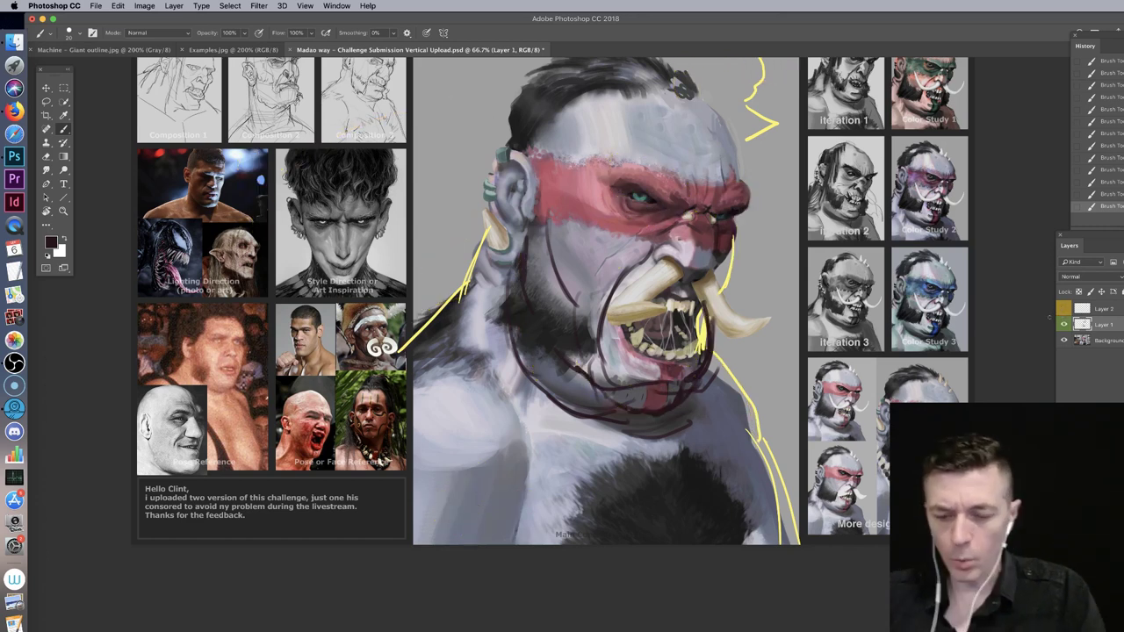
Step: Compare the giant with and without the dark jaw contours by toggling Layer 1's visibility, leaving it shown
key("super+minus")
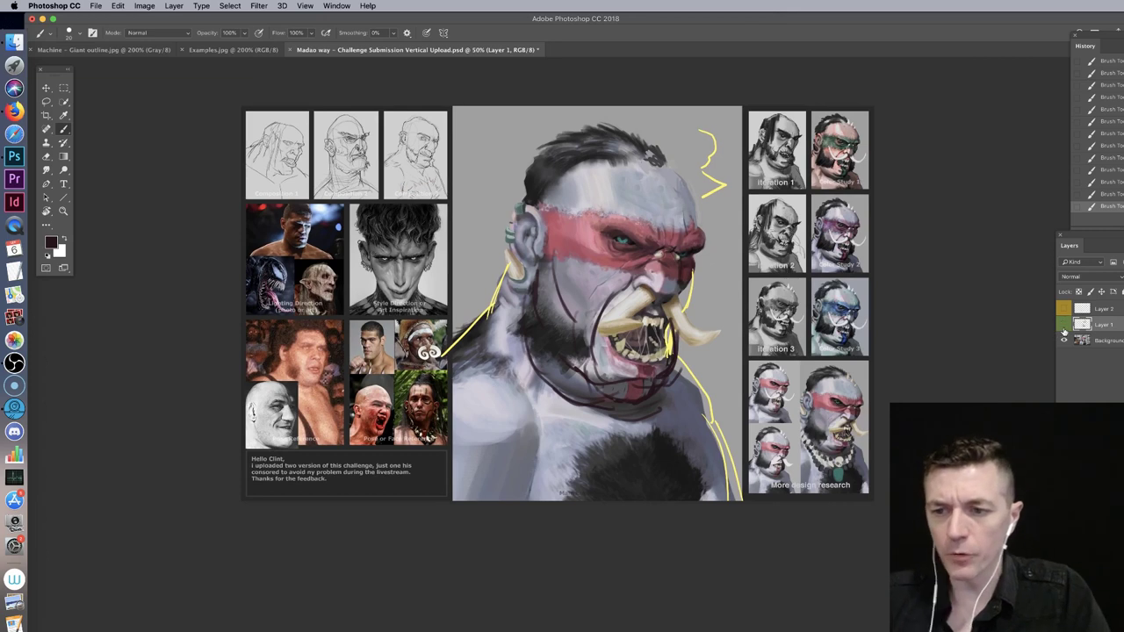
left_click(1064, 325)
left_click(1064, 325)
left_click(1063, 325)
left_click(1064, 325)
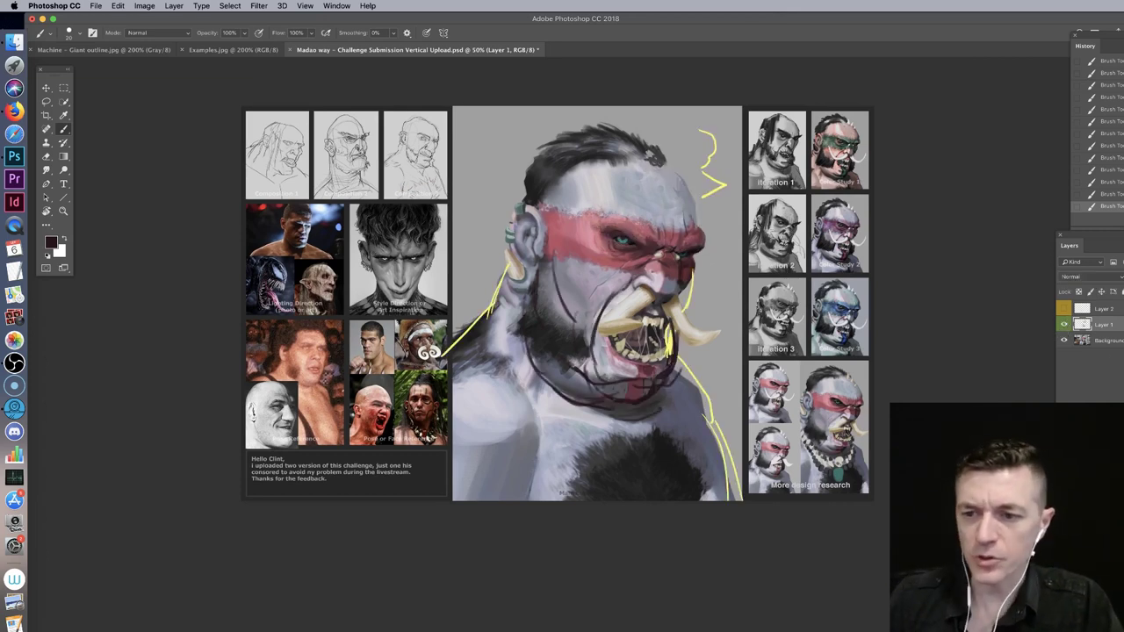
Step: Add a new layer and paint the light background around the giant's head and shoulders dark grey
key("alt+shift+super+n")
right_click(720, 178)
left_click_drag(700, 227, 726, 226)
key("Escape")
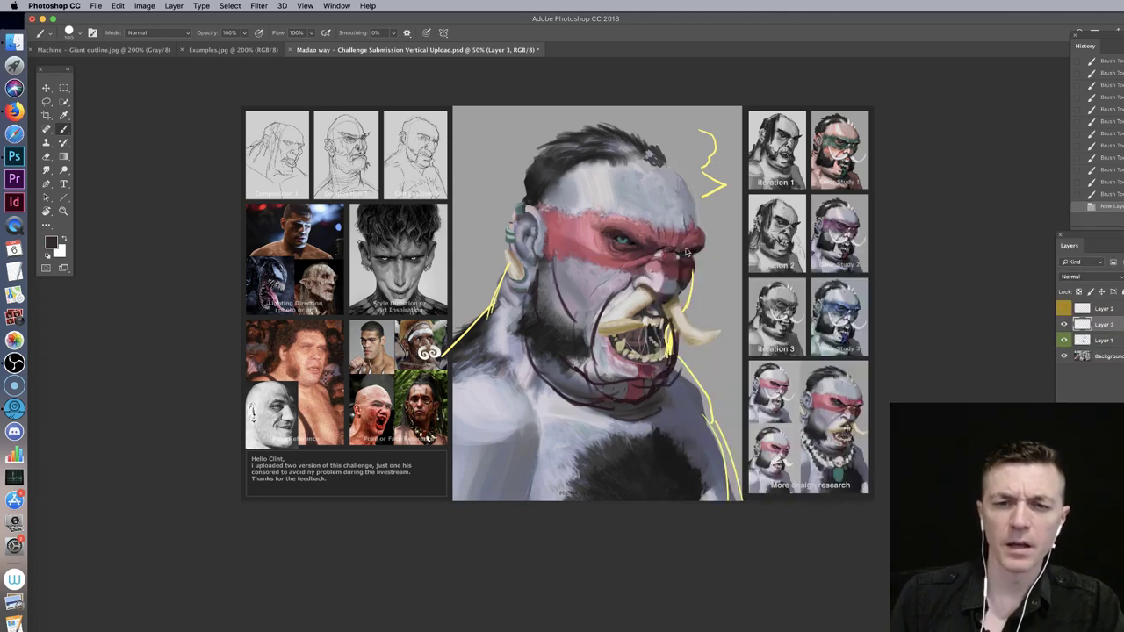
right_click(692, 254)
left_click(787, 277)
mouse_move(563, 149)
left_mouse_down()
mouse_move(574, 105)
mouse_move(505, 132)
mouse_move(448, 132)
mouse_move(505, 202)
mouse_move(490, 198)
mouse_move(496, 255)
mouse_move(444, 330)
mouse_move(604, 114)
mouse_move(668, 127)
mouse_move(703, 172)
mouse_move(685, 110)
mouse_move(730, 151)
left_mouse_up()
mouse_move(727, 222)
left_mouse_down()
mouse_move(698, 211)
mouse_move(720, 263)
mouse_move(694, 317)
mouse_move(742, 327)
mouse_move(727, 364)
mouse_move(694, 369)
mouse_move(729, 421)
mouse_move(742, 474)
mouse_move(718, 393)
mouse_move(678, 345)
mouse_move(690, 376)
mouse_move(681, 349)
mouse_move(724, 387)
mouse_move(716, 436)
mouse_move(734, 423)
mouse_move(738, 492)
mouse_move(692, 308)
mouse_move(722, 294)
mouse_move(739, 373)
left_mouse_up()
right_click(728, 366)
left_click(808, 391)
mouse_move(494, 272)
left_mouse_down()
mouse_move(453, 329)
mouse_move(508, 276)
left_mouse_up()
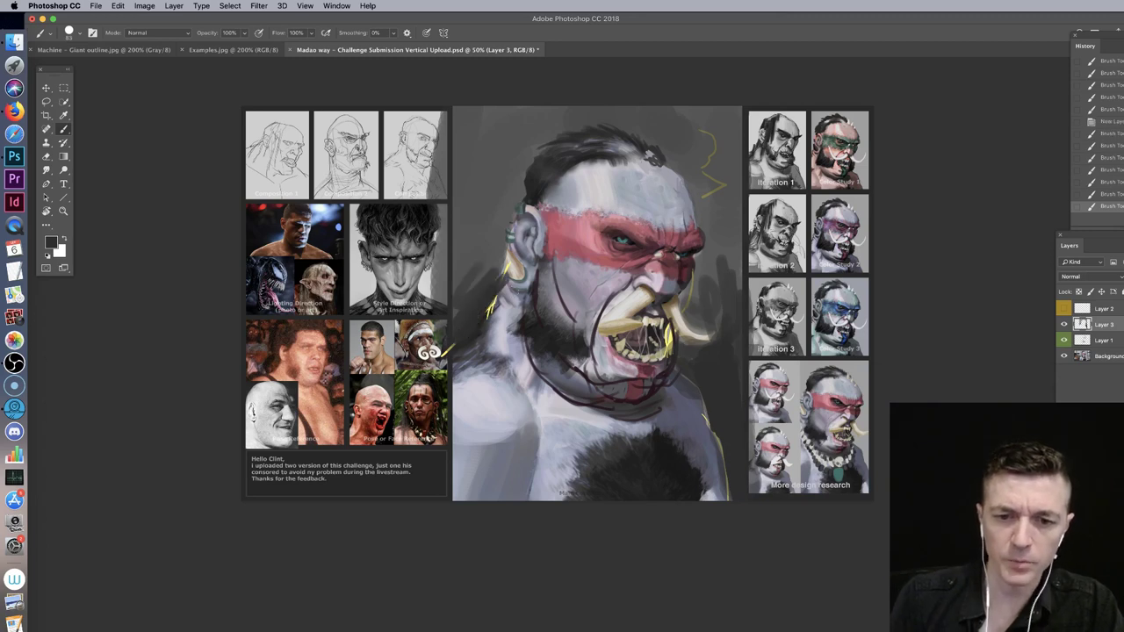
Step: Darken the giant's shoulders, chest and chest hair with broad muted purple-grey strokes
left_click_drag(696, 391, 734, 494)
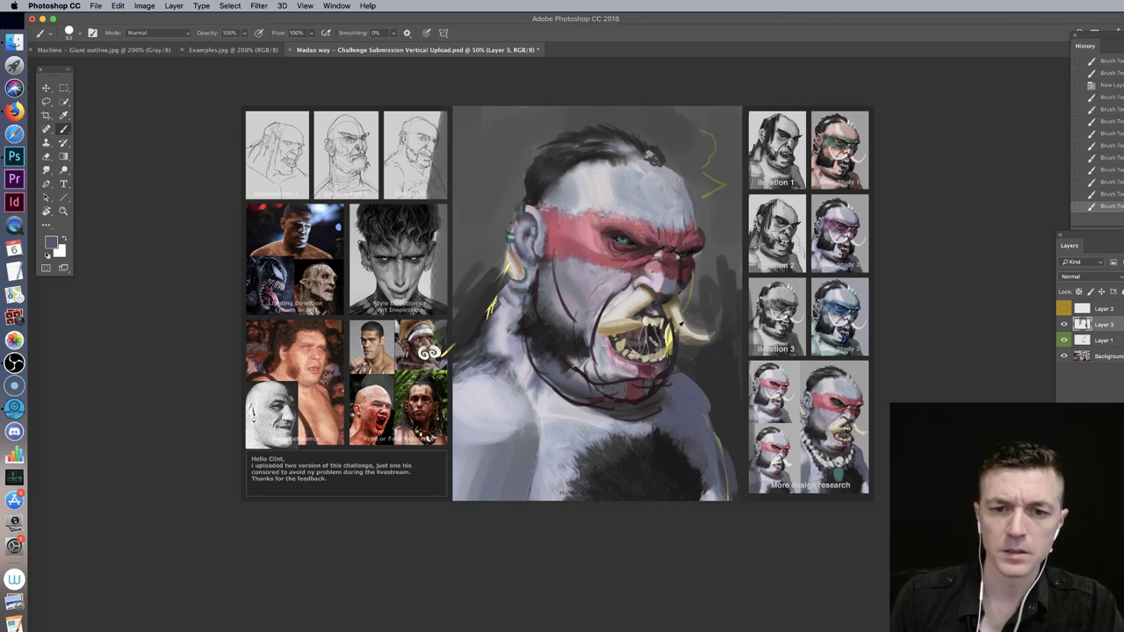
right_click(713, 386)
left_click(797, 405)
left_click_drag(701, 492, 703, 488)
left_click_drag(706, 490, 715, 485)
mouse_move(459, 501)
left_mouse_down()
mouse_move(506, 488)
mouse_move(557, 499)
mouse_move(563, 481)
mouse_move(445, 395)
mouse_move(604, 429)
left_mouse_up()
mouse_move(542, 402)
left_mouse_down()
mouse_move(474, 457)
mouse_move(470, 378)
mouse_move(505, 478)
mouse_move(562, 443)
mouse_move(543, 476)
mouse_move(557, 483)
left_mouse_up()
left_click(496, 446, "alt")
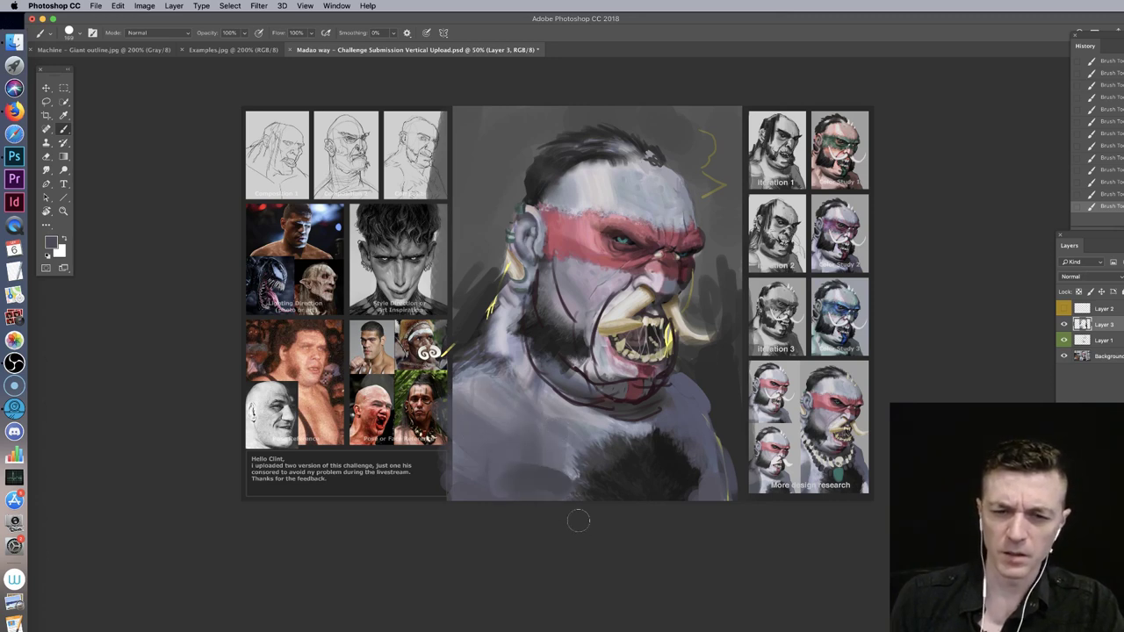
left_click_drag(664, 486, 684, 485)
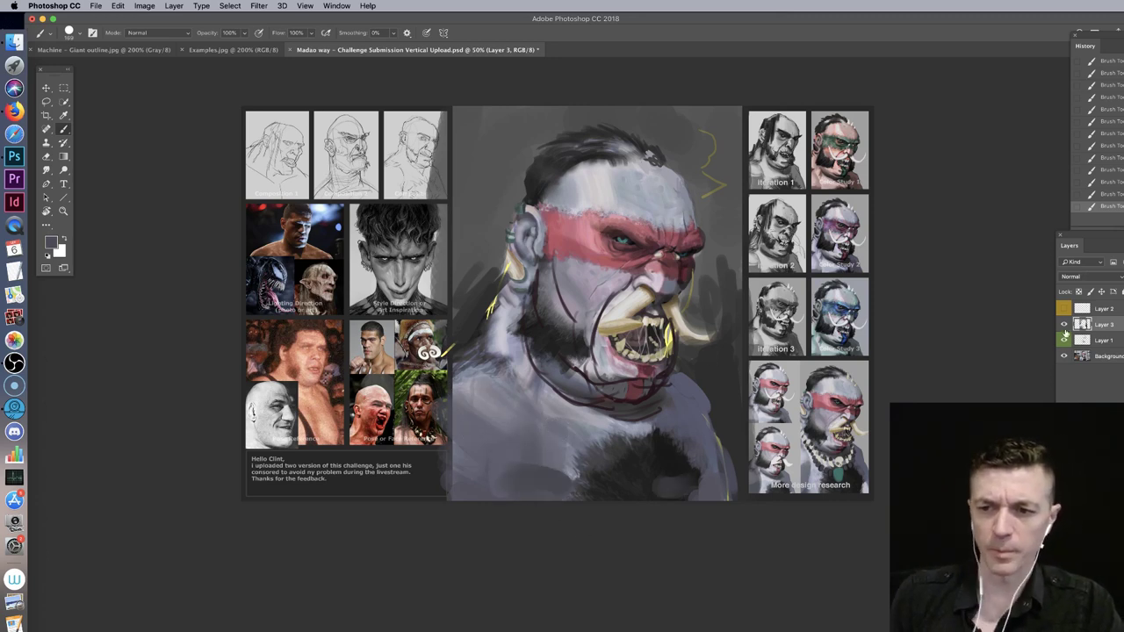
Step: Compare the darkened background and body with the original by toggling the visibility of Layer 3 and Layer 1
left_click(1065, 325)
left_click(1065, 340)
left_click(1064, 340)
left_click(1065, 325)
left_click(1064, 324)
left_click(1064, 324)
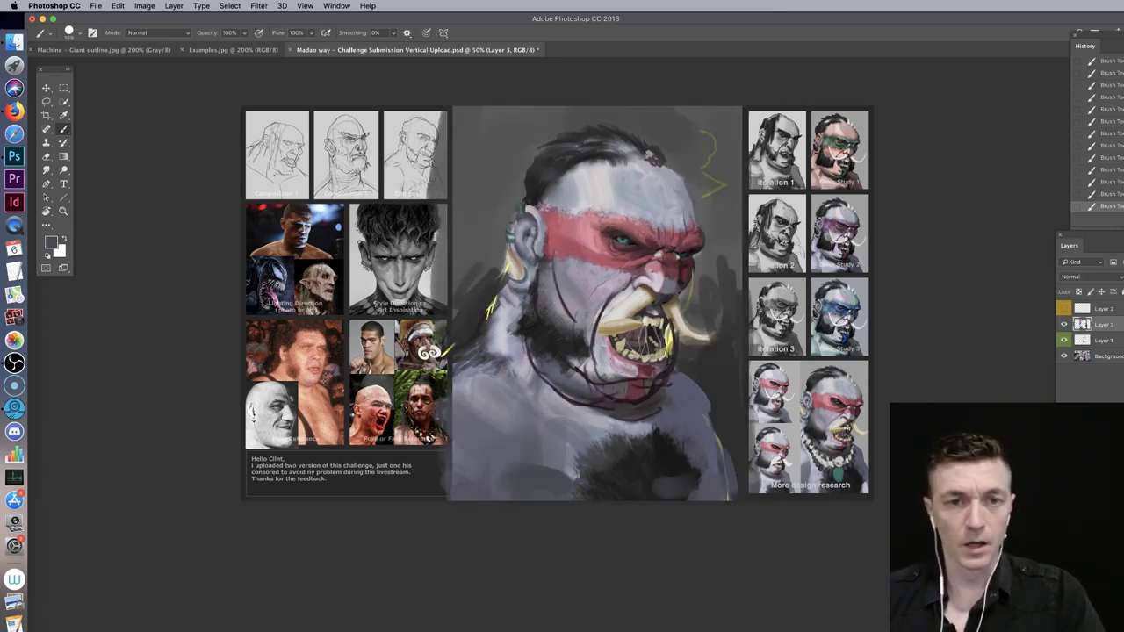
Step: Close the giant submission without saving and open the Mech PSD from the Machine & Giant CONCEPTS folder in Photoshop
key("super+w")
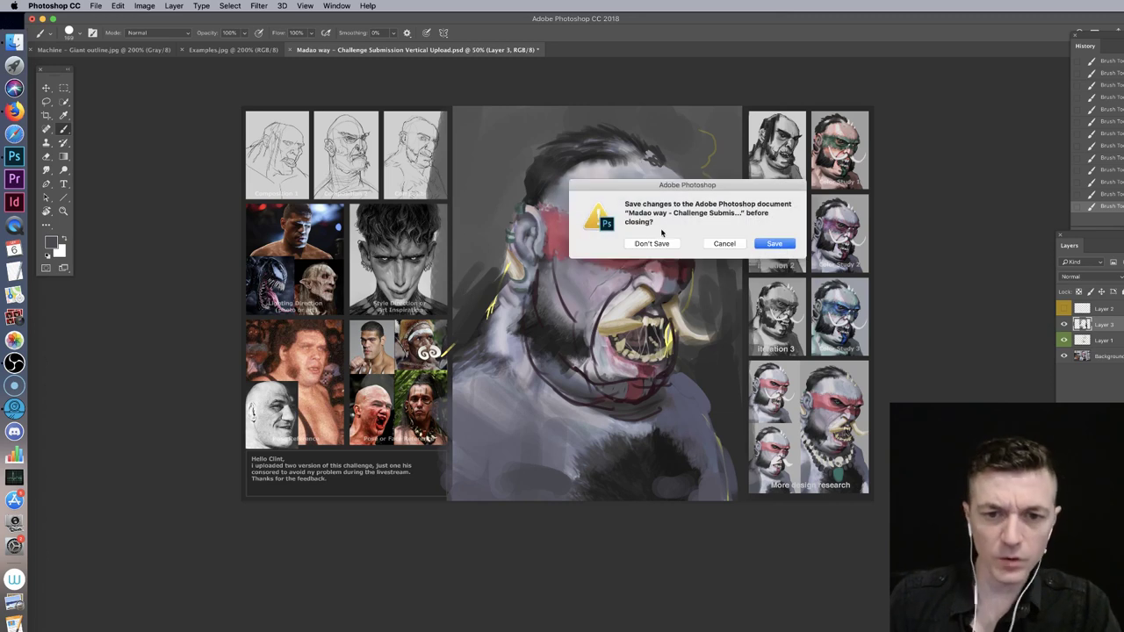
left_click(659, 246)
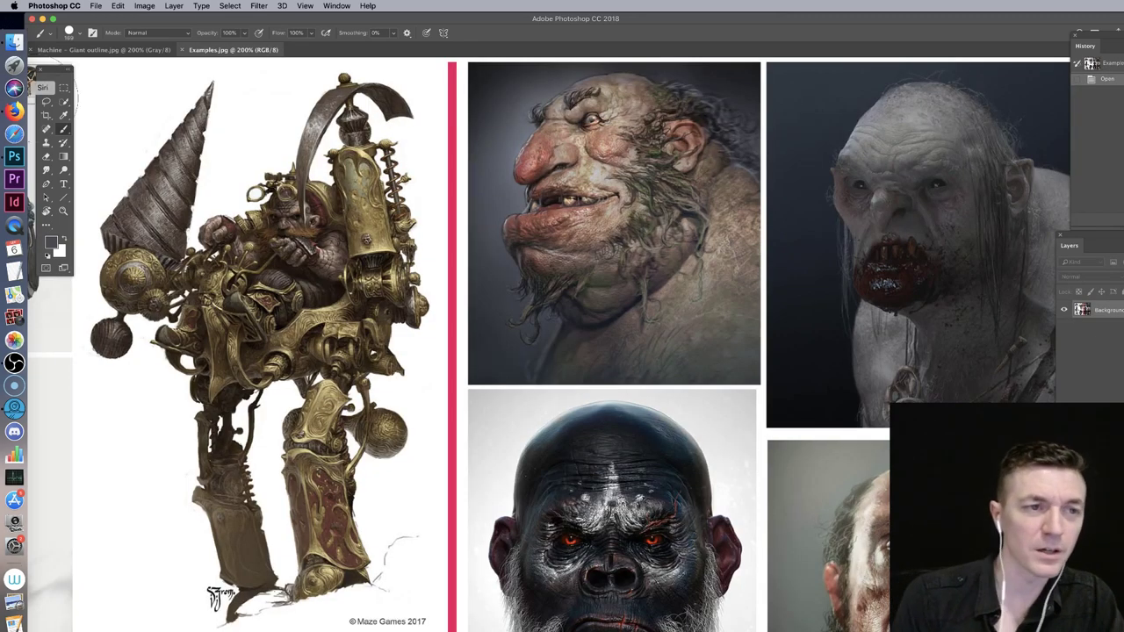
left_click(14, 41)
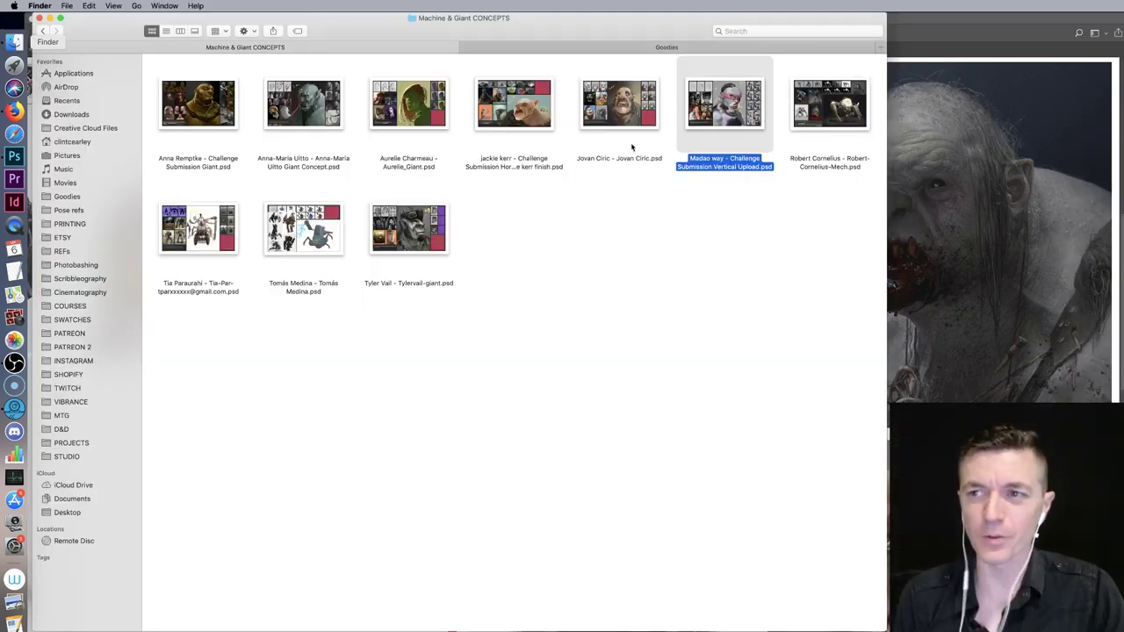
left_click(820, 113)
right_click(820, 113)
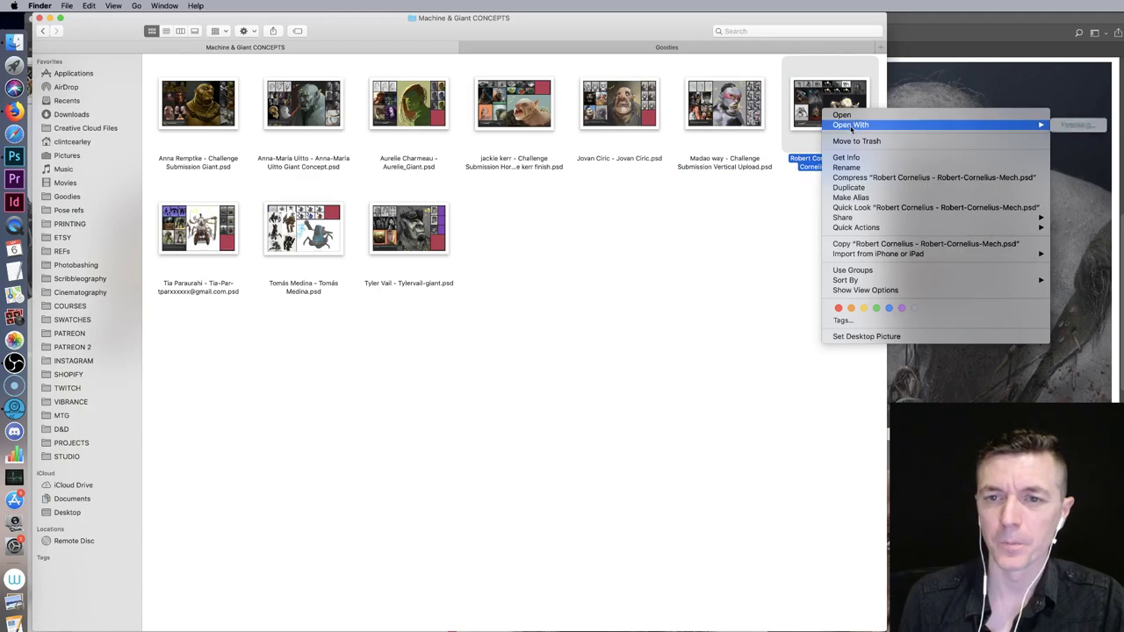
mouse_move(1037, 124)
left_click(1092, 124)
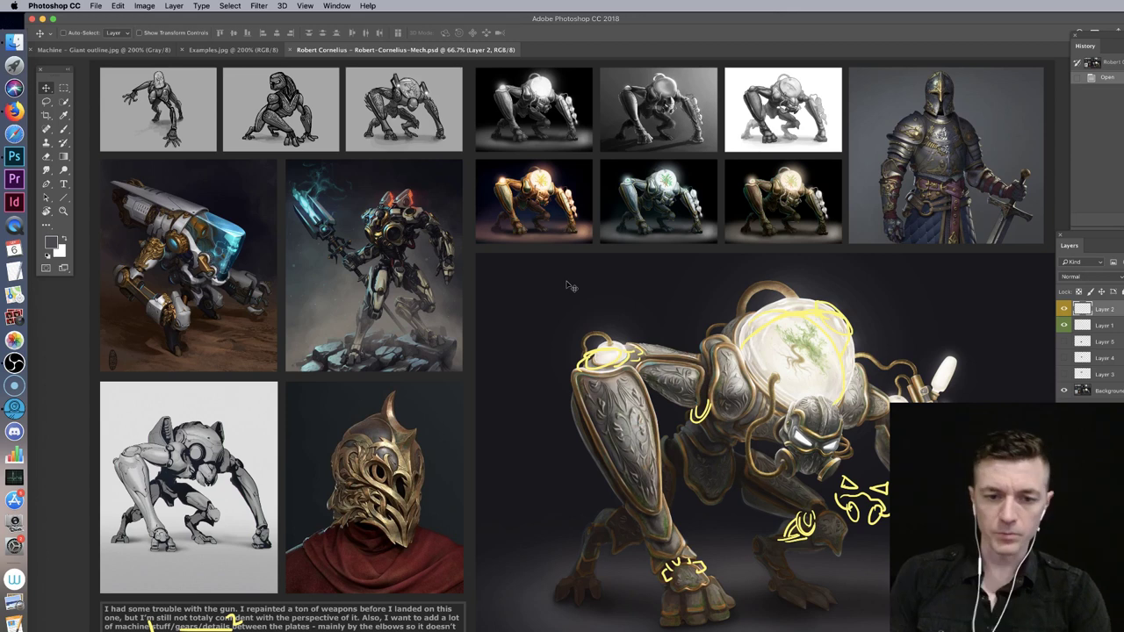
Step: On the Background layer, paint out the lower part of the mech's gas mask with sampled dark tones using a 52 px brush
scroll(572, 284, "right", 5)
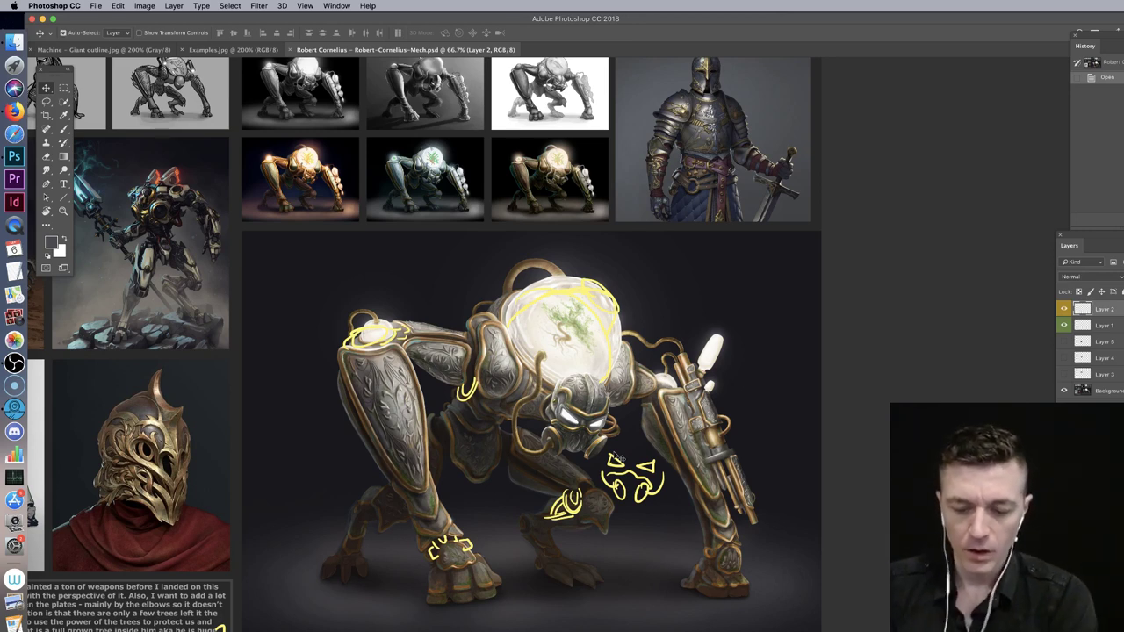
key("super+plus")
key("super+plus")
left_click_drag(549, 494, 536, 341)
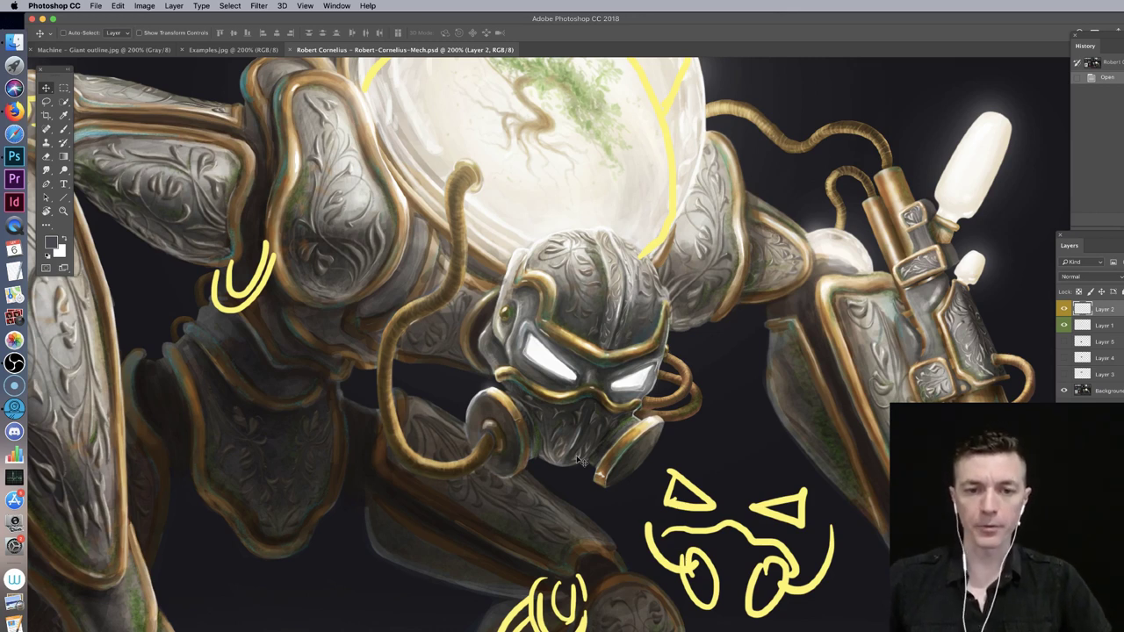
key("super+minus")
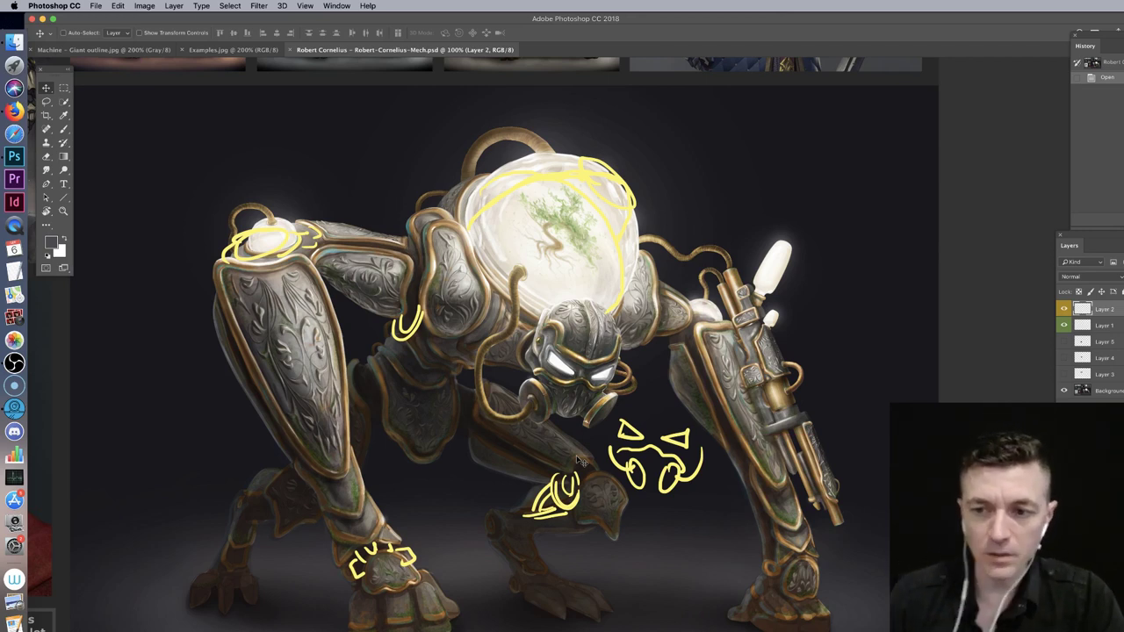
right_click(601, 344)
left_click(624, 373)
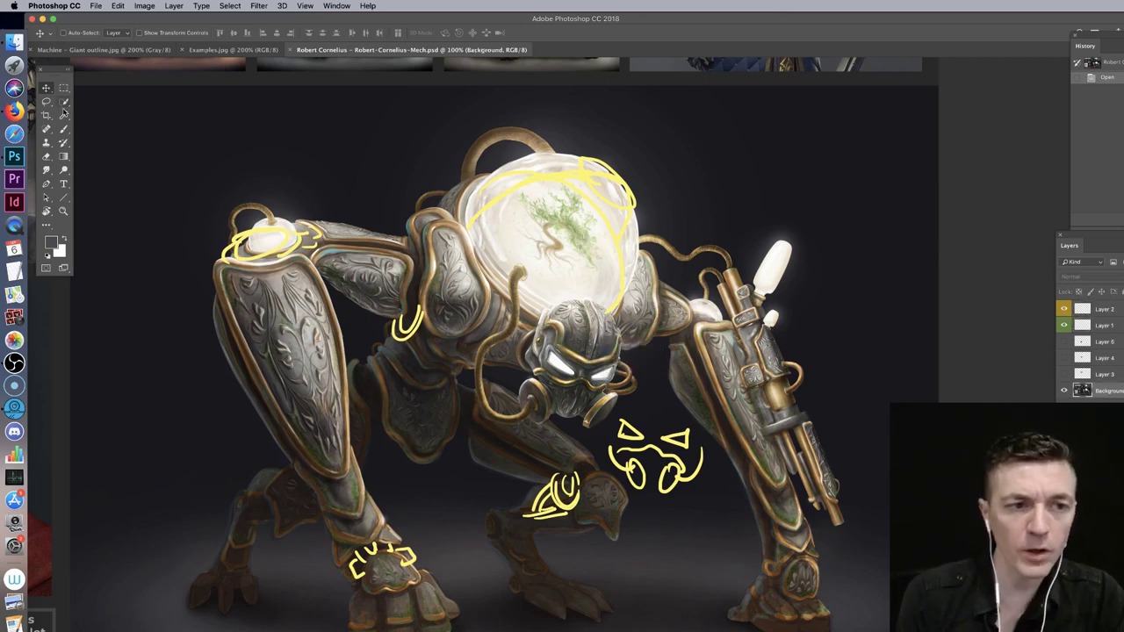
left_click(63, 130)
right_click(628, 378)
left_click_drag(702, 406, 694, 404)
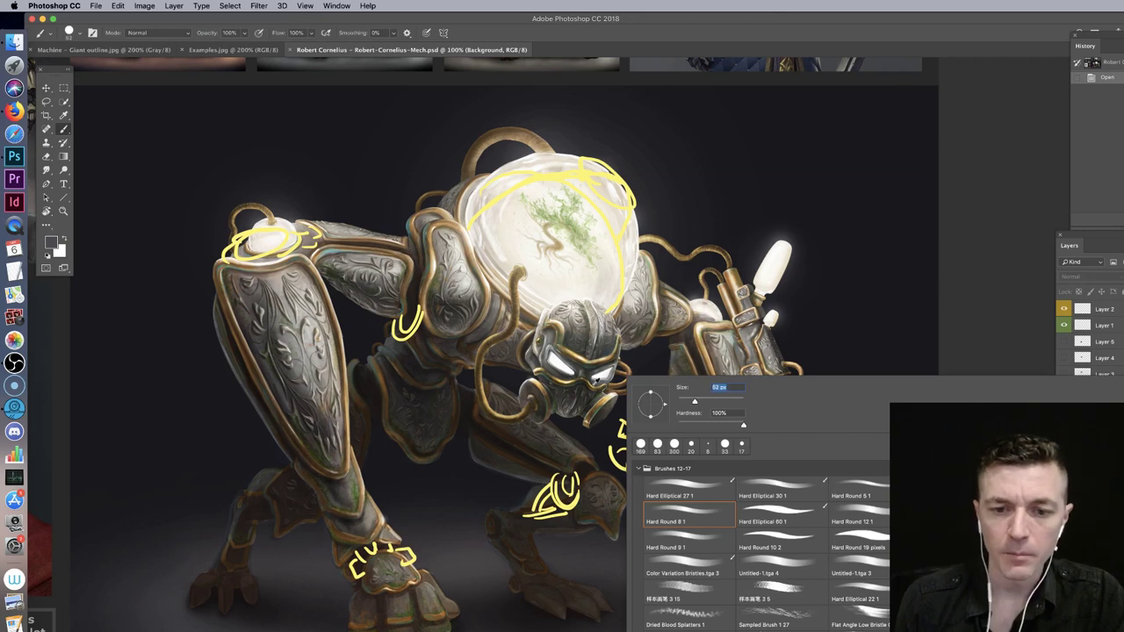
left_click(515, 379, "alt")
mouse_move(520, 385)
left_mouse_down()
mouse_move(617, 371)
mouse_move(532, 379)
mouse_move(554, 397)
mouse_move(524, 385)
mouse_move(577, 428)
left_mouse_up()
Step: Cover the hose beside the mask and the upper thigh behind it with sampled dark and brown tones
left_click(500, 399, "alt")
mouse_move(497, 394)
left_mouse_down()
mouse_move(521, 411)
mouse_move(488, 381)
mouse_move(500, 370)
mouse_move(475, 379)
left_mouse_up()
left_click(498, 375, "alt")
mouse_move(475, 382)
left_mouse_down()
mouse_move(491, 384)
mouse_move(516, 311)
left_mouse_up()
left_click(505, 356, "alt")
left_click(535, 314, "alt")
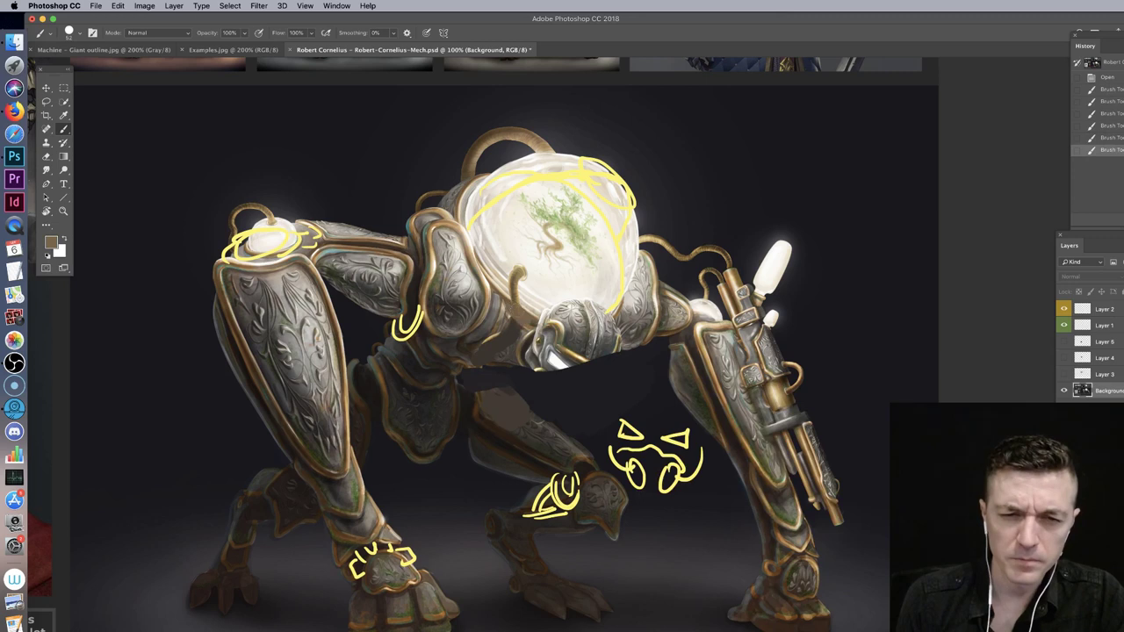
Step: Extend the white glass dome down over the top of the helmet and edge it with a brown rim
left_click(540, 286, "alt")
mouse_move(526, 269)
left_mouse_down()
mouse_move(518, 290)
mouse_move(530, 309)
mouse_move(605, 306)
mouse_move(563, 304)
mouse_move(617, 326)
mouse_move(618, 313)
left_mouse_up()
left_click(529, 318, "alt")
left_click(519, 337, "alt")
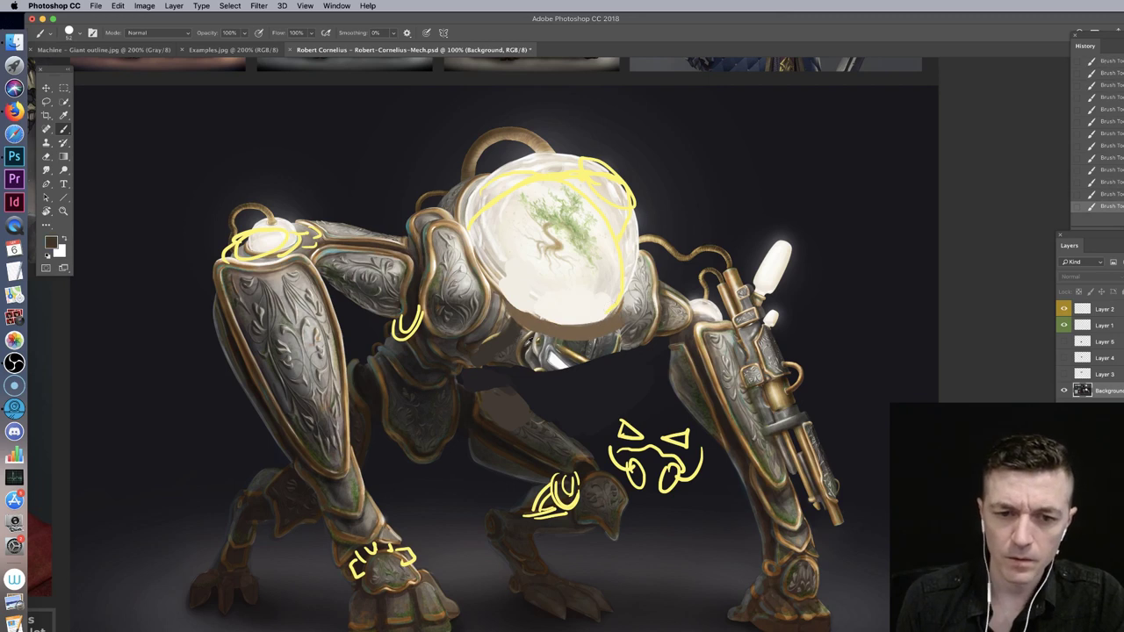
Step: Paint the remaining helmet over with dark tones to form the torso's underside beneath the dome
left_click_drag(514, 350, 623, 336)
left_click(583, 378, "alt")
mouse_move(577, 369)
left_mouse_down()
mouse_move(537, 368)
mouse_move(633, 350)
left_mouse_up()
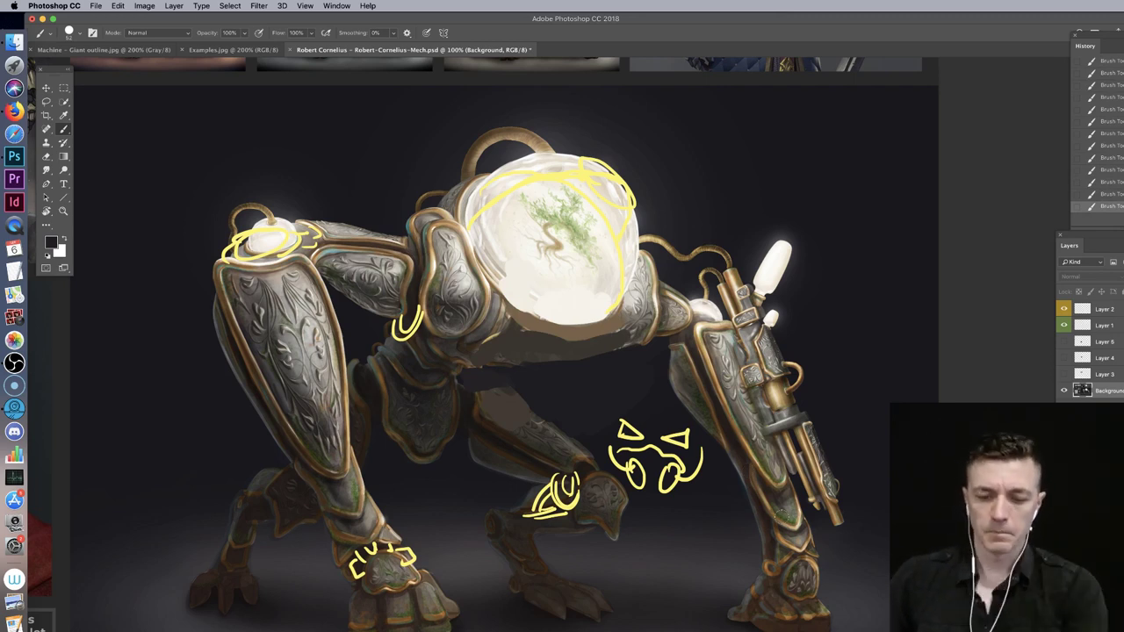
key("super+minus")
key("super+plus")
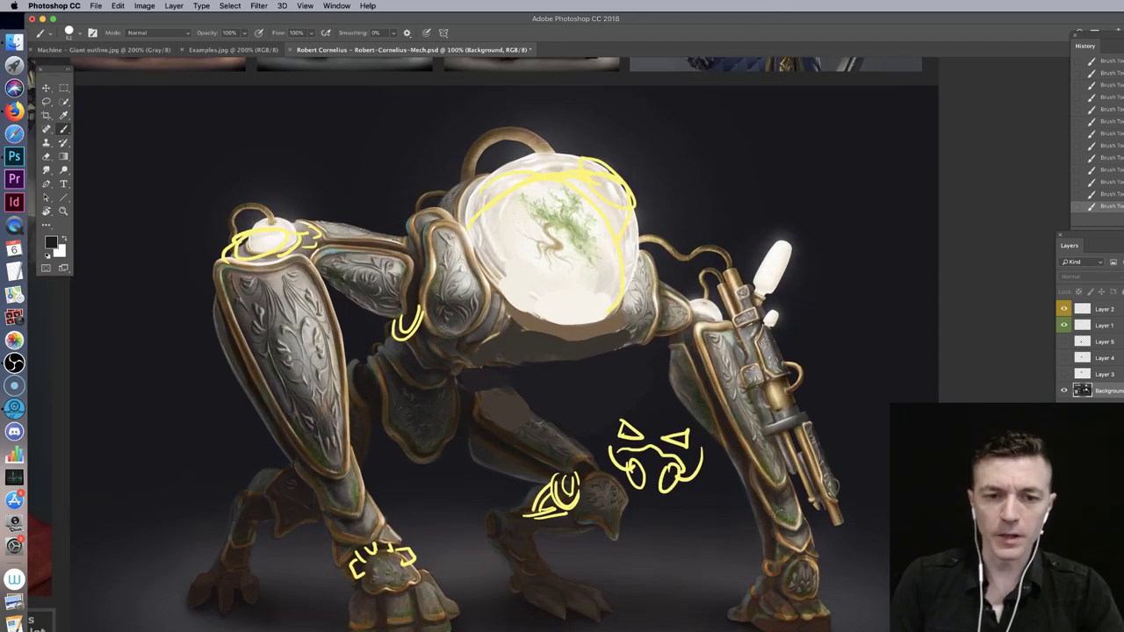
left_click(466, 272, "alt")
left_click(554, 196, "alt")
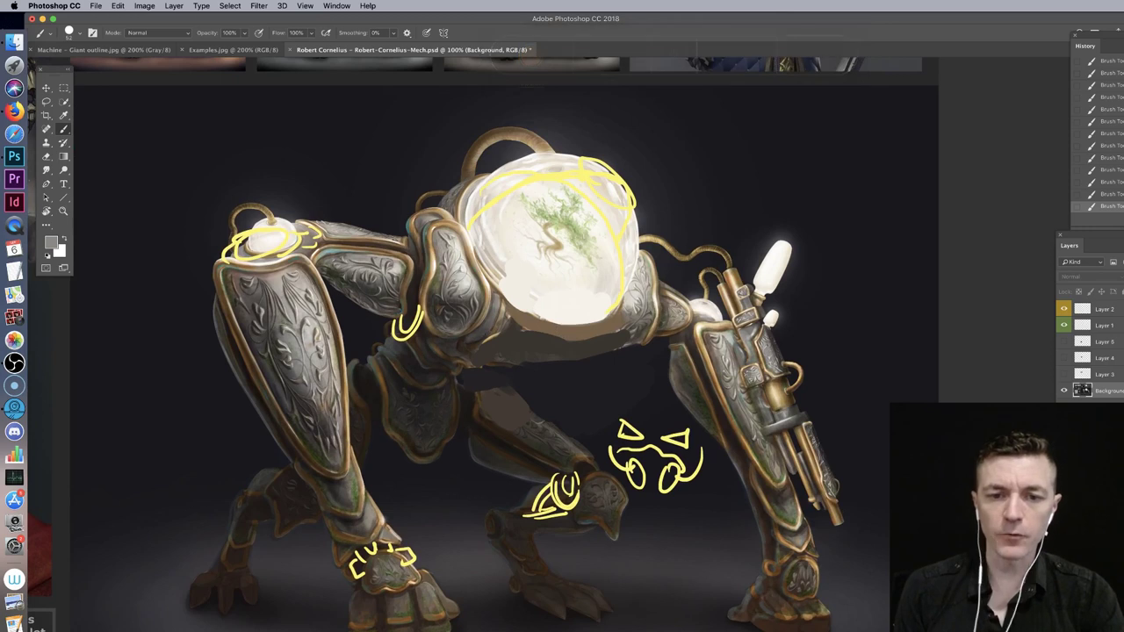
left_click_drag(560, 327, 496, 394)
key("super+z")
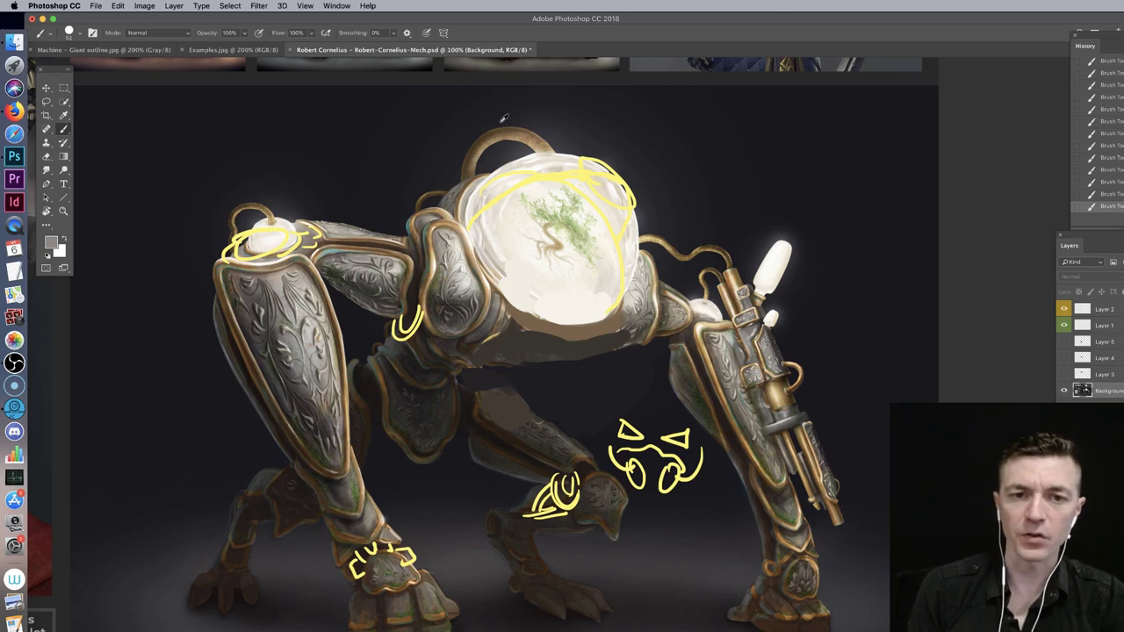
Step: Paint out the curved pipe on top of the glass dome with sampled dark background colour
left_click(479, 133, "alt")
mouse_move(479, 134)
left_mouse_down()
mouse_move(515, 124)
mouse_move(506, 139)
mouse_move(546, 135)
mouse_move(544, 144)
mouse_move(563, 133)
mouse_move(513, 146)
mouse_move(538, 131)
mouse_move(557, 130)
mouse_move(518, 157)
mouse_move(482, 137)
mouse_move(459, 150)
mouse_move(493, 149)
mouse_move(459, 171)
mouse_move(537, 137)
left_mouse_up()
left_click(469, 145, "alt")
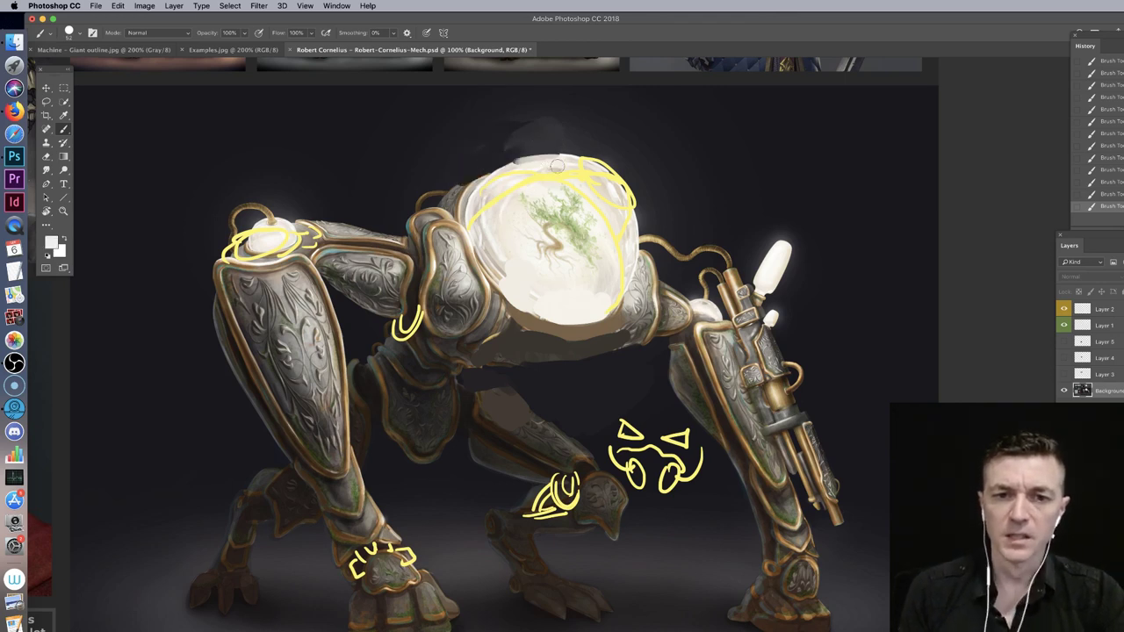
Step: Examine the headless mech against the robot and helmet references and the colour thumbnails on the sheet
key("super+minus")
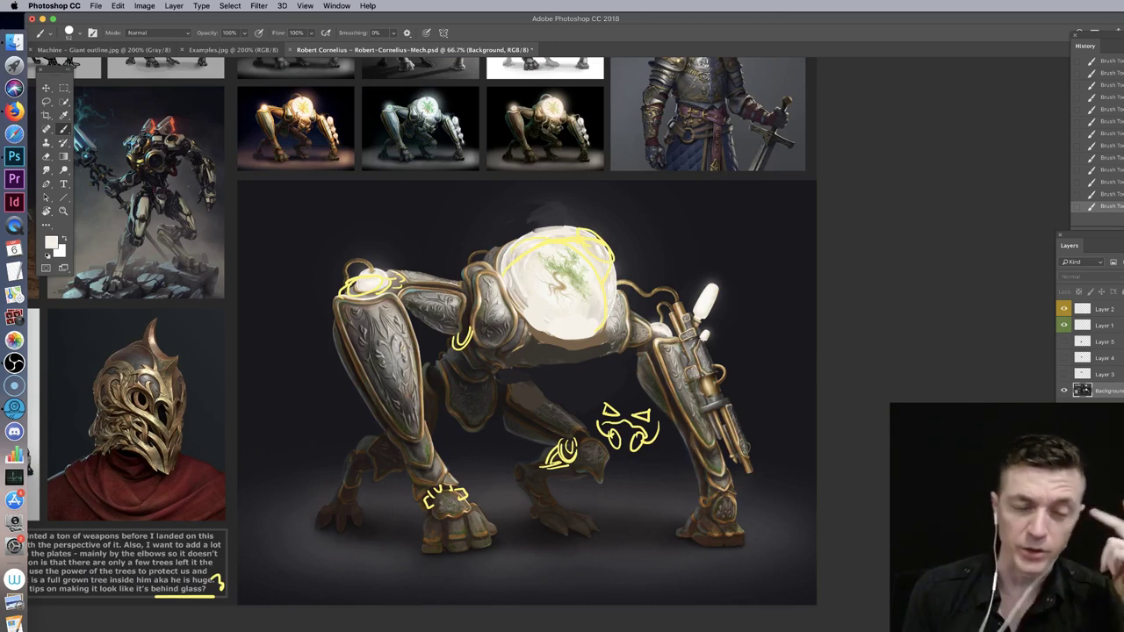
left_click_drag(601, 385, 728, 367)
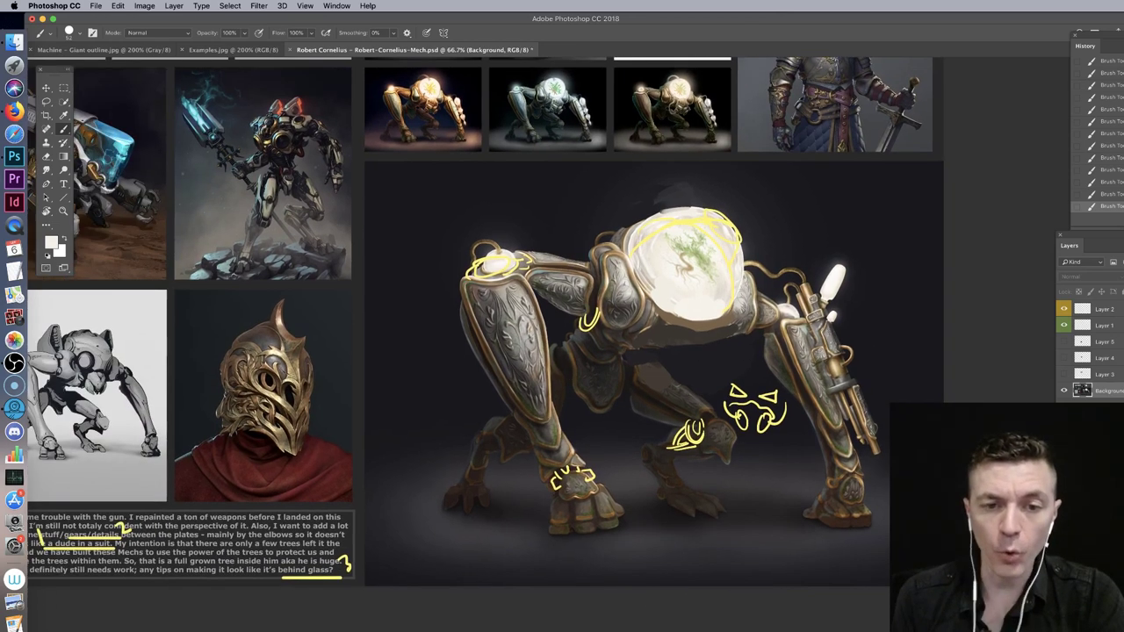
key("super+equal")
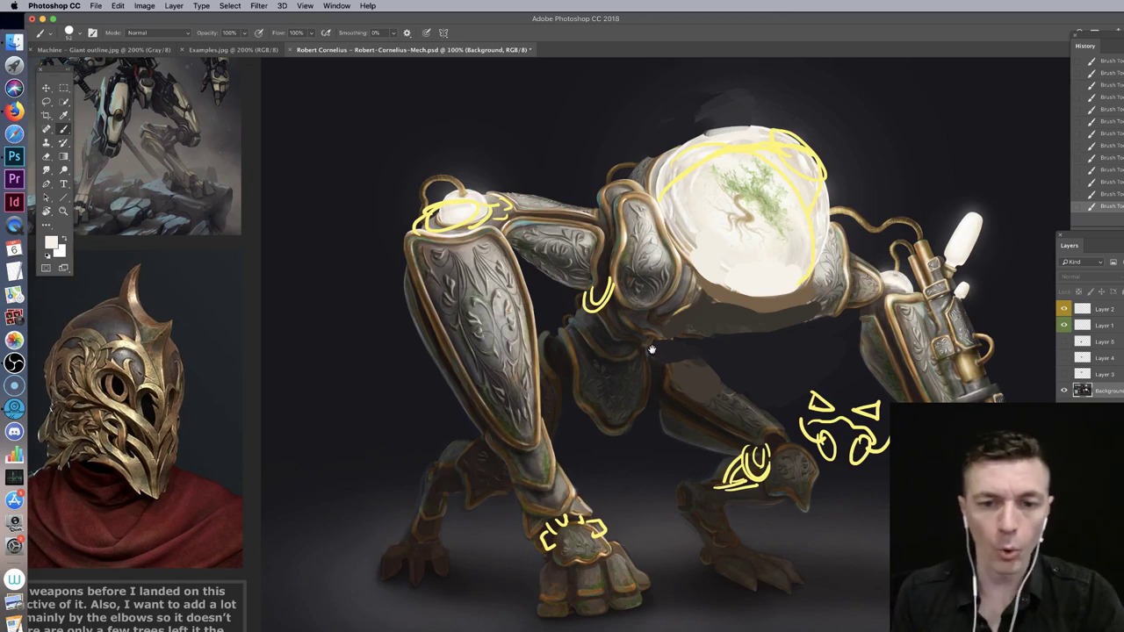
scroll(652, 350, "left", 10)
scroll(624, 329, "up", 2)
scroll(659, 469, "up", 5)
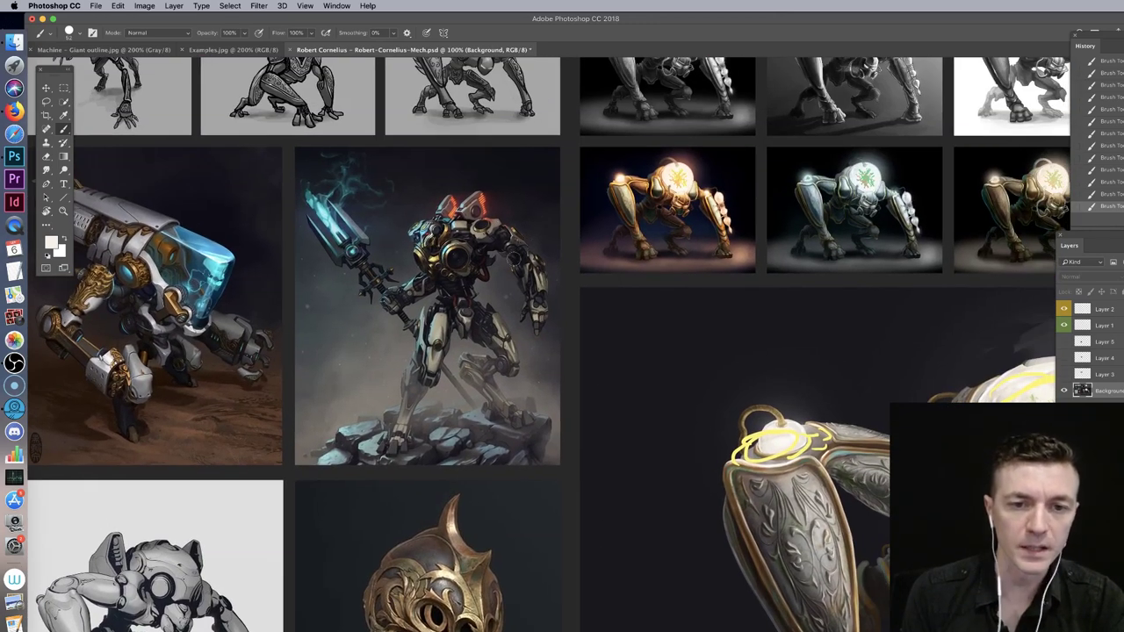
scroll(132, 281, "left", 2)
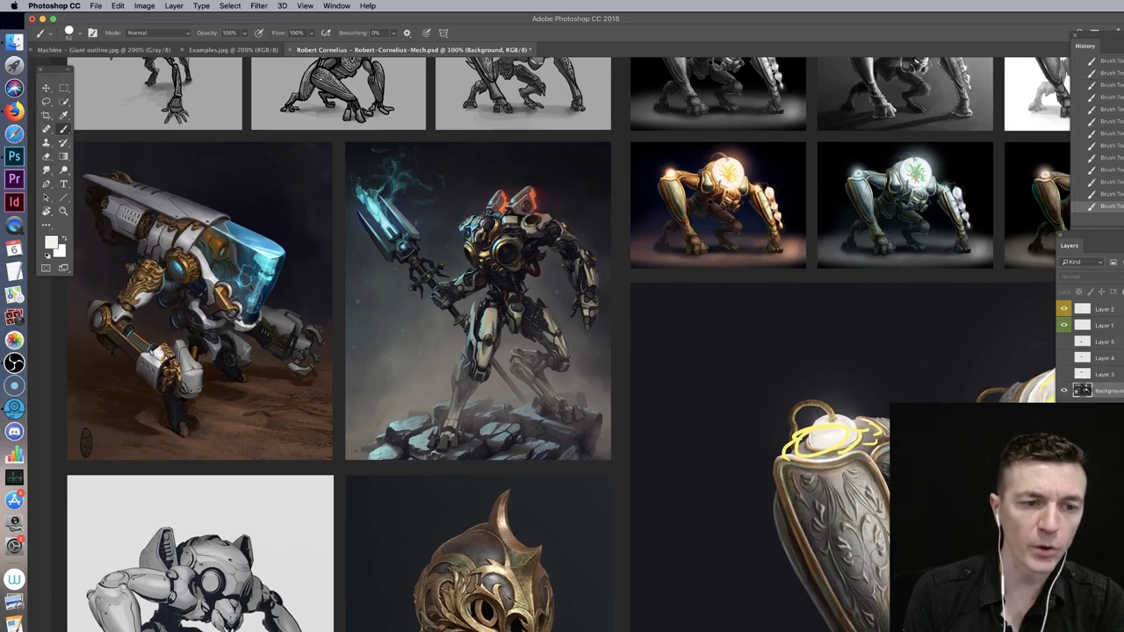
scroll(795, 518, "up", 6)
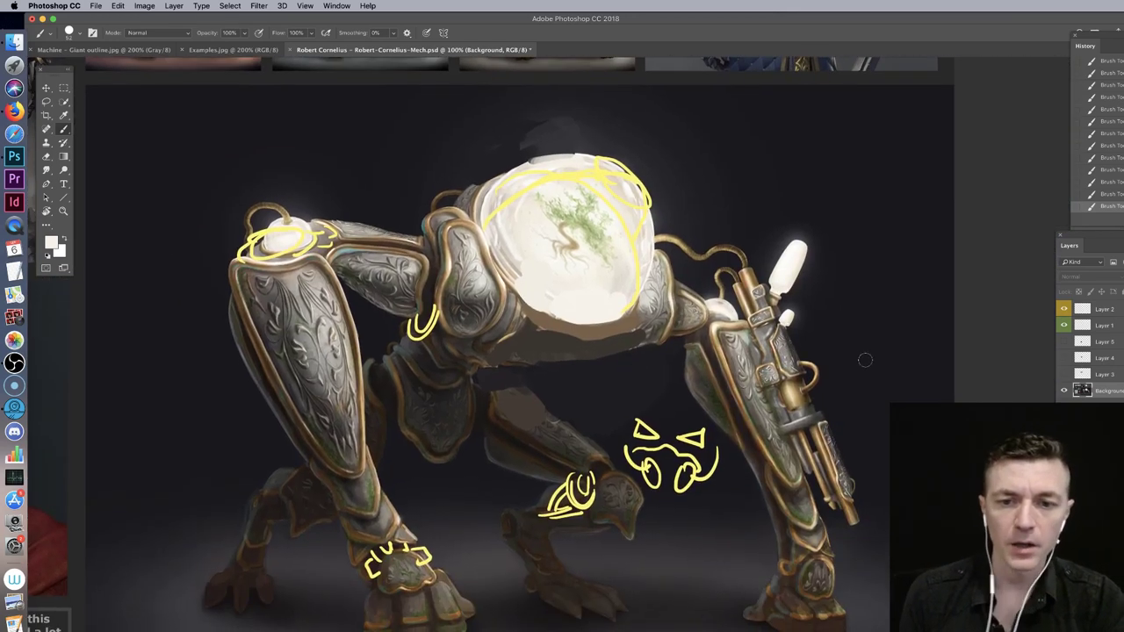
scroll(794, 313, "down", 1)
left_click_drag(795, 313, 792, 306)
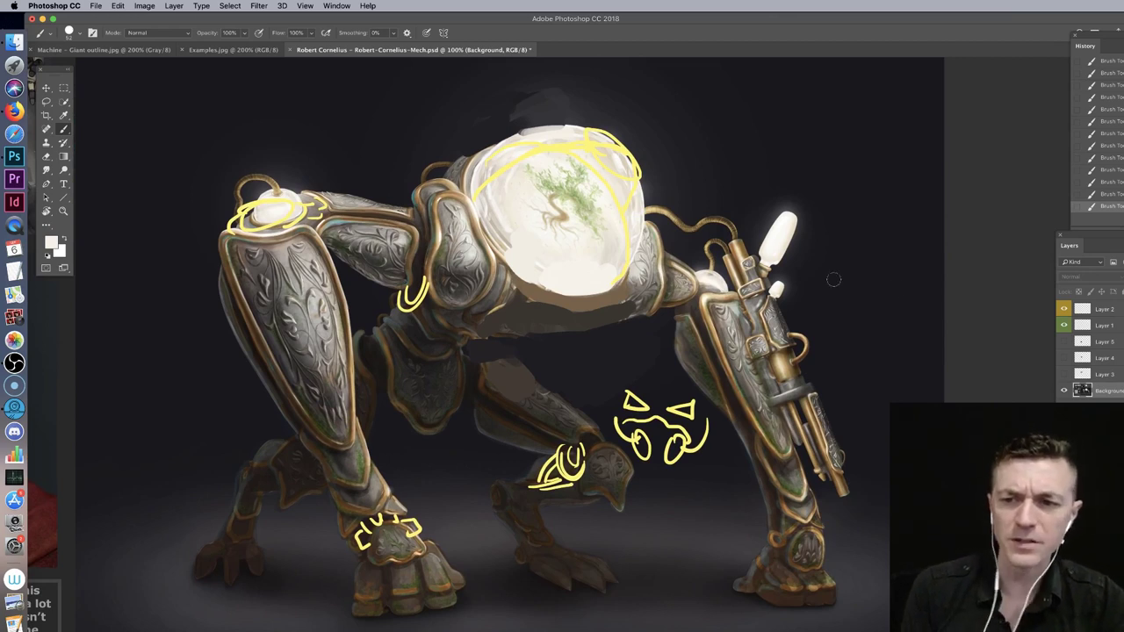
Step: On Layer 1, paint out the glowing bulb and curved pipe atop the near front limb with sampled brown and dark background colours
left_click(1097, 326)
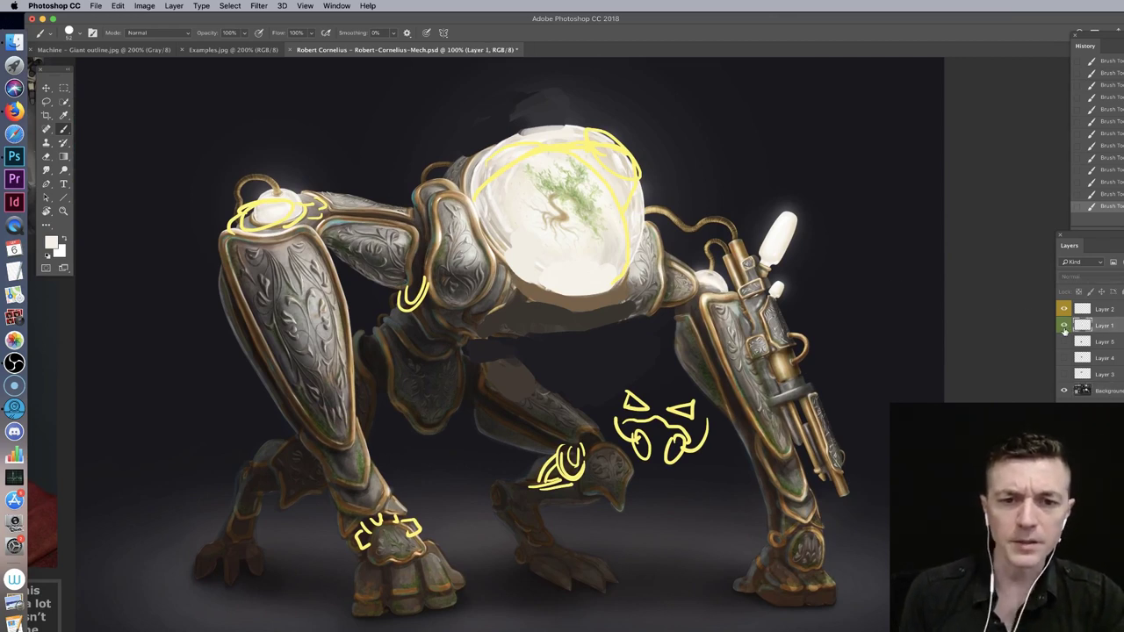
left_click(307, 194, "alt")
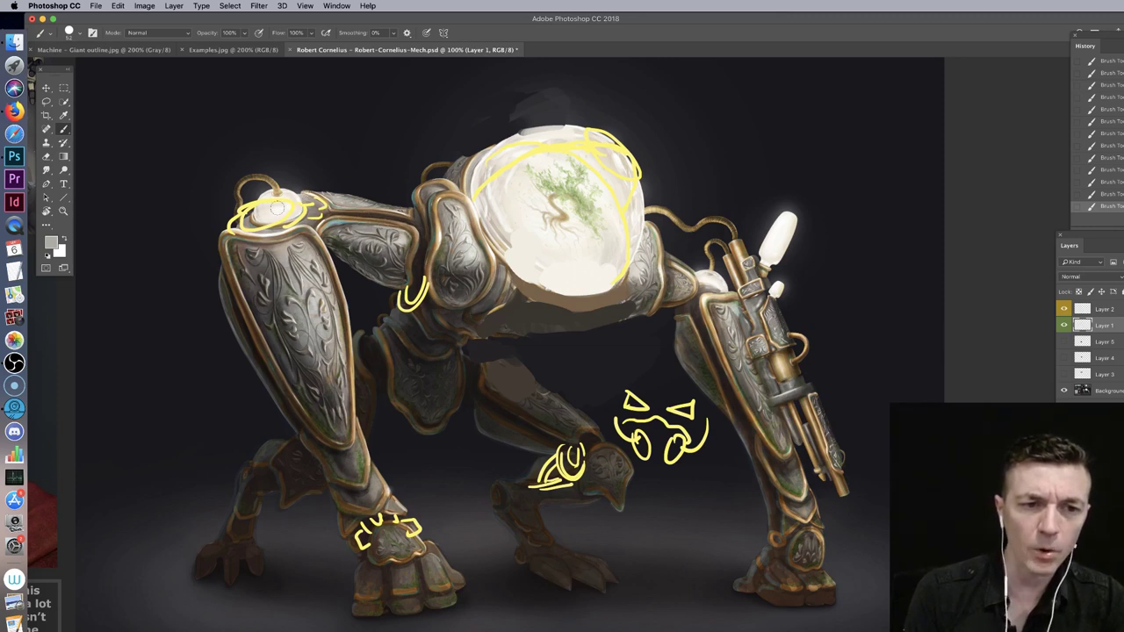
left_click(436, 249, "alt")
mouse_move(268, 211)
left_mouse_down()
mouse_move(248, 221)
mouse_move(291, 210)
left_mouse_up()
left_click(272, 172, "alt")
mouse_move(268, 174)
left_mouse_down()
mouse_move(224, 186)
mouse_move(274, 187)
left_mouse_up()
Step: Shade the flat brown cap on the near front limb with a smaller brush and sampled metal tones
right_click(369, 195)
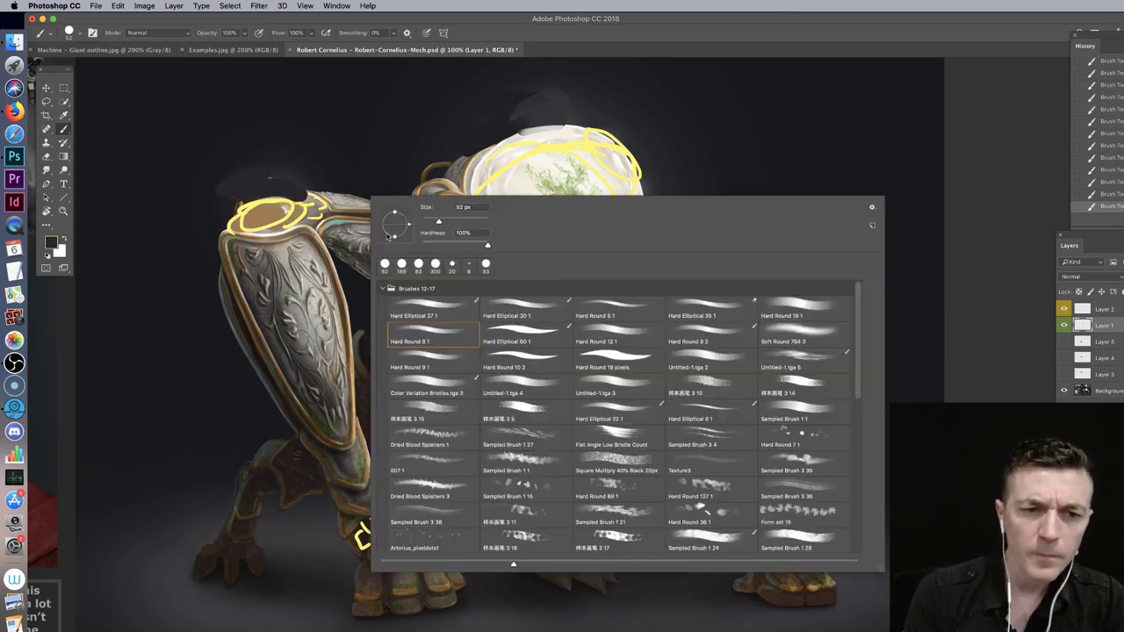
left_click(432, 222)
key("Return")
left_click(330, 209, "alt")
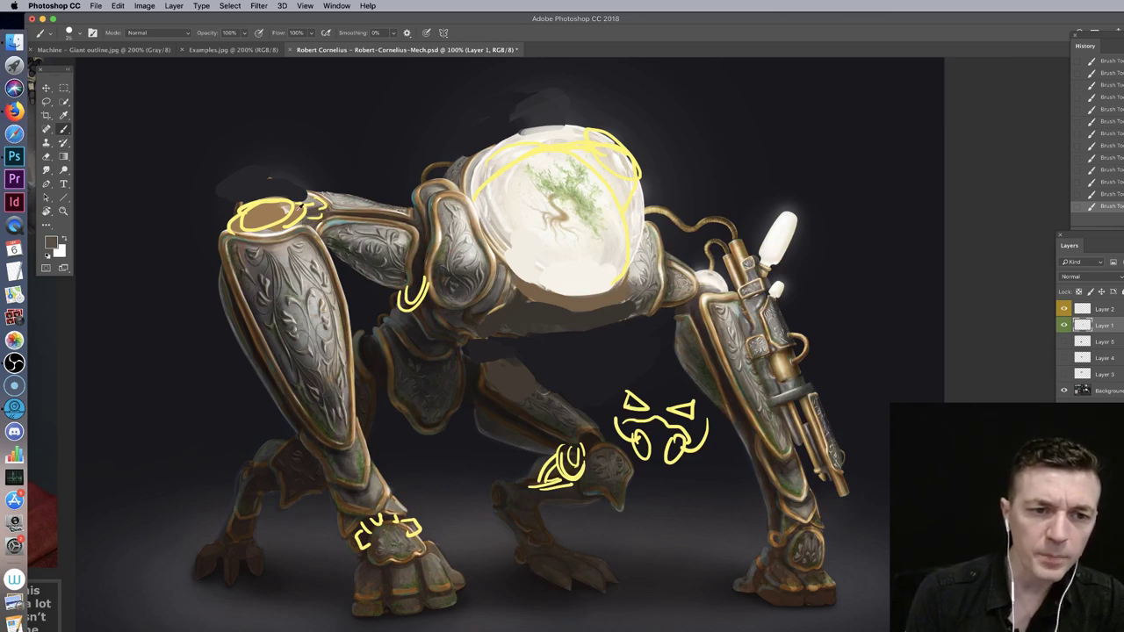
mouse_move(284, 203)
left_mouse_down()
mouse_move(278, 219)
mouse_move(252, 222)
left_mouse_up()
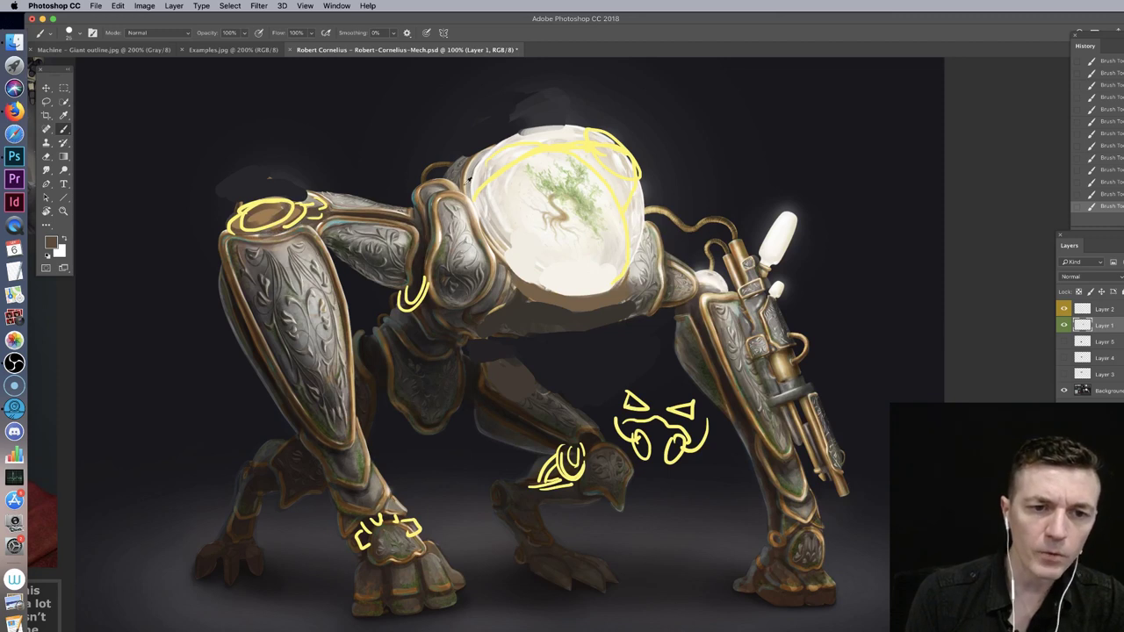
left_click(469, 199, "alt")
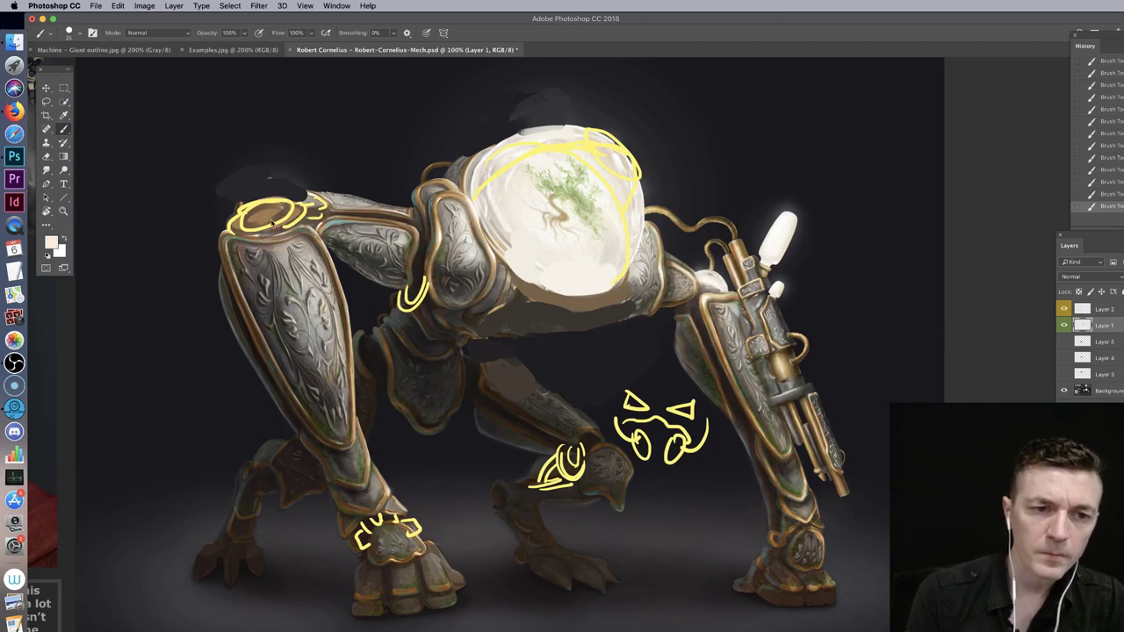
right_click(269, 224)
key("Return")
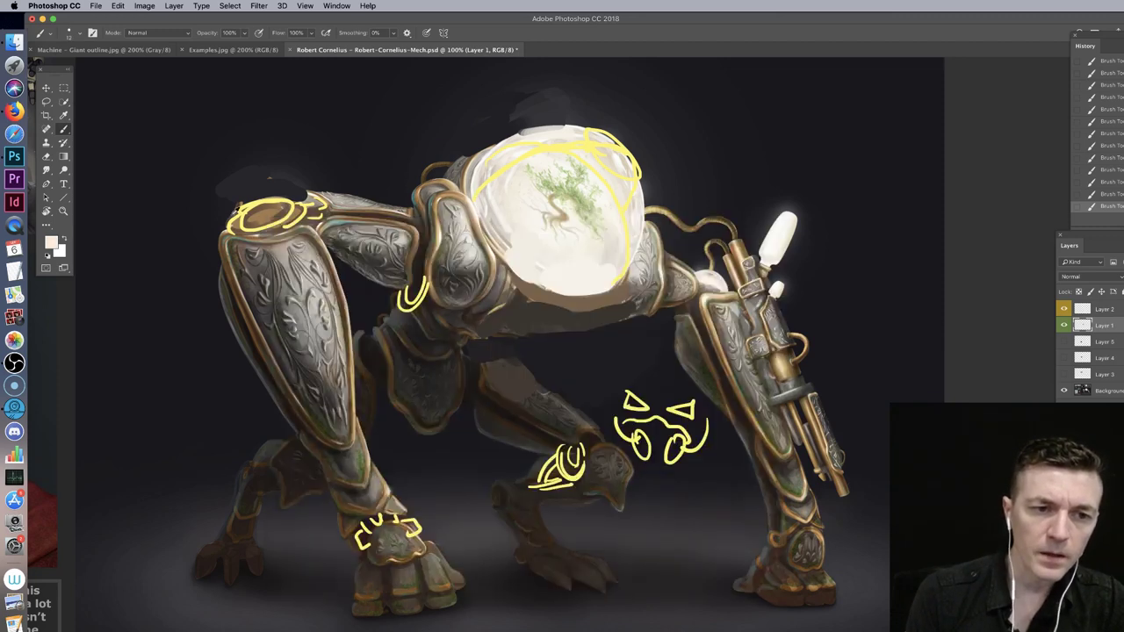
Step: Hide the yellow markup on Layer 2 and paint dark, gear-like rings and notches into the near limb's brown cap
key("d")
left_click(1064, 309)
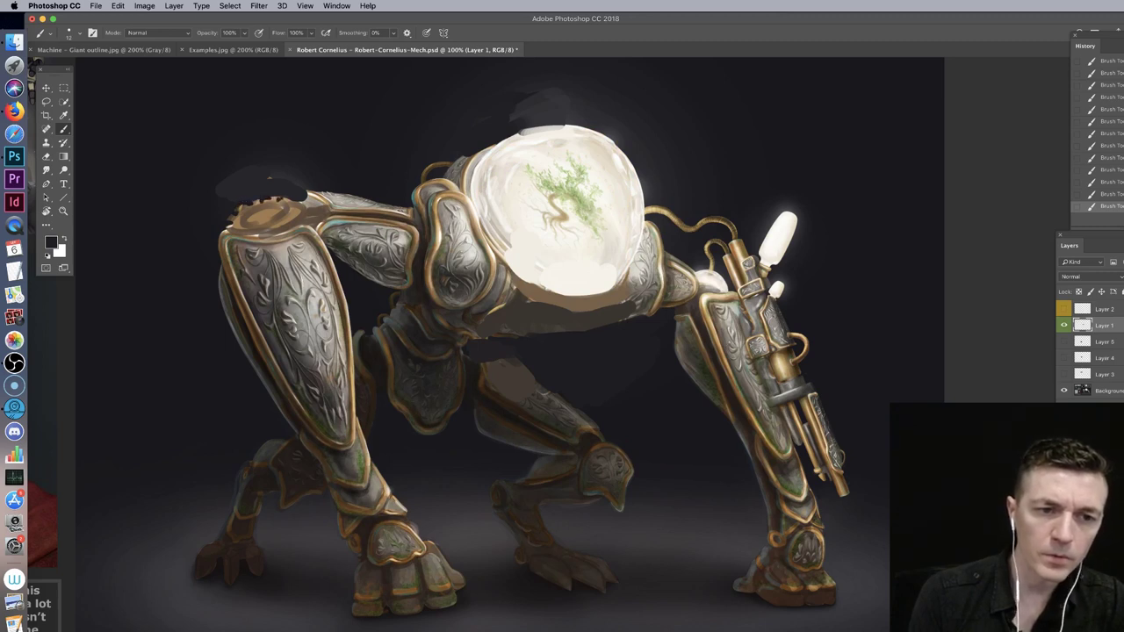
left_click(295, 208, "alt")
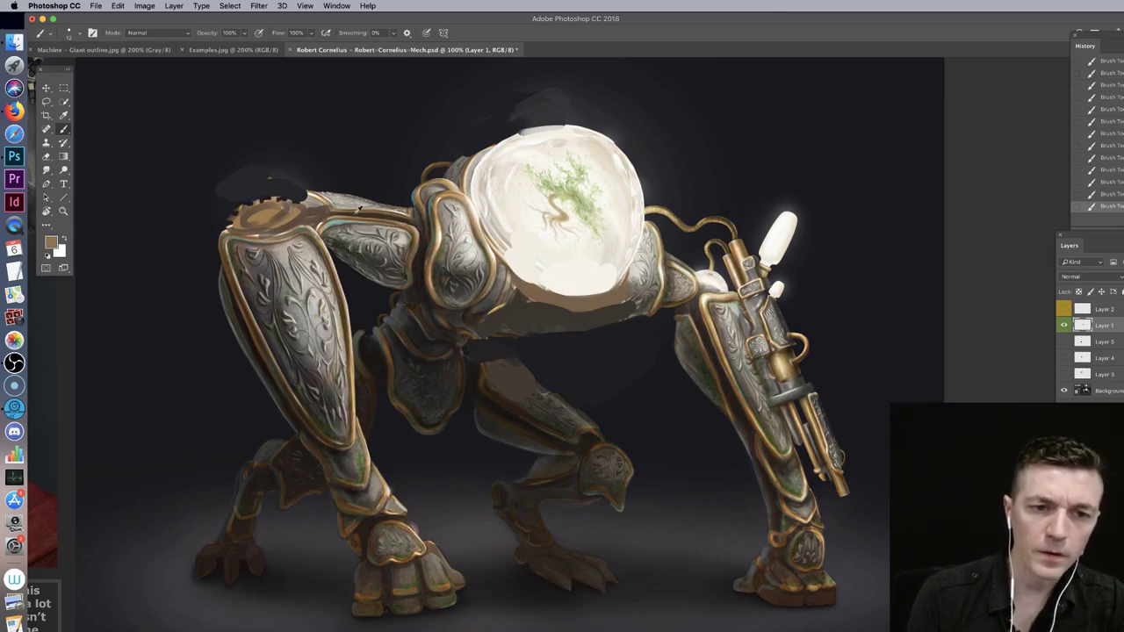
left_click(345, 208, "alt")
mouse_move(238, 214)
left_mouse_down()
mouse_move(281, 210)
mouse_move(275, 225)
mouse_move(289, 206)
mouse_move(271, 232)
mouse_move(300, 221)
left_mouse_up()
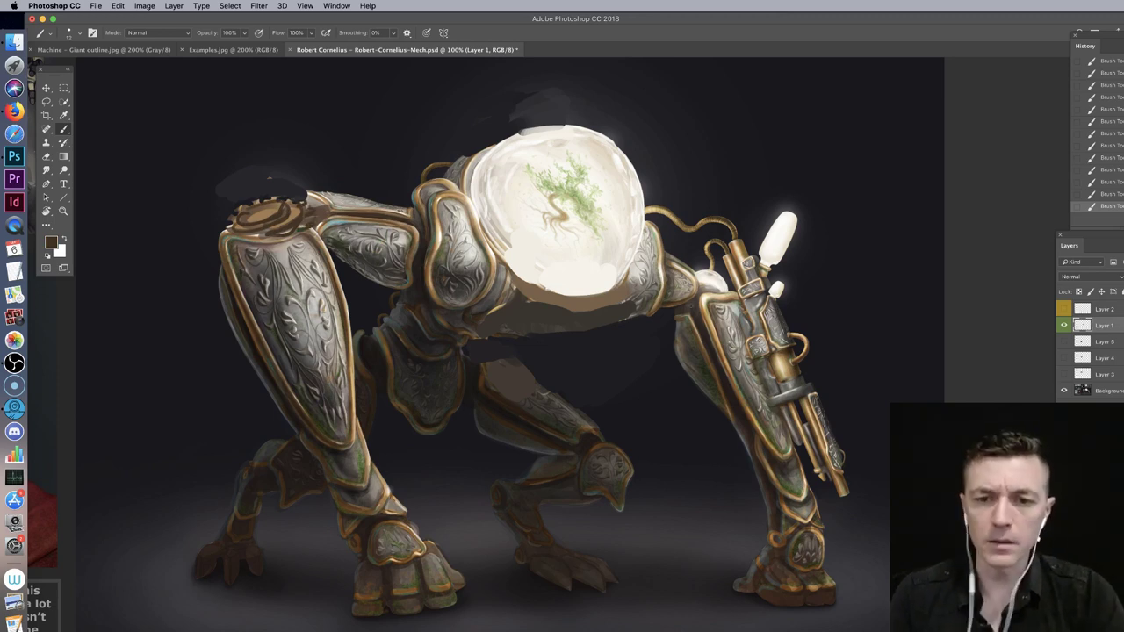
Step: Darken the inner edge of the gun arm and block in a grey-brown piston running from the torso's underside to it
left_click_drag(468, 410, 541, 386)
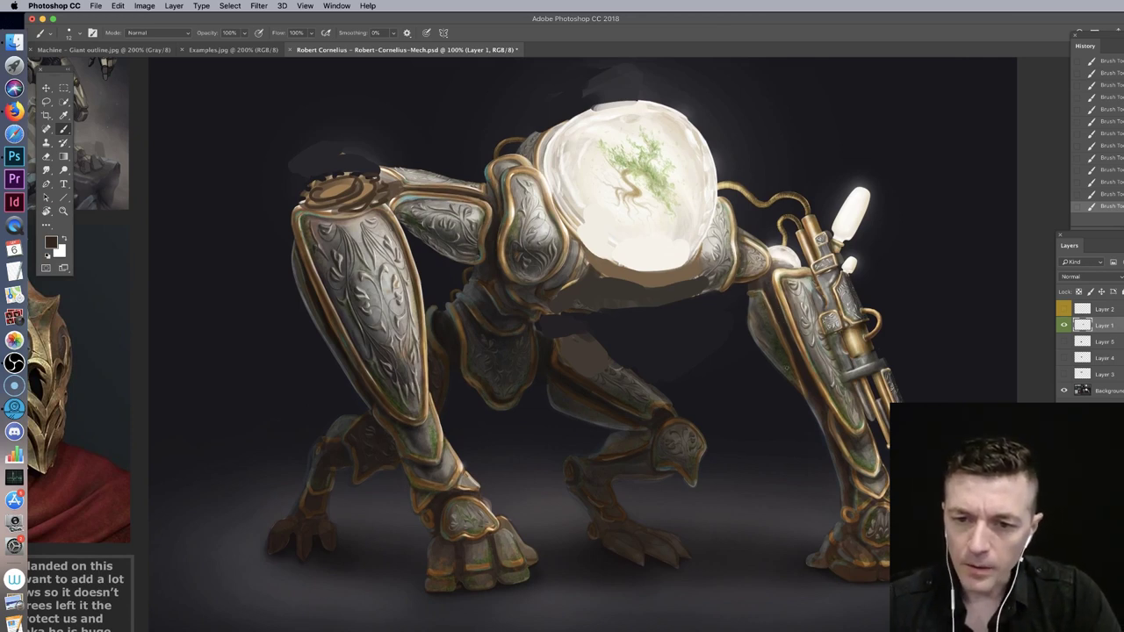
left_click_drag(806, 370, 796, 353)
left_click(785, 268, "alt")
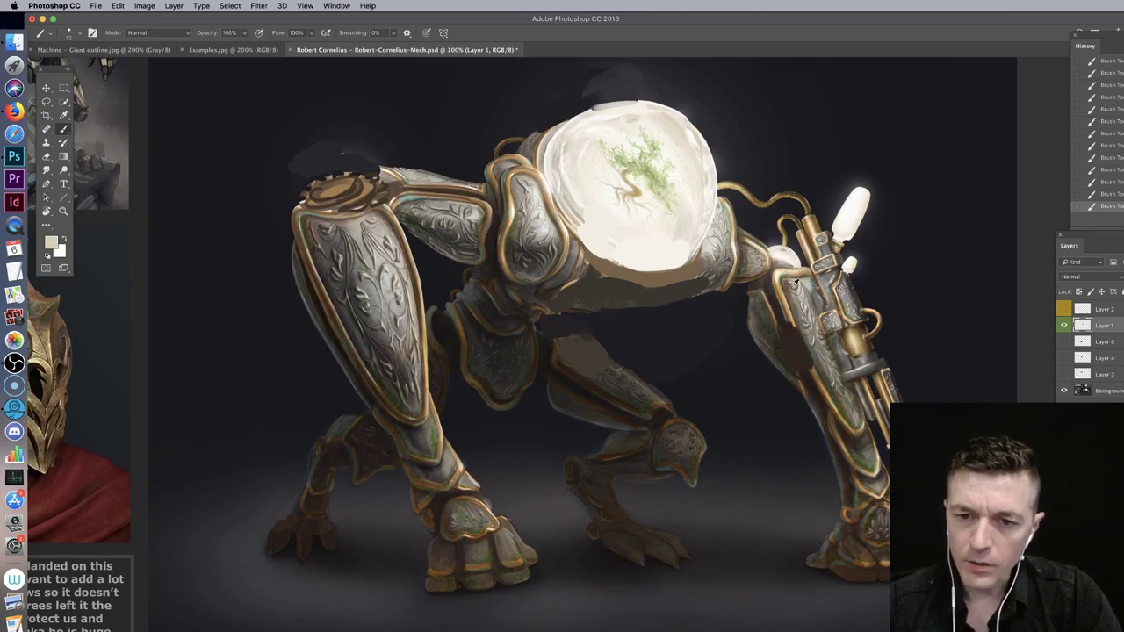
left_click_drag(725, 297, 796, 355)
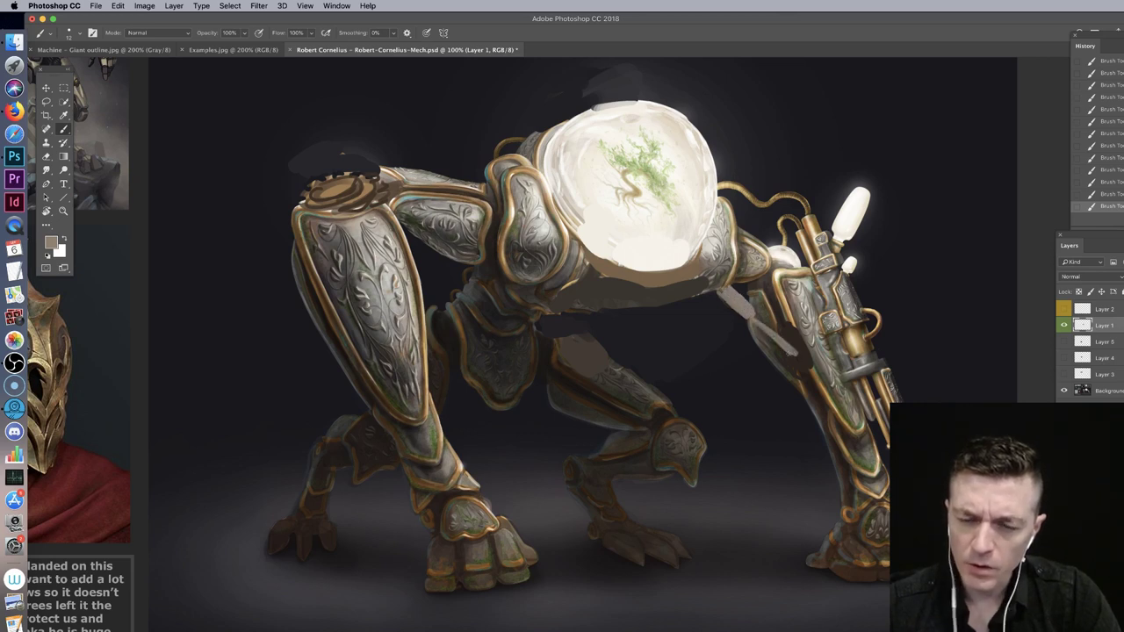
key("super+z")
left_click_drag(755, 319, 797, 356)
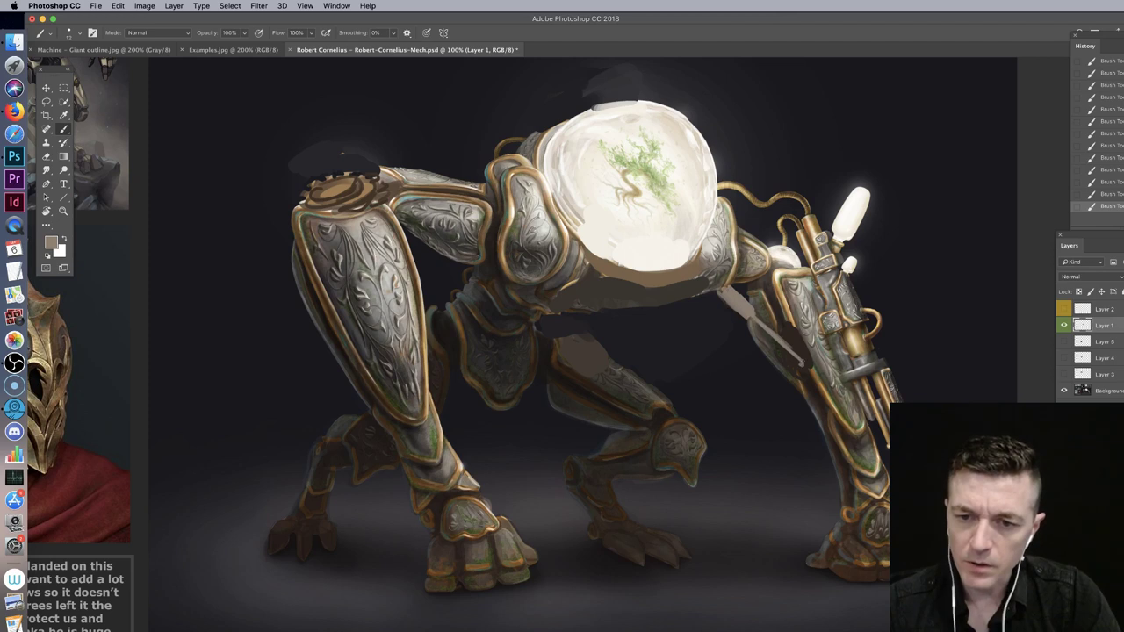
Step: Refine the gun arm's piston with sampled light and dark tones, and paint a matching dark strut behind the near front limb
left_click(809, 277, "alt")
left_click_drag(758, 317, 803, 359)
left_click_drag(736, 288, 756, 309)
left_click(755, 285, "alt")
left_click_drag(733, 299, 801, 365)
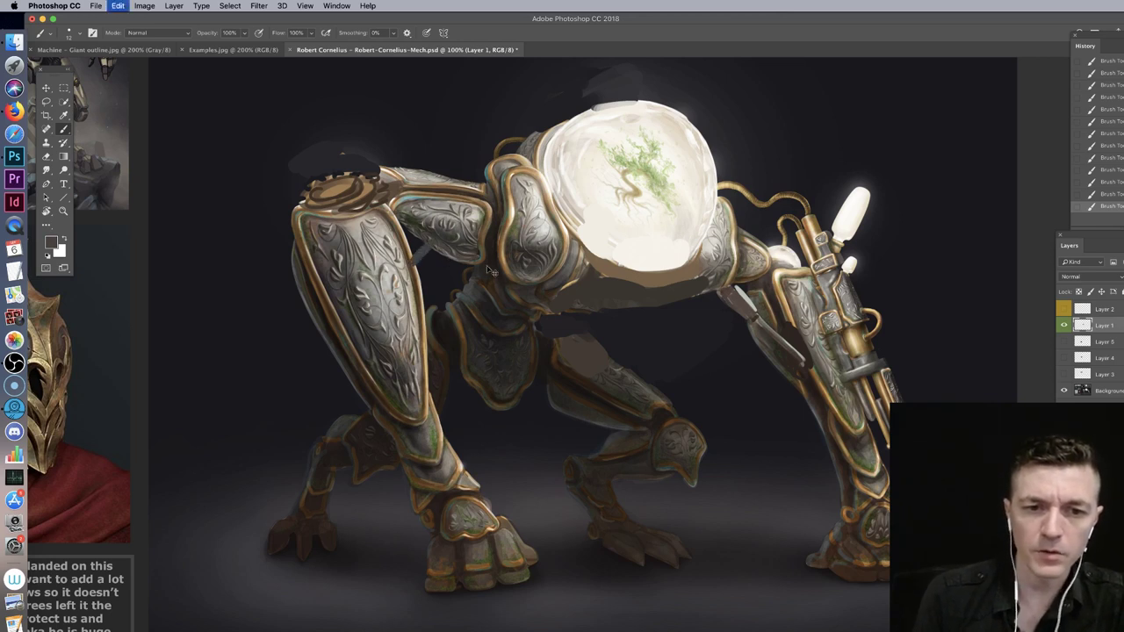
left_click_drag(486, 263, 420, 307)
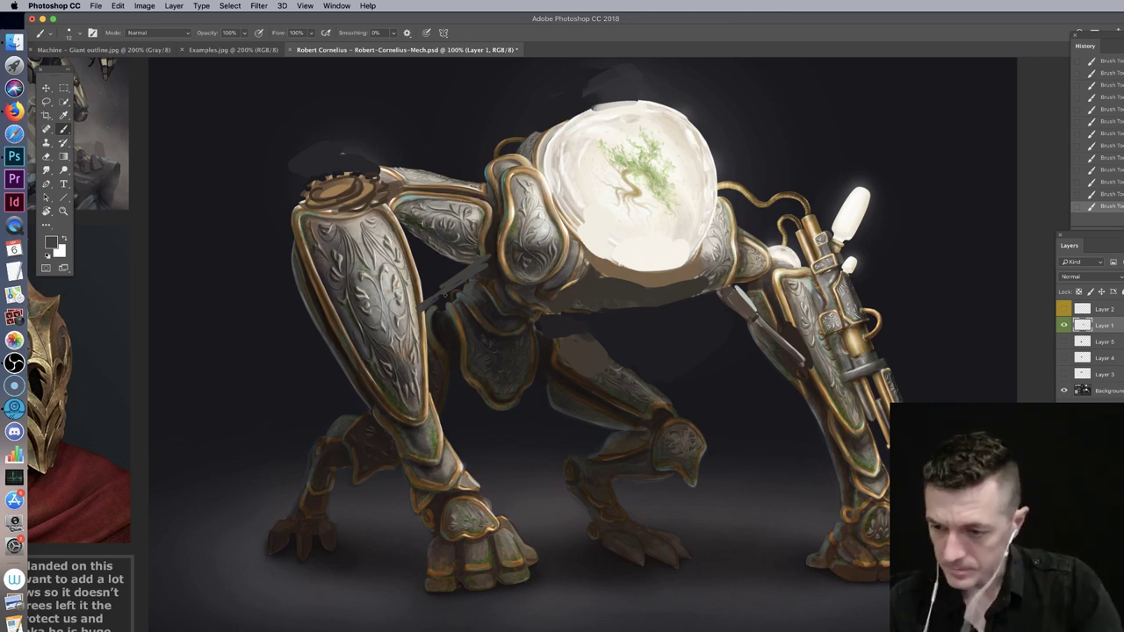
Step: Check the yellow markup, hide it again, and darken the gap behind the far hind knee with sampled dark colour
left_click_drag(556, 325, 605, 330)
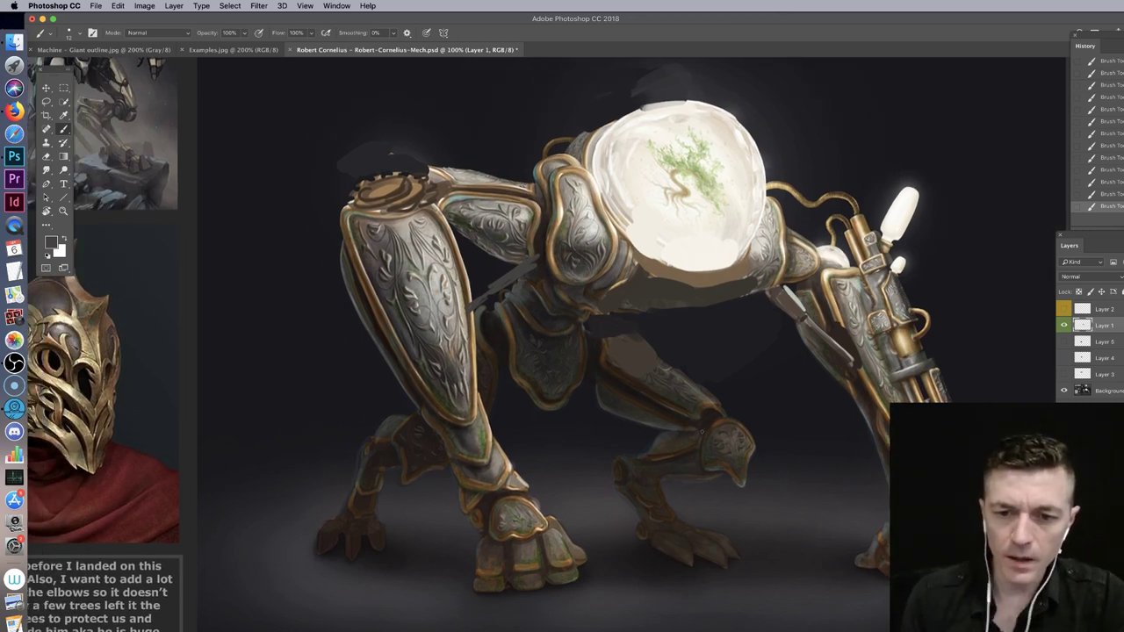
left_click(1064, 309)
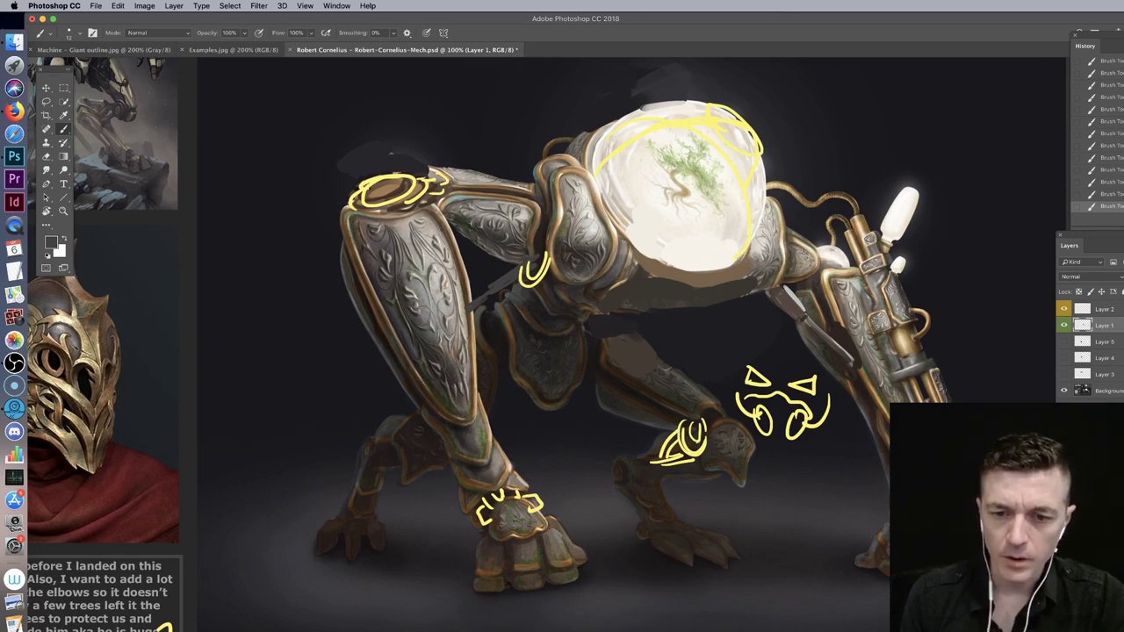
left_click(1063, 309)
left_click(707, 420, "alt")
left_click(666, 417, "alt")
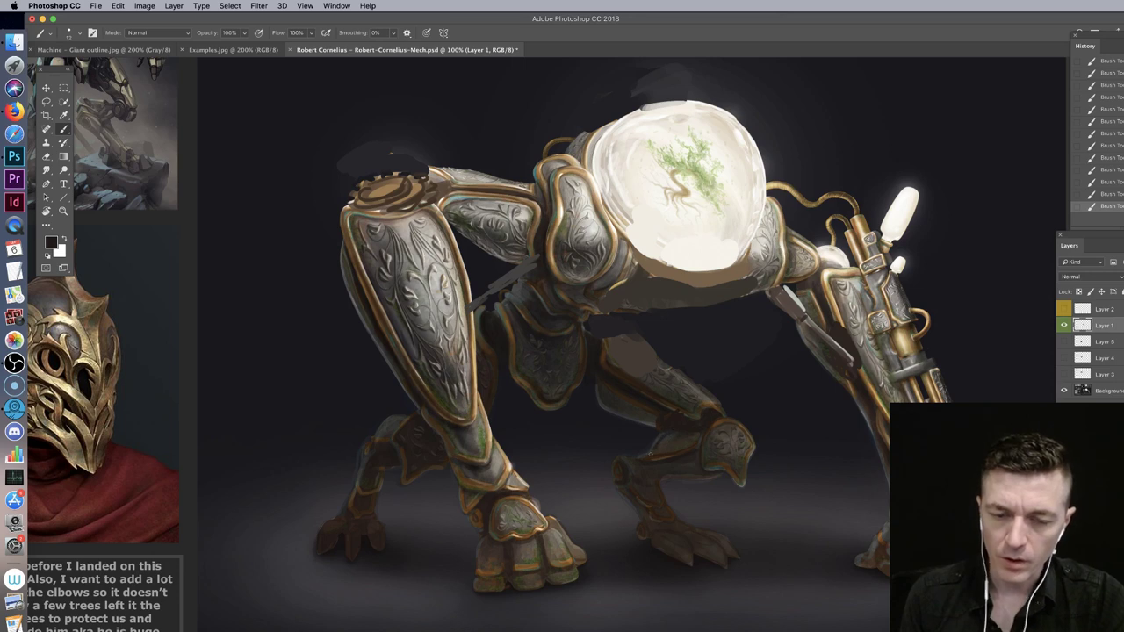
left_click_drag(651, 455, 681, 440)
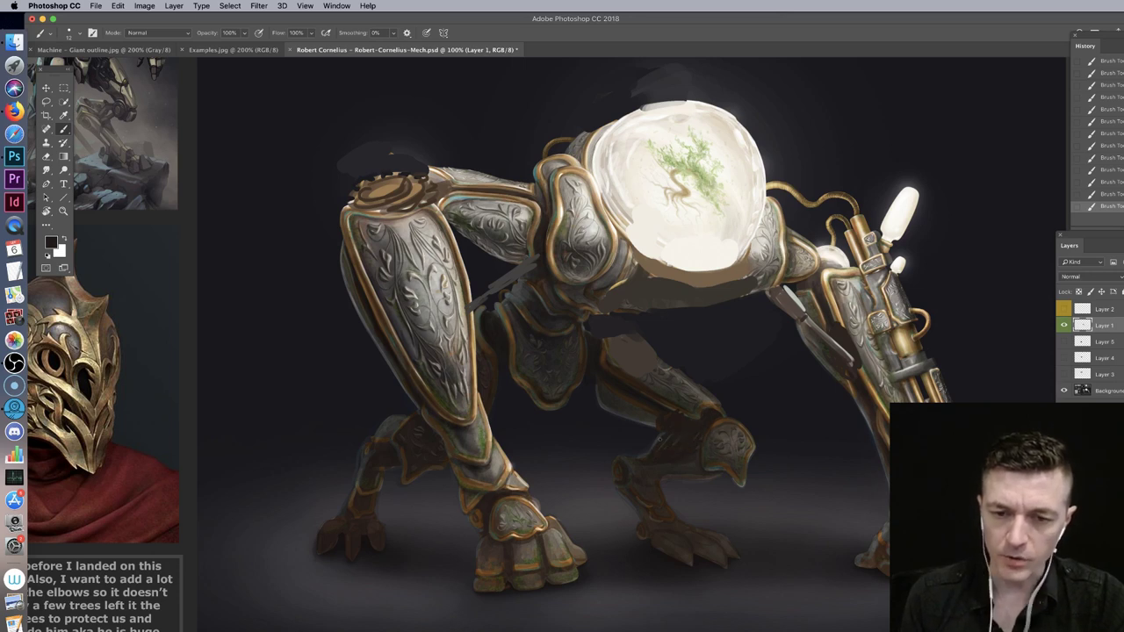
Step: Paint grey web-like struts across the dark gap behind the far hind knee and refine them with sampled darker tones
left_click(717, 431, "alt")
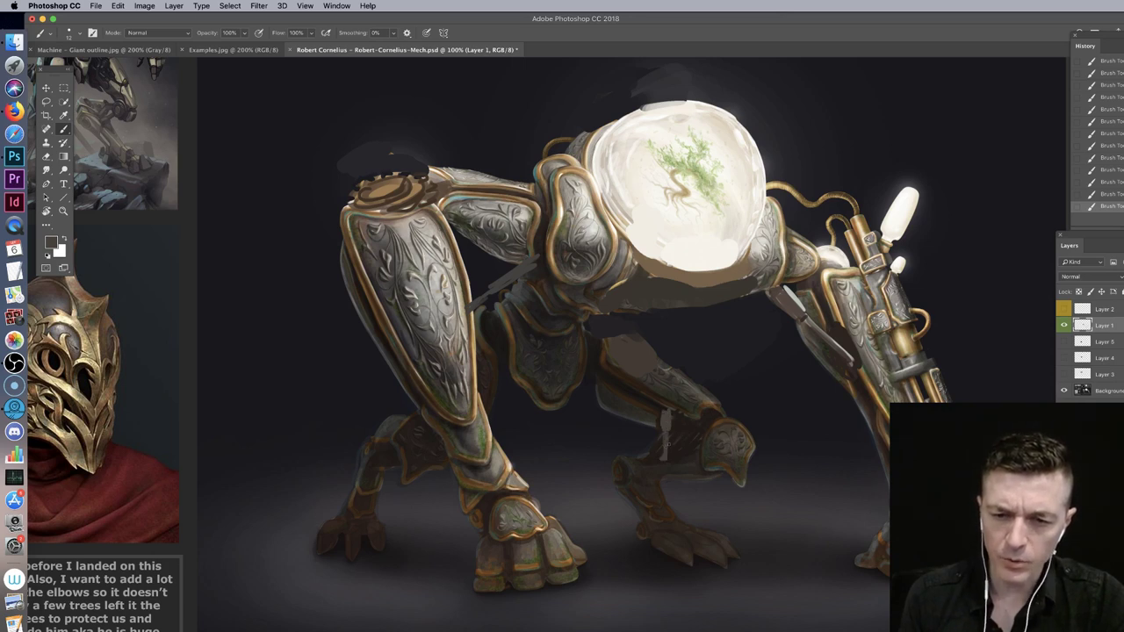
left_click_drag(690, 449, 685, 423)
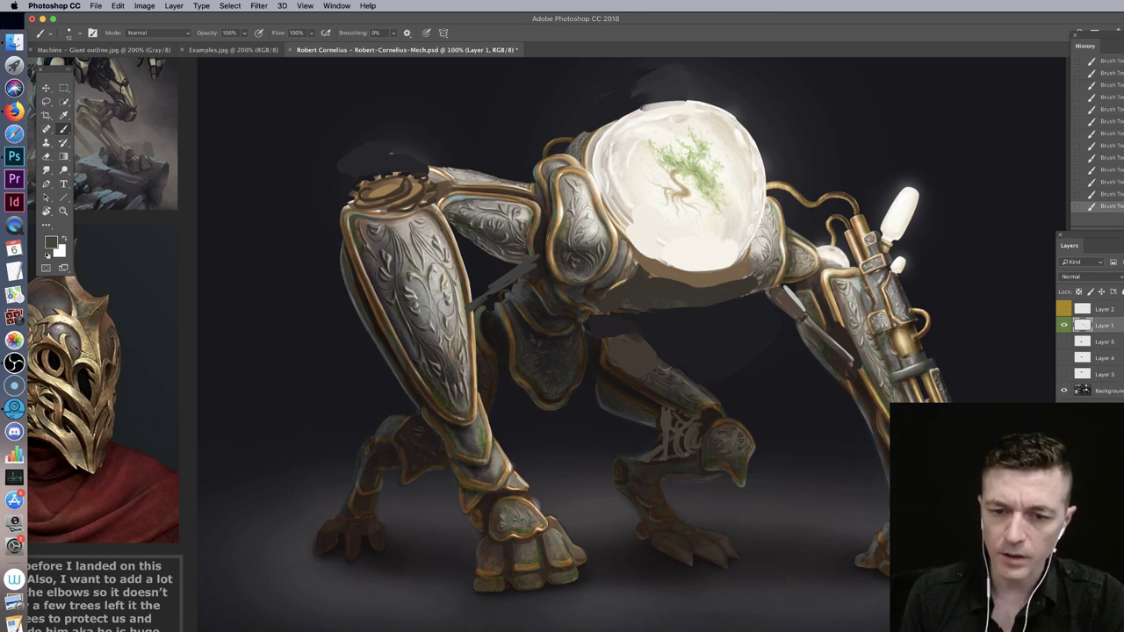
left_click(692, 458, "alt")
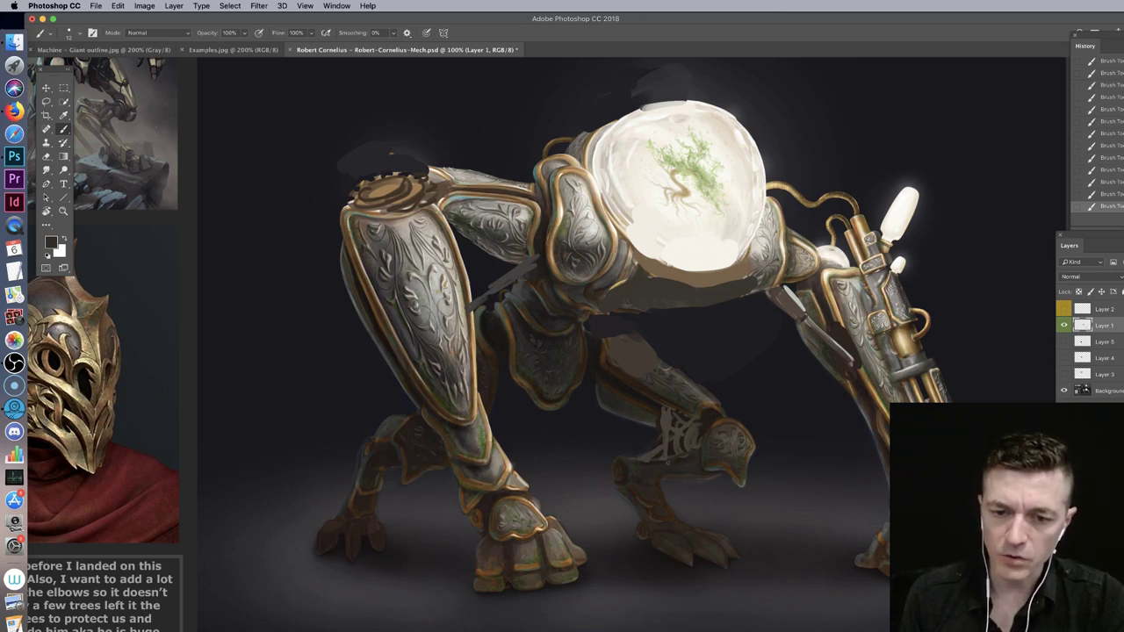
left_click(716, 422, "alt")
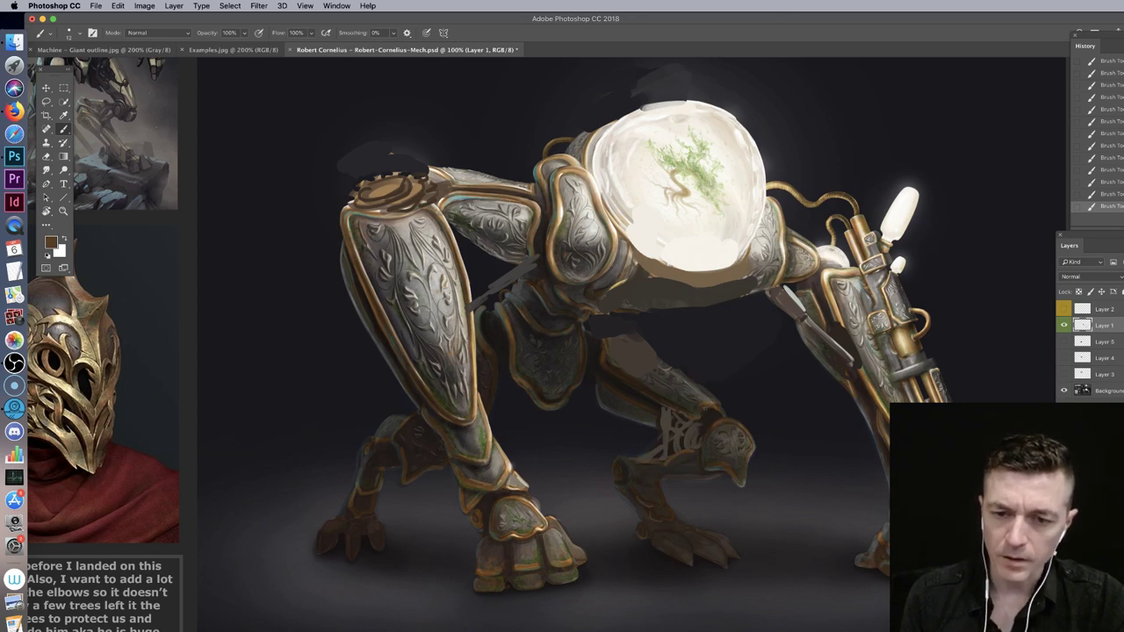
left_click(661, 409, "alt")
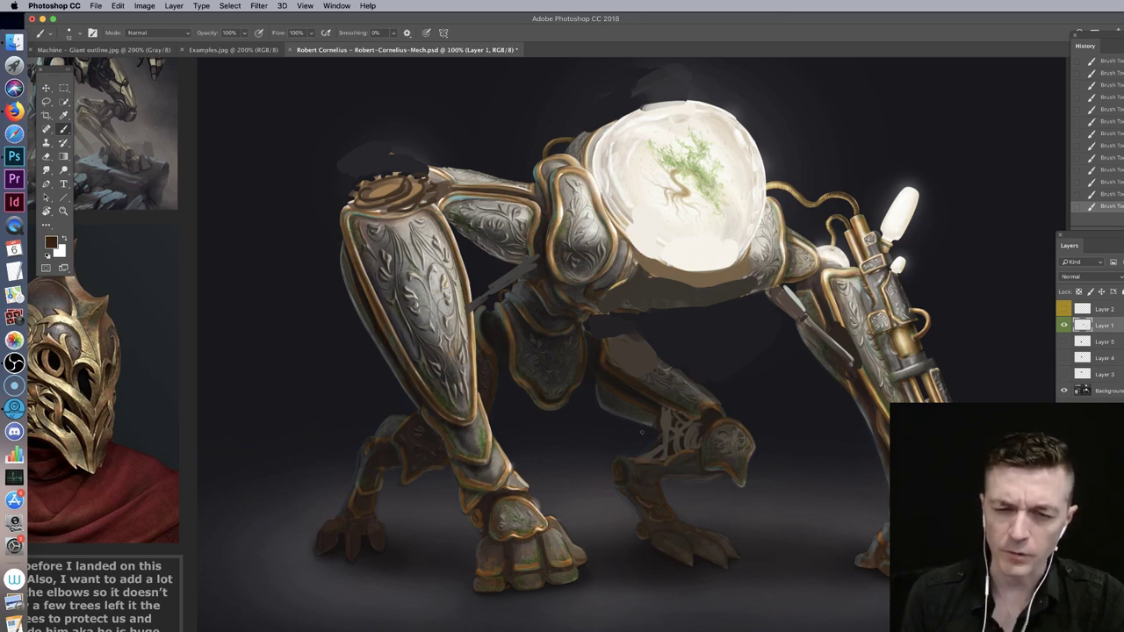
Step: Paint a thin light piston rod along the inner side of the lower gun arm, using sampled dark and grey-brown colours
left_click_drag(328, 365, 677, 276)
left_click_drag(577, 414, 782, 396)
left_click_drag(674, 330, 483, 414)
left_click_drag(706, 399, 509, 444)
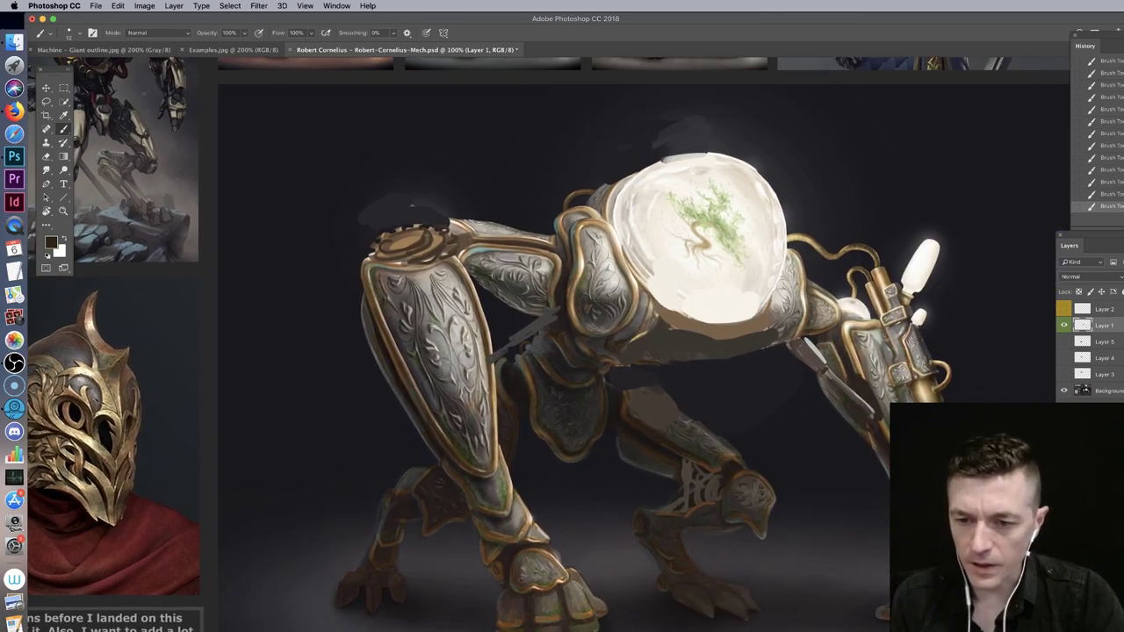
left_click_drag(885, 455, 890, 464)
left_click(892, 462, "alt")
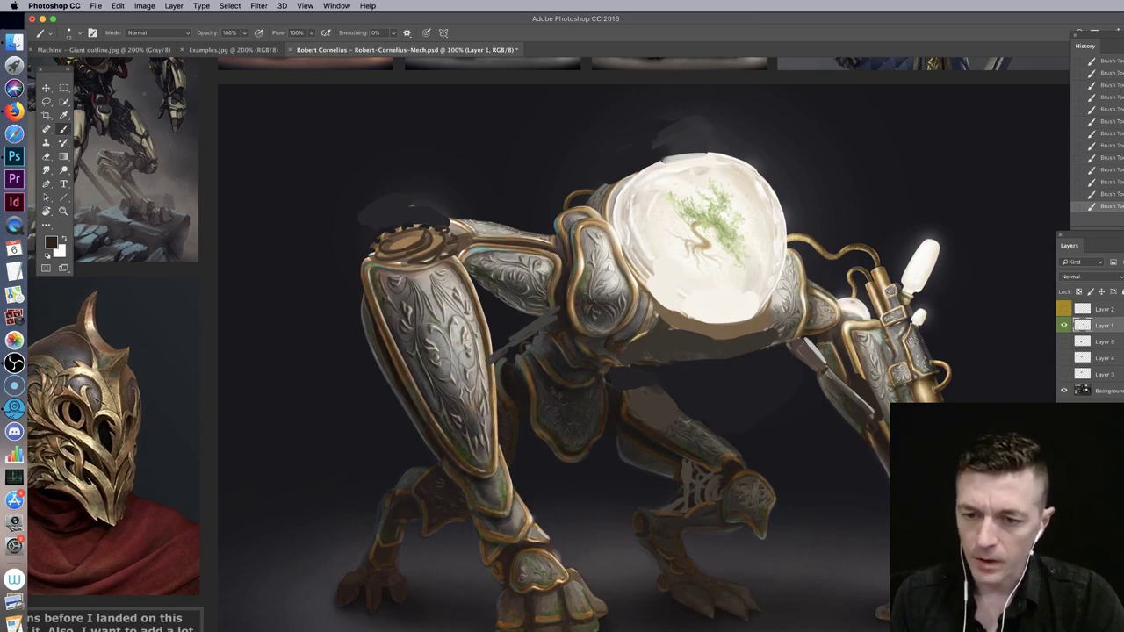
left_click(887, 466, "alt")
left_click_drag(888, 481, 867, 444)
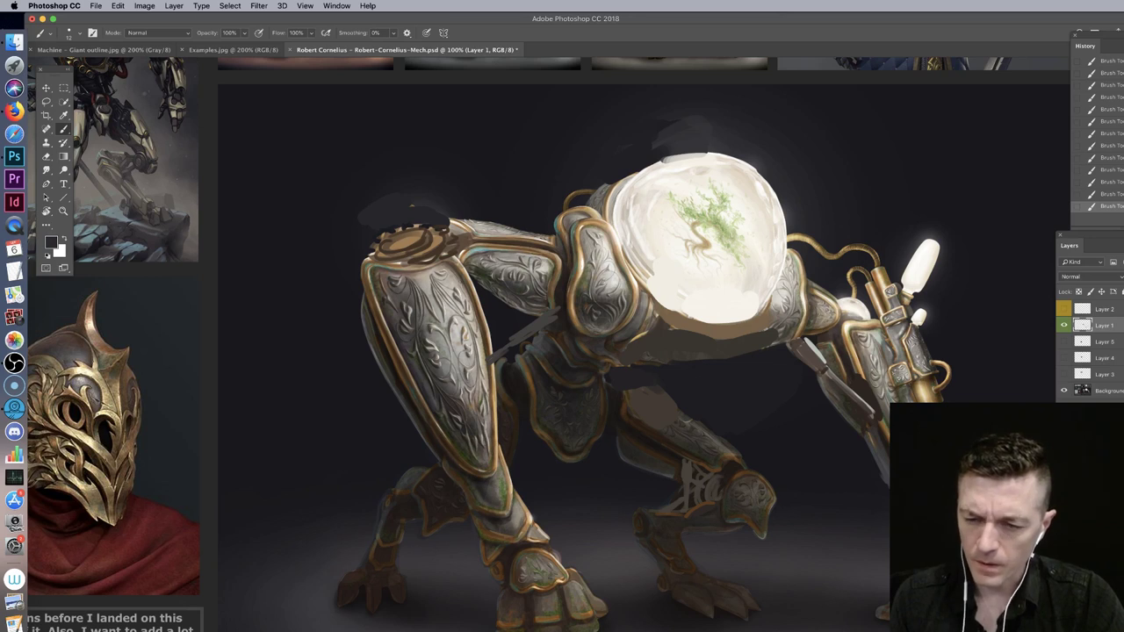
left_click(922, 472, "alt")
left_click_drag(870, 443, 885, 484)
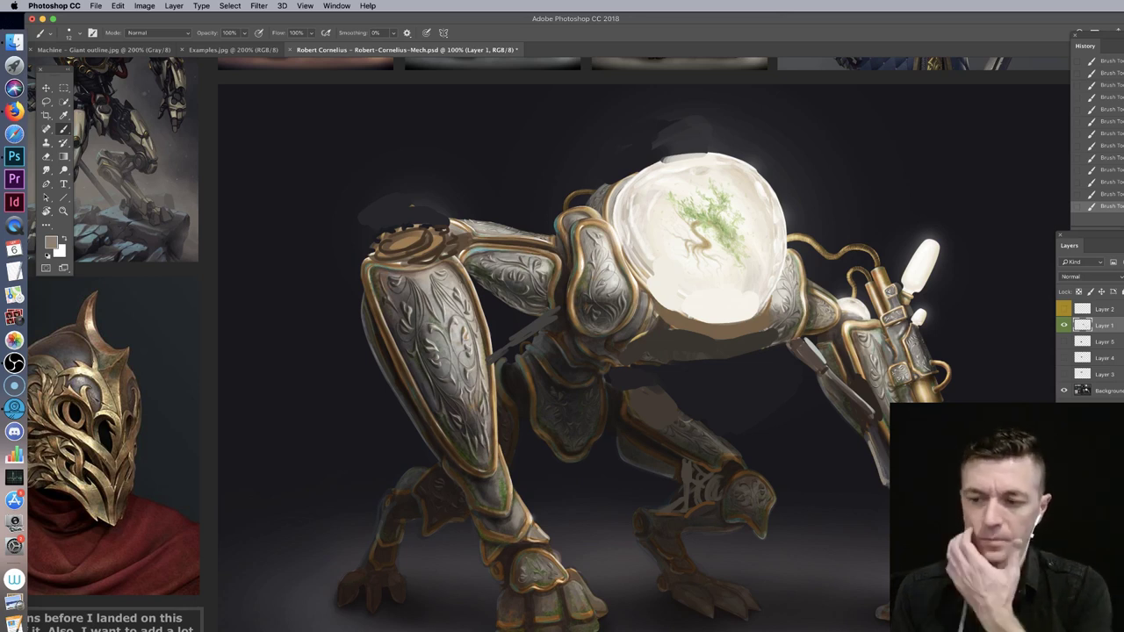
Step: Examine the repainted mech as a whole against the robot and helmet references and the written notes on the sheet
left_click_drag(779, 337, 681, 329)
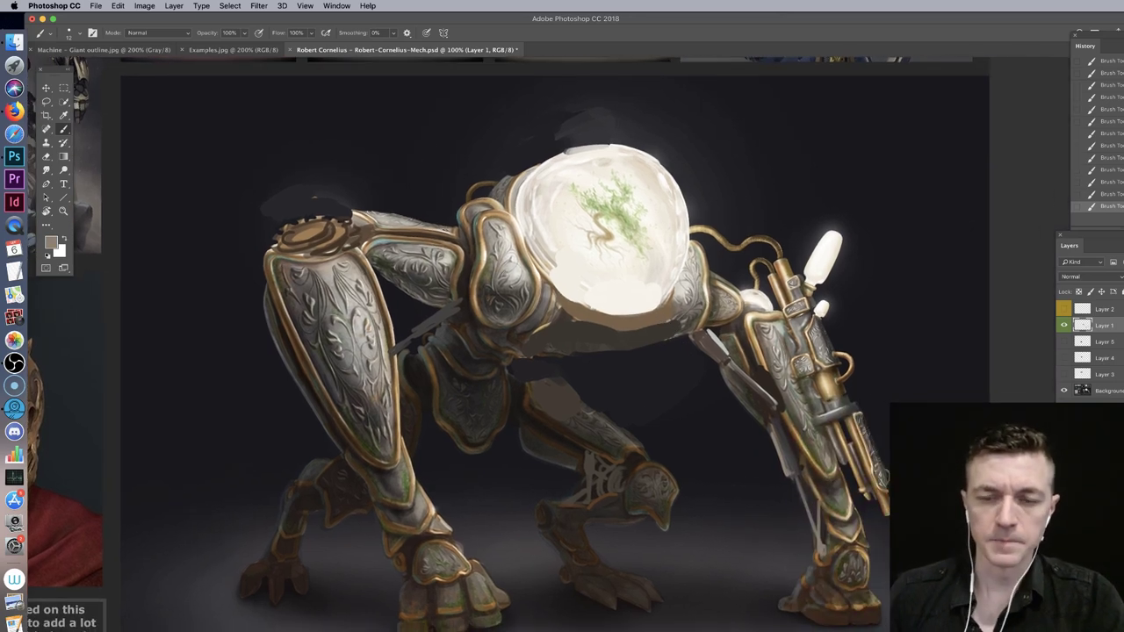
left_click_drag(613, 286, 648, 306)
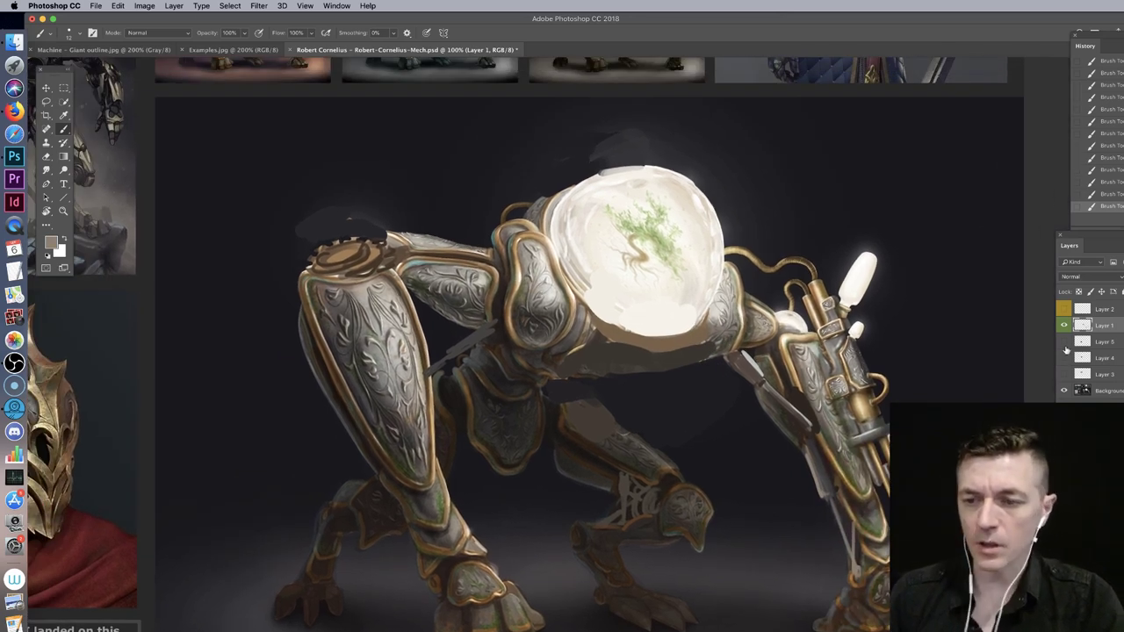
key("super+minus")
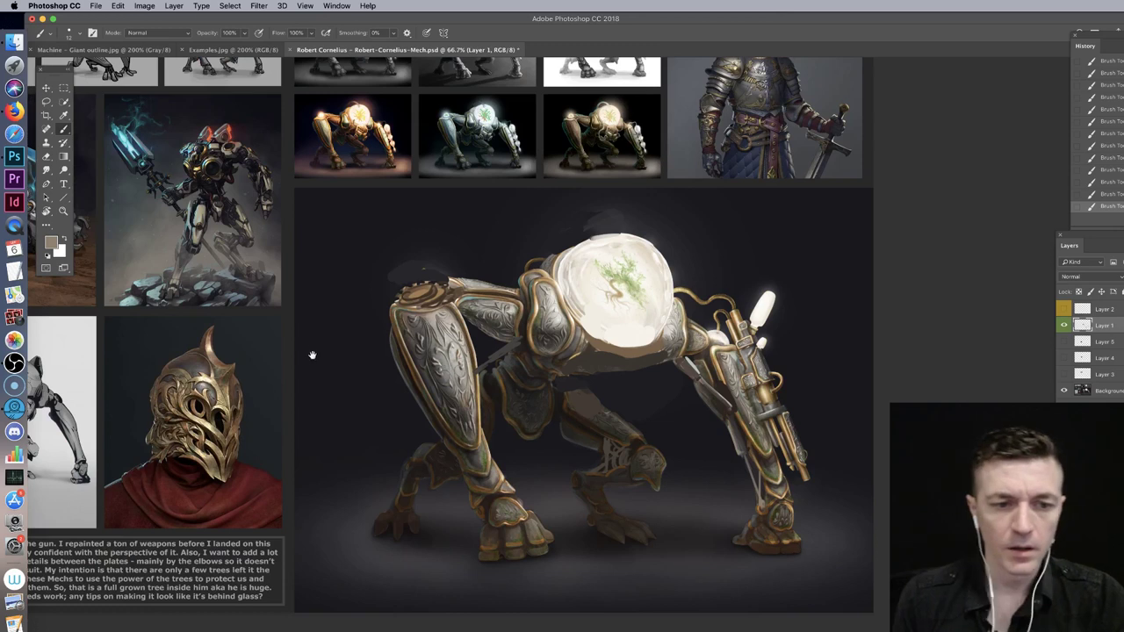
left_click_drag(311, 355, 417, 339)
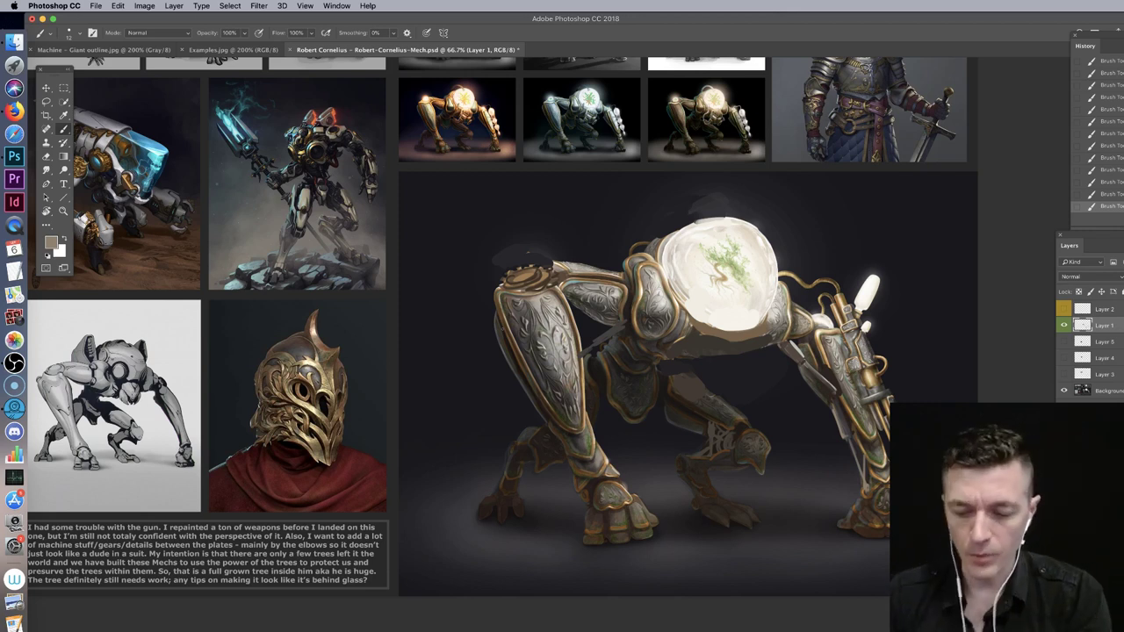
key("super+plus")
left_click_drag(773, 272, 709, 301)
Step: Enlarge the brush and show the yellow markup on Layer 2 again
right_click(736, 248)
left_click_drag(780, 275, 792, 277)
left_click(836, 209)
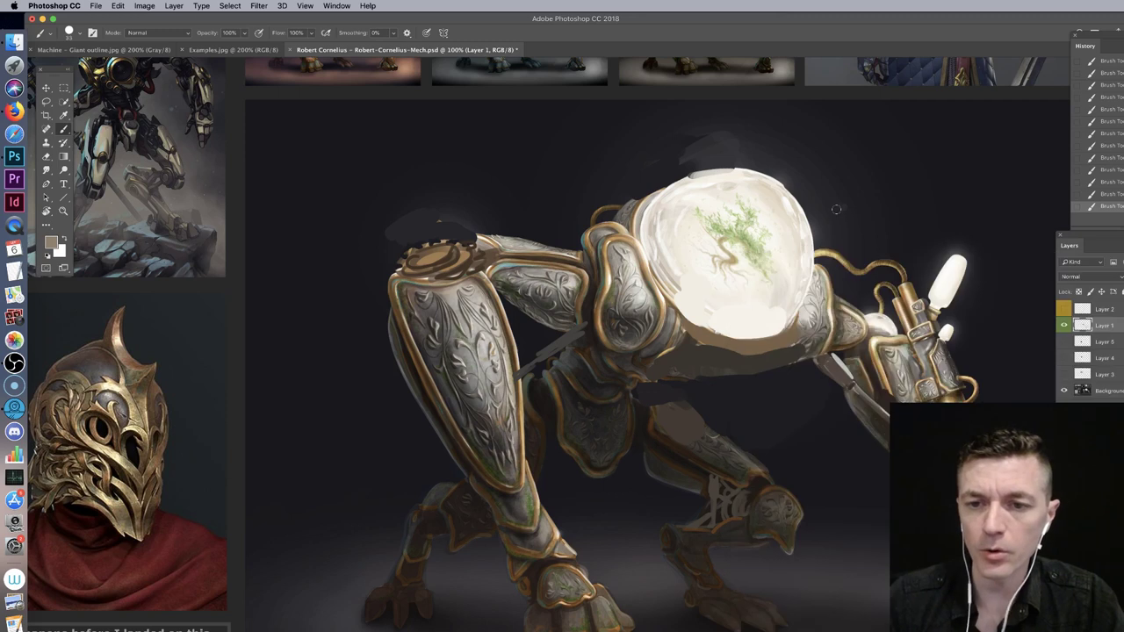
left_click(1065, 310)
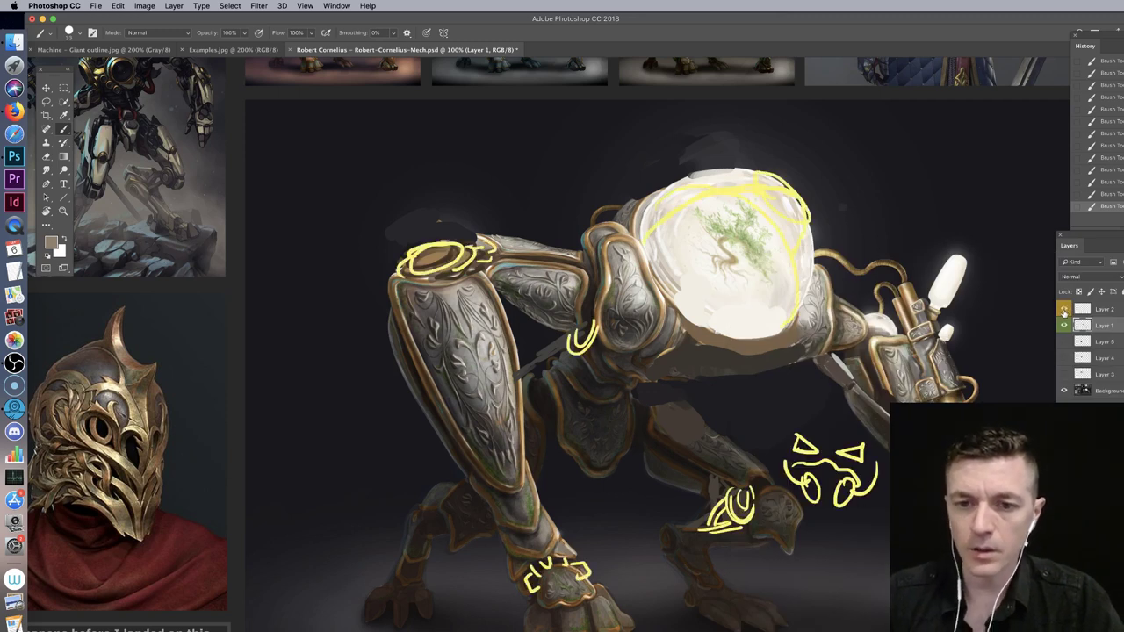
Step: Hide the yellow markup on Layer 2 and show the three glass dome references on Layers 3, 4 and 5
left_click(1064, 309)
left_click_drag(1065, 342, 1064, 374)
left_click_drag(669, 284, 675, 292)
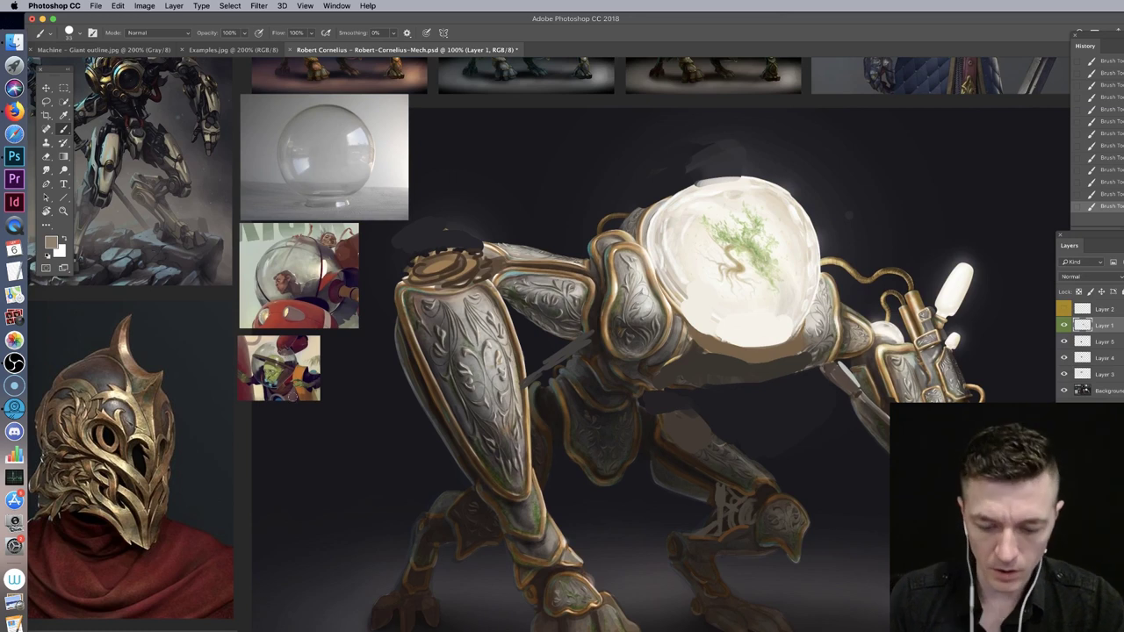
Step: Scale the green-faced helmet reference on Layer 5 up to about 283%
right_click(289, 379, "super")
left_click(304, 384)
key("super+t")
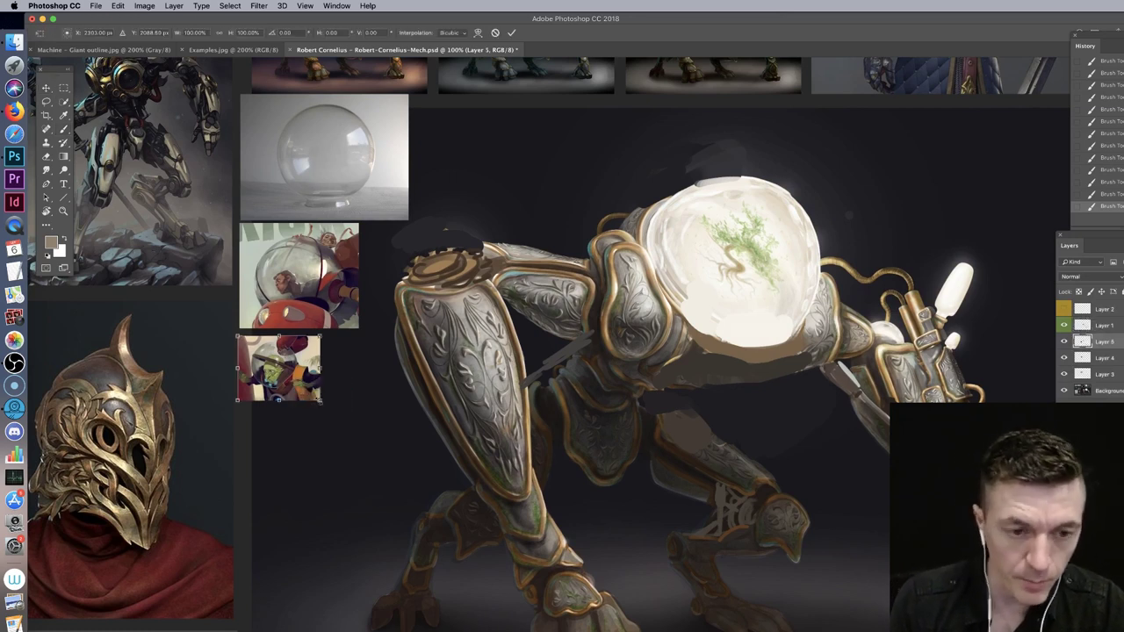
left_click_drag(322, 402, 477, 545)
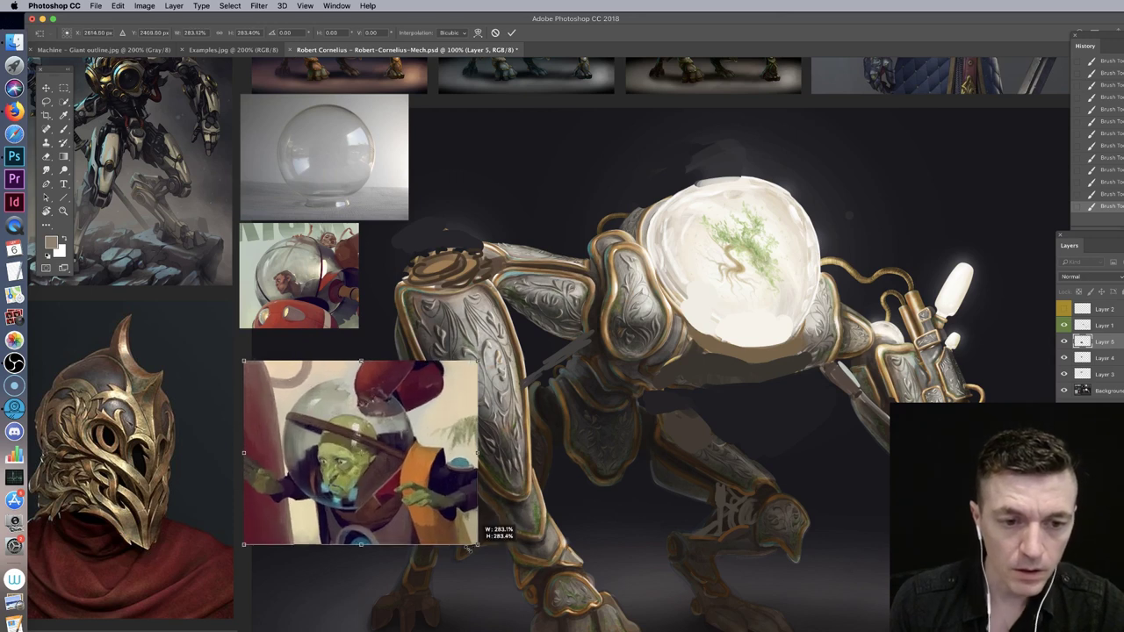
key("Return")
Step: Enlarge the red spacesuit dome reference on Layer 4 so it sits just above the green-faced helmet picture
right_click(327, 273)
left_click(360, 283)
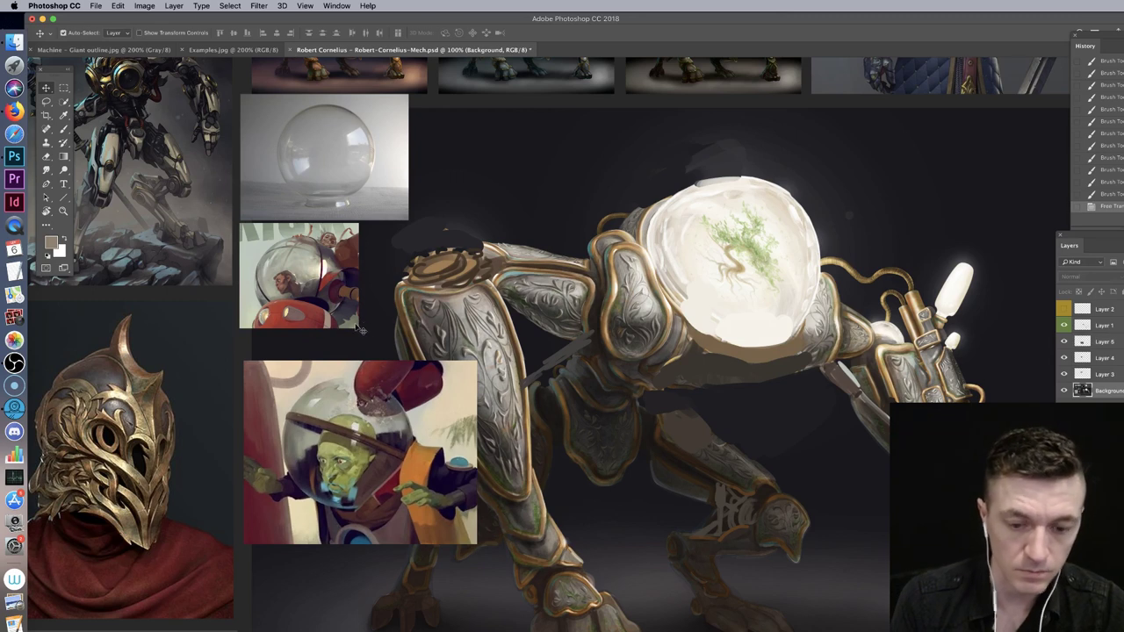
left_click(1104, 342)
key("ctrl+t")
key("Return")
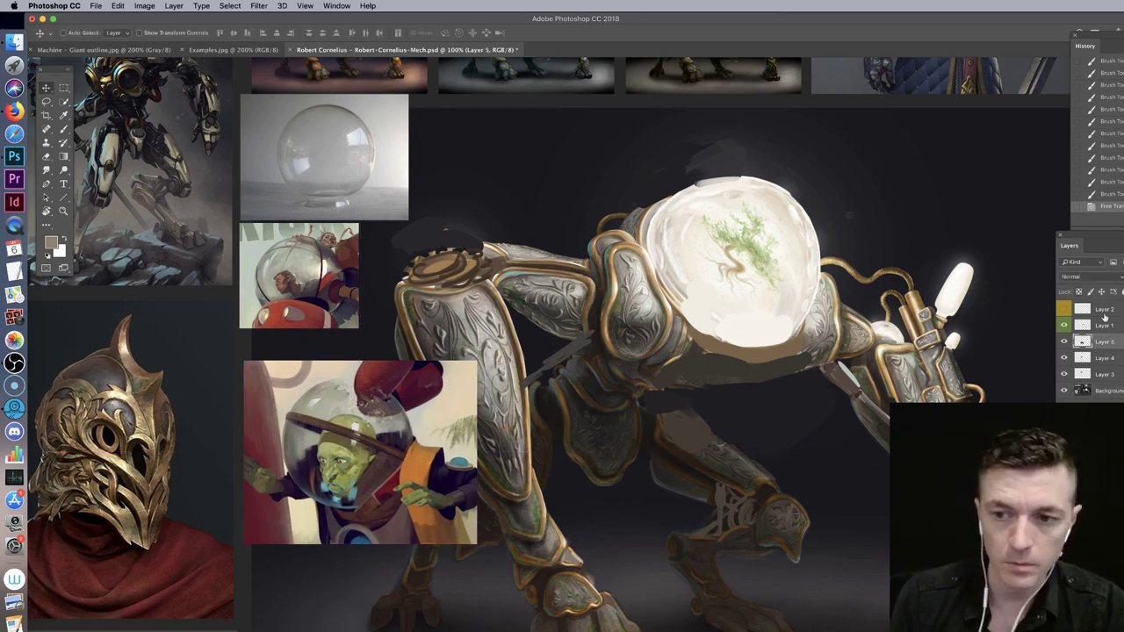
left_click(1107, 362)
key("ctrl+t")
left_click_drag(358, 331, 362, 299)
key("Return")
Step: Nudge the glass sphere reference on Layer 3 slightly upward, then return to the Brush tool on Layer 1
right_click(356, 164)
left_click(384, 168)
left_click_drag(383, 168, 385, 159)
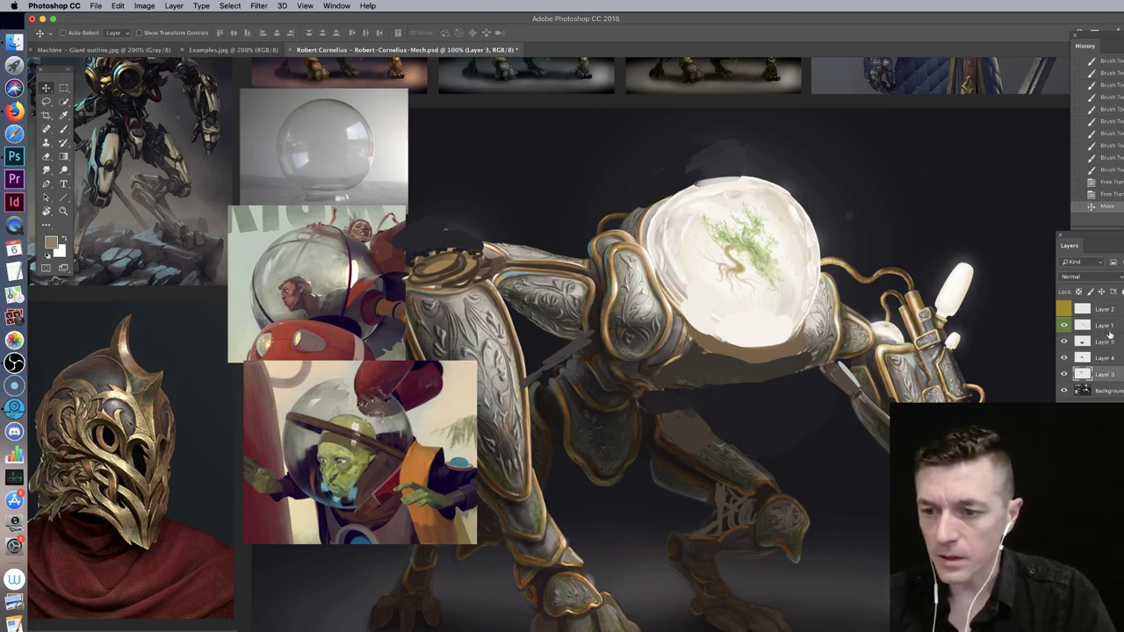
left_click(1109, 328)
key("b")
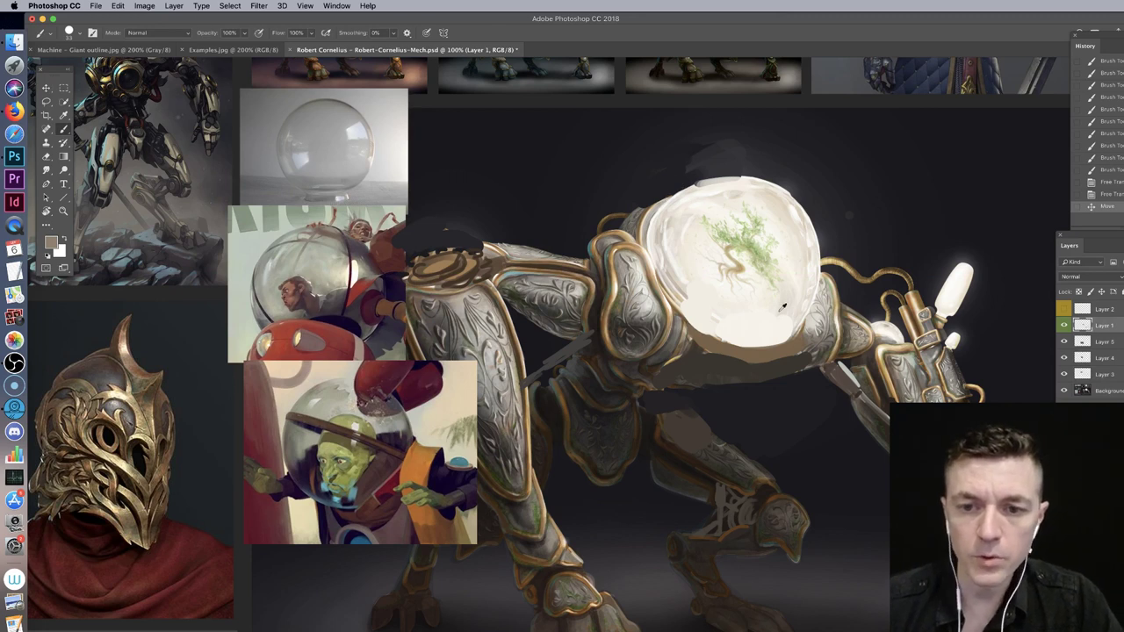
Step: Paint a curved grey-brown window rim across the mech's white dome and reduce the brush size to 8 px
mouse_move(795, 274)
left_mouse_down()
mouse_move(778, 249)
mouse_move(798, 329)
left_mouse_up()
left_click_drag(786, 241, 798, 316)
mouse_move(657, 214)
left_mouse_down()
mouse_move(685, 195)
mouse_move(748, 211)
left_mouse_up()
mouse_move(720, 200)
left_mouse_down()
mouse_move(775, 236)
mouse_move(789, 315)
left_mouse_up()
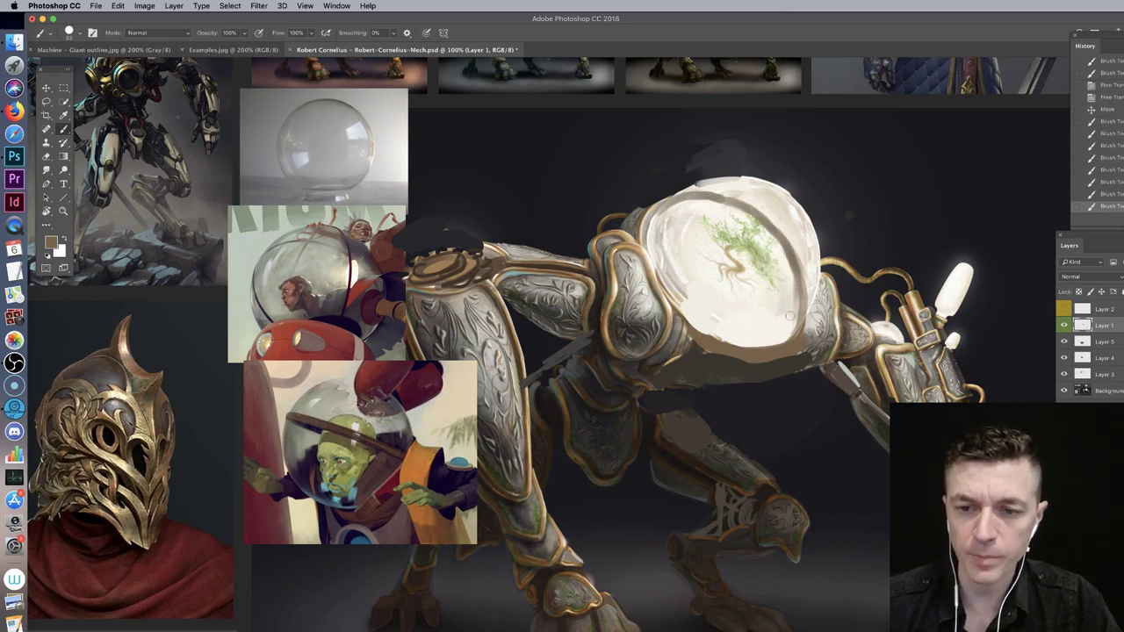
right_click(848, 261)
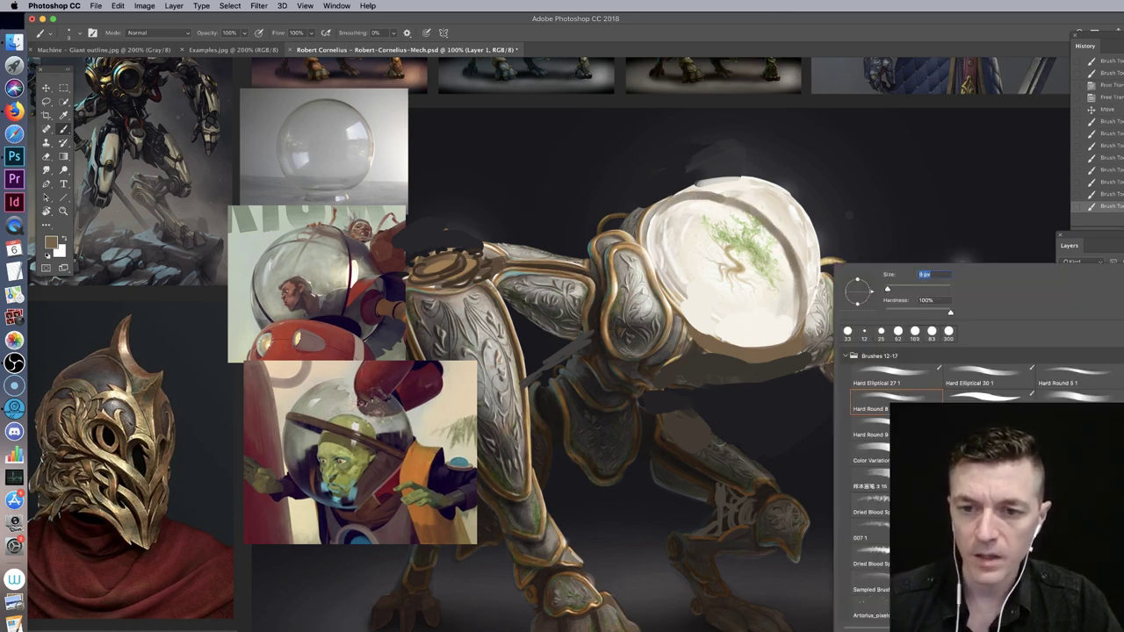
key("Return")
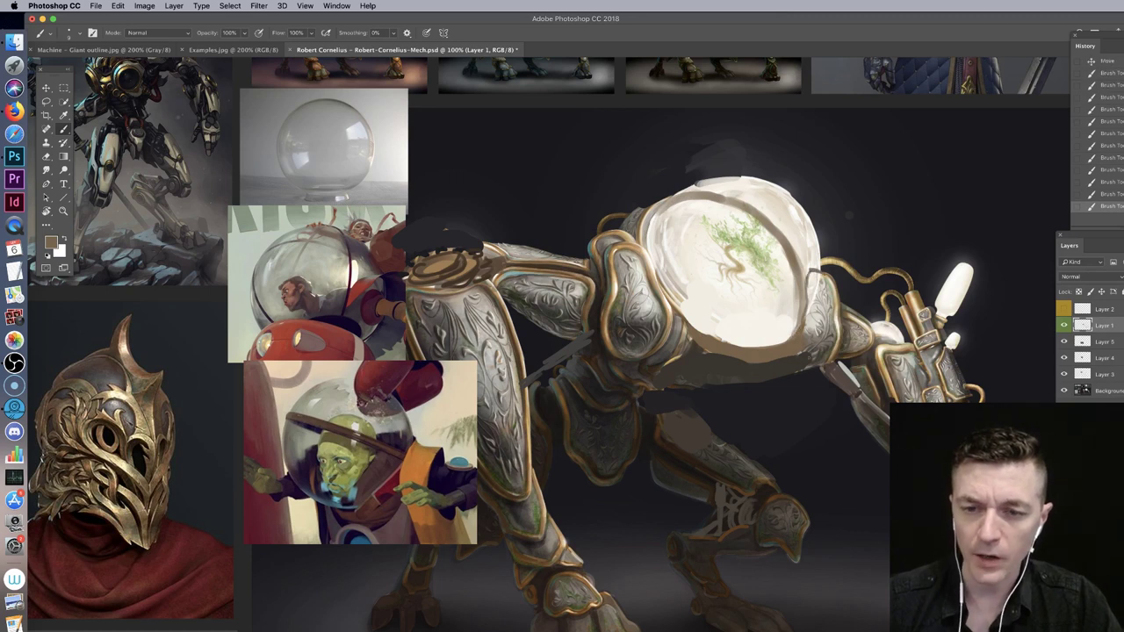
Step: Paint sampled dark grey over the dome outside the rim, using a 22 px brush and then a larger 54 px one
right_click(850, 255)
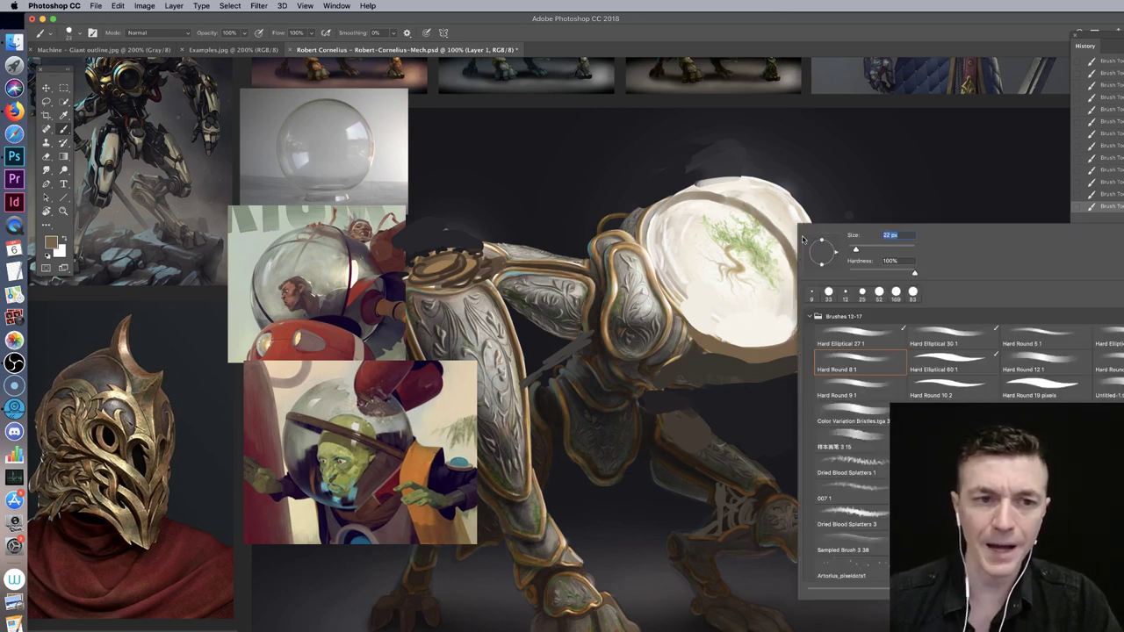
key("Return")
left_click(822, 226, "alt")
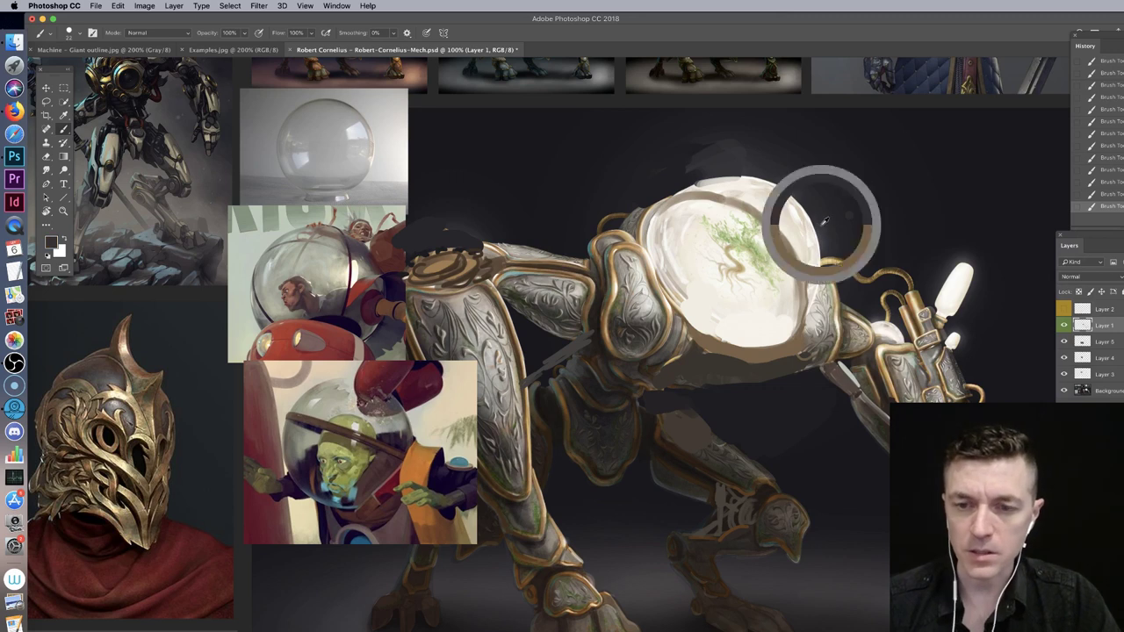
left_click_drag(765, 211, 796, 241)
right_click(1048, 297)
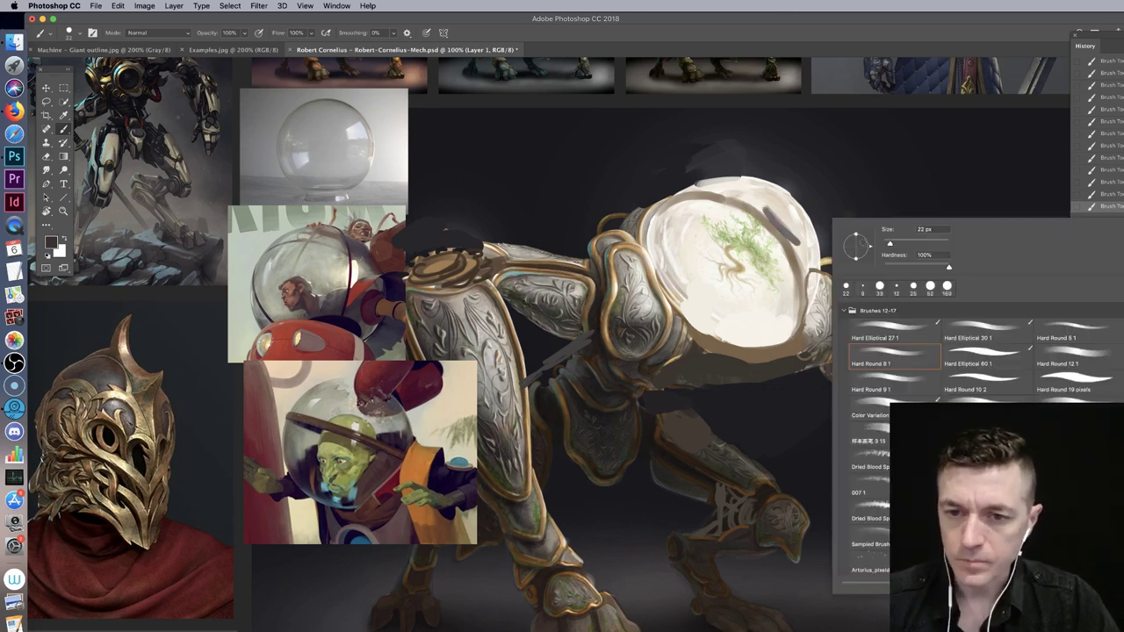
left_click(899, 244)
key("Return")
mouse_move(708, 189)
left_mouse_down()
mouse_move(679, 191)
mouse_move(748, 184)
mouse_move(786, 224)
mouse_move(790, 193)
mouse_move(803, 272)
mouse_move(815, 210)
mouse_move(819, 236)
left_mouse_up()
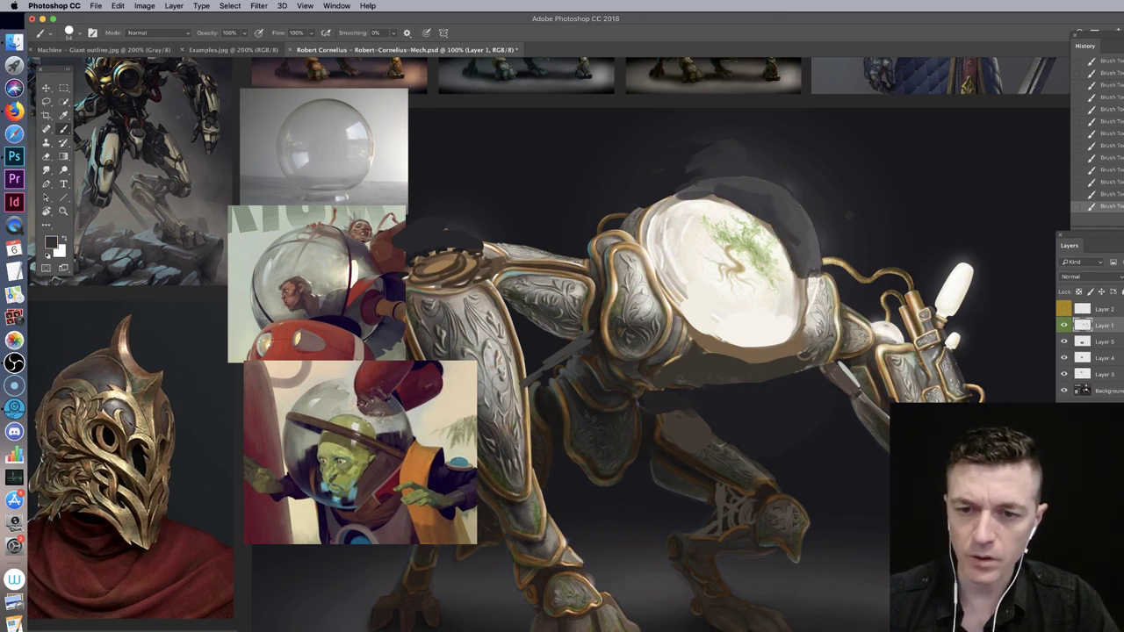
Step: Refine the dark shell beside the window with a smaller brush and sampled grey tones
right_click(836, 281)
left_click_drag(900, 304, 896, 304)
left_click(781, 228, "alt")
left_click_drag(789, 215, 800, 268)
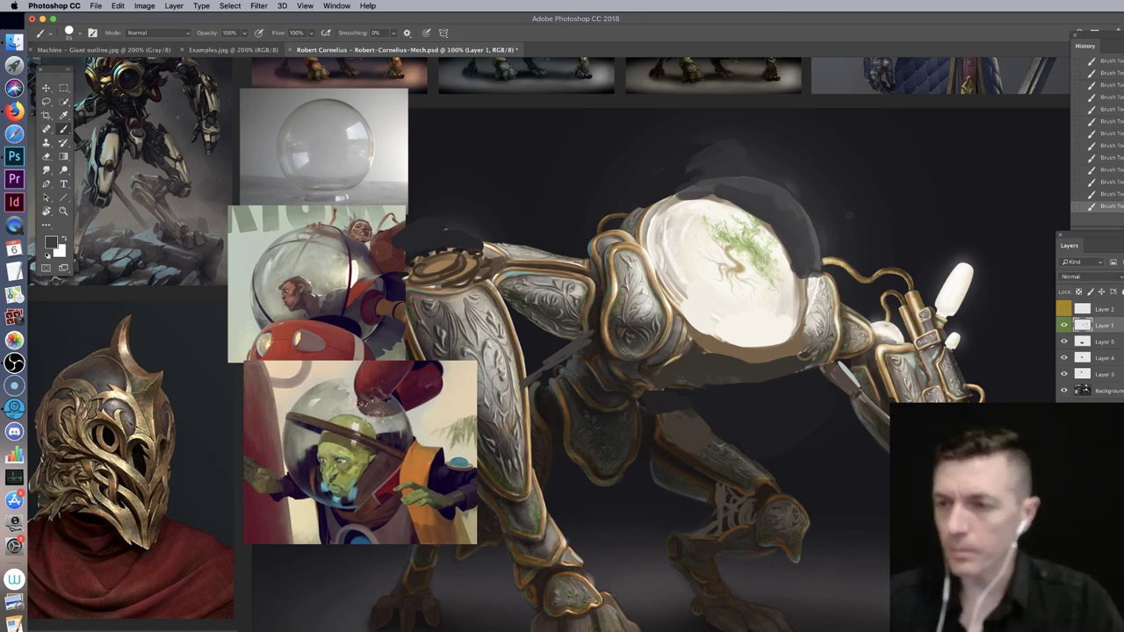
Step: Cover the white window interior and the original tree with green tones sampled from the foliage
left_click(747, 236, "alt")
mouse_move(691, 247)
left_mouse_down()
mouse_move(678, 265)
mouse_move(725, 293)
left_mouse_up()
left_click(744, 246, "alt")
mouse_move(692, 250)
left_mouse_down()
mouse_move(703, 274)
mouse_move(734, 267)
mouse_move(729, 326)
mouse_move(676, 287)
mouse_move(717, 329)
mouse_move(741, 334)
mouse_move(658, 266)
mouse_move(702, 230)
mouse_move(737, 234)
mouse_move(755, 273)
mouse_move(731, 290)
mouse_move(729, 325)
mouse_move(755, 337)
mouse_move(783, 307)
mouse_move(776, 264)
mouse_move(773, 327)
left_mouse_up()
left_click(718, 276, "alt")
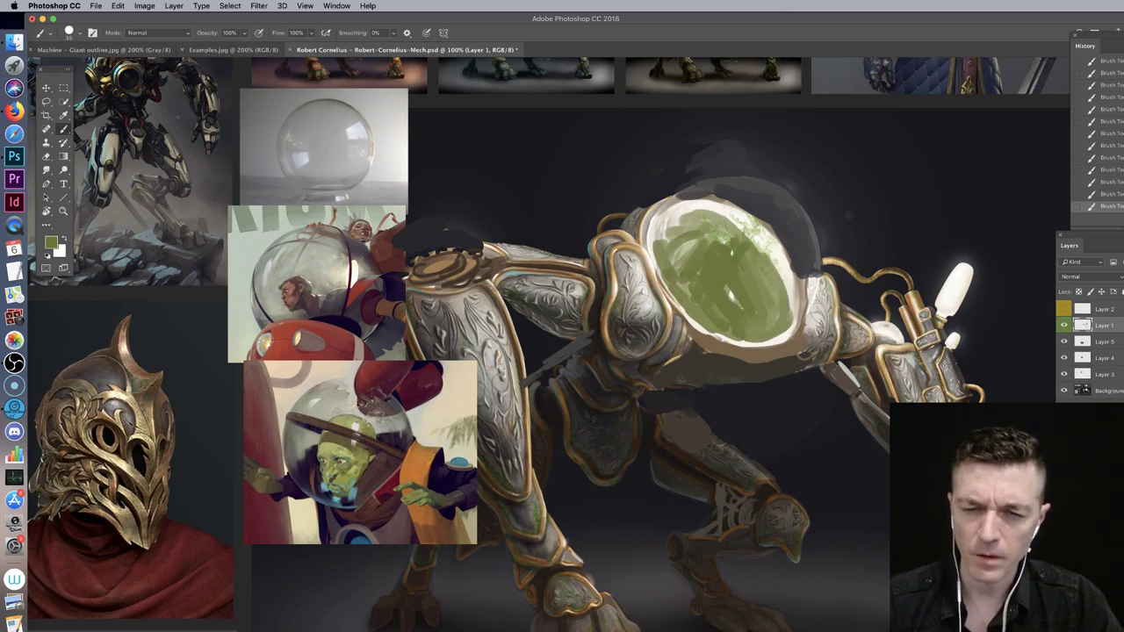
mouse_move(683, 248)
left_mouse_down()
mouse_move(667, 240)
mouse_move(681, 219)
mouse_move(687, 255)
left_mouse_up()
mouse_move(734, 303)
left_mouse_down()
mouse_move(760, 255)
mouse_move(734, 224)
mouse_move(768, 263)
left_mouse_up()
Step: Paint a gold trim around the oval window, using a colour sampled from the gun arm
left_click(888, 371, "alt")
mouse_move(725, 209)
left_mouse_down()
mouse_move(768, 235)
mouse_move(795, 283)
left_mouse_up()
mouse_move(684, 202)
left_mouse_down()
mouse_move(724, 200)
mouse_move(650, 263)
mouse_move(690, 321)
mouse_move(770, 352)
left_mouse_up()
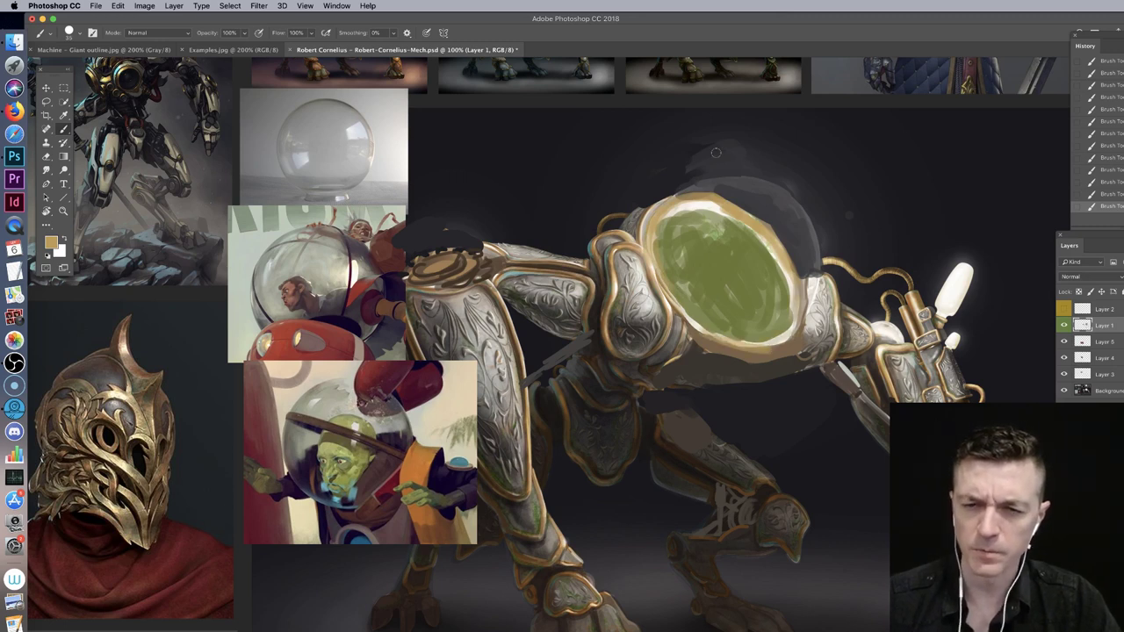
Step: Vary the green window interior with sampled green and olive strokes in the centre and along the lower edge
left_click(758, 286, "alt")
mouse_move(777, 284)
left_mouse_down()
mouse_move(761, 314)
mouse_move(773, 333)
left_mouse_up()
mouse_move(713, 222)
left_mouse_down()
mouse_move(681, 257)
mouse_move(706, 236)
mouse_move(756, 303)
mouse_move(715, 295)
left_mouse_up()
left_click(708, 251, "alt")
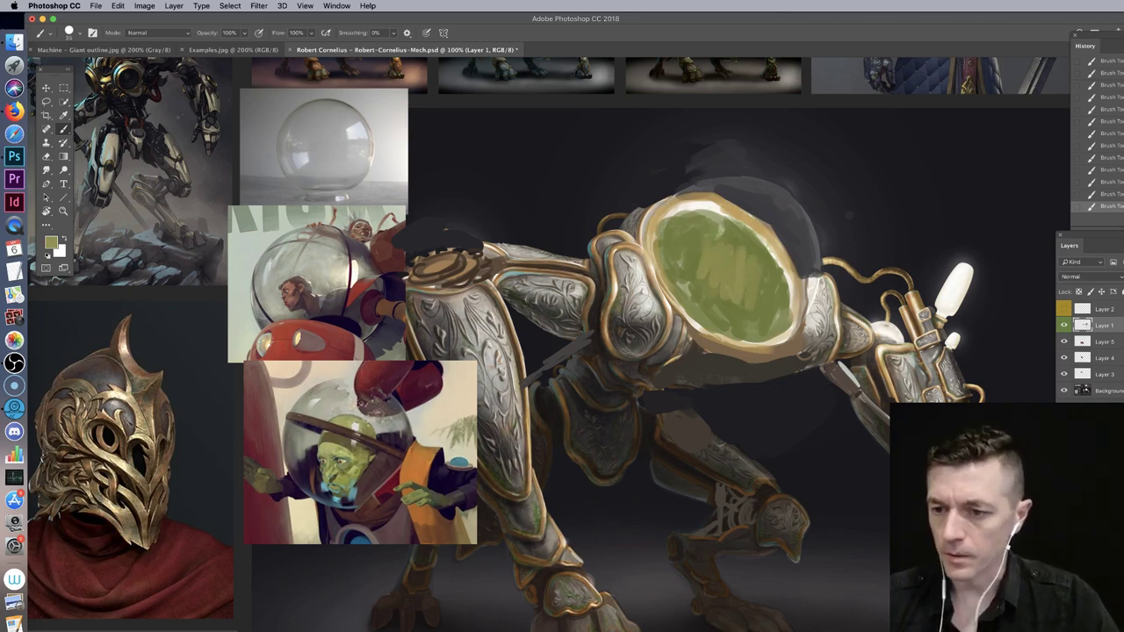
Step: Create a new layer and paint a dark brown tree trunk with branches inside the window, using a 27 px brush
key("alt+shift+super+n")
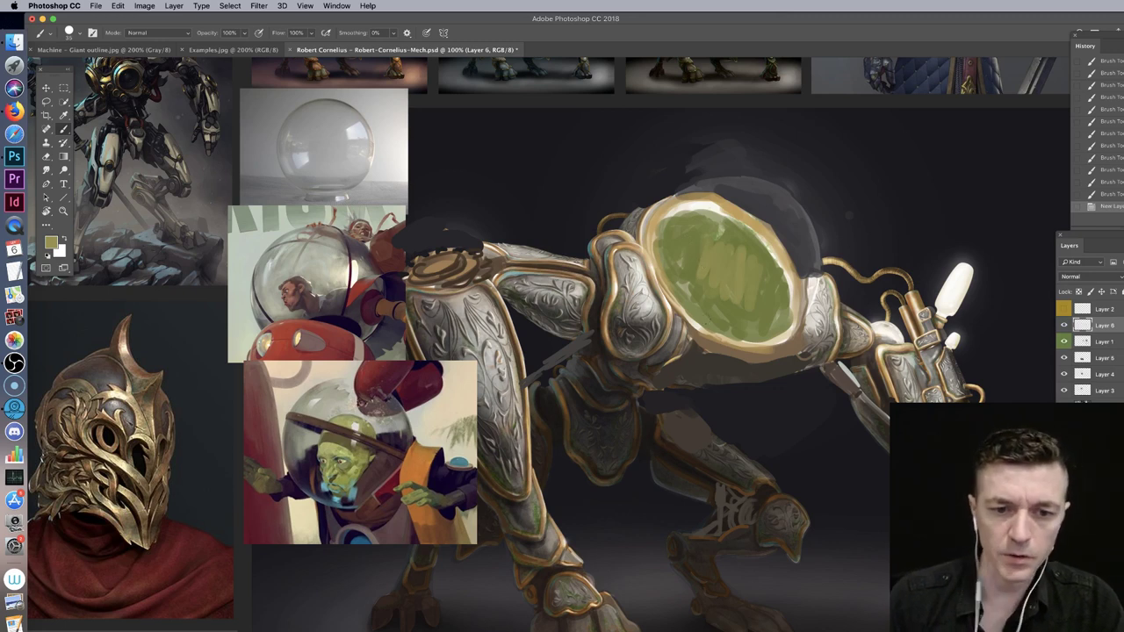
left_click(574, 450, "alt")
left_click_drag(749, 248, 729, 273)
right_click(752, 260)
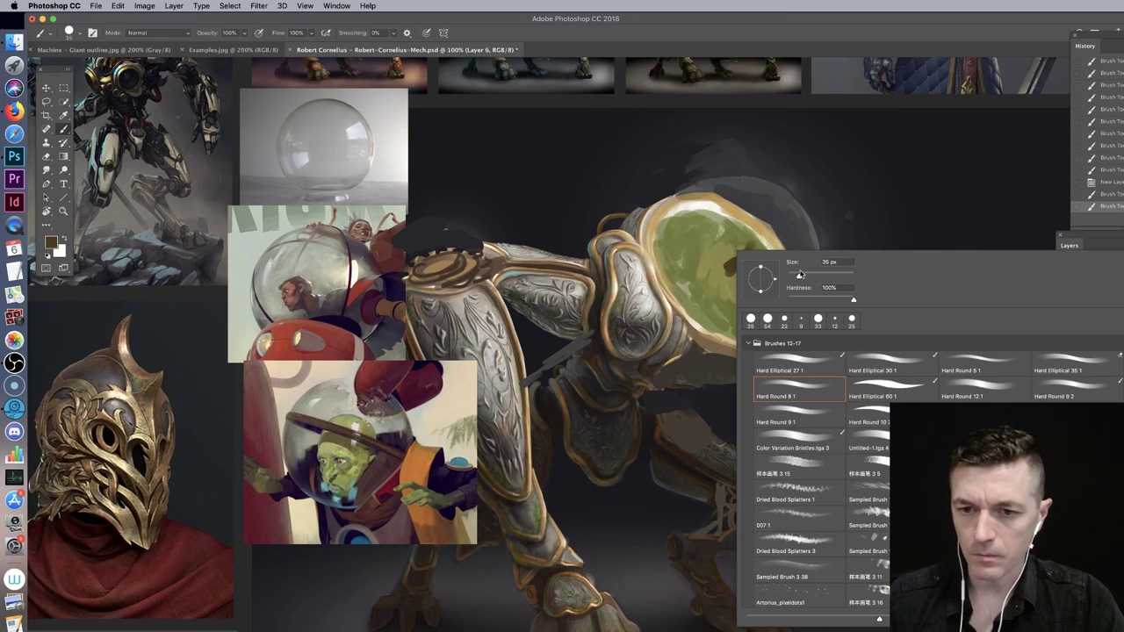
left_click_drag(800, 278, 797, 279)
mouse_move(749, 250)
left_mouse_down()
mouse_move(741, 260)
mouse_move(741, 235)
mouse_move(739, 251)
left_mouse_up()
mouse_move(767, 237)
left_mouse_down()
mouse_move(721, 275)
mouse_move(740, 263)
left_mouse_up()
Step: Add brown branch strokes and dark green foliage around the tree, plus dark bush spots across the window interior
left_click(761, 358, "alt")
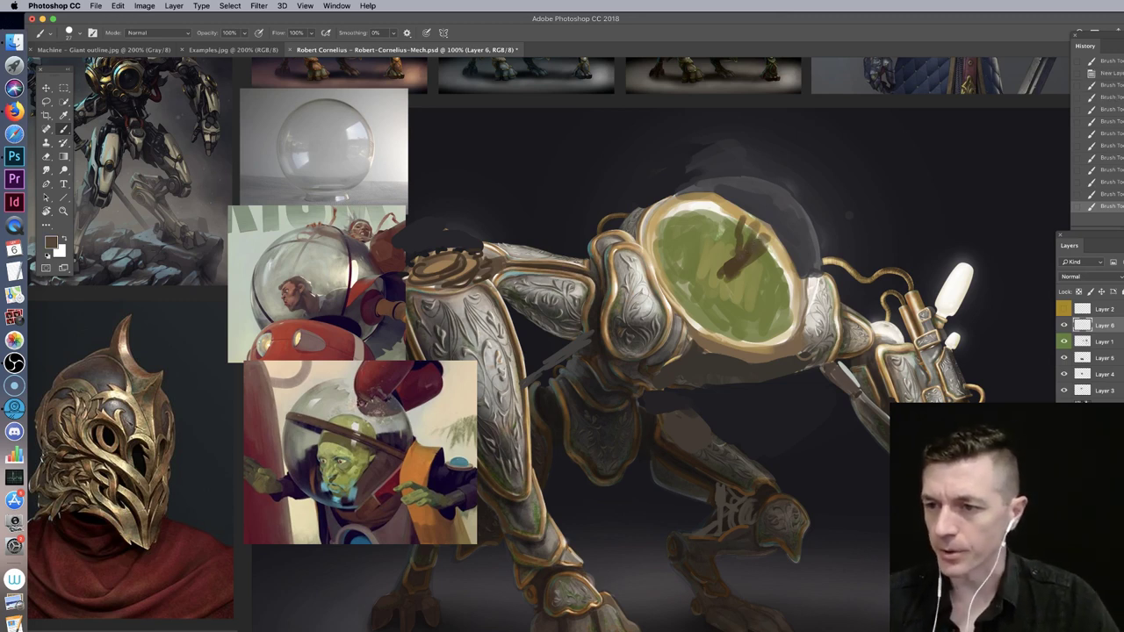
left_click_drag(757, 211, 739, 229)
mouse_move(732, 226)
left_mouse_down()
mouse_move(729, 248)
mouse_move(761, 275)
left_mouse_up()
left_click_drag(759, 238, 771, 266)
mouse_move(778, 234)
left_mouse_down()
mouse_move(773, 257)
mouse_move(725, 211)
left_mouse_up()
mouse_move(700, 265)
left_mouse_down()
mouse_move(700, 250)
mouse_move(709, 254)
mouse_move(693, 246)
mouse_move(706, 263)
left_mouse_up()
left_click(745, 294)
left_click(721, 285)
Step: Dot orange, yellow and light green flowers and highlights around the tree, using colours sampled from the helmet references
left_click(297, 288, "alt")
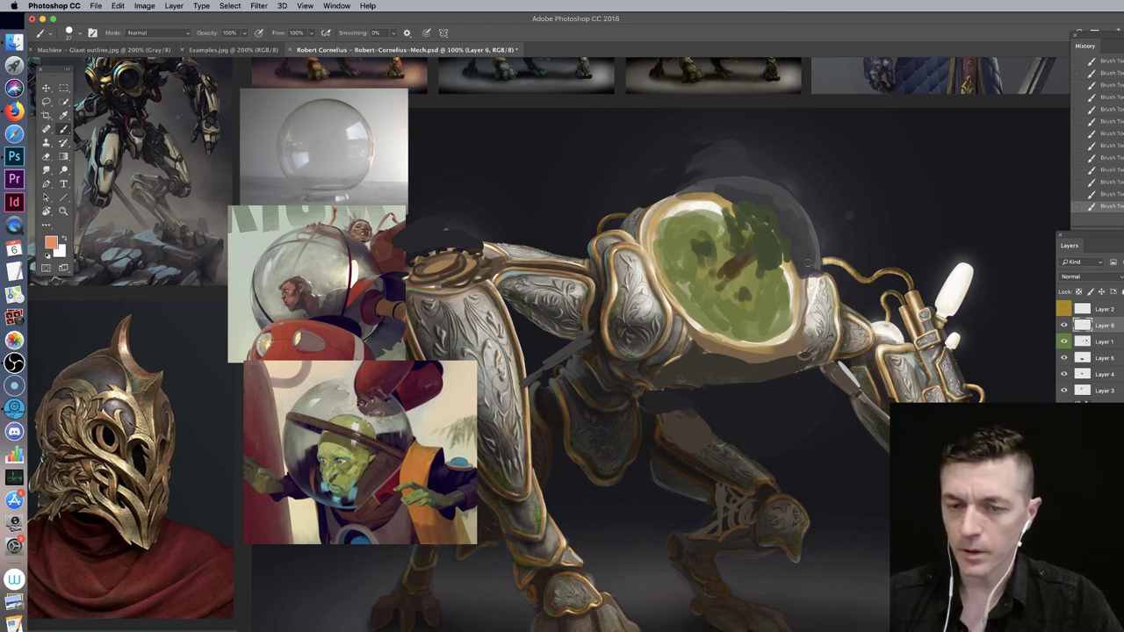
left_click(700, 279)
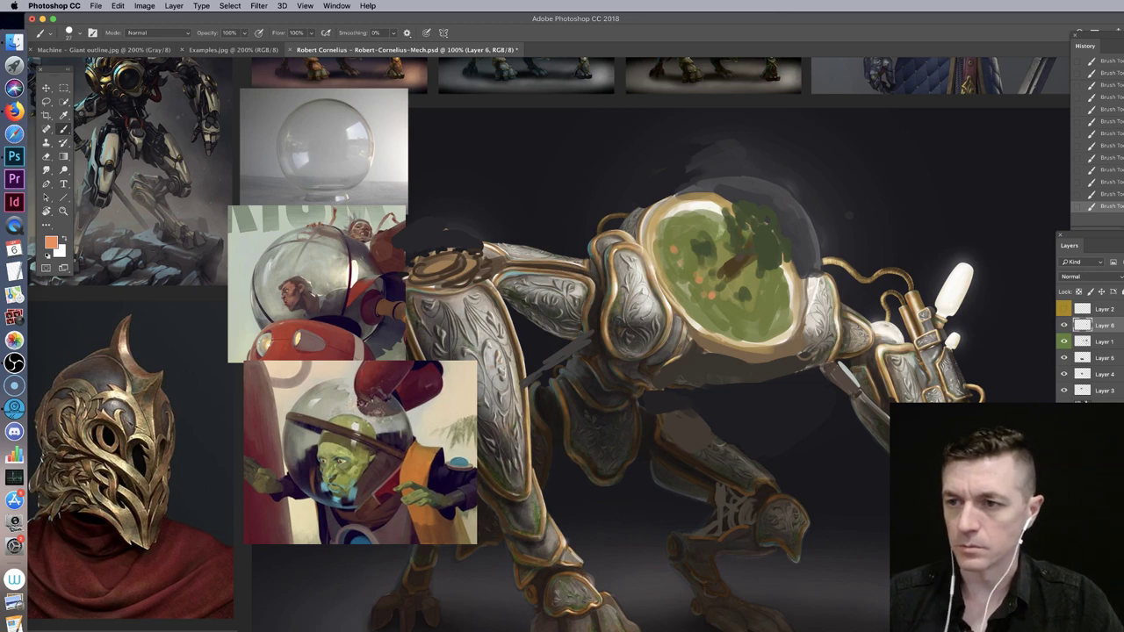
left_click(425, 452, "alt")
left_click(742, 314)
left_click(723, 303)
left_click(754, 318)
left_click(766, 300)
left_click(758, 294)
left_click(735, 301)
left_click(703, 291)
left_click(729, 306)
left_click(722, 306)
left_click(738, 314)
left_click(749, 317)
left_click(352, 435, "alt")
left_click(747, 206)
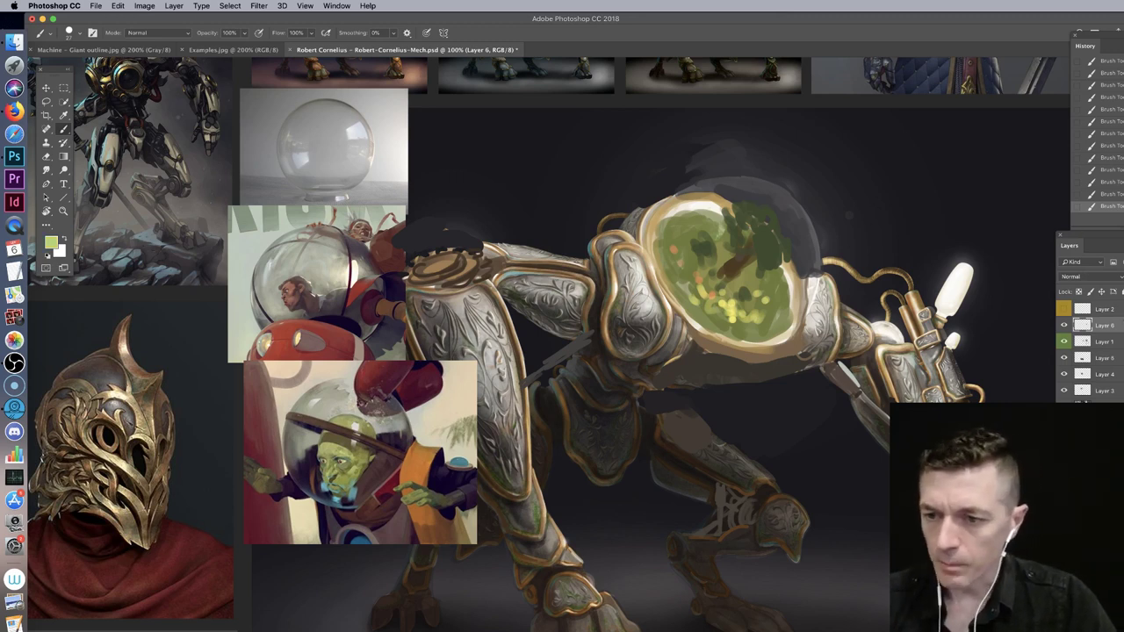
Step: Create a new layer and paint a round brown cap with darker shading on the dome's upper shoulder
key("super+alt+shift+n")
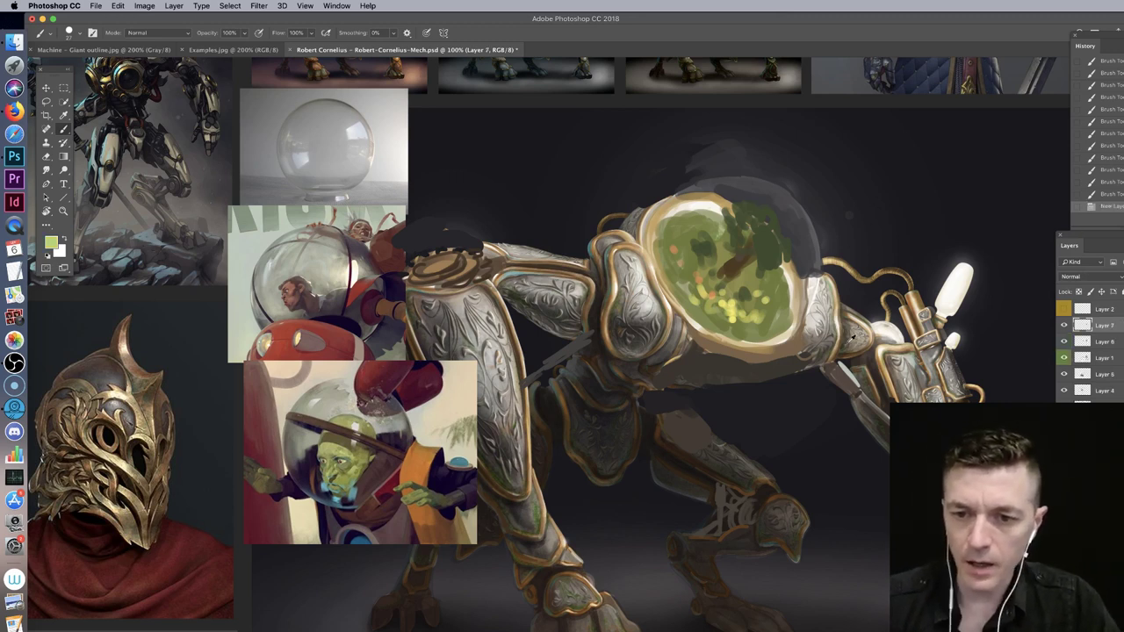
left_click(844, 339, "alt")
left_click_drag(788, 195, 794, 226)
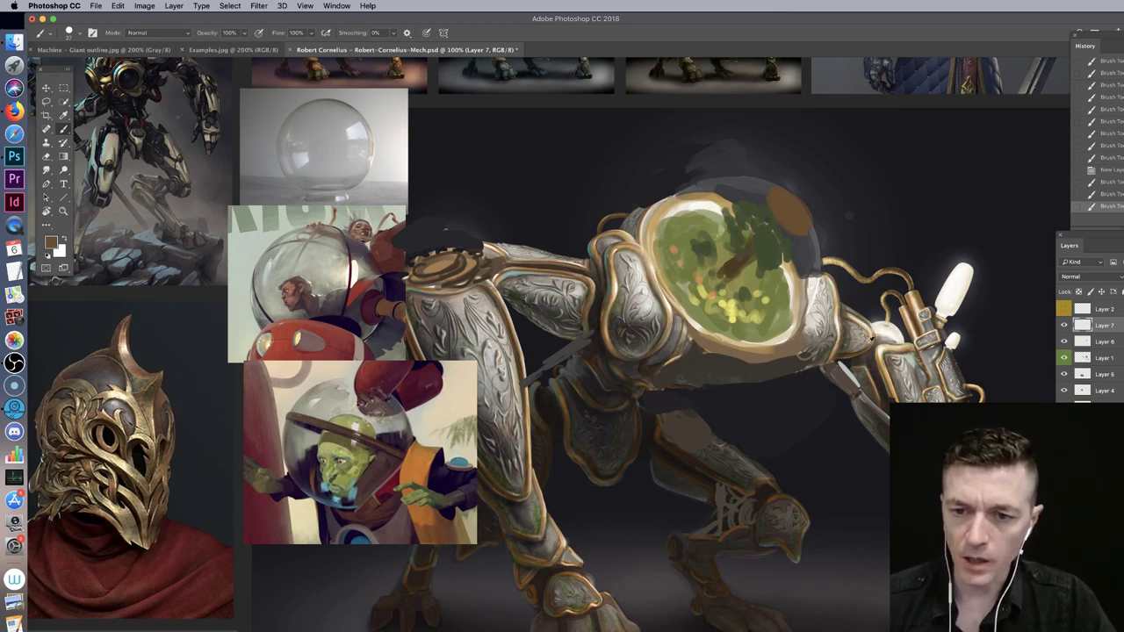
mouse_move(779, 188)
left_mouse_down()
mouse_move(789, 211)
mouse_move(798, 201)
left_mouse_up()
left_click(790, 201, "alt")
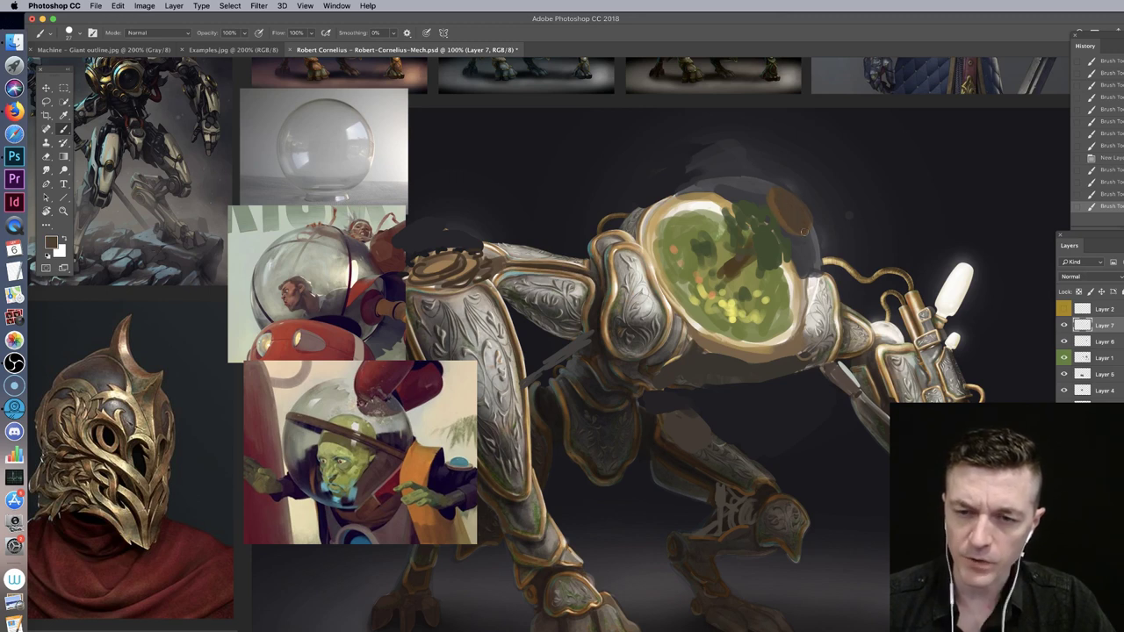
Step: Paint a dark brown bar diagonally across the window toward the cap and shade the cap's lower edge
right_click(810, 263)
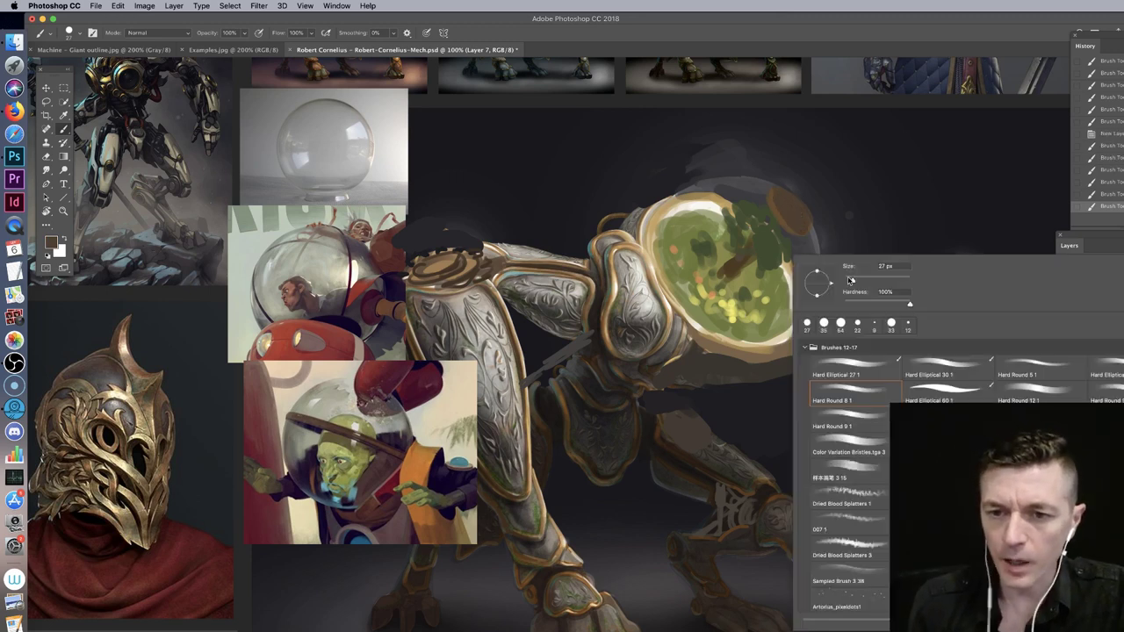
left_click(653, 280, "alt")
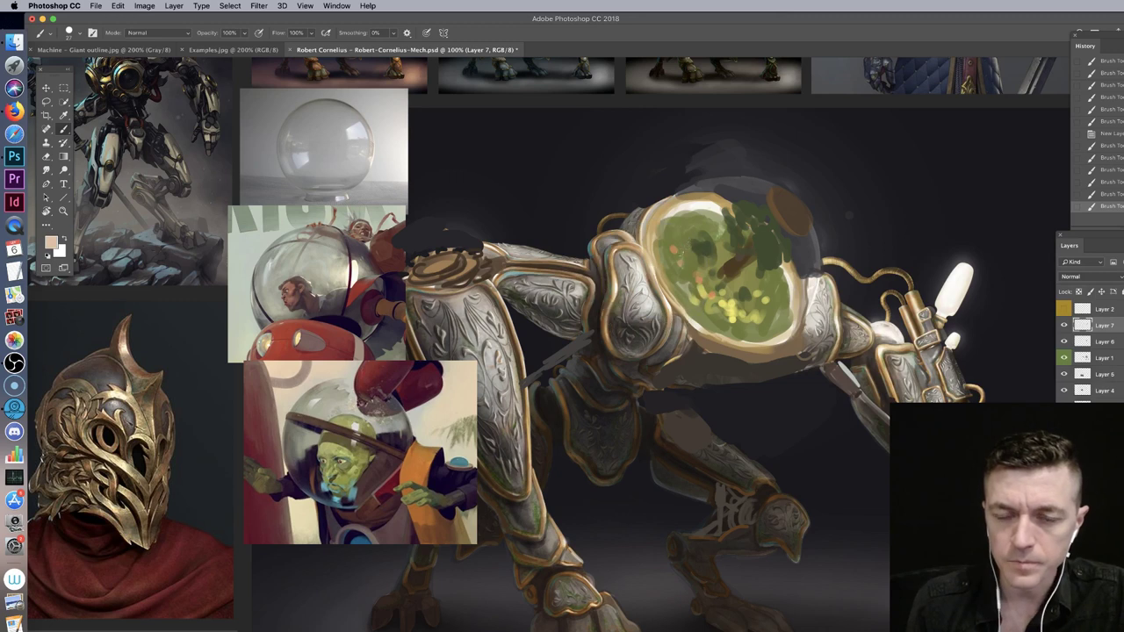
left_click(772, 203, "alt")
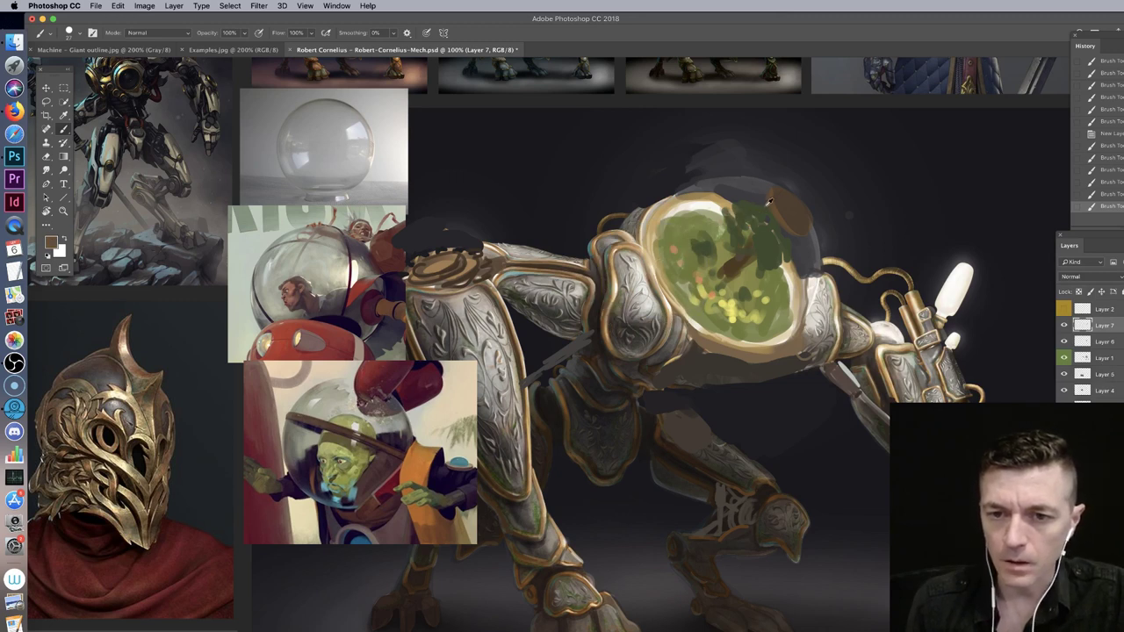
left_click_drag(657, 267, 760, 206)
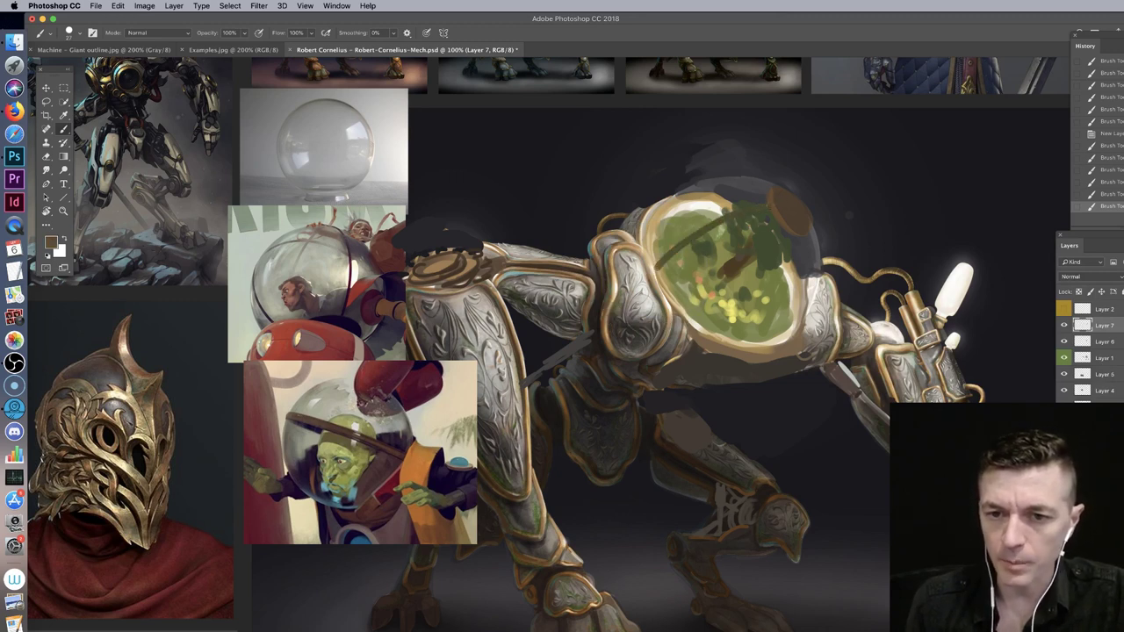
left_click_drag(805, 243, 790, 254)
left_click(806, 227)
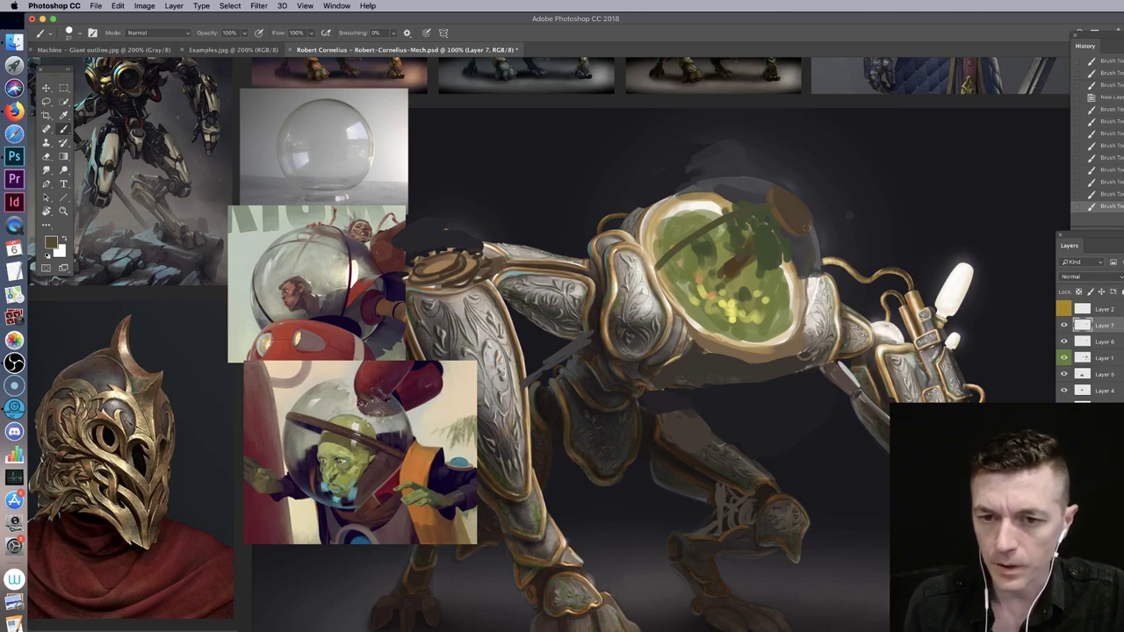
Step: Paint a tan strip along the dome's far rim just below the brown cap, using colours sampled from the mech
left_click(797, 250, "alt")
left_click_drag(809, 235, 801, 268)
left_click(849, 270, "alt")
left_click_drag(813, 243, 798, 270)
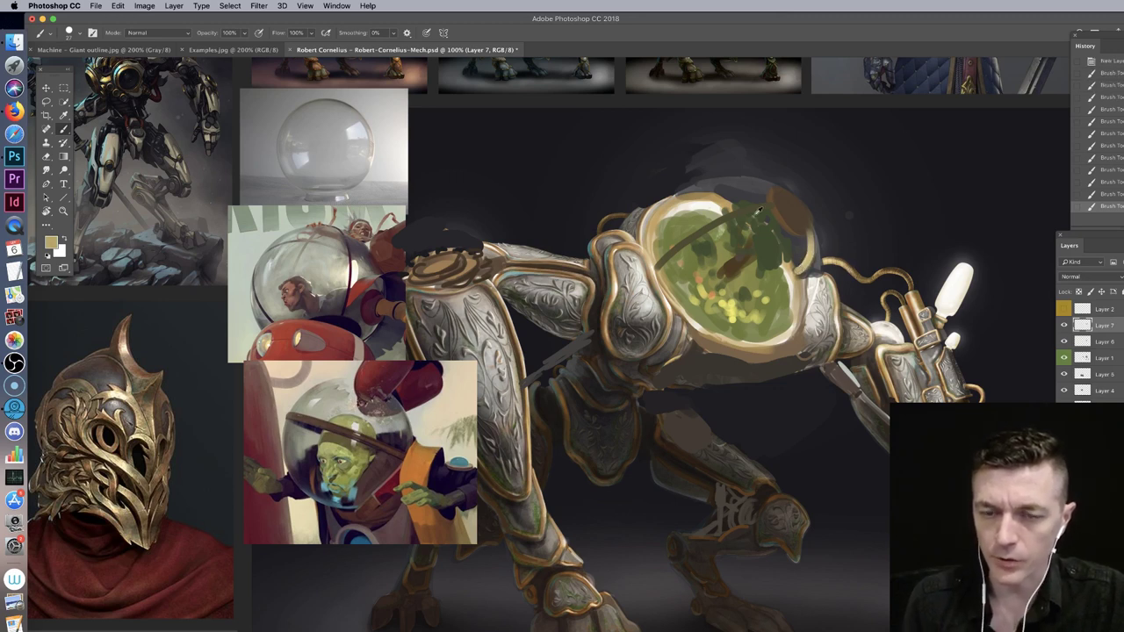
Step: Add a thin tan highlight along the upper edge of the brown window bar with a 9 px brush
right_click(766, 211)
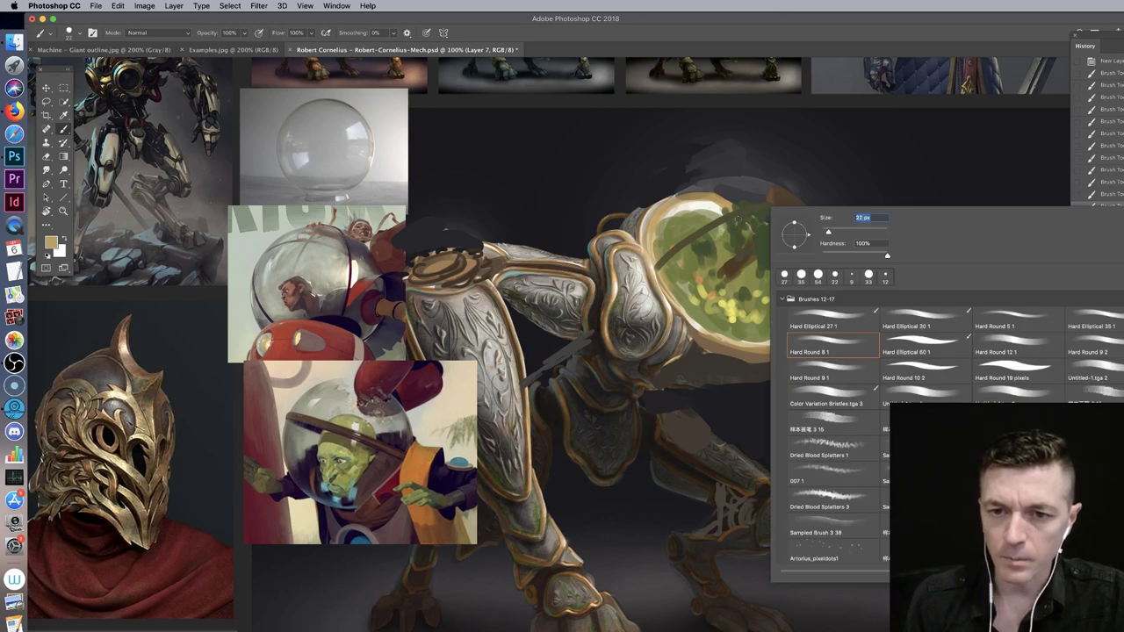
left_click(679, 304, "alt")
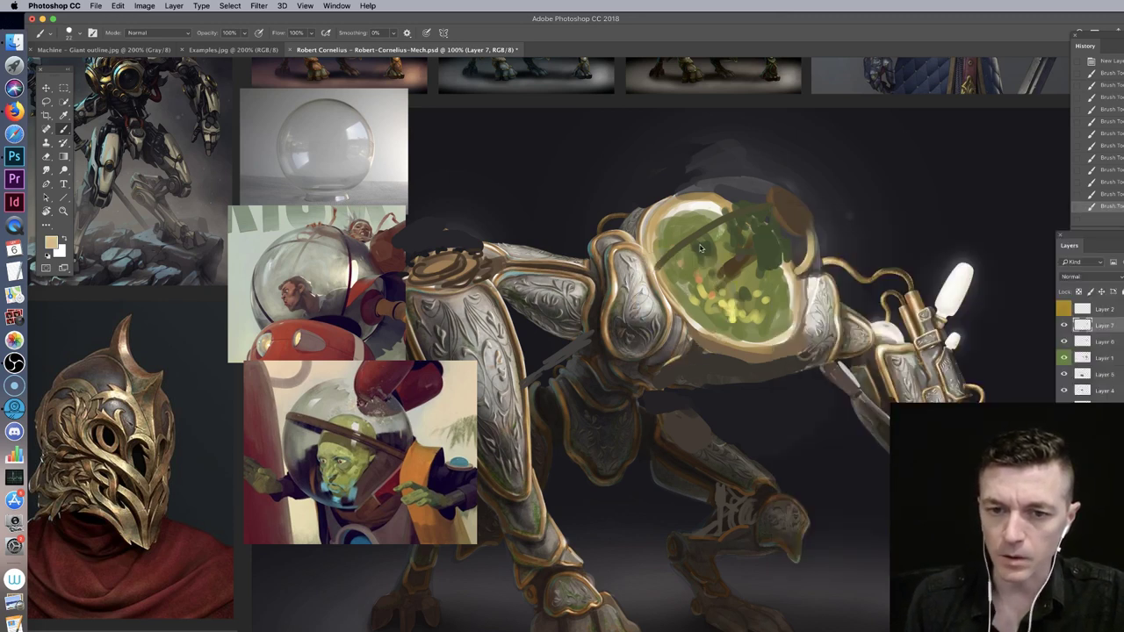
right_click(698, 244)
left_click_drag(757, 266, 740, 255)
key("Return")
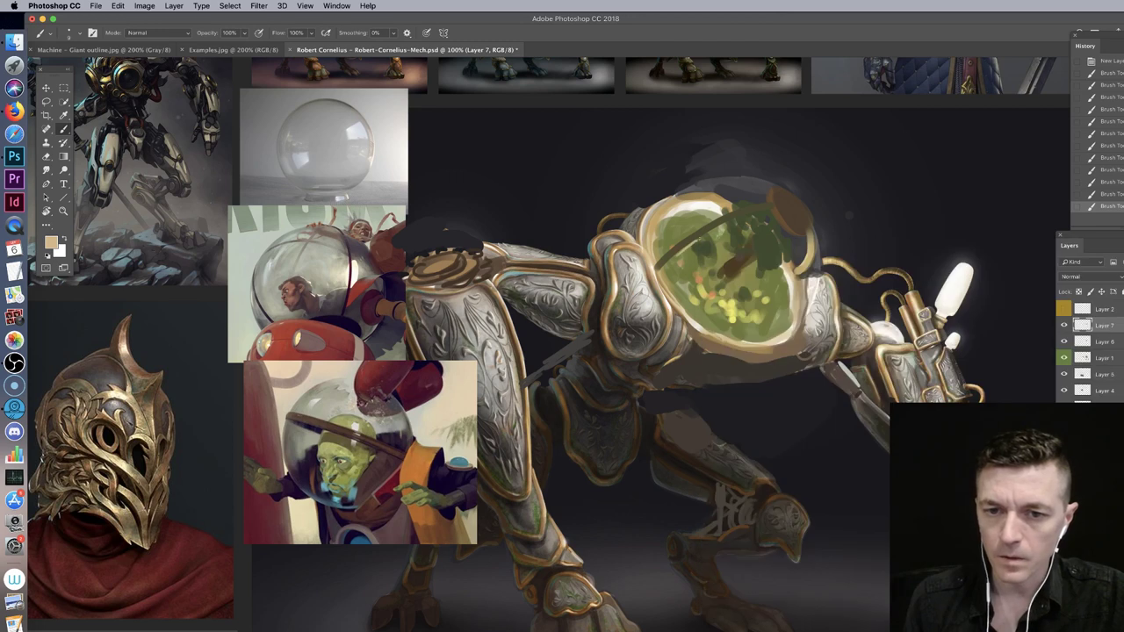
mouse_move(691, 243)
left_mouse_down()
mouse_move(773, 208)
mouse_move(793, 238)
left_mouse_up()
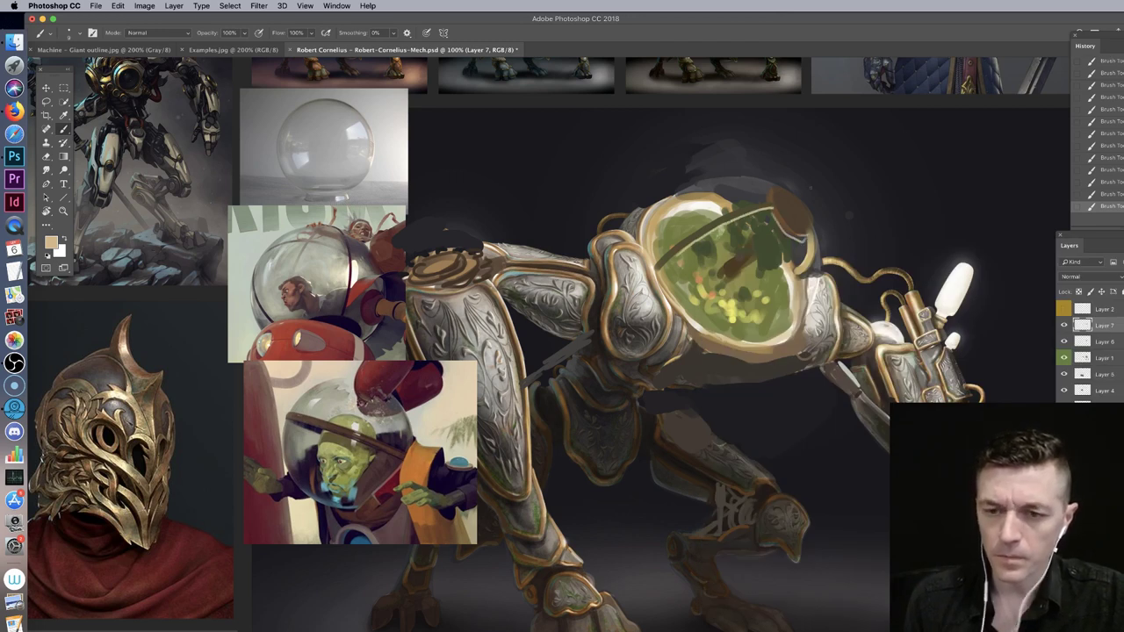
Step: Lock the transparent pixels of Layer 6 and paint light green highlights on the tree's foliage beneath the cap
left_click(1109, 342)
left_click(1079, 293)
right_click(831, 274)
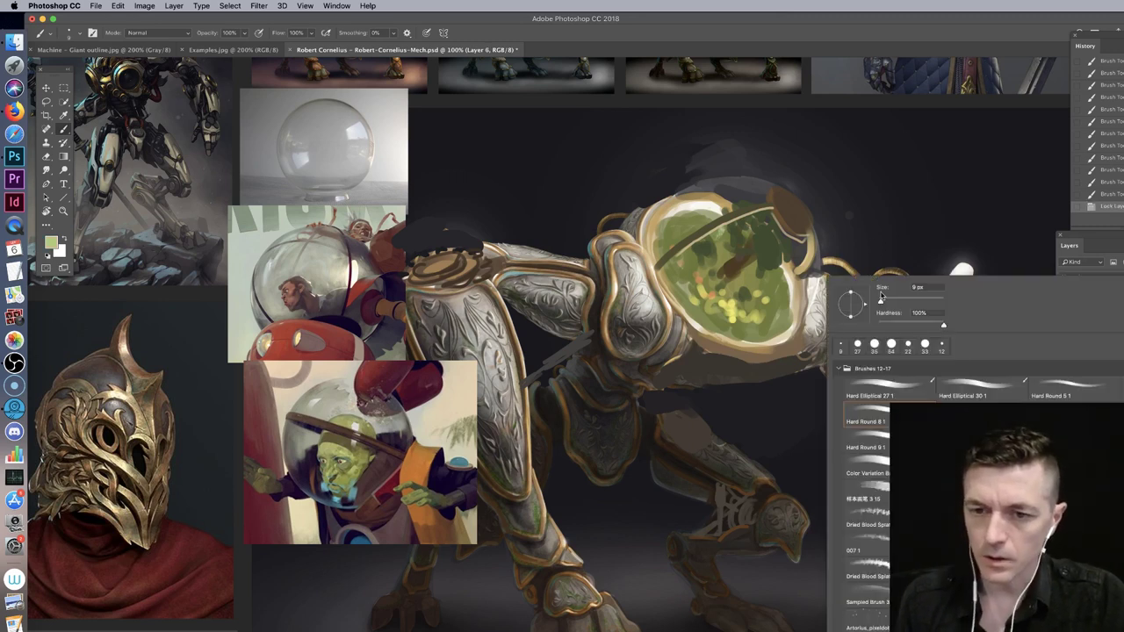
left_click(763, 232)
left_click_drag(769, 219, 770, 237)
mouse_move(776, 220)
left_mouse_down()
mouse_move(777, 237)
mouse_move(765, 219)
left_mouse_up()
mouse_move(759, 215)
left_mouse_down()
mouse_move(750, 223)
mouse_move(790, 241)
left_mouse_up()
left_click(786, 256)
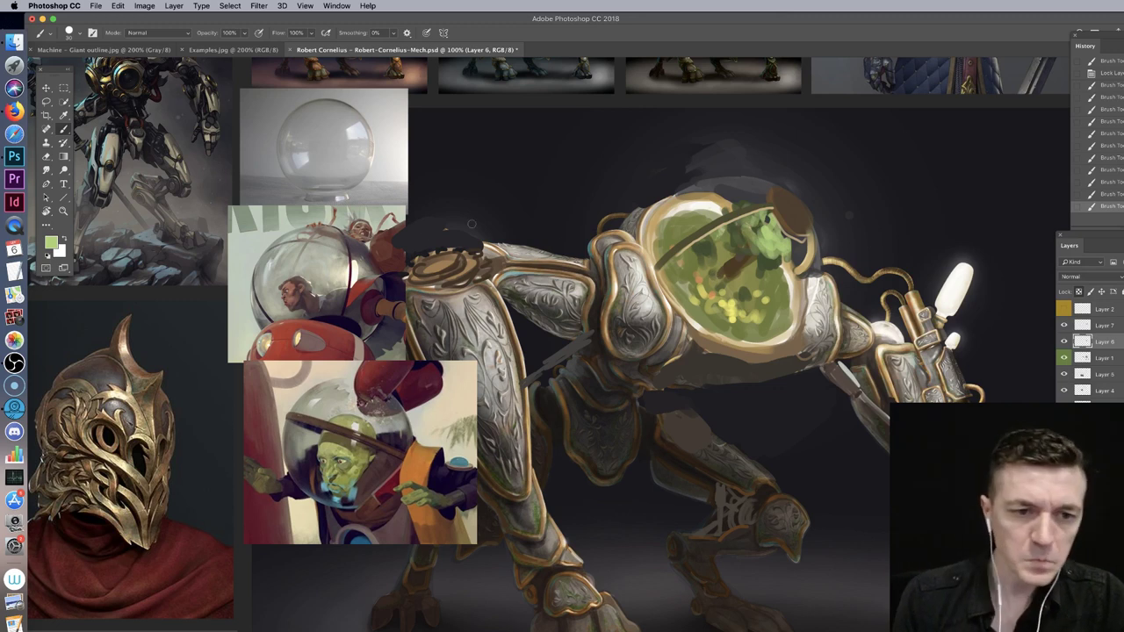
Step: Create a new layer above Layer 7 and set the brush size to 25 px
left_click(1102, 327)
left_click(1066, 327)
left_click(1066, 326)
key("alt+shift+super+n")
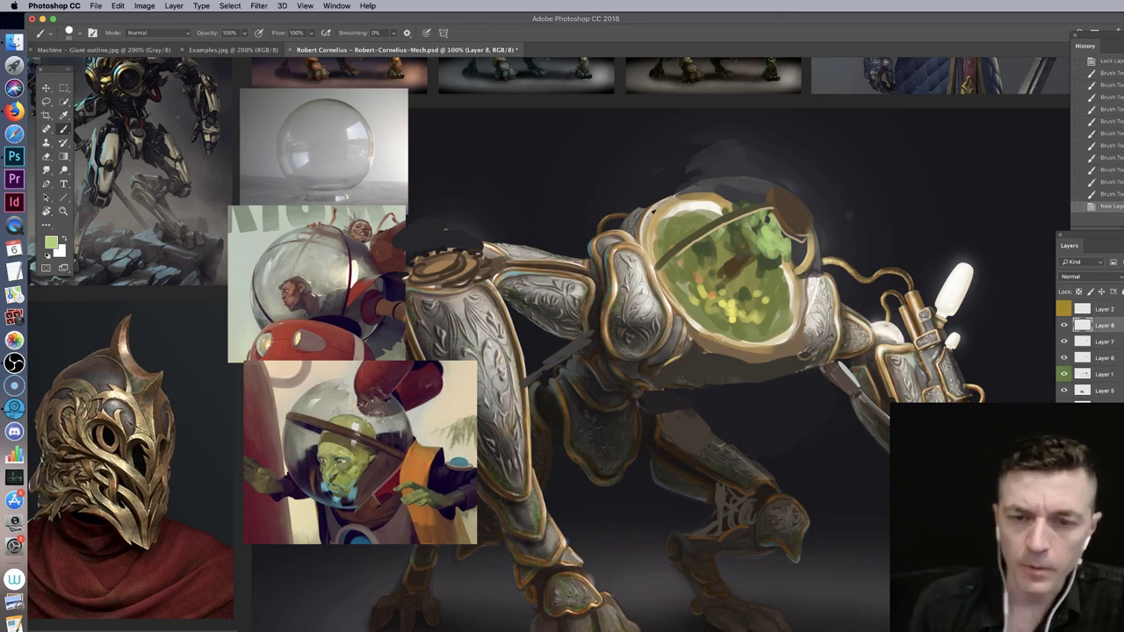
right_click(660, 190)
left_click_drag(727, 242, 734, 242)
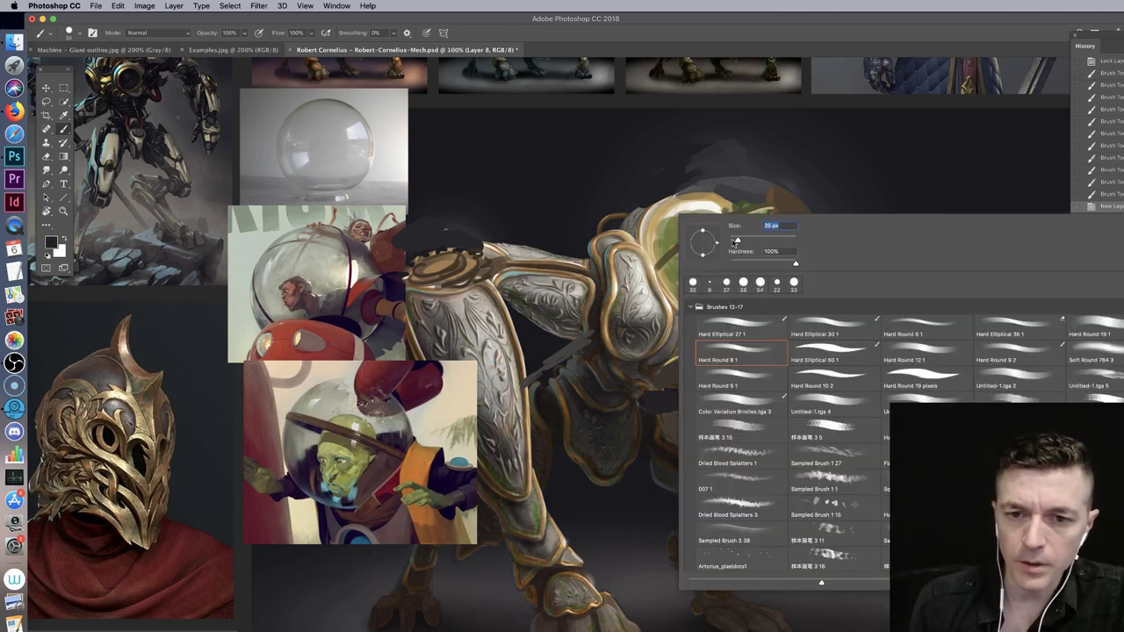
Step: Paint dark and grey glass reflection strokes along the dome's upper edge above the window bar, sampling nearby colours
mouse_move(657, 224)
left_mouse_down()
mouse_move(692, 196)
mouse_move(678, 204)
left_mouse_up()
left_click(671, 206, "alt")
left_click_drag(655, 232, 710, 193)
mouse_move(695, 196)
left_mouse_down()
mouse_move(663, 207)
mouse_move(727, 183)
left_mouse_up()
left_click_drag(659, 197, 715, 181)
left_click(641, 208, "alt")
mouse_move(657, 204)
left_mouse_down()
mouse_move(780, 195)
mouse_move(710, 185)
left_mouse_up()
left_click_drag(700, 188, 721, 183)
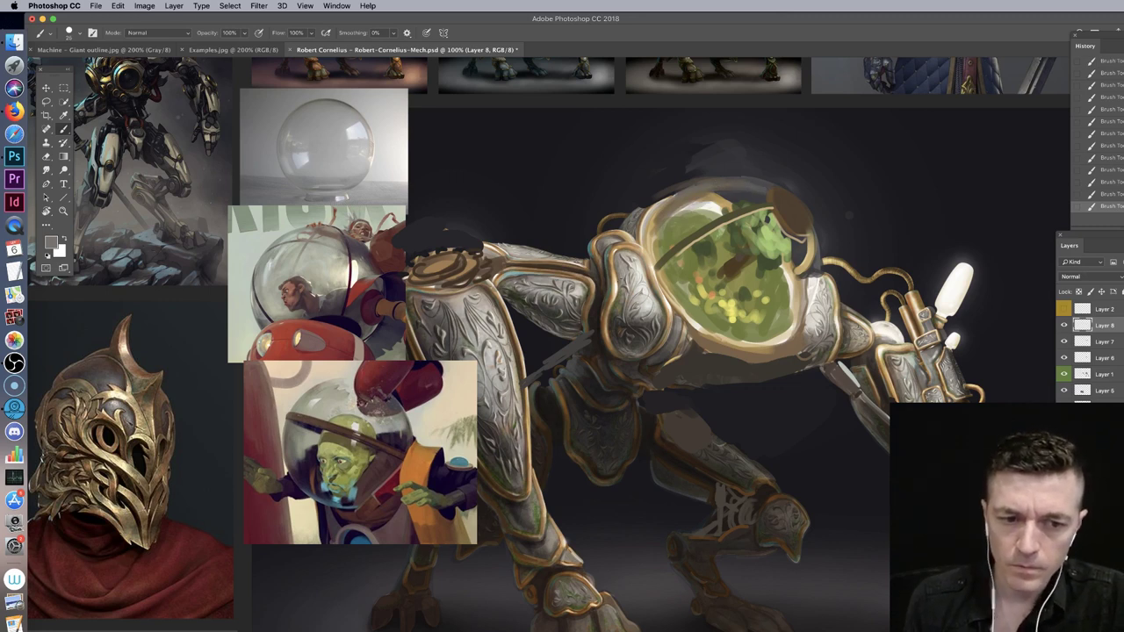
Step: Stroke a sampled colour inside the dome's upper reflection and sample tones from the surrounding glass and rim
left_click(659, 225, "alt")
left_click_drag(675, 214, 712, 205)
left_click(723, 197, "alt")
left_click(735, 195, "alt")
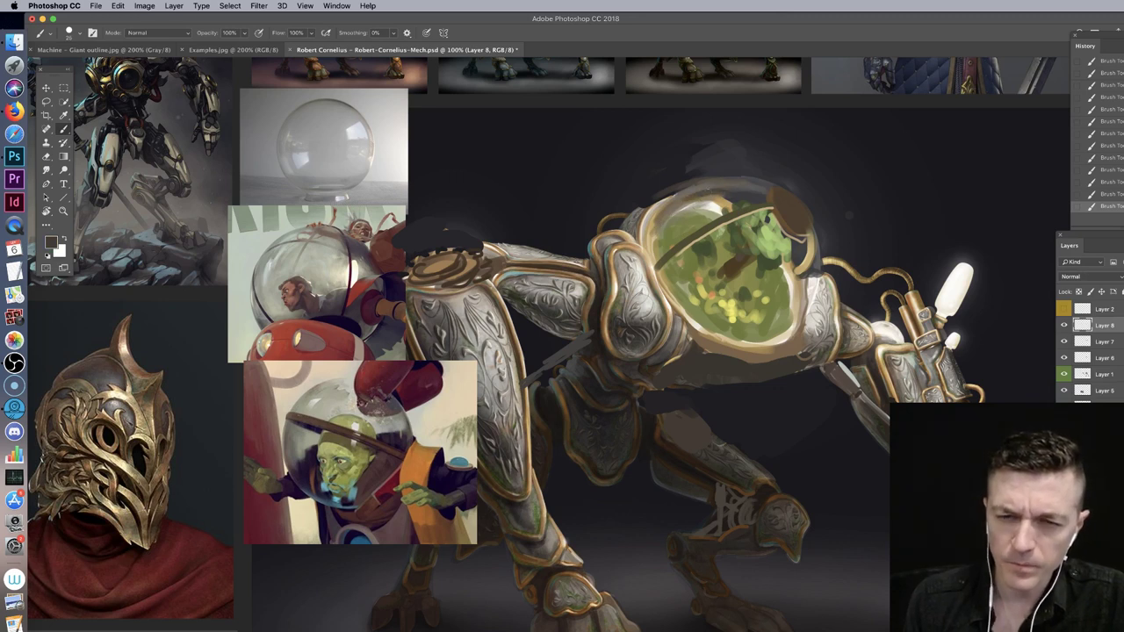
left_click(711, 187, "alt")
left_click(708, 202, "alt")
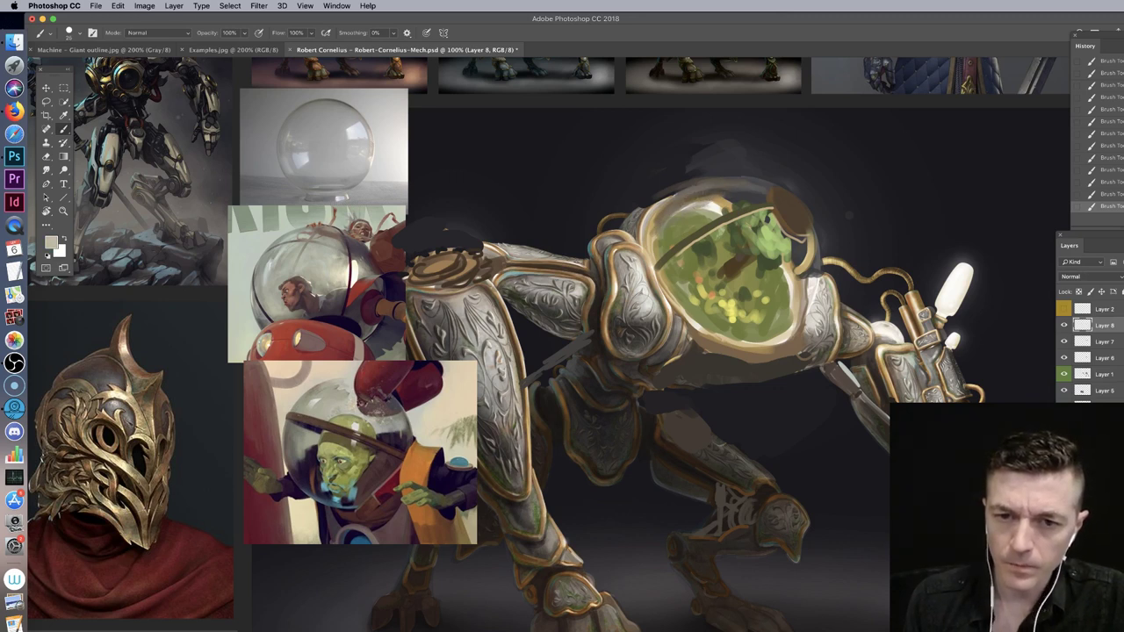
left_click(654, 217, "alt")
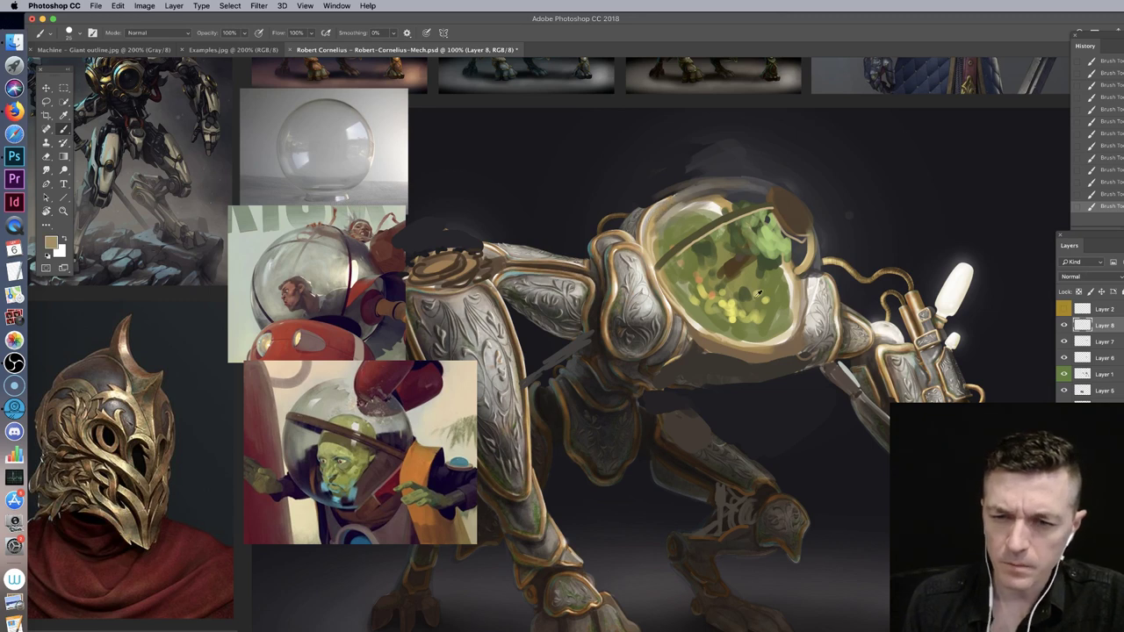
left_click(811, 254, "alt")
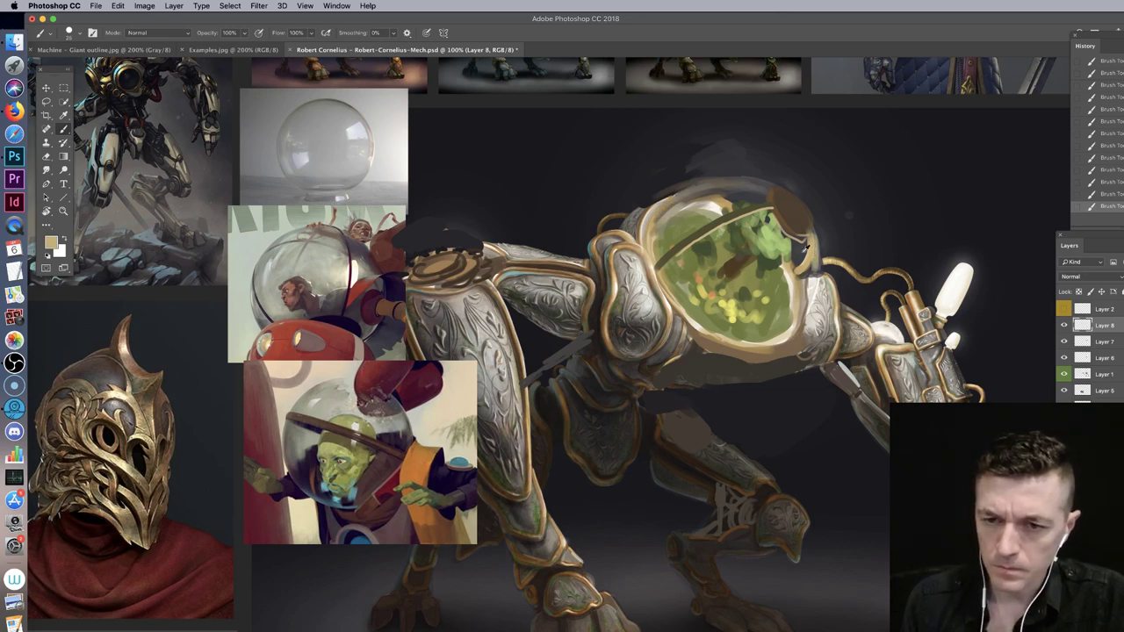
Step: Paint pale grey and tan strokes down the dome's far rim below the cap to form the glass edge
left_click(808, 294, "alt")
left_click_drag(810, 285, 809, 256)
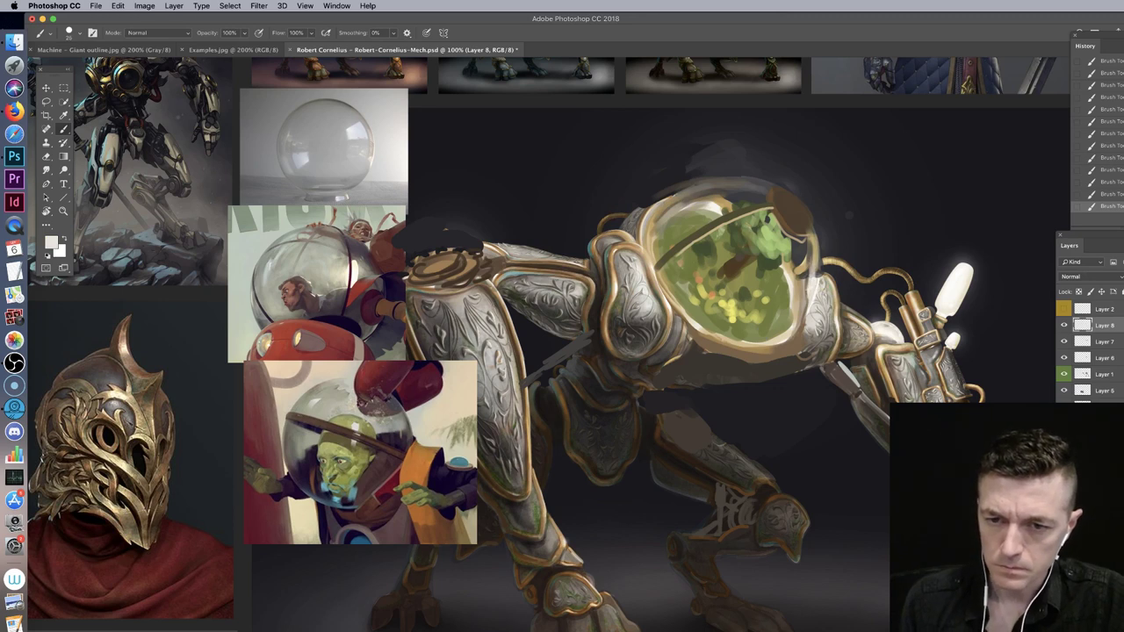
left_click(805, 295, "alt")
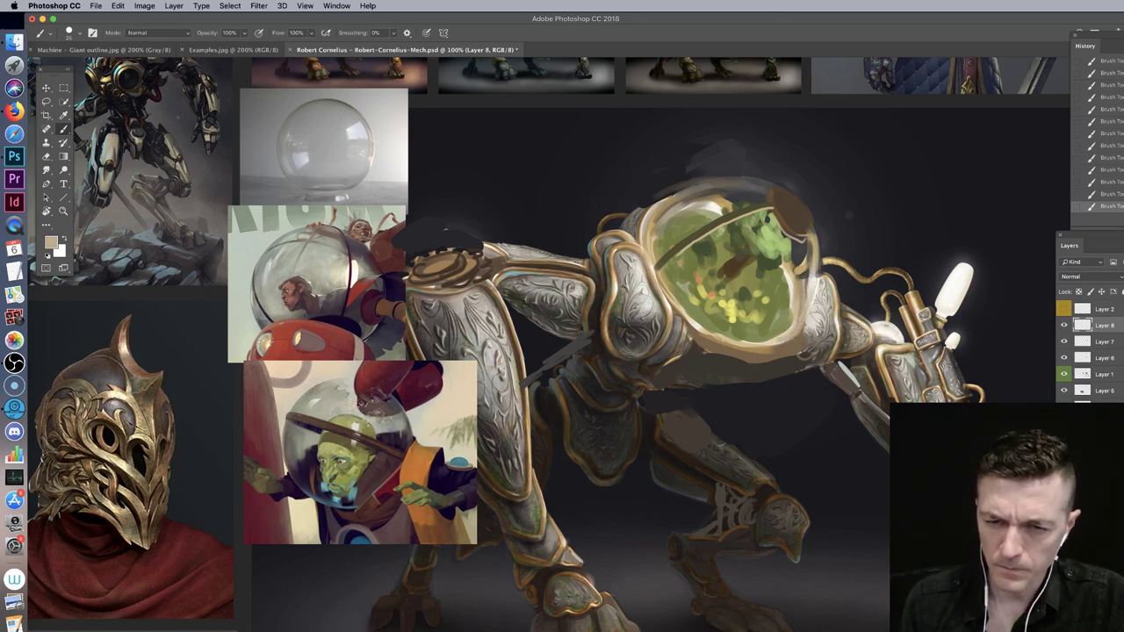
left_click_drag(817, 279, 805, 327)
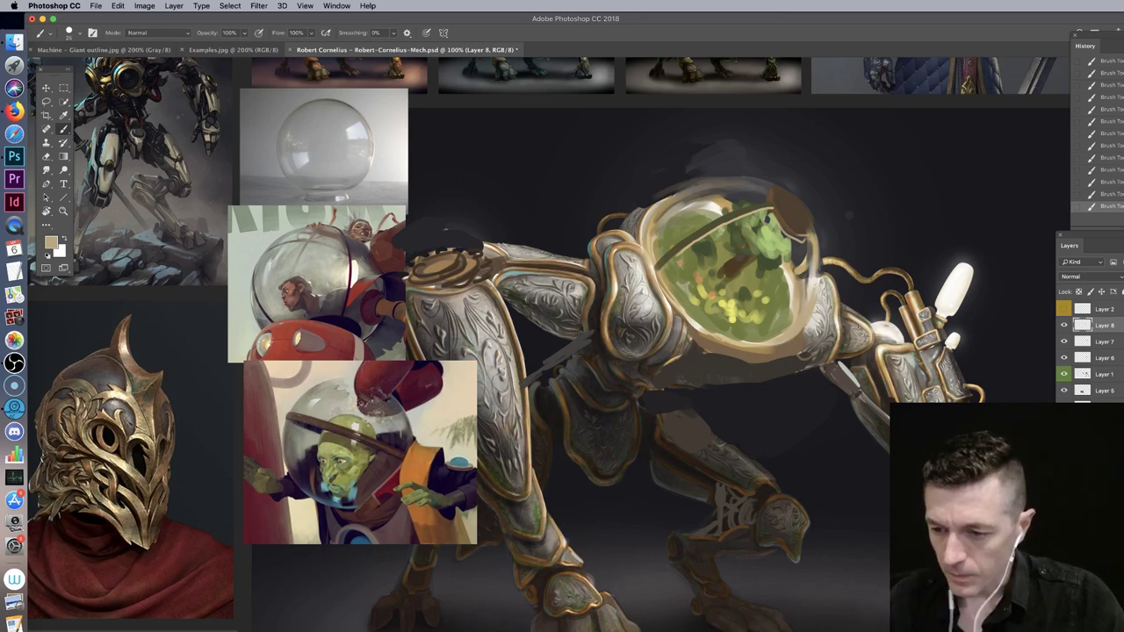
Step: Switch to Firefox to check the live stream's status page, and return to the Photoshop painting
key("super+Tab")
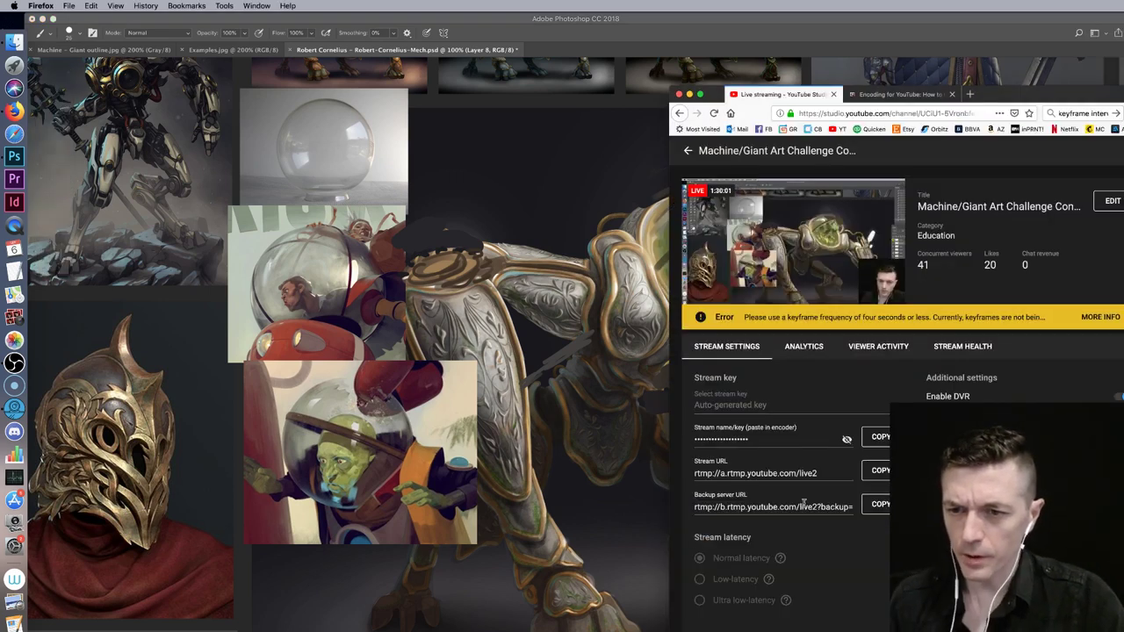
key("super+Tab")
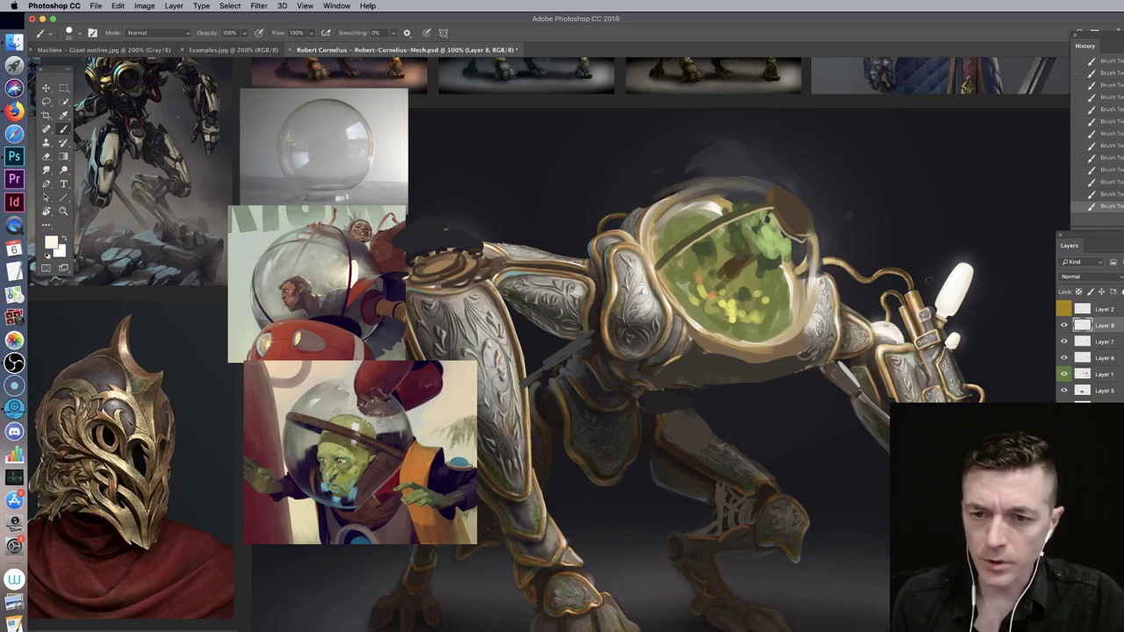
Step: Paint a bright near-white highlight down the dome's far glass rim with a 20 px brush
right_click(817, 280)
left_click_drag(874, 306, 872, 306)
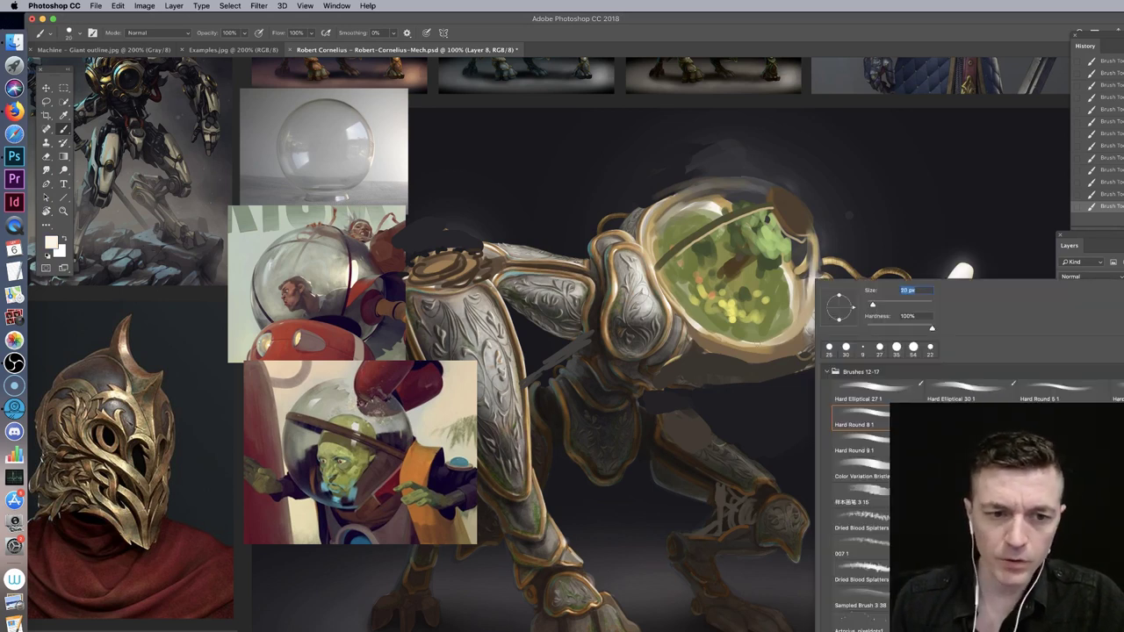
key("Return")
left_click_drag(819, 258, 818, 277)
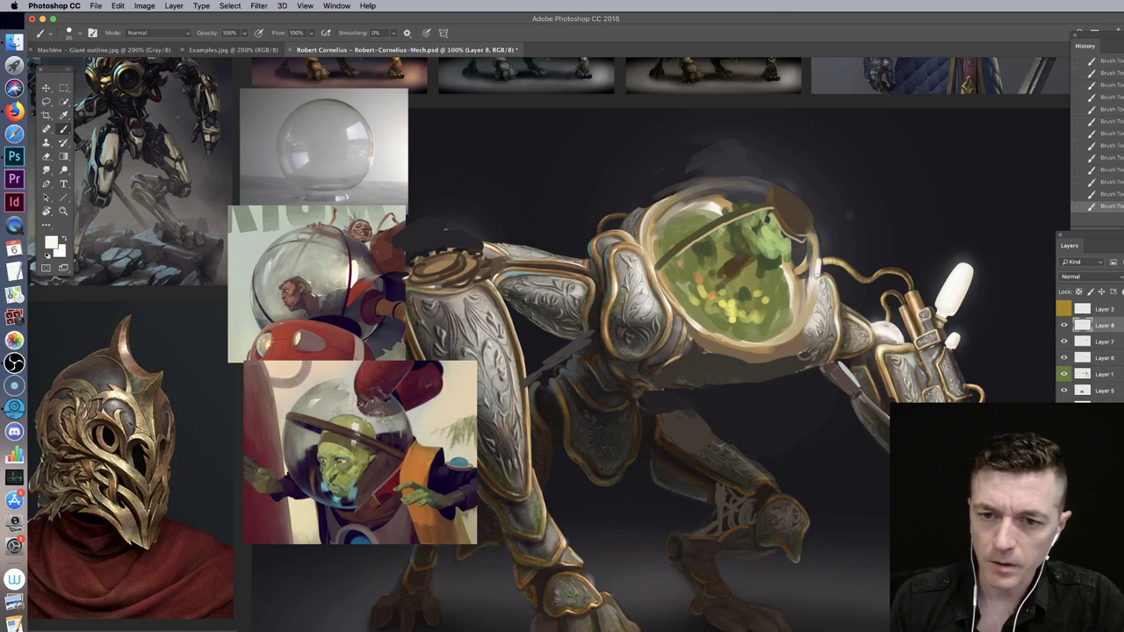
mouse_move(822, 239)
left_mouse_down()
mouse_move(818, 289)
mouse_move(798, 321)
left_mouse_up()
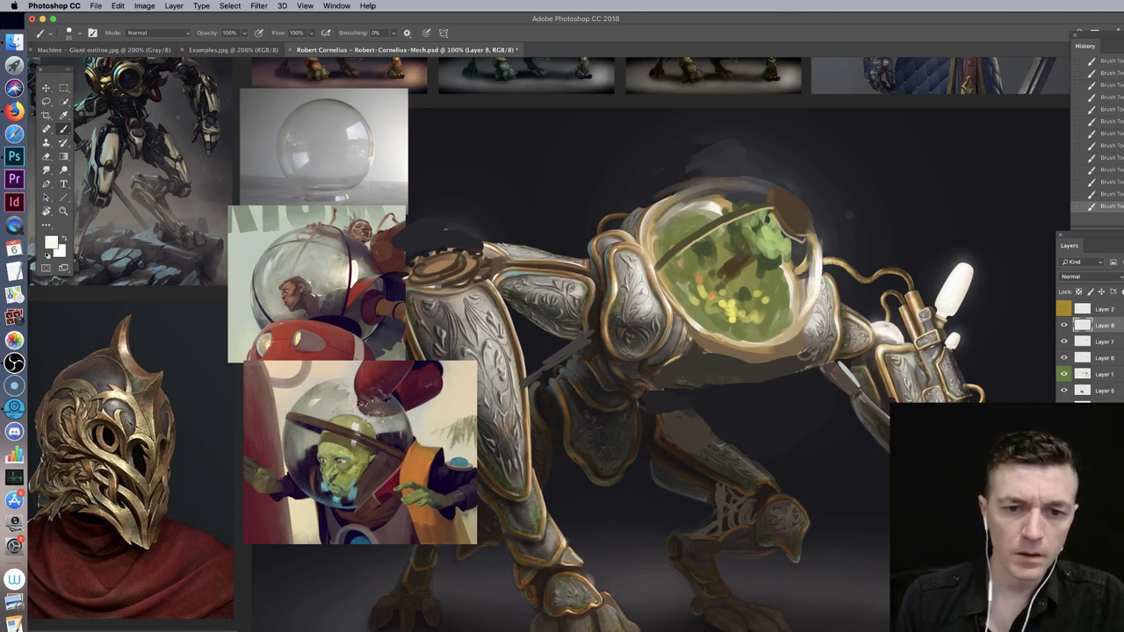
Step: Dab white glints onto the glass at the lower end of the window bar
right_click(708, 249)
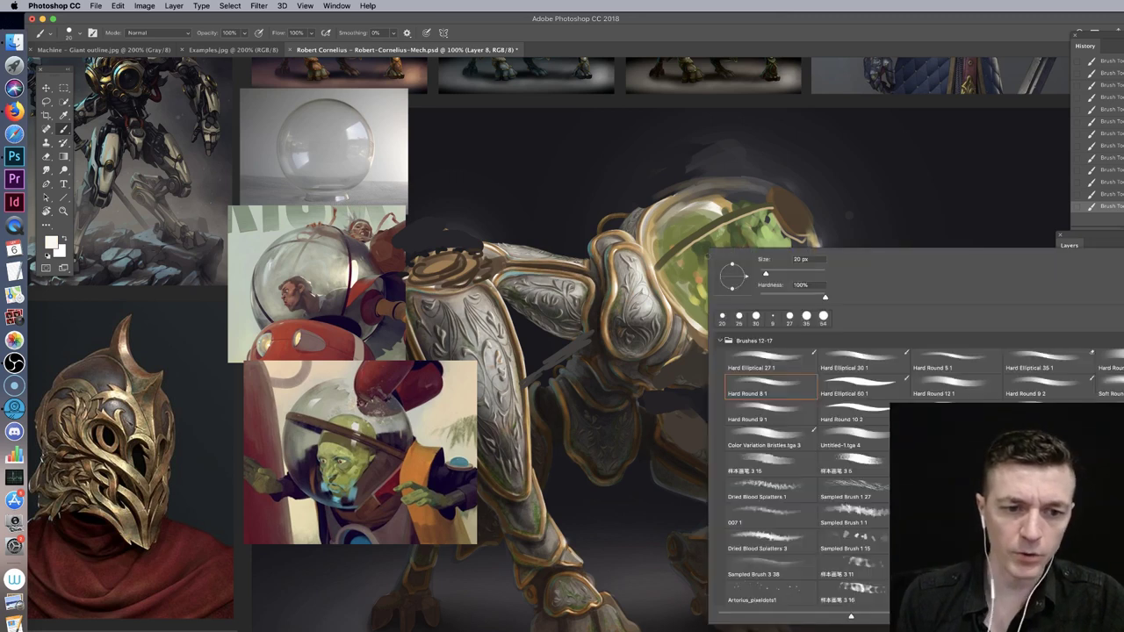
left_click(673, 235)
mouse_move(666, 240)
left_mouse_down()
mouse_move(701, 223)
mouse_move(657, 250)
left_mouse_up()
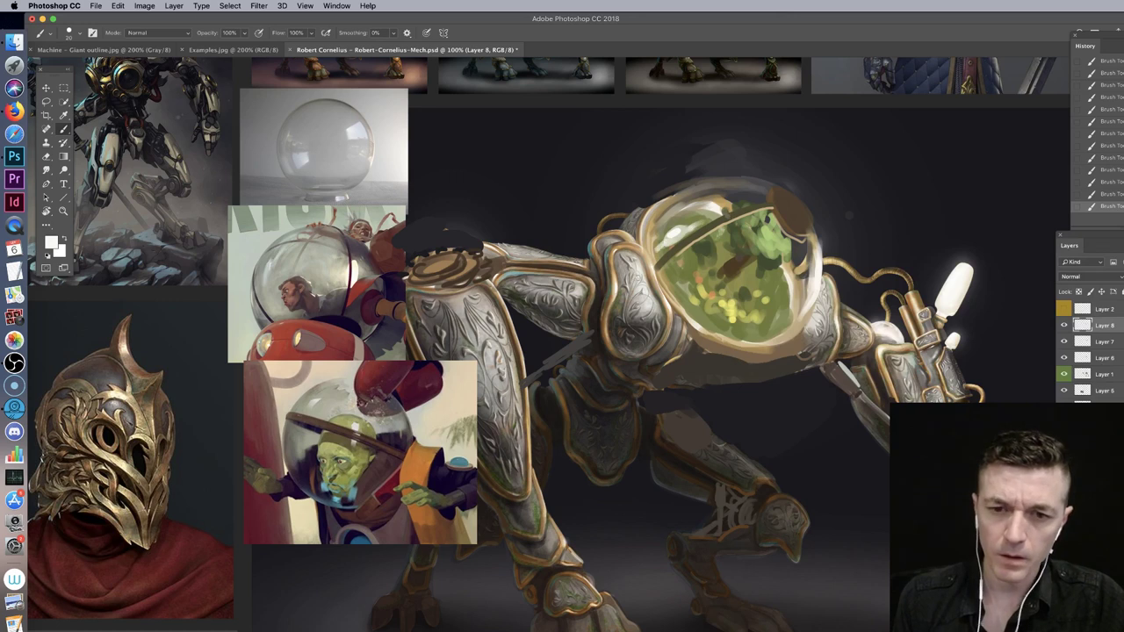
right_click(736, 269)
key("Escape")
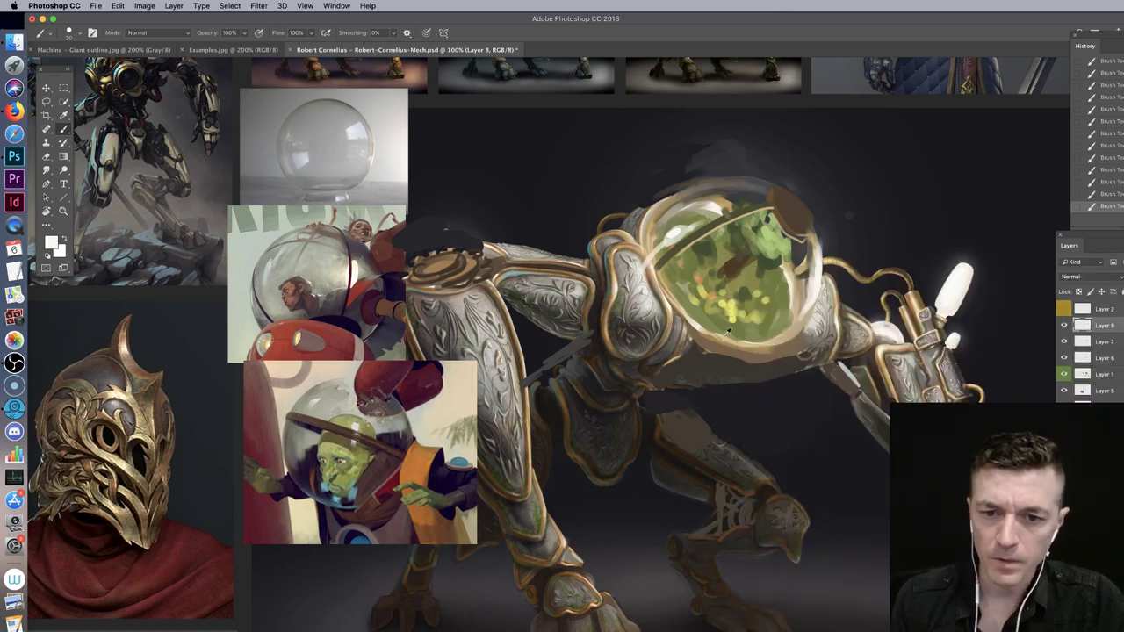
Step: Paint an olive reflected-light stroke along the terrarium's lower inner edge, using colour sampled from the base
left_click(783, 337, "alt")
mouse_move(706, 318)
left_mouse_down()
mouse_move(750, 335)
mouse_move(803, 310)
left_mouse_up()
left_click(782, 326, "alt")
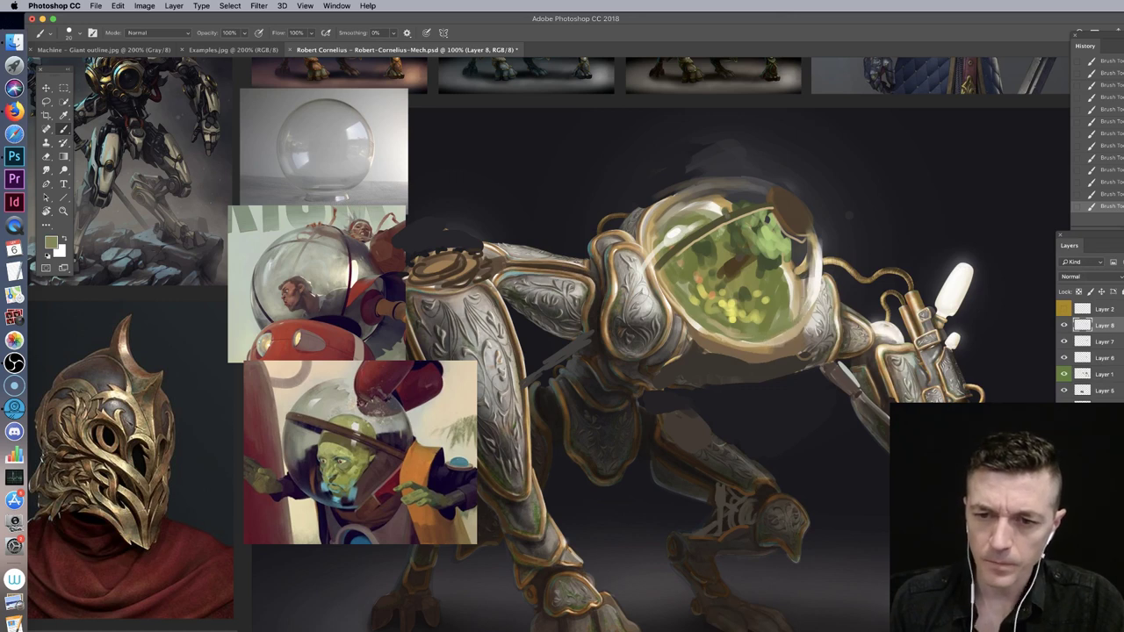
Step: Set the Smudge tool to 73% strength with a hard round tip and blend the highlights along the dome's upper edge
key("r")
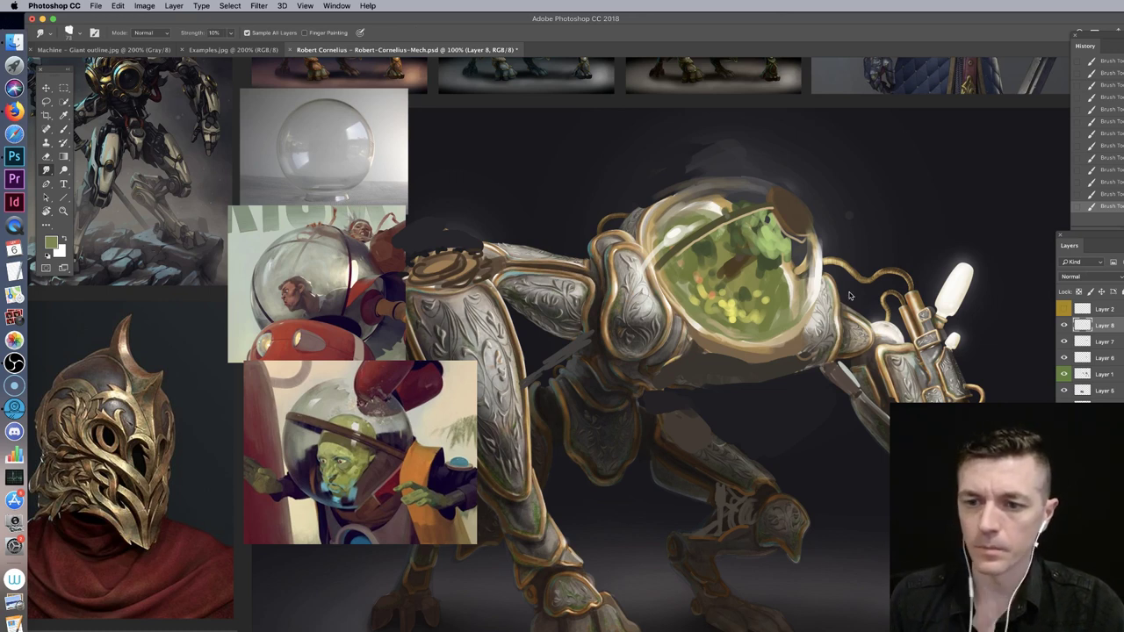
right_click(915, 382)
left_click(903, 429)
left_click(897, 318)
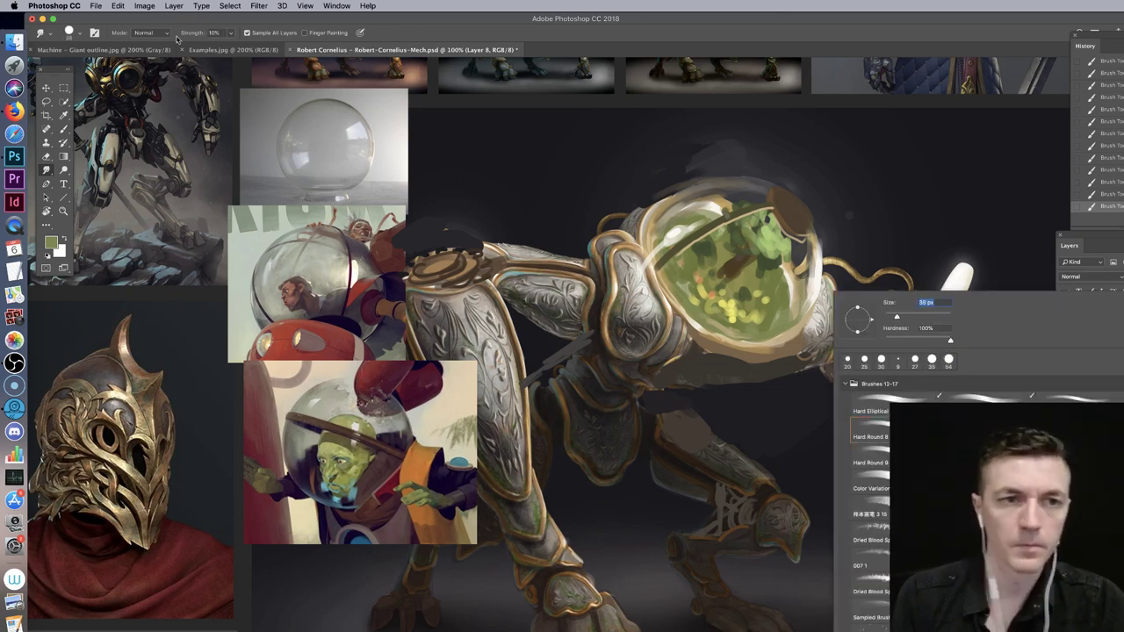
left_click(231, 33)
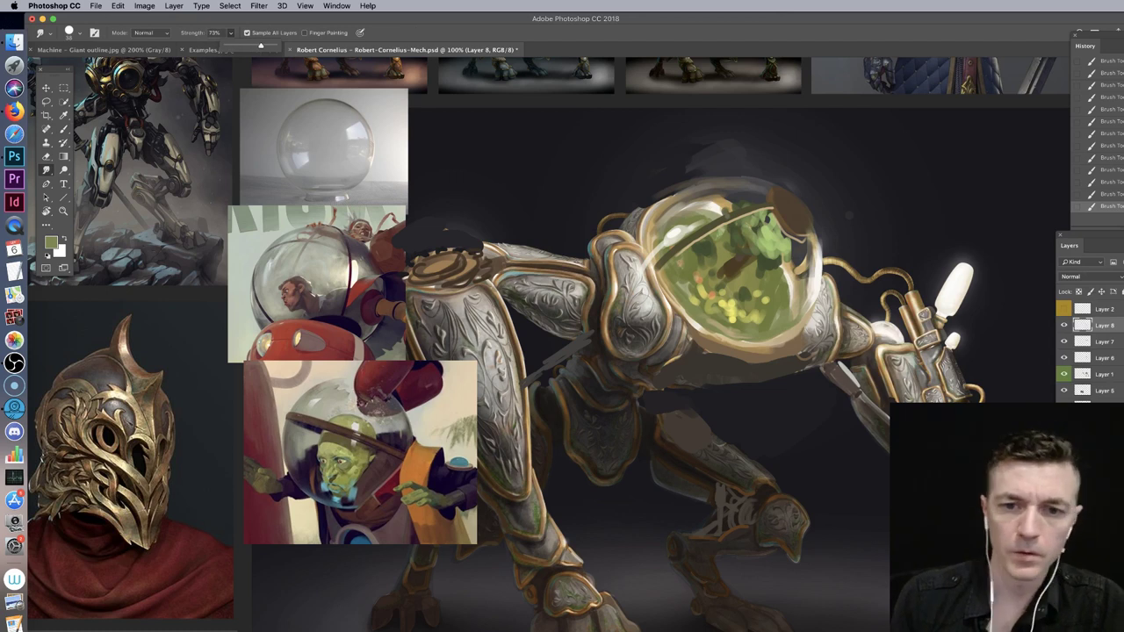
left_click(693, 195)
left_click_drag(702, 194, 727, 194)
mouse_move(716, 194)
left_mouse_down()
mouse_move(743, 196)
mouse_move(739, 178)
left_mouse_up()
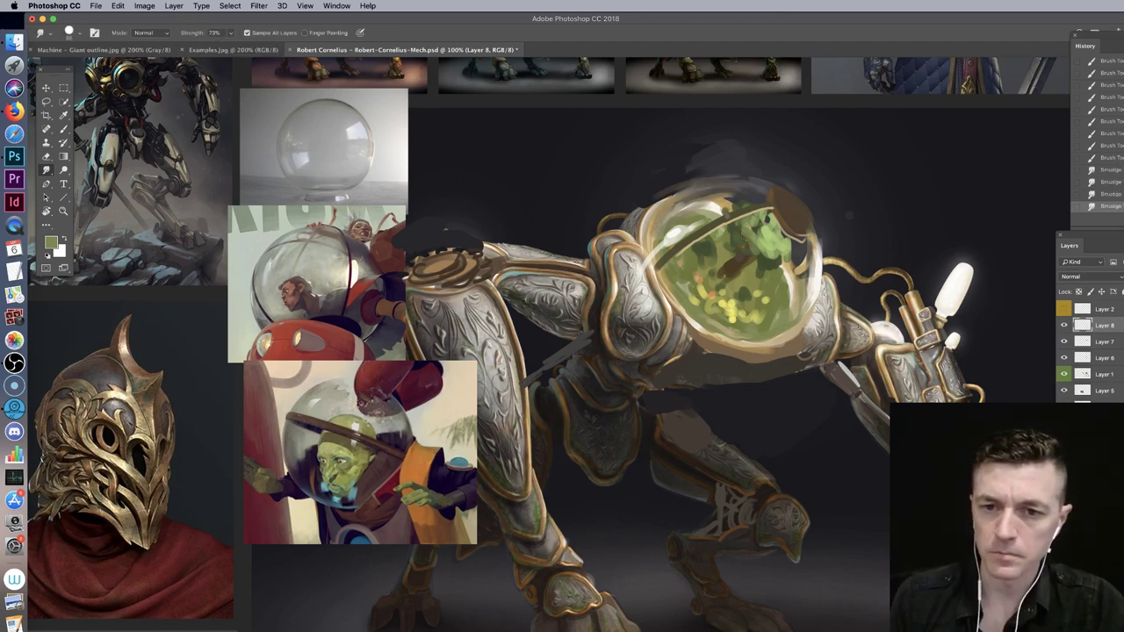
Step: Smudge the white highlight on the dome's far rim down into the green interior
left_click_drag(802, 274, 798, 284)
left_click_drag(795, 300, 790, 316)
left_click_drag(798, 311, 788, 322)
left_click_drag(794, 315, 783, 326)
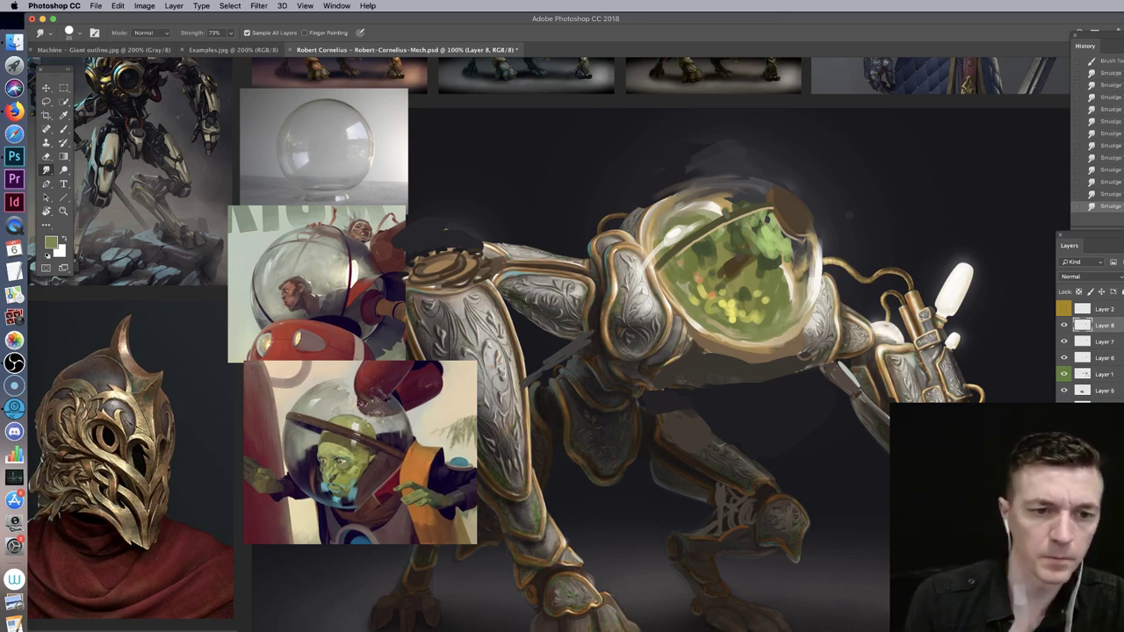
Step: Paint muted grey-green brush strokes over the yellow flowers and foliage in the terrarium's lower interior, using pale tones sampled from the canvas
left_click(63, 130)
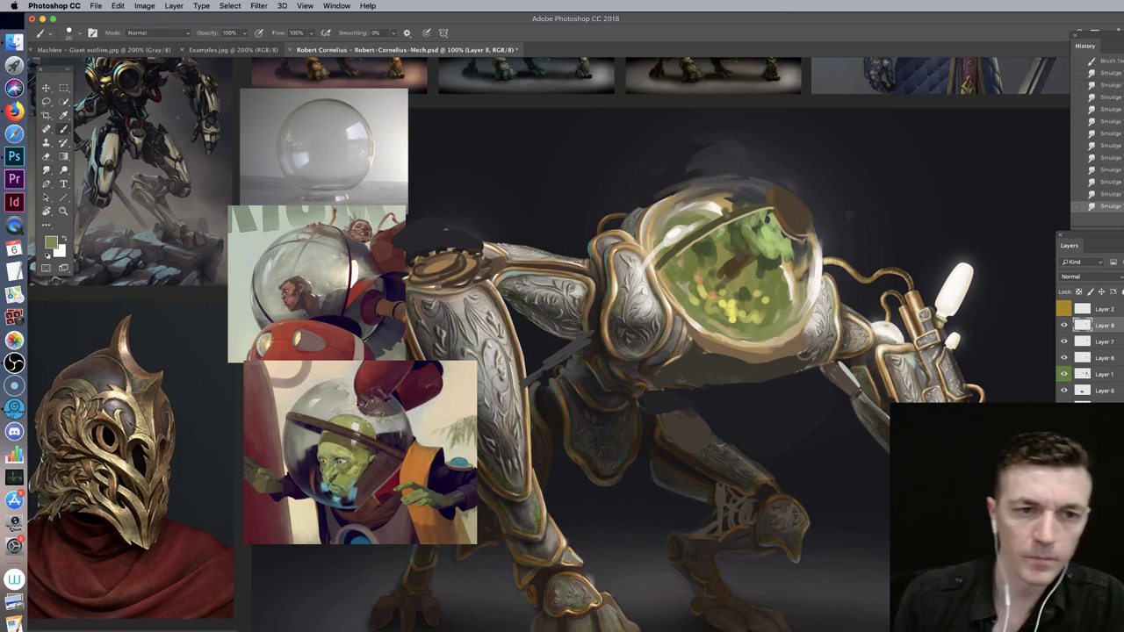
left_click(781, 204, "alt")
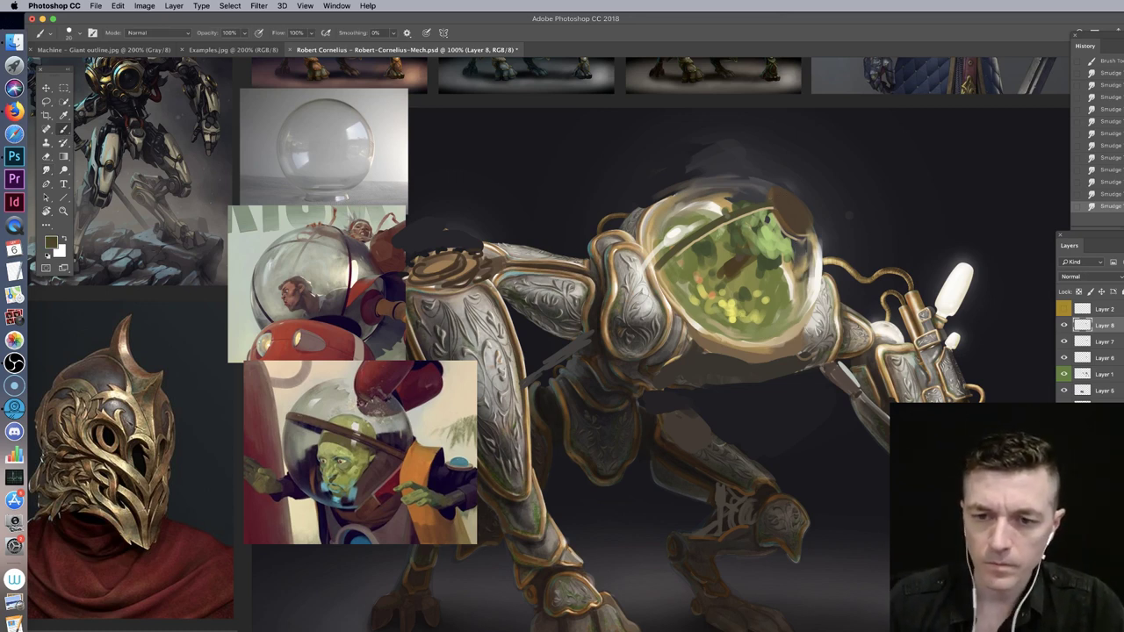
left_click(788, 335, "alt")
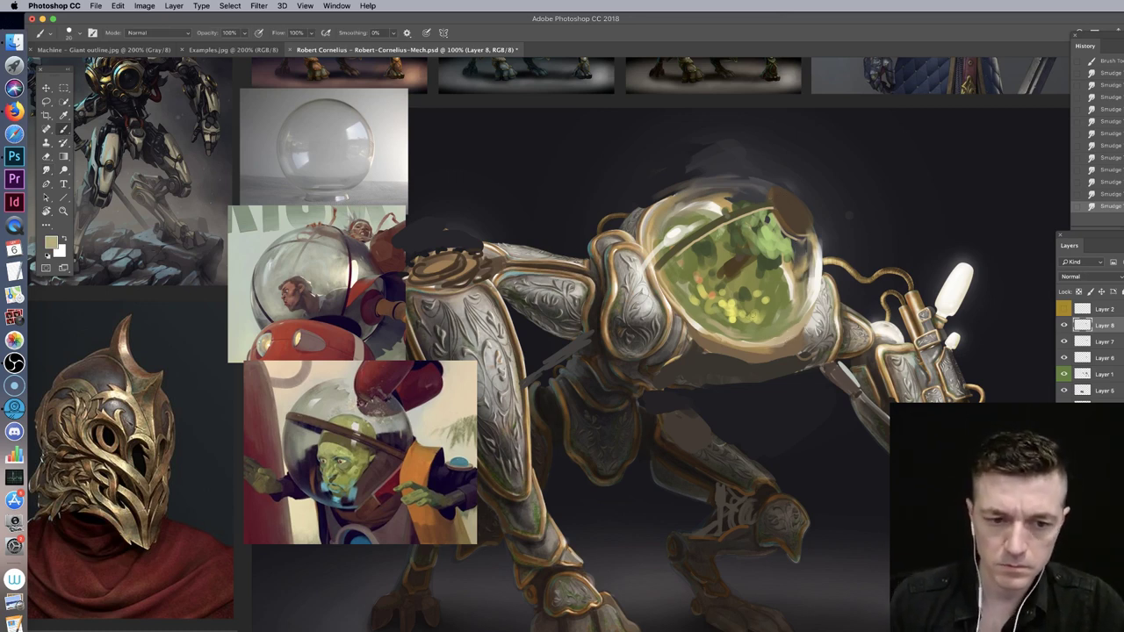
right_click(768, 303)
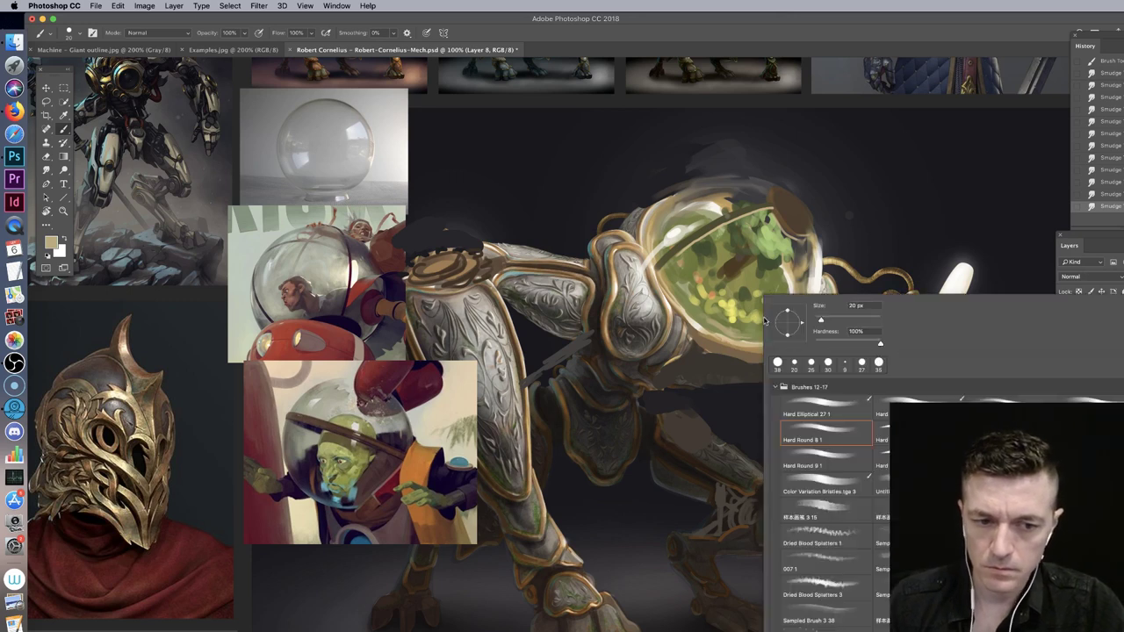
left_click(314, 379)
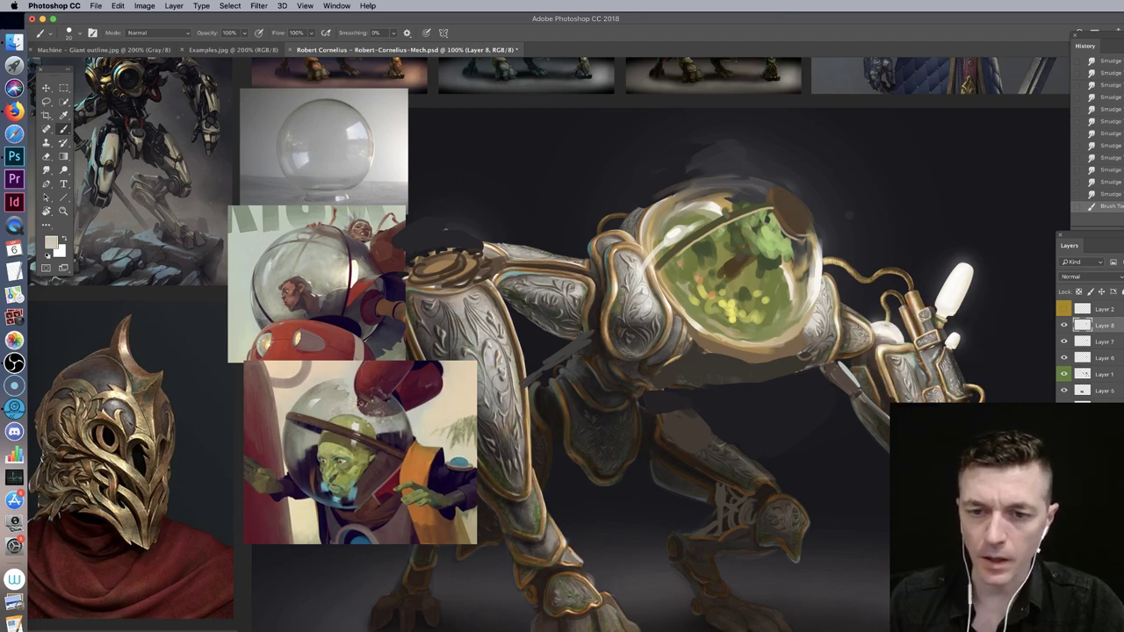
mouse_move(761, 314)
left_mouse_down()
mouse_move(726, 318)
mouse_move(701, 262)
mouse_move(689, 283)
mouse_move(696, 303)
left_mouse_up()
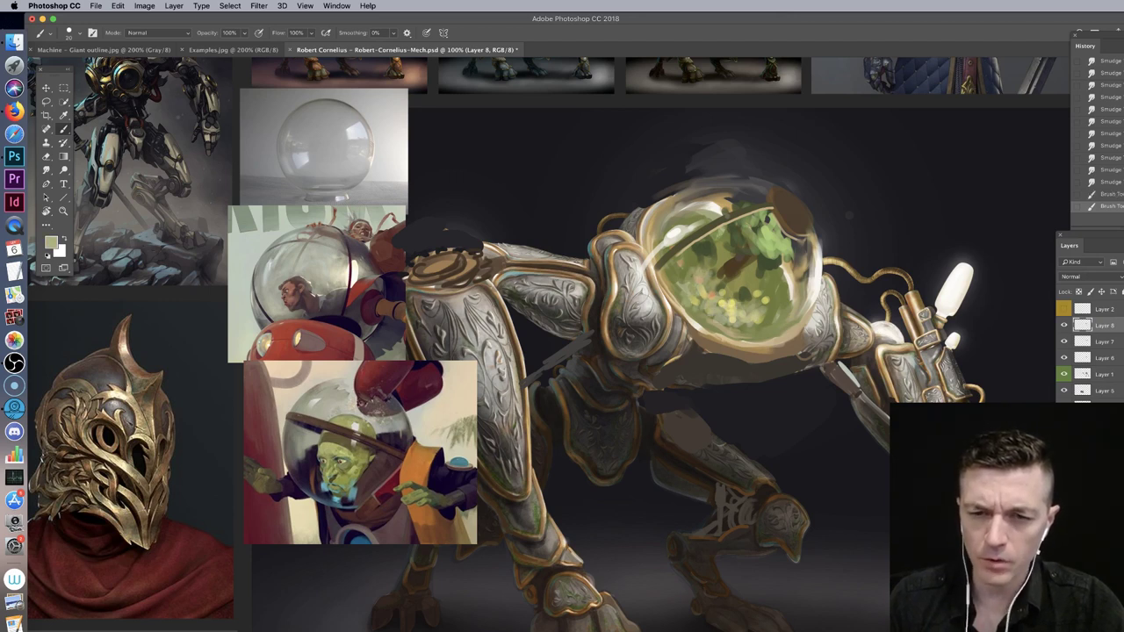
left_click(743, 313)
left_click(752, 318)
left_click(761, 321)
left_click_drag(778, 302, 769, 331)
left_click_drag(781, 325, 776, 338)
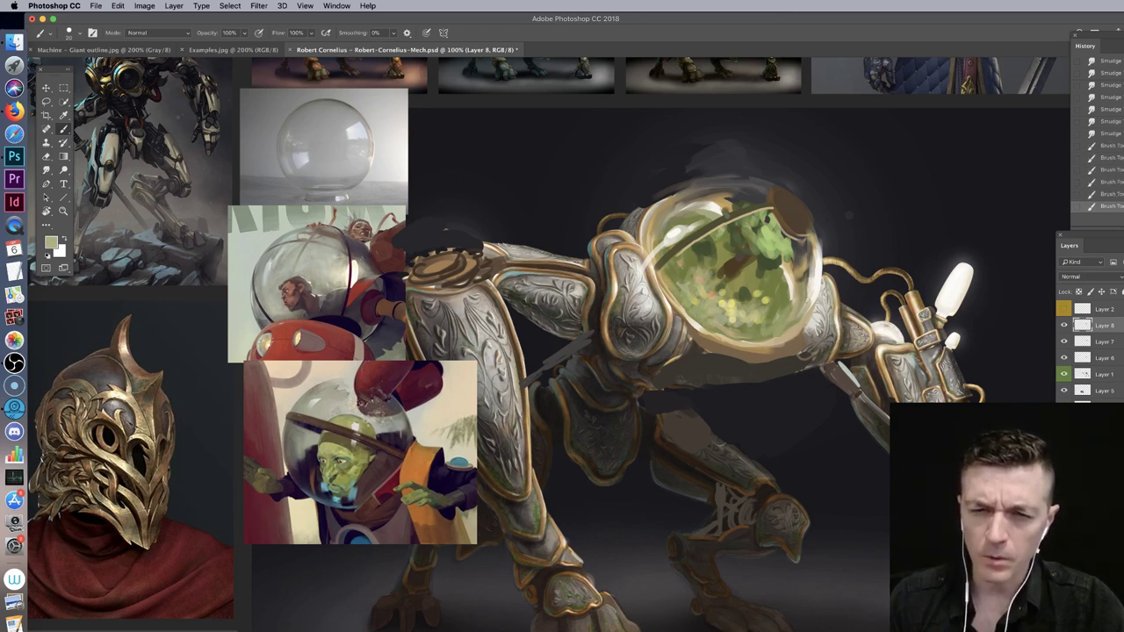
Step: Reduce the brush size and refine the dome's upper rim with thin strokes in sampled cream and dark background tones
right_click(849, 215)
left_click_drag(839, 209, 835, 209)
left_click(796, 127)
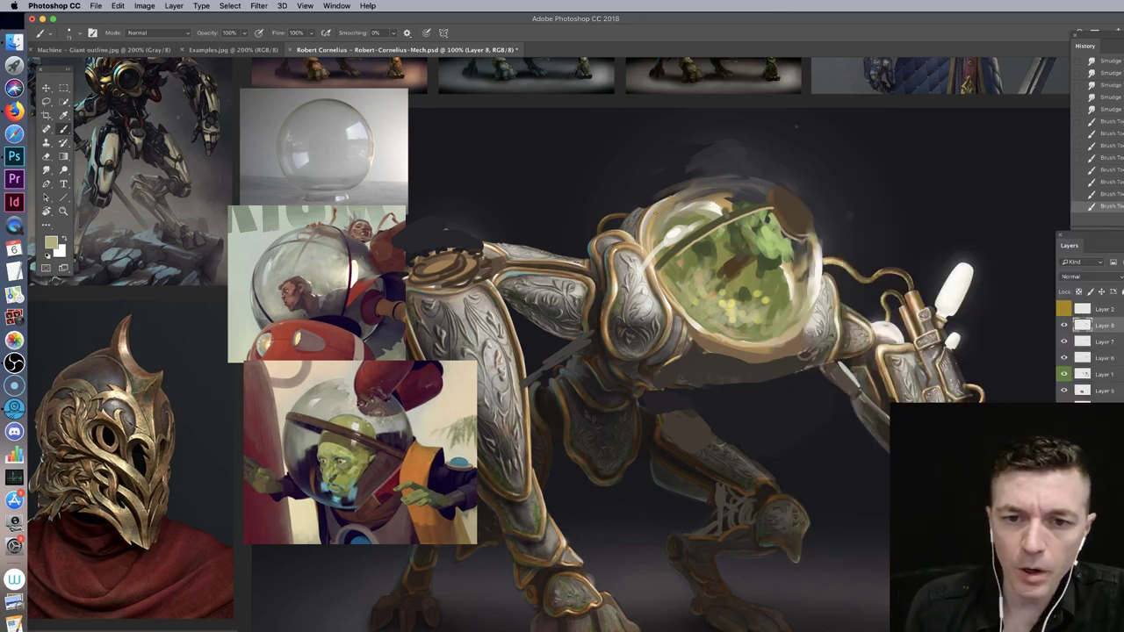
left_click(649, 215, "alt")
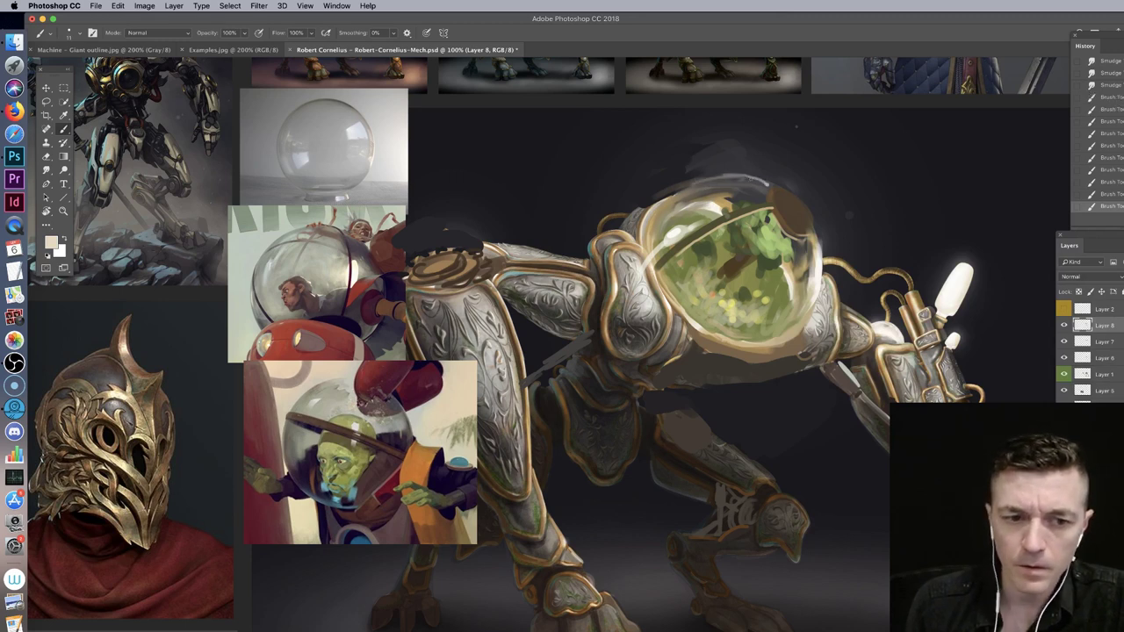
left_click_drag(742, 175, 760, 181)
left_click(679, 145, "alt")
left_click_drag(729, 176, 759, 181)
left_click_drag(667, 203, 718, 188)
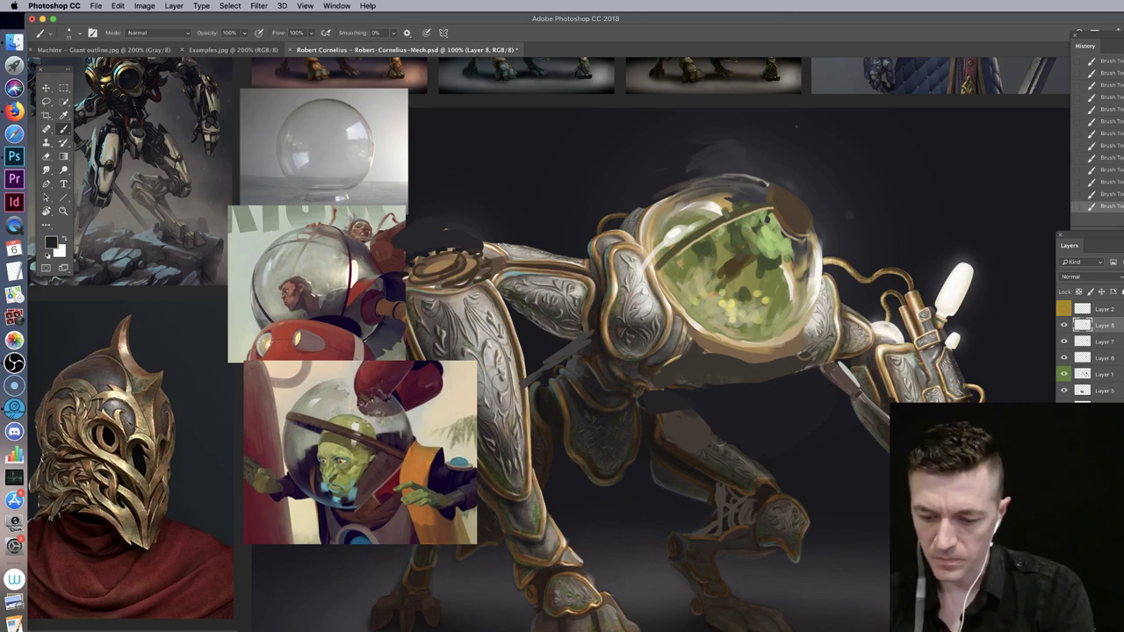
Step: Compare the mech with and without Layer 8, and close the document without saving
scroll(768, 240, "down", 2)
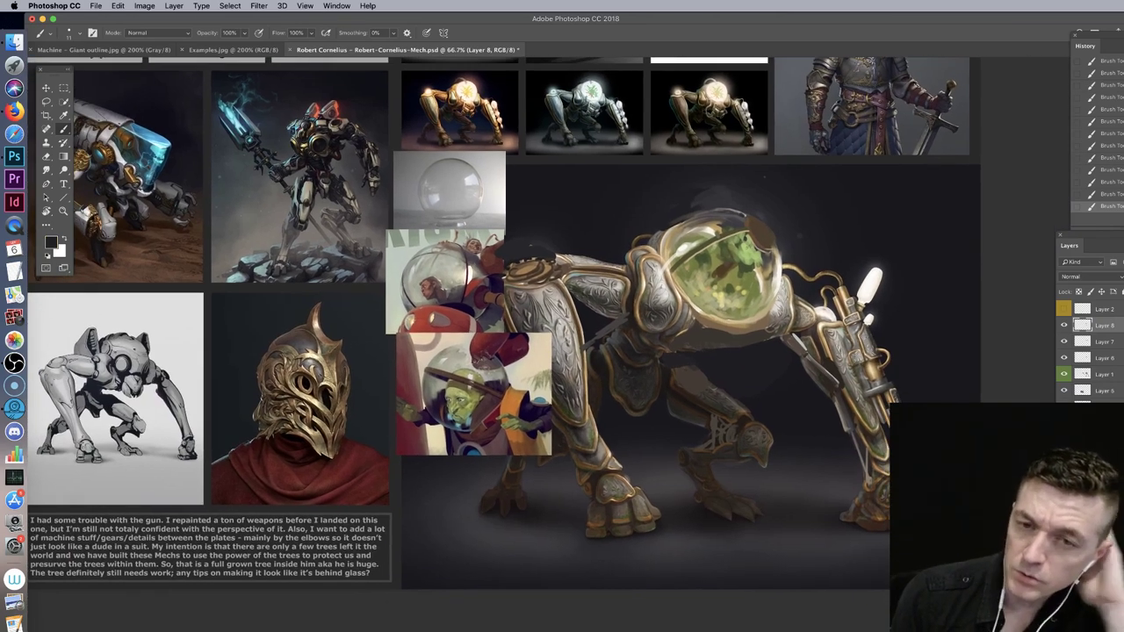
left_click(1065, 325)
left_click(1066, 327)
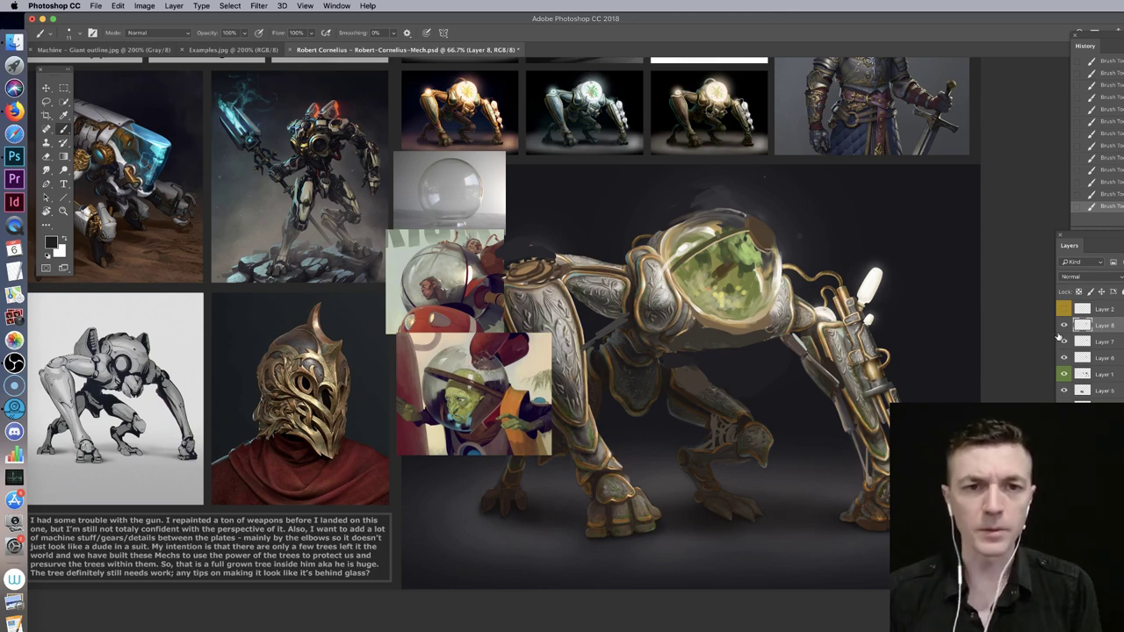
key("super+w")
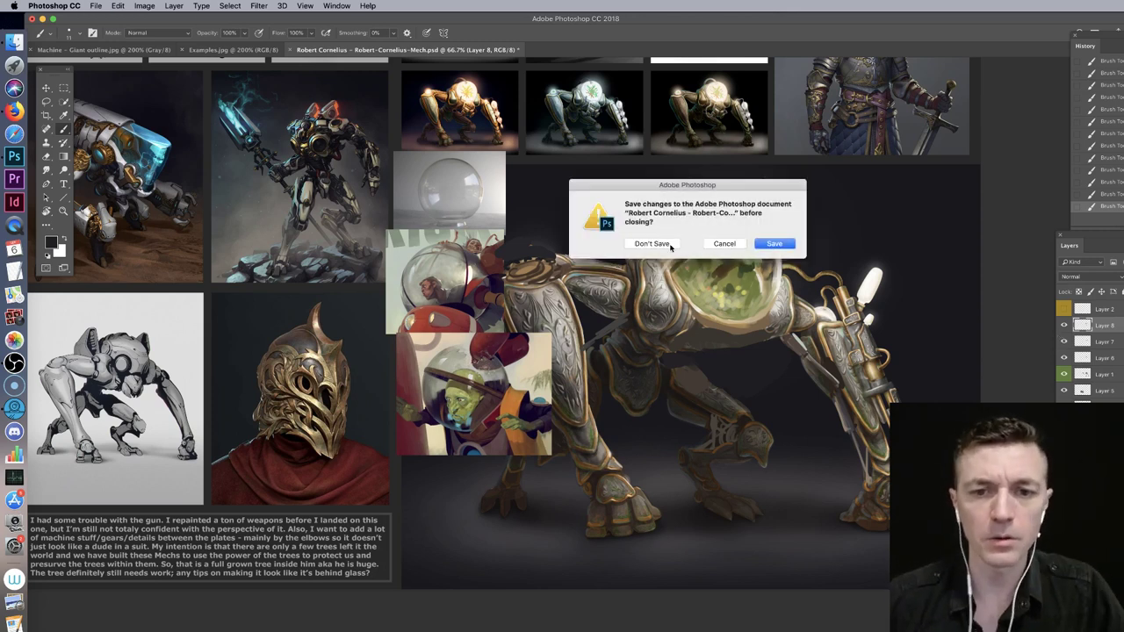
left_click(671, 244)
Step: Switch to Finder and open the medieval chariot robot submission from the Machine & Giant CONCEPTS folder in Photoshop
left_click(15, 41)
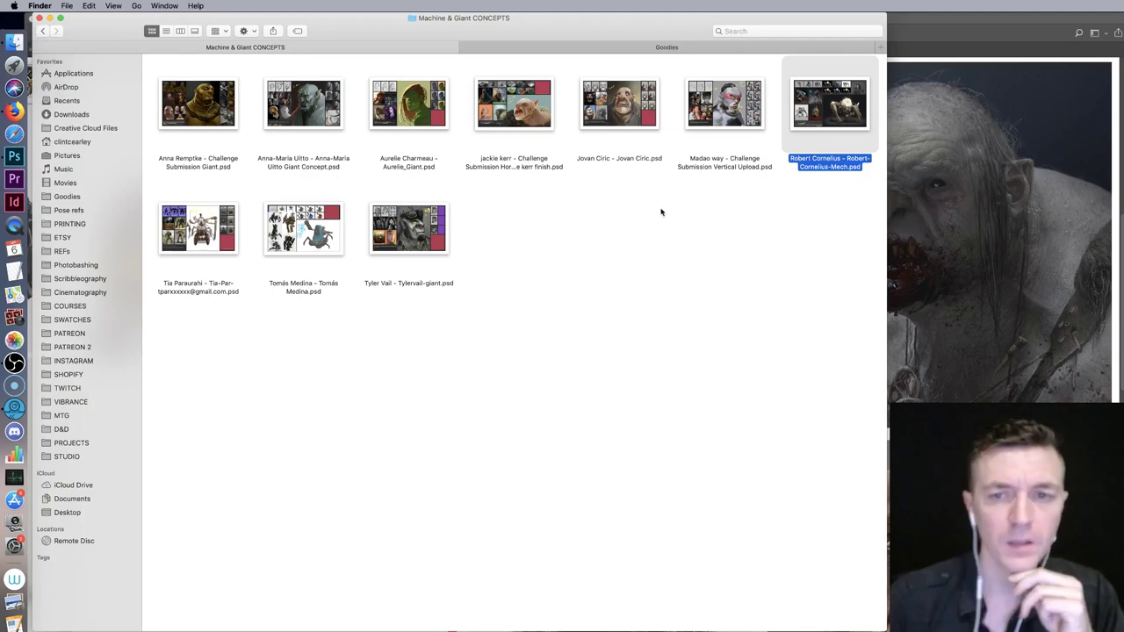
left_click(188, 239)
right_click(188, 237)
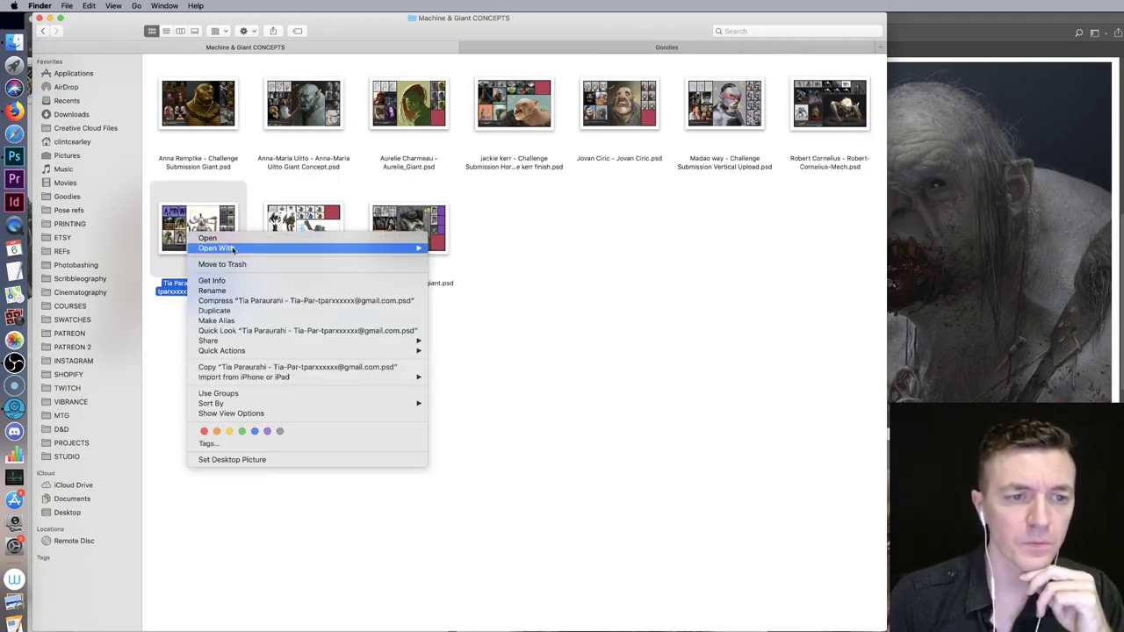
mouse_move(261, 250)
left_click(474, 250)
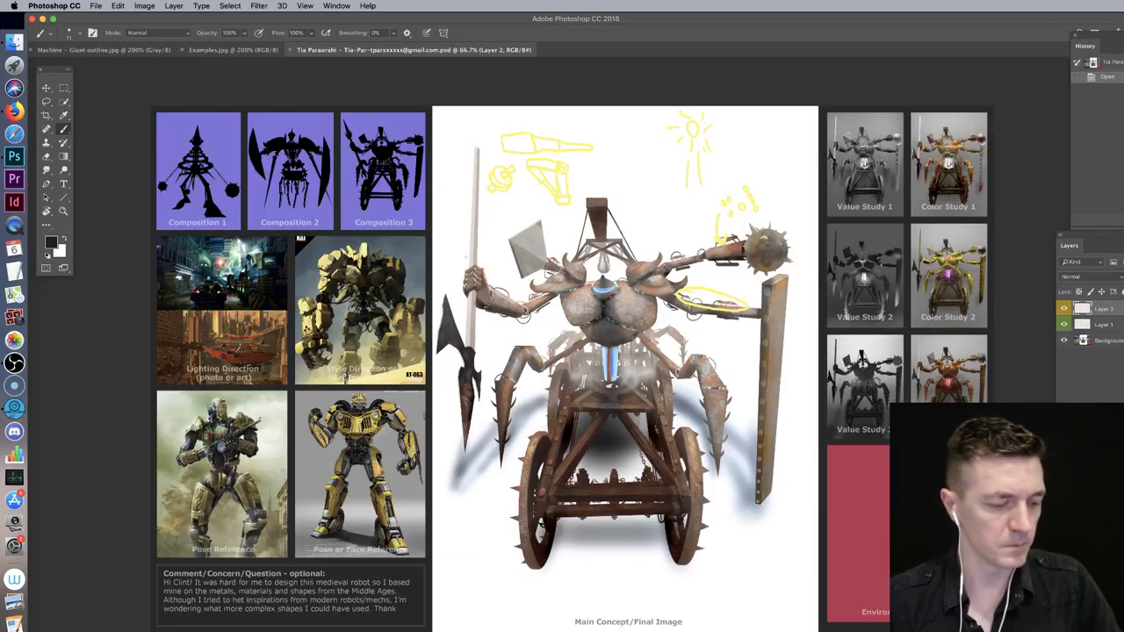
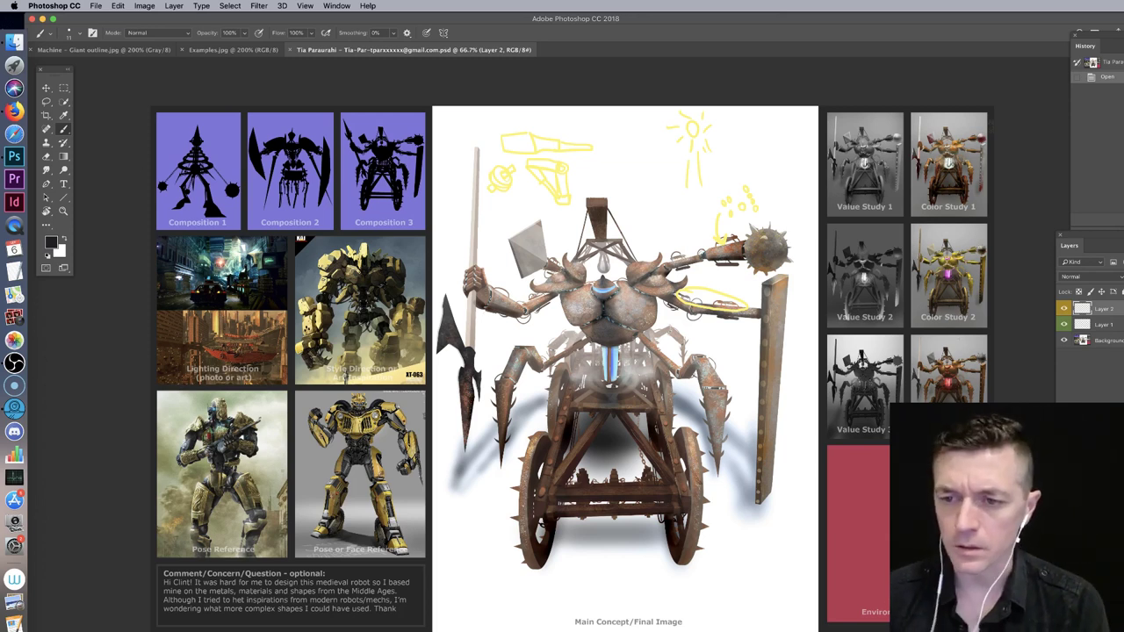
Step: Activate Layer 1 and choose the Hard Round 10 2 brush preset
left_click(1102, 325)
right_click(713, 343)
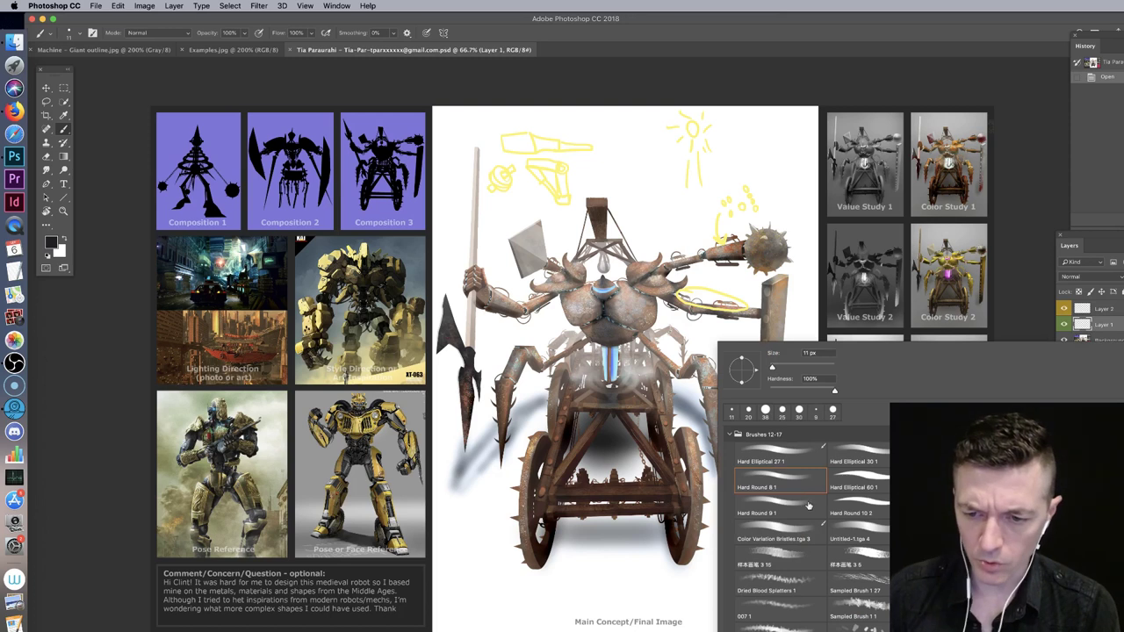
left_click(856, 506)
left_click(705, 73)
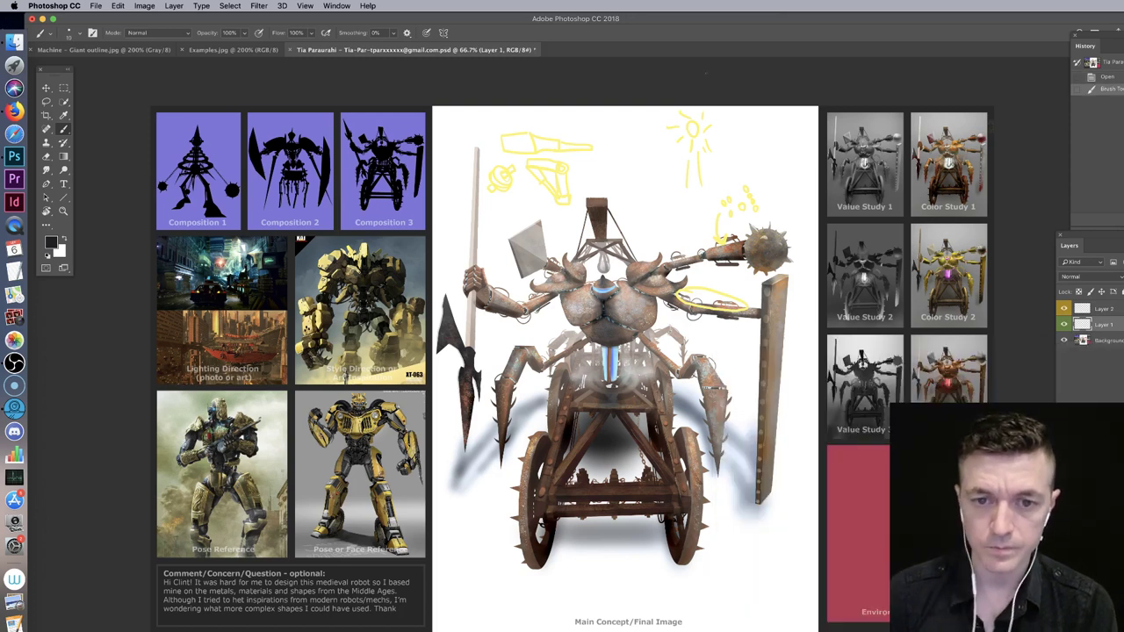
Step: Recolour Layer 2's yellow annotations dark green using Hue/Saturation with Hue +92 and Lightness -34, and reactivate Layer 1
left_click(1094, 312)
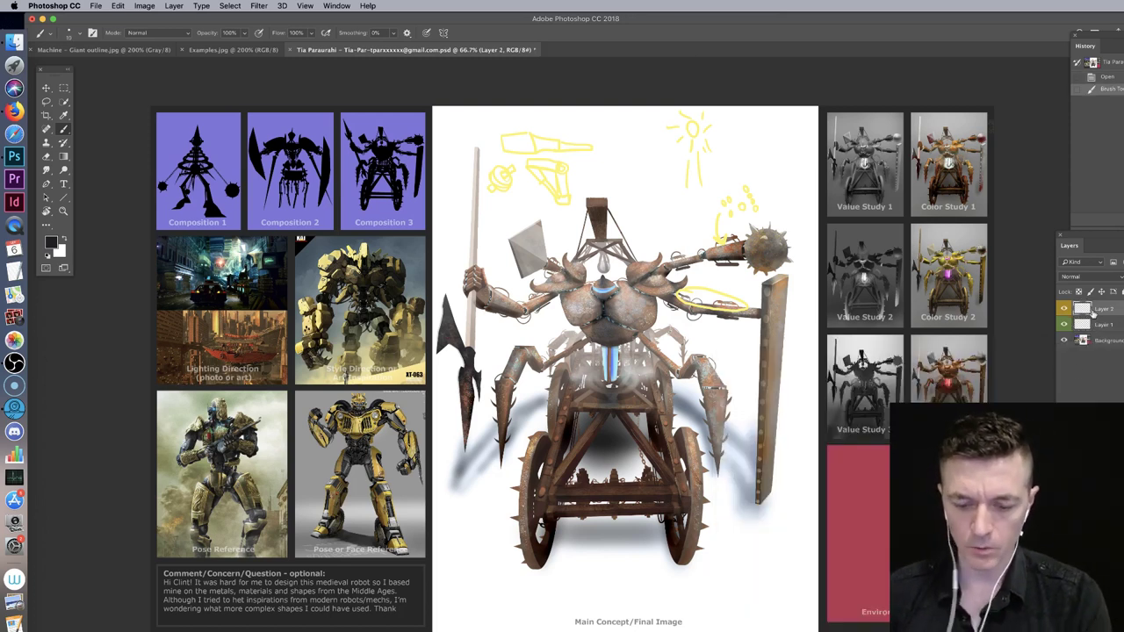
key("ctrl+u")
left_click_drag(755, 237, 764, 237)
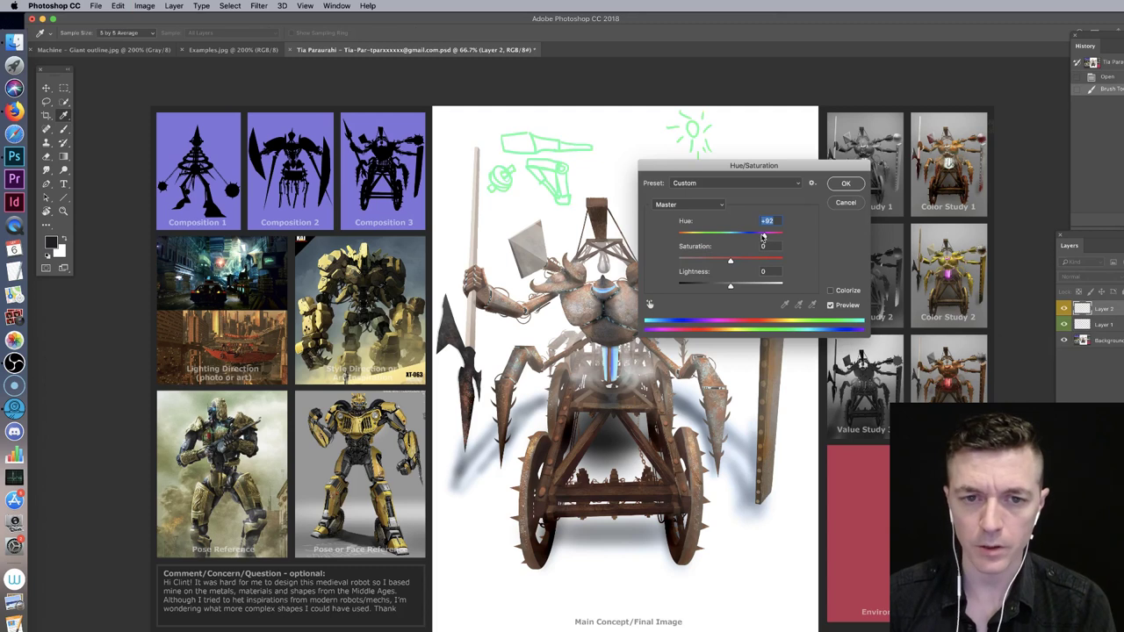
left_click(712, 286)
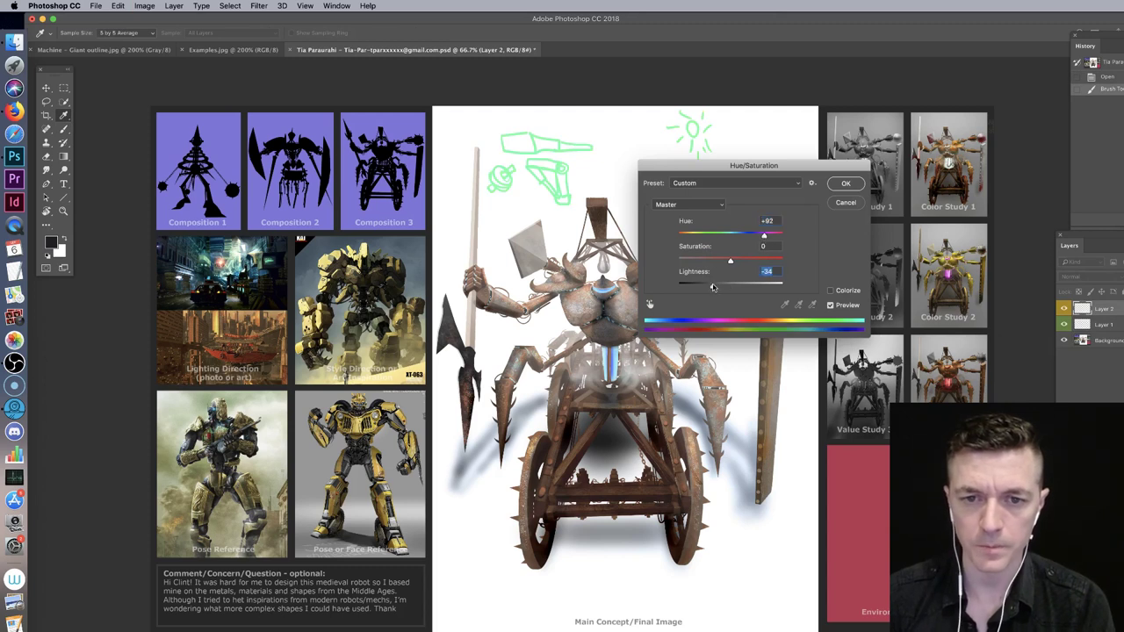
left_click(846, 184)
left_click(1095, 325)
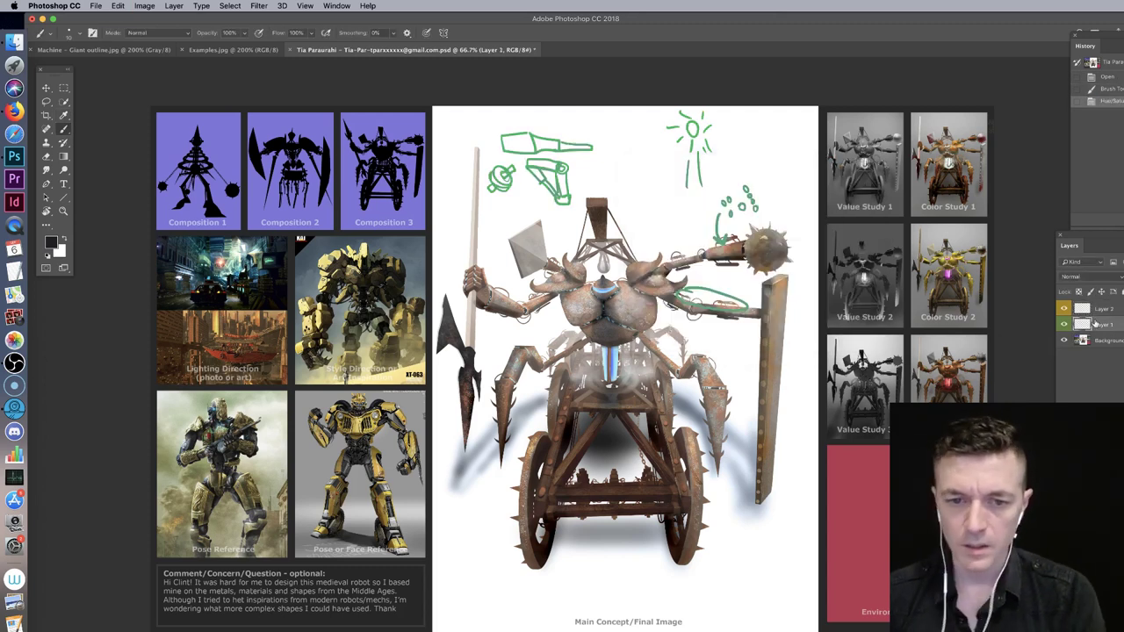
key("super+plus")
left_click_drag(617, 237, 622, 237)
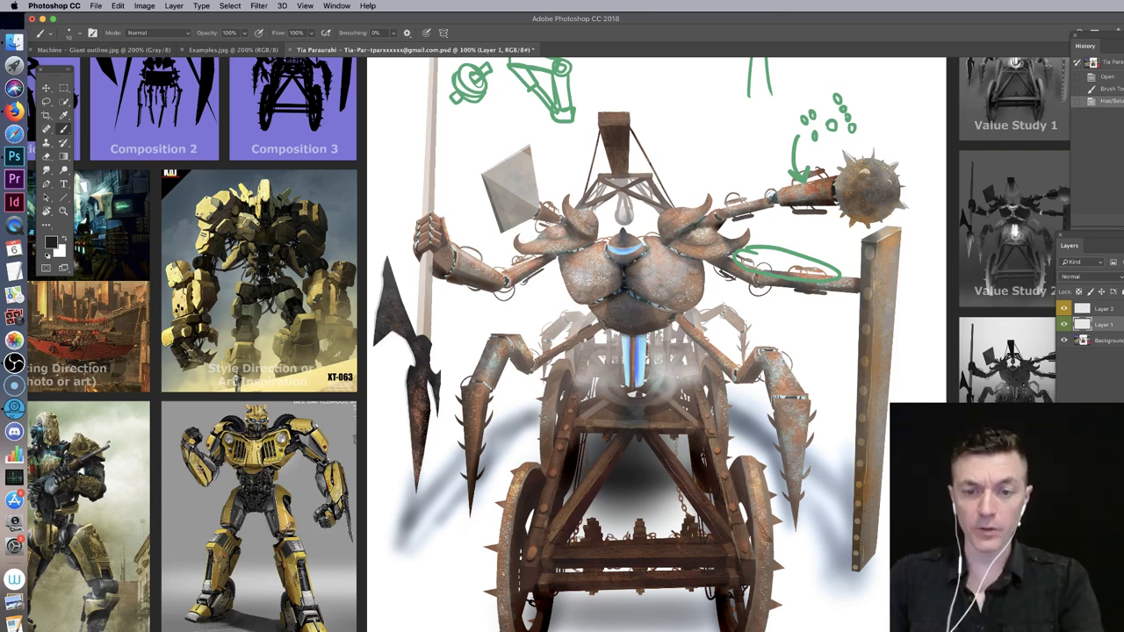
key("super+minus")
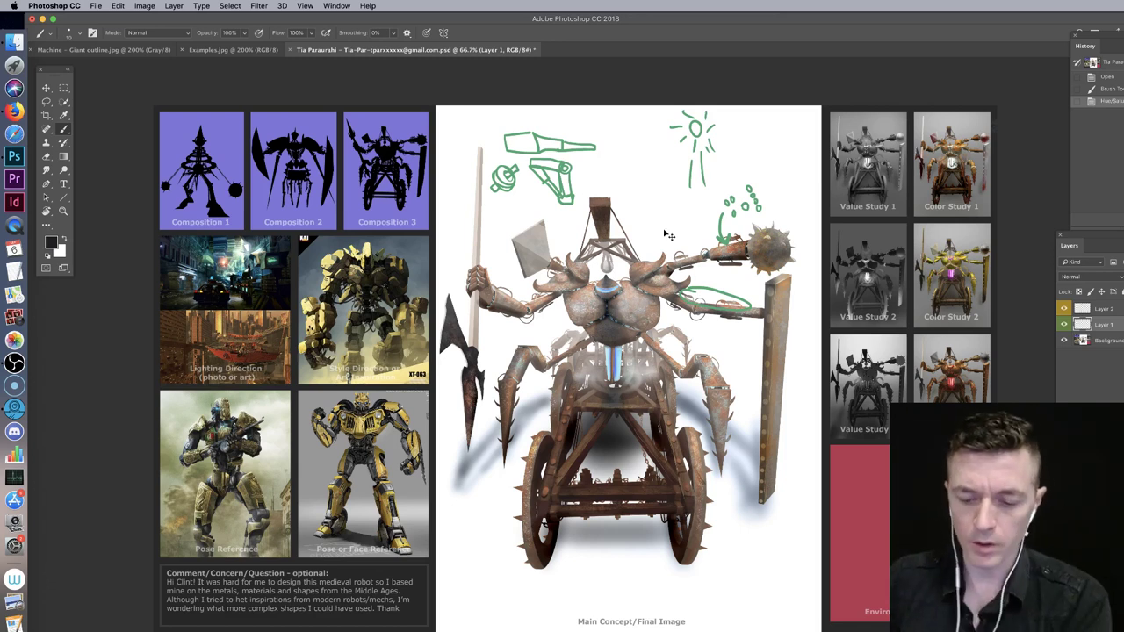
key("ctrl+plus")
left_click_drag(499, 556, 785, 563)
key("super+z")
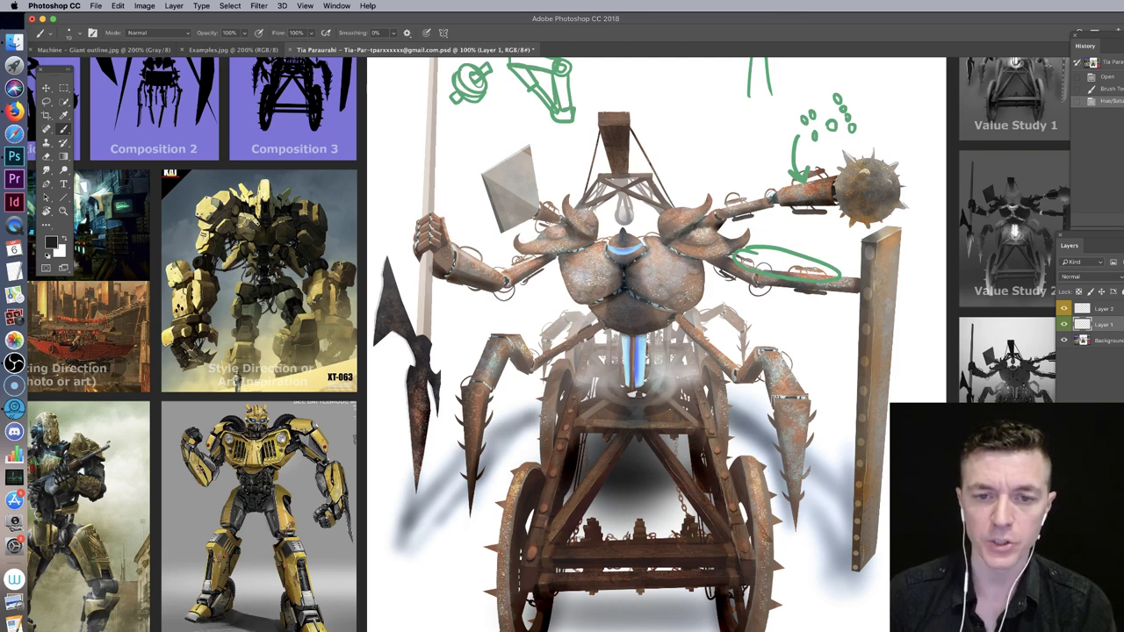
left_click_drag(837, 189, 878, 202)
key("super+z")
mouse_move(458, 269)
left_mouse_down()
mouse_move(575, 240)
mouse_move(500, 185)
left_mouse_up()
key("super+z")
key("super+z")
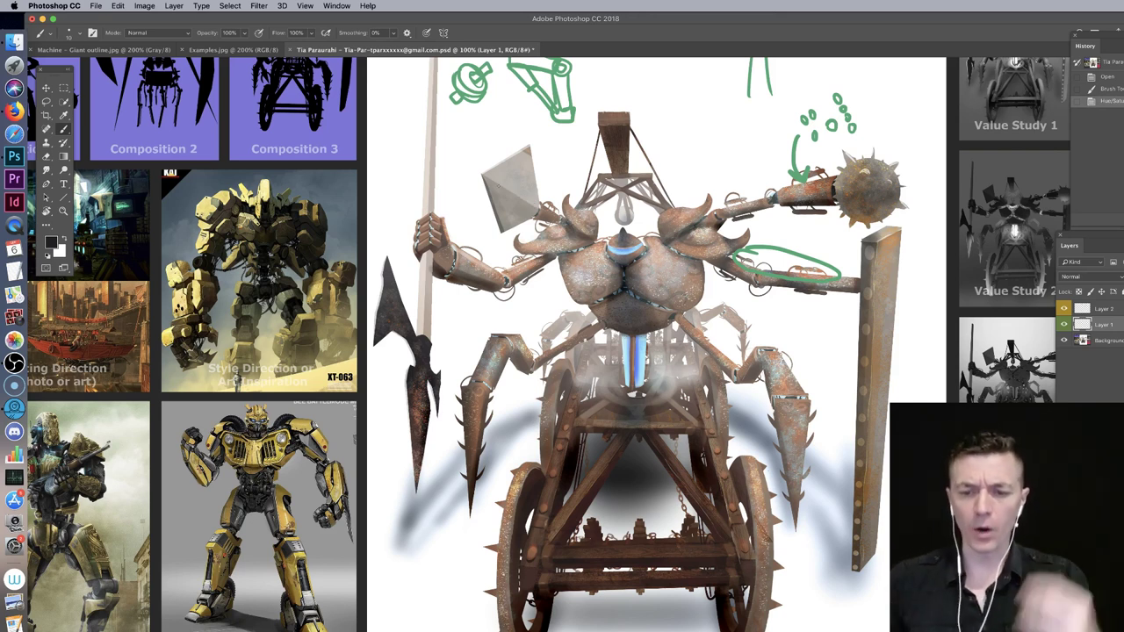
key("super+minus")
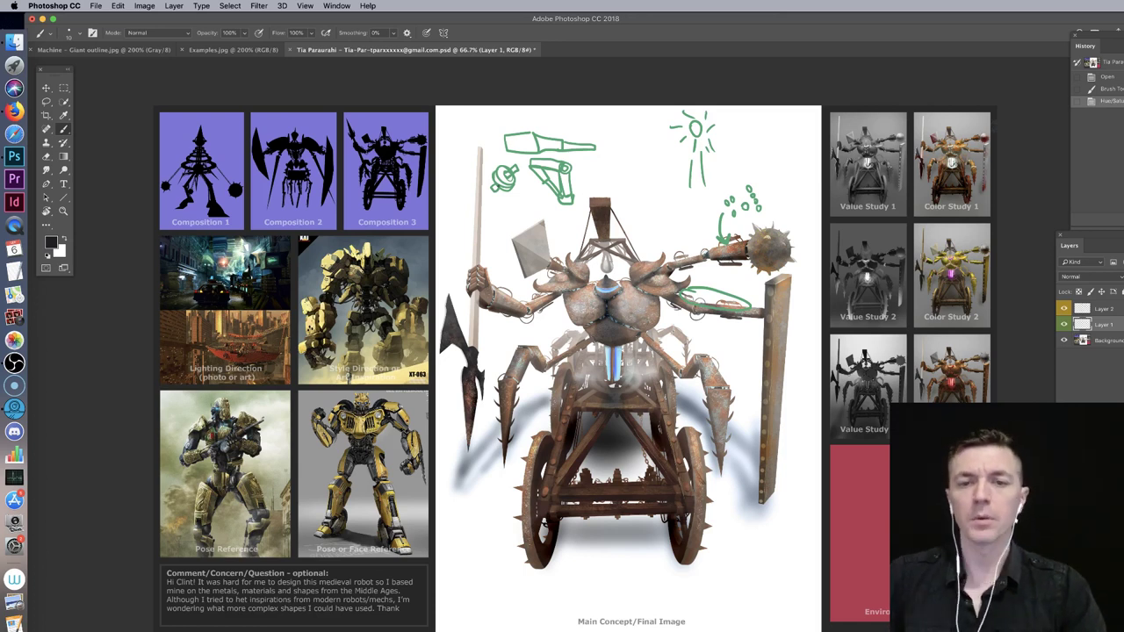
Step: Sketch a black four-wheeled chassis in three-quarter perspective on the white area below the robot's studded plank
left_click_drag(746, 494, 716, 293)
mouse_move(739, 361)
left_mouse_down()
mouse_move(700, 382)
mouse_move(746, 363)
mouse_move(783, 365)
mouse_move(738, 403)
mouse_move(705, 388)
mouse_move(698, 397)
mouse_move(736, 405)
mouse_move(777, 353)
mouse_move(703, 373)
left_mouse_up()
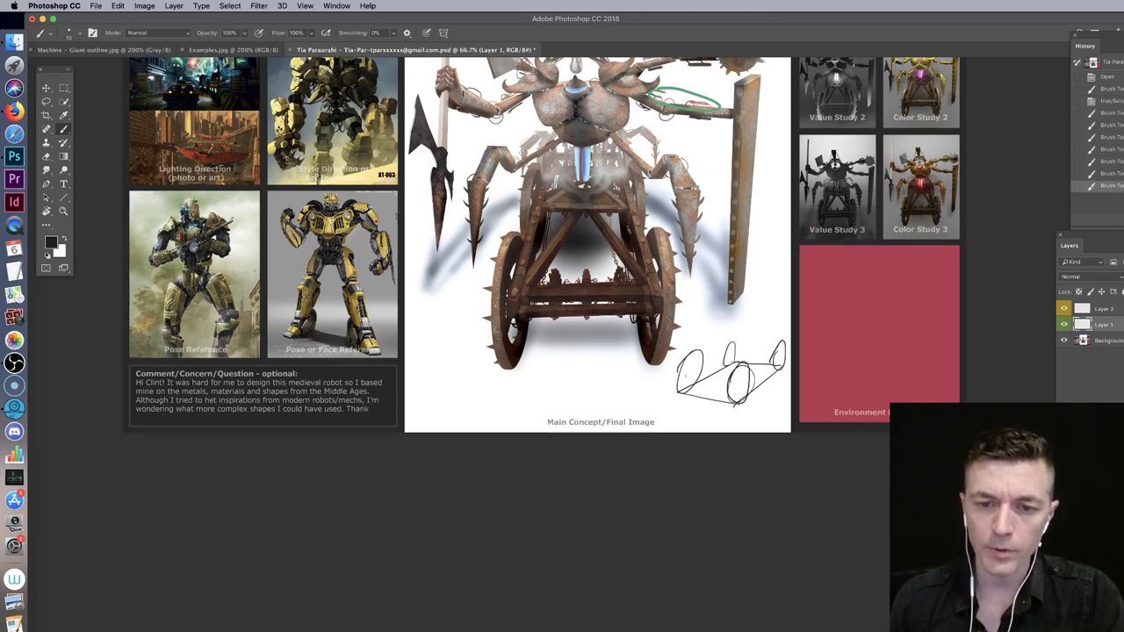
mouse_move(691, 370)
left_mouse_down()
mouse_move(733, 356)
mouse_move(729, 335)
mouse_move(730, 351)
mouse_move(780, 355)
left_mouse_up()
left_click_drag(727, 383, 782, 354)
left_click_drag(683, 375, 729, 366)
left_click_drag(721, 315, 694, 364)
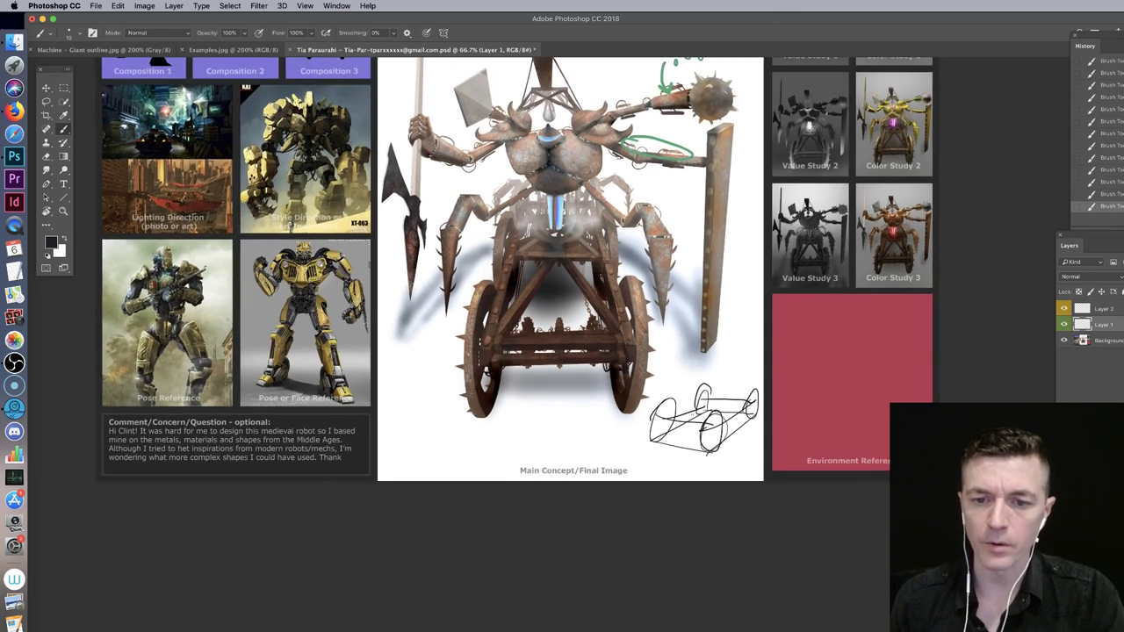
Step: Try a central post with a block-like torso above the sketched chassis, and roll back to an earlier history state
left_click_drag(705, 401, 712, 429)
mouse_move(692, 412)
left_mouse_down()
mouse_move(745, 399)
mouse_move(700, 412)
left_mouse_up()
mouse_move(702, 372)
left_mouse_down()
mouse_move(717, 373)
mouse_move(709, 405)
left_mouse_up()
mouse_move(708, 404)
left_mouse_down()
mouse_move(700, 415)
mouse_move(705, 394)
left_mouse_up()
mouse_move(693, 351)
left_mouse_down()
mouse_move(695, 380)
mouse_move(707, 382)
left_mouse_up()
mouse_move(701, 350)
left_mouse_down()
mouse_move(728, 378)
mouse_move(702, 383)
left_mouse_up()
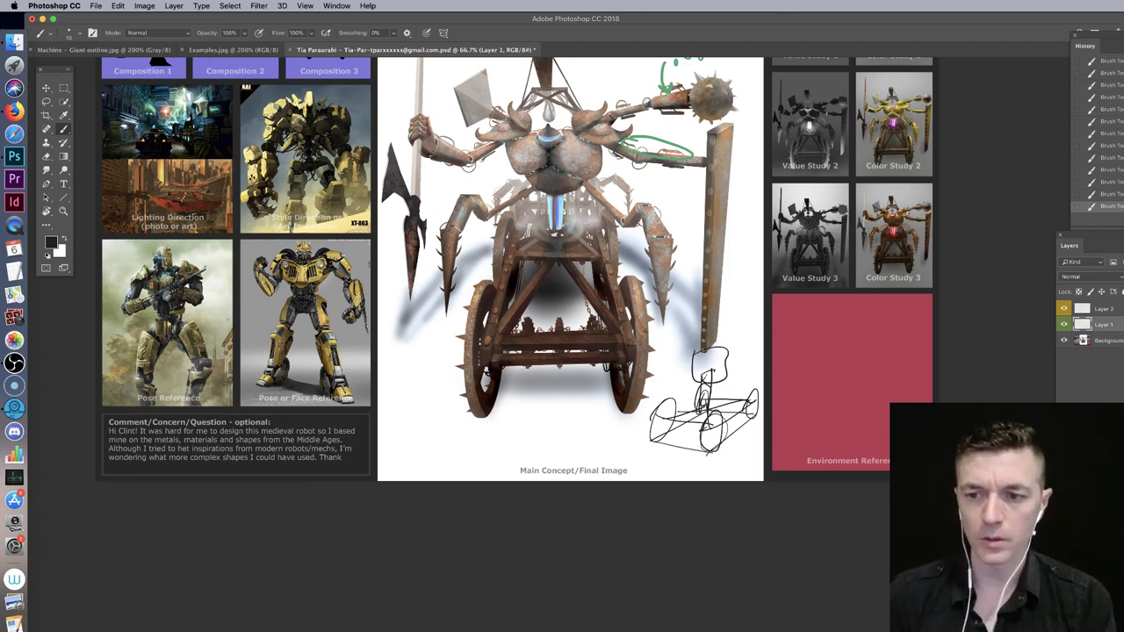
left_click(1107, 89)
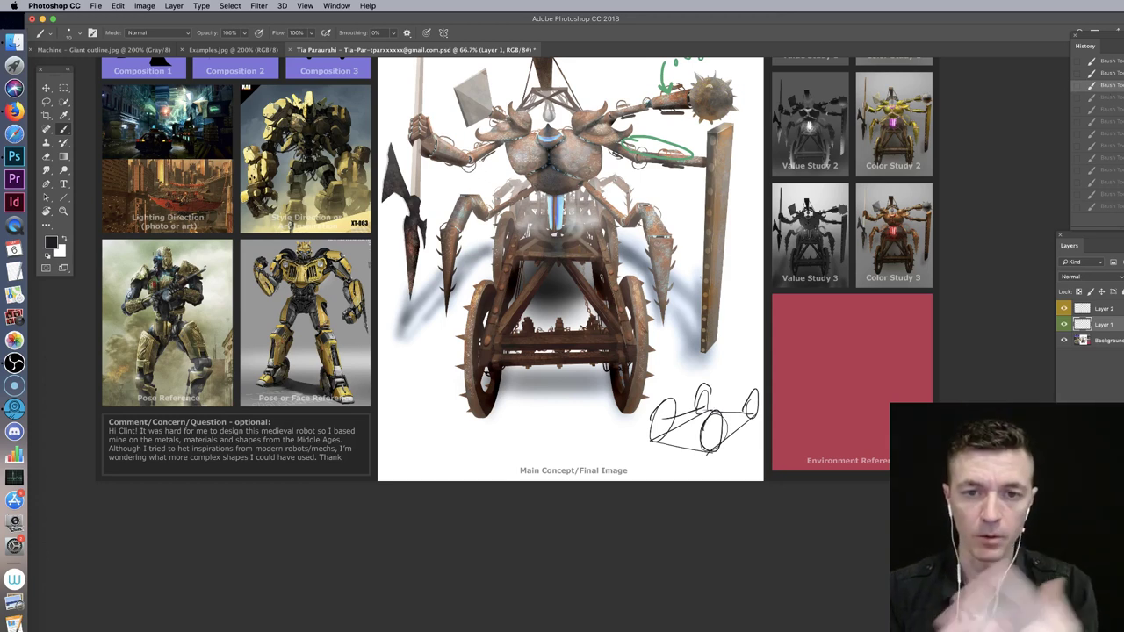
left_click_drag(690, 220, 722, 297)
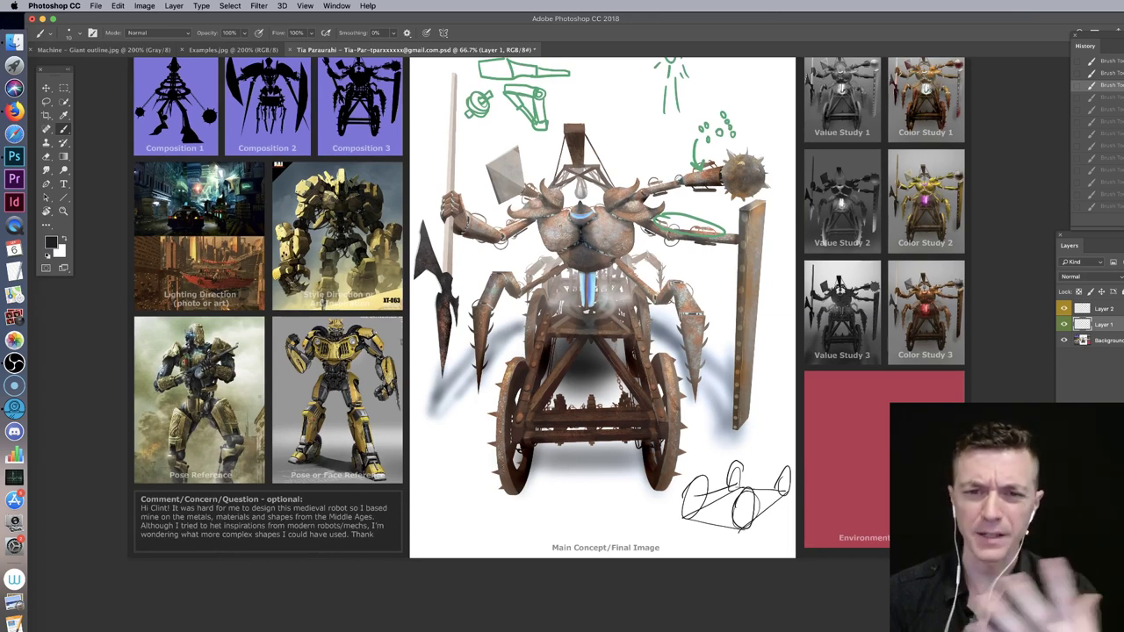
scroll(603, 235, "up", 3)
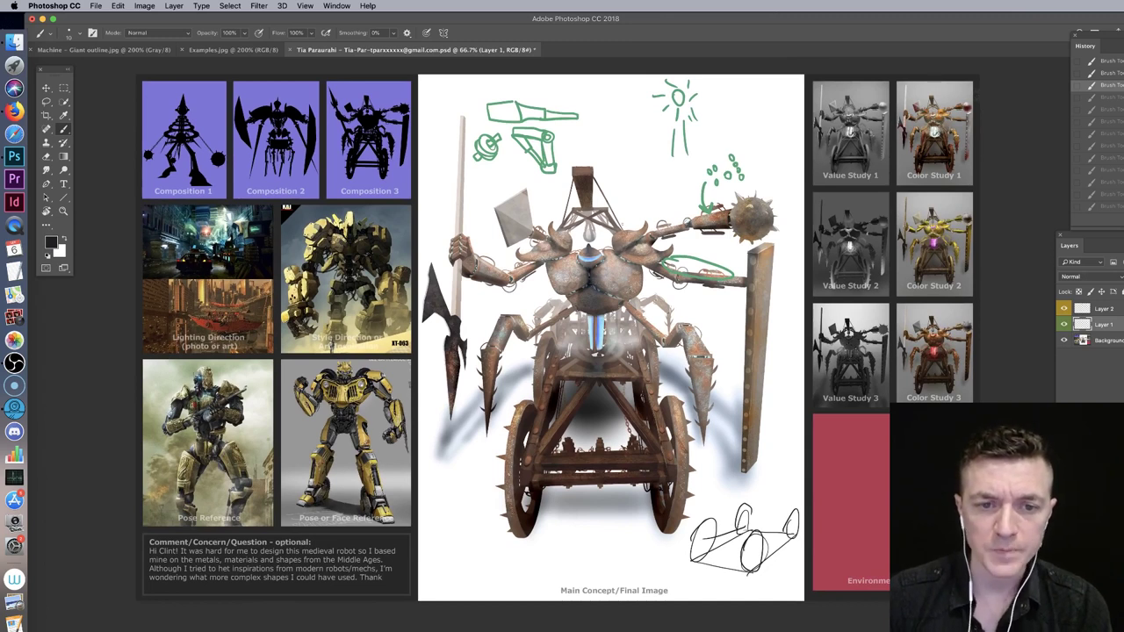
key("super+plus")
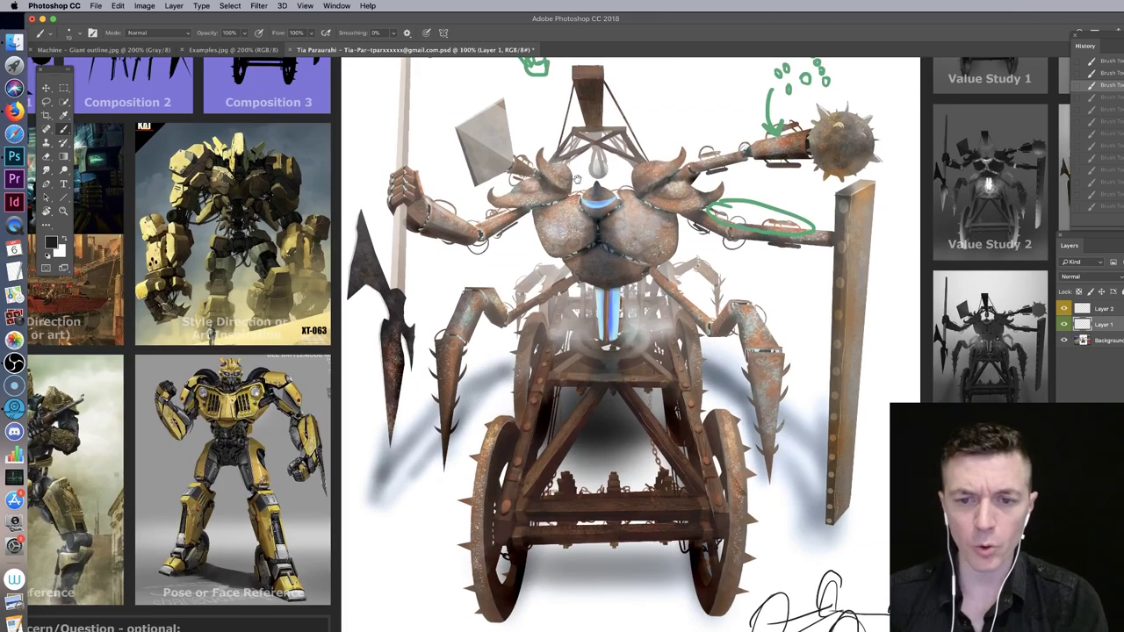
left_click_drag(537, 193, 644, 379)
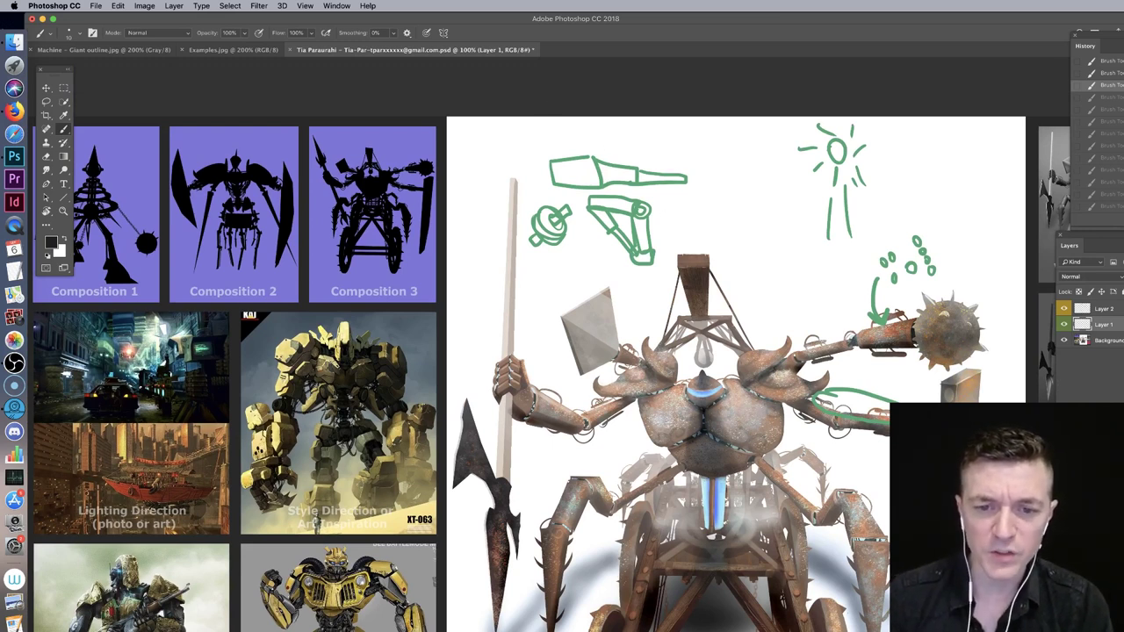
left_click(635, 400)
key("super+z")
mouse_move(609, 403)
left_mouse_down()
mouse_move(506, 338)
mouse_move(524, 430)
mouse_move(619, 396)
left_mouse_up()
key("super+z")
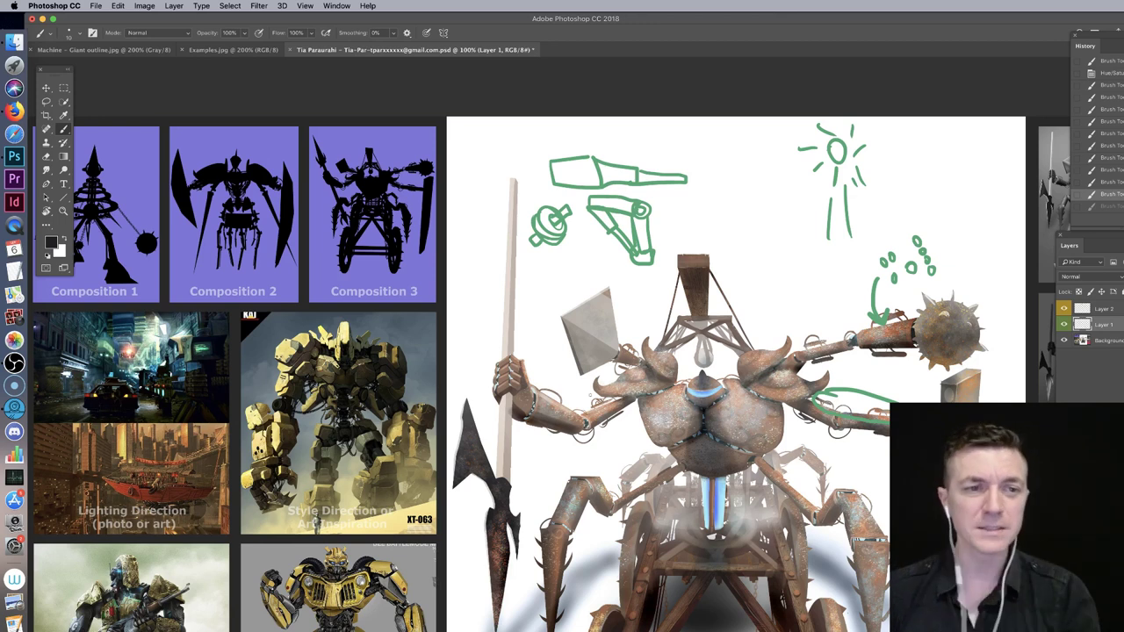
Step: Review the mechanical creature references in Examples.jpg and return to the medieval chariot robot document
left_click(257, 54)
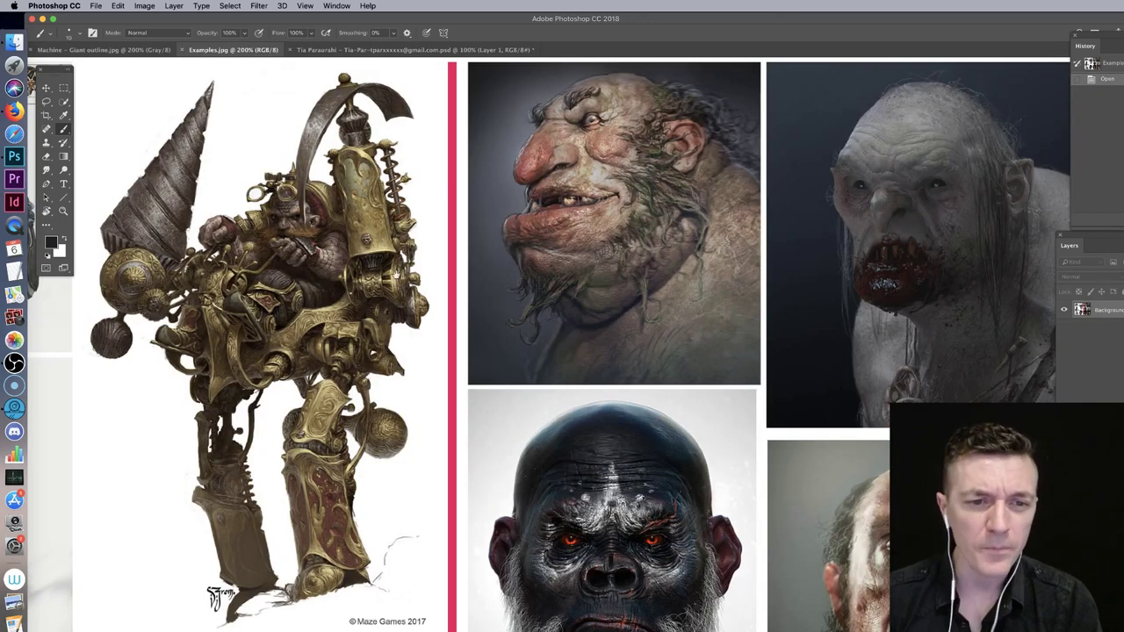
scroll(246, 333, "left", 10)
scroll(907, 183, "down", 10)
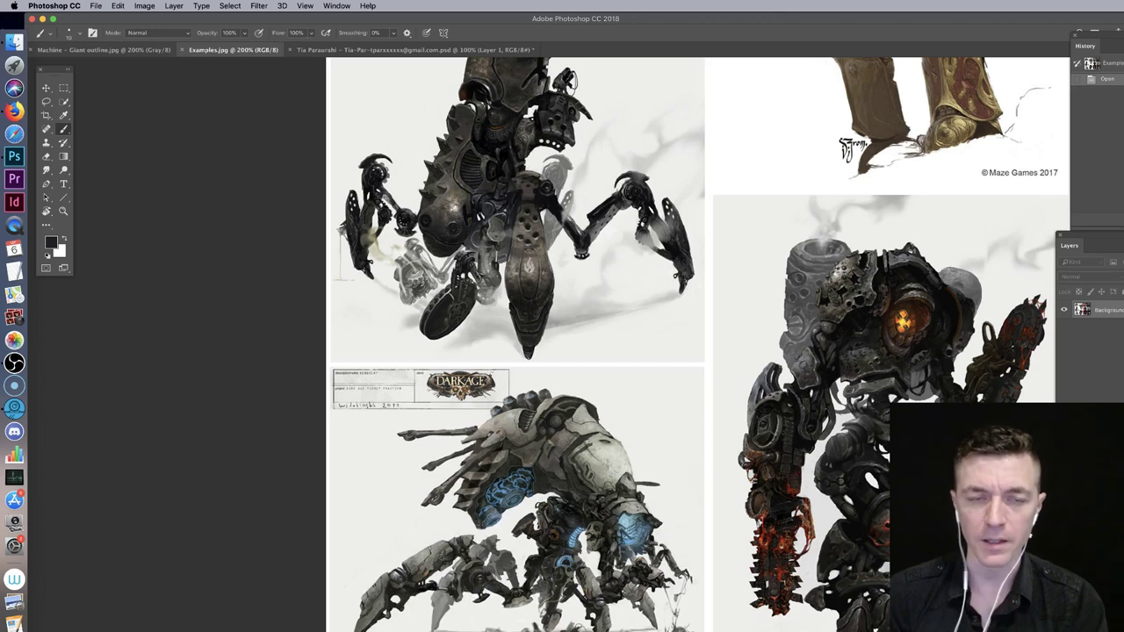
left_click(476, 51)
left_click_drag(789, 334, 745, 188)
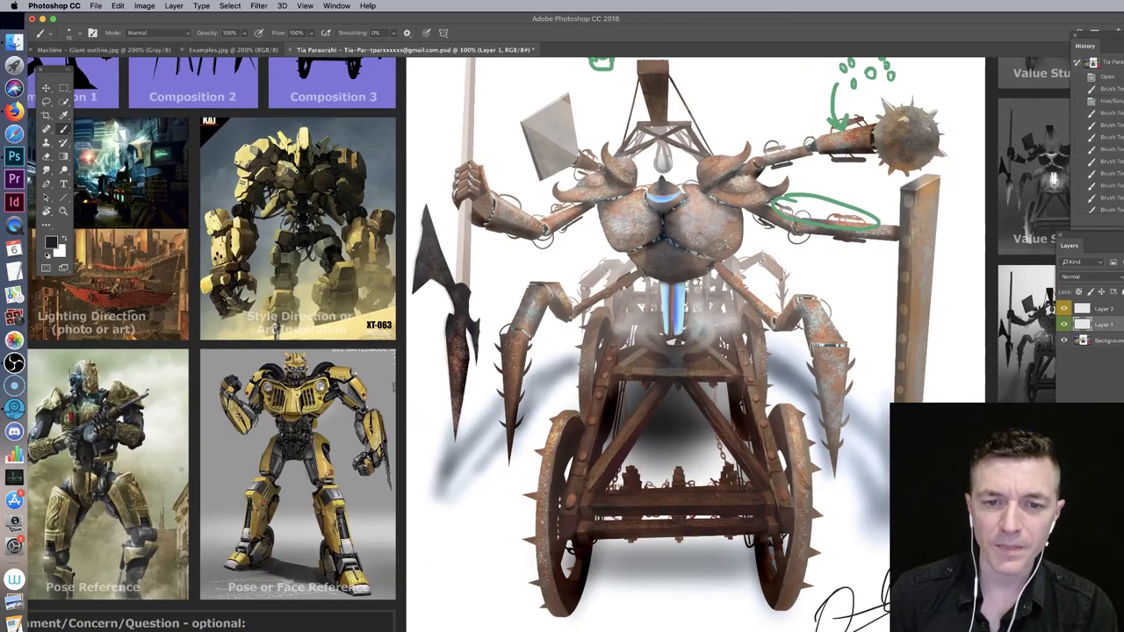
mouse_move(633, 271)
left_mouse_down()
mouse_move(587, 297)
mouse_move(652, 268)
left_mouse_up()
key("super+z")
mouse_move(570, 302)
left_mouse_down()
mouse_move(531, 277)
mouse_move(482, 341)
mouse_move(509, 474)
mouse_move(572, 297)
left_mouse_up()
key("super+z")
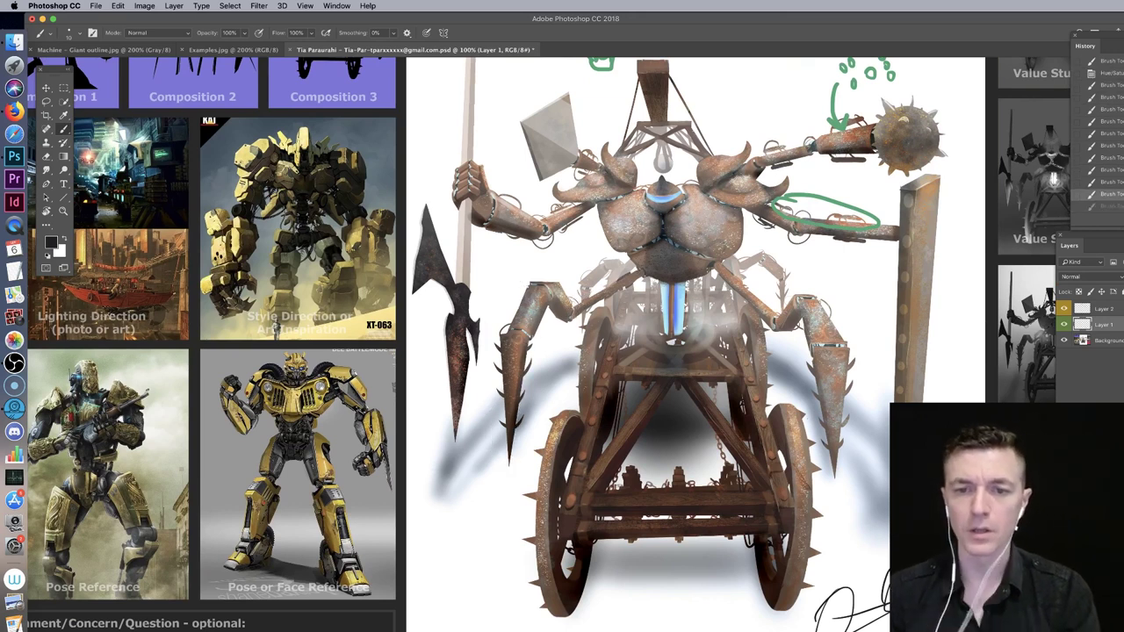
Step: Outline bulkier armour segments in black over the spiked foreleg beside the spear
scroll(562, 352, "up", 3)
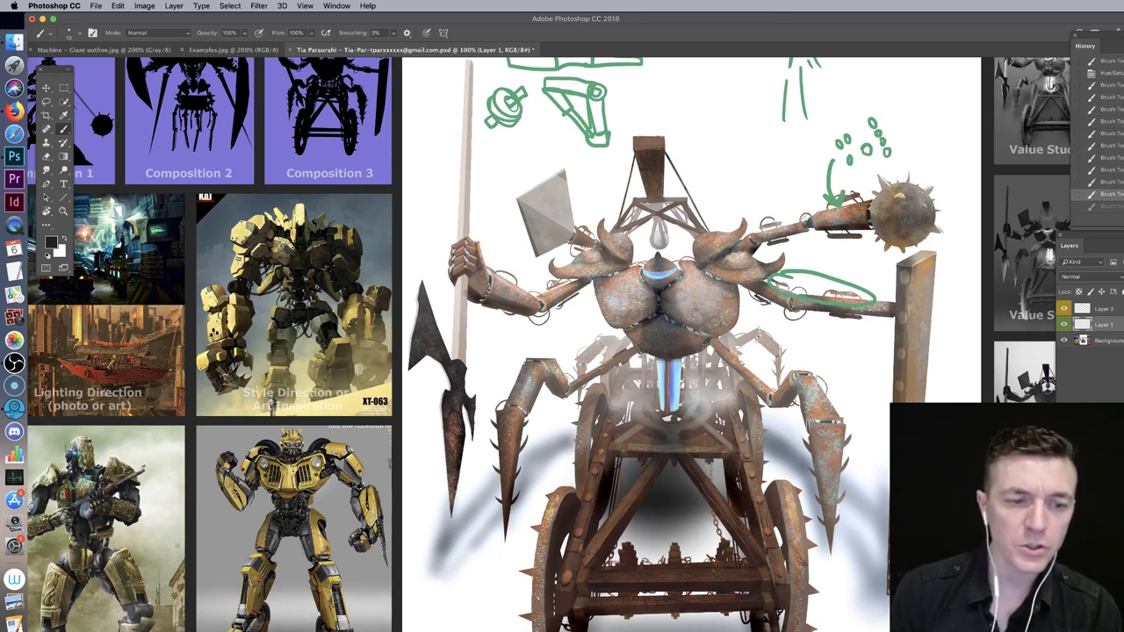
left_click_drag(564, 247, 595, 289)
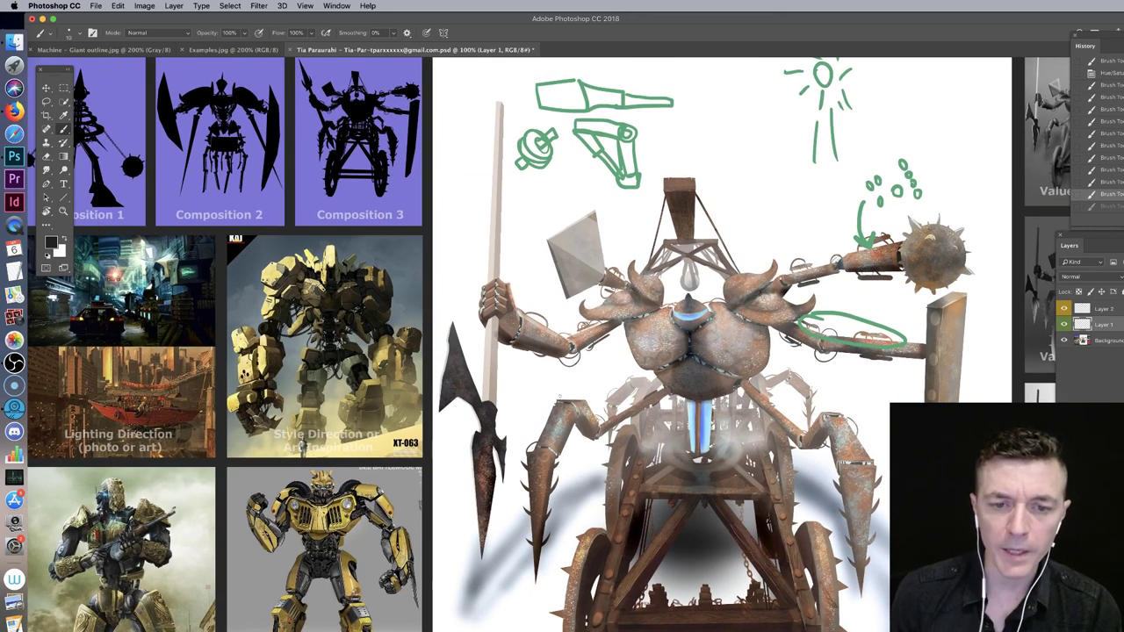
mouse_move(554, 400)
left_mouse_down()
mouse_move(529, 440)
mouse_move(548, 452)
mouse_move(525, 497)
mouse_move(531, 549)
mouse_move(562, 435)
mouse_move(578, 410)
left_mouse_up()
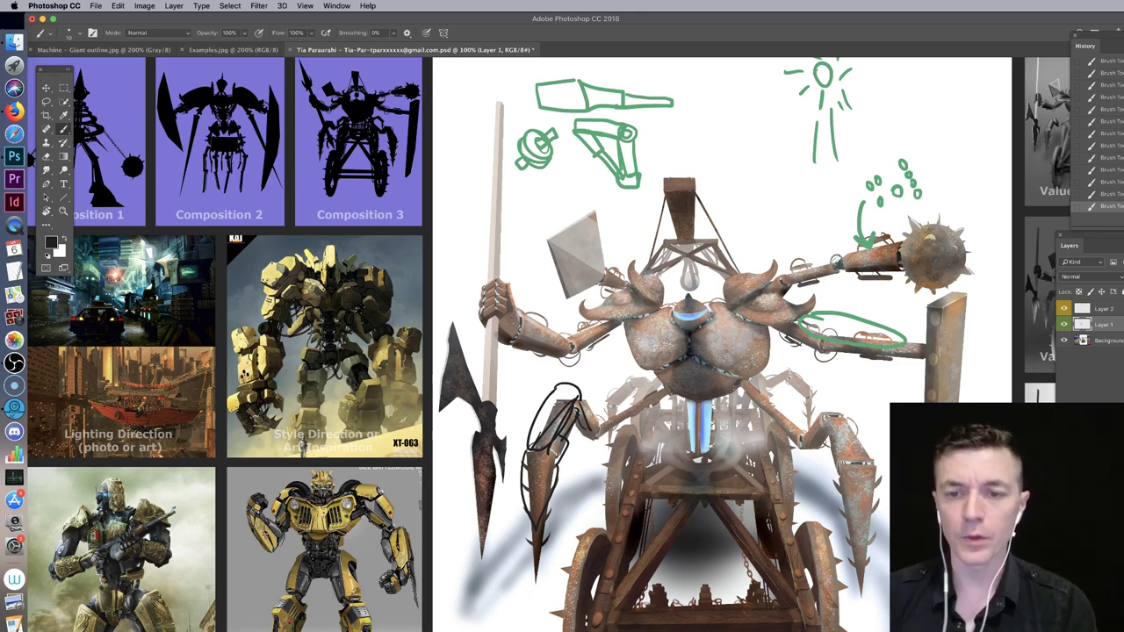
Step: Sketch a black round joint linking two limb bars, flanked by question marks, beside the green arm-mechanism sketches above the robot
scroll(604, 202, "up", 2)
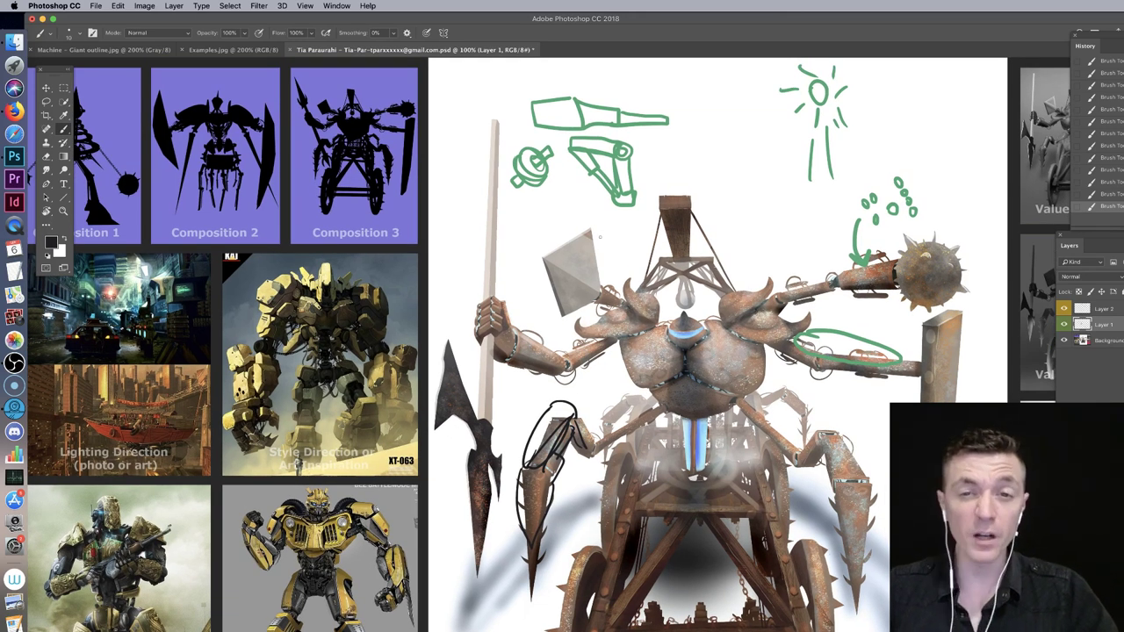
left_click_drag(781, 187, 790, 196)
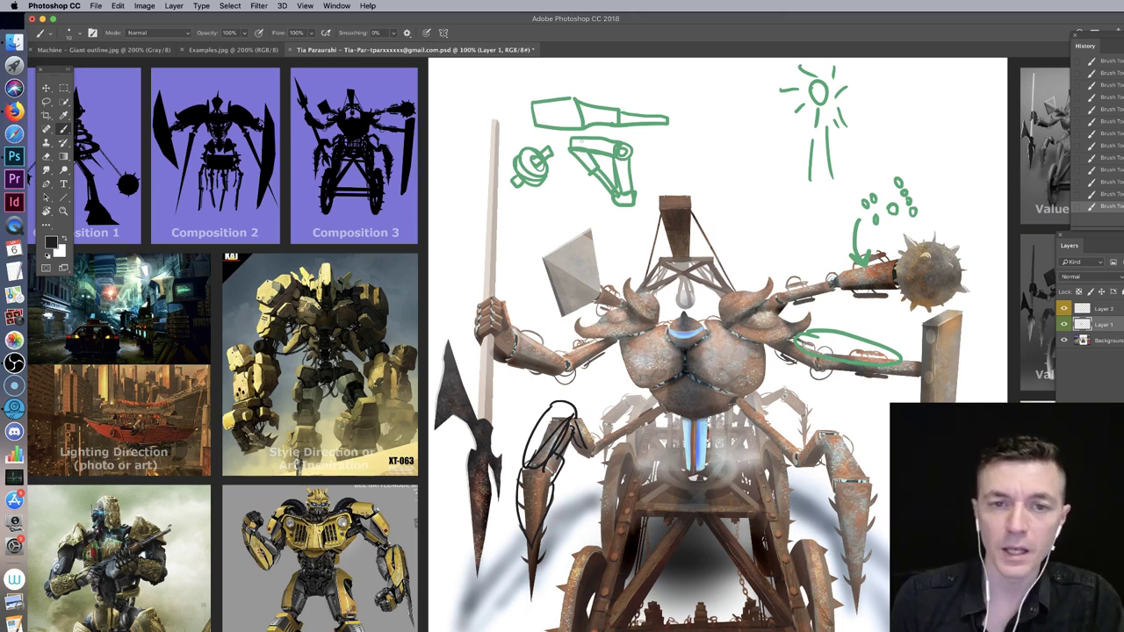
mouse_move(650, 139)
left_mouse_down()
mouse_move(681, 139)
mouse_move(648, 144)
mouse_move(707, 147)
mouse_move(704, 130)
mouse_move(719, 136)
mouse_move(700, 138)
mouse_move(713, 193)
left_mouse_up()
left_click(687, 132)
left_click_drag(682, 118, 726, 152)
left_click(726, 156)
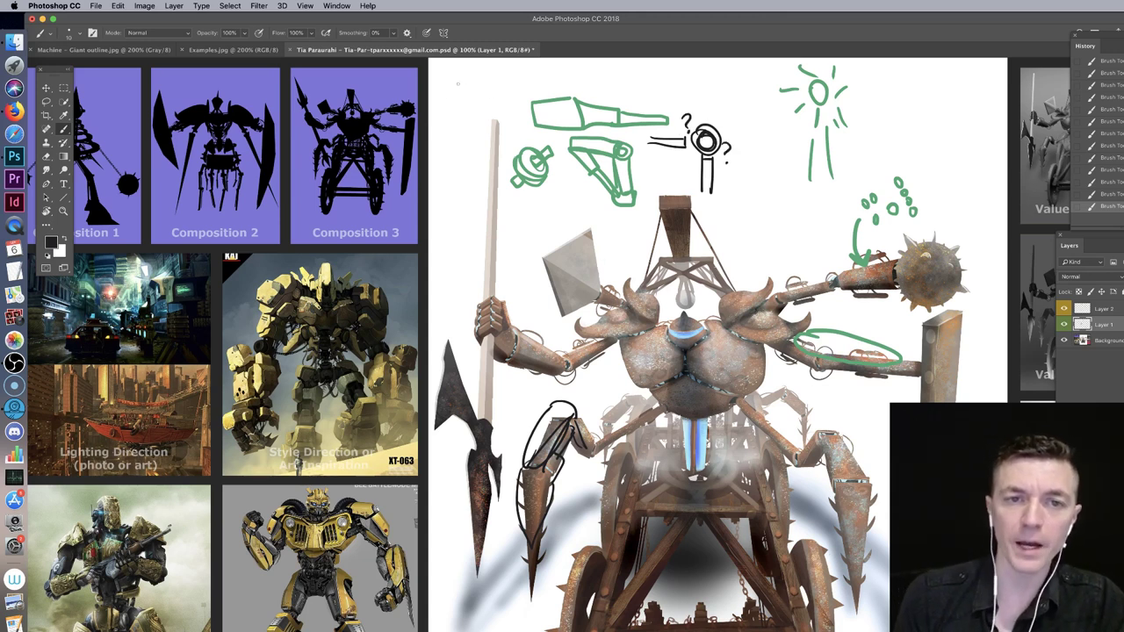
Step: Sketch a black cylindrical hinge joint with separate barrel sections above the tip of the robot's spear
mouse_move(483, 79)
left_mouse_down()
mouse_move(480, 103)
mouse_move(504, 77)
mouse_move(498, 102)
mouse_move(507, 97)
left_mouse_up()
mouse_move(506, 104)
left_mouse_down()
mouse_move(442, 99)
mouse_move(453, 74)
left_mouse_up()
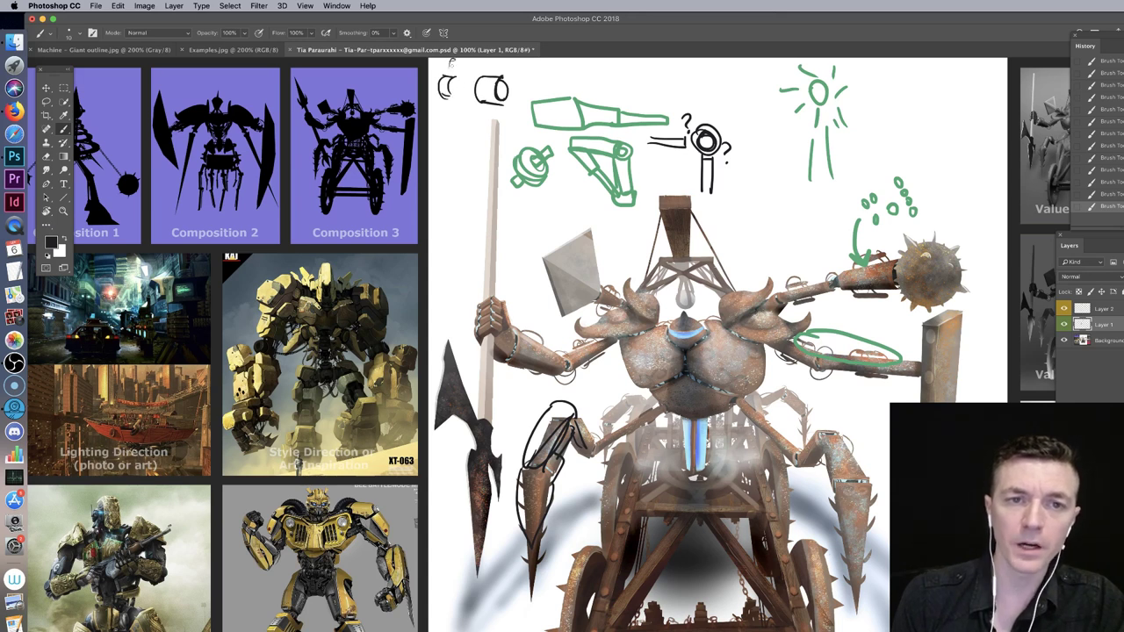
scroll(466, 79, "up", 2)
mouse_move(475, 113)
left_mouse_down()
mouse_move(482, 154)
mouse_move(489, 145)
left_mouse_up()
left_click_drag(475, 143, 489, 145)
mouse_move(480, 97)
left_mouse_down()
mouse_move(488, 114)
mouse_move(456, 112)
mouse_move(461, 156)
mouse_move(471, 149)
mouse_move(458, 154)
left_mouse_up()
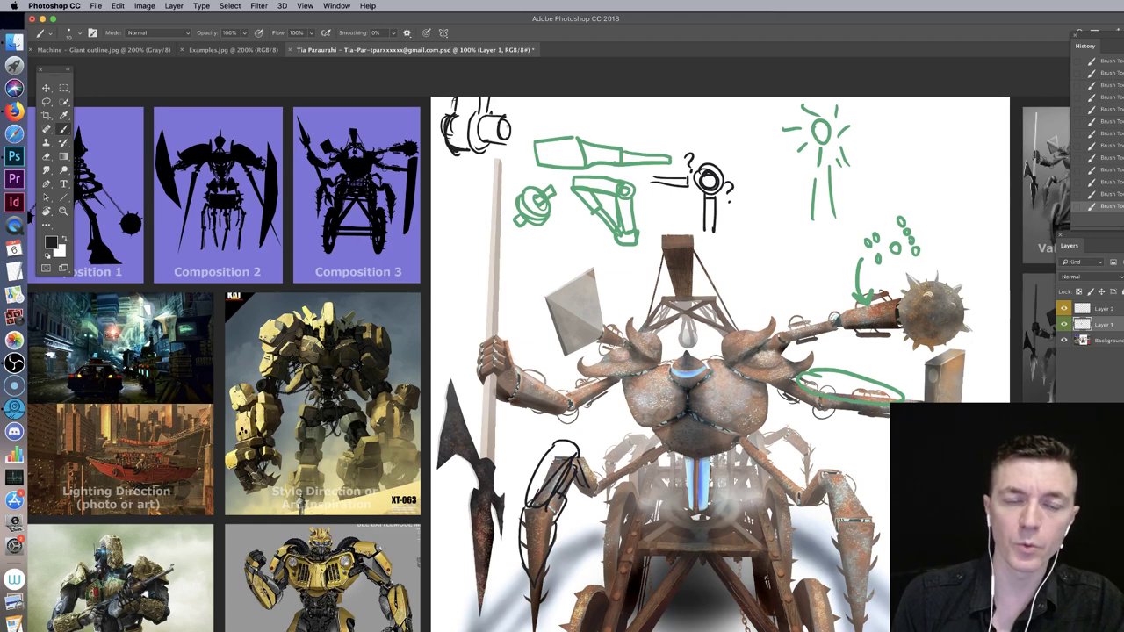
Step: Refine the cylindrical hinge sketch with extra contour strokes, a curved rotation arrow and an attached upper bar
mouse_move(481, 109)
left_mouse_down()
mouse_move(476, 150)
mouse_move(484, 141)
left_mouse_up()
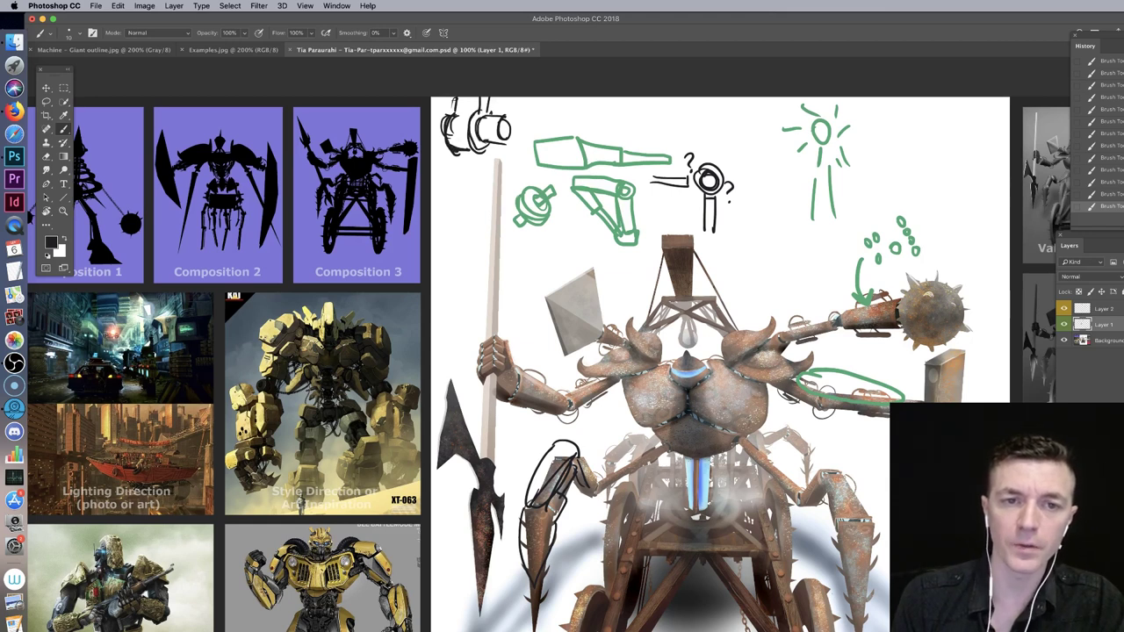
left_click_drag(490, 97, 488, 150)
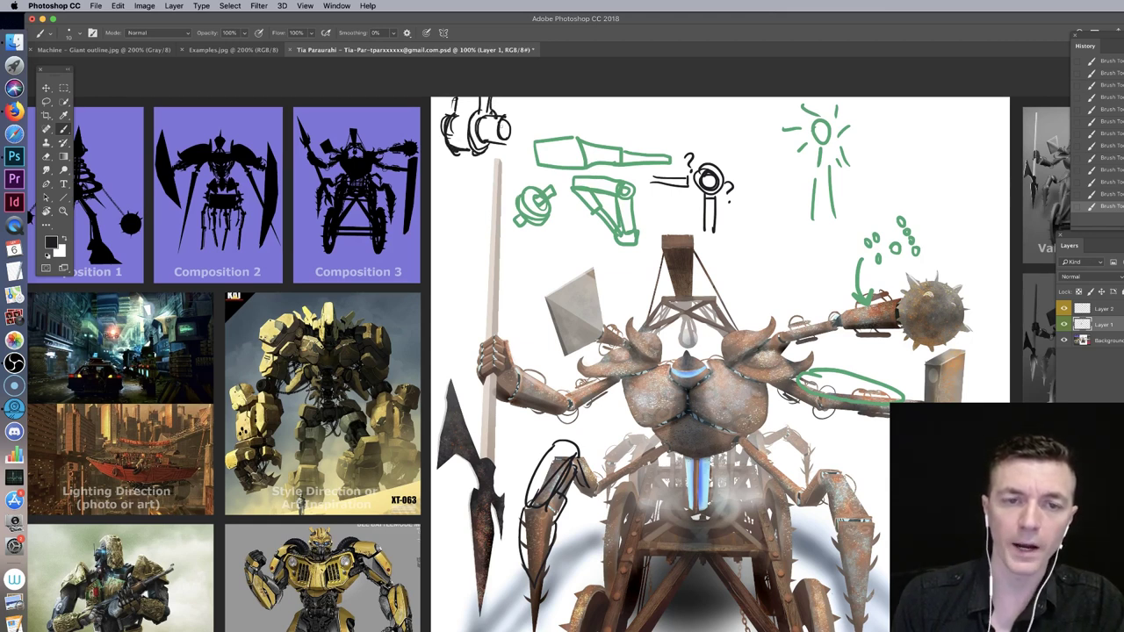
left_click_drag(517, 109, 520, 134)
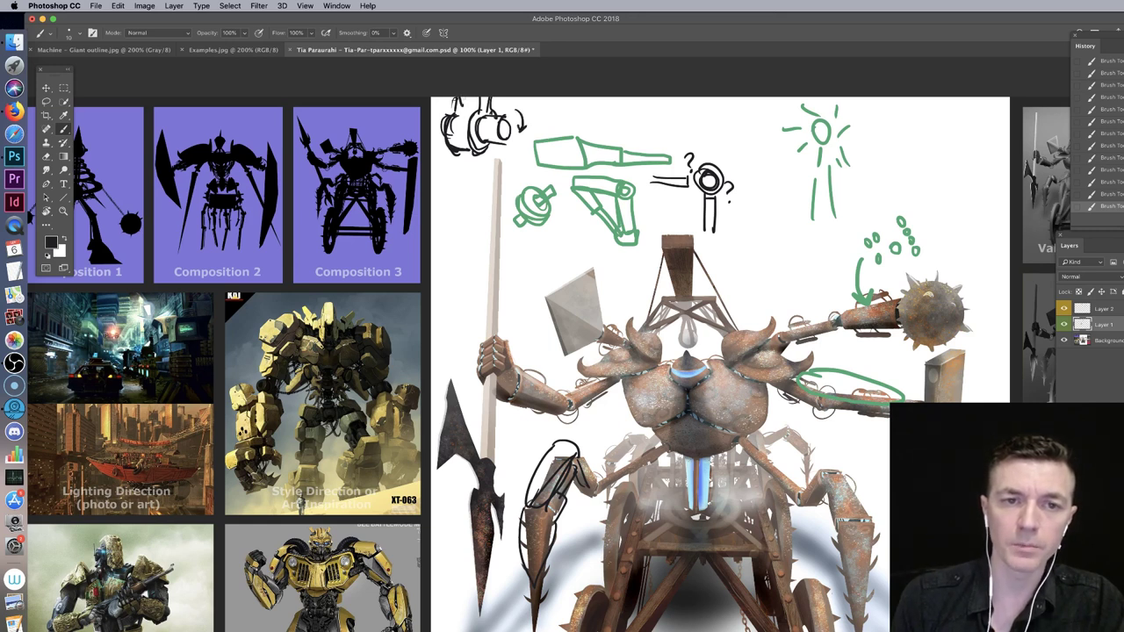
left_click_drag(495, 97, 496, 107)
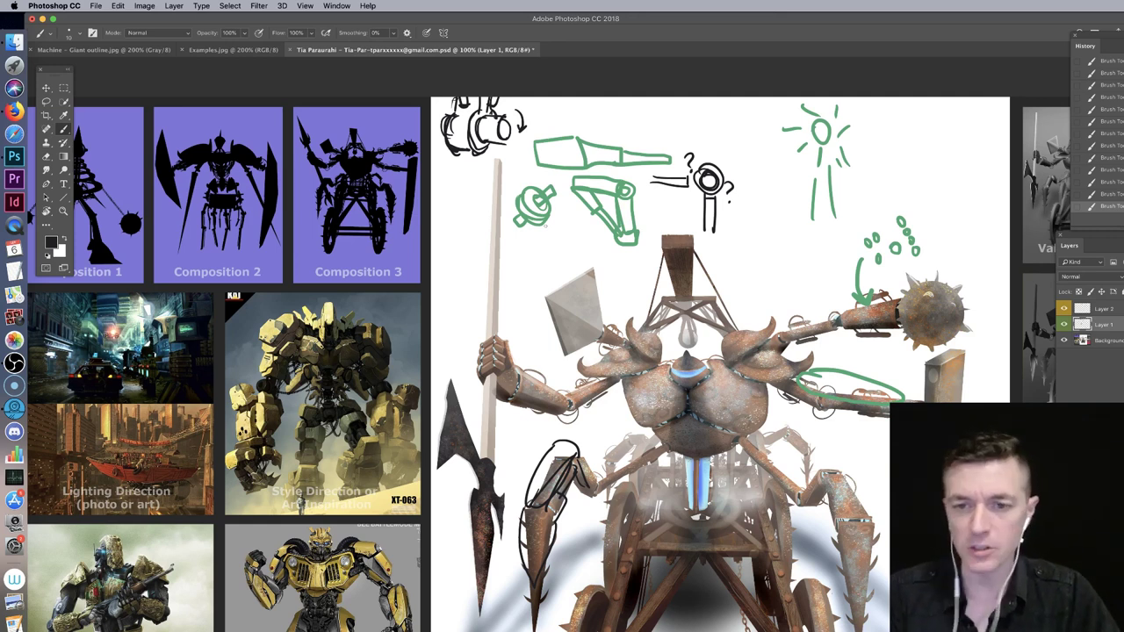
Step: Circle the small pipe loop on the mace arm's inner segment in black, and undo the mark
left_click_drag(746, 349, 697, 268)
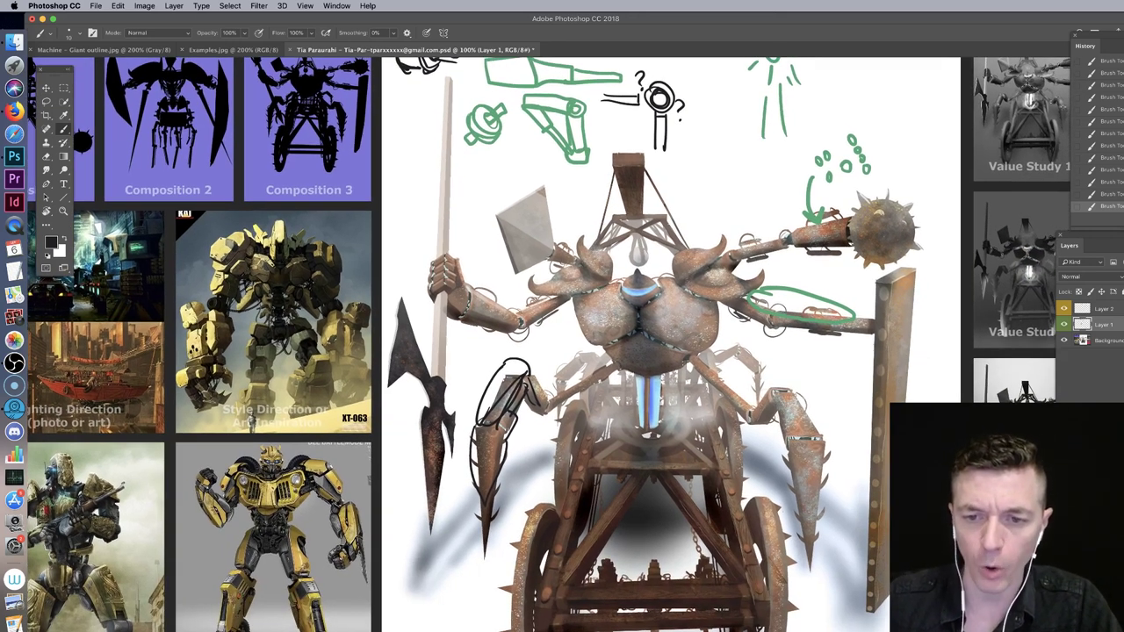
key("super+equal")
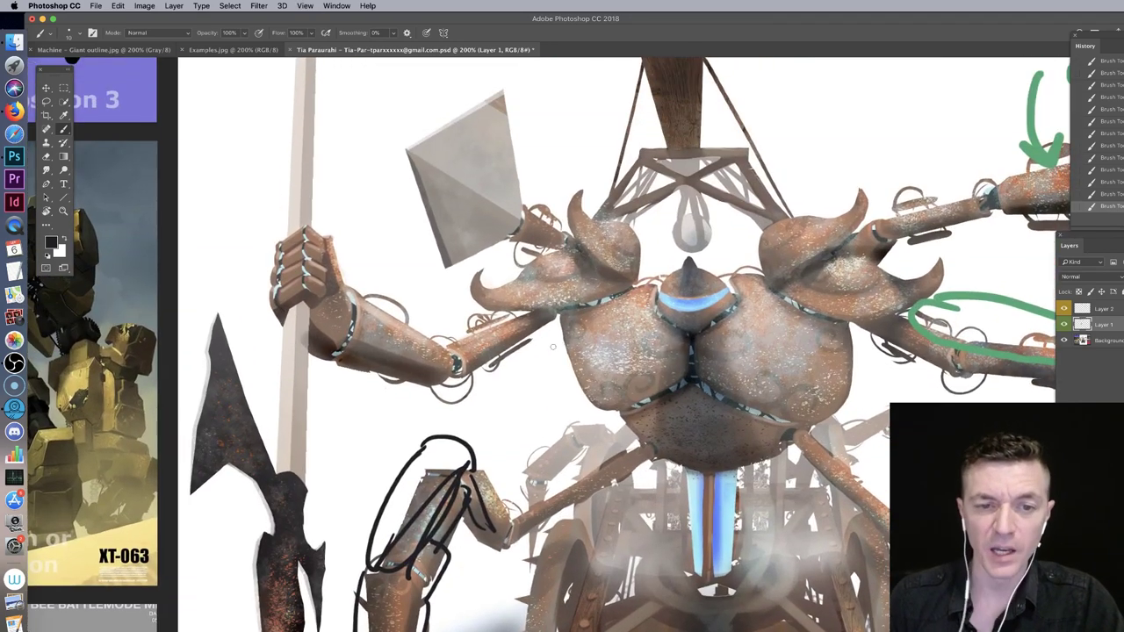
left_click_drag(553, 347, 349, 403)
mouse_move(720, 239)
left_mouse_down()
mouse_move(676, 268)
mouse_move(742, 253)
left_mouse_up()
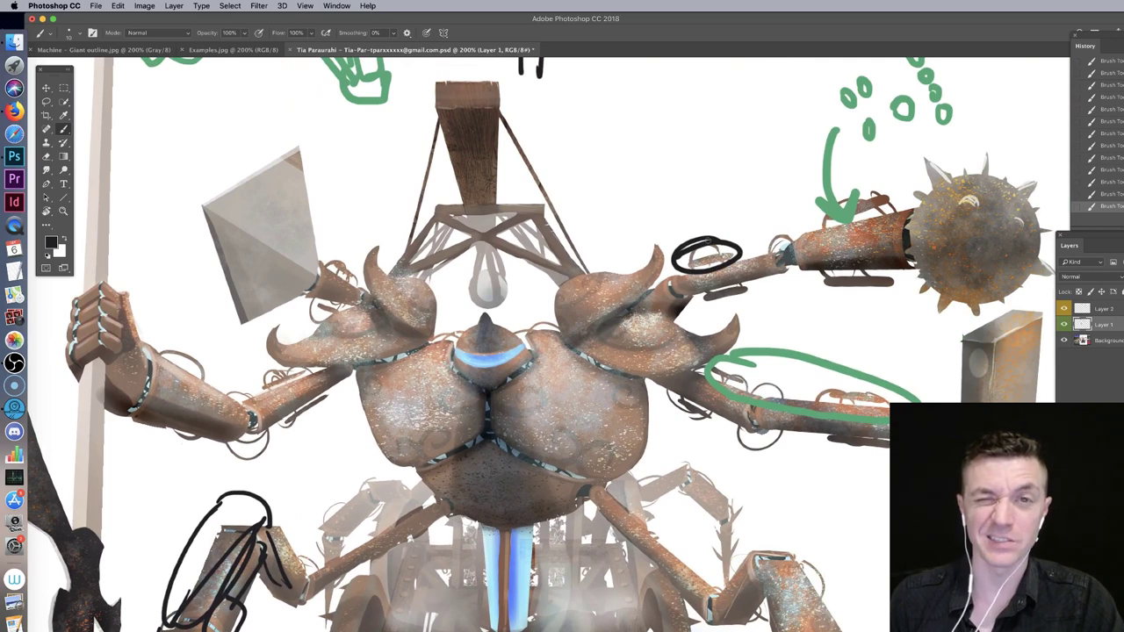
key("super+z")
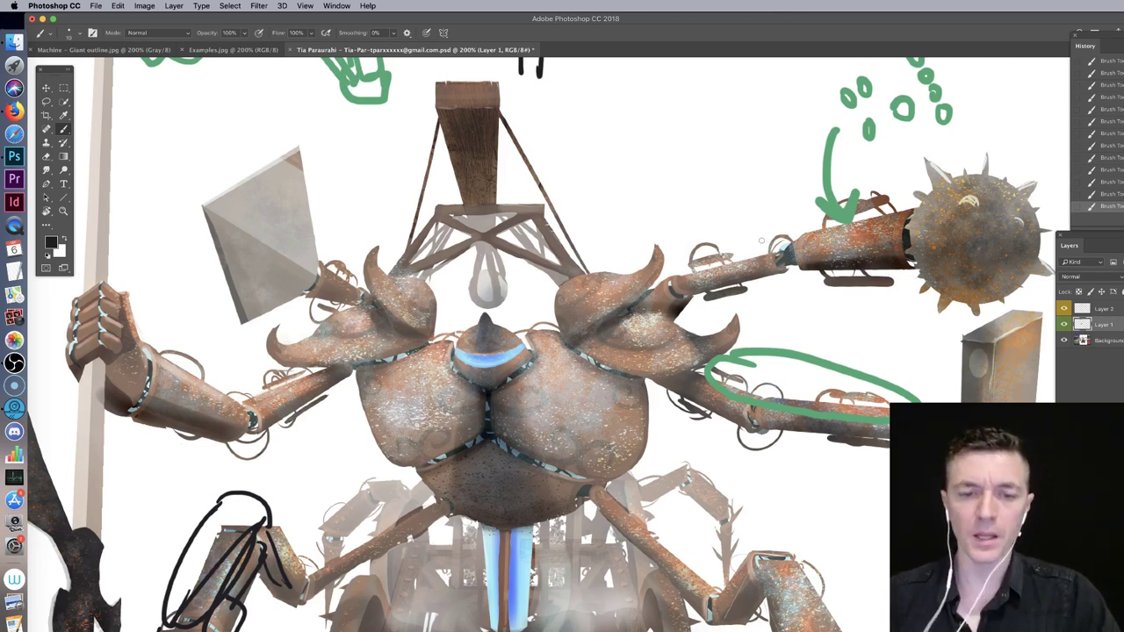
Step: Draw black angular panel breaks and a small cutout across the robot's chest plate on the mace-arm side
left_click_drag(515, 321, 796, 177)
key("super+minus")
scroll(538, 260, "down", 6)
scroll(538, 260, "left", 3)
scroll(538, 260, "up", 8)
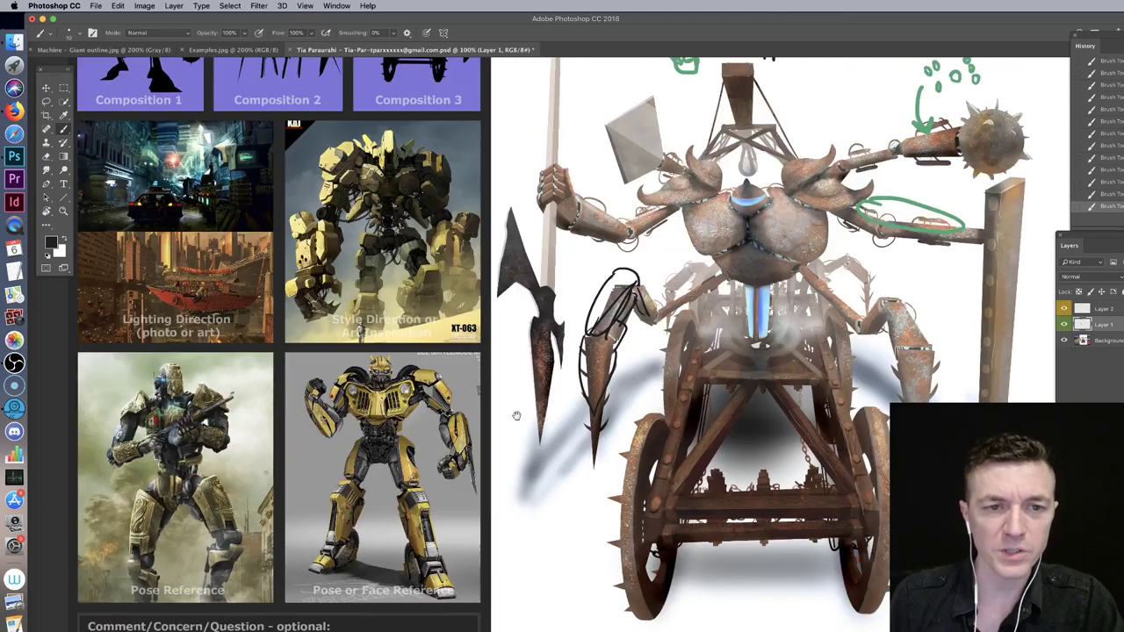
scroll(538, 260, "right", 2)
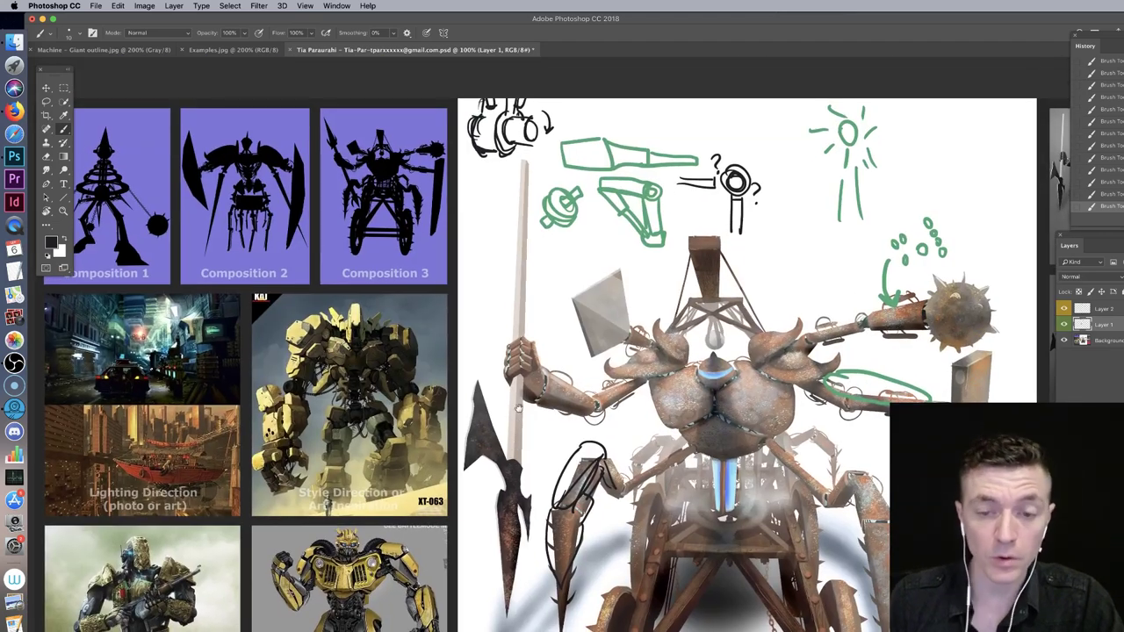
scroll(568, 231, "down", 6)
scroll(568, 231, "left", 1)
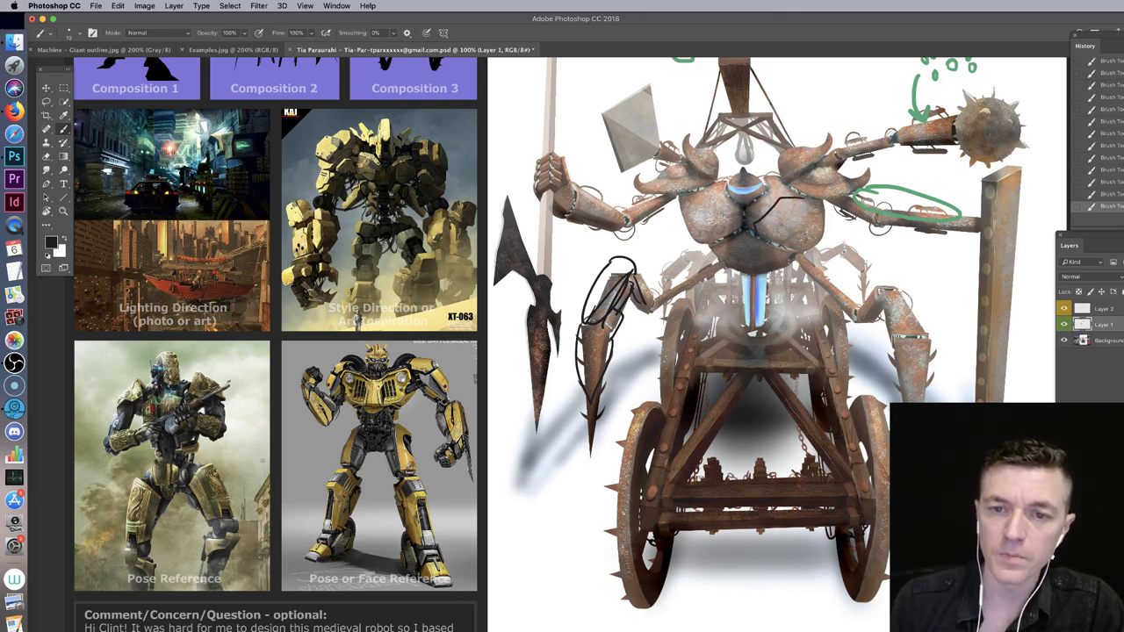
left_click_drag(804, 198, 803, 216)
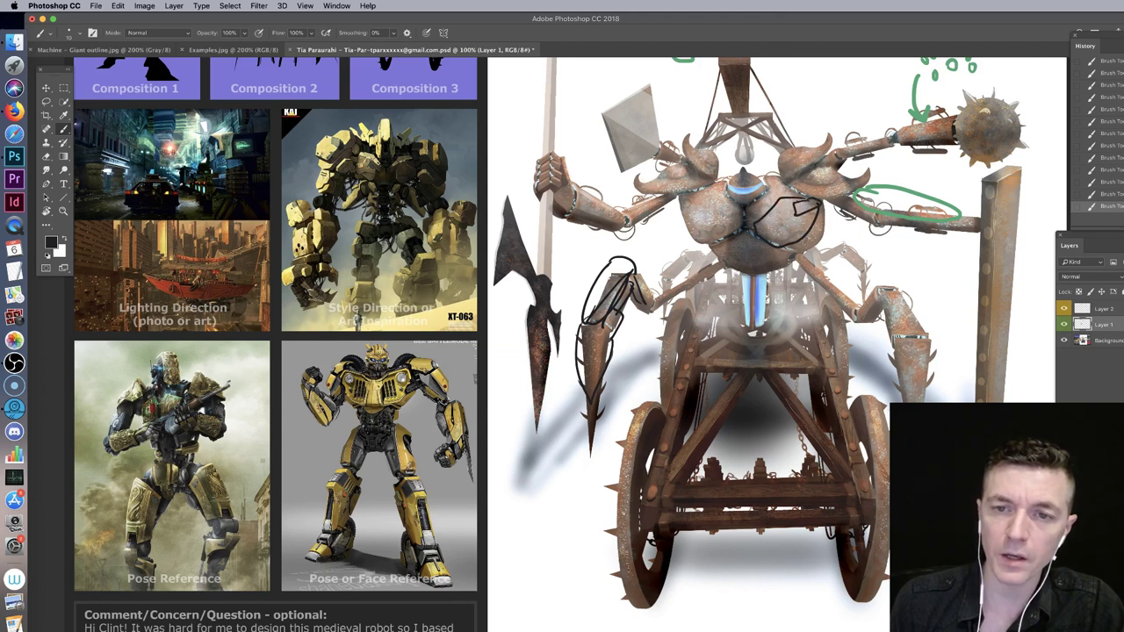
left_click_drag(776, 191, 781, 198)
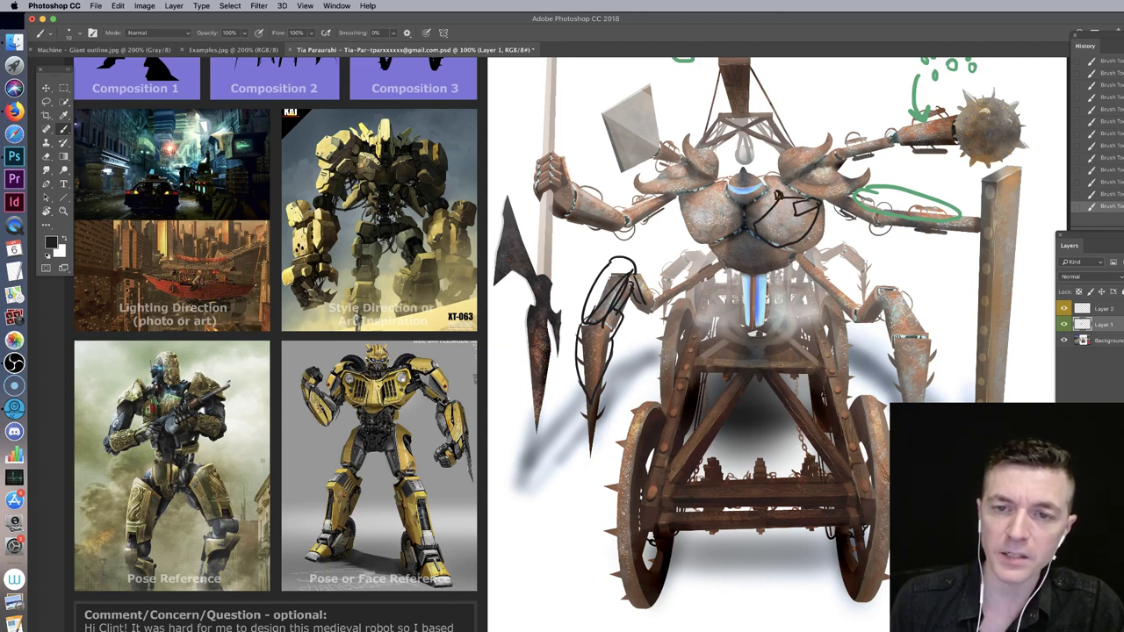
Step: Mark a collar piece, scribble over the gap between the chest plates, and cross out the small pointed head in black
mouse_move(761, 179)
left_mouse_down()
mouse_move(782, 186)
mouse_move(724, 215)
left_mouse_up()
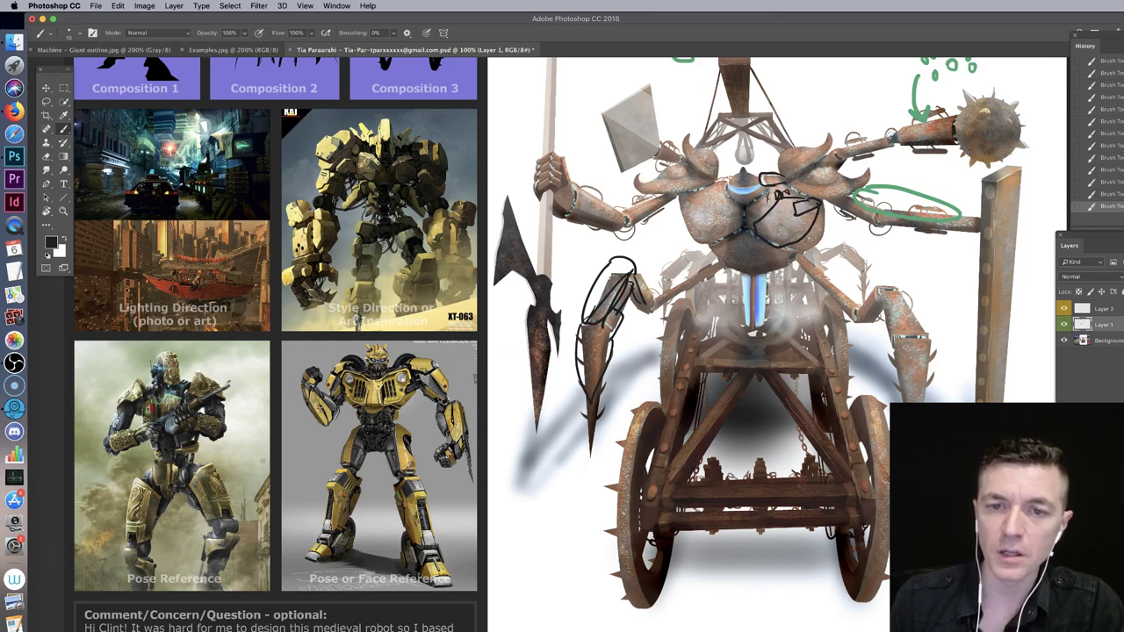
mouse_move(727, 202)
left_mouse_down()
mouse_move(731, 231)
mouse_move(743, 223)
left_mouse_up()
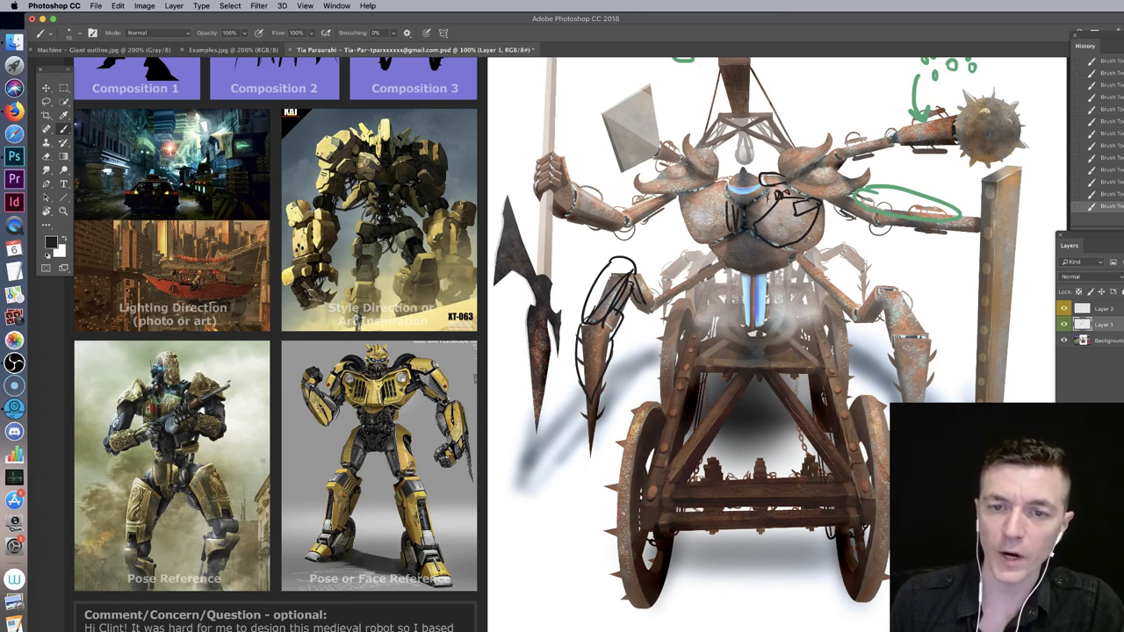
left_click_drag(748, 230, 768, 197)
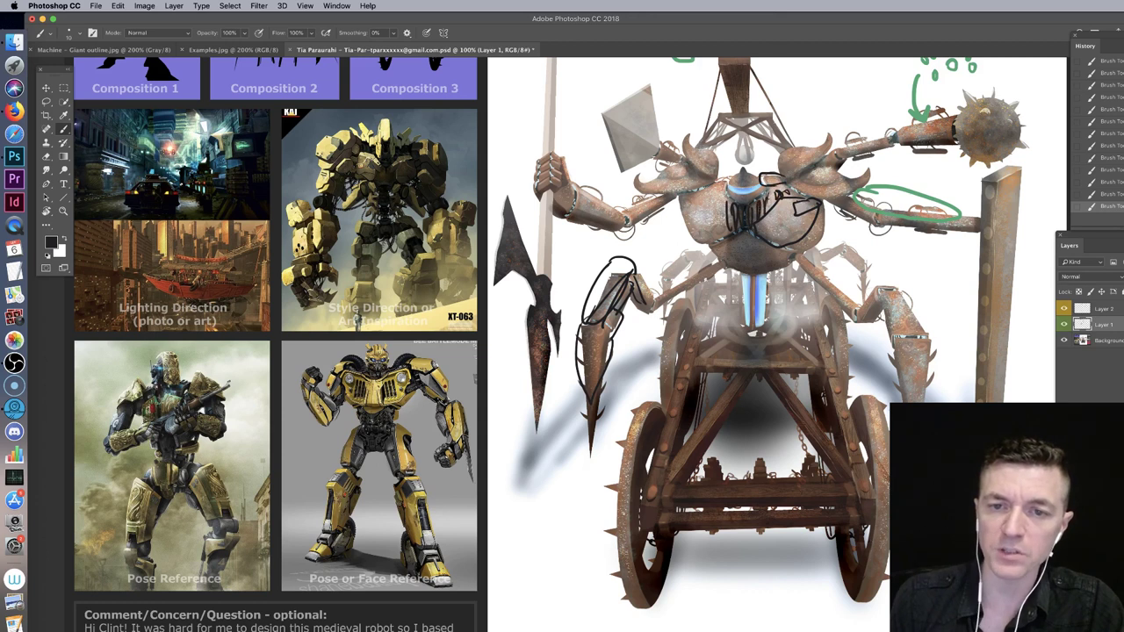
left_click_drag(733, 172, 754, 189)
left_click_drag(752, 172, 731, 189)
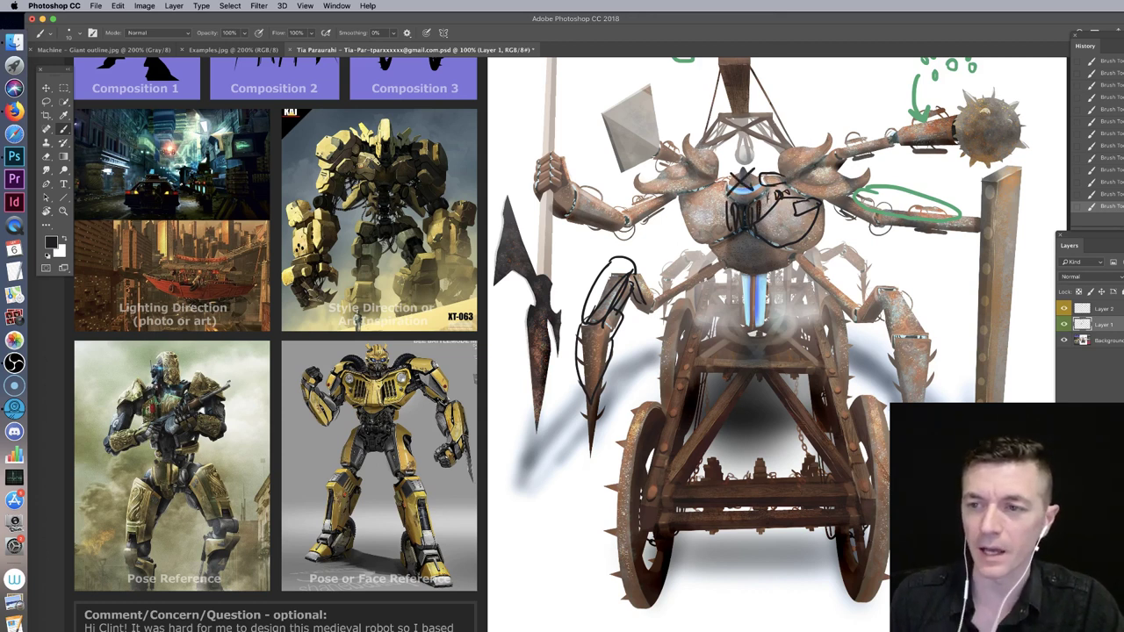
Step: Examine the armour shapes, joints and detailing of the dark mech and walker references in Examples.jpg
left_click(233, 49)
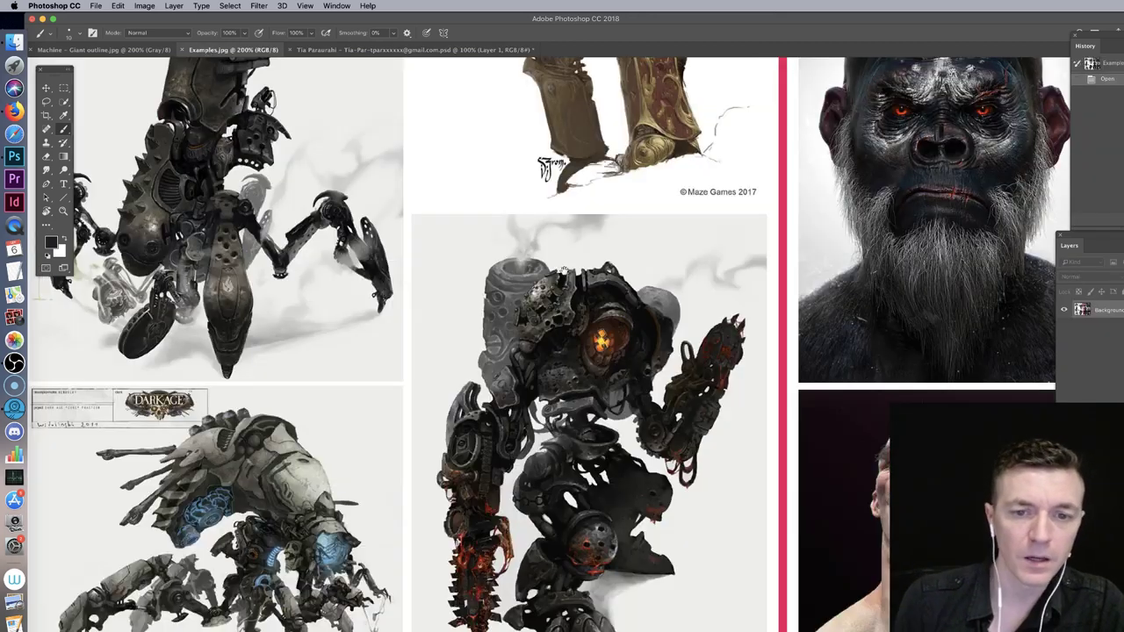
left_click_drag(564, 270, 791, 447)
left_click_drag(406, 281, 422, 388)
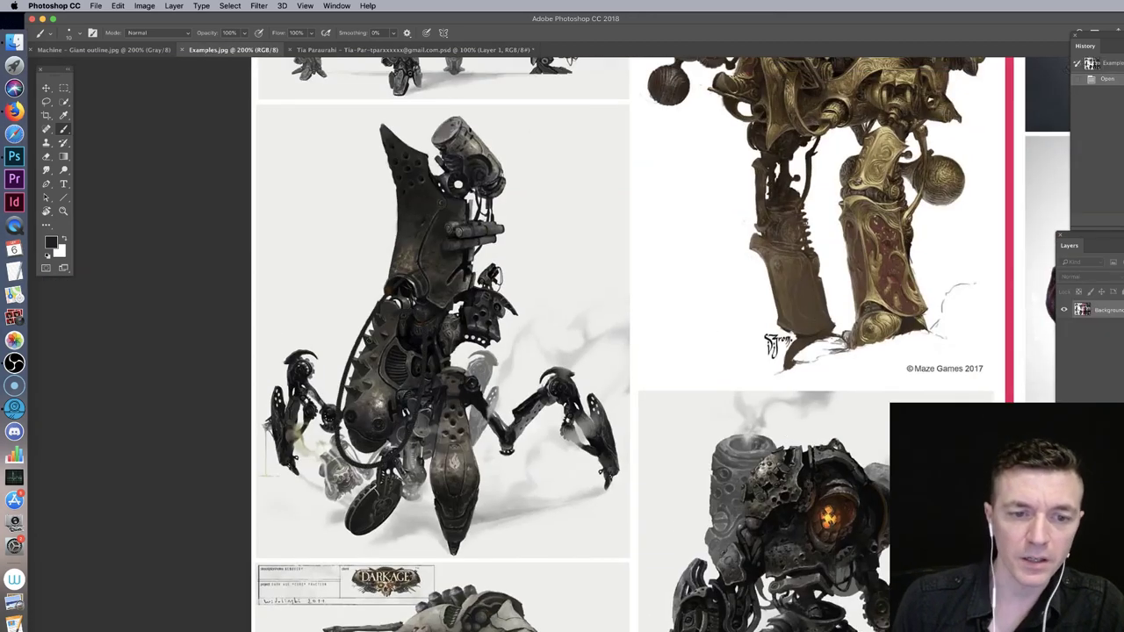
scroll(615, 343, "down", 8)
scroll(615, 342, "left", 2)
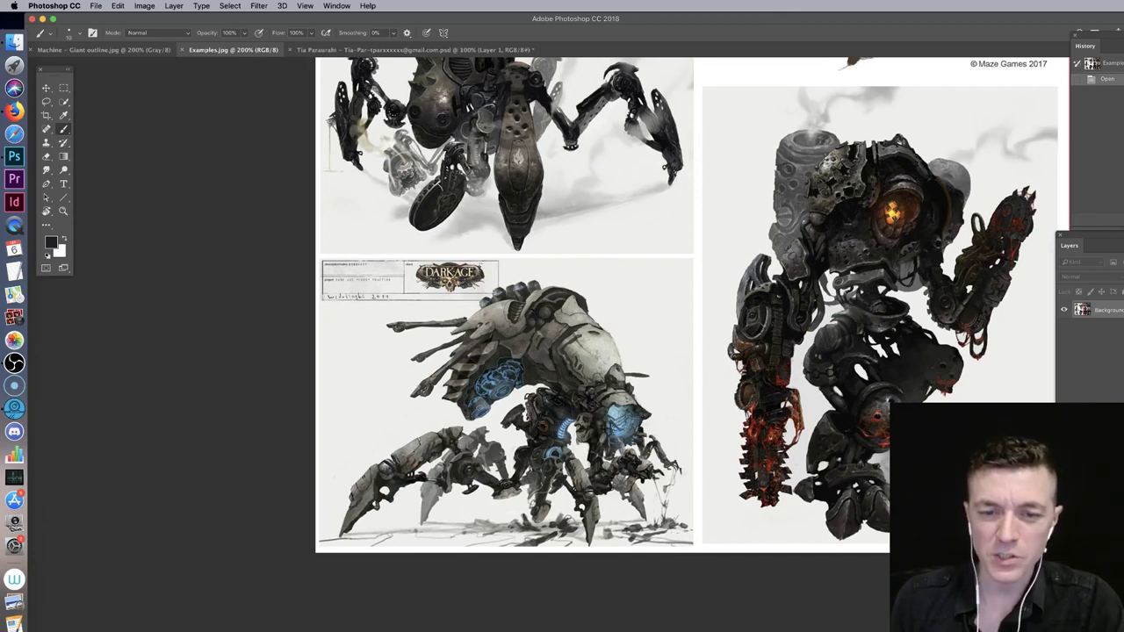
scroll(606, 396, "up", 3)
scroll(606, 395, "right", 3)
scroll(629, 327, "up", 1)
scroll(629, 327, "right", 1)
scroll(630, 327, "up", 3)
scroll(630, 327, "right", 3)
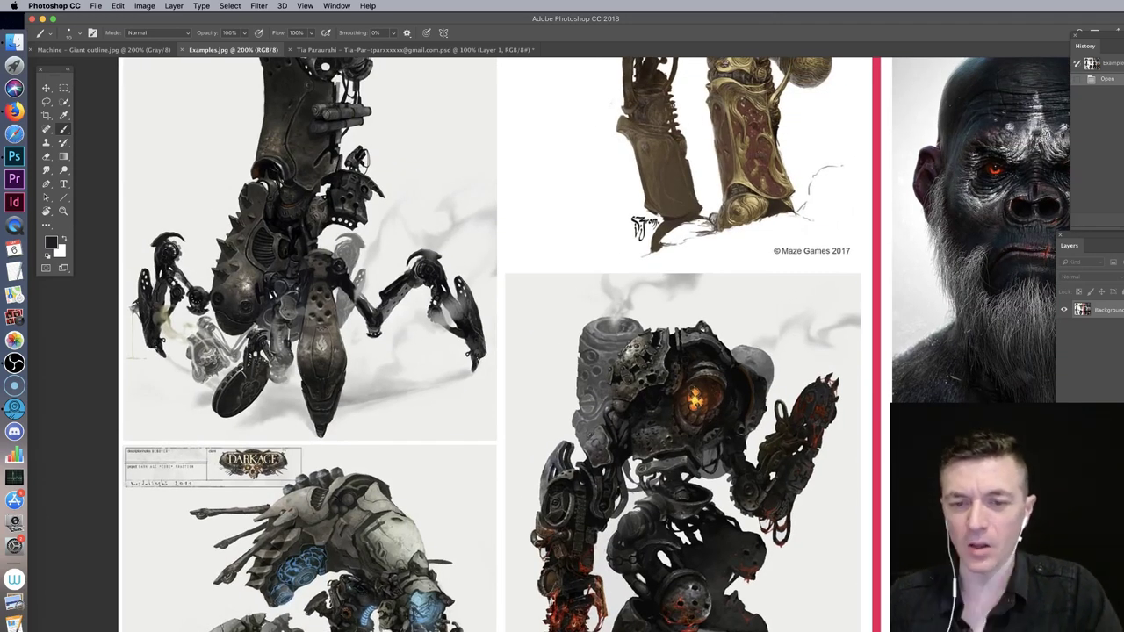
Step: Examine the brass drill-armed walker and the spiked mech references in Examples.jpg
left_click_drag(689, 397, 702, 415)
left_click_drag(740, 163, 694, 528)
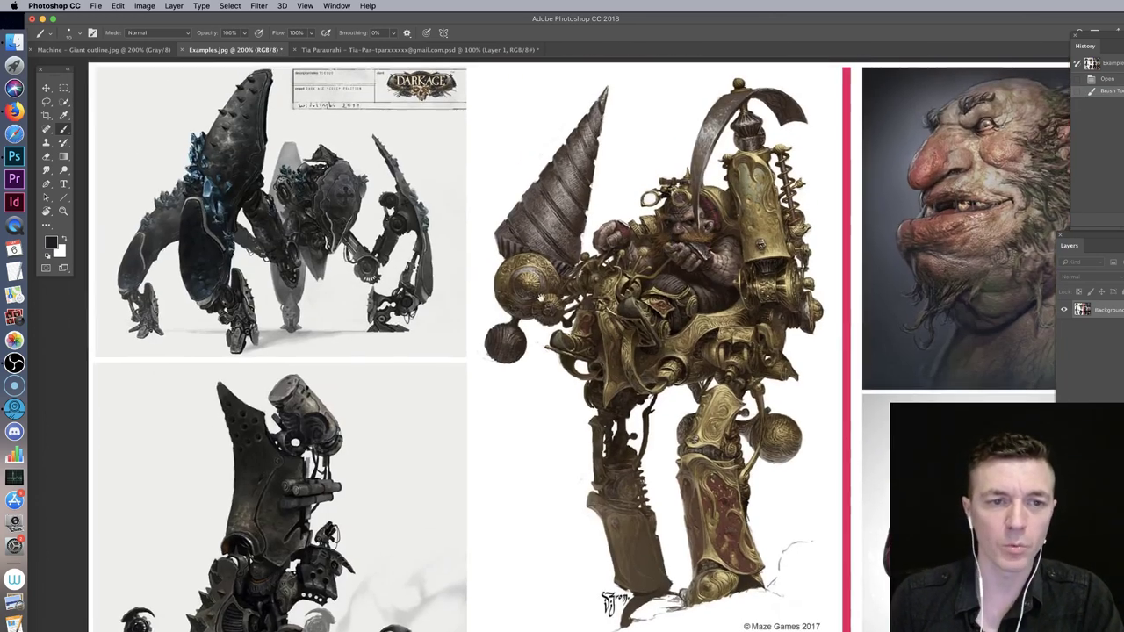
scroll(664, 236, "left", 5)
scroll(664, 236, "up", 2)
left_click_drag(511, 211, 482, 280)
key("super+z")
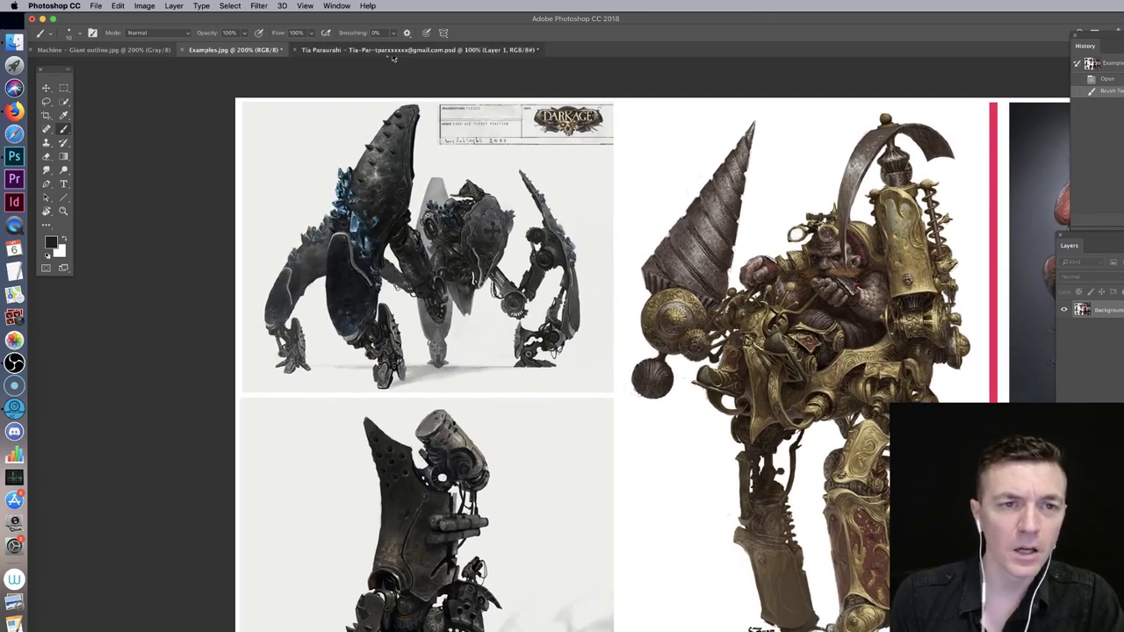
Step: Return to the medieval robot submission and sketch a taller black head outline around the crossed-out pointed head
left_click(396, 51)
left_click_drag(766, 259, 724, 297)
scroll(725, 300, "up", 1)
scroll(724, 300, "left", 1)
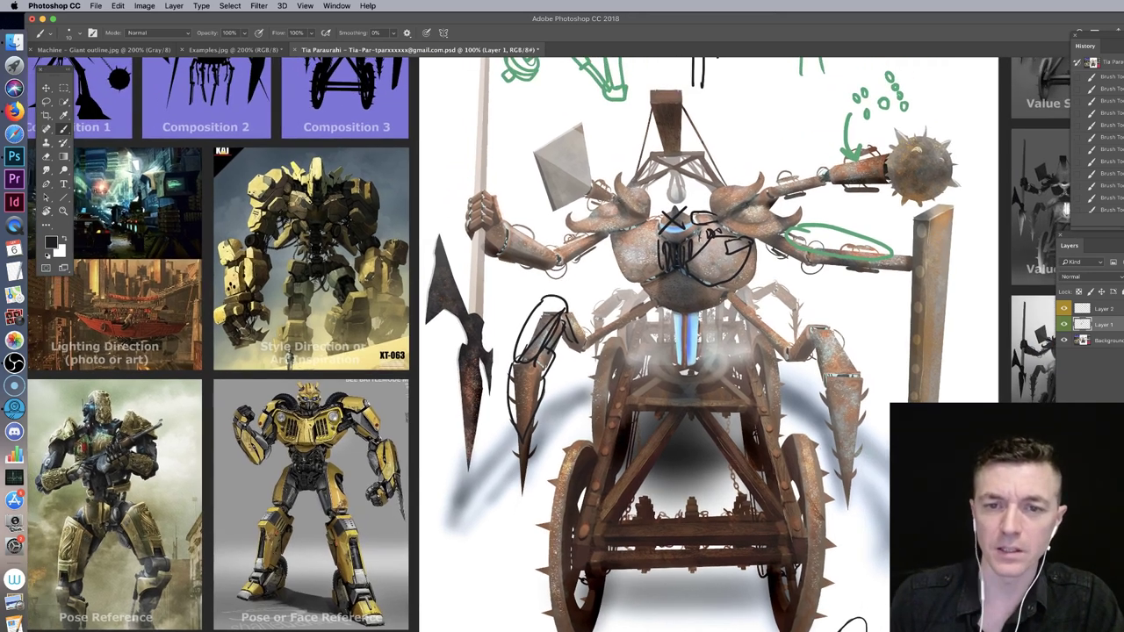
mouse_move(688, 201)
left_mouse_down()
mouse_move(688, 240)
mouse_move(654, 247)
mouse_move(669, 243)
left_mouse_up()
left_click_drag(676, 225, 674, 242)
key("alt+super+z")
key("alt+super+z")
key("alt+super+z")
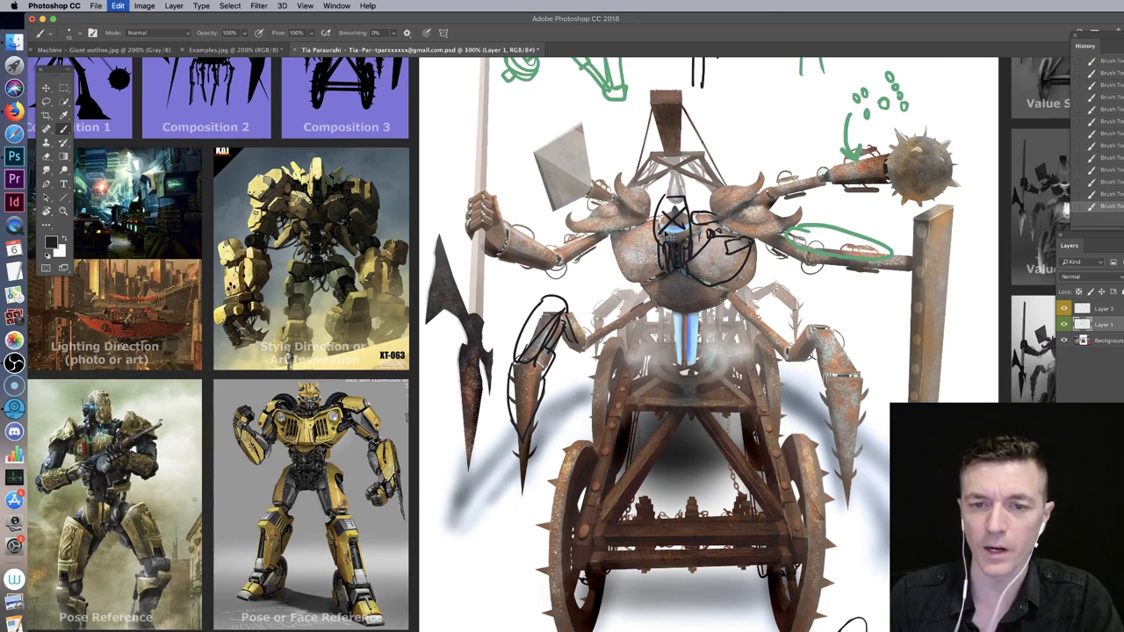
left_click_drag(670, 227, 673, 255)
left_click_drag(681, 226, 681, 244)
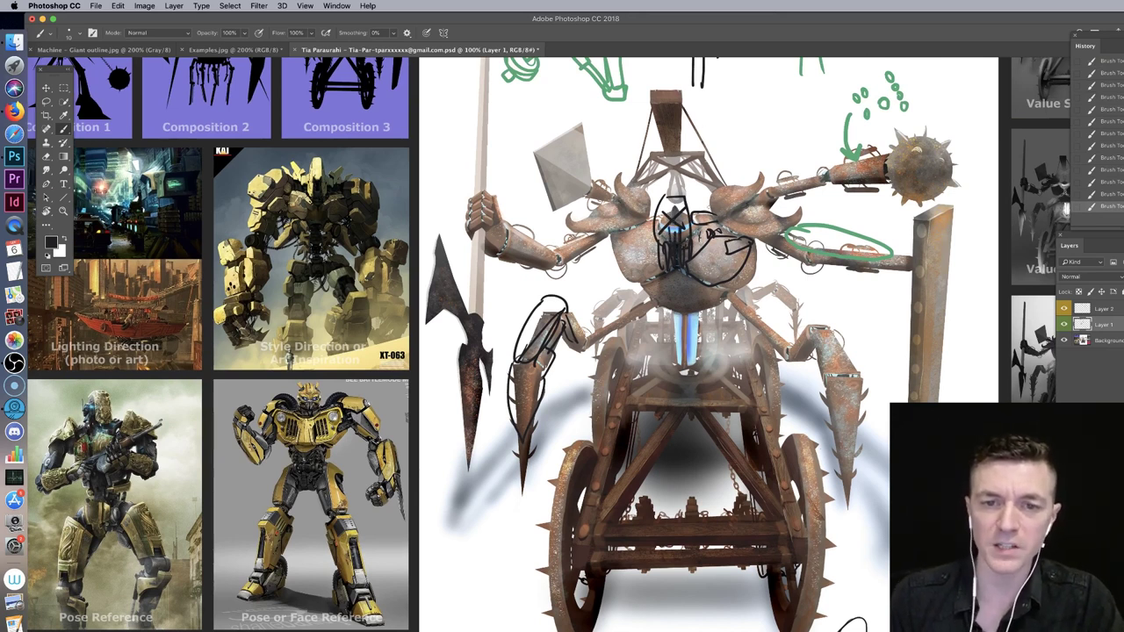
Step: Sketch black coil-like rings around the robot's glowing waist column, and undo them
left_click_drag(788, 310, 712, 286)
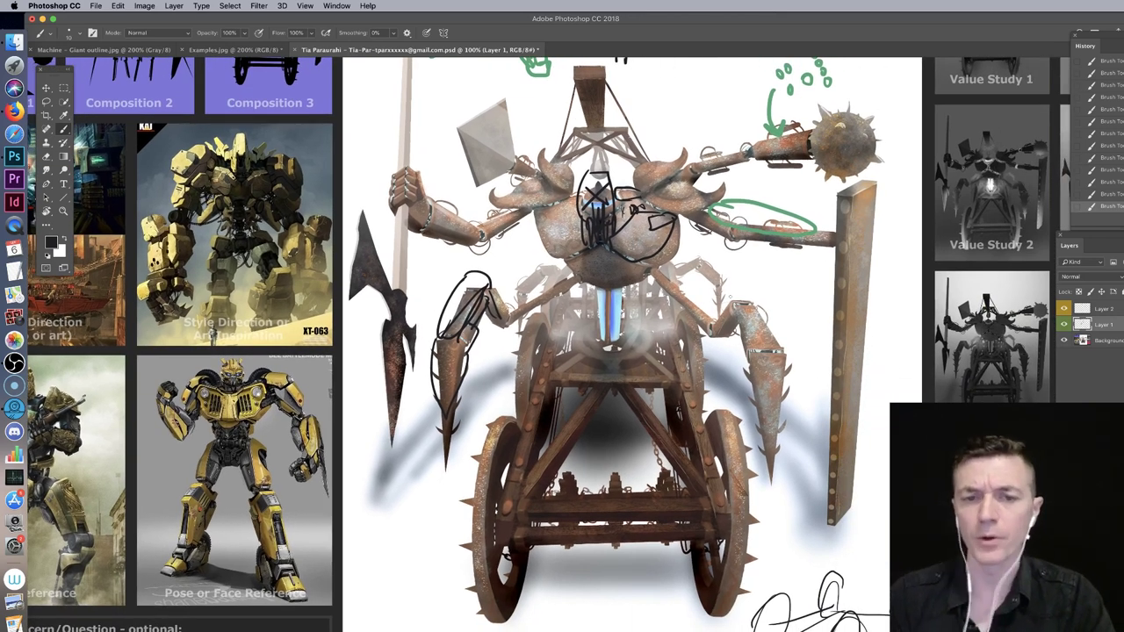
left_click_drag(681, 260, 717, 234)
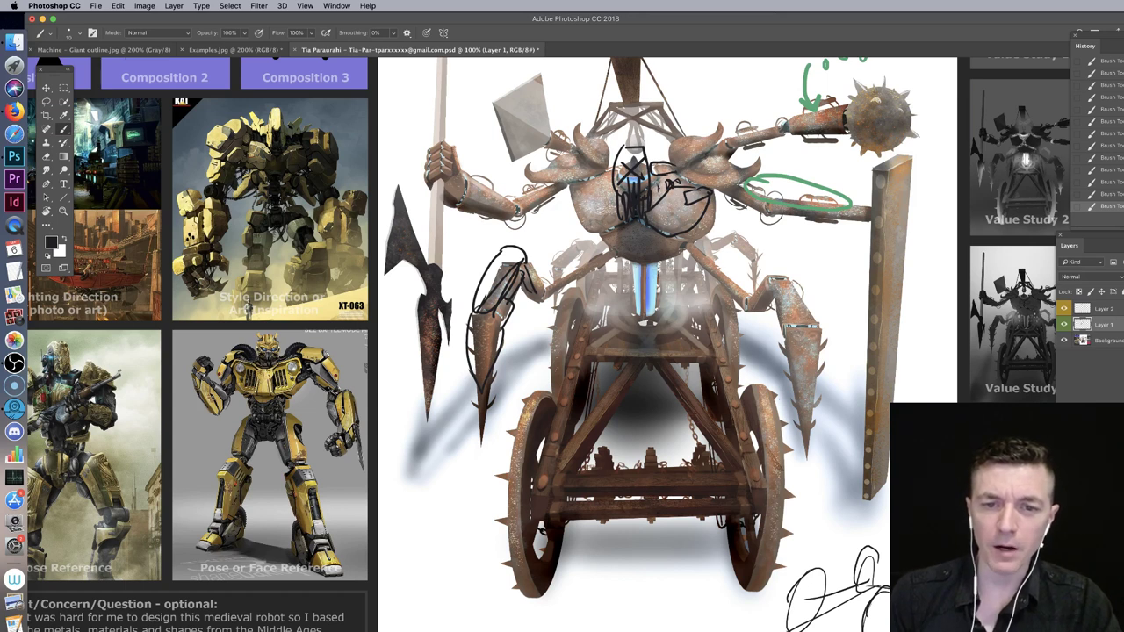
mouse_move(633, 270)
left_mouse_down()
mouse_move(635, 280)
mouse_move(662, 271)
mouse_move(656, 279)
left_mouse_up()
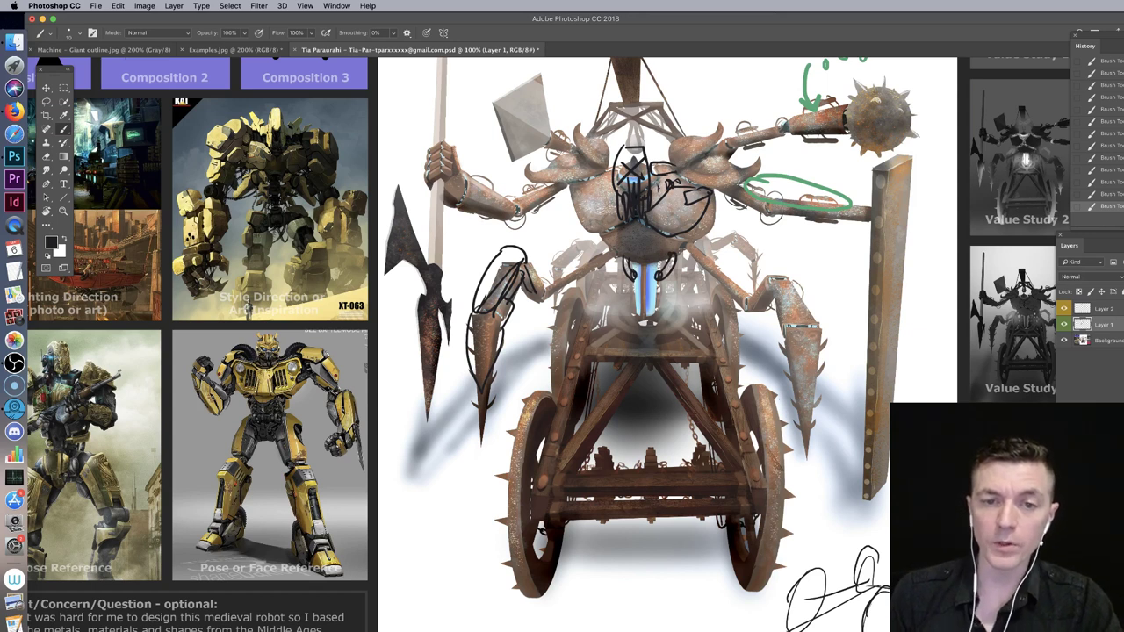
mouse_move(632, 278)
left_mouse_down()
mouse_move(670, 272)
mouse_move(635, 298)
mouse_move(662, 299)
mouse_move(668, 321)
left_mouse_up()
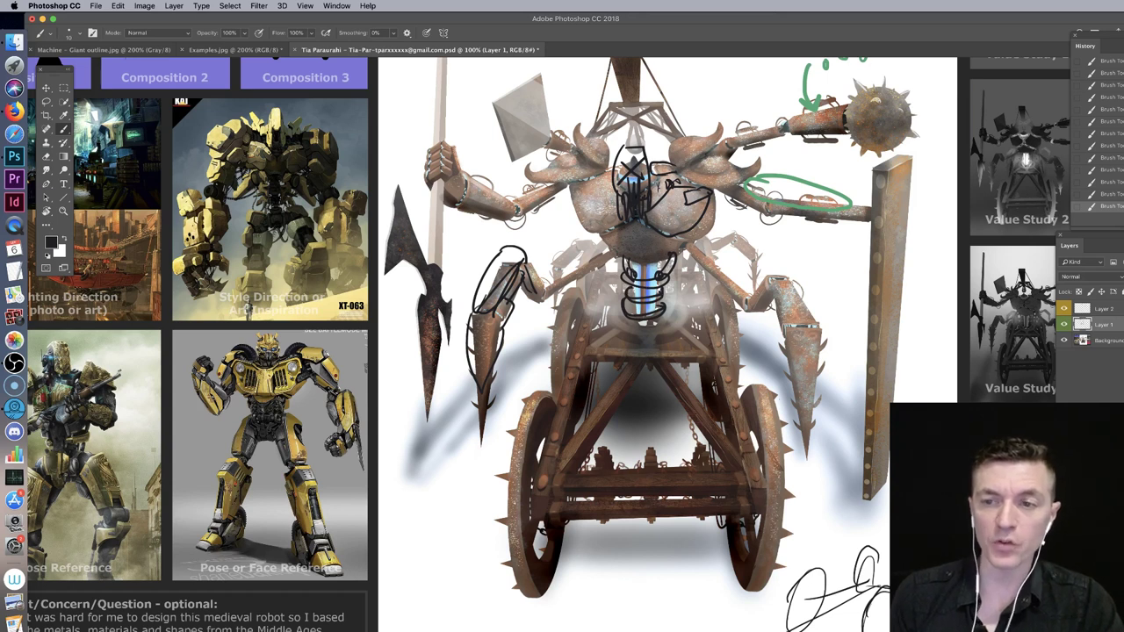
left_click(1102, 73)
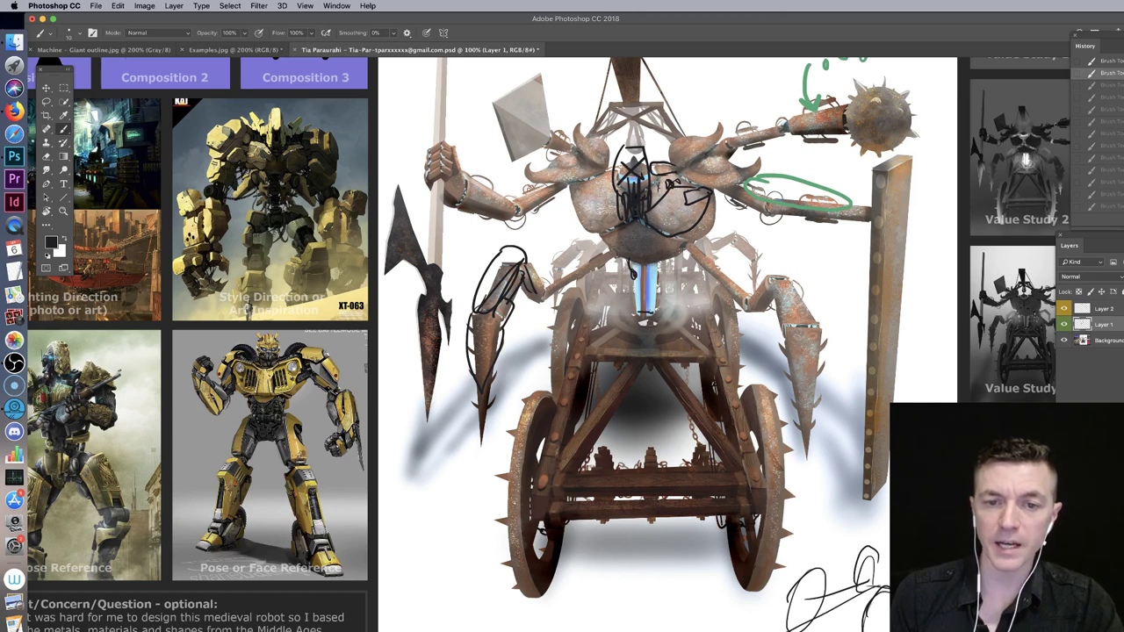
Step: Loop a large black outline around the upper body and arms, and sketch a waist ring with struts running down to the chariot
mouse_move(478, 136)
left_mouse_down()
mouse_move(450, 191)
mouse_move(422, 297)
mouse_move(498, 399)
mouse_move(563, 288)
mouse_move(651, 265)
mouse_move(886, 496)
mouse_move(944, 226)
mouse_move(828, 79)
mouse_move(550, 75)
mouse_move(444, 212)
mouse_move(439, 246)
left_mouse_up()
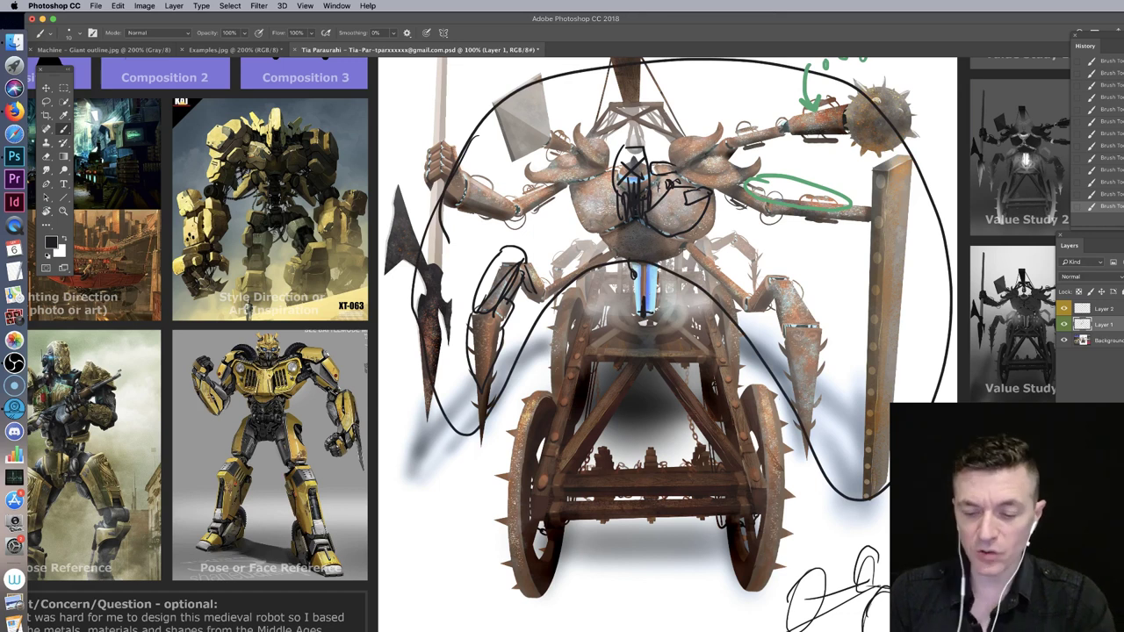
key("super+equal")
left_click_drag(759, 179, 664, 291)
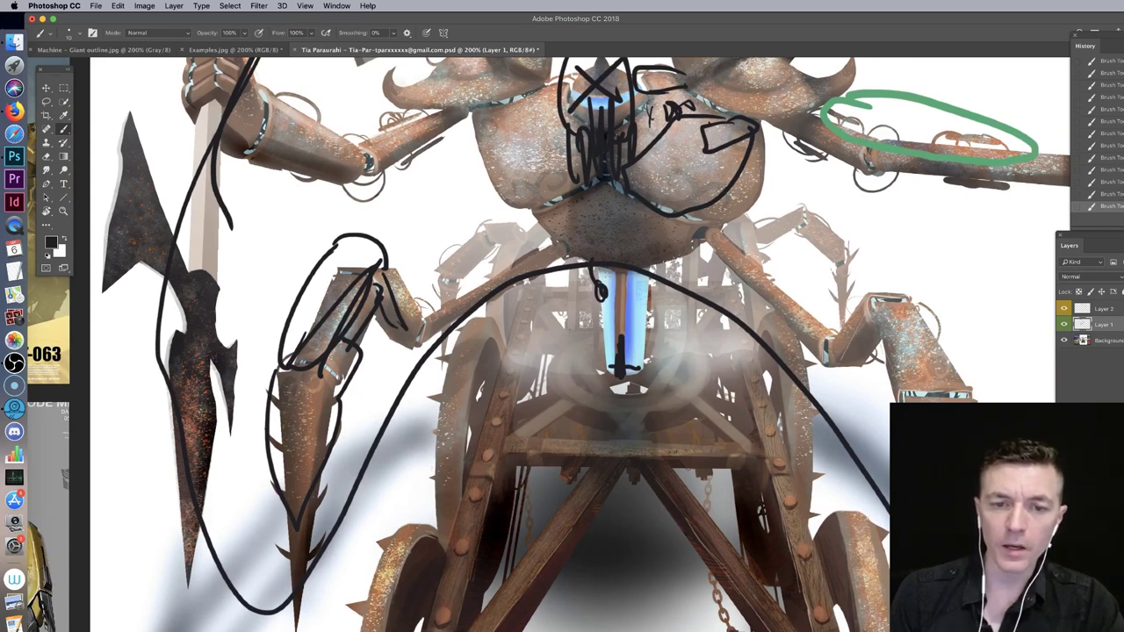
mouse_move(565, 352)
left_mouse_down()
mouse_move(581, 325)
mouse_move(552, 371)
left_mouse_up()
mouse_move(586, 328)
left_mouse_down()
mouse_move(552, 391)
mouse_move(595, 332)
left_mouse_up()
mouse_move(673, 325)
left_mouse_down()
mouse_move(704, 381)
mouse_move(696, 395)
left_mouse_up()
left_click_drag(630, 334, 632, 416)
left_click_drag(634, 337, 644, 420)
mouse_move(590, 301)
left_mouse_down()
mouse_move(667, 332)
mouse_move(610, 337)
left_mouse_up()
left_click_drag(657, 295, 643, 341)
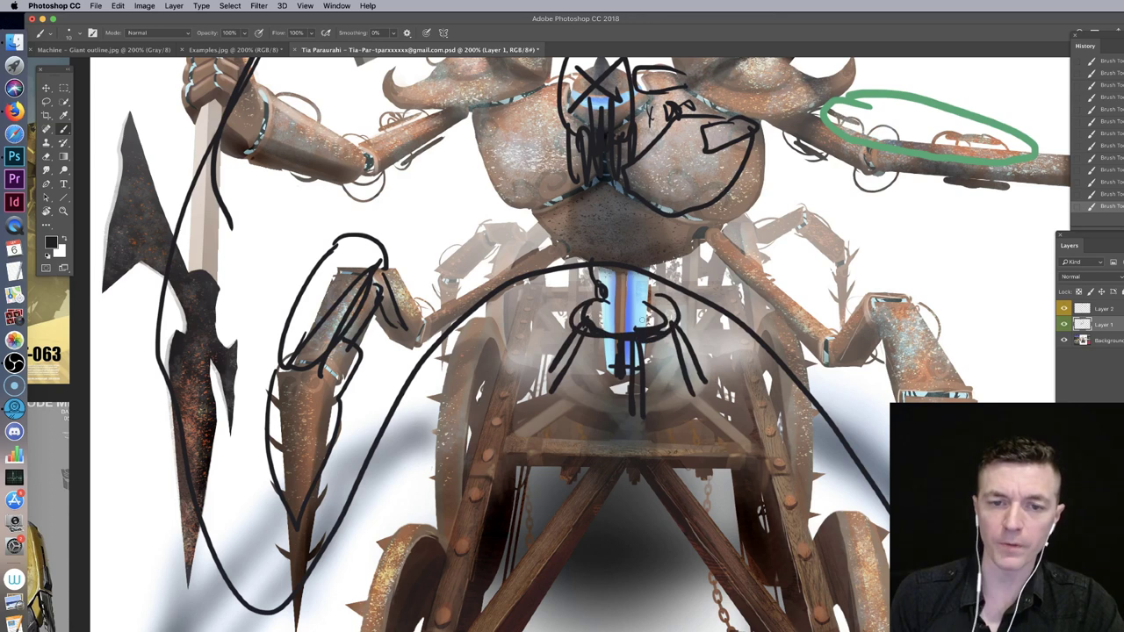
Step: Draw black struts connecting the waist ring to the torso, and write T1000 beside the waist
mouse_move(599, 265)
left_mouse_down()
mouse_move(606, 332)
mouse_move(596, 271)
mouse_move(601, 303)
left_mouse_up()
left_click_drag(573, 258, 578, 307)
left_click_drag(680, 255, 661, 308)
left_click_drag(691, 255, 662, 313)
mouse_move(799, 239)
left_mouse_down()
mouse_move(834, 230)
mouse_move(822, 258)
mouse_move(845, 231)
mouse_move(842, 255)
mouse_move(875, 226)
left_mouse_up()
mouse_move(909, 220)
left_mouse_down()
mouse_move(904, 233)
mouse_move(912, 214)
left_mouse_up()
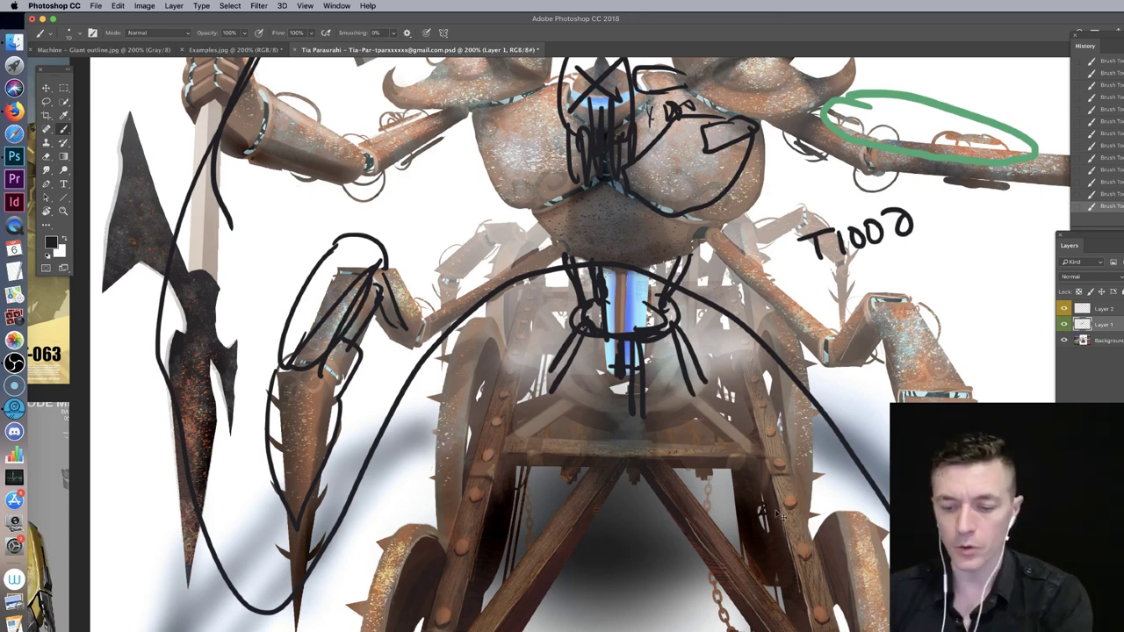
Step: Close the medieval robot submission without saving the changes
key("super+minus")
key("super+minus")
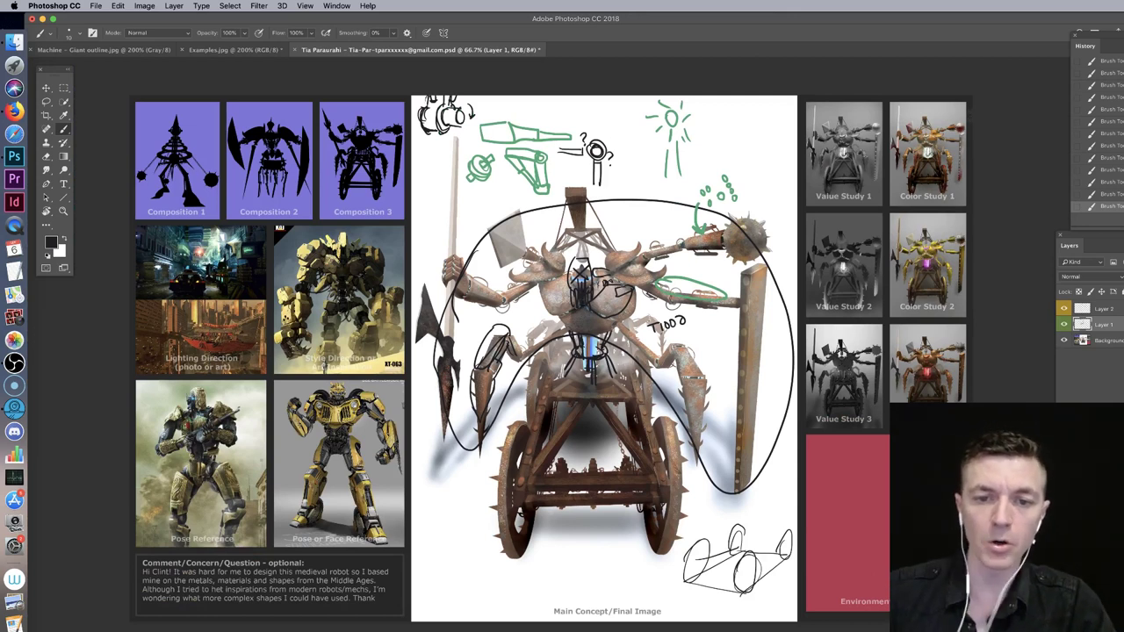
key("super+w")
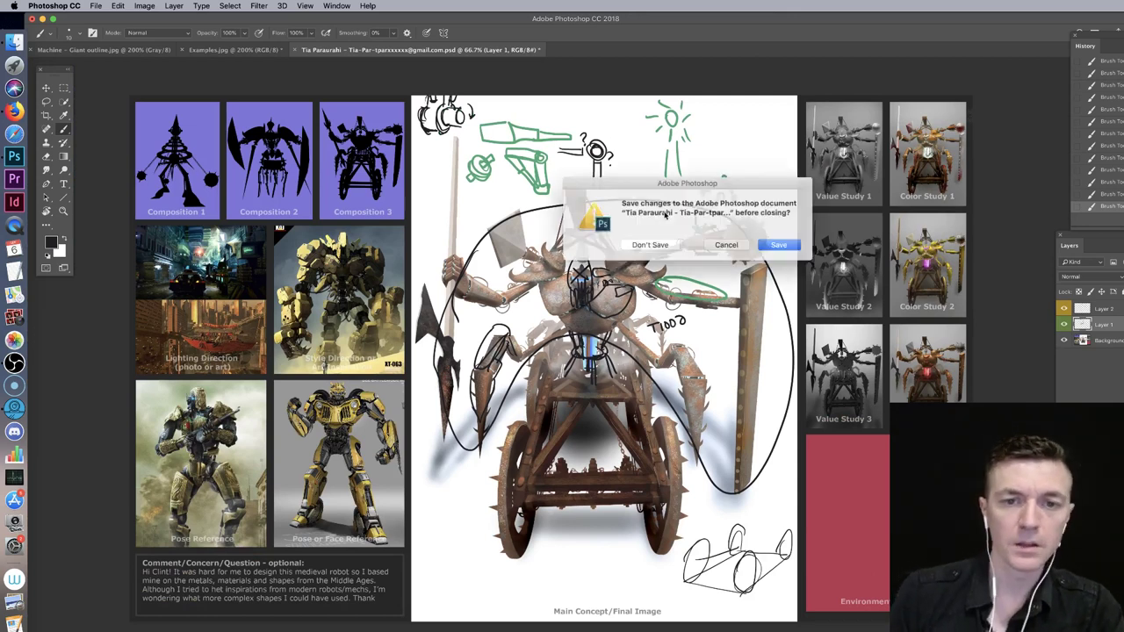
key("super+d")
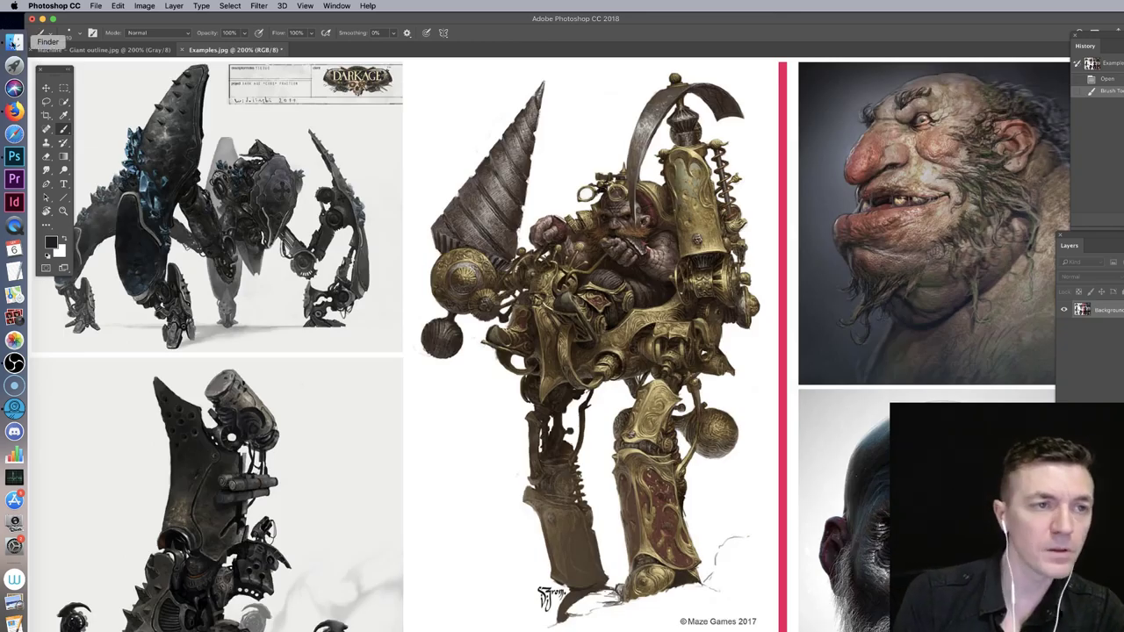
Step: Open the spider-mech concept PSD in the Machine & Giant CONCEPTS folder with Photoshop
left_click(14, 41)
left_click(499, 292)
left_click(303, 230)
right_click(309, 231)
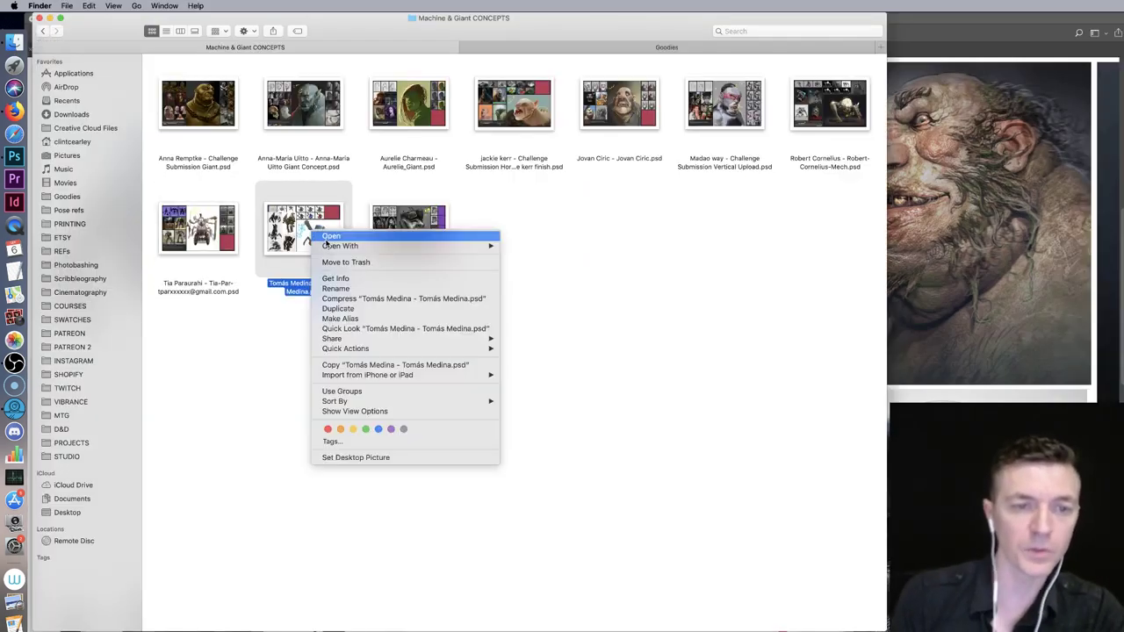
mouse_move(413, 246)
left_click(598, 248)
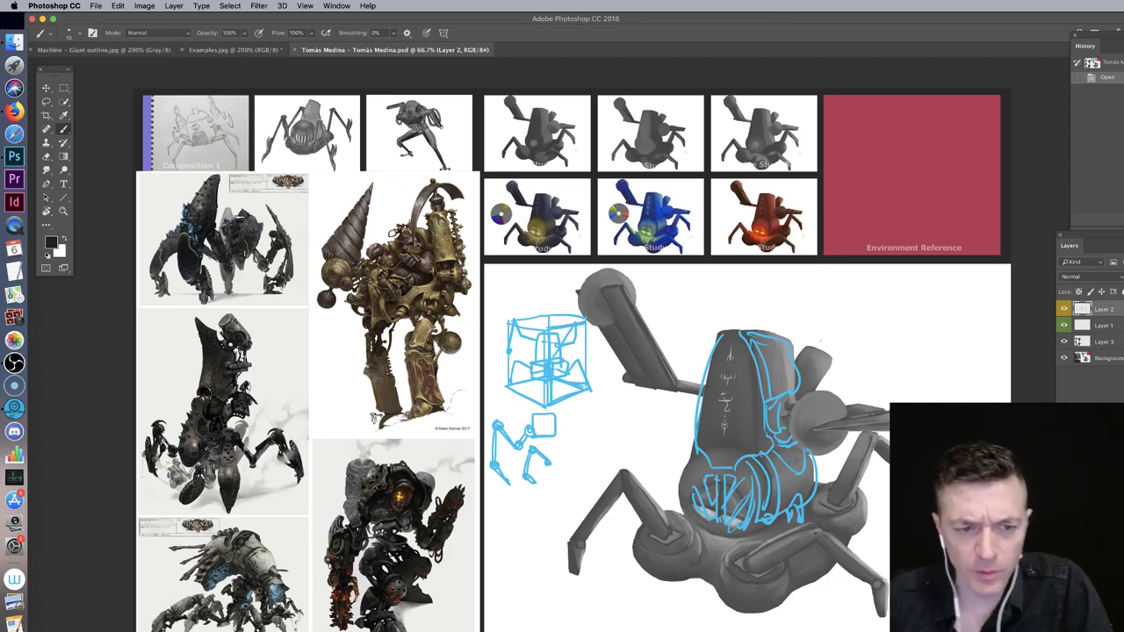
Step: Hide and reshow Layer 3 to view the original reference images underneath it
left_click(1065, 342)
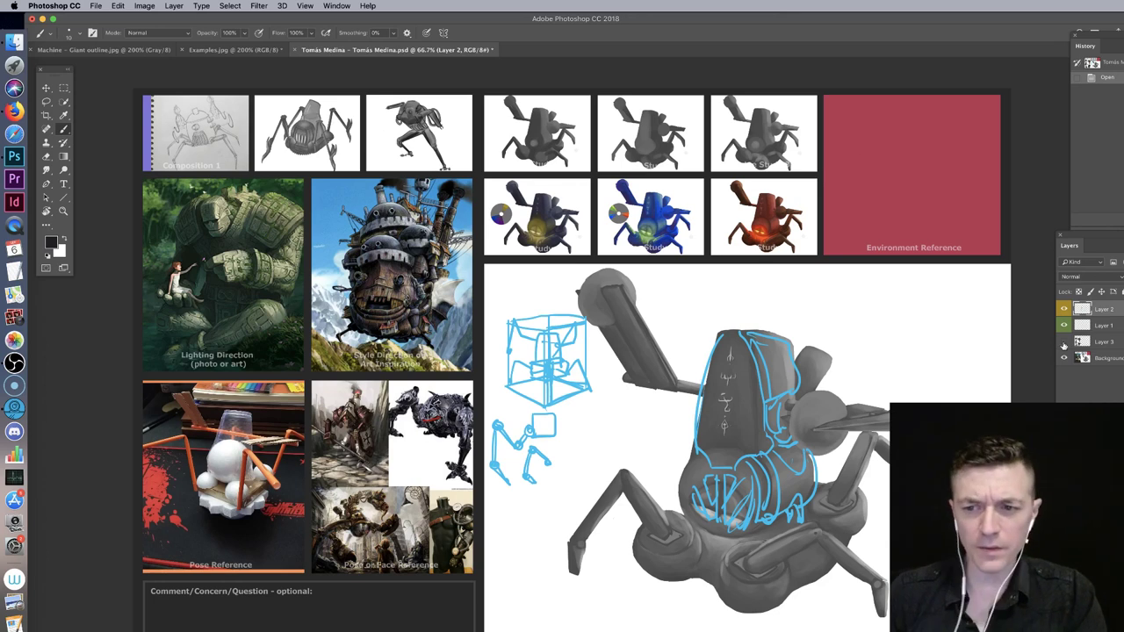
left_click(1064, 341)
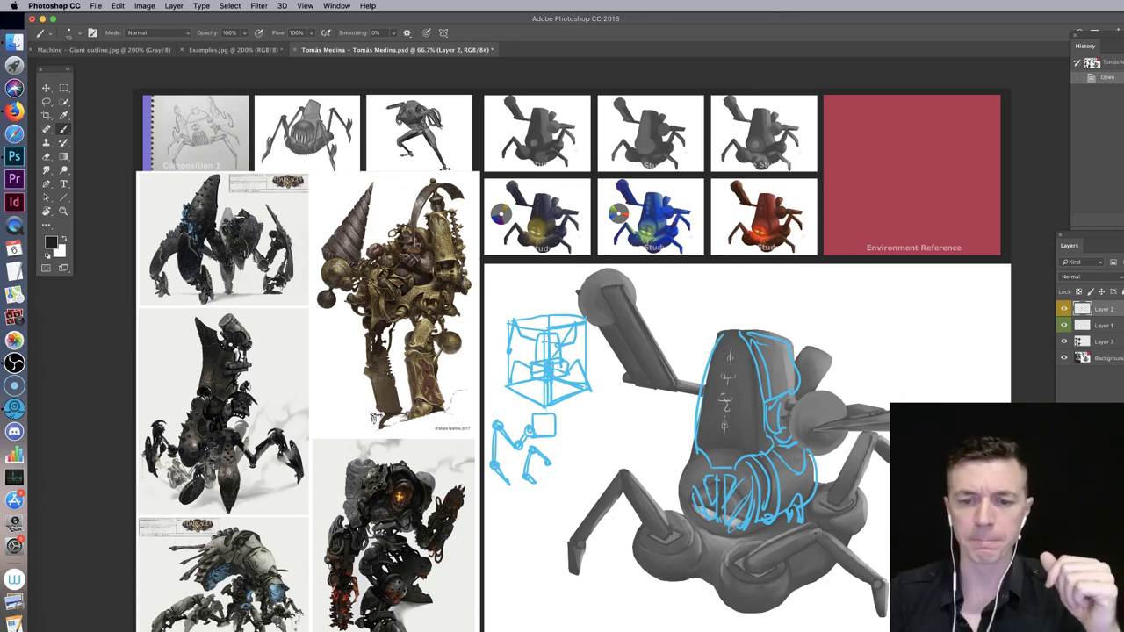
Step: On Layer 1, sketch the front faces of a green perspective box around the mech's spherical base
left_click(1100, 326)
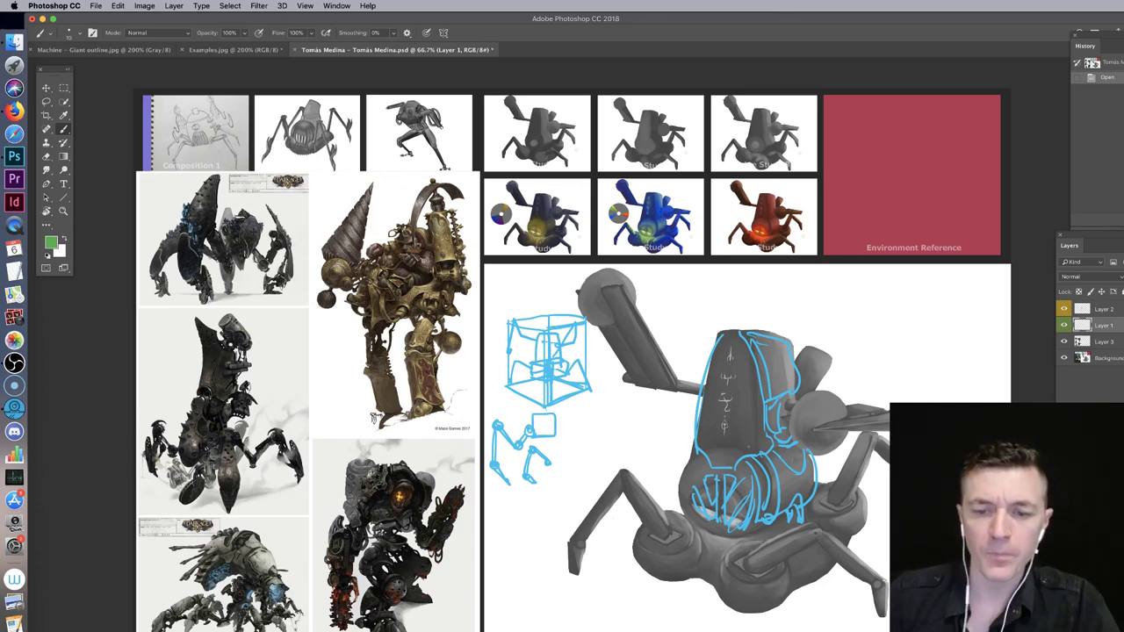
scroll(764, 430, "down", 5)
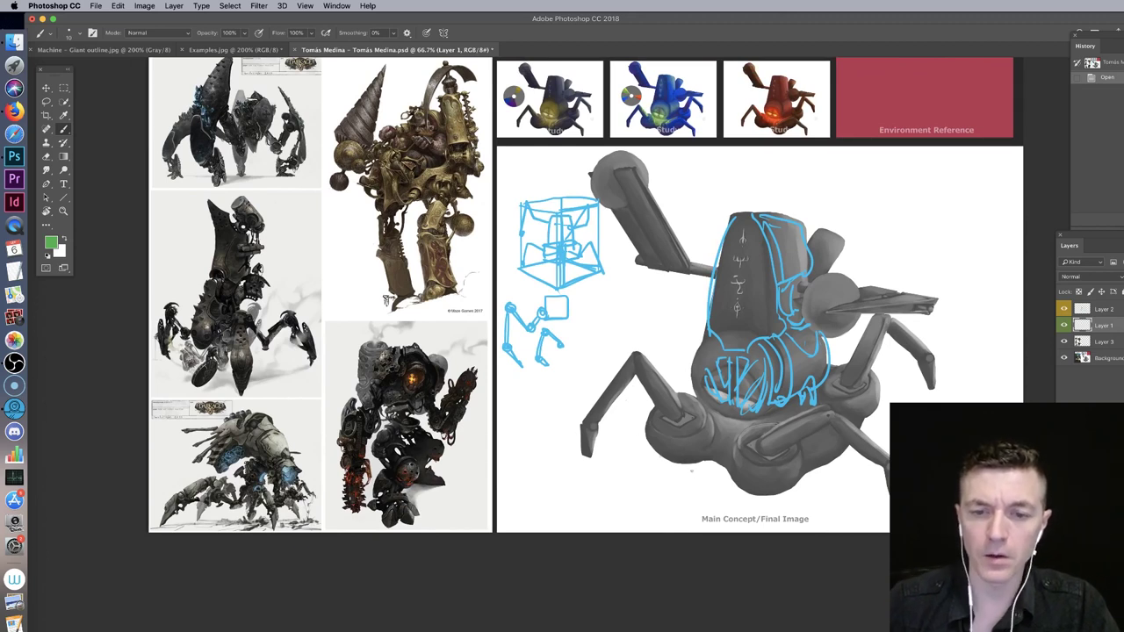
mouse_move(650, 453)
left_mouse_down()
mouse_move(722, 490)
mouse_move(711, 479)
mouse_move(784, 498)
mouse_move(886, 423)
left_mouse_up()
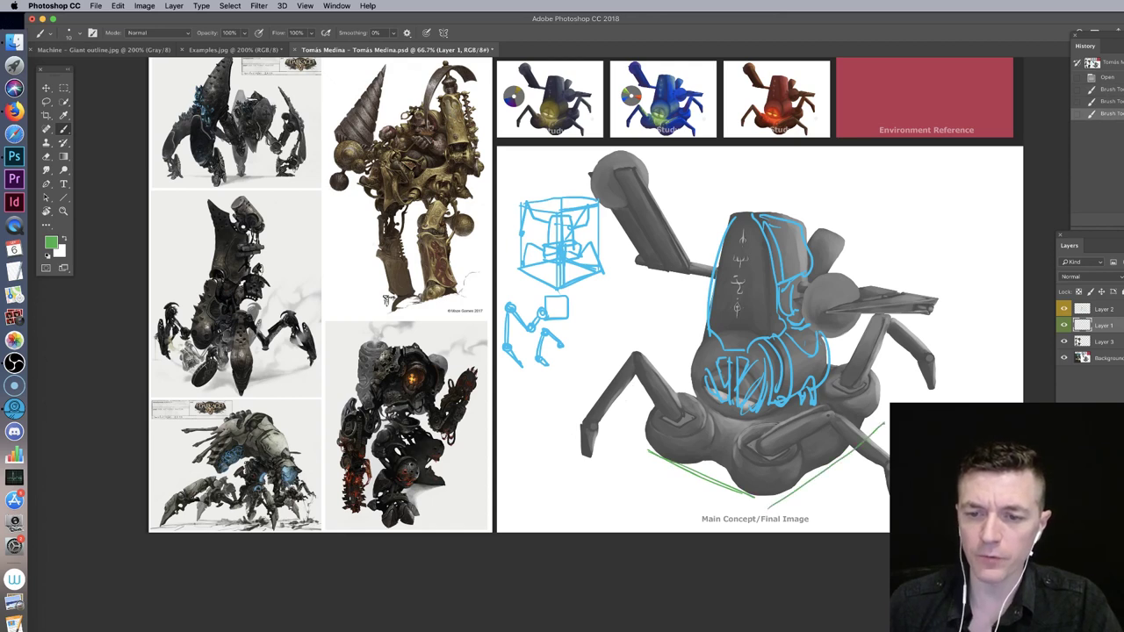
left_click_drag(638, 403, 642, 451)
mouse_move(636, 407)
left_mouse_down()
mouse_move(763, 449)
mouse_move(770, 514)
left_mouse_up()
left_click_drag(769, 450, 866, 381)
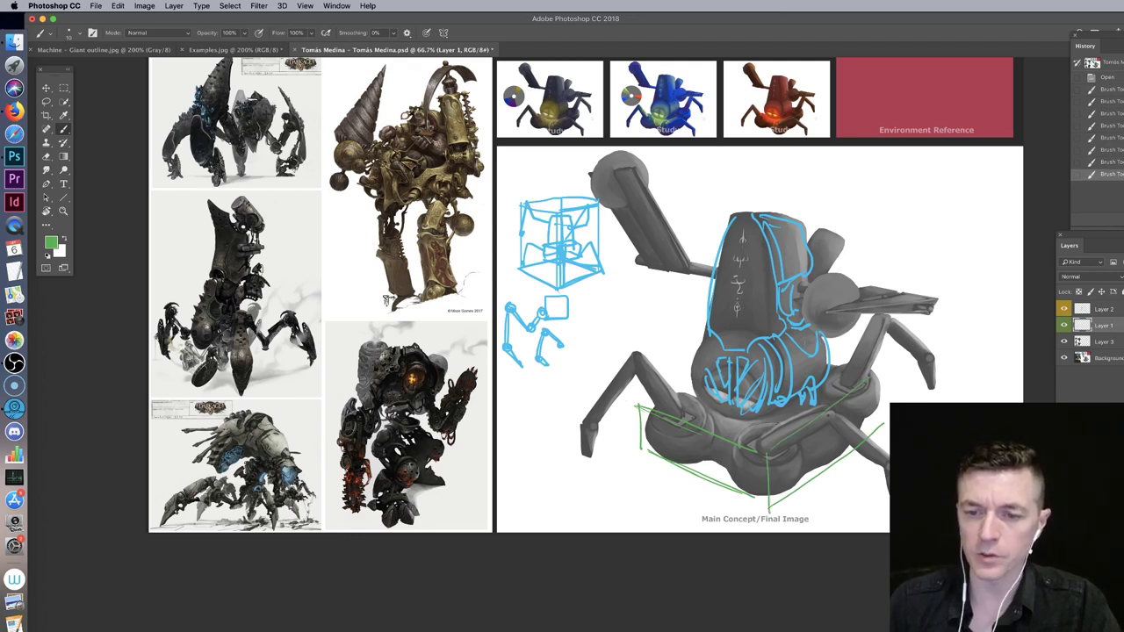
Step: Redraw the green box's upper front edge and complete its top plane with back edges behind the mech's body
key("super+z")
mouse_move(768, 452)
left_mouse_down()
mouse_move(869, 388)
mouse_move(887, 430)
left_mouse_up()
left_click_drag(639, 404, 702, 379)
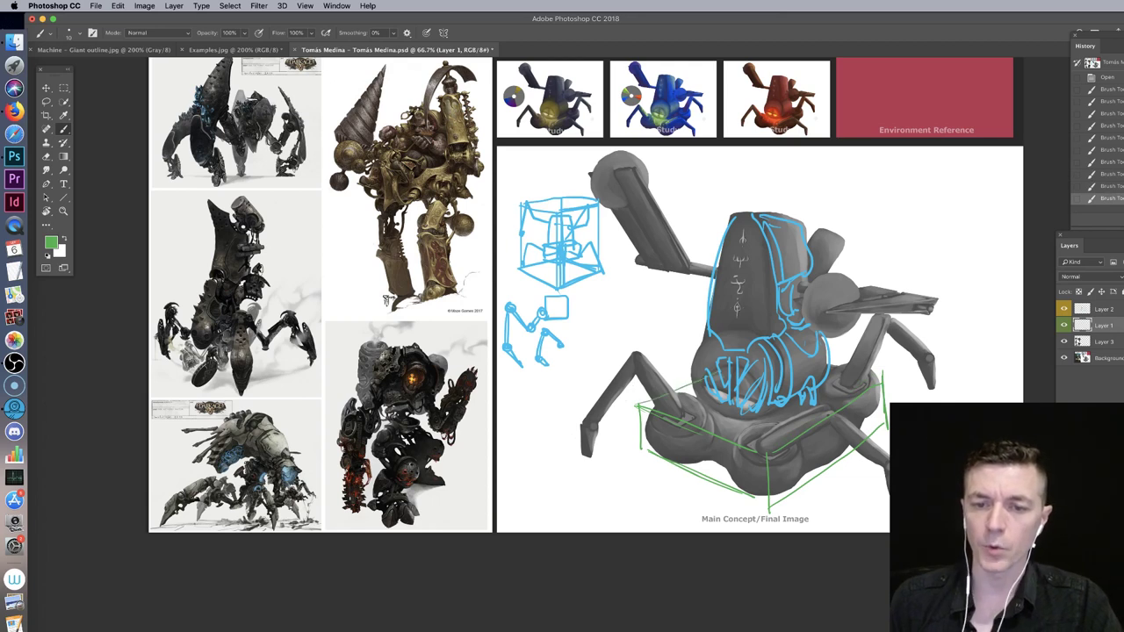
left_click_drag(773, 358, 882, 383)
left_click_drag(688, 394, 707, 387)
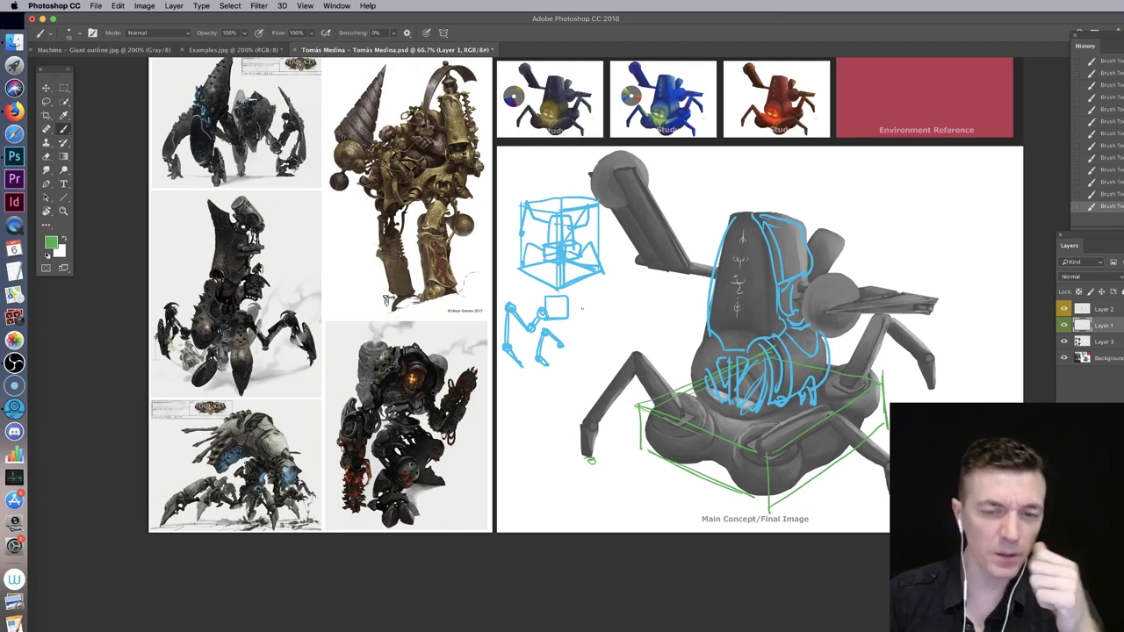
Step: Sample the blue of the existing perspective sketch as brush colour, hide Layer 3 and make Layer 1 active
key("super+plus")
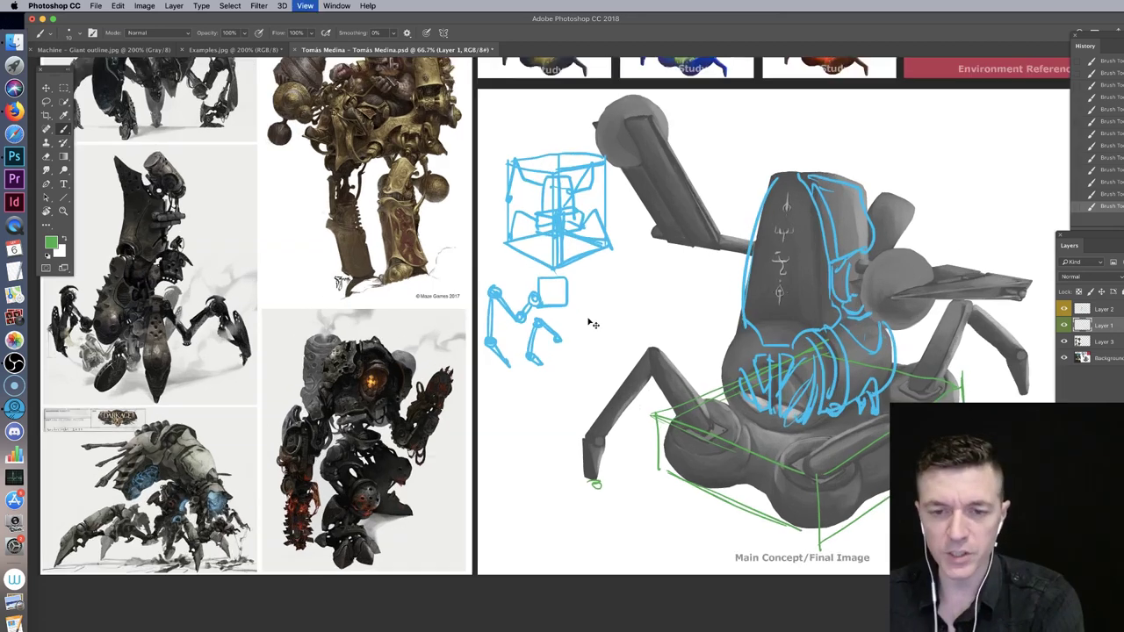
left_click_drag(626, 212, 536, 358)
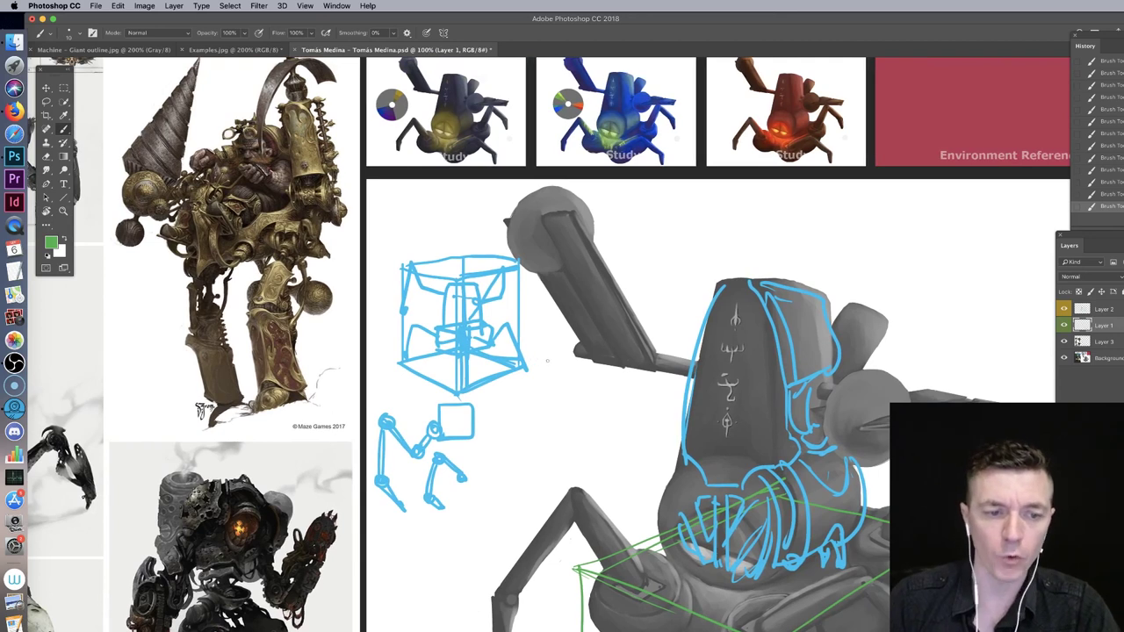
left_click(527, 364, "alt")
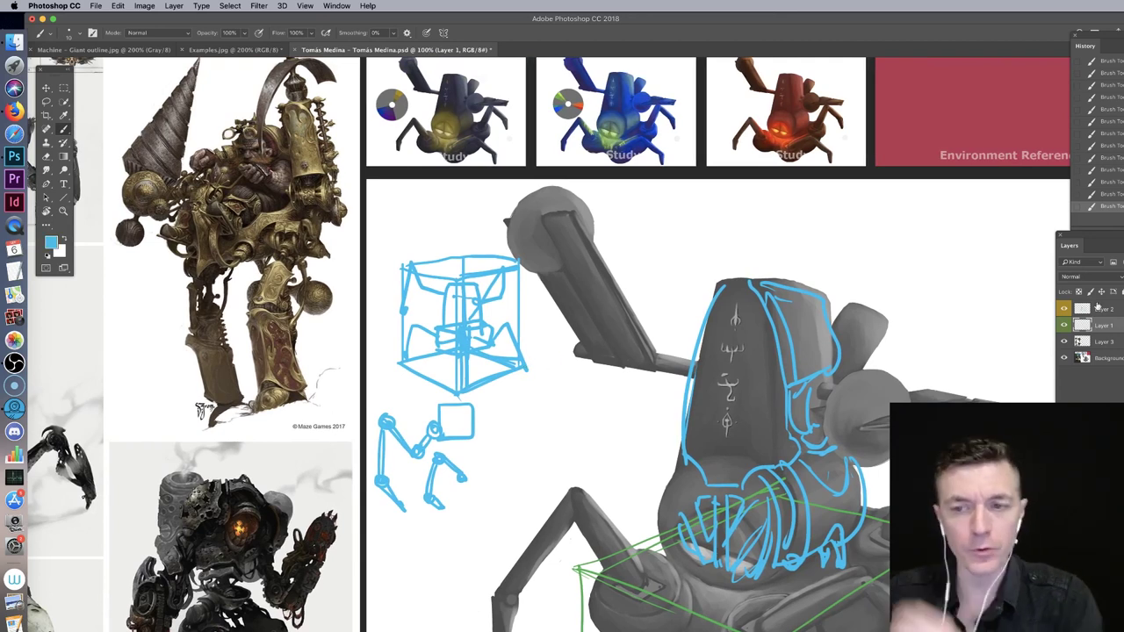
left_click(1065, 325)
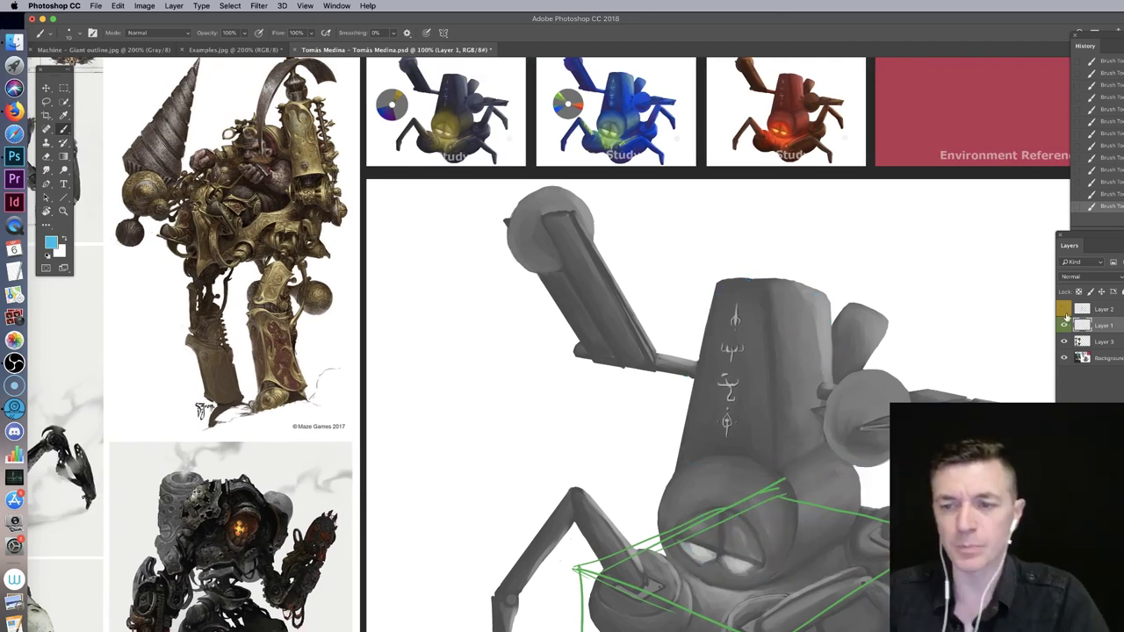
left_click(1064, 325)
left_click(1068, 340)
left_click(1105, 311)
left_click(1104, 328)
Step: Sketch a blue four-sided ground plane in perspective on the blank canvas above the mech's pointed side arm
left_click_drag(360, 475, 680, 345)
left_click_drag(729, 291, 706, 302)
mouse_move(1036, 238)
left_mouse_down()
mouse_move(484, 371)
mouse_move(413, 373)
mouse_move(589, 306)
mouse_move(587, 232)
left_mouse_up()
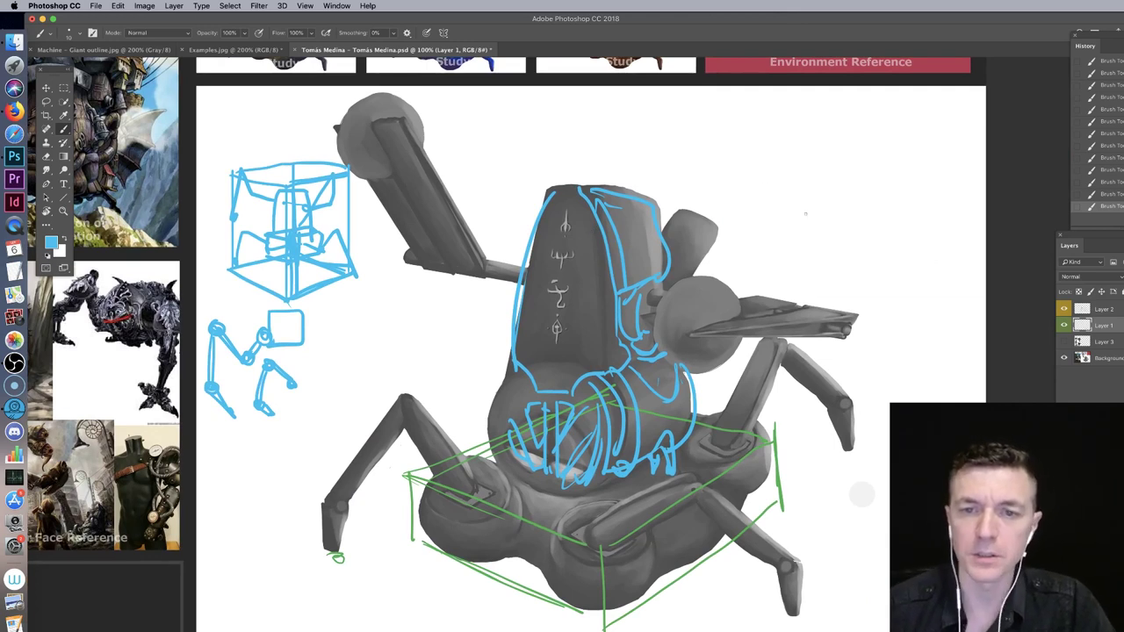
mouse_move(764, 211)
left_mouse_down()
mouse_move(824, 235)
mouse_move(900, 204)
left_mouse_up()
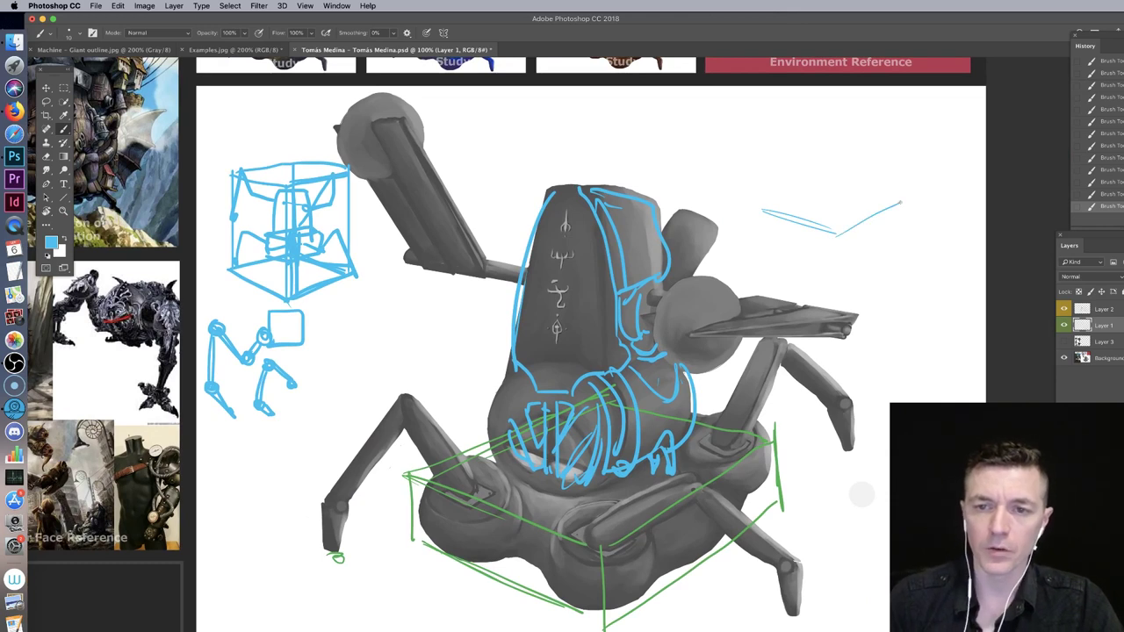
left_click_drag(806, 195, 839, 184)
mouse_move(764, 210)
left_mouse_down()
mouse_move(834, 183)
mouse_move(900, 184)
left_mouse_up()
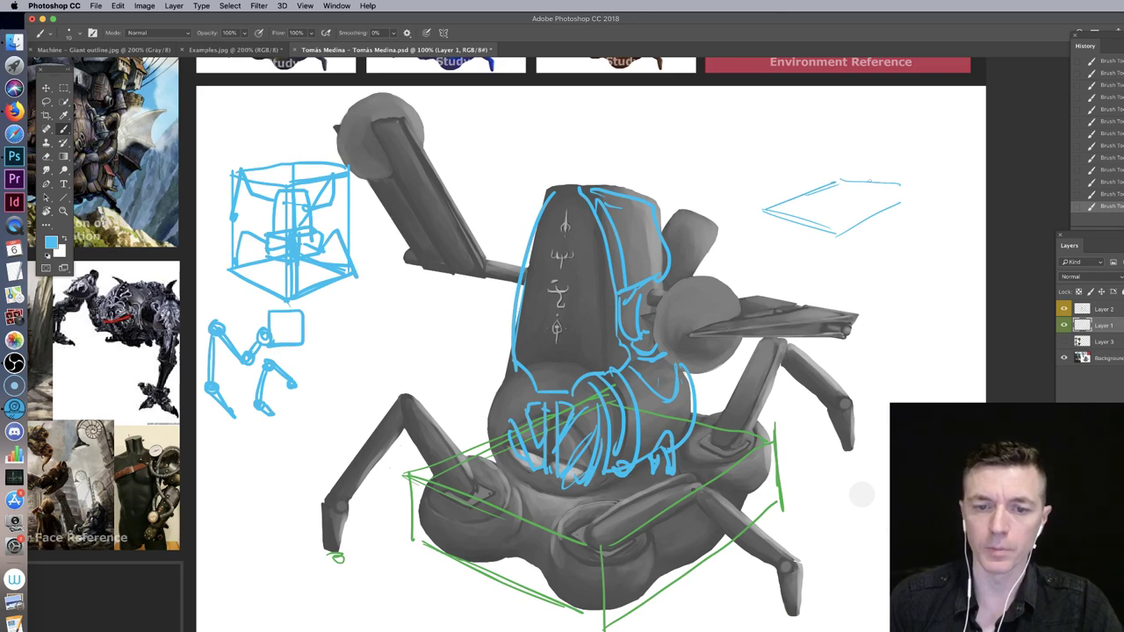
mouse_move(765, 211)
left_mouse_down()
mouse_move(848, 179)
mouse_move(922, 186)
mouse_move(841, 230)
left_mouse_up()
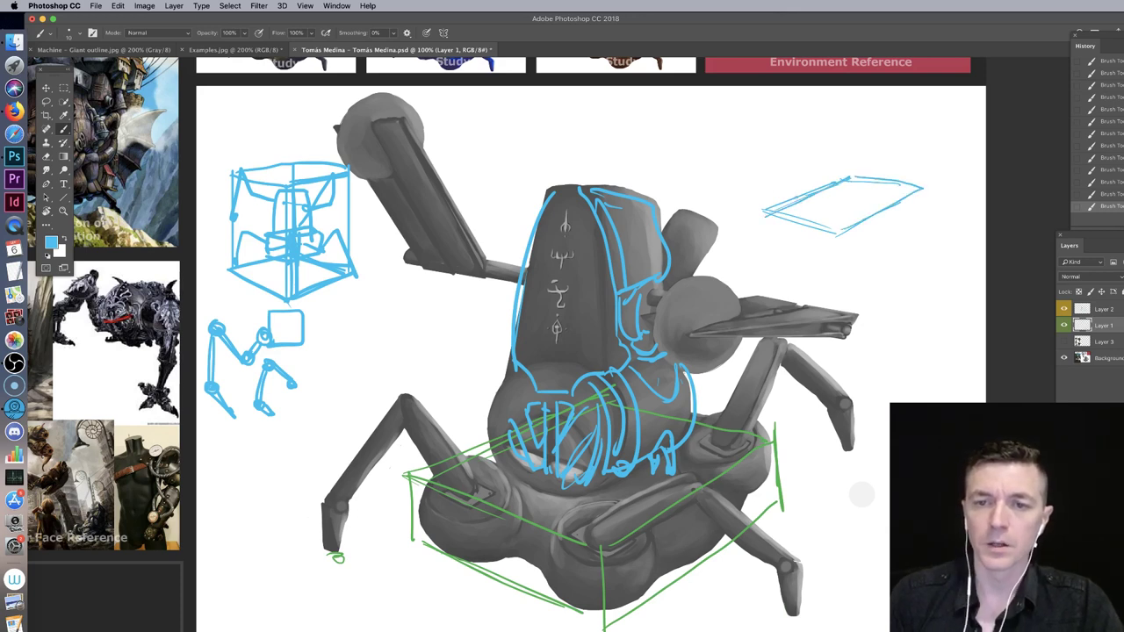
mouse_move(773, 209)
left_mouse_down()
mouse_move(849, 170)
mouse_move(927, 185)
mouse_move(878, 211)
left_mouse_up()
left_click_drag(752, 112, 766, 234)
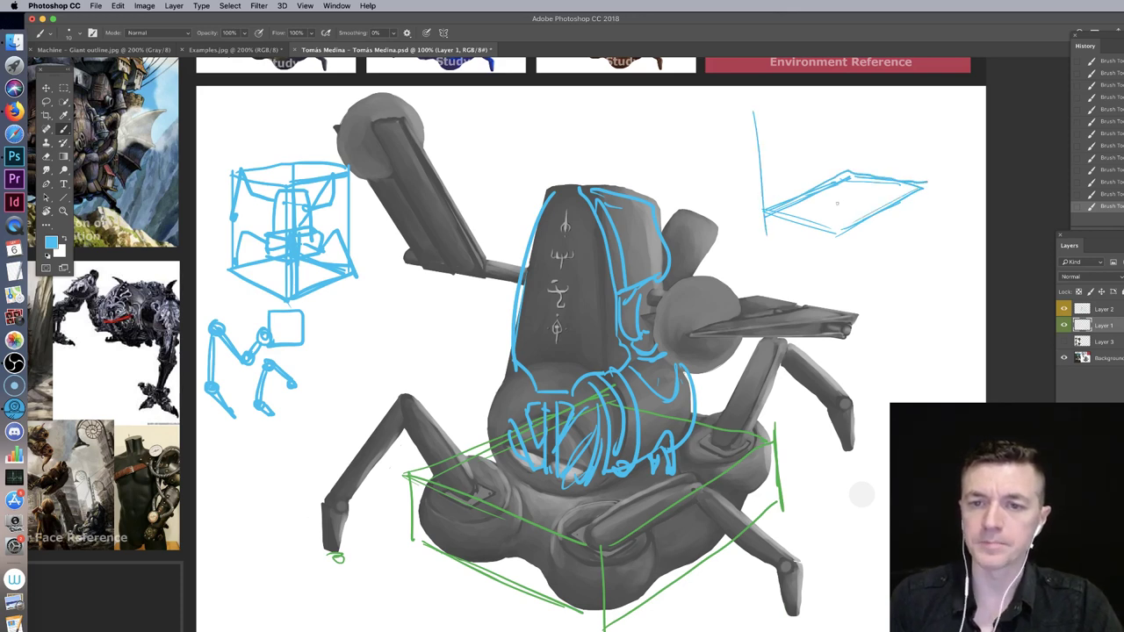
left_click_drag(818, 110, 837, 244)
left_click_drag(914, 99, 922, 204)
left_click_drag(836, 100, 847, 171)
left_click_drag(913, 104, 922, 176)
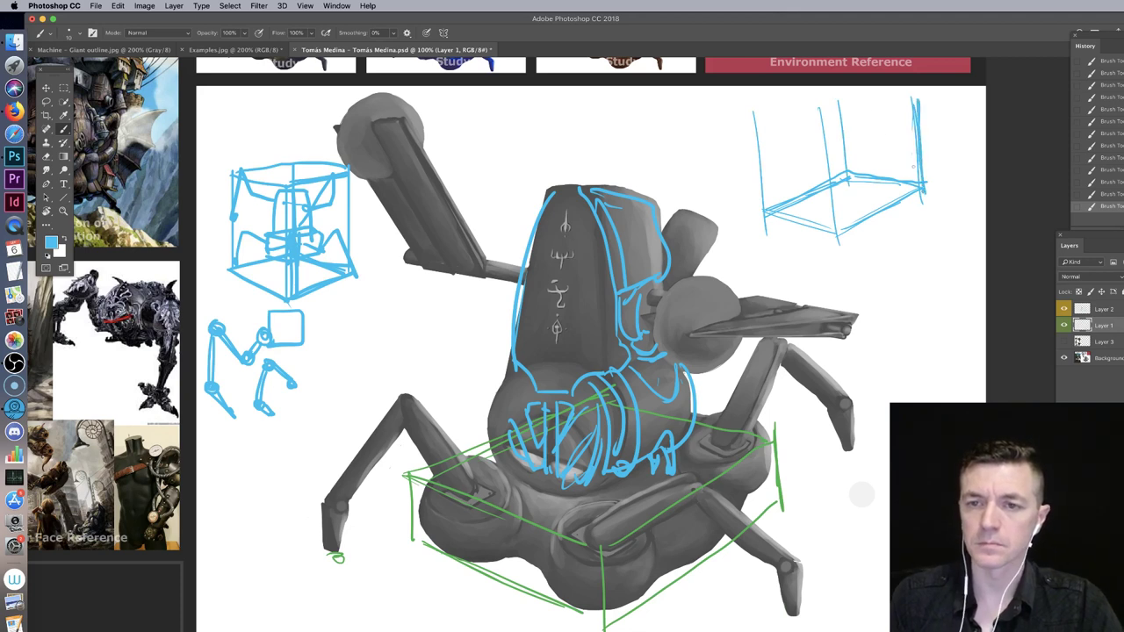
left_click(1111, 108)
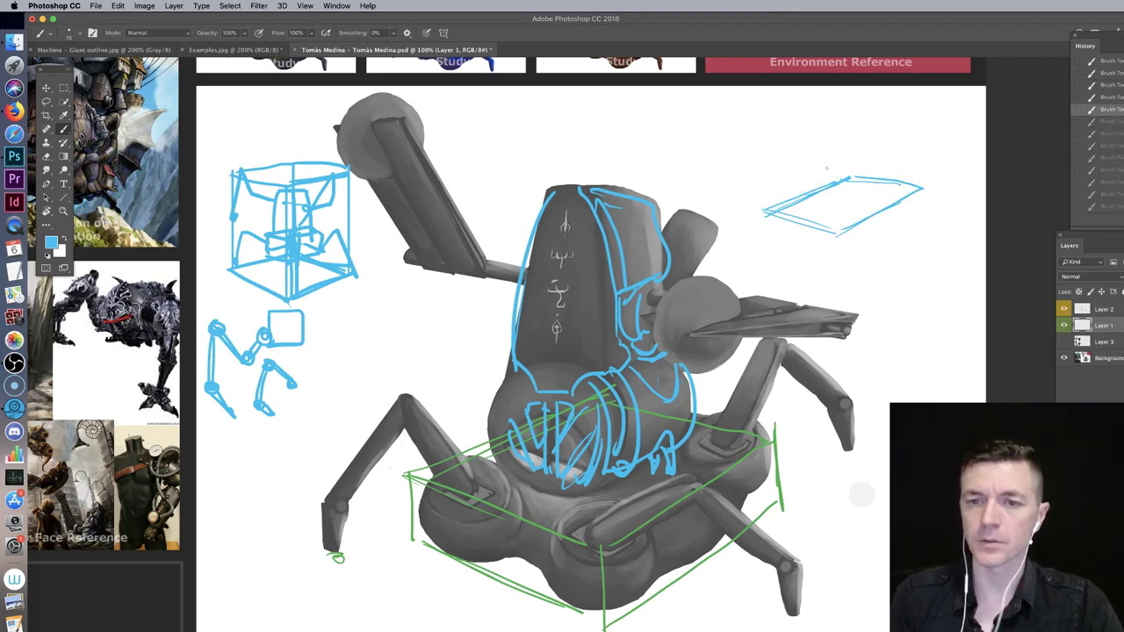
left_click(1111, 120)
Step: Raise straight vertical edges from the blue ground plane and connect them with top edges to form a perspective box
left_click_drag(850, 179, 850, 90)
left_click_drag(926, 190, 926, 98)
left_click_drag(769, 113, 770, 207)
mouse_move(763, 130)
left_mouse_down()
mouse_move(834, 135)
mouse_move(765, 117)
mouse_move(851, 92)
left_mouse_up()
left_click_drag(838, 137, 930, 96)
left_click_drag(850, 94, 929, 100)
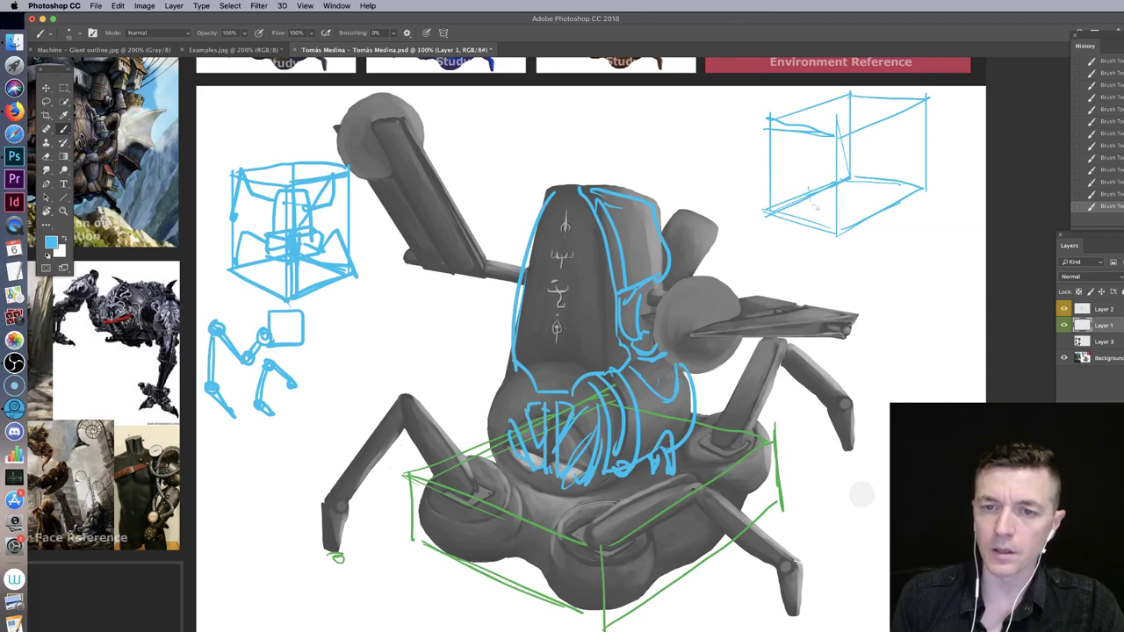
Step: Sketch a rectangular footprint on the blue box's floor and a smaller body block raised above it
mouse_move(852, 211)
left_mouse_down()
mouse_move(887, 191)
mouse_move(877, 199)
left_mouse_up()
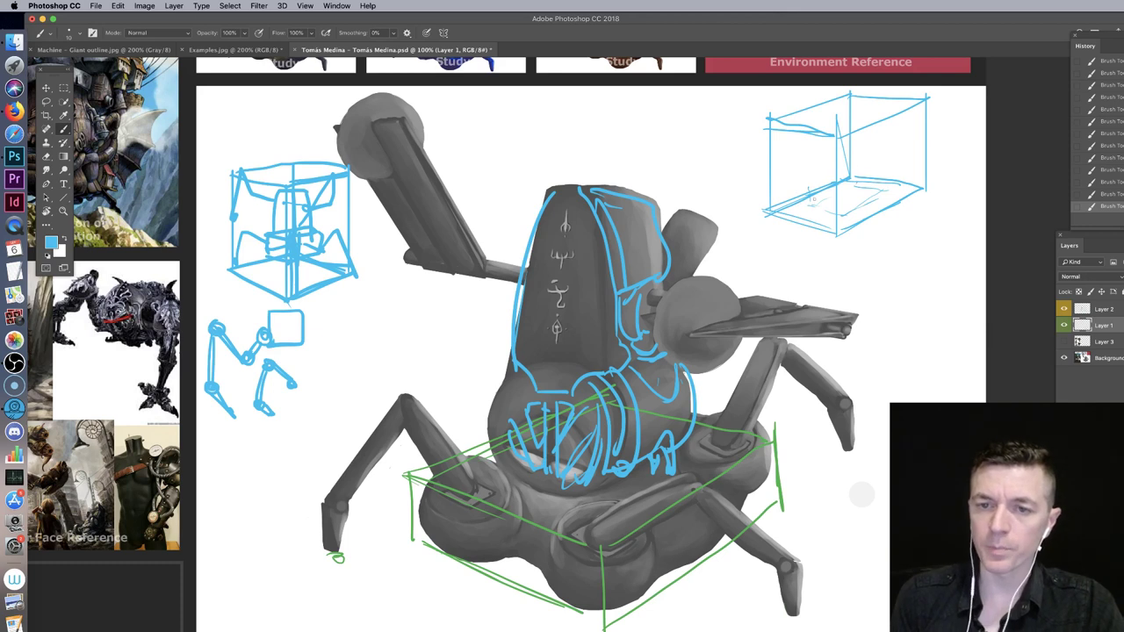
mouse_move(810, 183)
left_mouse_down()
mouse_move(886, 173)
mouse_move(885, 153)
mouse_move(887, 153)
left_mouse_up()
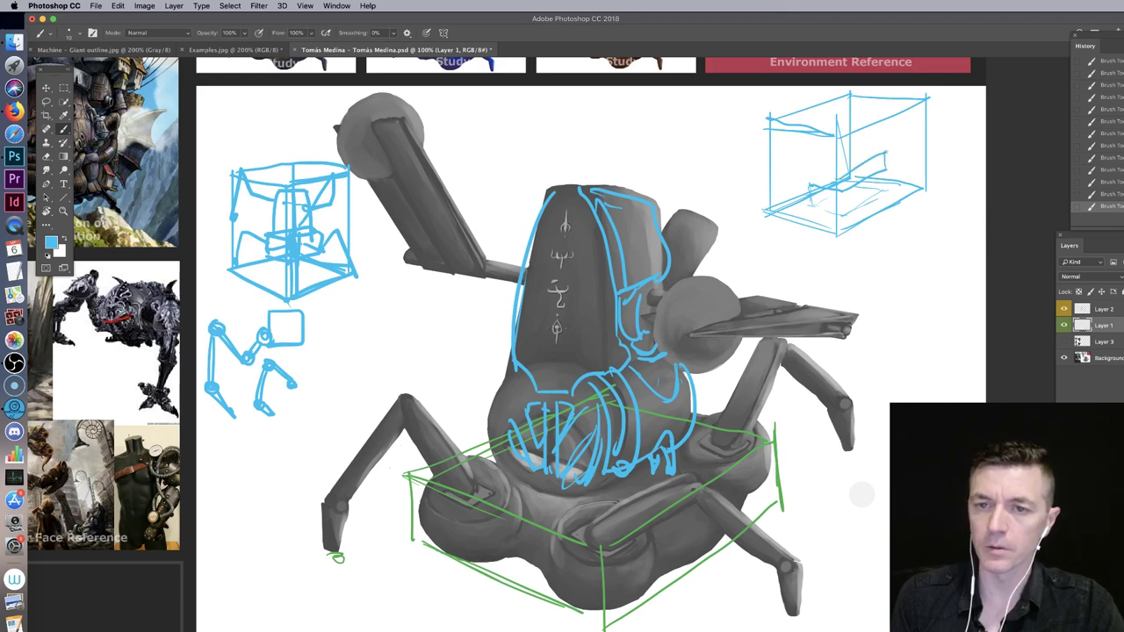
mouse_move(815, 166)
left_mouse_down()
mouse_move(847, 173)
mouse_move(810, 185)
left_mouse_up()
mouse_move(810, 166)
left_mouse_down()
mouse_move(851, 147)
mouse_move(884, 152)
left_mouse_up()
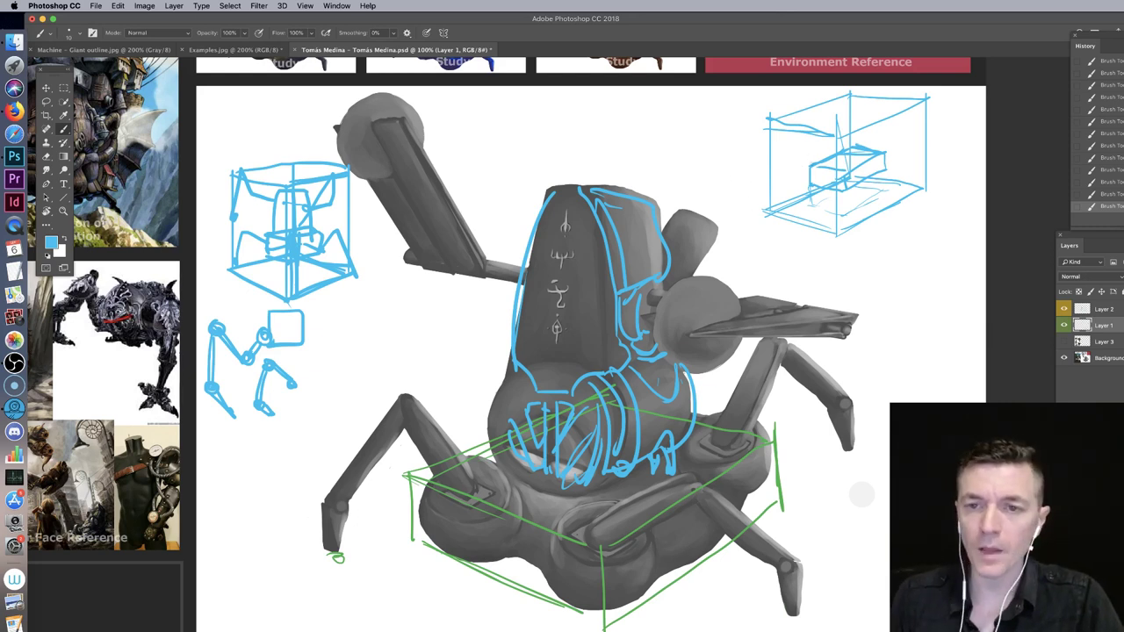
Step: Mark leg attachment points on the small block's corners and foot points on the ground plane's corners with blue dots
left_click(811, 167)
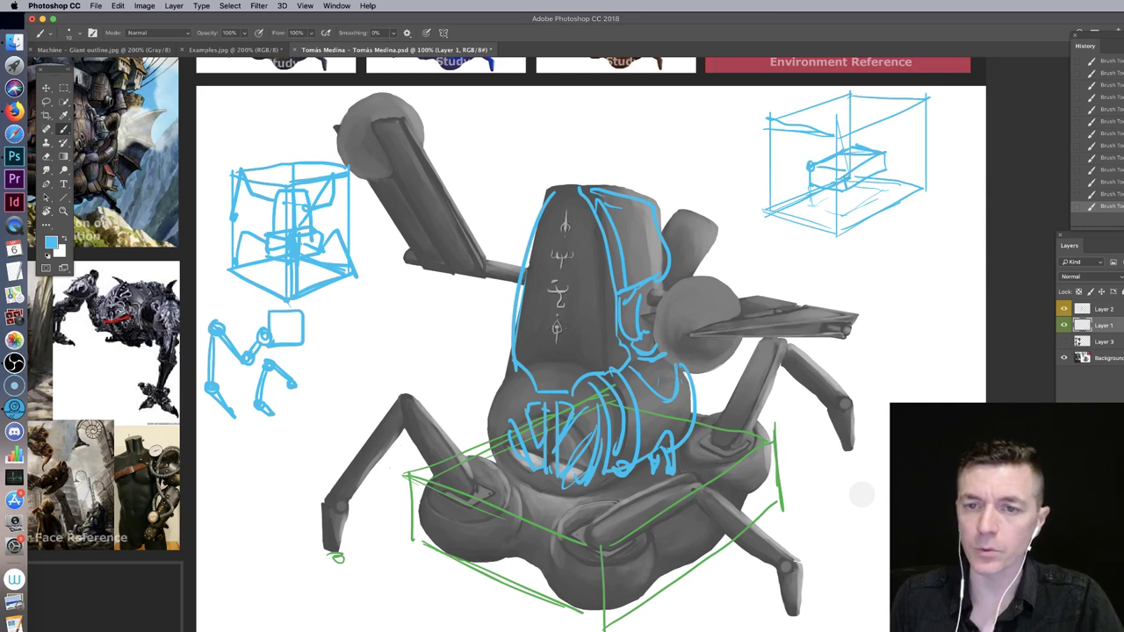
left_click(886, 153)
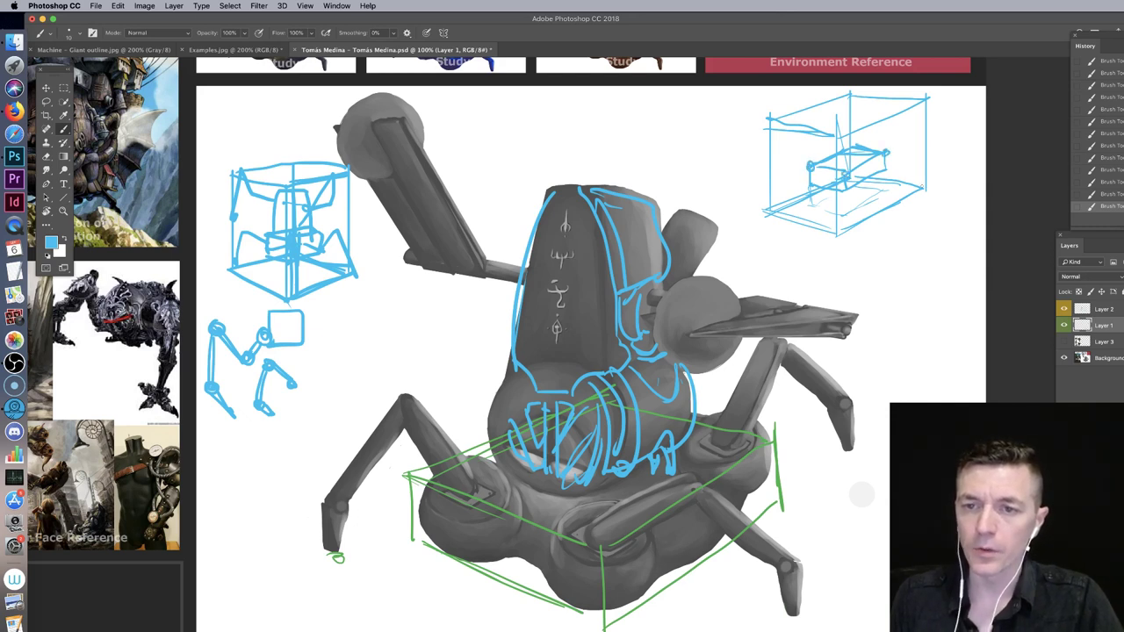
left_click(845, 229)
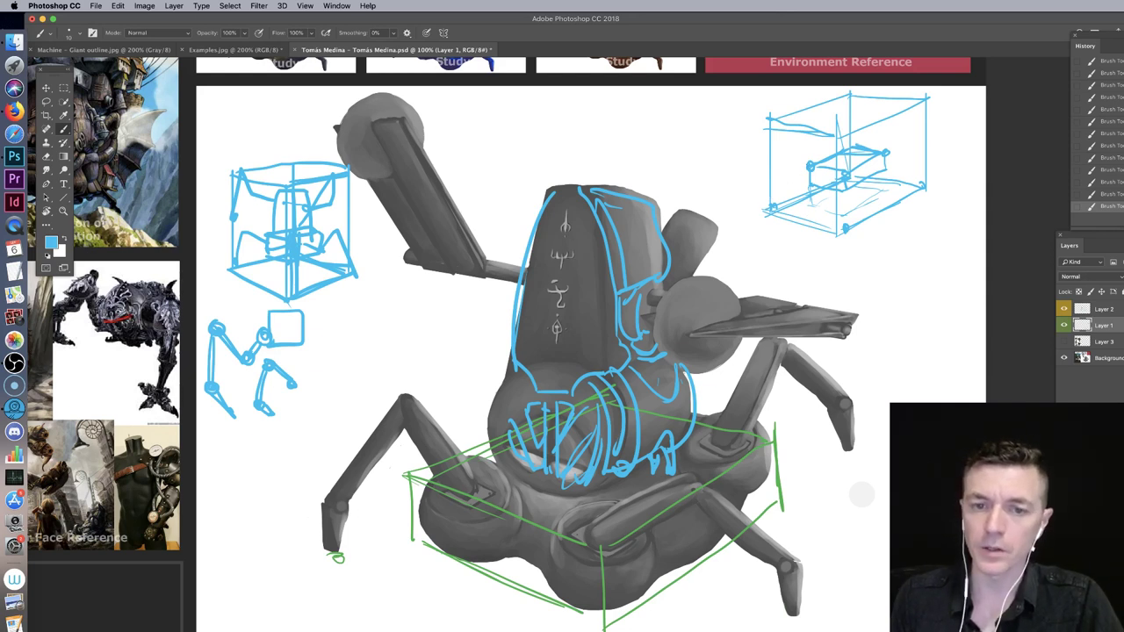
Step: Show Layer 3 again and, on Layer 2, trace the jointed legs of the tall spider-mech reference in blue with circled joints
left_click_drag(329, 315, 561, 326)
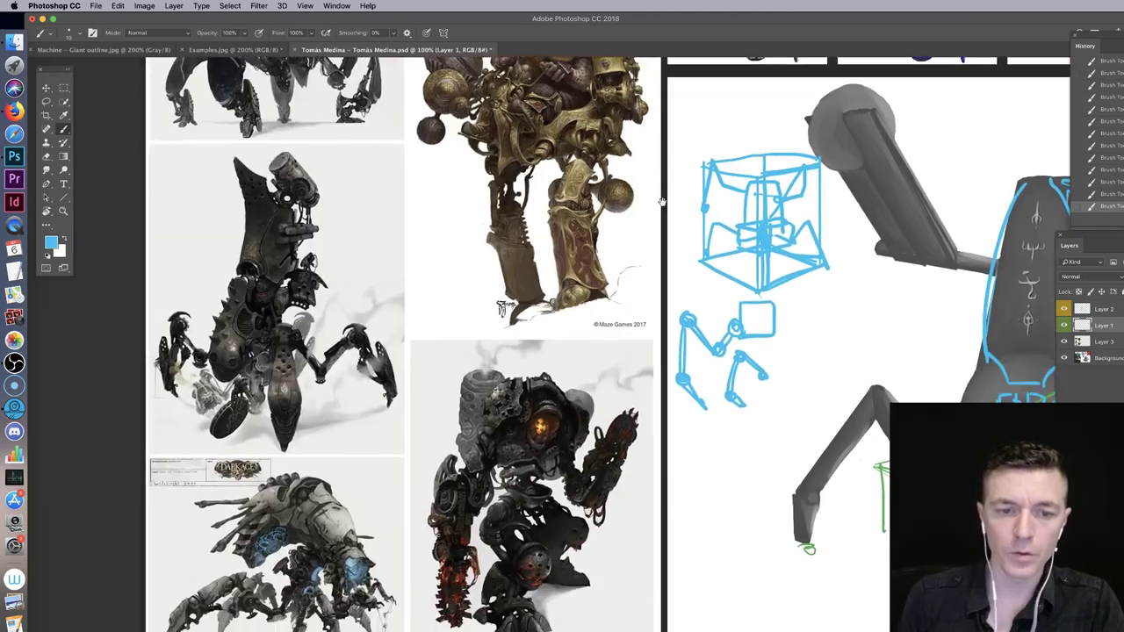
left_click_drag(661, 201, 887, 151)
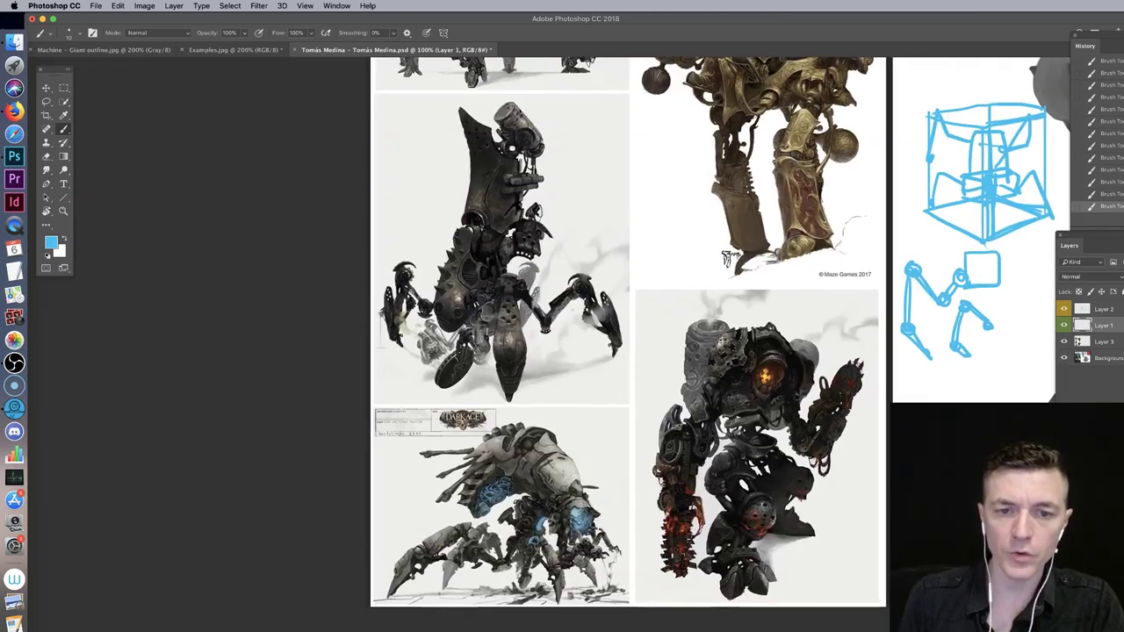
left_click(1098, 309)
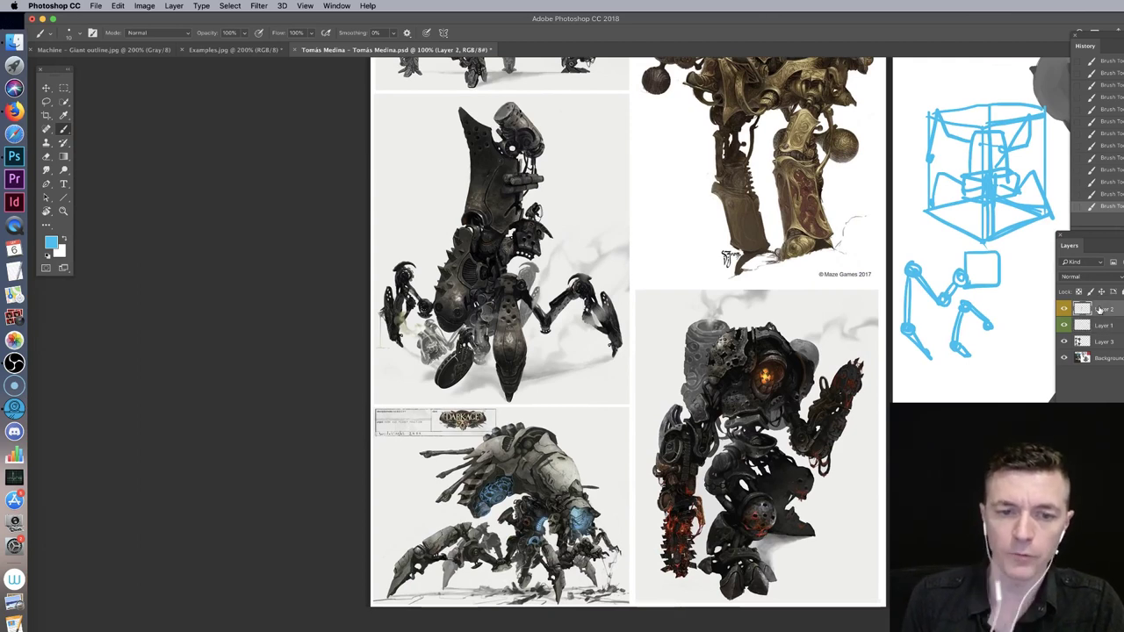
mouse_move(518, 275)
left_mouse_down()
mouse_move(575, 293)
mouse_move(562, 289)
mouse_move(545, 322)
mouse_move(578, 310)
mouse_move(610, 362)
left_mouse_up()
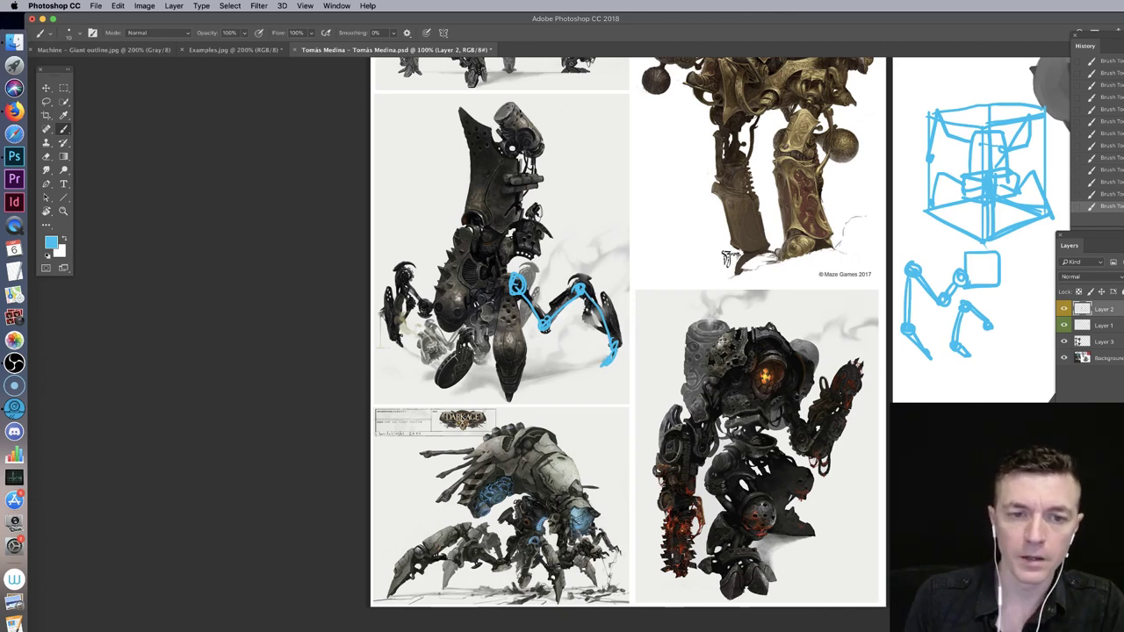
mouse_move(460, 291)
left_mouse_down()
mouse_move(402, 281)
mouse_move(387, 327)
mouse_move(404, 353)
left_mouse_up()
left_click_drag(836, 300, 413, 287)
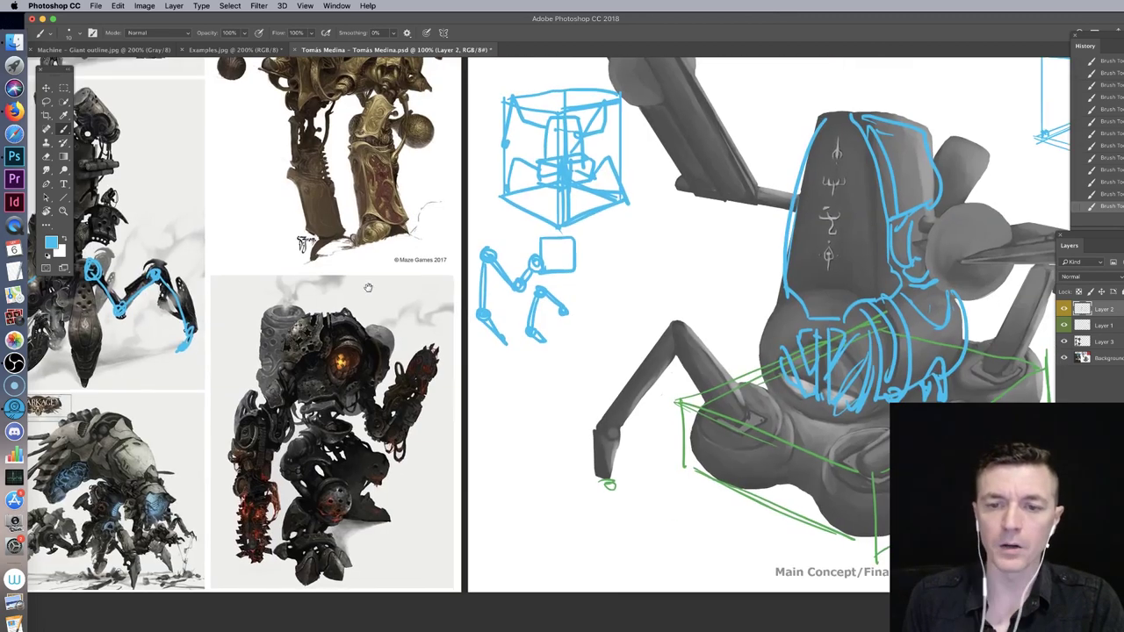
mouse_move(729, 427)
left_mouse_down()
mouse_move(680, 339)
mouse_move(580, 468)
left_mouse_up()
key("super+z")
left_click_drag(611, 430, 612, 495)
key("super+z")
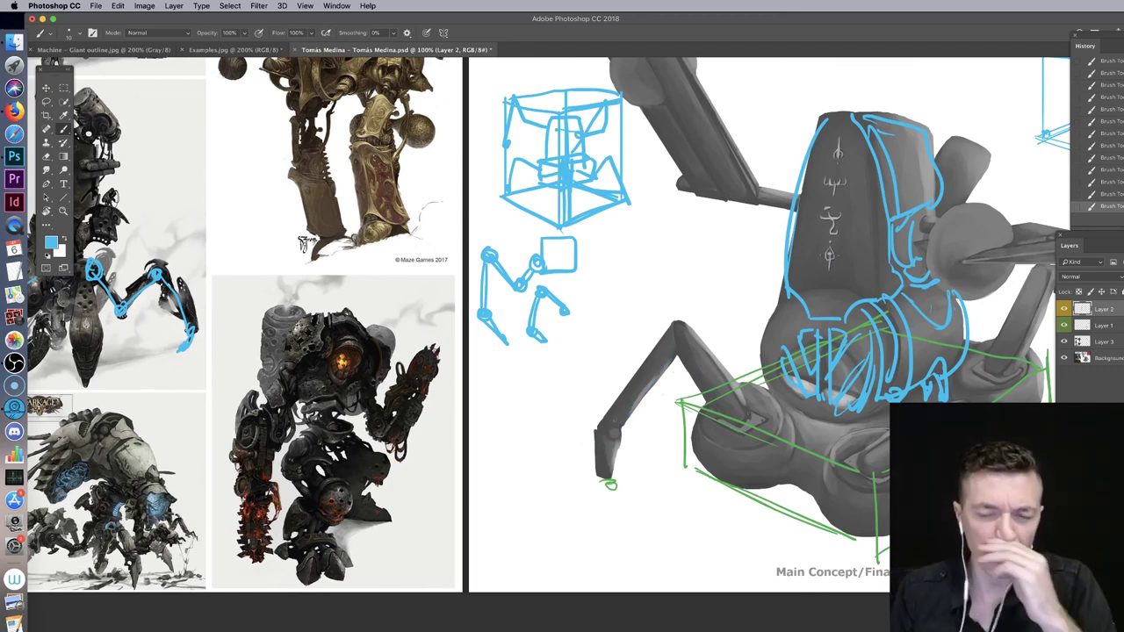
scroll(771, 348, "up", 2)
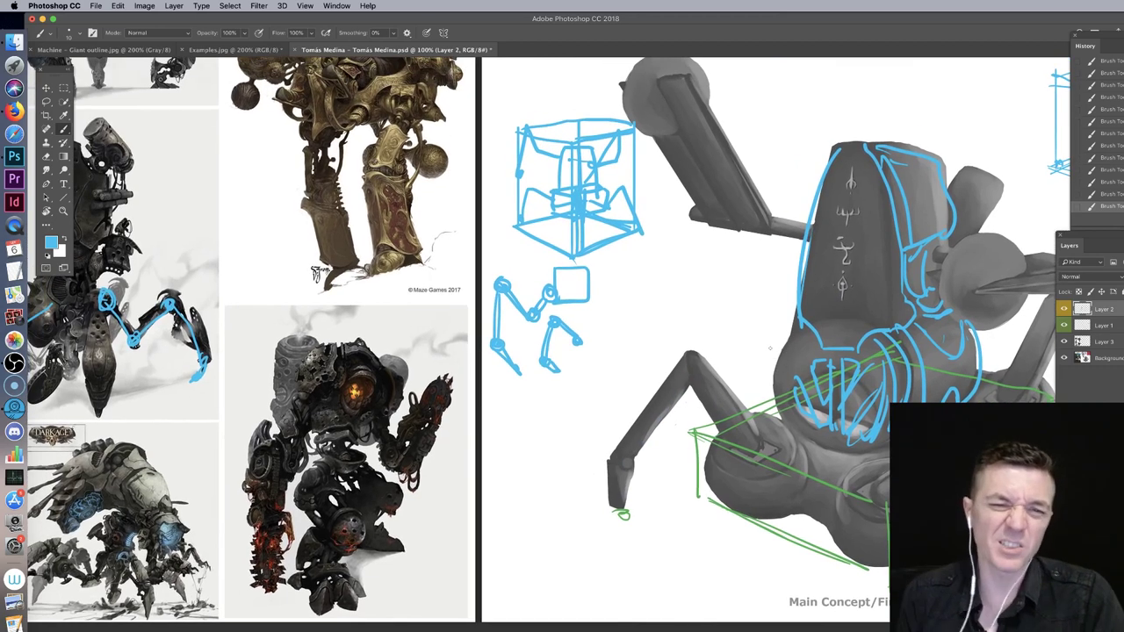
Step: Sketch jointed legs in blue inside the small perspective box, linking the body block's corners to the ground-plane foot points
left_click_drag(784, 318, 552, 406)
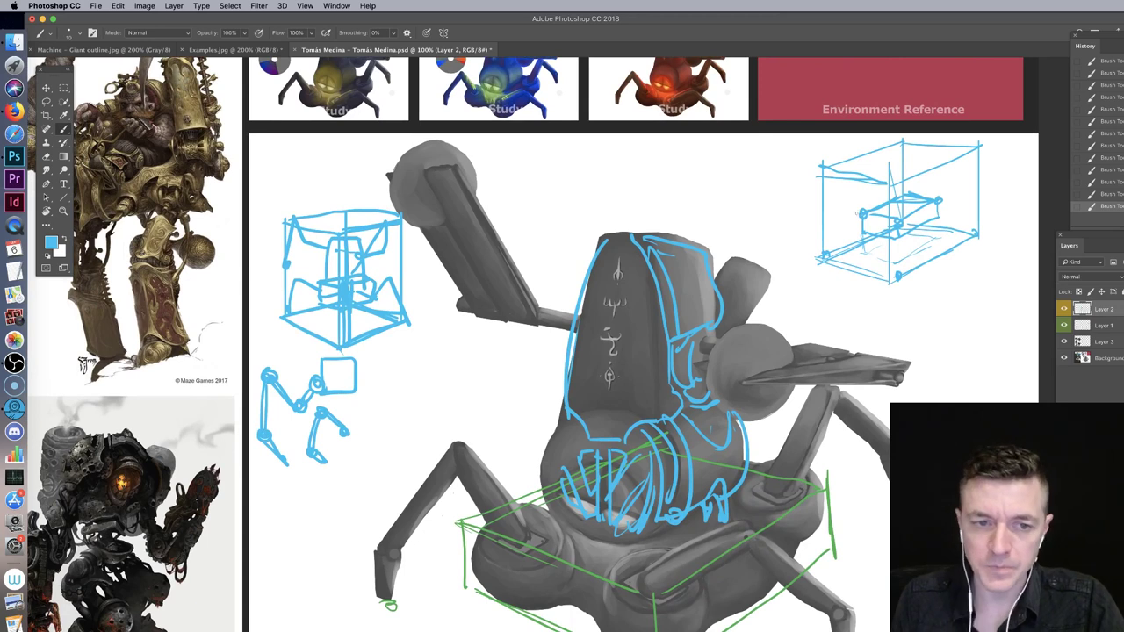
left_click_drag(258, 326, 755, 259)
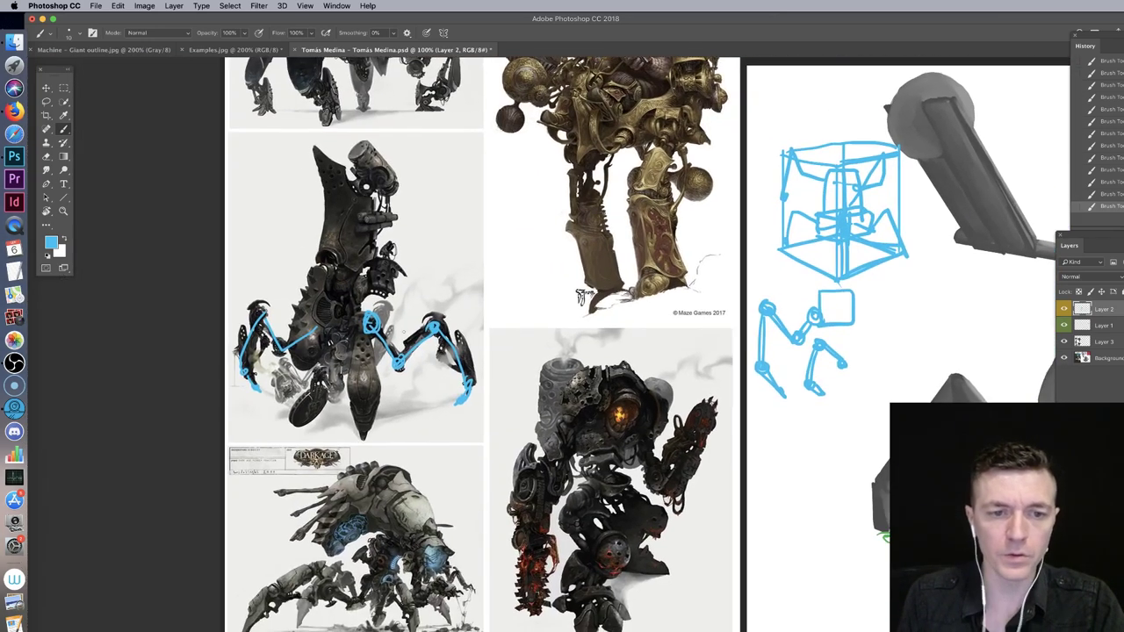
left_click_drag(851, 203, 318, 296)
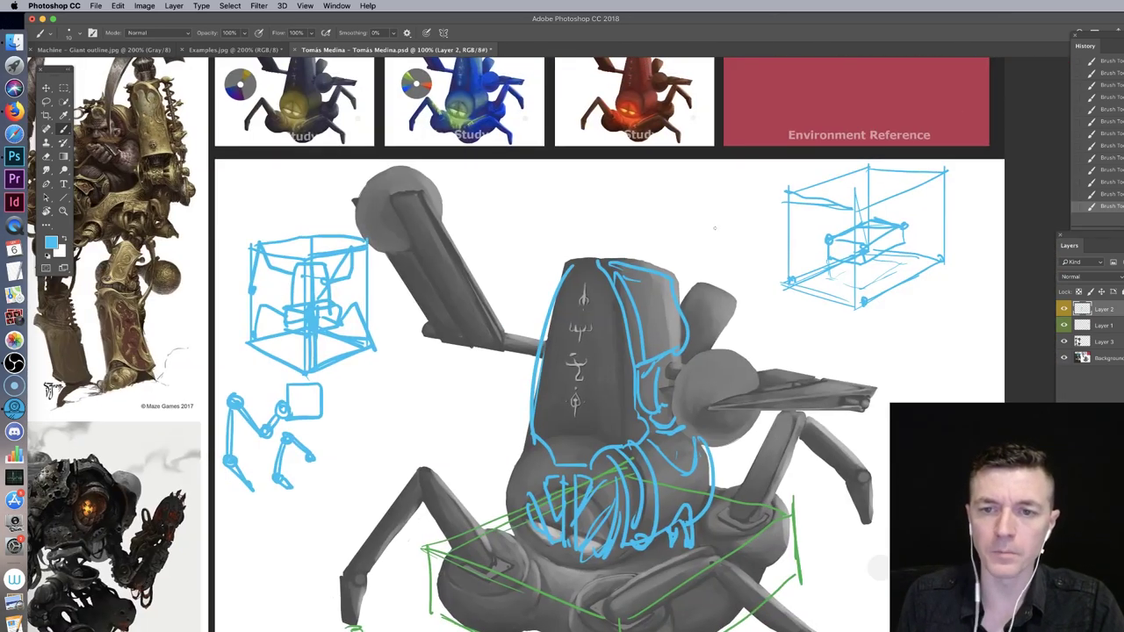
mouse_move(828, 237)
left_mouse_down()
mouse_move(814, 254)
mouse_move(800, 240)
mouse_move(785, 277)
mouse_move(791, 257)
left_mouse_up()
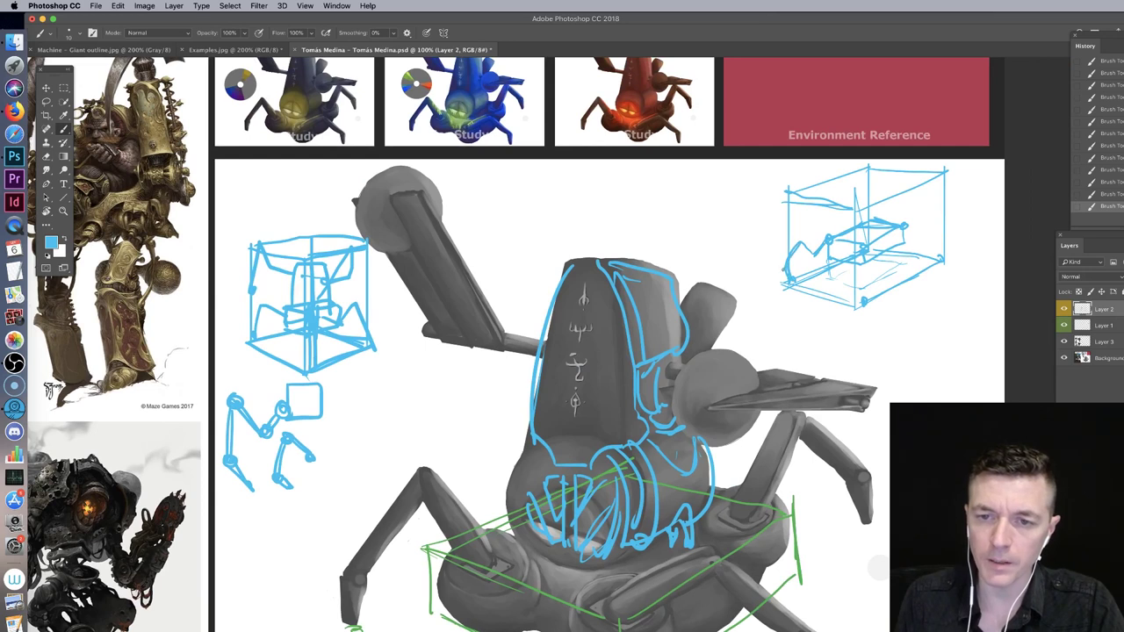
mouse_move(863, 260)
left_mouse_down()
mouse_move(863, 272)
mouse_move(872, 249)
mouse_move(867, 263)
left_mouse_up()
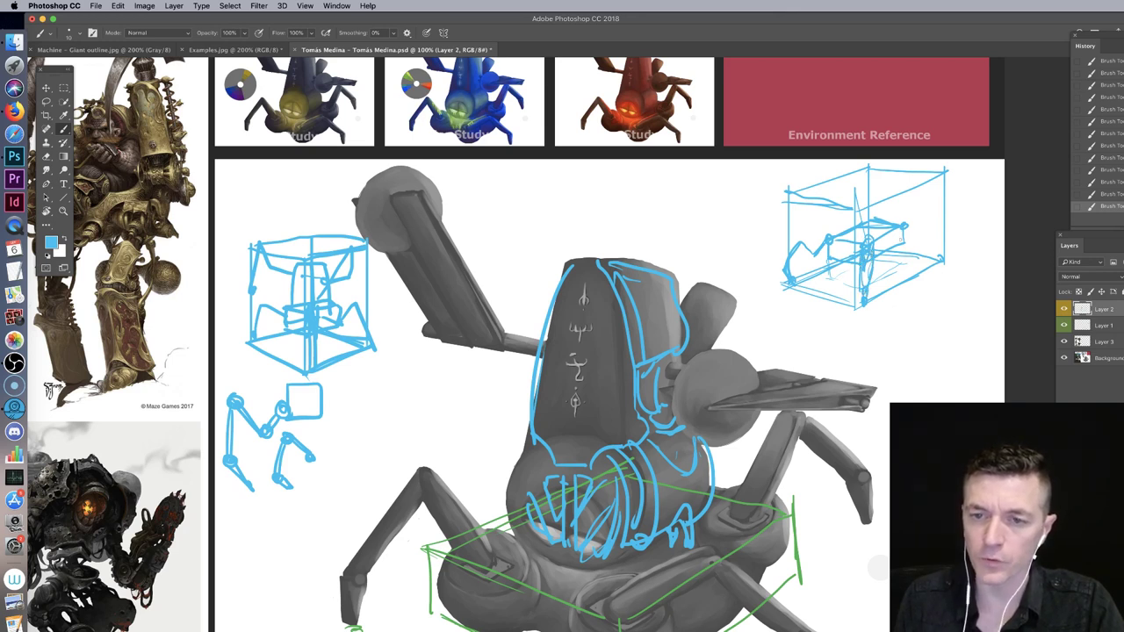
mouse_move(906, 227)
left_mouse_down()
mouse_move(927, 228)
mouse_move(915, 245)
mouse_move(933, 224)
mouse_move(944, 255)
left_mouse_up()
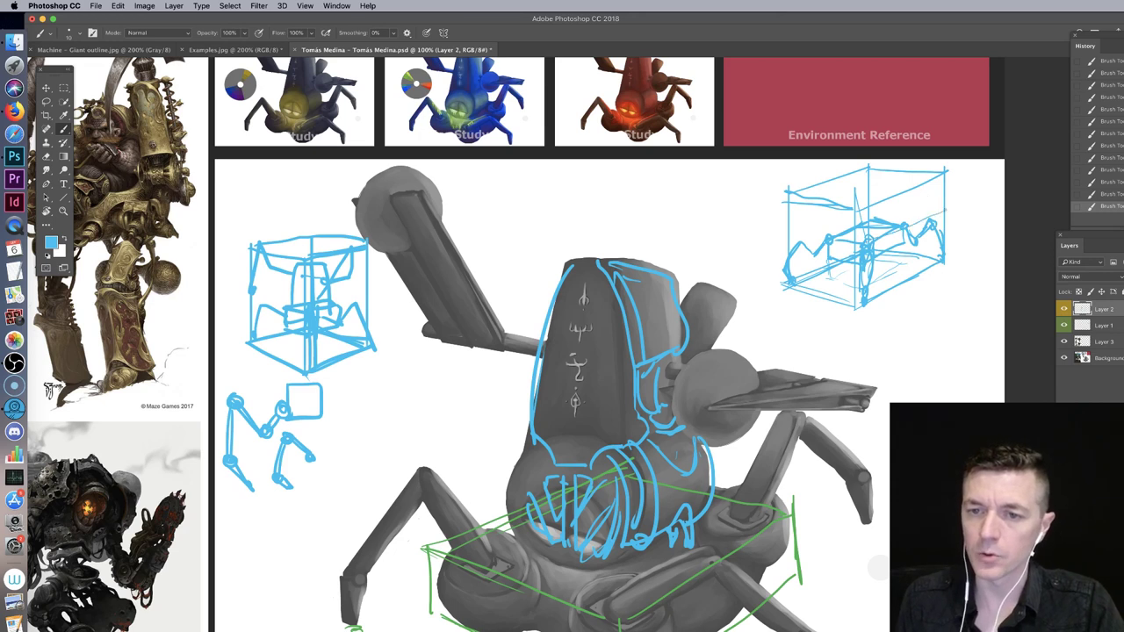
mouse_move(931, 213)
left_mouse_down()
mouse_move(914, 239)
mouse_move(938, 231)
mouse_move(942, 253)
left_mouse_up()
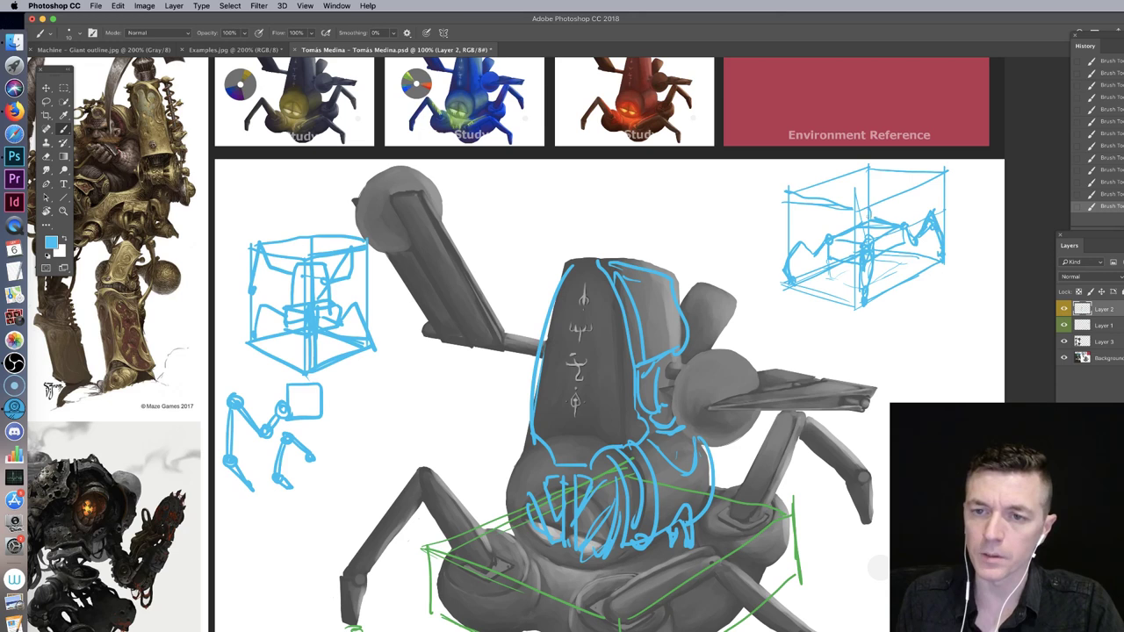
left_click_drag(871, 211, 866, 219)
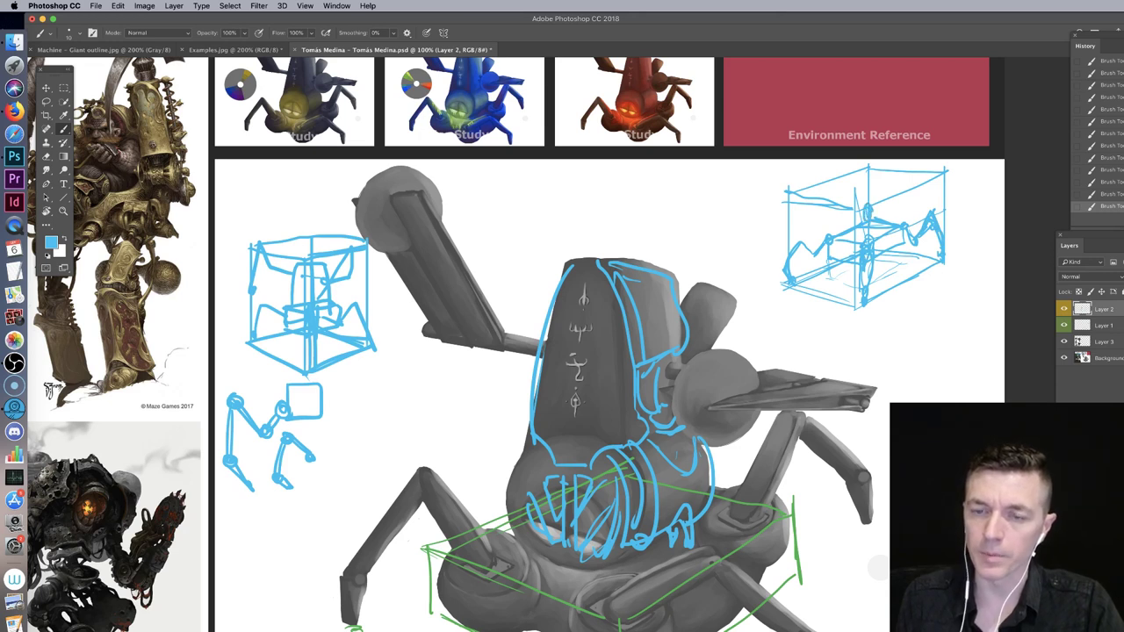
left_click_drag(790, 255, 794, 254)
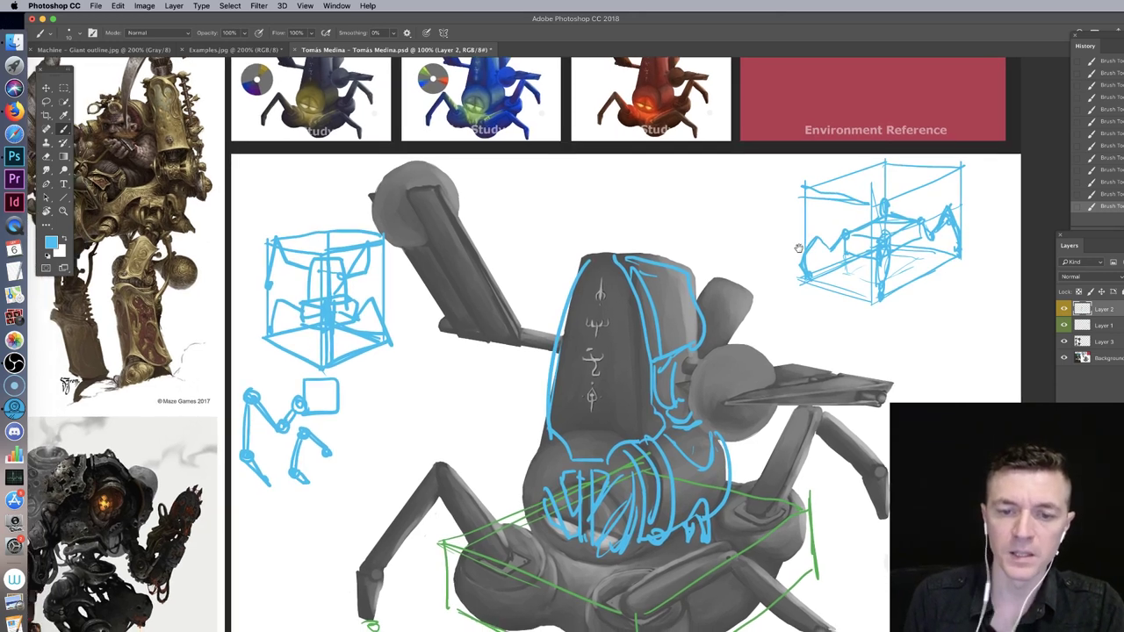
left_click_drag(510, 450, 683, 226)
mouse_move(719, 303)
left_mouse_down()
mouse_move(595, 377)
mouse_move(606, 312)
left_mouse_up()
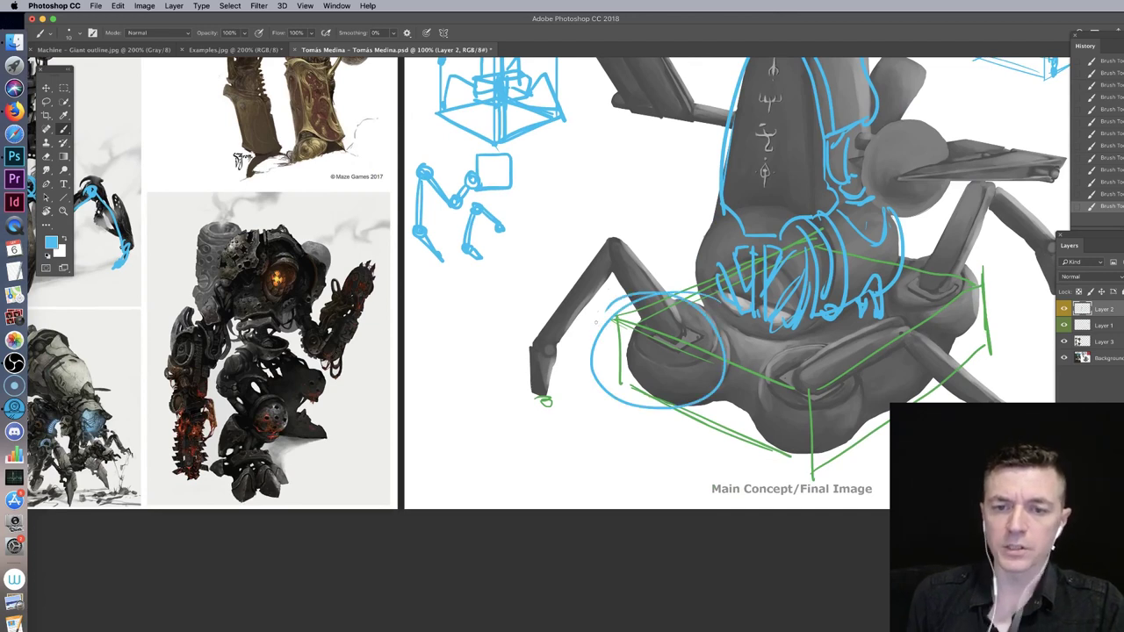
key("super+z")
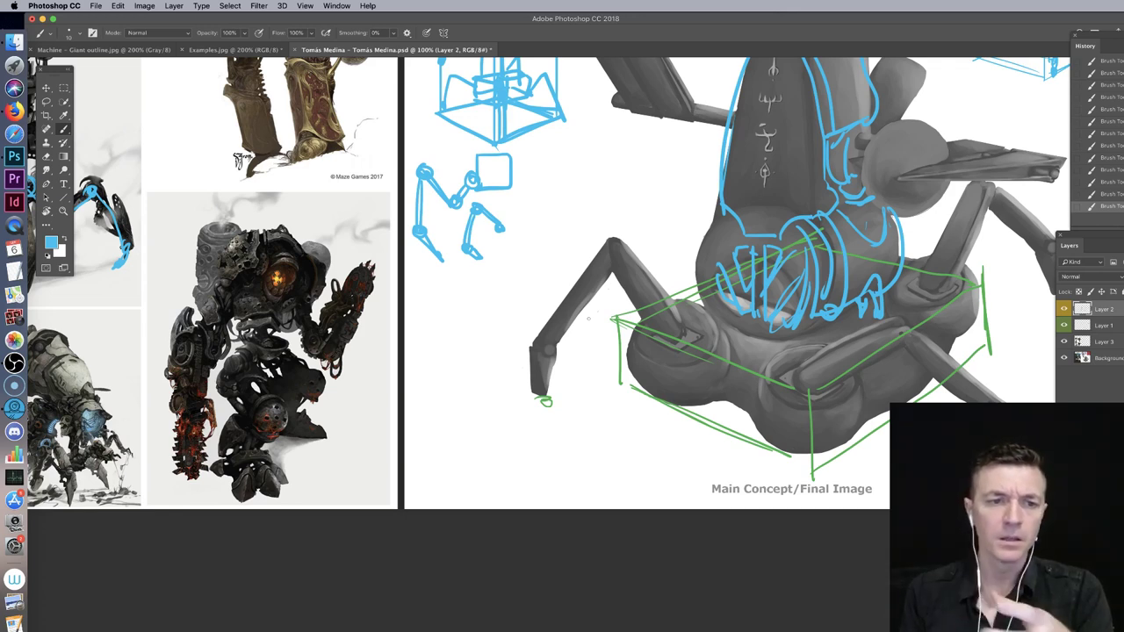
Step: Examine the leg construction and ball joints on the robot reference images and compare them with the main concept's legs
key("super+plus")
key("super+plus")
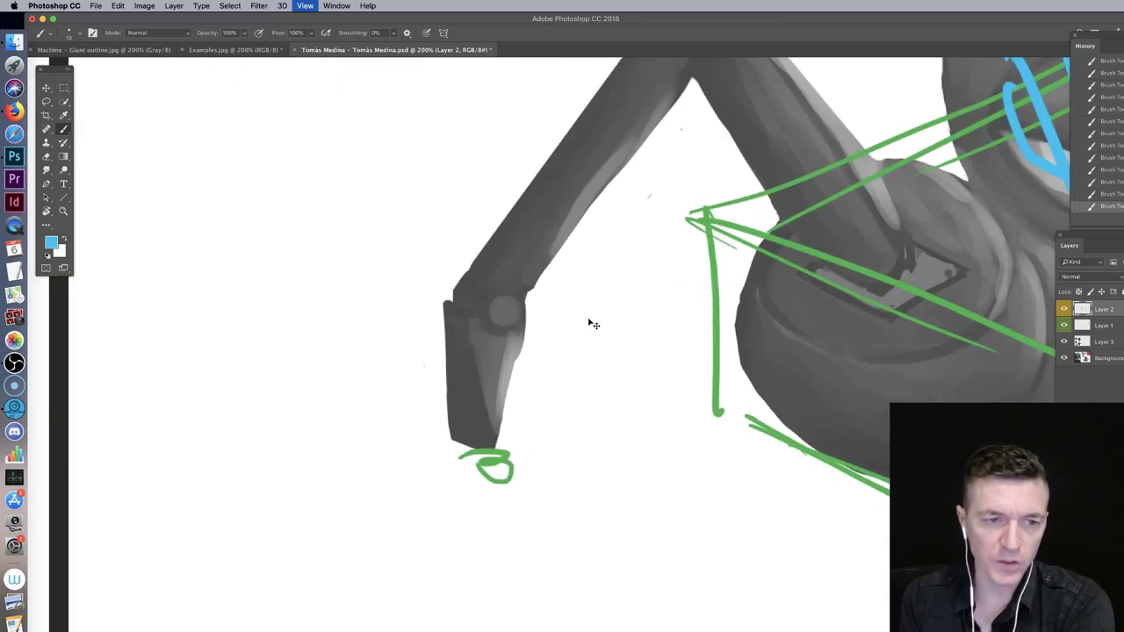
left_click_drag(488, 349, 936, 361)
left_click_drag(566, 355, 951, 372)
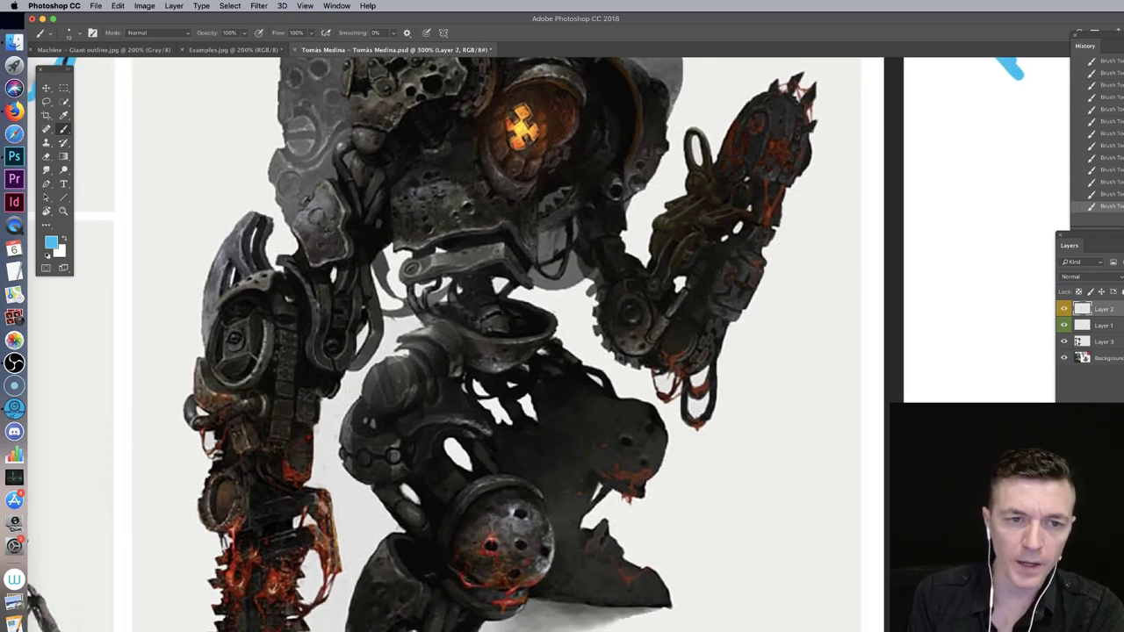
scroll(324, 235, "left", 5)
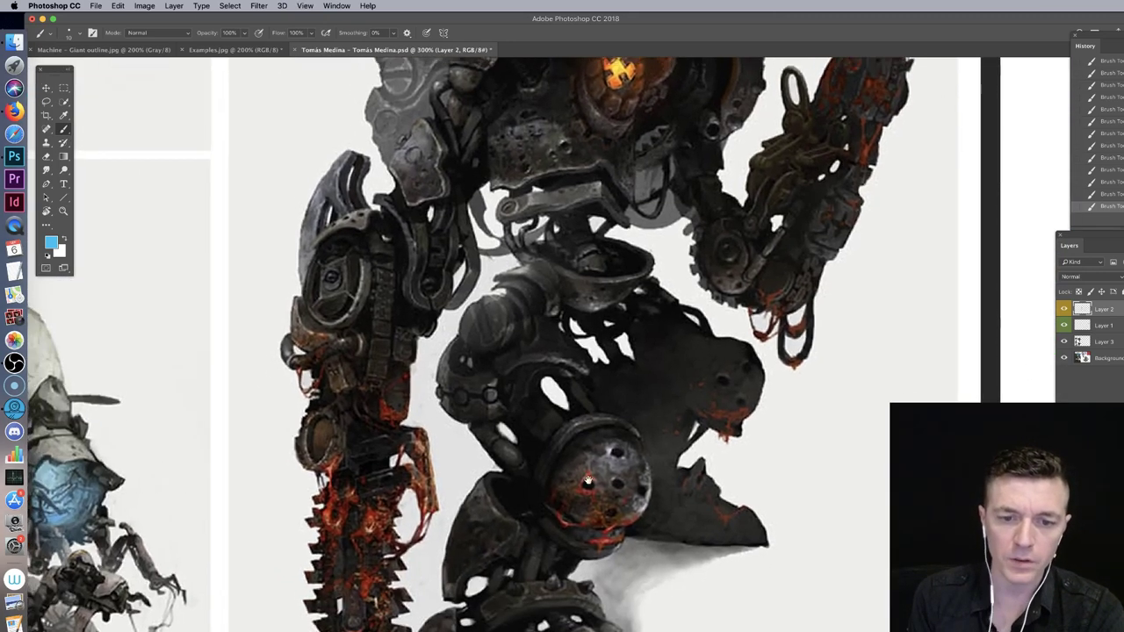
scroll(324, 231, "up", 5)
scroll(325, 255, "right", 10)
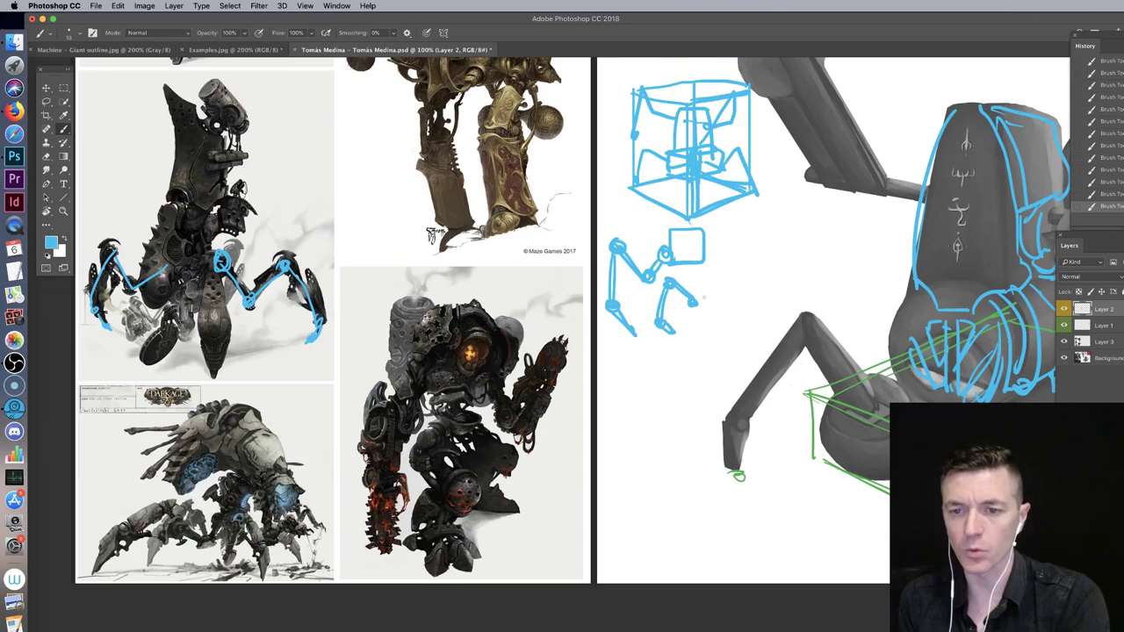
key("v")
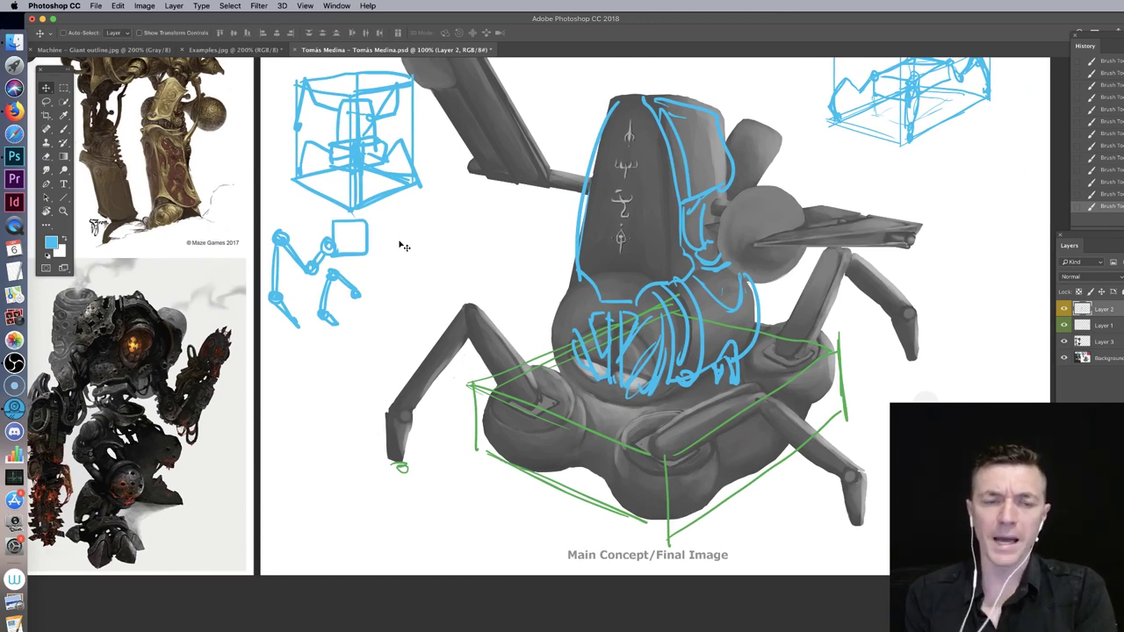
left_click_drag(100, 394, 178, 395)
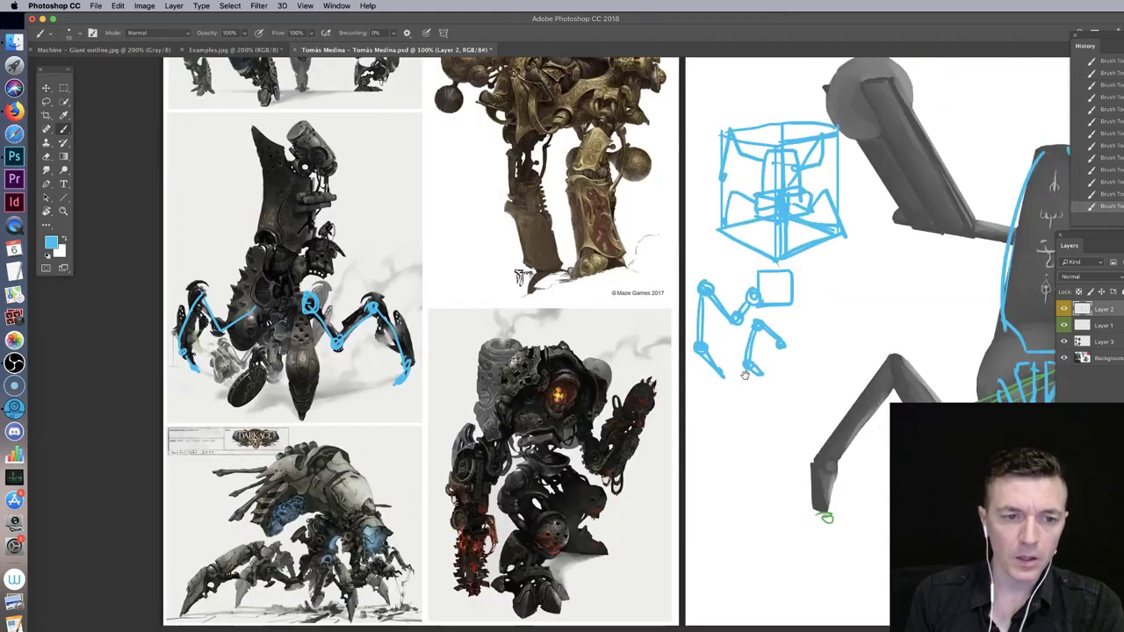
left_click_drag(744, 375, 877, 385)
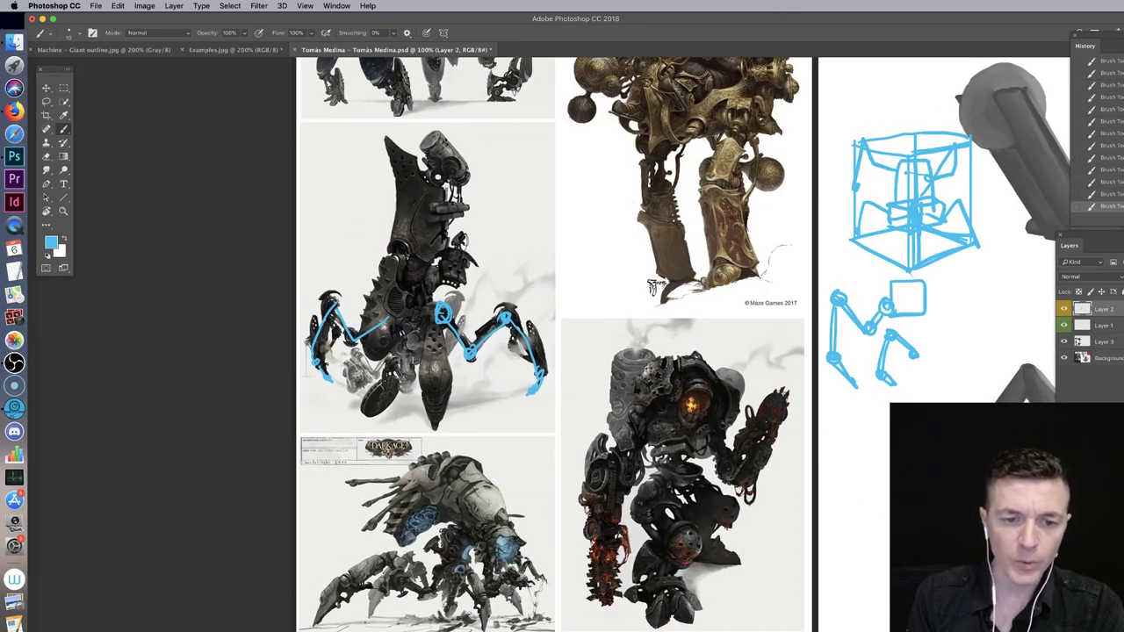
key("c")
left_click_drag(837, 339, 208, 303)
left_click_drag(645, 238, 541, 360)
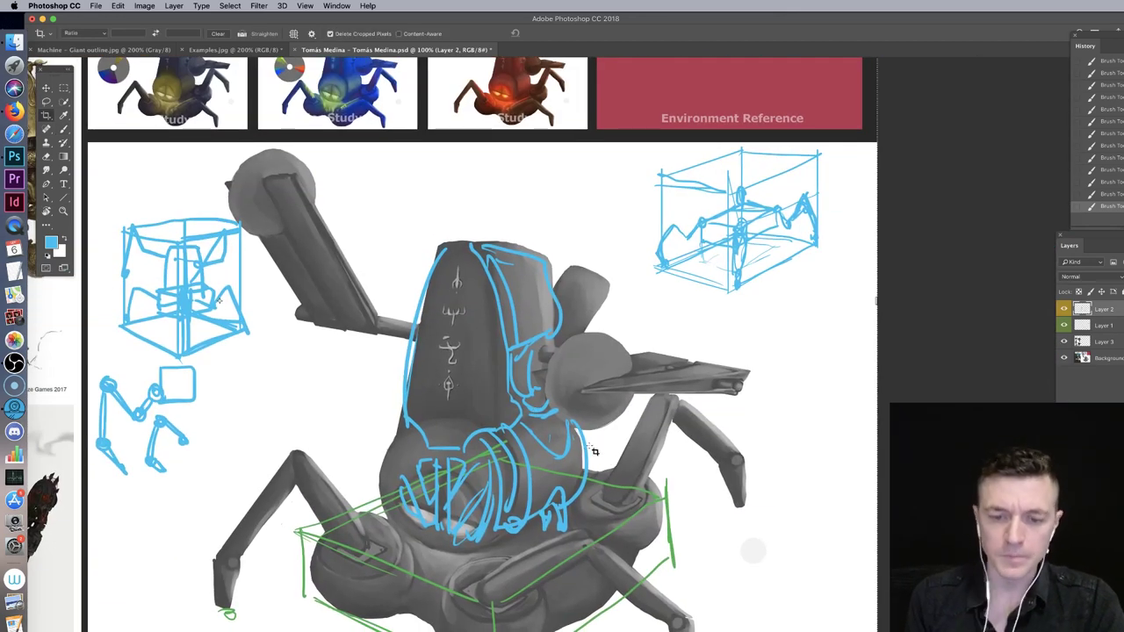
Step: Draw curved blue contour bands around the mech's base between the two front leg sockets
key("b")
left_click_drag(556, 488, 646, 355)
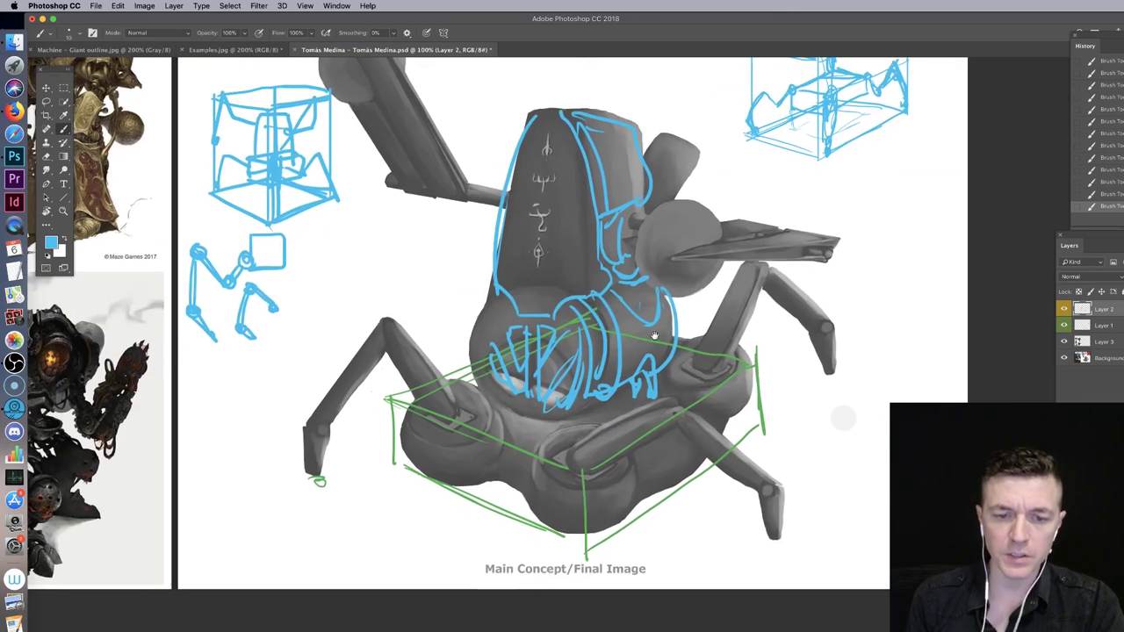
mouse_move(484, 400)
left_mouse_down()
mouse_move(467, 454)
mouse_move(485, 487)
mouse_move(548, 434)
mouse_move(504, 488)
left_mouse_up()
left_click_drag(538, 434, 508, 496)
mouse_move(499, 403)
left_mouse_down()
mouse_move(477, 475)
mouse_move(505, 495)
left_mouse_up()
left_click_drag(471, 426, 579, 351)
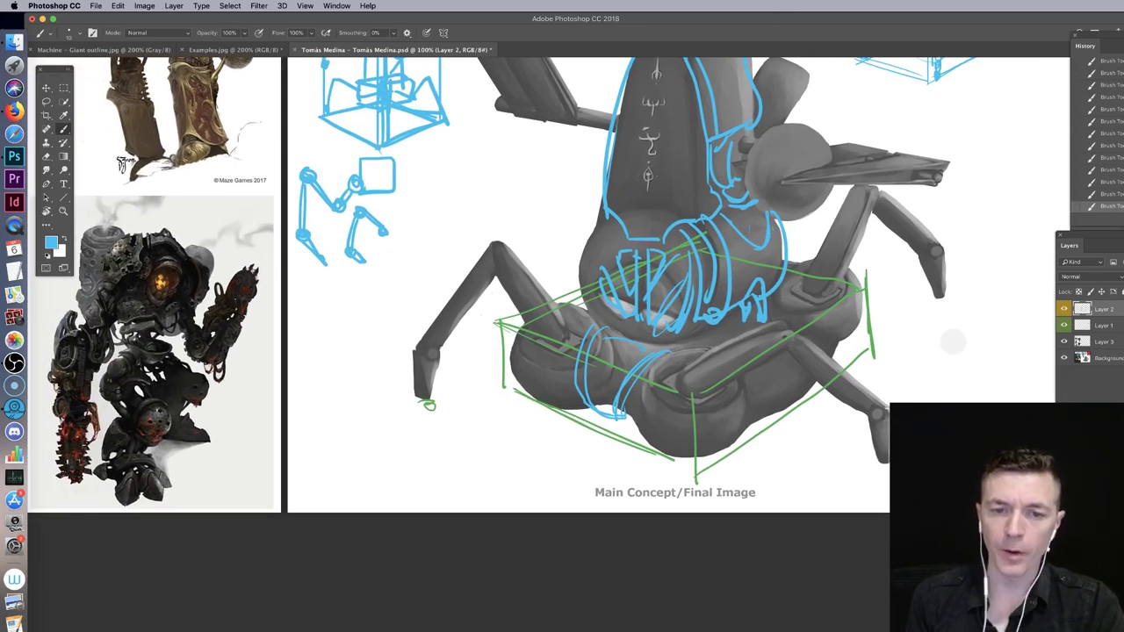
Step: Circle the hip, knee and ankle joints of the mech's front-left leg in blue
left_click_drag(565, 326, 562, 379)
key("super+z")
left_click_drag(570, 330, 569, 381)
mouse_move(497, 253)
left_mouse_down()
mouse_move(498, 280)
mouse_move(518, 260)
mouse_move(483, 265)
left_mouse_up()
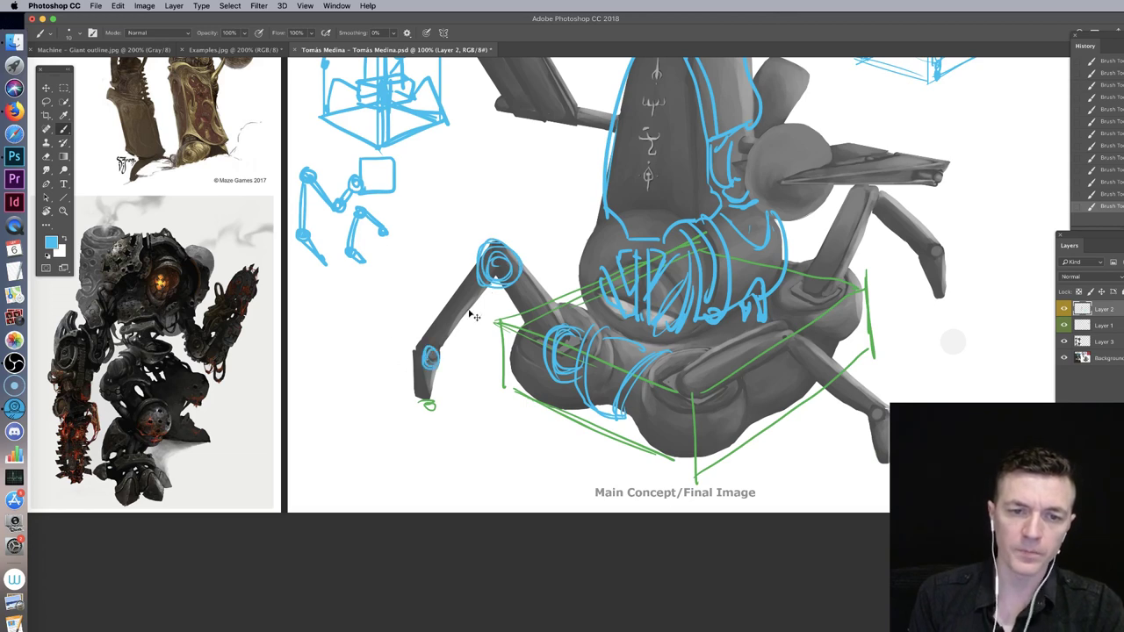
Step: Sketch a redesigned multi-segment leg from the circled hip, dipping low, rising to a high knee and ending in a pointed foot
mouse_move(488, 386)
left_mouse_down()
mouse_move(441, 264)
mouse_move(421, 264)
mouse_move(434, 278)
mouse_move(425, 293)
mouse_move(438, 271)
mouse_move(418, 284)
mouse_move(430, 272)
mouse_move(383, 403)
left_mouse_up()
mouse_move(425, 226)
left_mouse_down()
mouse_move(377, 276)
mouse_move(358, 387)
left_mouse_up()
left_click_drag(423, 270, 373, 382)
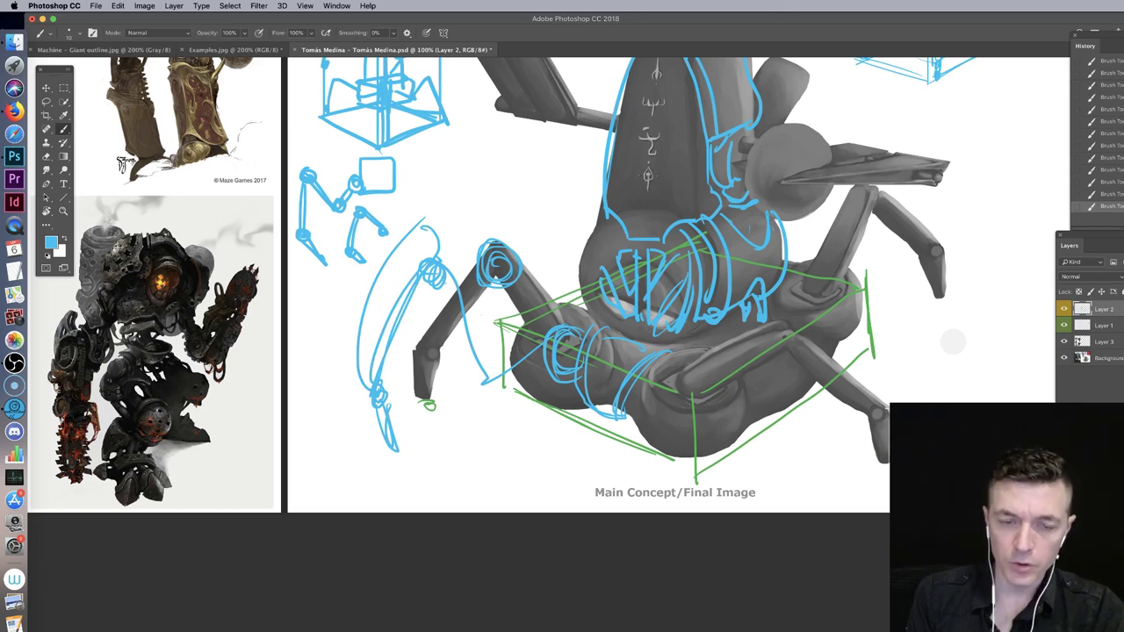
Step: Erase the blue circles from the original front-left leg's knee and ankle joints
key("e")
mouse_move(487, 255)
left_mouse_down()
mouse_move(532, 231)
mouse_move(499, 277)
left_mouse_up()
key("b")
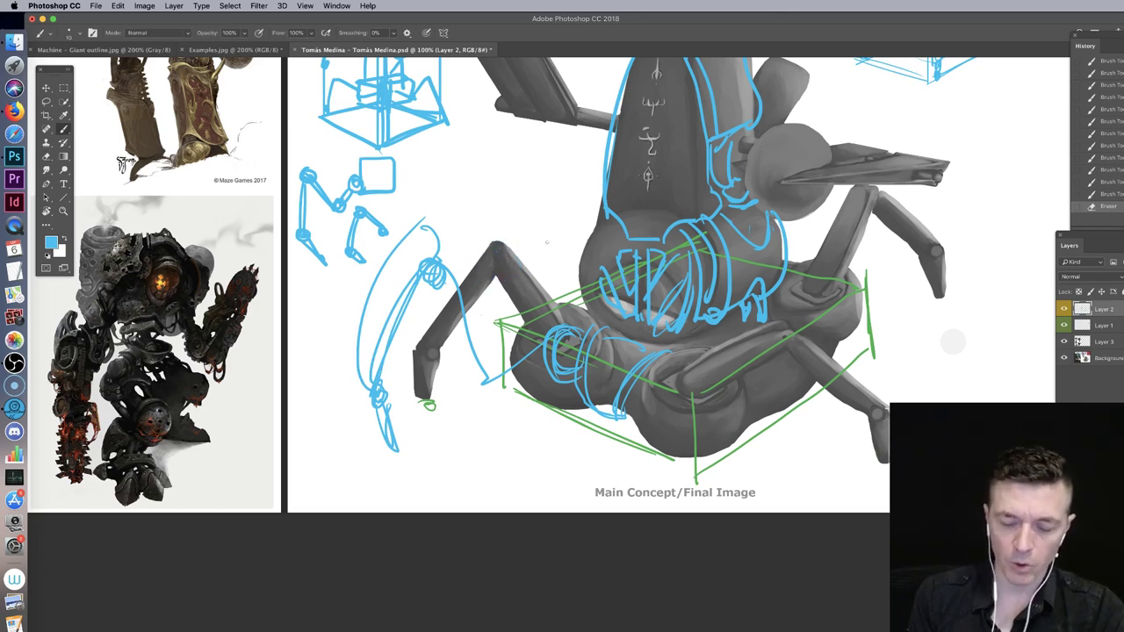
Step: Circle the new leg's lower joint and draw curved guards beneath it and over the hip socket
mouse_move(465, 375)
left_mouse_down()
mouse_move(501, 402)
mouse_move(463, 388)
left_mouse_up()
left_click_drag(453, 383, 504, 406)
mouse_move(455, 286)
left_mouse_down()
mouse_move(488, 377)
mouse_move(576, 309)
left_mouse_up()
left_click_drag(524, 342, 586, 301)
mouse_move(565, 324)
left_mouse_down()
mouse_move(581, 324)
mouse_move(587, 297)
mouse_move(511, 350)
left_mouse_up()
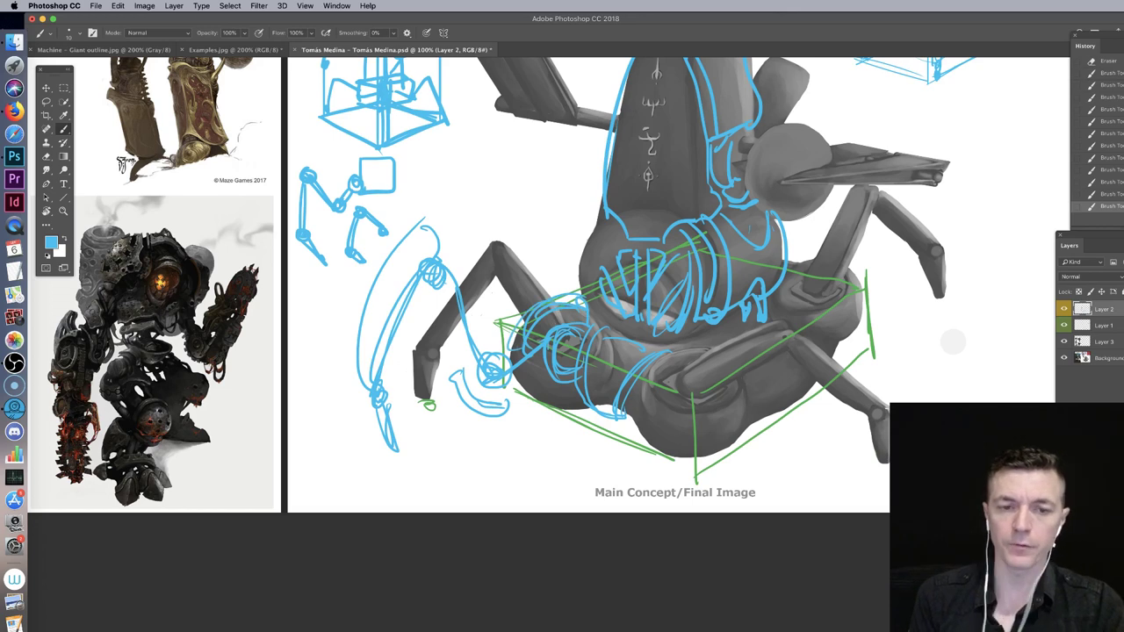
Step: Close off the curved guard under the lower joint and add mechanical detail strokes along the outer leg segment below the knee
mouse_move(470, 400)
left_mouse_down()
mouse_move(483, 376)
mouse_move(514, 404)
left_mouse_up()
left_click_drag(462, 378, 482, 392)
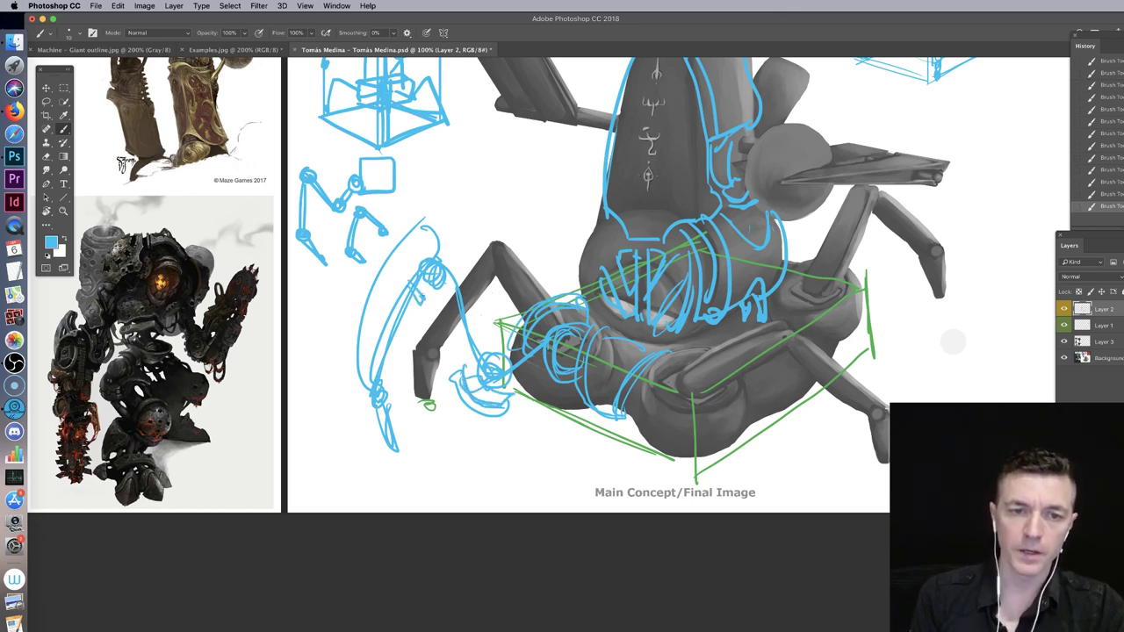
mouse_move(430, 291)
left_mouse_down()
mouse_move(407, 339)
mouse_move(418, 329)
left_mouse_up()
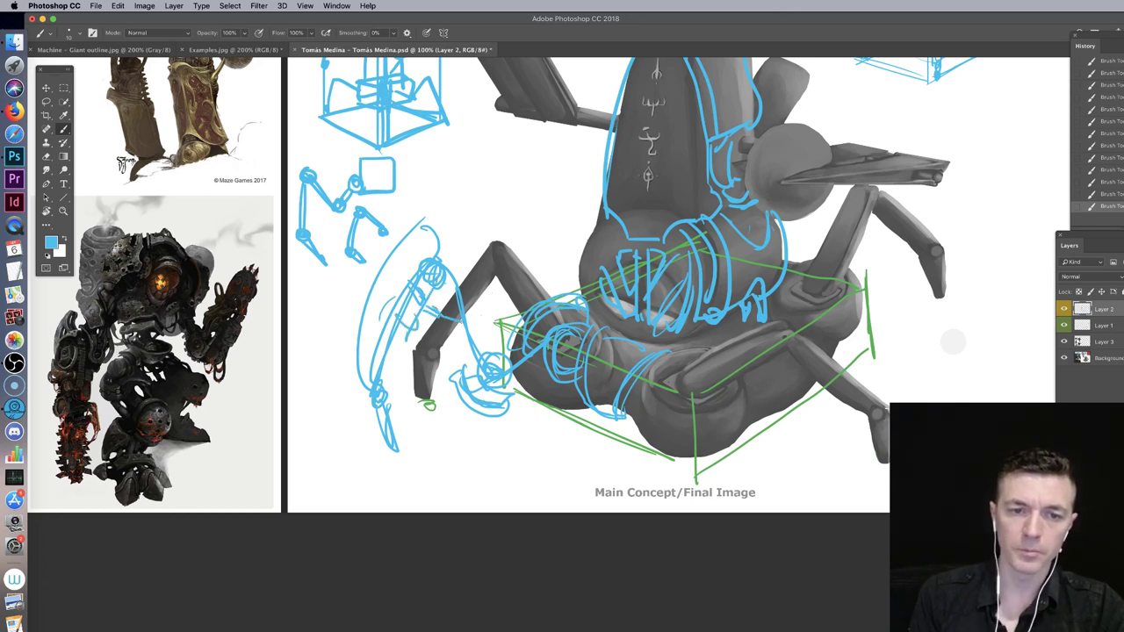
Step: Toggle Layer 2 to compare the original artwork with the sketch, leave it hidden and make Layer 1 active
left_click_drag(953, 342, 884, 403)
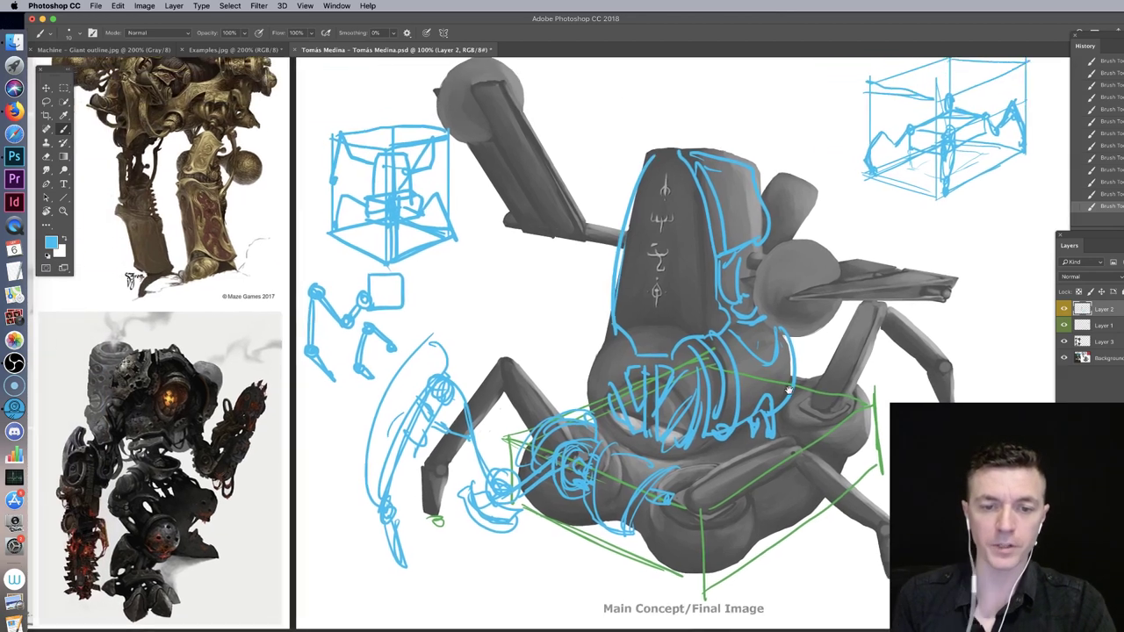
left_click_drag(789, 389, 792, 392)
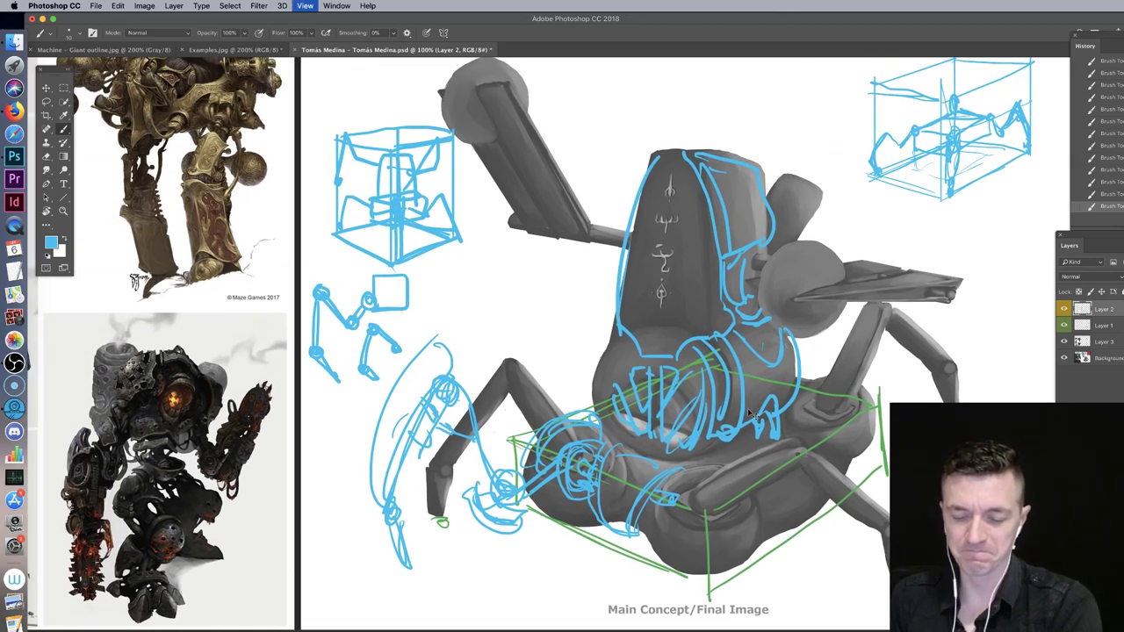
key("super+minus")
scroll(834, 428, "up", 2)
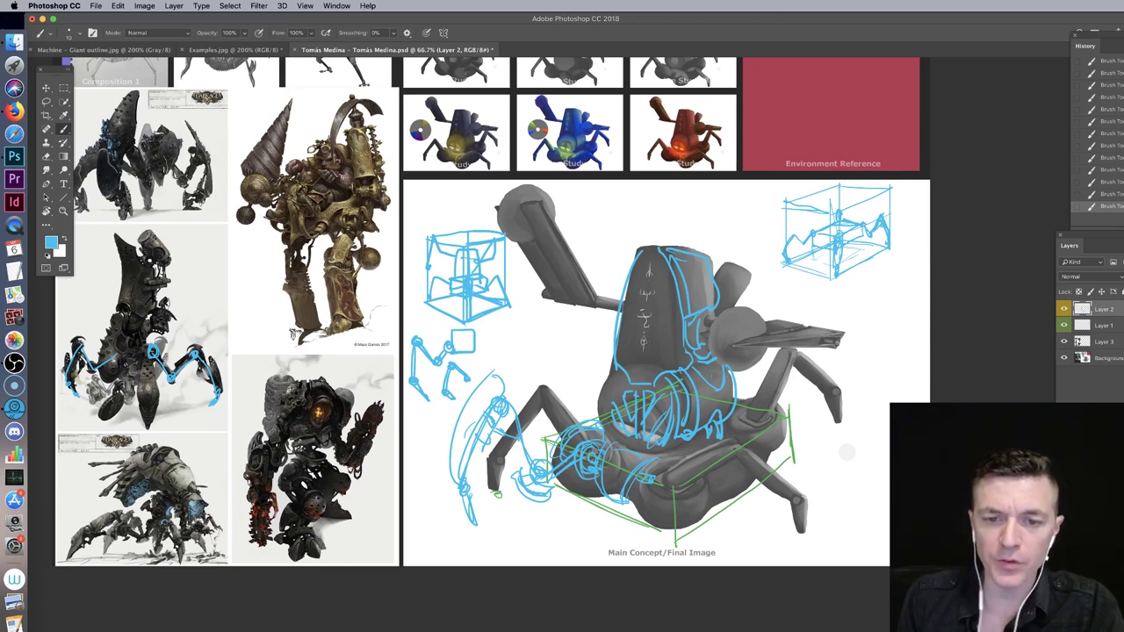
left_click(1064, 310)
left_click(1065, 310)
left_click(1064, 310)
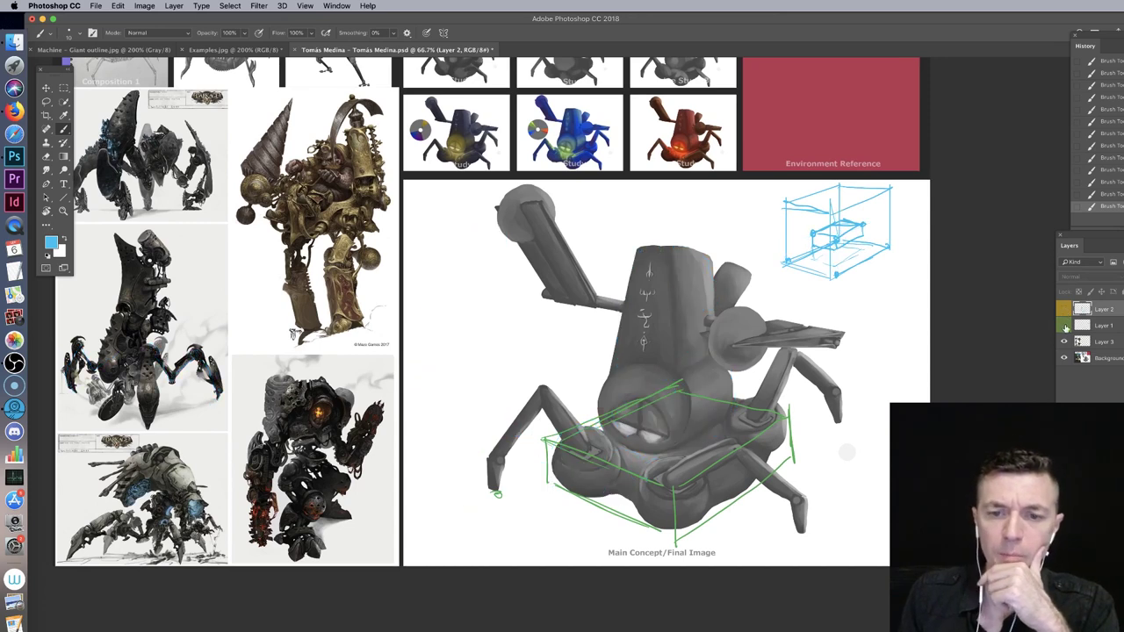
left_click(1072, 326)
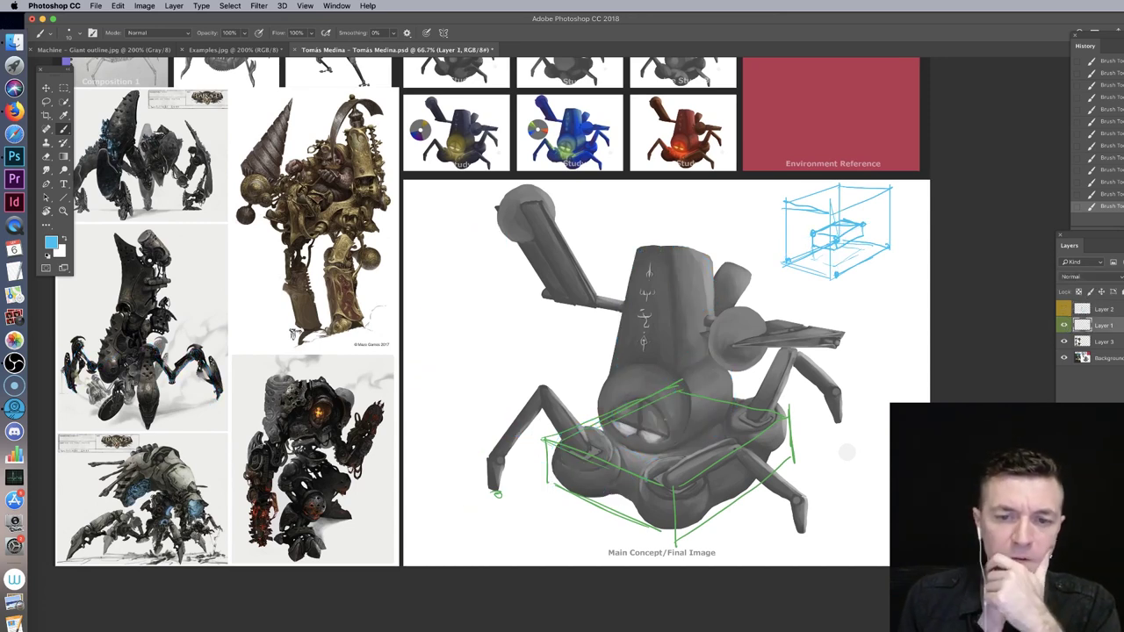
Step: On Layer 1, sketch a row of narrow vertical blue loops across the mech's spherical face over the eyes
mouse_move(644, 410)
left_mouse_down()
mouse_move(655, 454)
mouse_move(621, 421)
left_mouse_up()
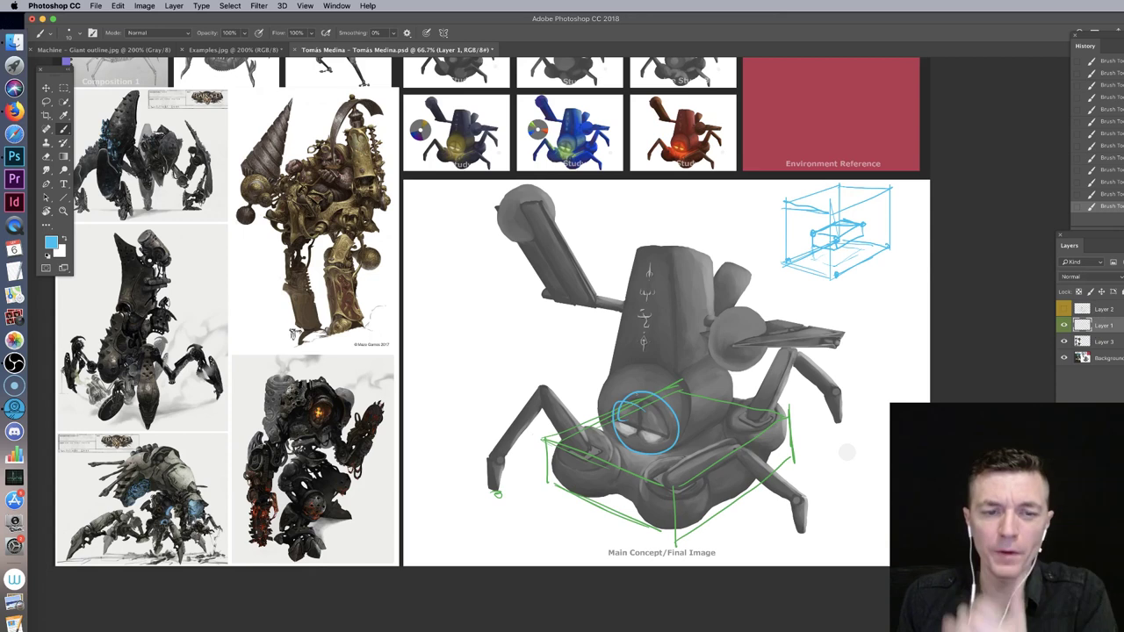
key("super+z")
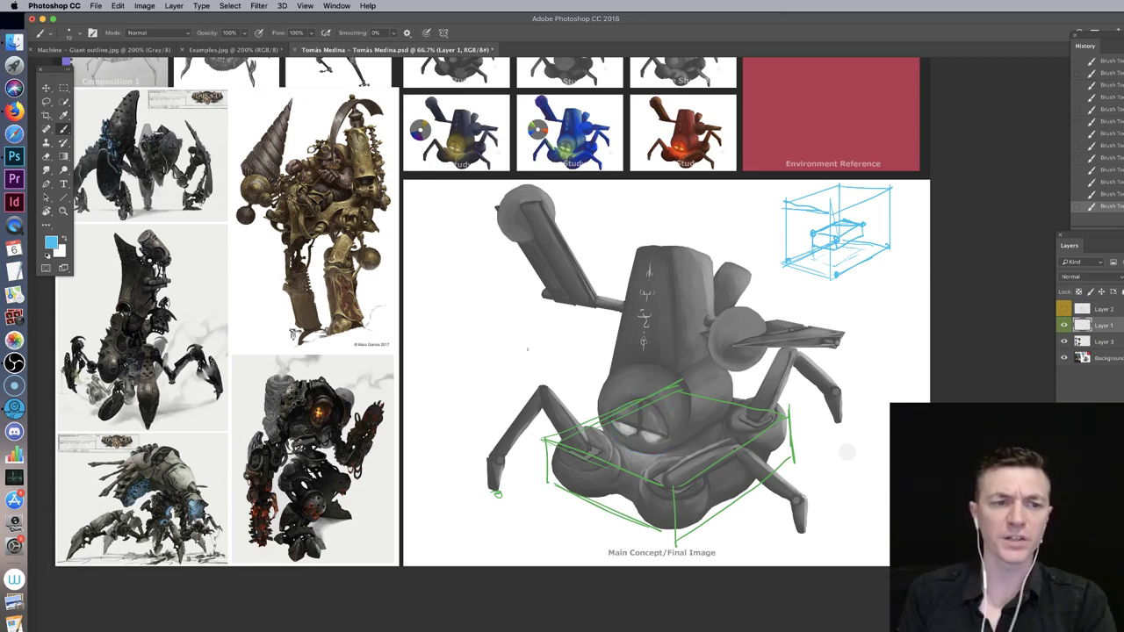
left_click_drag(564, 331, 597, 282)
mouse_move(645, 355)
left_mouse_down()
mouse_move(655, 374)
mouse_move(663, 344)
mouse_move(675, 386)
mouse_move(692, 348)
mouse_move(707, 386)
left_mouse_up()
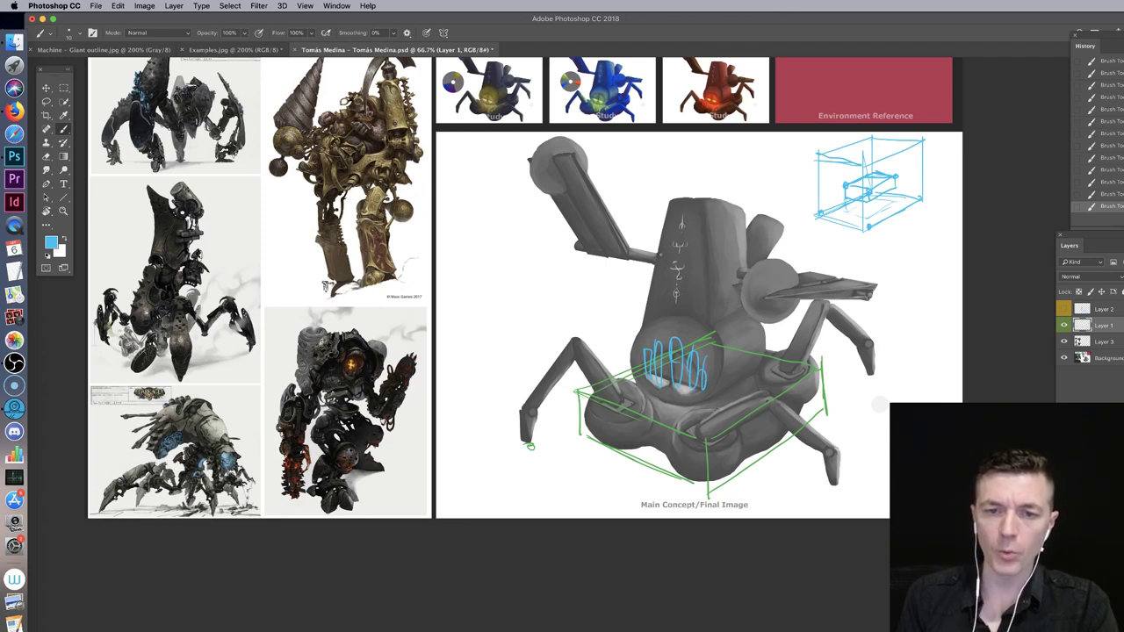
Step: Circle the long armor plate on the tall spider-mech reference and undo the marking
mouse_move(330, 314)
left_mouse_down()
mouse_move(499, 391)
mouse_move(328, 395)
mouse_move(305, 330)
left_mouse_up()
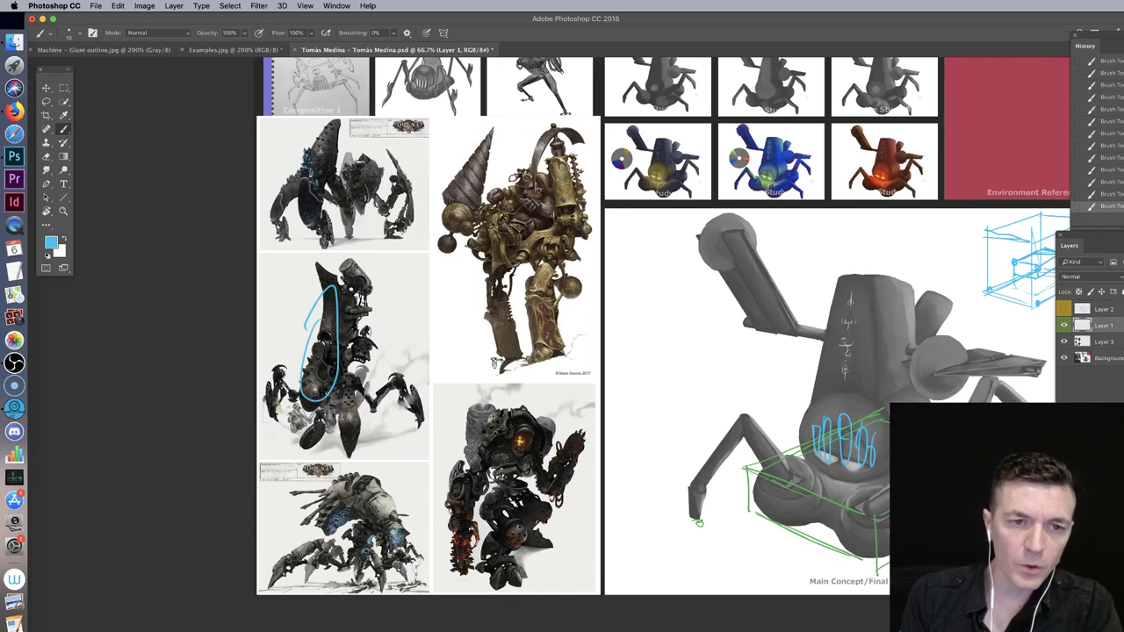
key("super+z")
left_click_drag(636, 281, 537, 249)
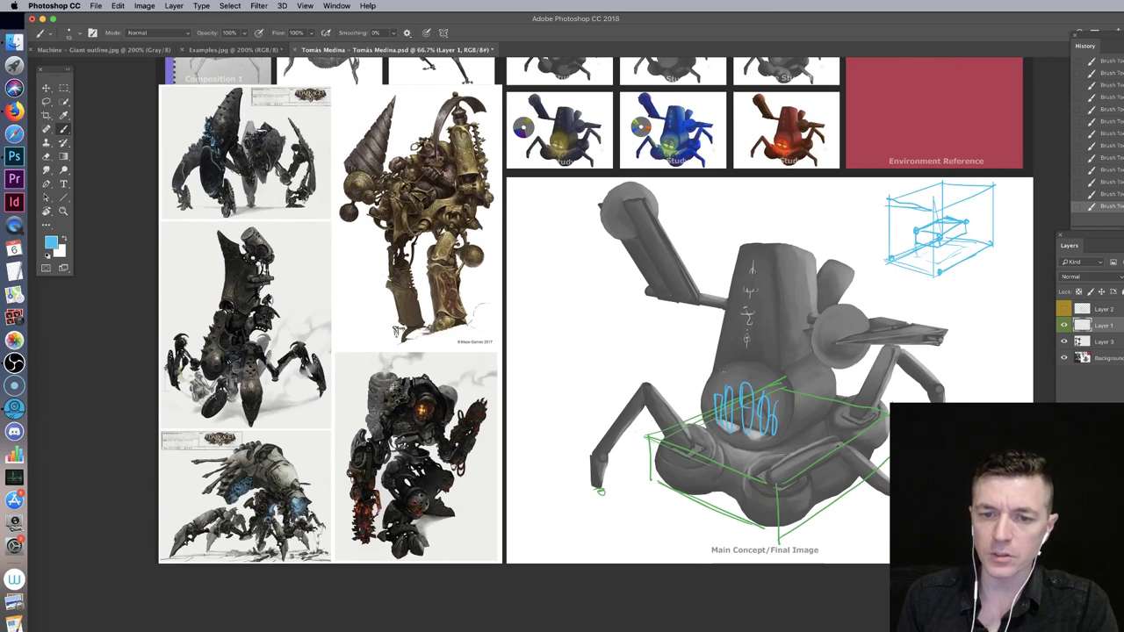
Step: Outline a tall rounded armor plate around the glyphs on the mech's tower and undo the extra inner outline
mouse_move(732, 379)
left_mouse_down()
mouse_move(759, 378)
mouse_move(771, 361)
mouse_move(718, 318)
mouse_move(753, 239)
mouse_move(774, 260)
mouse_move(782, 356)
mouse_move(766, 363)
mouse_move(739, 338)
mouse_move(761, 284)
mouse_move(736, 367)
left_mouse_up()
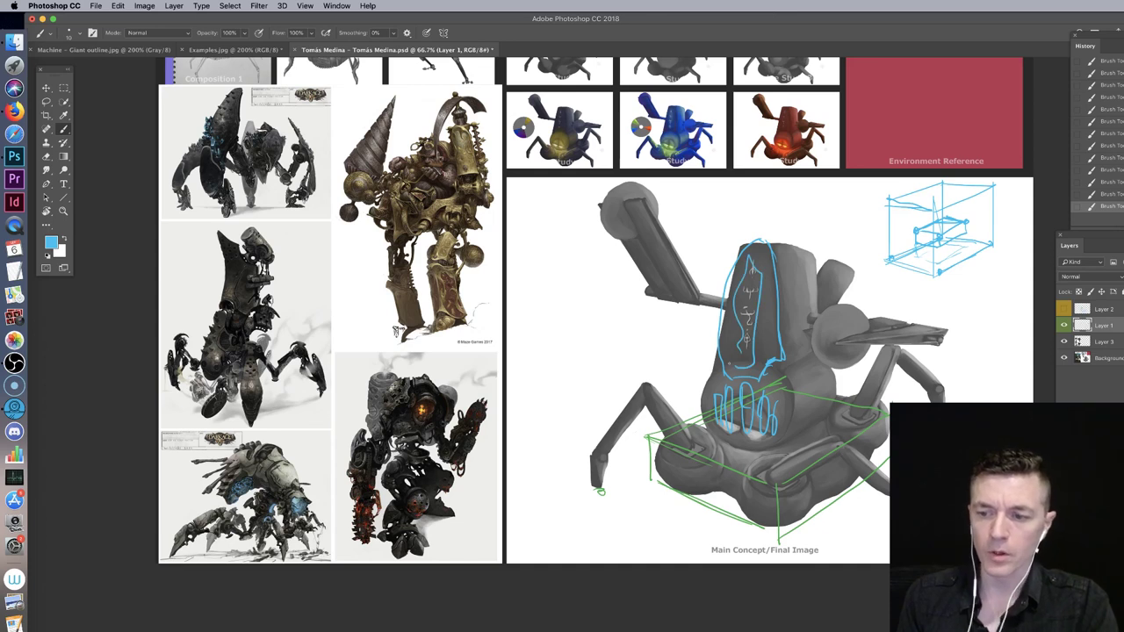
key("super+alt+z")
key("super+alt+z")
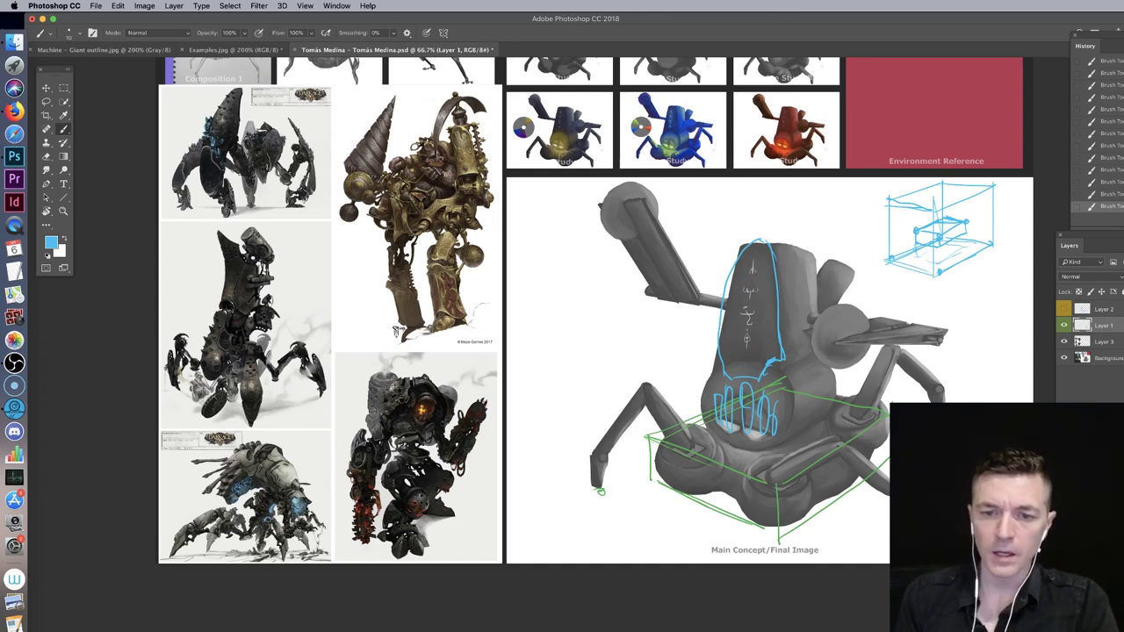
Step: Sketch round side joints, a jaw guard and a segmented chin piece around the mech's spherical face
mouse_move(771, 400)
left_mouse_down()
mouse_move(794, 381)
mouse_move(806, 401)
left_mouse_up()
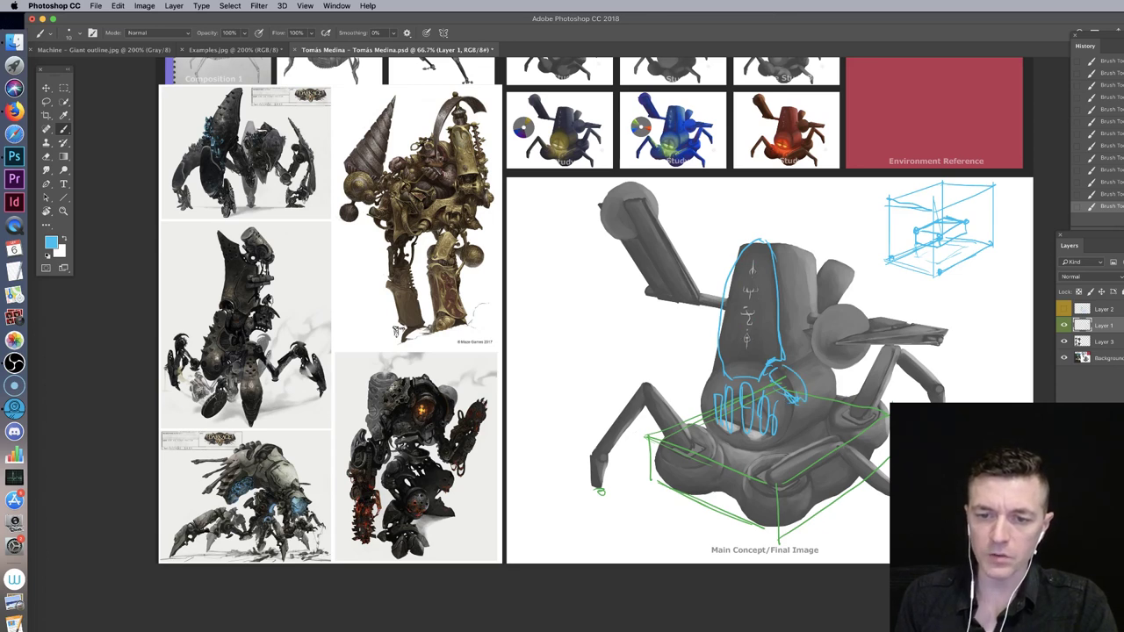
mouse_move(781, 408)
left_mouse_down()
mouse_move(746, 441)
mouse_move(750, 489)
mouse_move(759, 445)
mouse_move(809, 436)
mouse_move(801, 403)
mouse_move(782, 441)
left_mouse_up()
left_click_drag(703, 397, 726, 435)
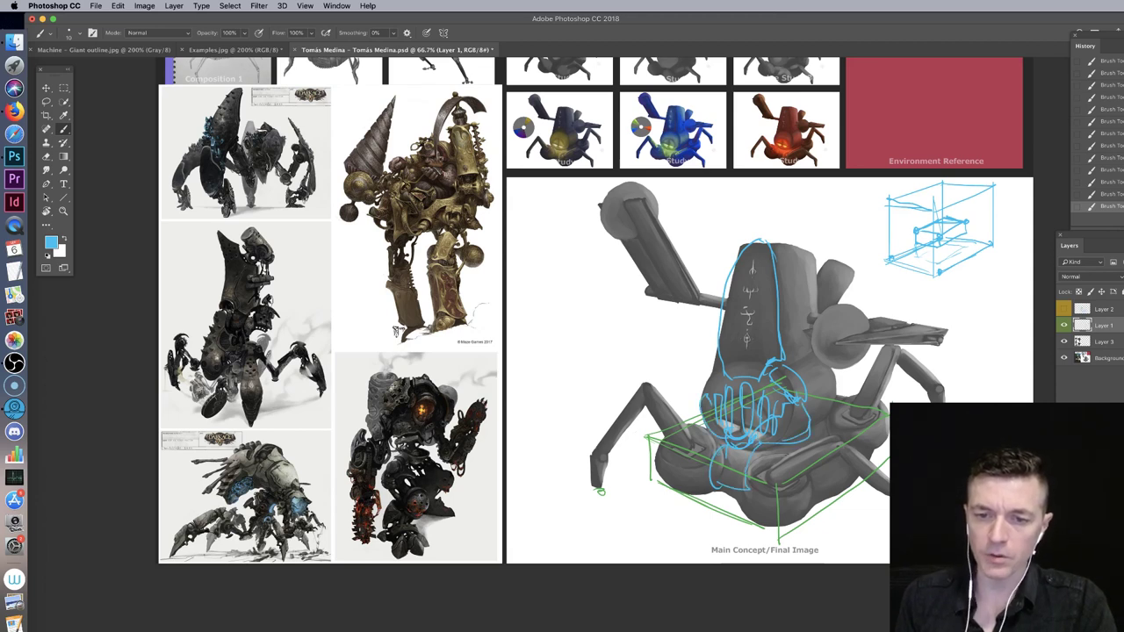
mouse_move(711, 392)
left_mouse_down()
mouse_move(706, 372)
mouse_move(726, 378)
left_mouse_up()
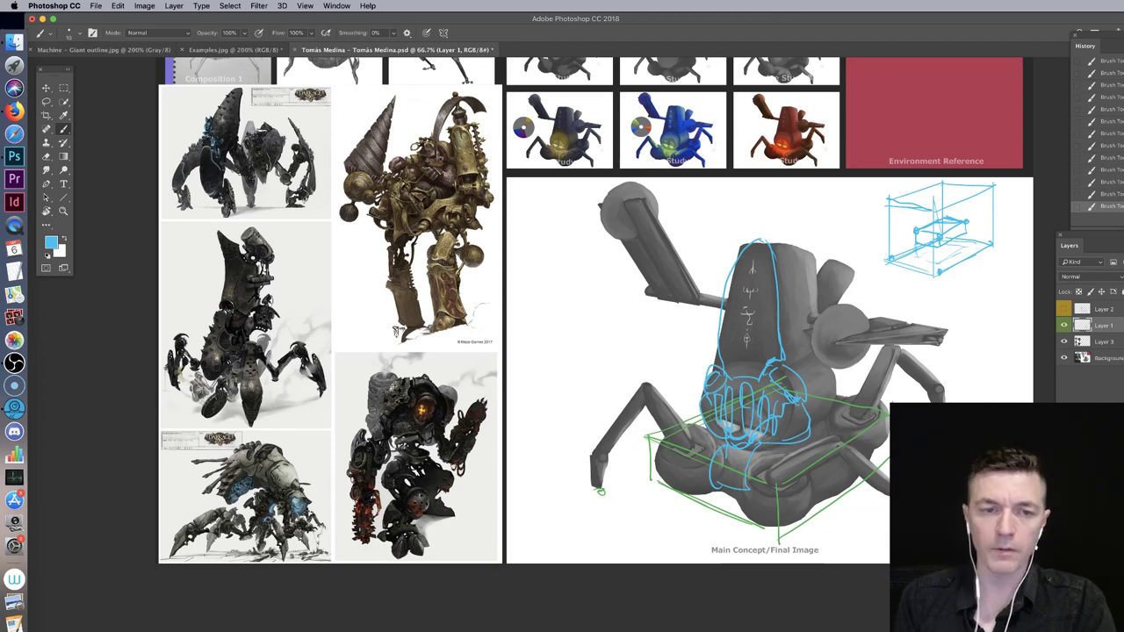
Step: Draw the rear body contour, a curved arm socket and a banded collar with short pipes behind the tower plate
mouse_move(817, 422)
left_mouse_down()
mouse_move(834, 381)
mouse_move(818, 341)
left_mouse_up()
mouse_move(812, 303)
left_mouse_down()
mouse_move(808, 339)
mouse_move(828, 354)
left_mouse_up()
left_click_drag(797, 328, 824, 350)
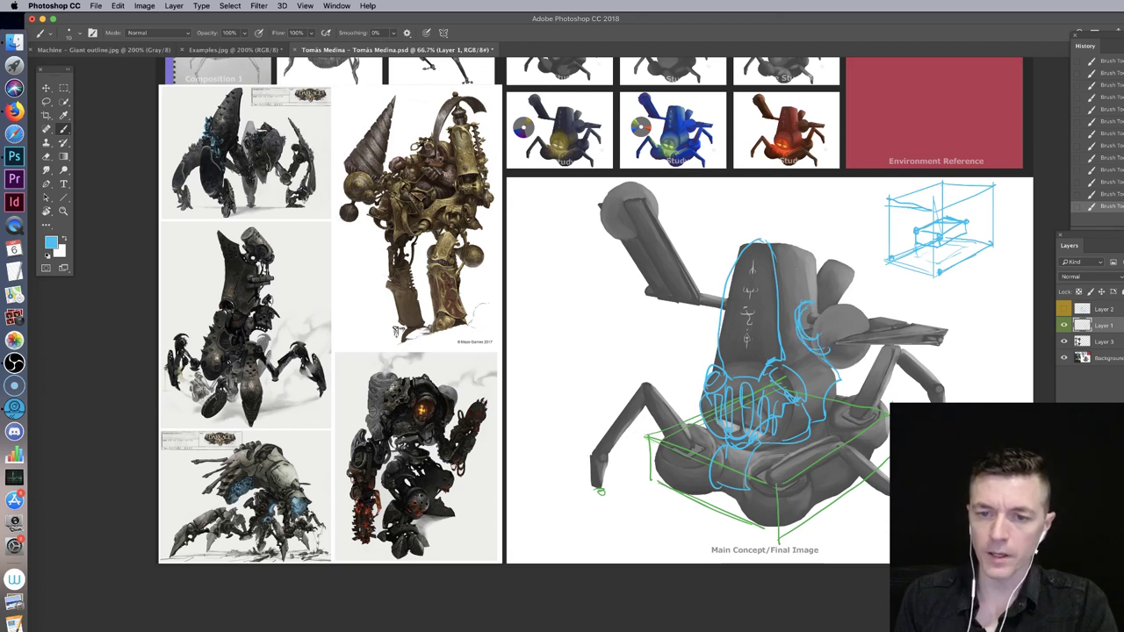
mouse_move(775, 274)
left_mouse_down()
mouse_move(794, 265)
mouse_move(808, 278)
left_mouse_up()
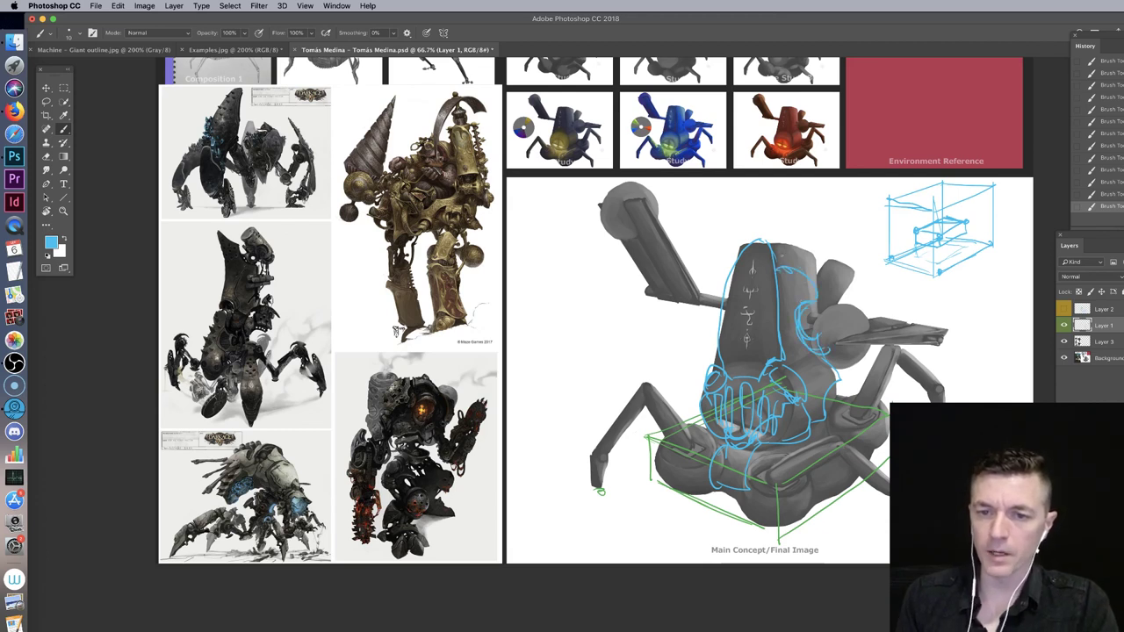
mouse_move(785, 255)
left_mouse_down()
mouse_move(784, 233)
mouse_move(820, 244)
mouse_move(821, 268)
left_mouse_up()
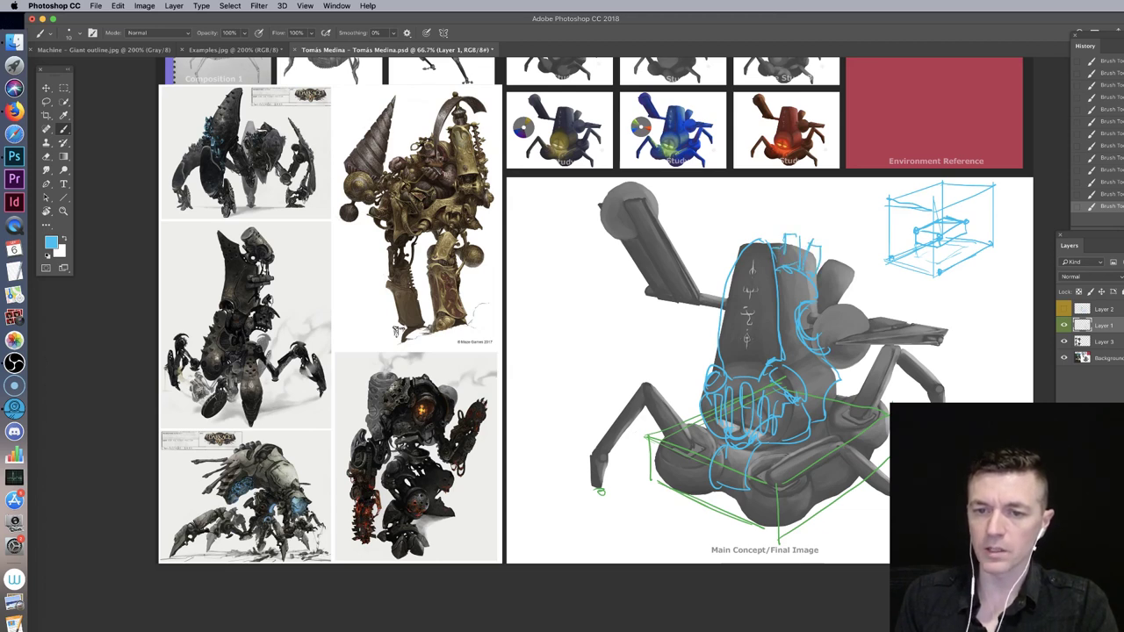
Step: Sketch billowing smoke plumes rising from the tower's pipes and add short spiky strokes around the pipes and rear body
mouse_move(792, 194)
left_mouse_down()
mouse_move(790, 242)
mouse_move(843, 169)
left_mouse_up()
mouse_move(808, 235)
left_mouse_down()
mouse_move(878, 198)
mouse_move(898, 172)
left_mouse_up()
left_click_drag(876, 167, 843, 214)
left_click_drag(826, 260, 848, 235)
left_click_drag(831, 251, 847, 234)
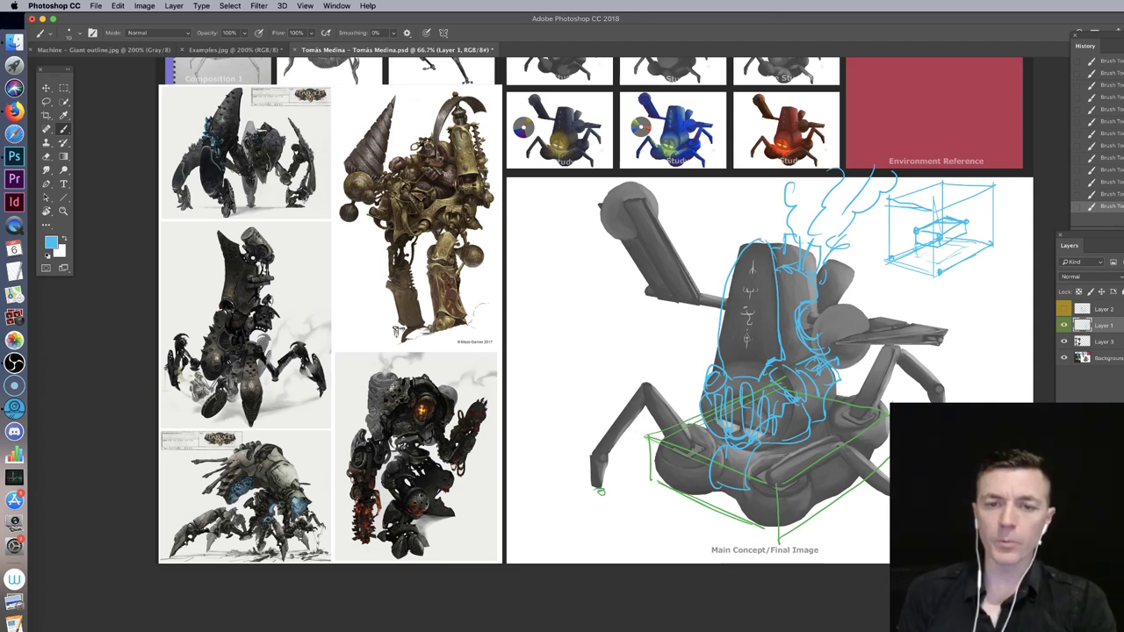
Step: Sketch a jointed arm with circled joints and a curved claw over the raised arm, and a tall hooked limb over the opposite arm
scroll(691, 314, "up", 2)
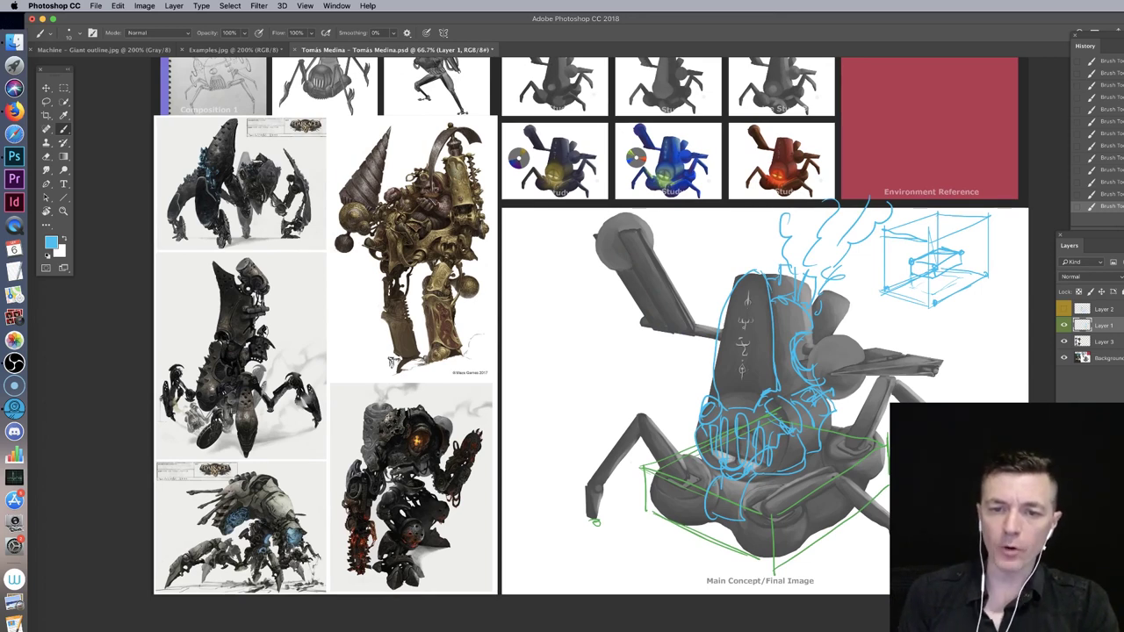
left_click_drag(664, 335, 633, 268)
left_click_drag(619, 235, 580, 340)
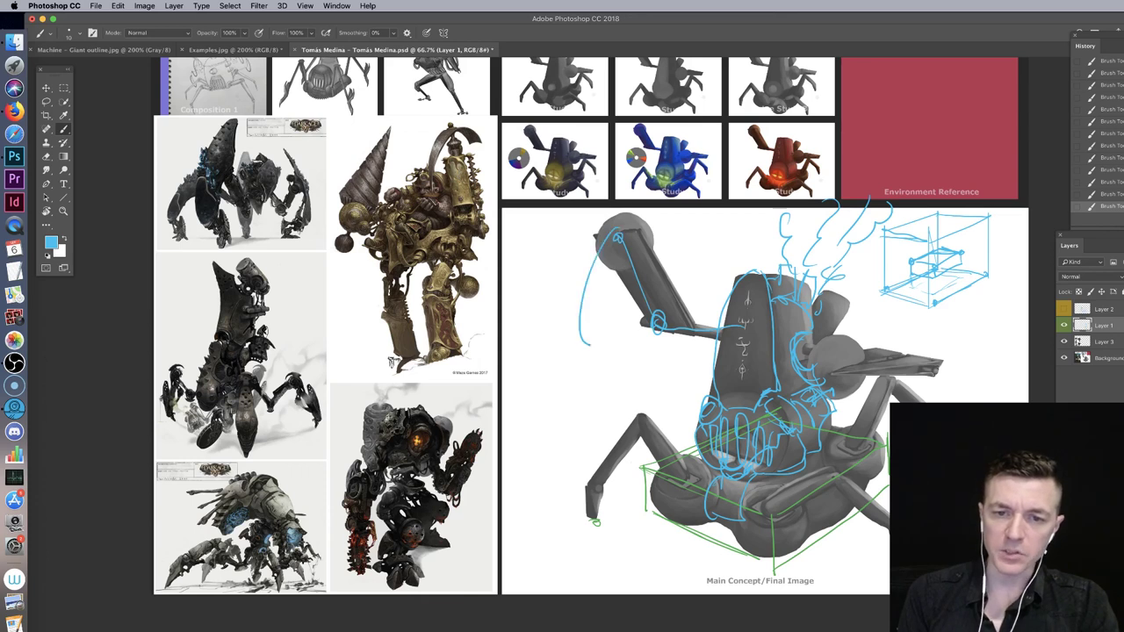
mouse_move(851, 353)
left_mouse_down()
mouse_move(904, 338)
mouse_move(926, 319)
left_mouse_up()
mouse_move(919, 242)
left_mouse_down()
mouse_move(905, 256)
mouse_move(895, 379)
mouse_move(908, 254)
mouse_move(913, 383)
mouse_move(906, 232)
mouse_move(887, 268)
left_mouse_up()
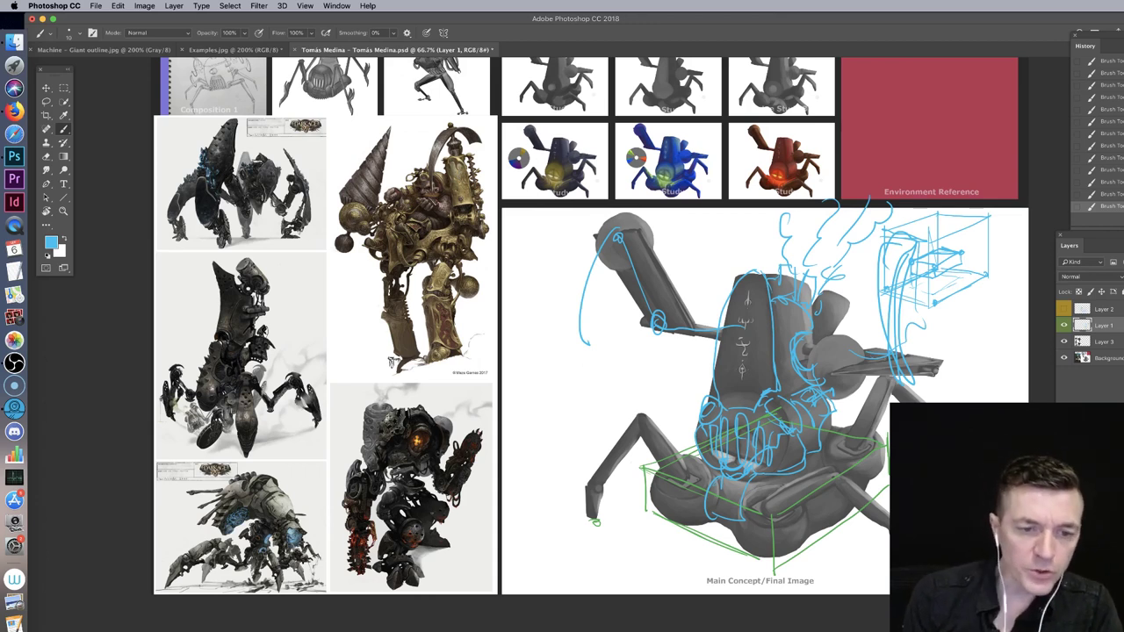
Step: Examine the mech references, enlarging the dark robot with the glowing orange eye to study its arms and joints
scroll(405, 445, "left", 5)
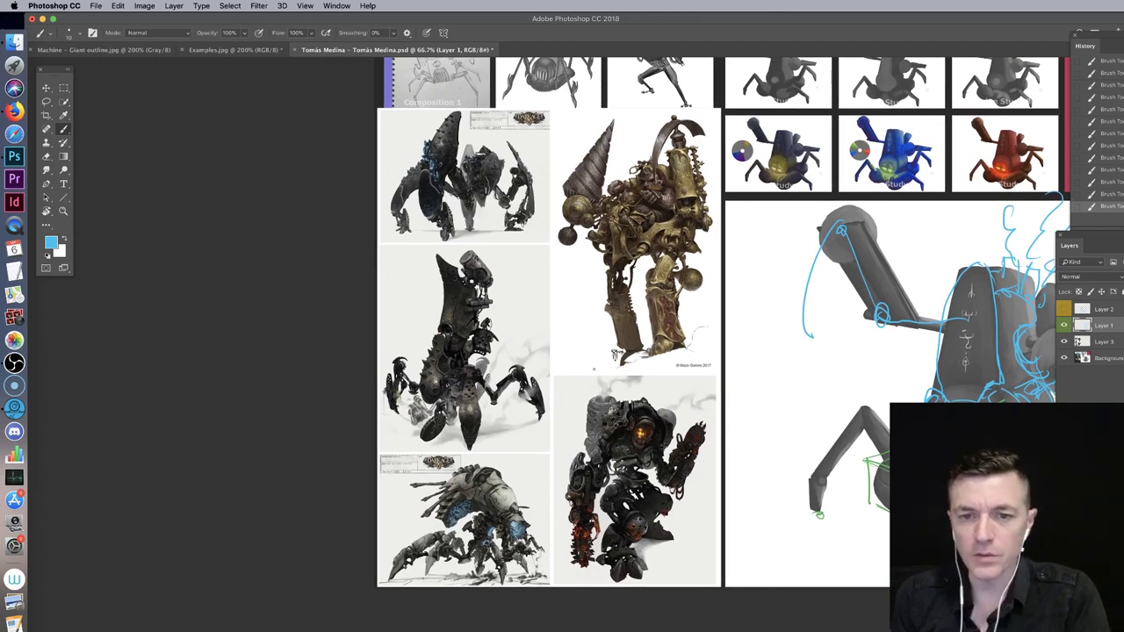
scroll(615, 362, "right", 6)
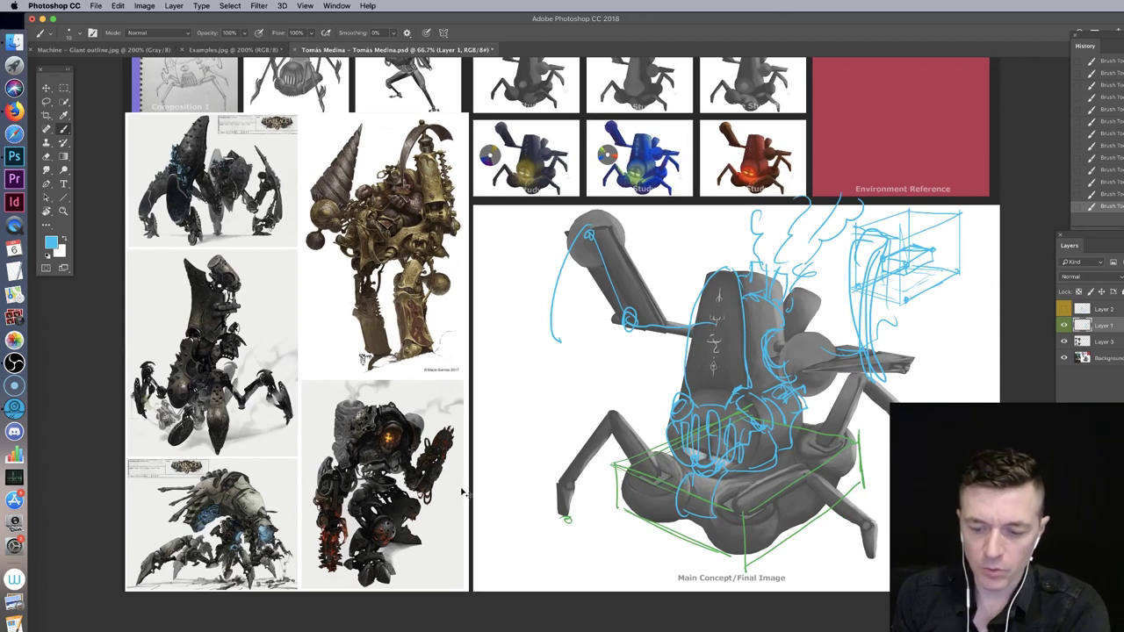
key("super+plus")
key("super+plus")
left_click_drag(586, 296, 866, 89)
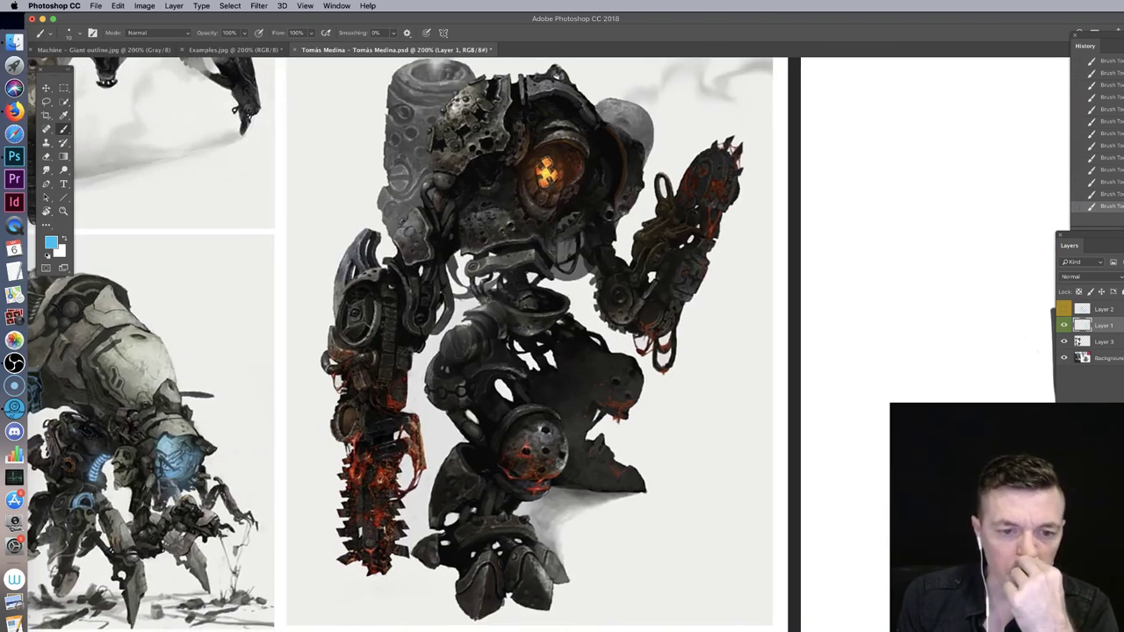
key("super+minus")
key("super+minus")
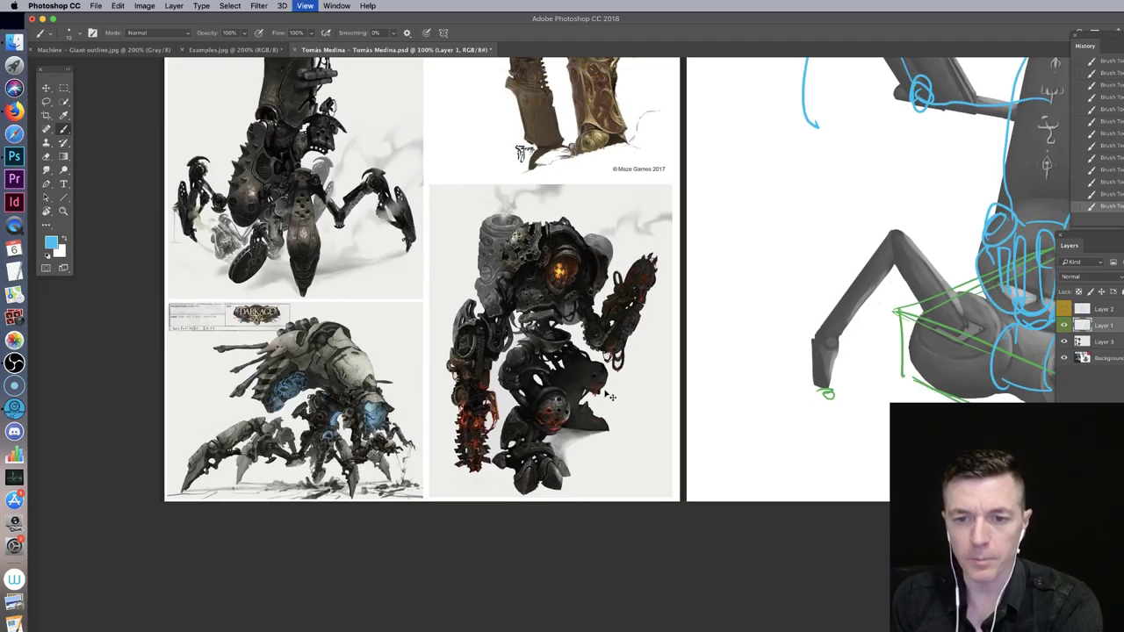
Step: Sketch looping cables around the raised arm's elbow and a curved cable with a joint along its upper segment
left_click_drag(831, 215, 666, 332)
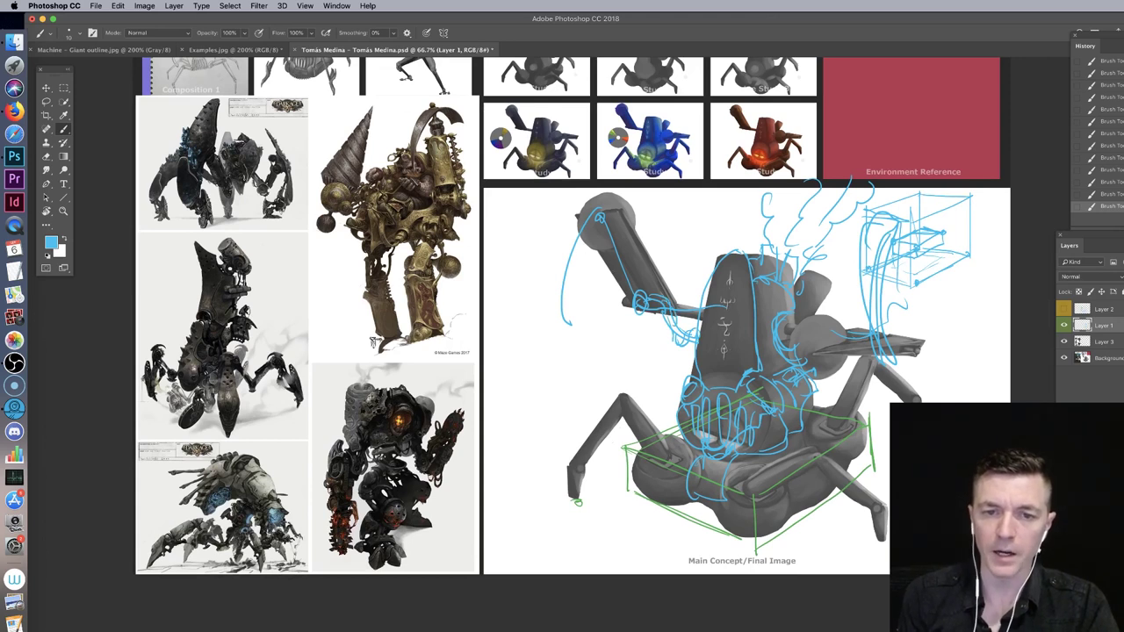
mouse_move(592, 237)
left_mouse_down()
mouse_move(625, 267)
mouse_move(624, 254)
left_mouse_up()
left_click_drag(373, 342, 349, 351)
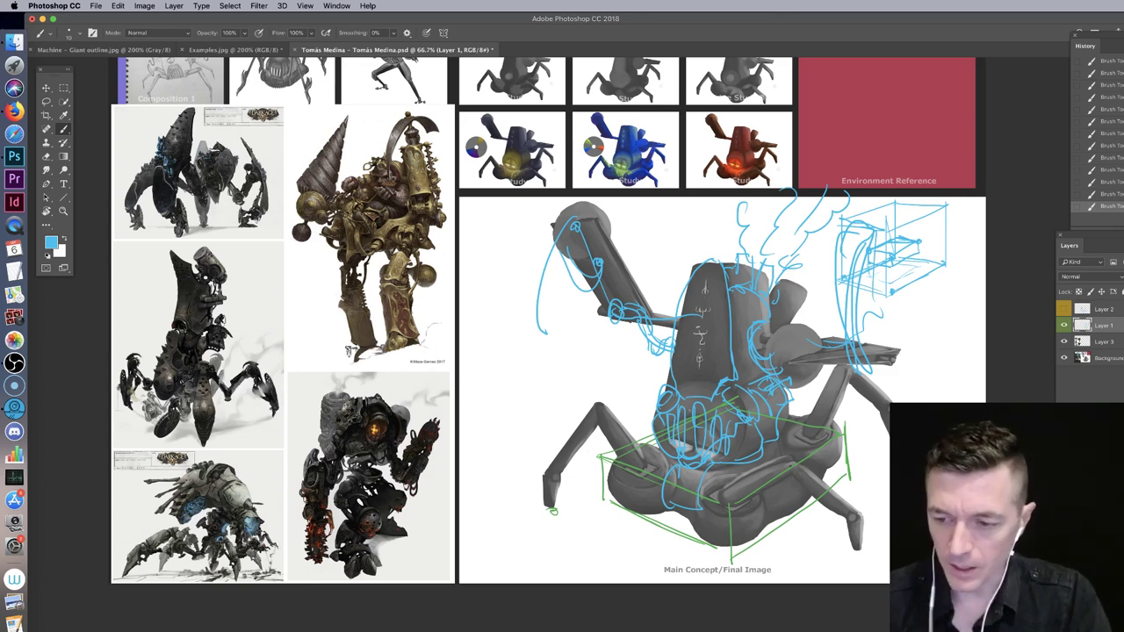
Step: Close the mech document without saving, switch to Finder and open the last student's giant PSD from the Machine & Giant CONCEPTS folder in Photoshop
key("super+w")
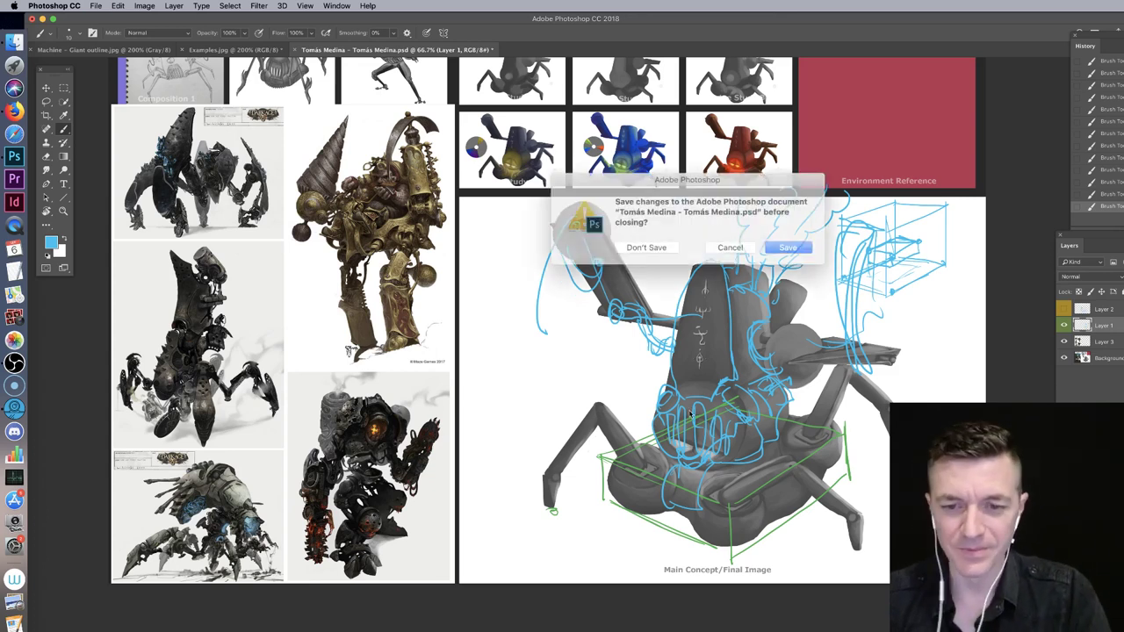
left_click(652, 245)
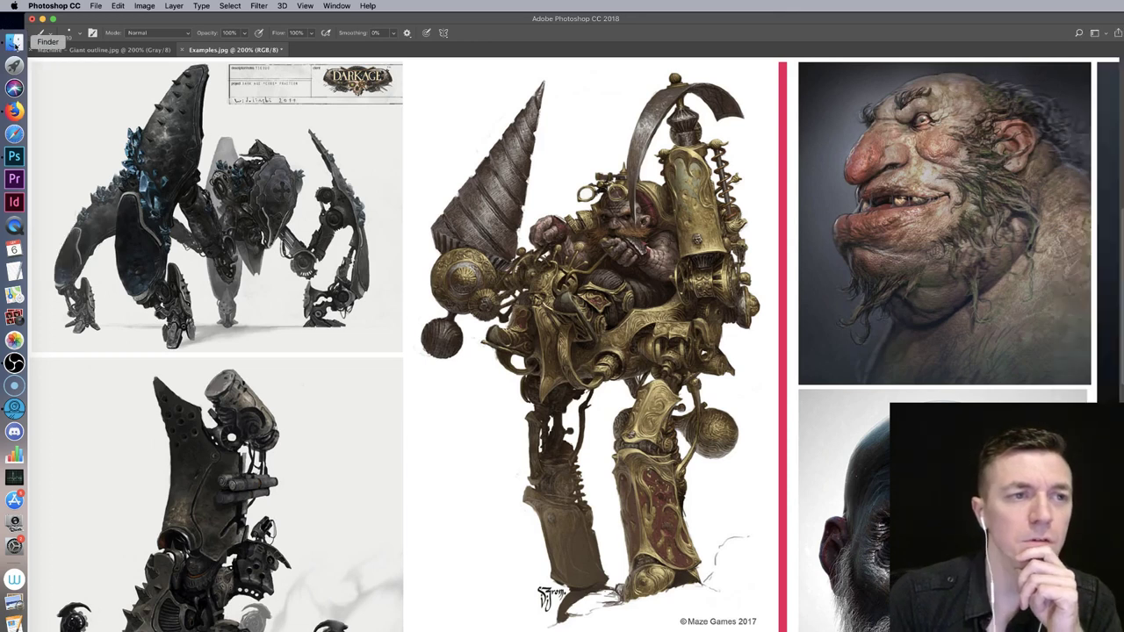
key("super+Tab")
left_click(396, 237)
right_click(412, 228)
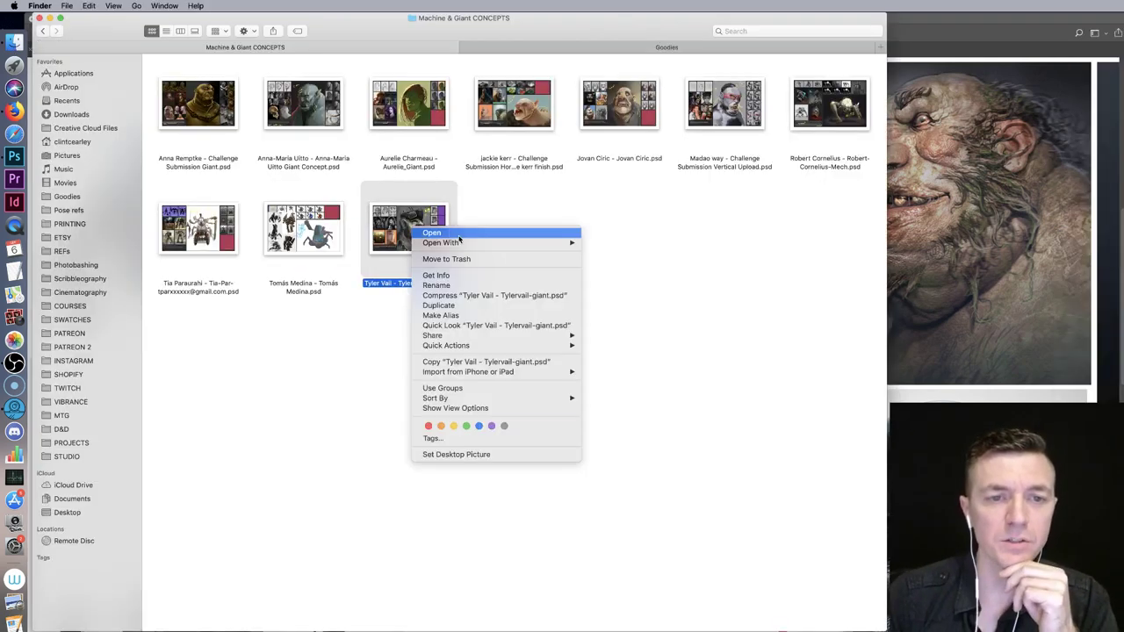
mouse_move(464, 243)
left_click(618, 244)
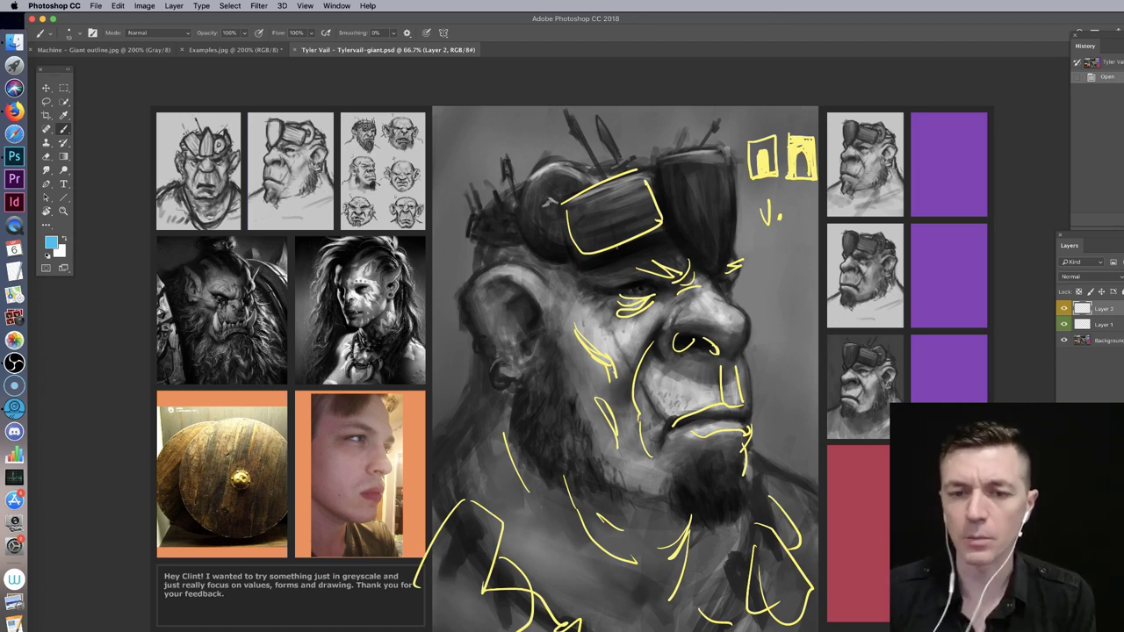
Step: Hide the yellow notes on Layer 2 over the giant portrait and make Layer 1 active
key("super+equal")
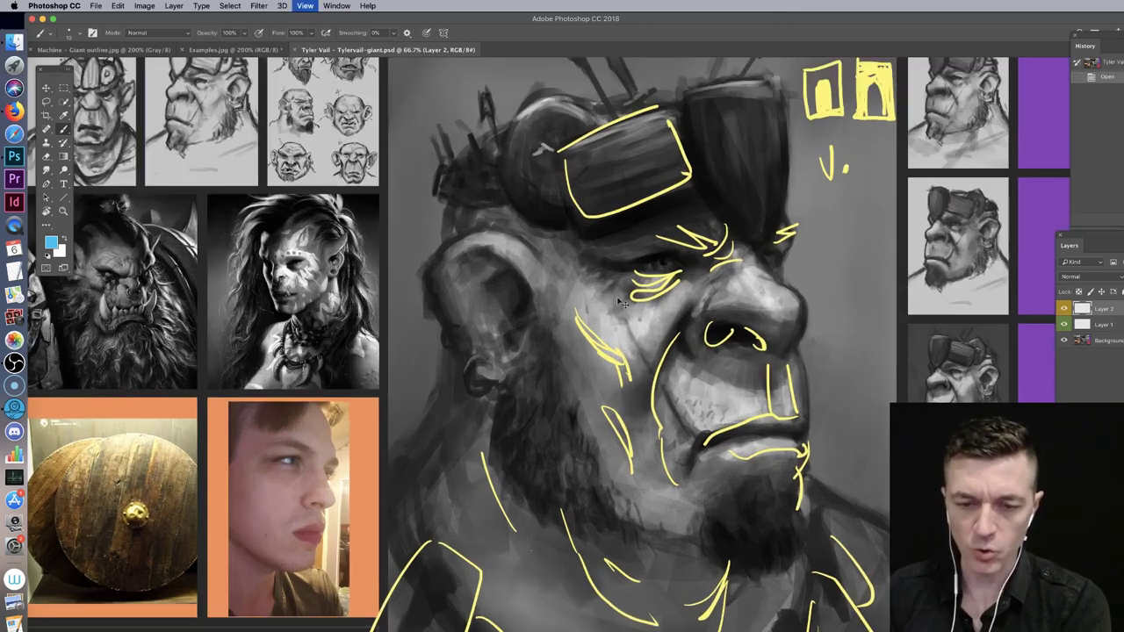
key("super+equal")
scroll(621, 303, "up", 3)
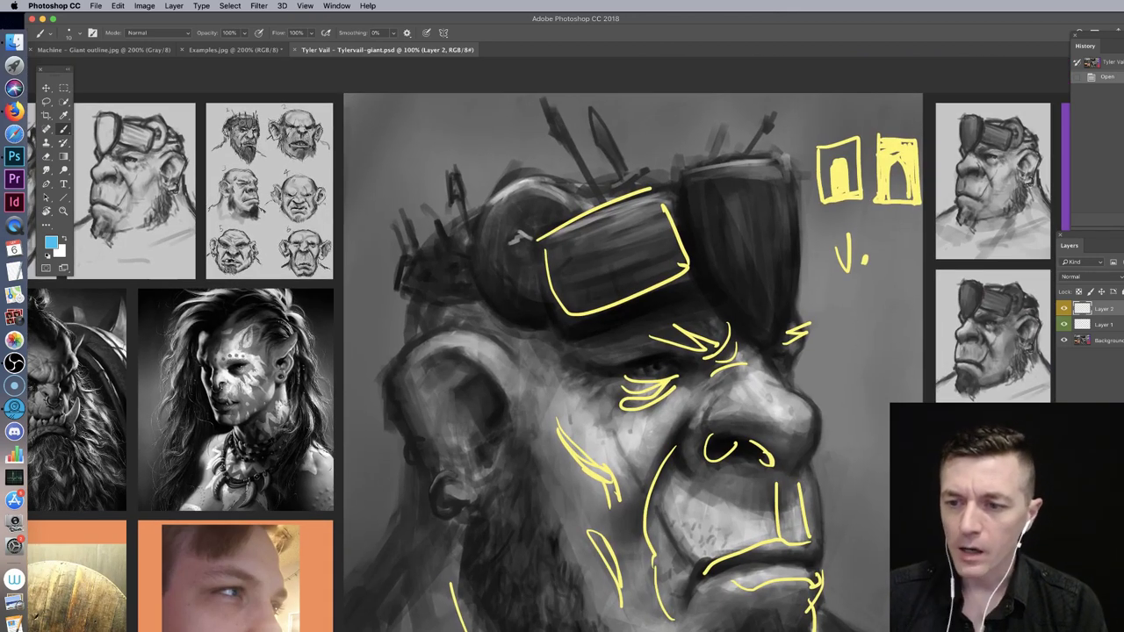
left_click(1063, 308)
left_click(1085, 325)
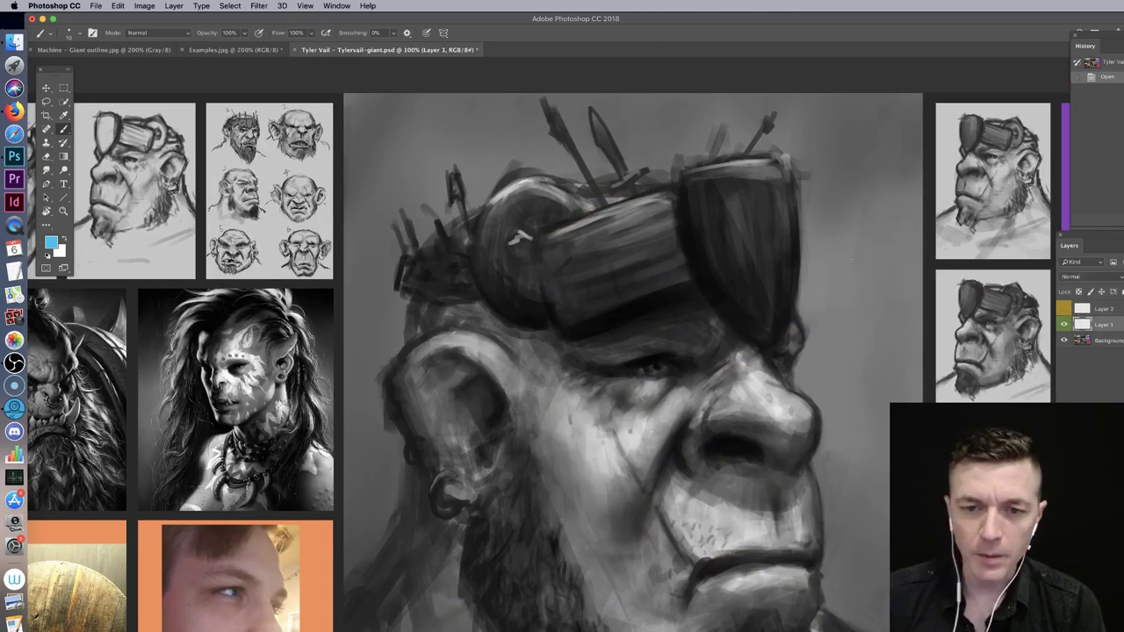
mouse_move(519, 236)
left_mouse_down()
mouse_move(551, 298)
mouse_move(673, 260)
left_mouse_up()
key("super+z")
mouse_move(615, 302)
left_mouse_down()
mouse_move(700, 309)
mouse_move(781, 281)
mouse_move(677, 252)
left_mouse_up()
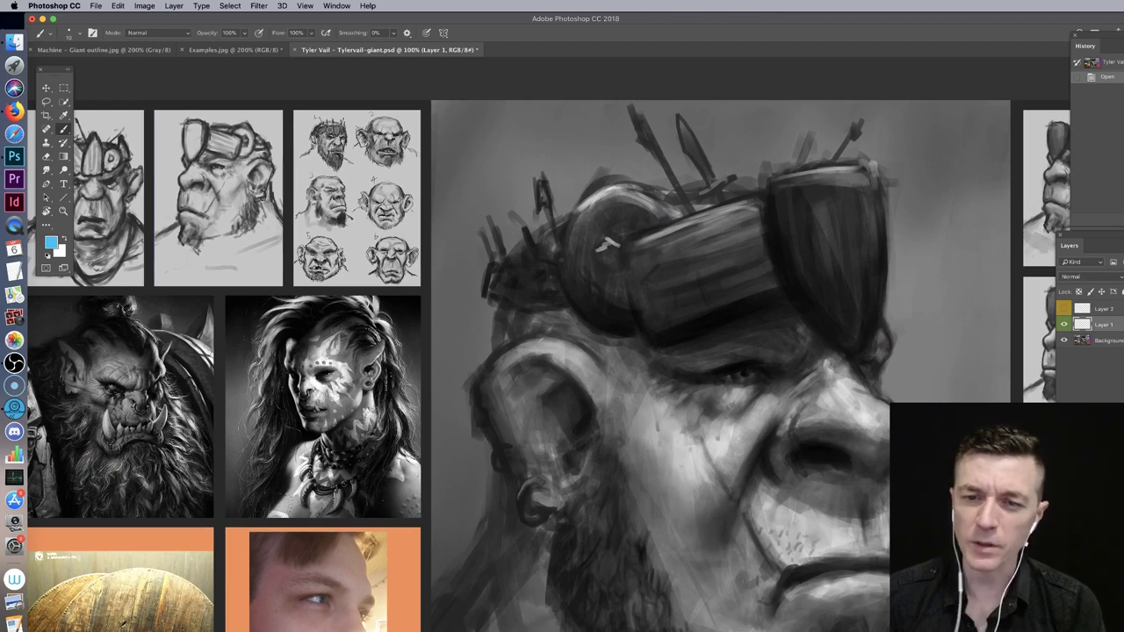
mouse_move(751, 242)
left_mouse_down()
mouse_move(798, 215)
mouse_move(829, 262)
mouse_move(564, 304)
mouse_move(583, 290)
left_mouse_up()
key("super+z")
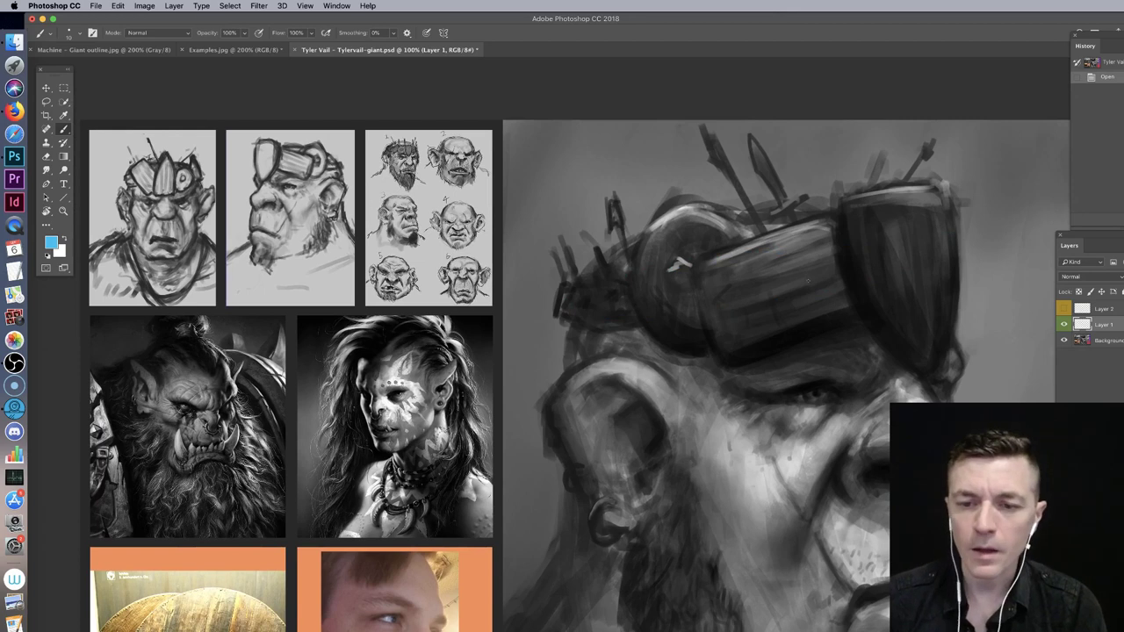
mouse_move(845, 200)
left_mouse_down()
mouse_move(858, 279)
mouse_move(918, 374)
mouse_move(946, 211)
mouse_move(928, 185)
left_mouse_up()
key("super+z")
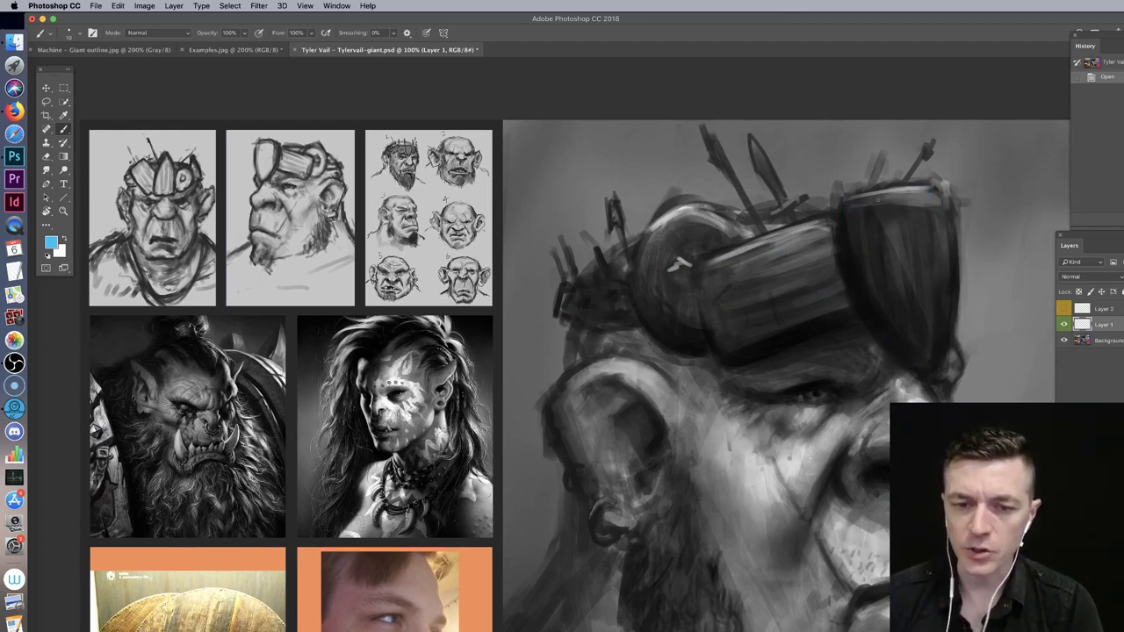
left_click_drag(885, 218, 855, 216)
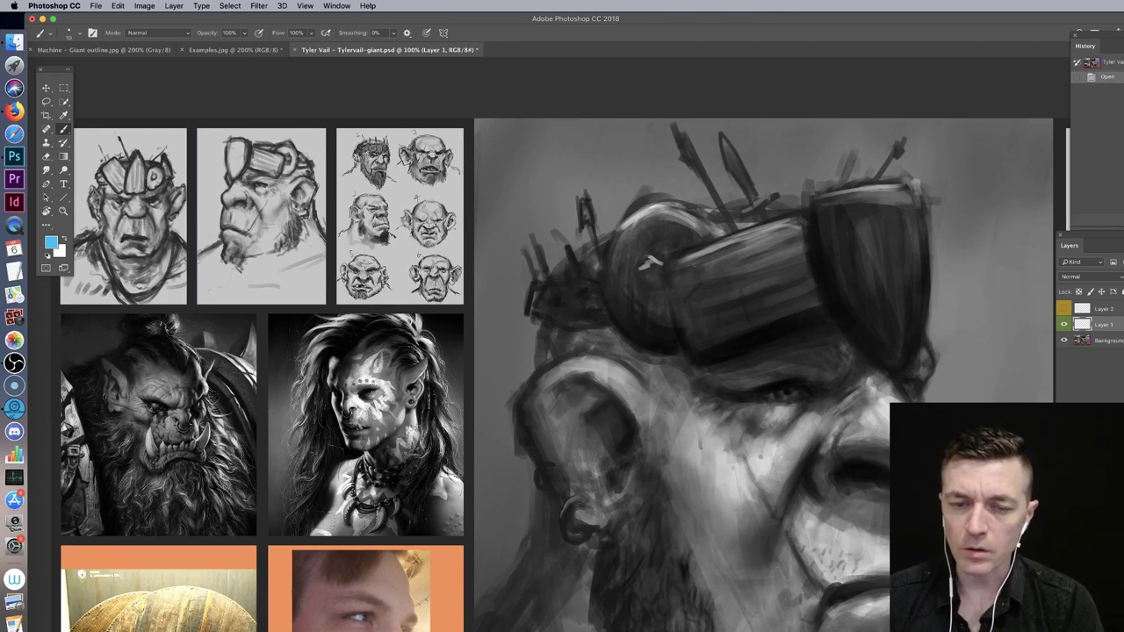
mouse_move(790, 251)
left_mouse_down()
mouse_move(771, 250)
mouse_move(704, 293)
mouse_move(795, 263)
left_mouse_up()
key("cmd+z")
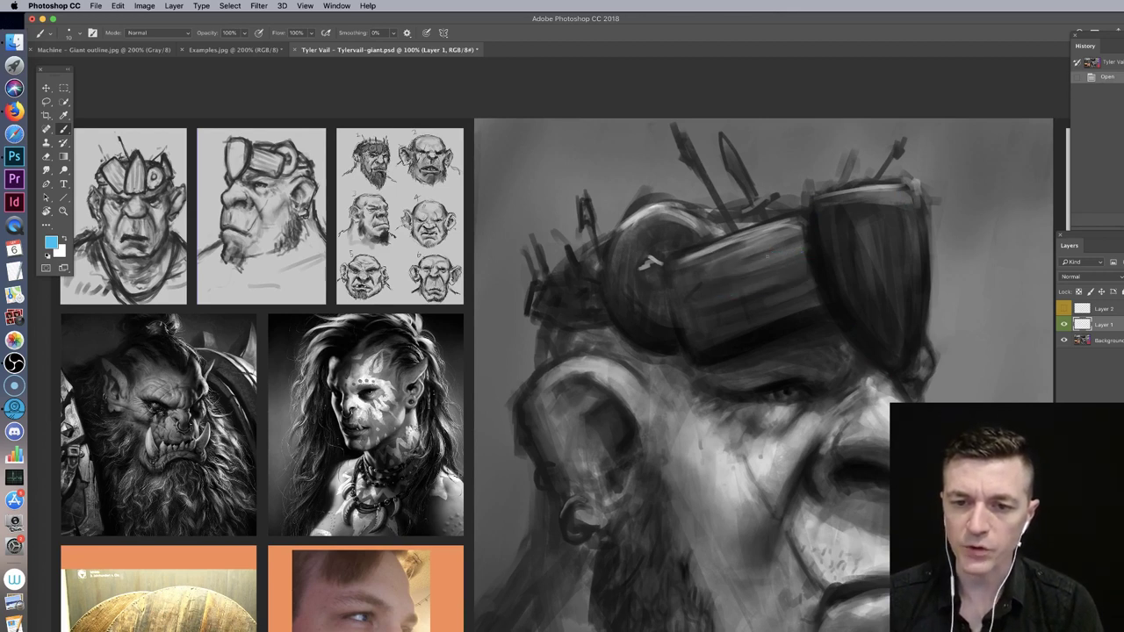
Step: Draw a small blue circle on the giant's goggle barrel and revert the extra strokes to keep only the first ring
mouse_move(755, 277)
left_mouse_down()
mouse_move(761, 261)
mouse_move(760, 273)
left_mouse_up()
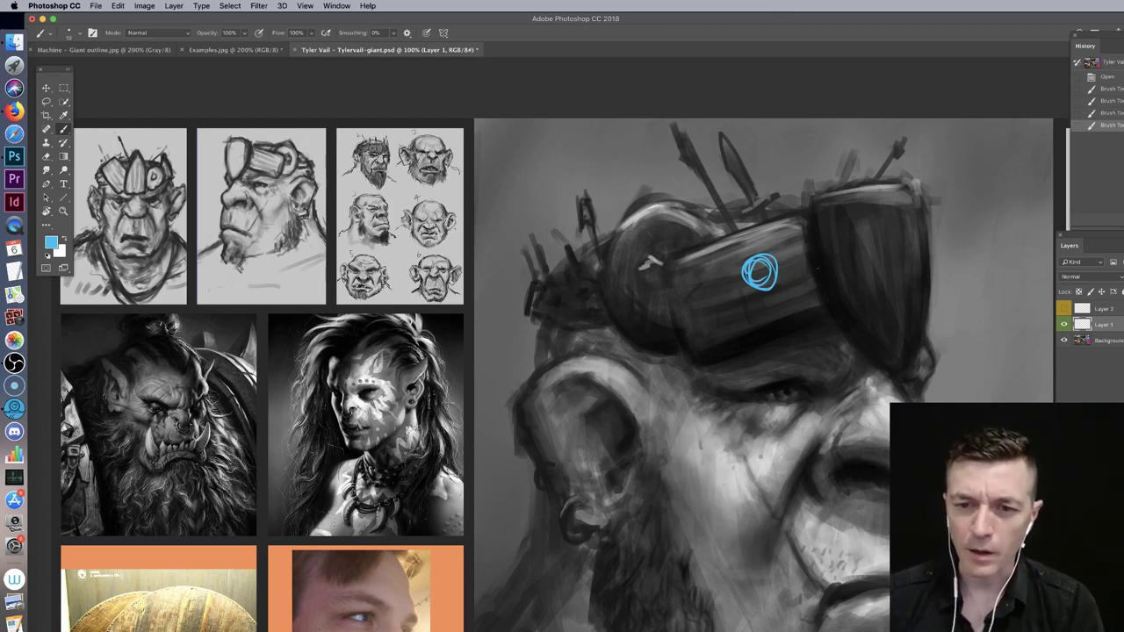
mouse_move(773, 268)
left_mouse_down()
mouse_move(749, 263)
mouse_move(762, 292)
left_mouse_up()
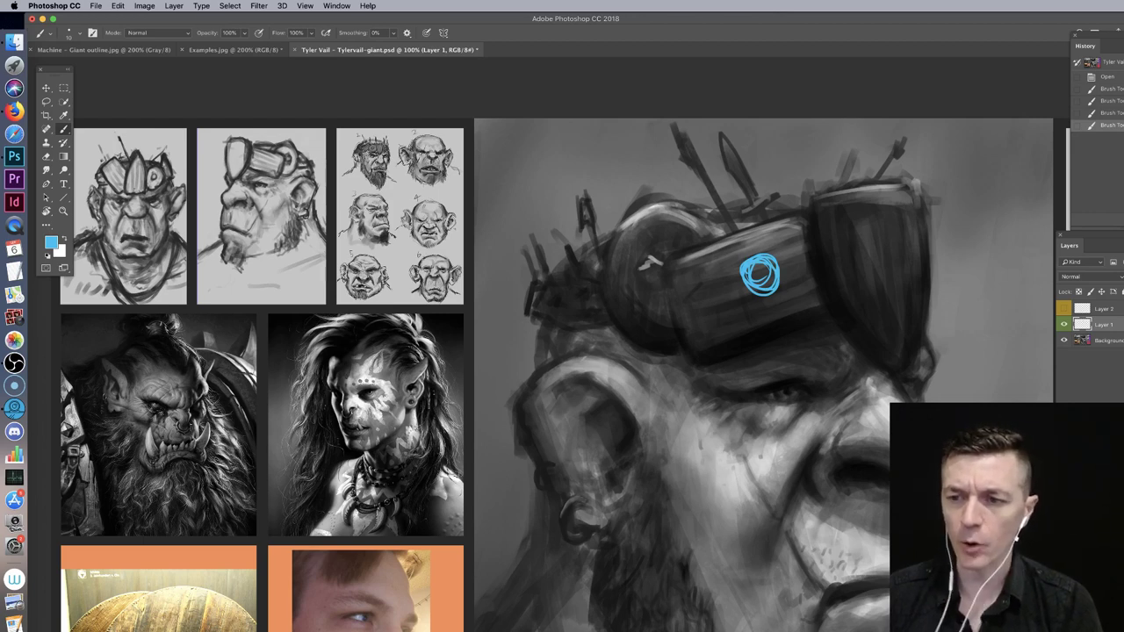
left_click(1108, 89)
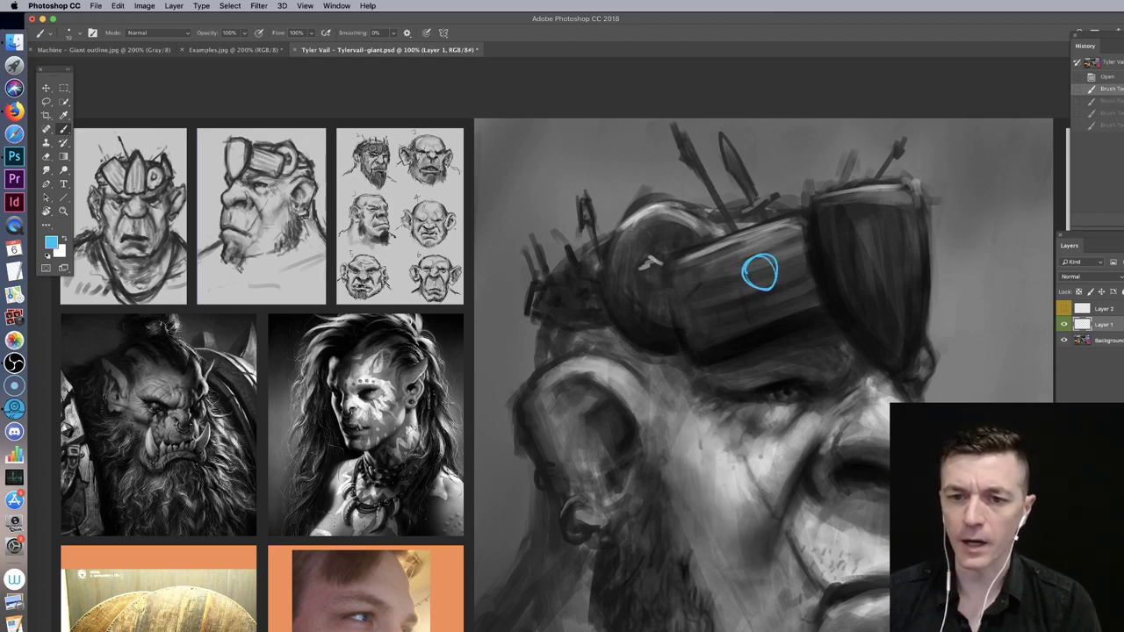
Step: Sketch freehand outlines across the giant's goggle barrel and lens, and undo them along with the first ring
left_click(1099, 77)
mouse_move(790, 254)
left_mouse_down()
mouse_move(760, 259)
mouse_move(738, 259)
mouse_move(684, 318)
mouse_move(713, 279)
left_mouse_up()
mouse_move(718, 283)
left_mouse_down()
mouse_move(788, 288)
mouse_move(777, 272)
mouse_move(813, 267)
left_mouse_up()
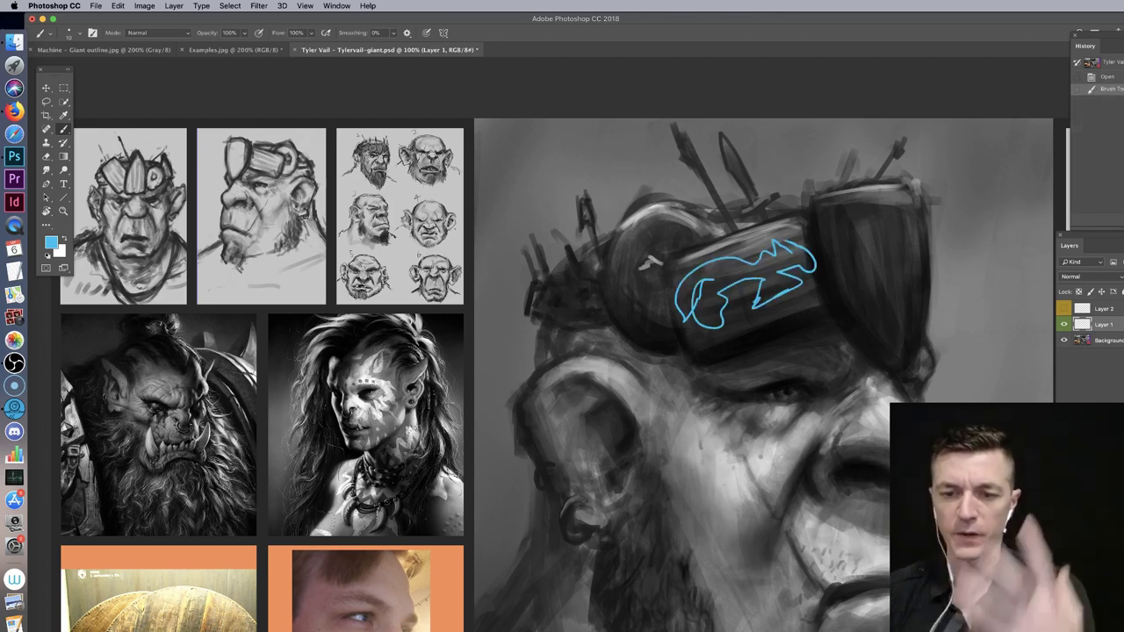
key("super+alt+z")
left_click_drag(804, 364, 745, 226)
key("super+minus")
left_click_drag(483, 490, 494, 435)
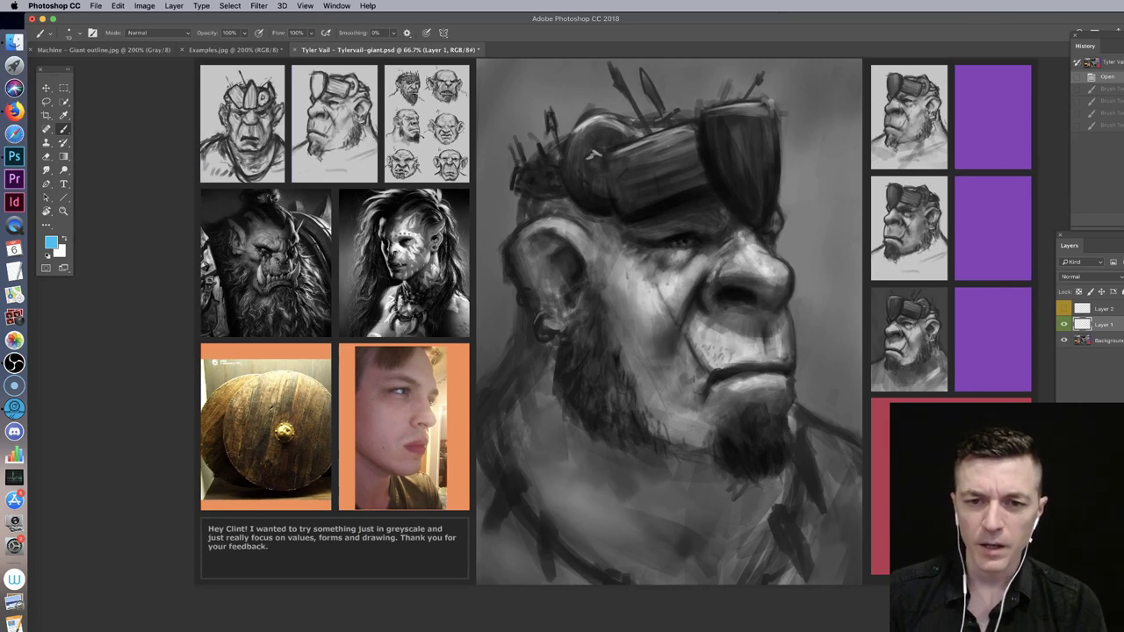
left_click_drag(730, 113, 755, 132)
key("super+z")
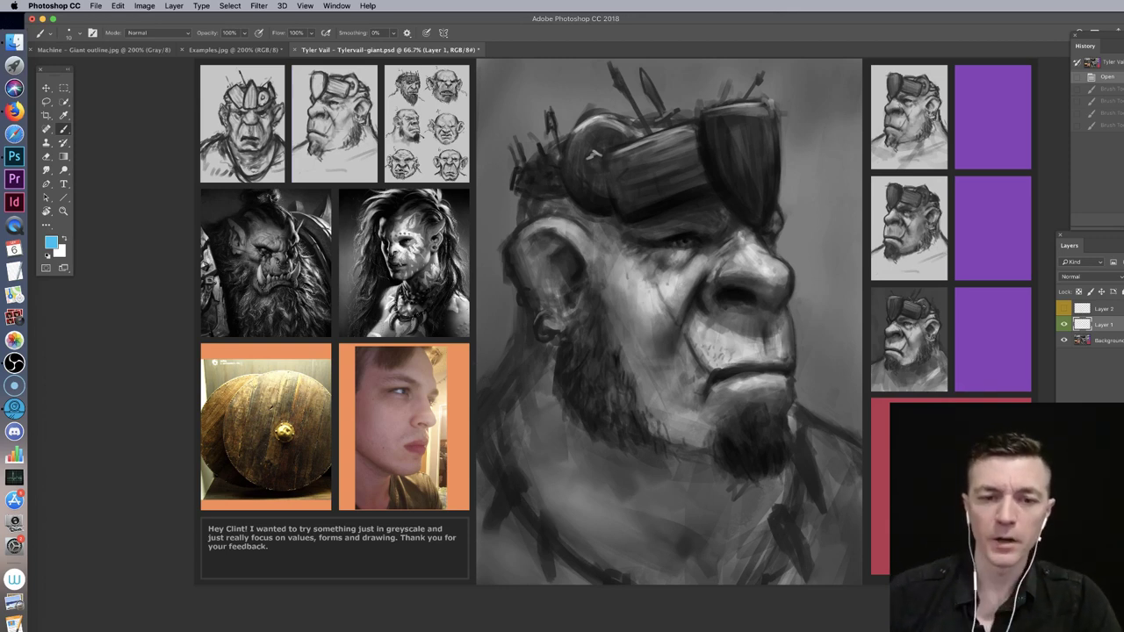
Step: Sketch blue contours around the giant's shoulders and neck, with loops along the collar and lower chest
mouse_move(481, 379)
left_mouse_down()
mouse_move(520, 448)
mouse_move(614, 547)
mouse_move(611, 579)
left_mouse_up()
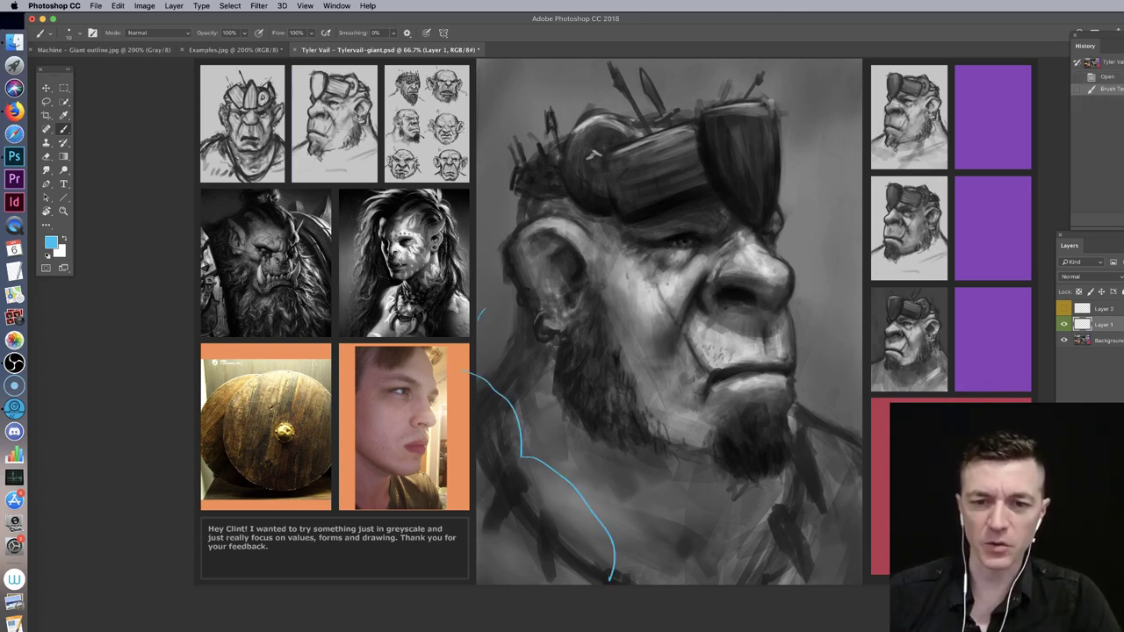
left_click_drag(479, 321, 523, 305)
mouse_move(801, 309)
left_mouse_down()
mouse_move(833, 328)
mouse_move(859, 391)
left_mouse_up()
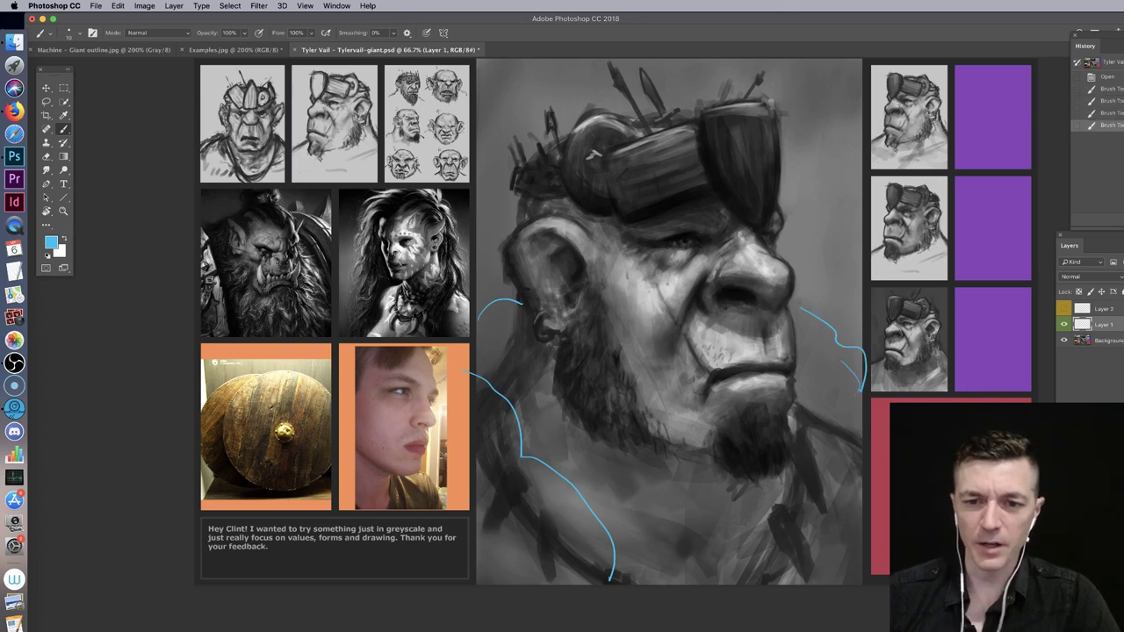
mouse_move(489, 383)
left_mouse_down()
mouse_move(480, 418)
mouse_move(501, 456)
mouse_move(482, 416)
left_mouse_up()
mouse_move(516, 450)
left_mouse_down()
mouse_move(515, 487)
mouse_move(504, 479)
left_mouse_up()
mouse_move(544, 498)
left_mouse_down()
mouse_move(586, 525)
mouse_move(582, 539)
mouse_move(610, 527)
mouse_move(643, 584)
left_mouse_up()
mouse_move(788, 570)
left_mouse_down()
mouse_move(829, 572)
mouse_move(762, 576)
left_mouse_up()
left_click_drag(685, 580, 735, 570)
left_click_drag(813, 537, 845, 538)
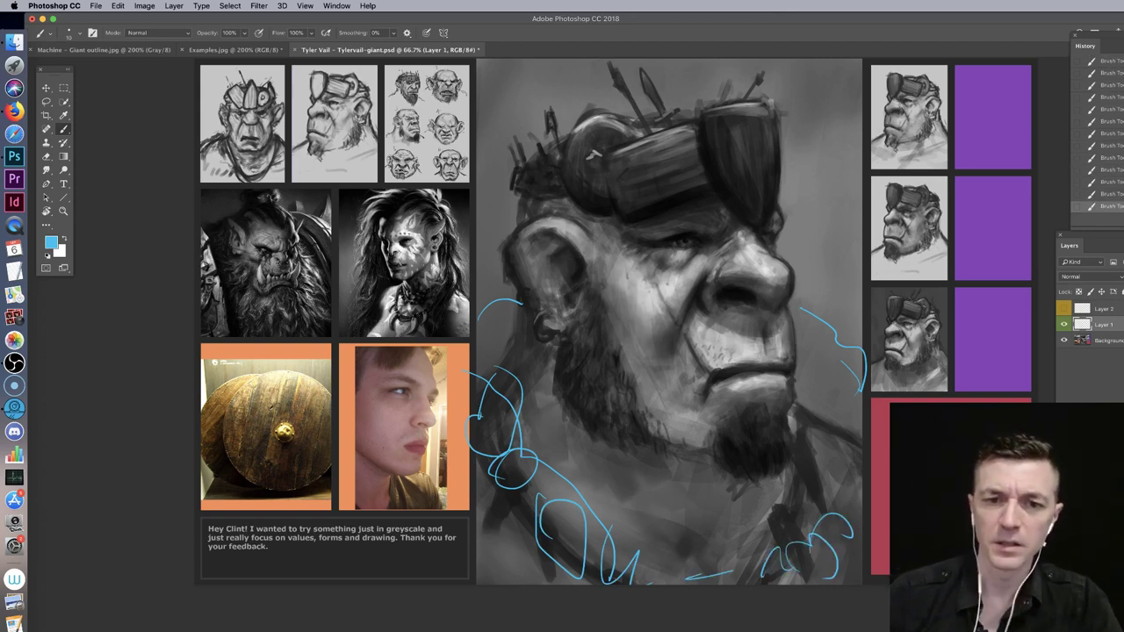
Step: Sketch blue strands and small loops down past the ear and beard, on the chest and beside the temple
left_click_drag(601, 215, 560, 333)
mouse_move(604, 235)
left_mouse_down()
mouse_move(559, 330)
mouse_move(518, 347)
left_mouse_up()
left_click_drag(593, 260, 559, 360)
mouse_move(539, 361)
left_mouse_down()
mouse_move(535, 395)
mouse_move(517, 386)
mouse_move(555, 386)
mouse_move(555, 466)
left_mouse_up()
left_click_drag(773, 470, 738, 580)
left_click_drag(790, 503, 787, 537)
mouse_move(810, 472)
left_mouse_down()
mouse_move(806, 494)
mouse_move(806, 479)
left_mouse_up()
left_click_drag(808, 449, 813, 455)
left_click_drag(520, 227, 544, 221)
mouse_move(580, 204)
left_mouse_down()
mouse_move(562, 220)
mouse_move(590, 202)
left_mouse_up()
left_click_drag(534, 193, 525, 233)
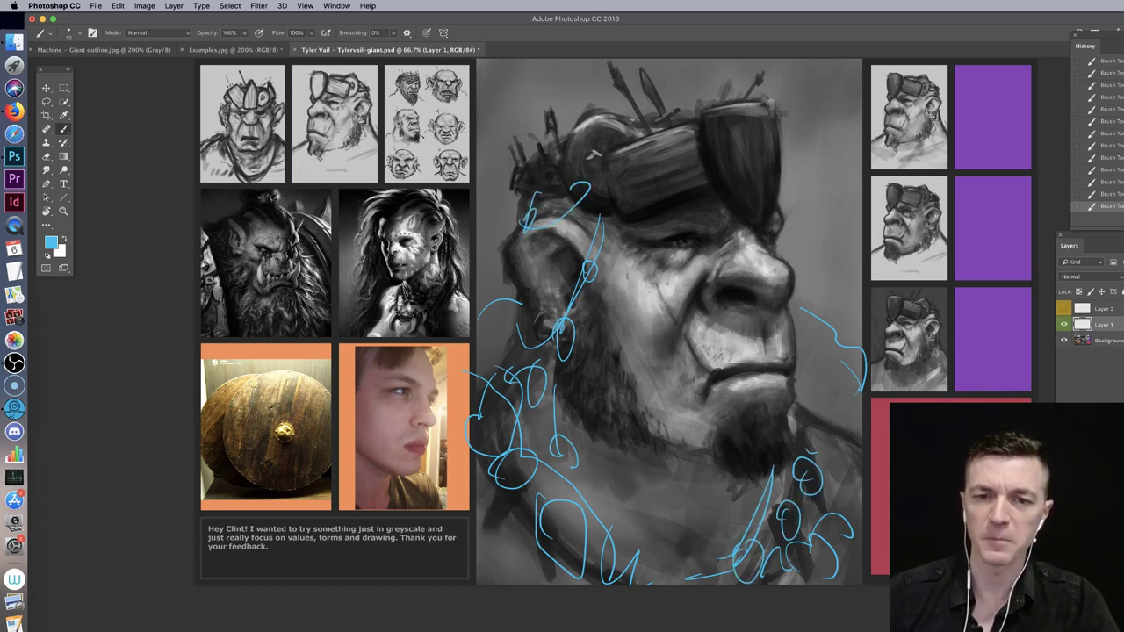
Step: Clear all the blue strokes from Layer 1 and deselect
key("super+a")
key("Delete")
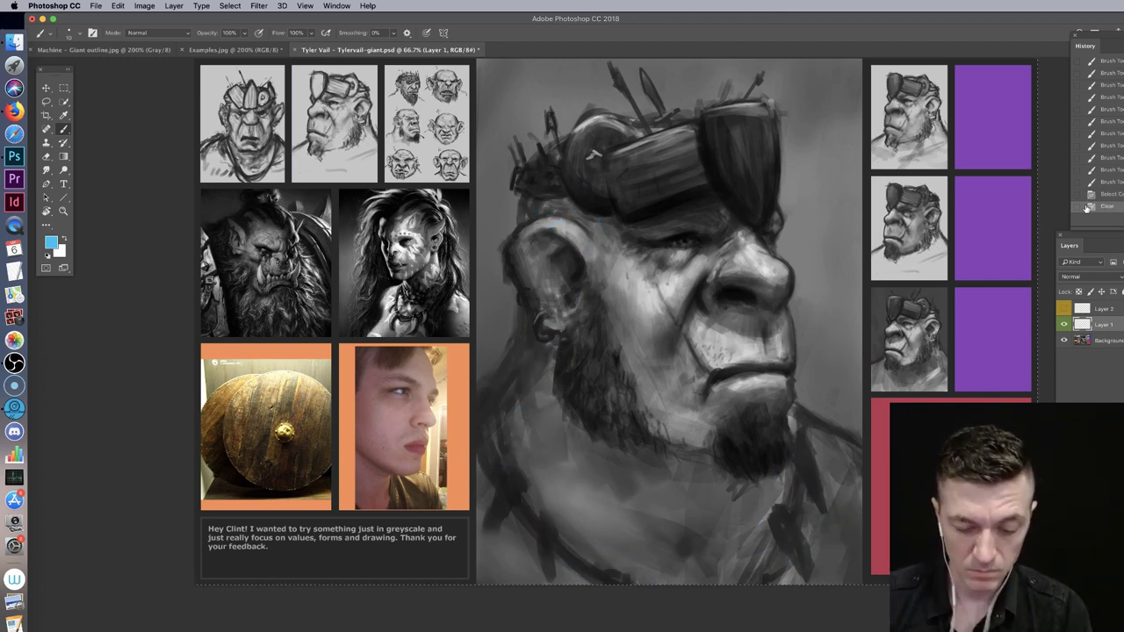
key("super+d")
Step: Show Layer 2's yellow notes over the giant portrait, compare them with the bare painting and hide them again
left_click(1089, 310)
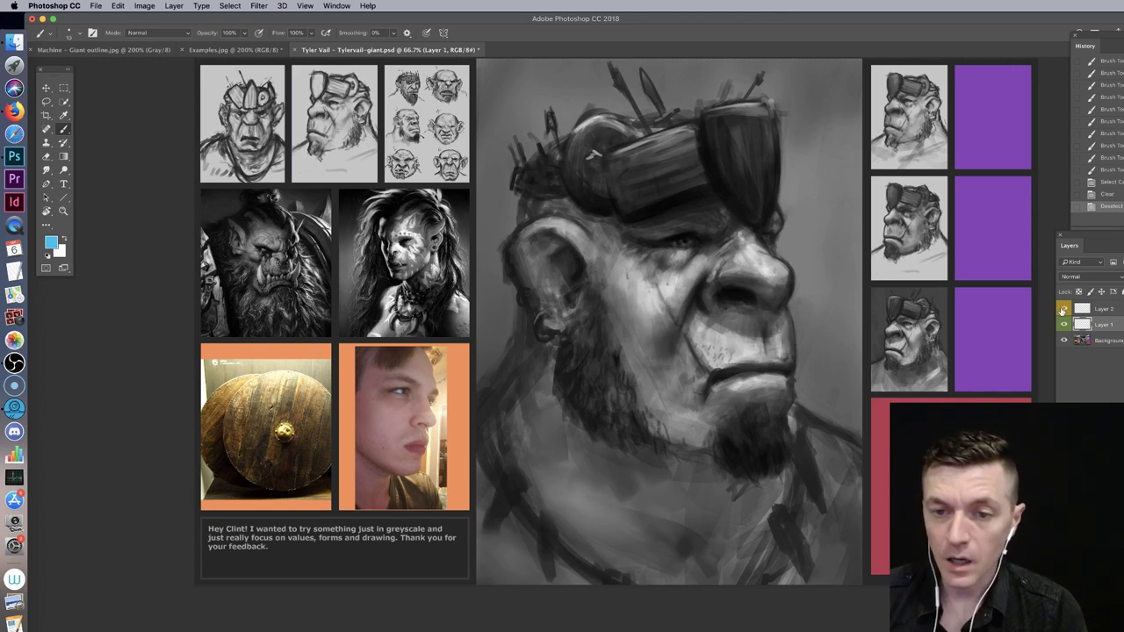
left_click(1064, 308)
left_click_drag(707, 241, 717, 252)
left_click_drag(792, 268, 784, 252)
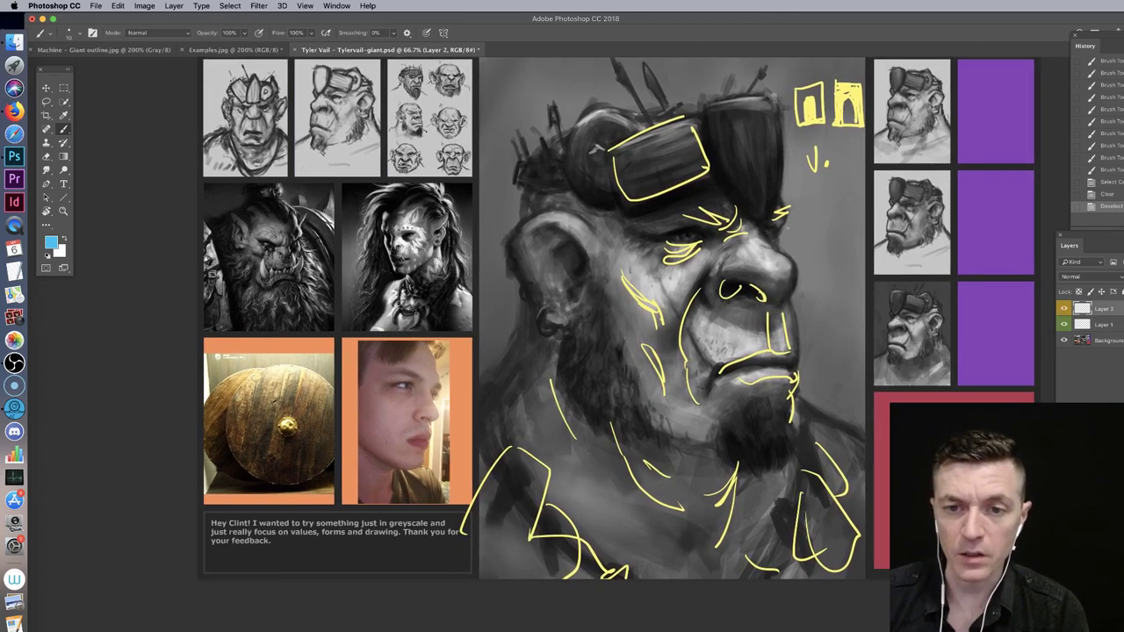
left_click(1064, 311)
left_click(1064, 310)
left_click(1064, 310)
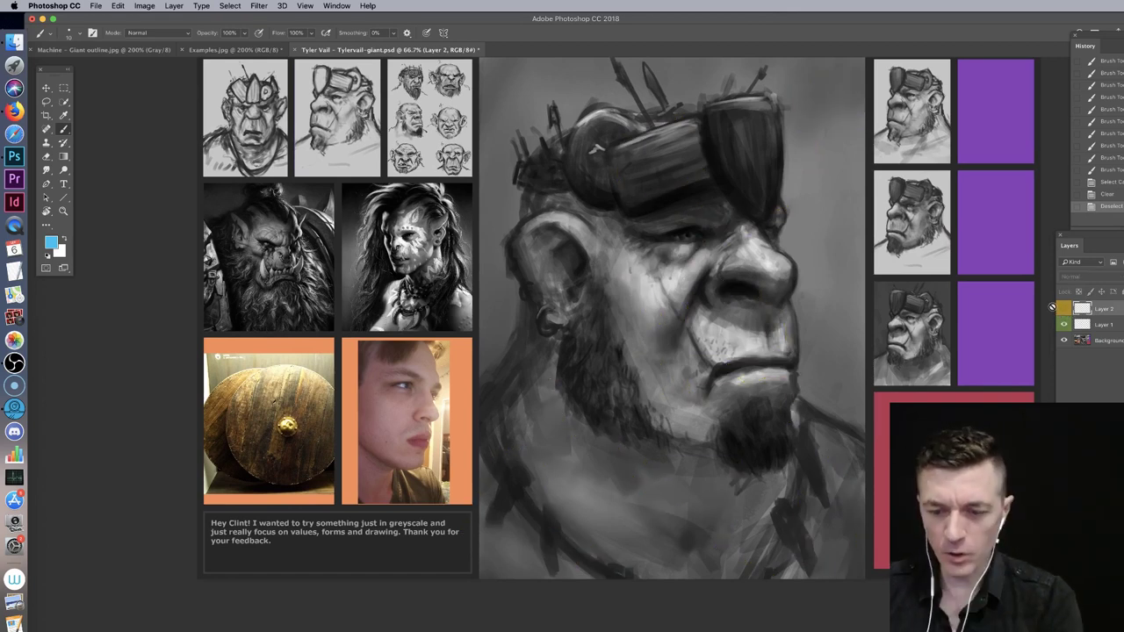
Step: On Layer 1, outline the giant's lower eyelid in blue, undoing the trial outline on the photo reference's eye
key("super+1")
left_click_drag(812, 198, 750, 229)
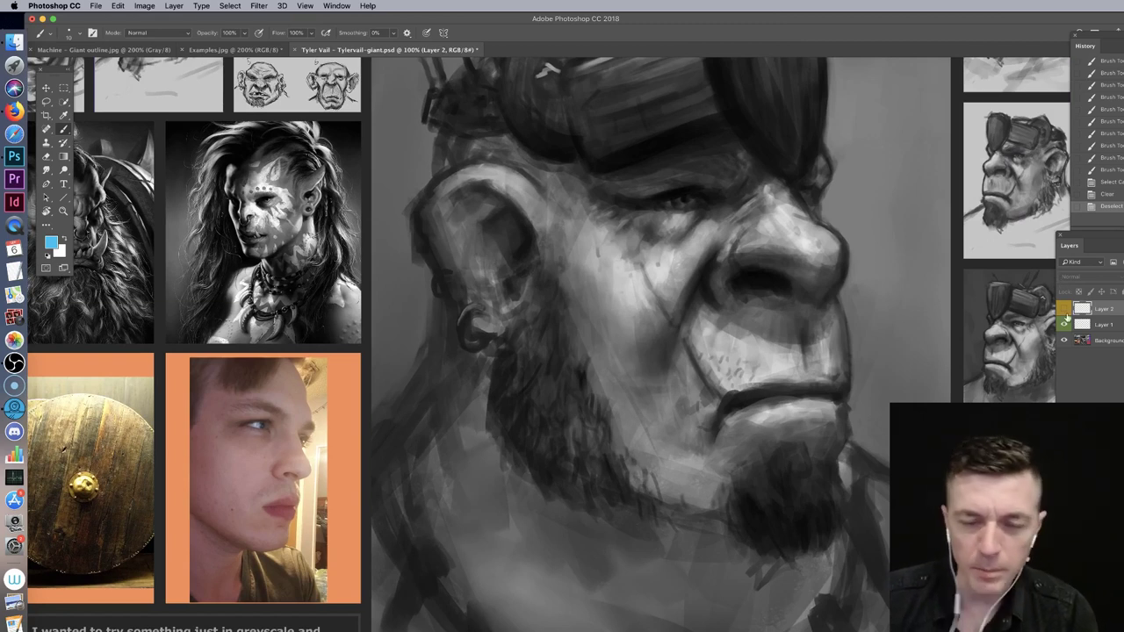
left_click(1098, 327)
scroll(544, 342, "left", 7)
scroll(545, 342, "up", 1)
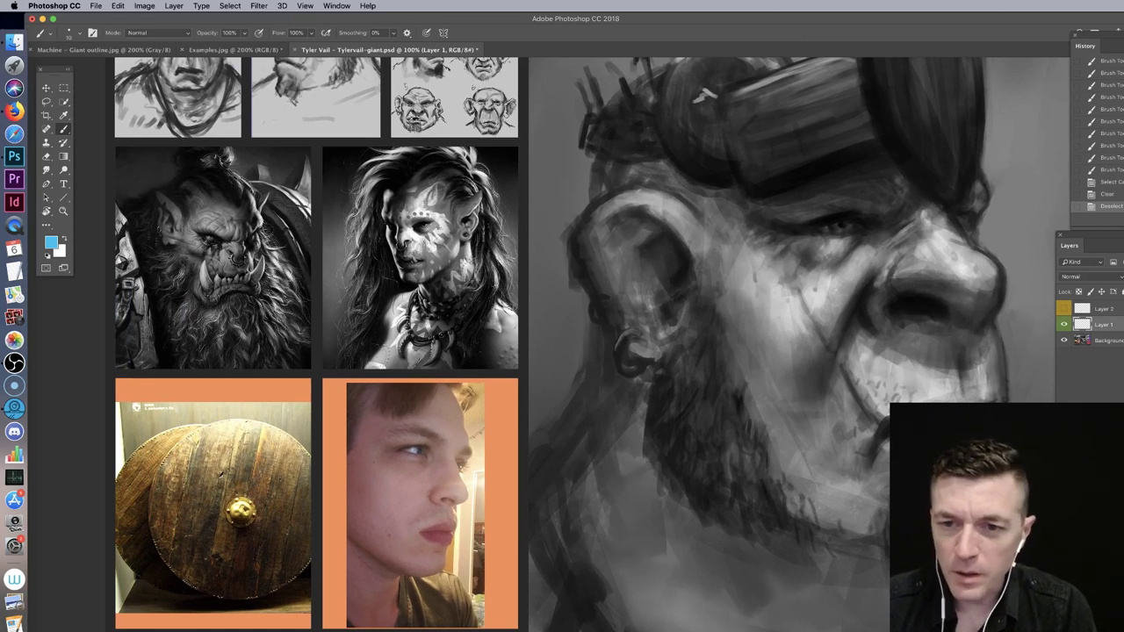
left_click_drag(819, 235, 864, 231)
key("super+z")
key("super+z")
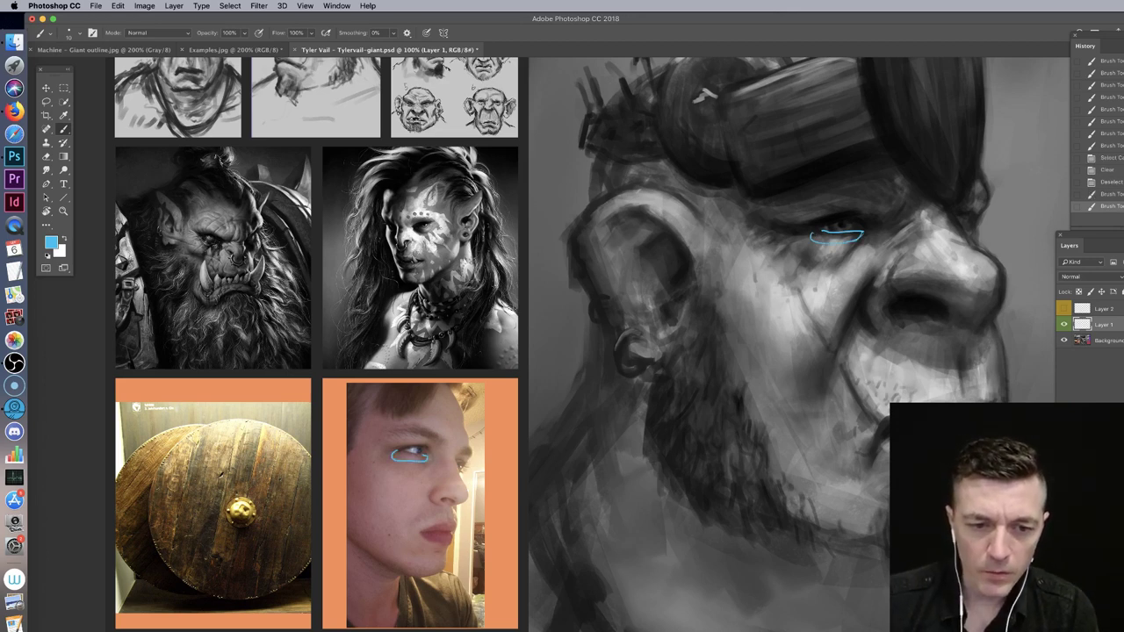
left_click_drag(395, 450, 404, 453)
key("super+z")
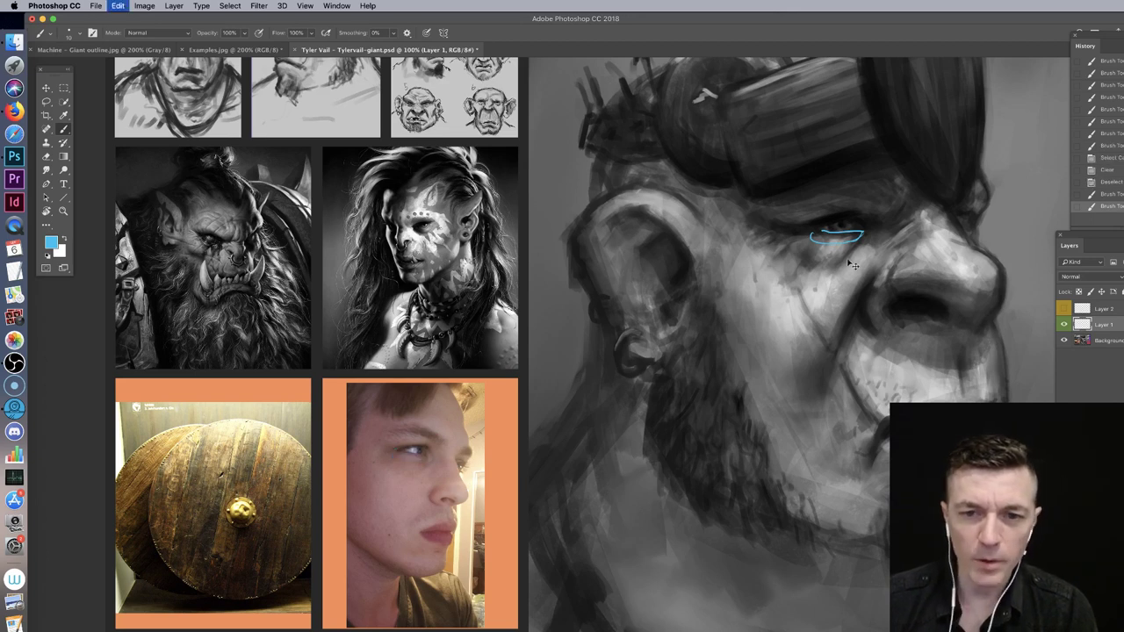
Step: Add rim strokes to the giant's lower eyelid and undo the trial strokes under the photo reference's eye
left_click_drag(823, 232, 855, 239)
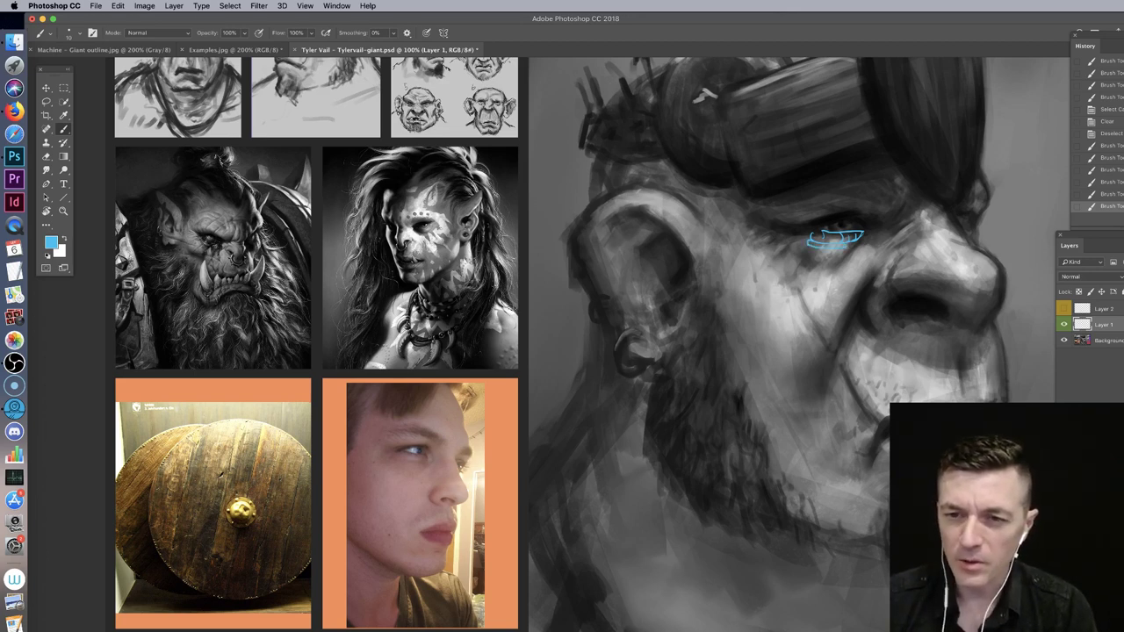
left_click_drag(833, 245, 857, 240)
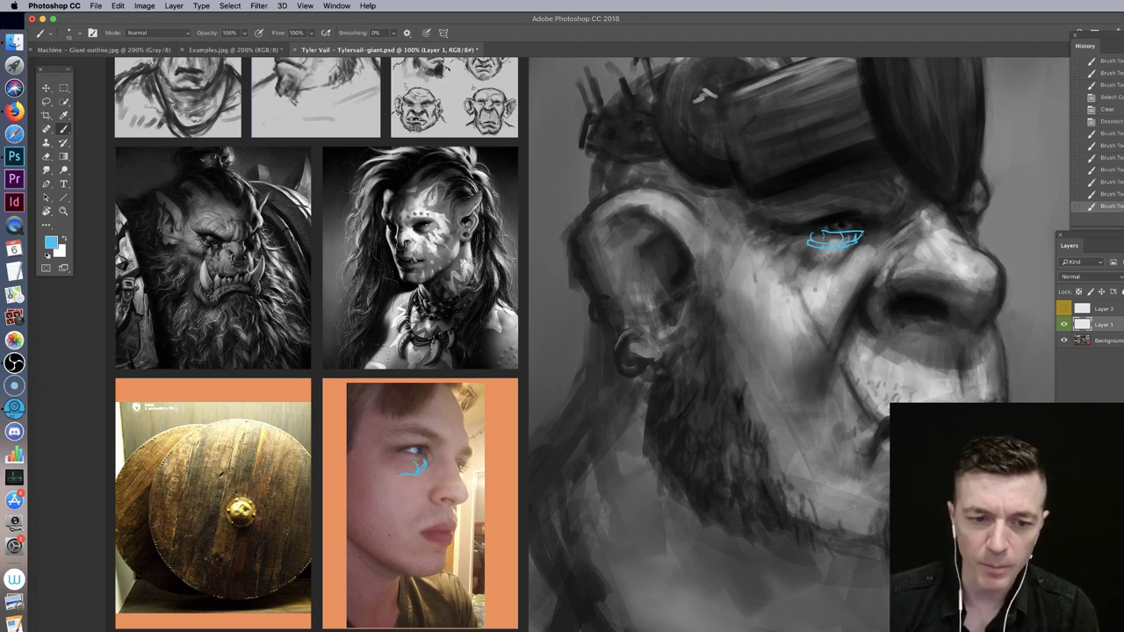
left_click_drag(425, 461, 416, 465)
key("super+z")
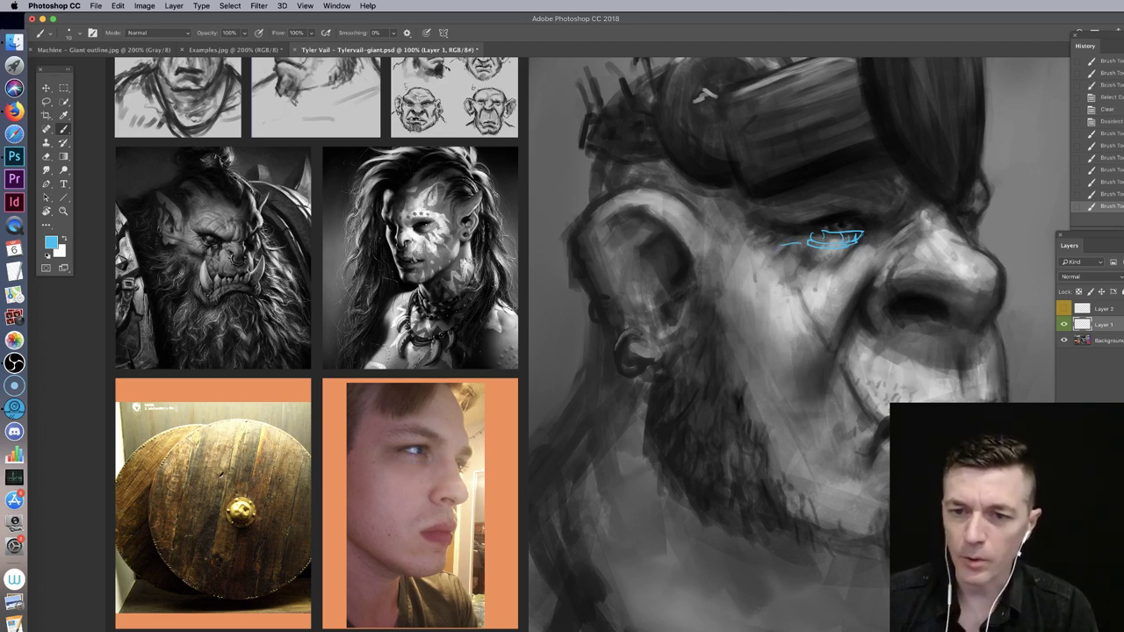
Step: Sketch a rounded eye bag with inner contour lines beneath the giant's lower eyelid
mouse_move(780, 252)
left_mouse_down()
mouse_move(833, 270)
mouse_move(861, 249)
left_mouse_up()
left_click_drag(854, 256, 867, 241)
mouse_move(788, 233)
left_mouse_down()
mouse_move(782, 263)
mouse_move(833, 280)
left_mouse_up()
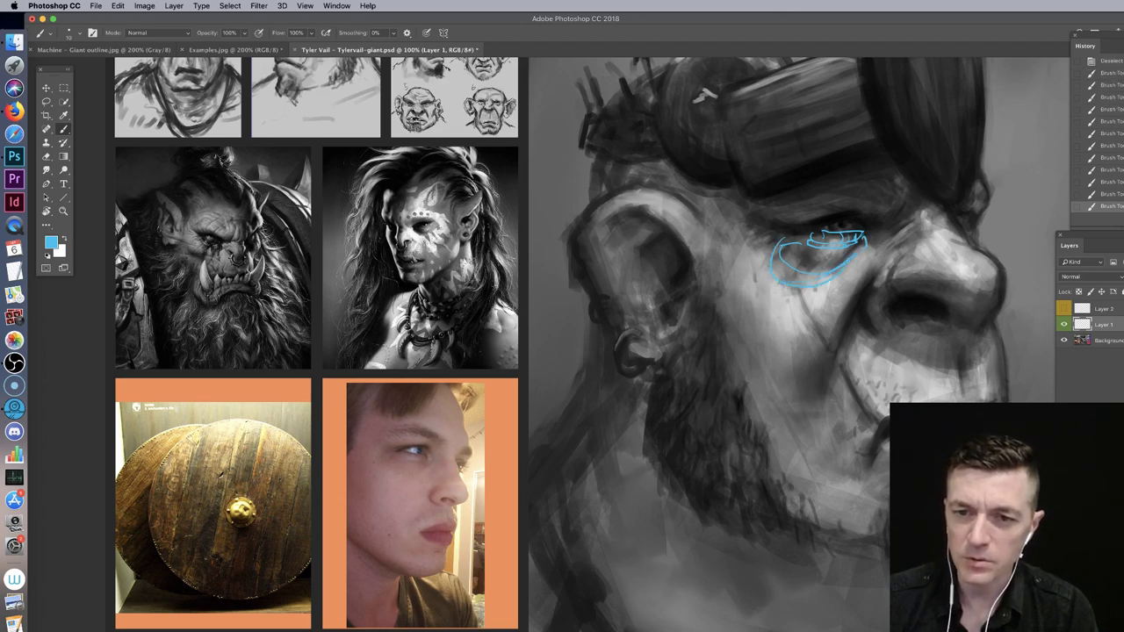
left_click_drag(785, 274, 808, 248)
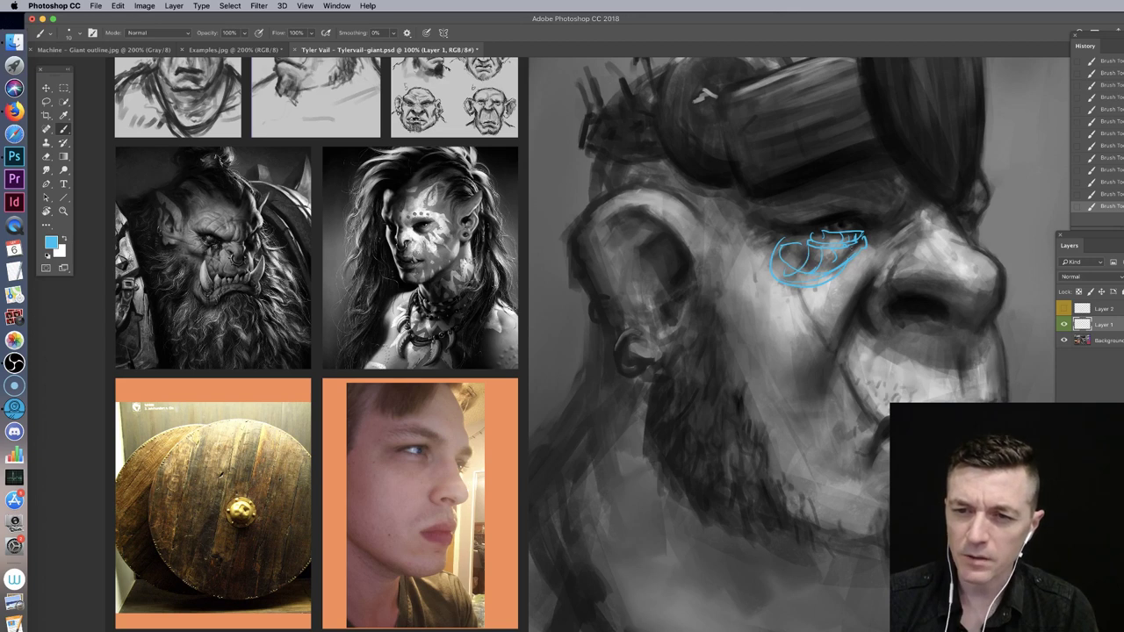
Step: Sketch the brow fold above the giant's eye in blue, undoing the unwanted strokes
mouse_move(762, 226)
left_mouse_down()
mouse_move(790, 228)
mouse_move(850, 216)
left_mouse_up()
key("ctrl+z")
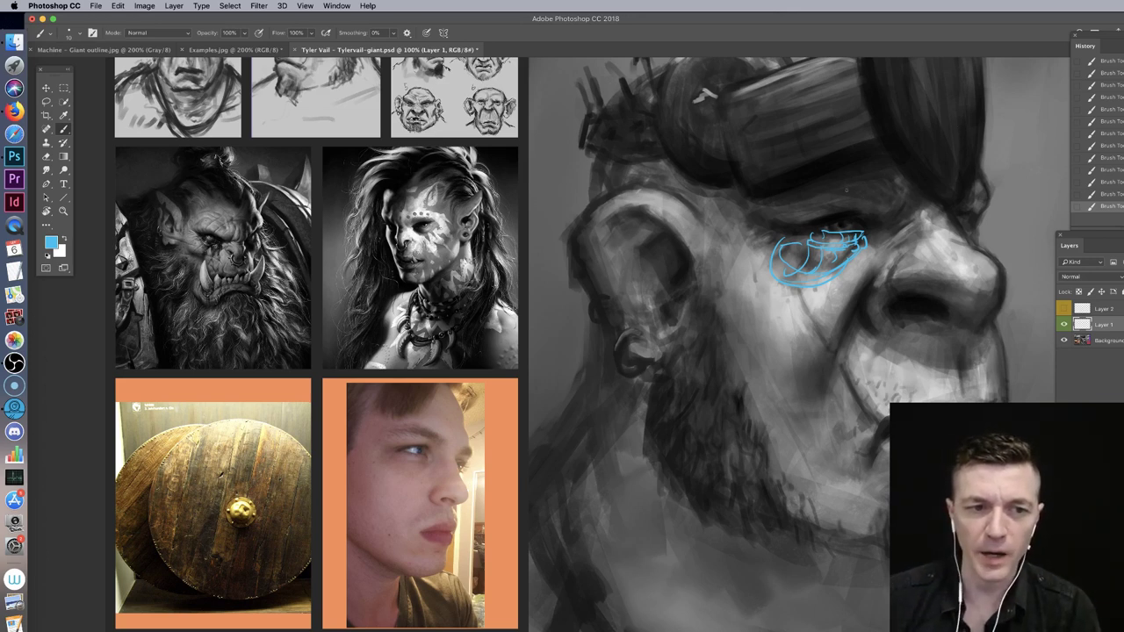
mouse_move(880, 211)
left_mouse_down()
mouse_move(898, 204)
mouse_move(845, 200)
mouse_move(901, 200)
mouse_move(877, 215)
mouse_move(891, 231)
mouse_move(854, 209)
mouse_move(847, 218)
mouse_move(848, 276)
mouse_move(913, 327)
mouse_move(786, 305)
left_mouse_up()
key("super+z")
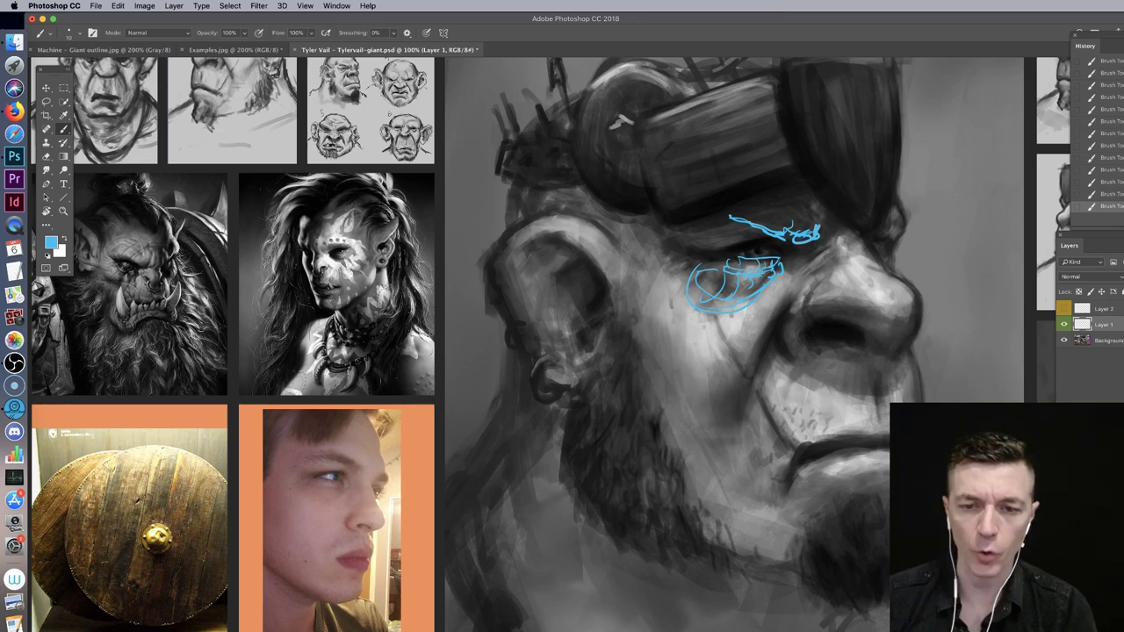
Step: Circle the bright hair beside the face on the tusked orc reference and undo the circle
key("super+plus")
key("super+plus")
mouse_move(473, 260)
left_mouse_down()
mouse_move(618, 319)
mouse_move(955, 317)
left_mouse_up()
left_click_drag(307, 227, 806, 274)
right_click(729, 231)
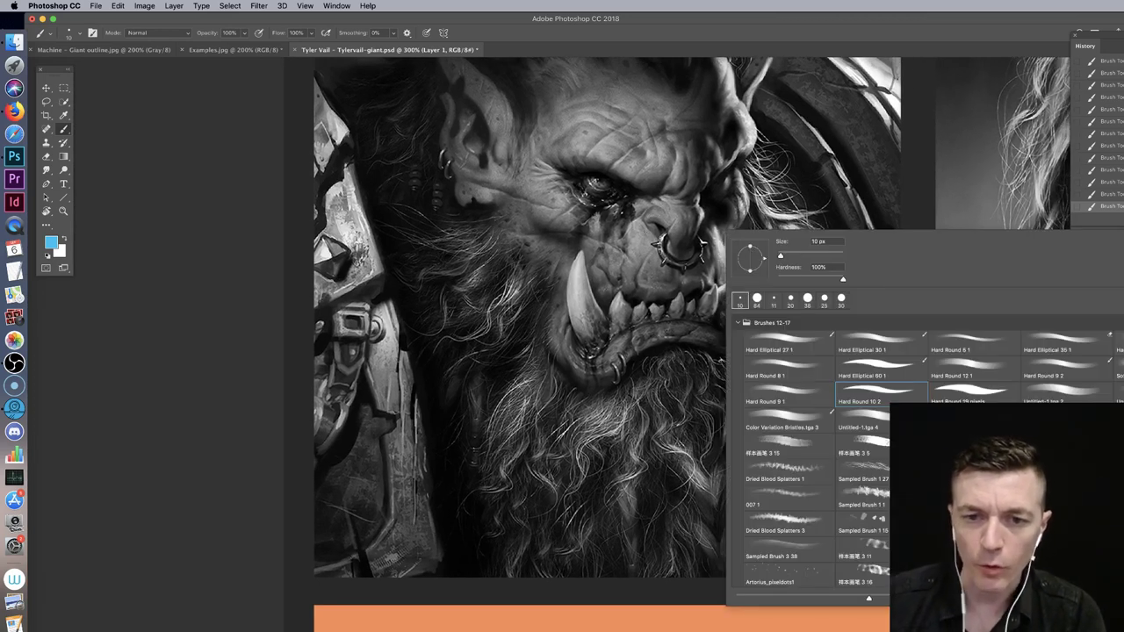
key("Escape")
mouse_move(751, 205)
left_mouse_down()
mouse_move(799, 223)
mouse_move(752, 209)
left_mouse_up()
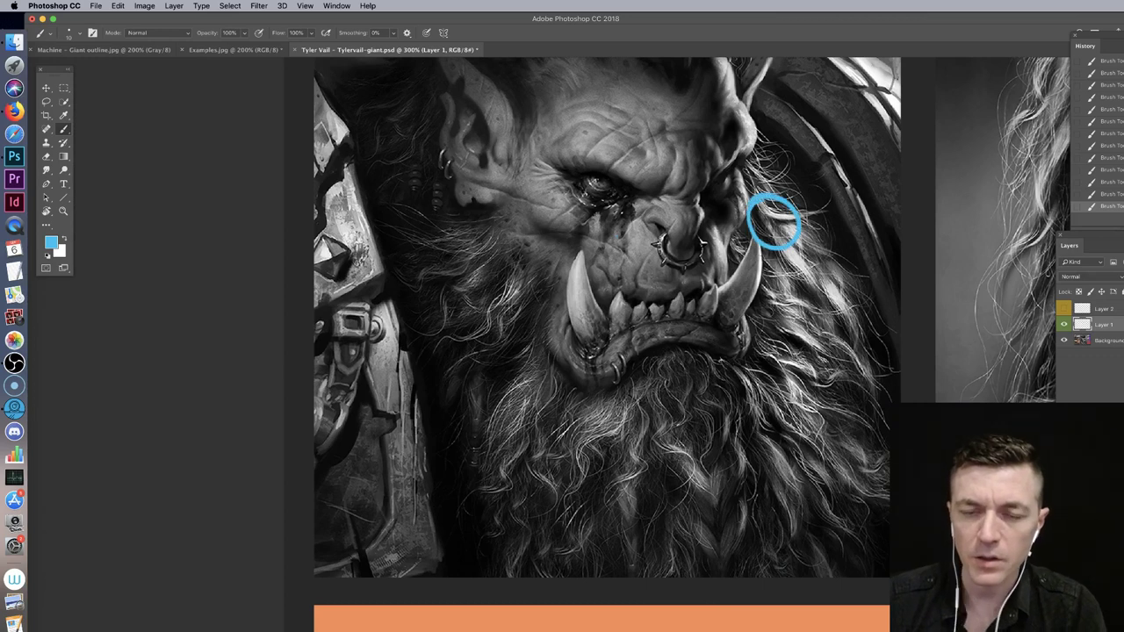
key("super+z")
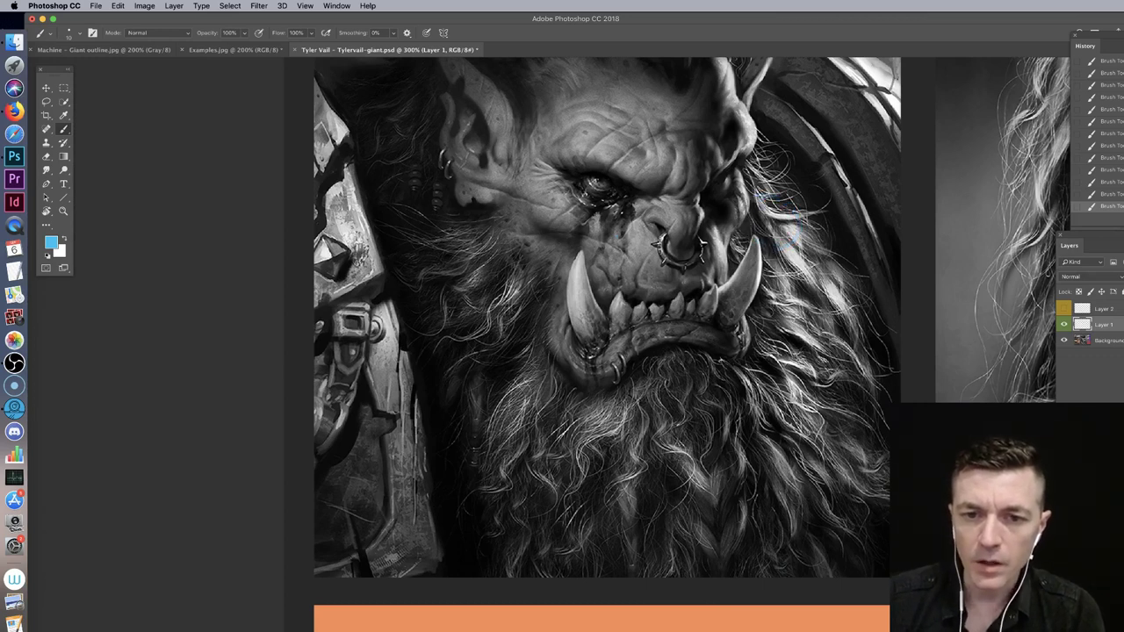
Step: Mark the nose on the tusked orc reference, undo the trial strokes and return to the giant portrait
left_click_drag(650, 221, 669, 253)
key("super+z")
mouse_move(703, 217)
left_mouse_down()
mouse_move(681, 252)
mouse_move(700, 225)
mouse_move(691, 248)
mouse_move(694, 202)
mouse_move(666, 205)
mouse_move(664, 221)
mouse_move(654, 209)
mouse_move(664, 252)
mouse_move(158, 281)
left_mouse_up()
key("super+z")
key("super+z")
key("super+z")
key("super+z")
left_click_drag(922, 299, 225, 356)
key("super+minus")
key("super+minus")
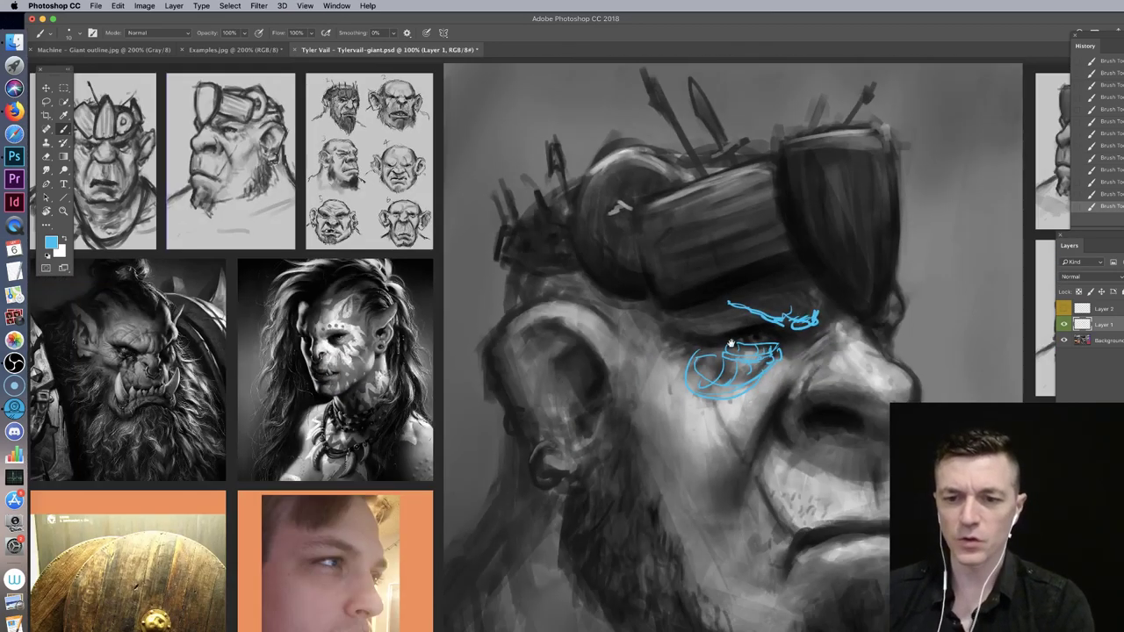
Step: Outline the giant's nostril opening in blue with a slanted front edge, reverting the first attempt
left_click_drag(731, 343, 655, 250)
scroll(566, 369, "up", 2)
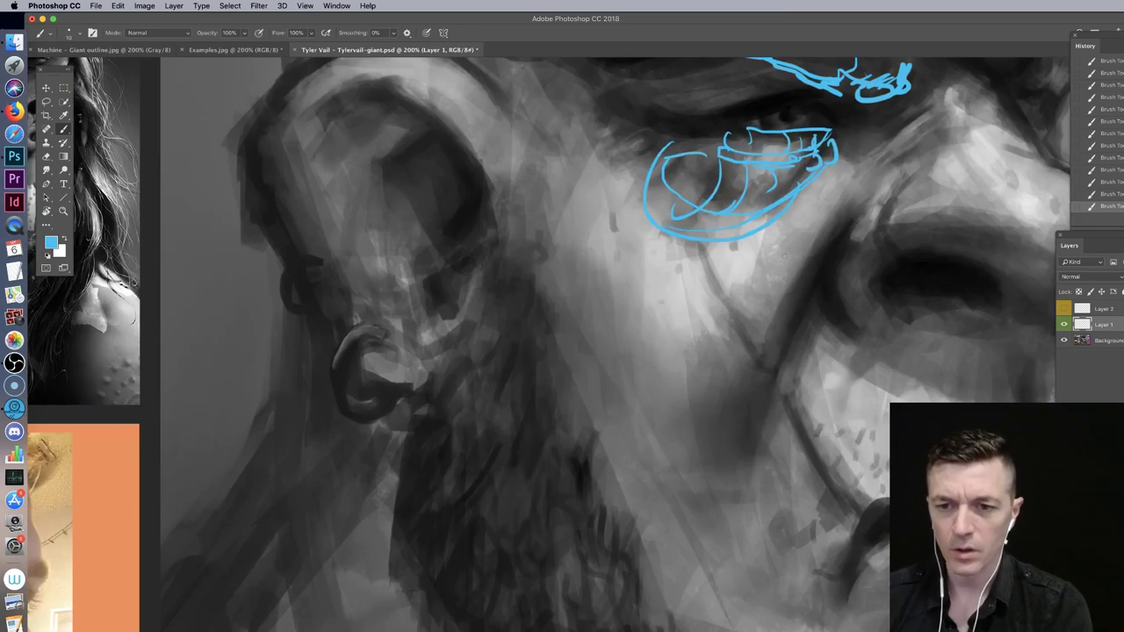
scroll(786, 274, "down", 2)
scroll(738, 264, "up", 1)
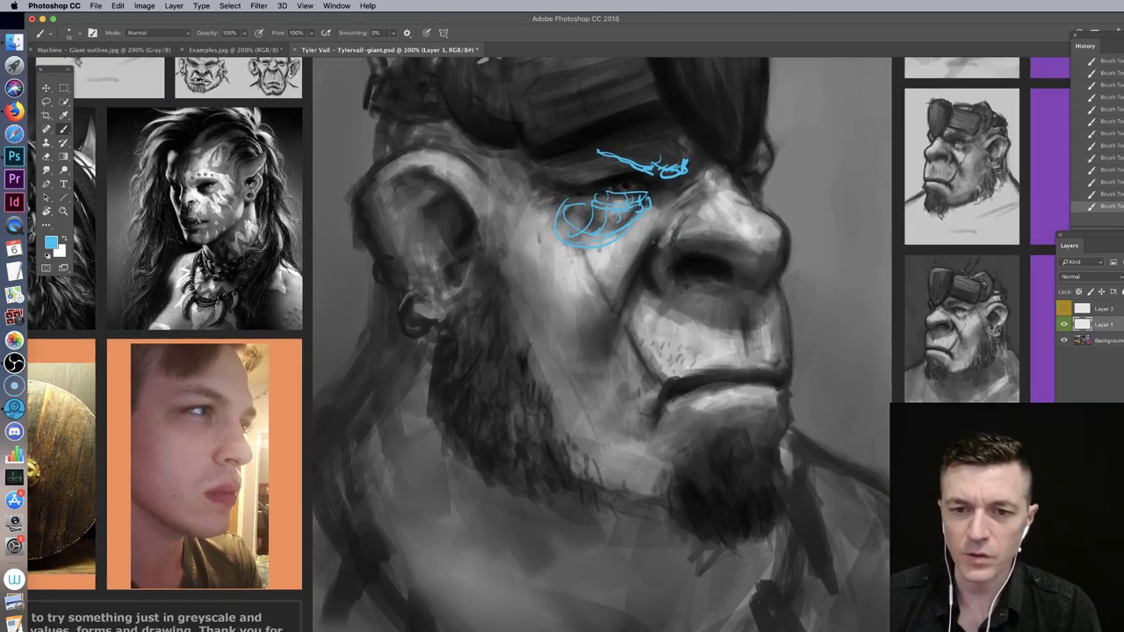
mouse_move(690, 252)
left_mouse_down()
mouse_move(729, 276)
mouse_move(674, 248)
mouse_move(736, 281)
left_mouse_up()
left_click(1115, 171)
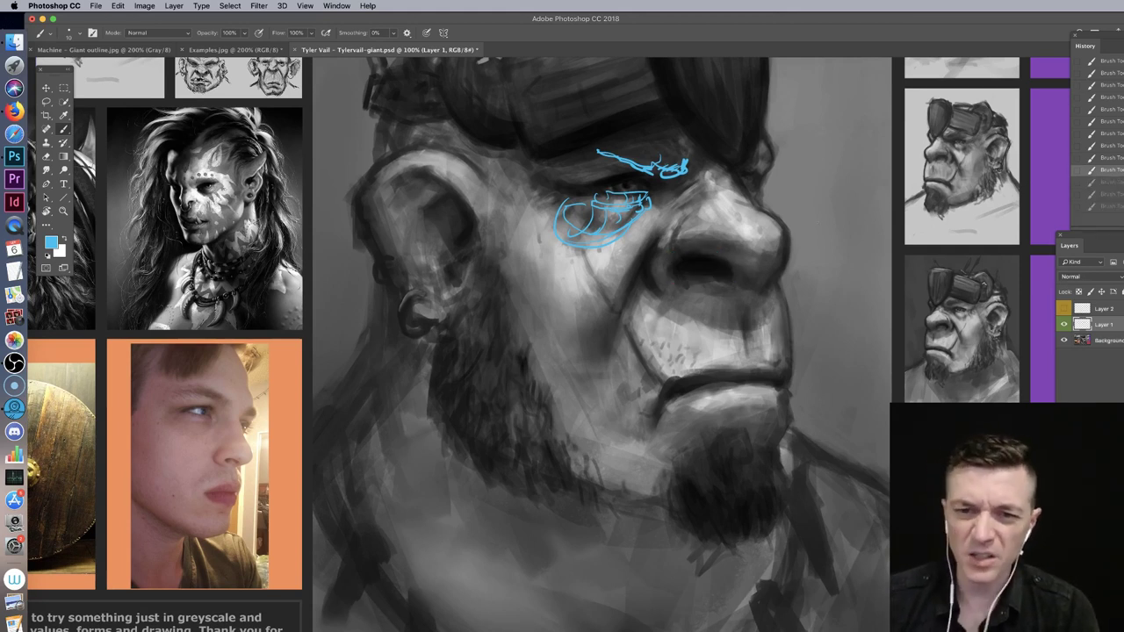
mouse_move(672, 274)
left_mouse_down()
mouse_move(679, 257)
mouse_move(742, 276)
left_mouse_up()
left_click_drag(706, 255, 730, 281)
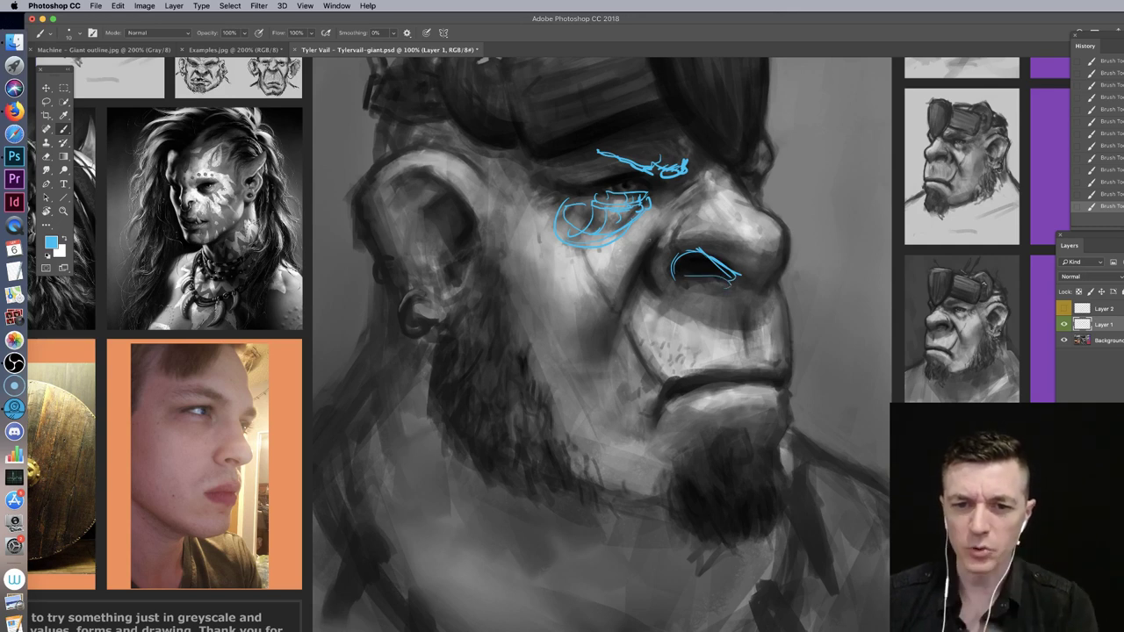
left_click_drag(666, 278, 705, 268)
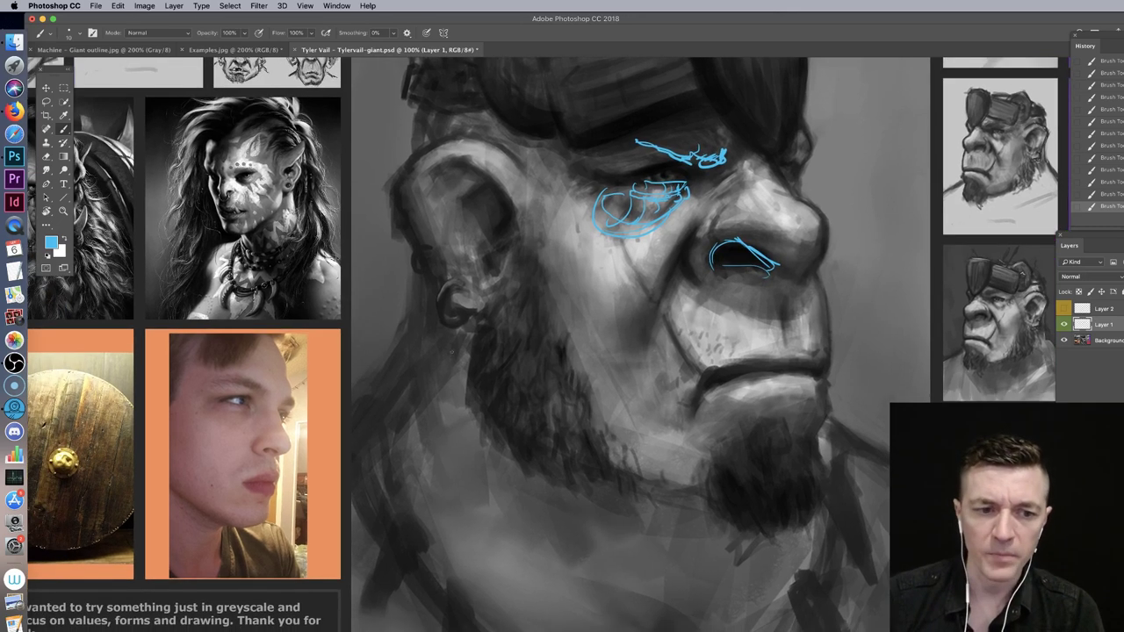
Step: Mark the nostril on the photo reference, undo the strokes and return to the giant's face
key("super+equal")
left_click_drag(249, 425, 931, 156)
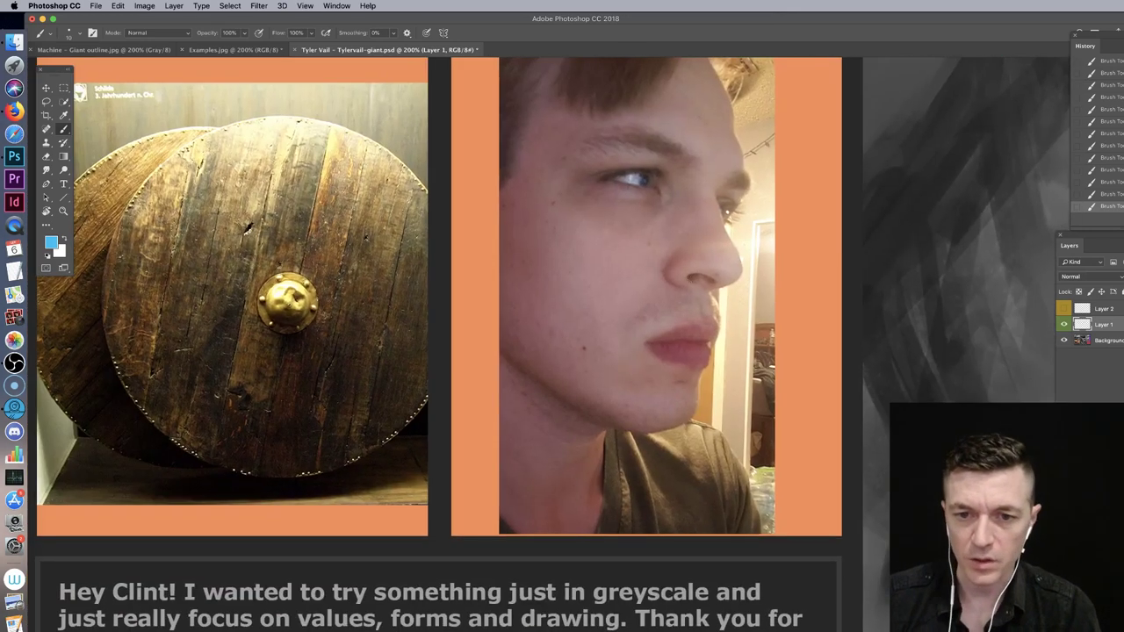
left_click_drag(688, 278, 715, 280)
key("super+z")
key("super+z")
mouse_move(545, 252)
left_mouse_down()
mouse_move(495, 256)
mouse_move(176, 351)
left_mouse_up()
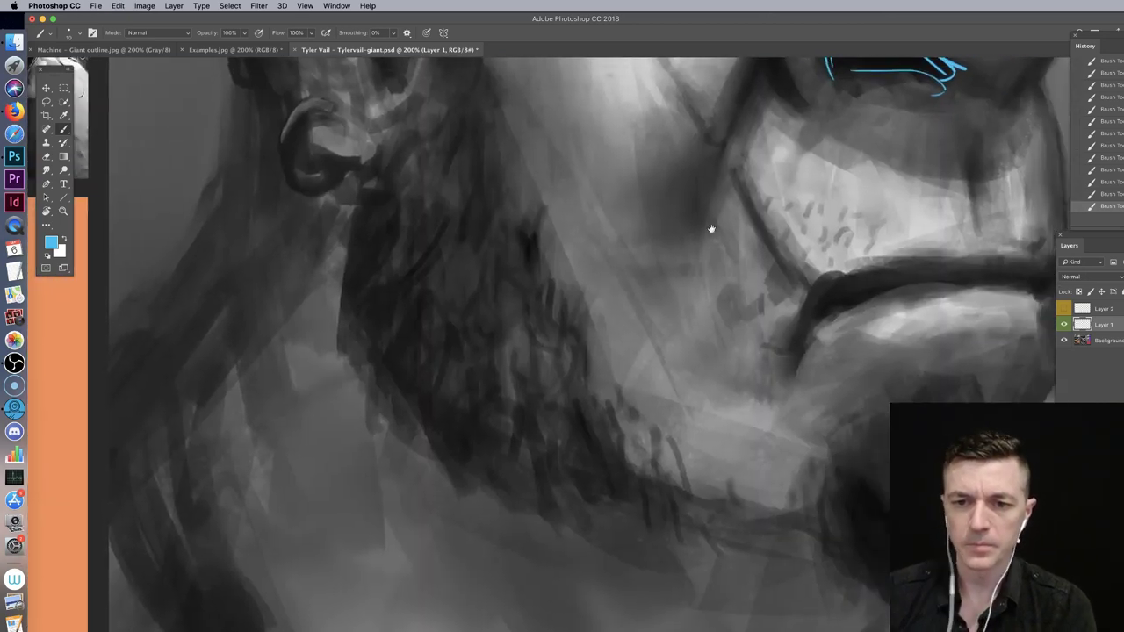
left_click_drag(794, 241, 415, 424)
key("super+minus")
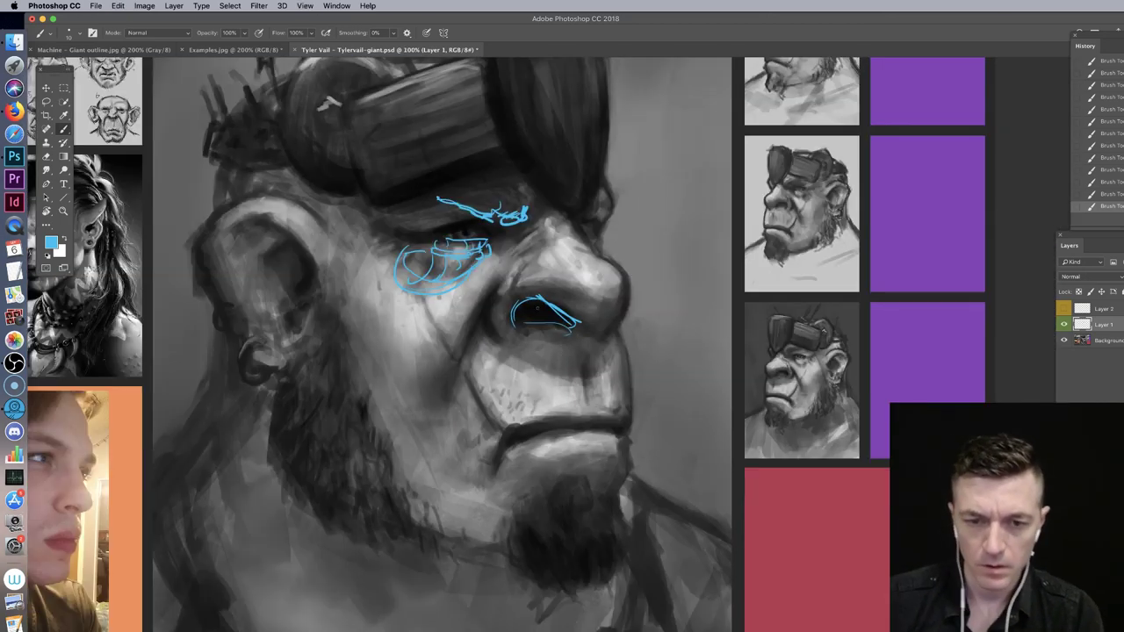
Step: Erase part of the nostril outline's lower edge and redraw the nostril with a curled back rim
key("e")
left_click_drag(531, 322, 569, 332)
key("b")
left_click_drag(516, 305, 517, 325)
left_click_drag(515, 318, 578, 328)
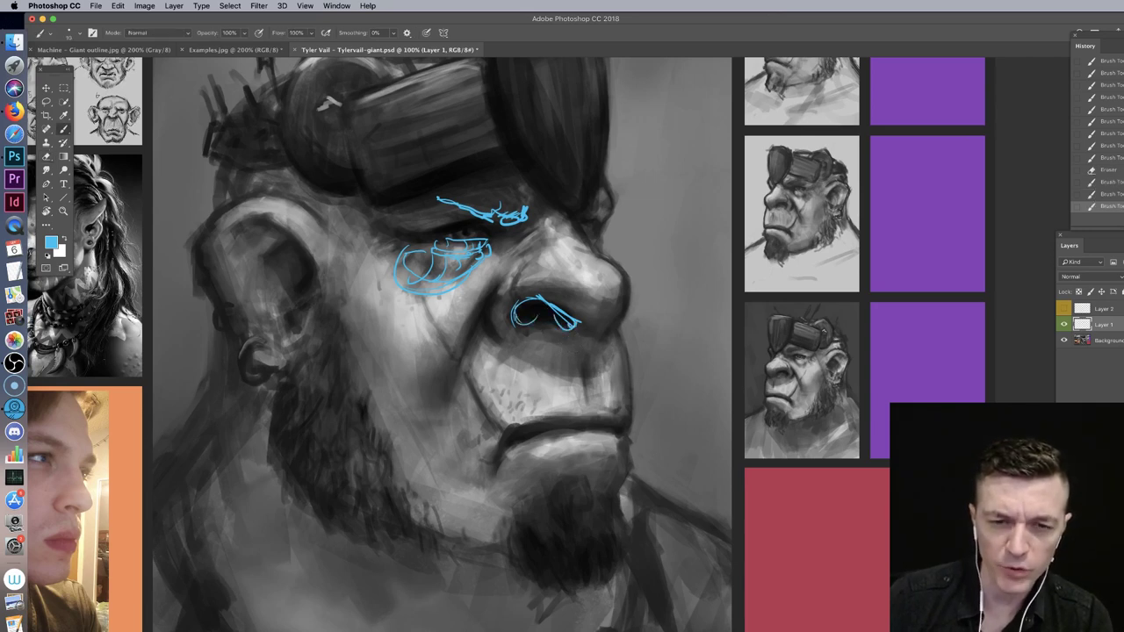
Step: Outline the giant's nostril wing in blue and add short strokes along the nose side toward the inner eye corner
left_click_drag(490, 309, 494, 324)
left_click_drag(491, 311, 521, 342)
left_click_drag(492, 299, 501, 334)
mouse_move(512, 269)
left_mouse_down()
mouse_move(492, 307)
mouse_move(523, 271)
mouse_move(584, 269)
left_mouse_up()
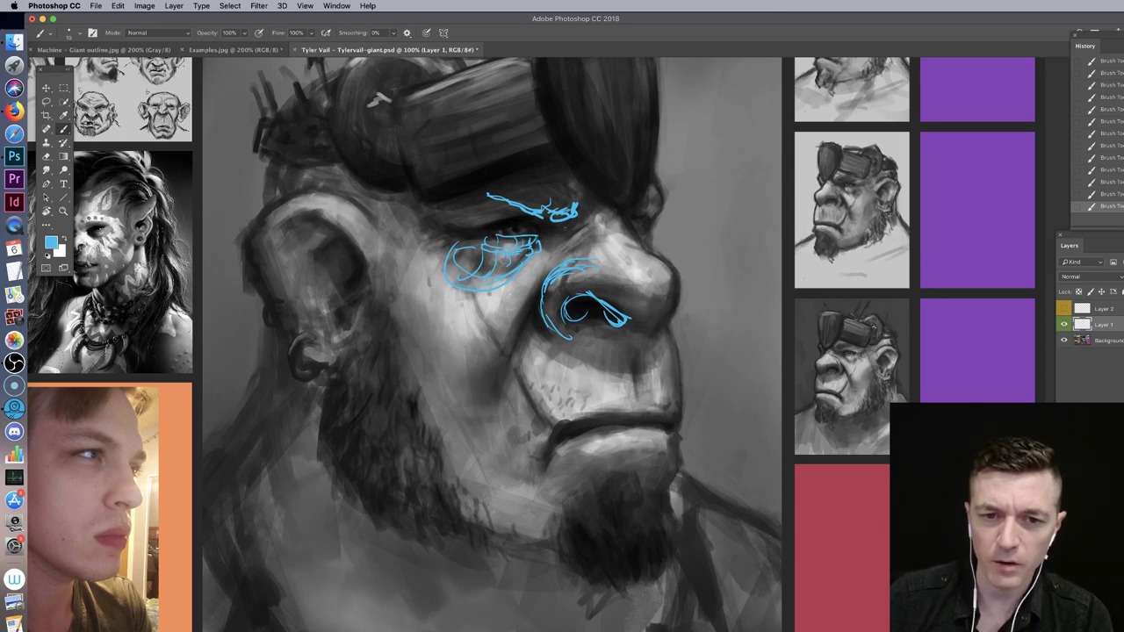
left_click_drag(542, 249, 590, 223)
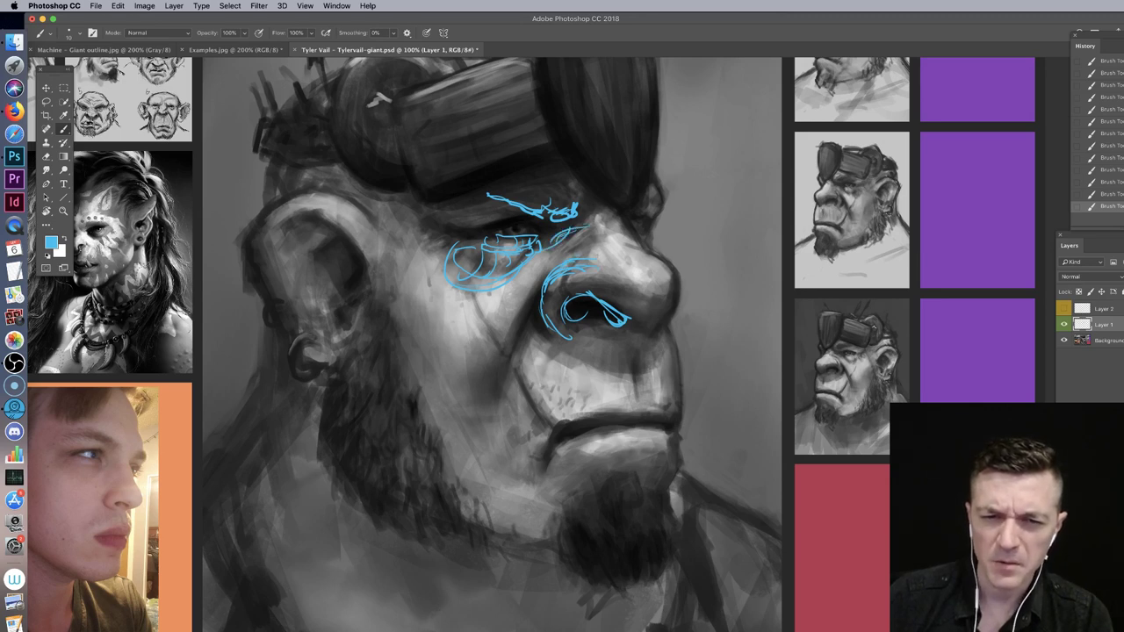
Step: Mark the nose on the tusked orc reference, undo the stroke and return to the giant portrait
left_click_drag(697, 254, 718, 256)
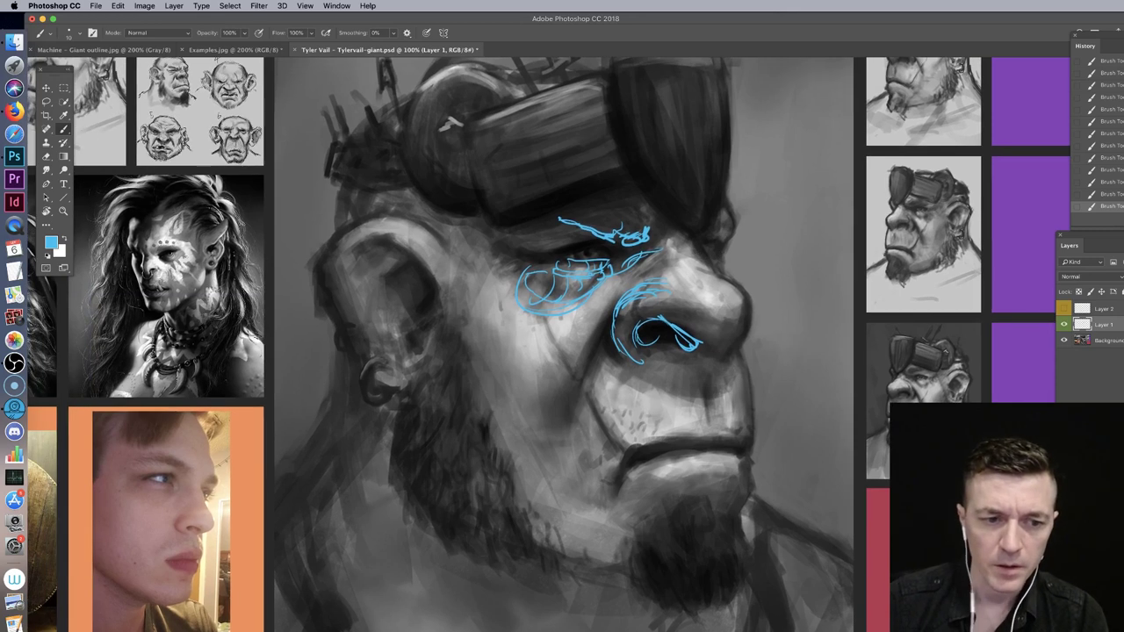
left_click_drag(471, 221, 765, 208)
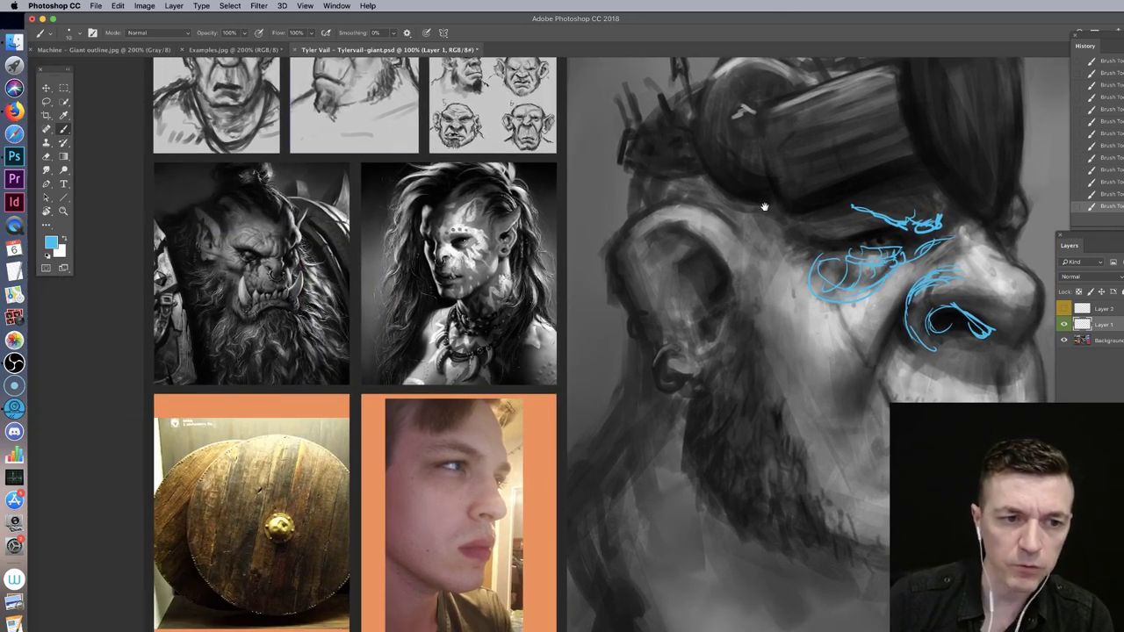
left_click_drag(274, 263, 268, 256)
key("super+z")
left_click_drag(743, 231, 517, 193)
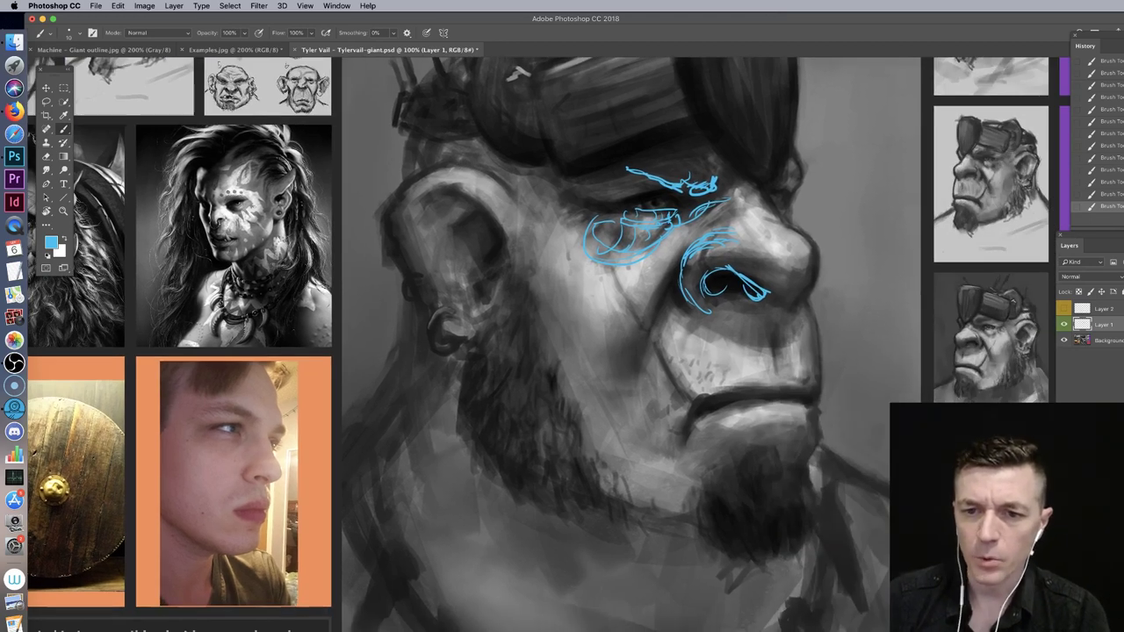
Step: Sketch the ball and bridge of the giant's nose and the philtrum running down to the upper lip
mouse_move(752, 226)
left_mouse_down()
mouse_move(779, 255)
mouse_move(764, 224)
mouse_move(806, 239)
mouse_move(777, 312)
mouse_move(788, 316)
mouse_move(809, 263)
mouse_move(779, 319)
left_mouse_up()
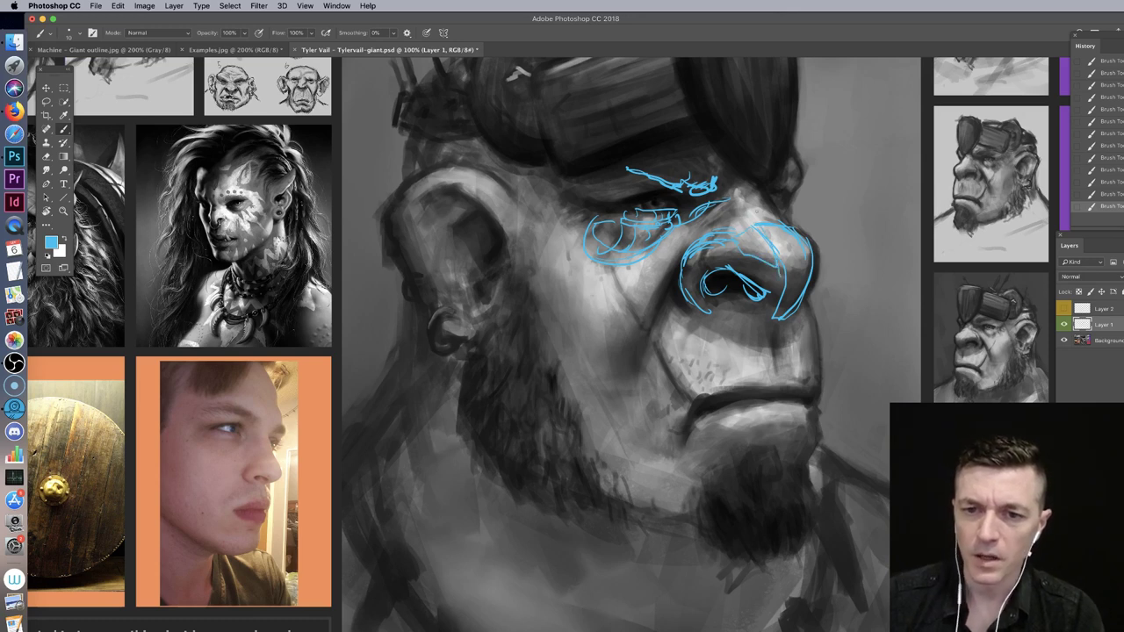
left_click_drag(755, 184, 776, 217)
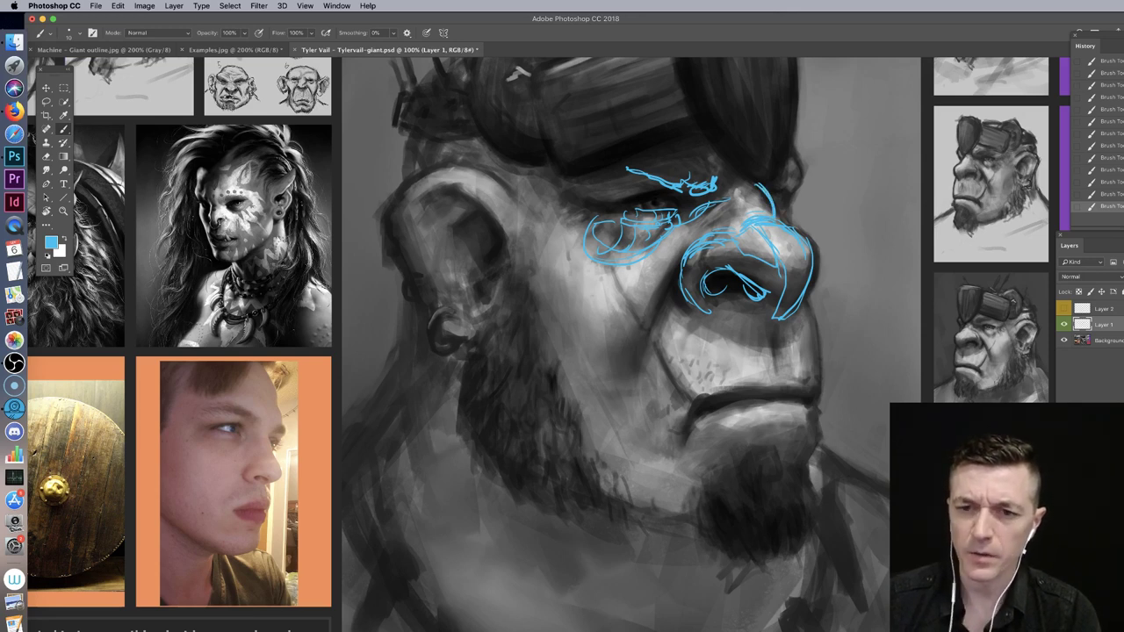
mouse_move(809, 264)
left_mouse_down()
mouse_move(817, 247)
mouse_move(810, 318)
left_mouse_up()
mouse_move(723, 225)
left_mouse_down()
mouse_move(772, 188)
mouse_move(783, 153)
mouse_move(809, 183)
mouse_move(792, 188)
left_mouse_up()
left_click_drag(771, 268, 773, 258)
left_click_drag(764, 215, 768, 184)
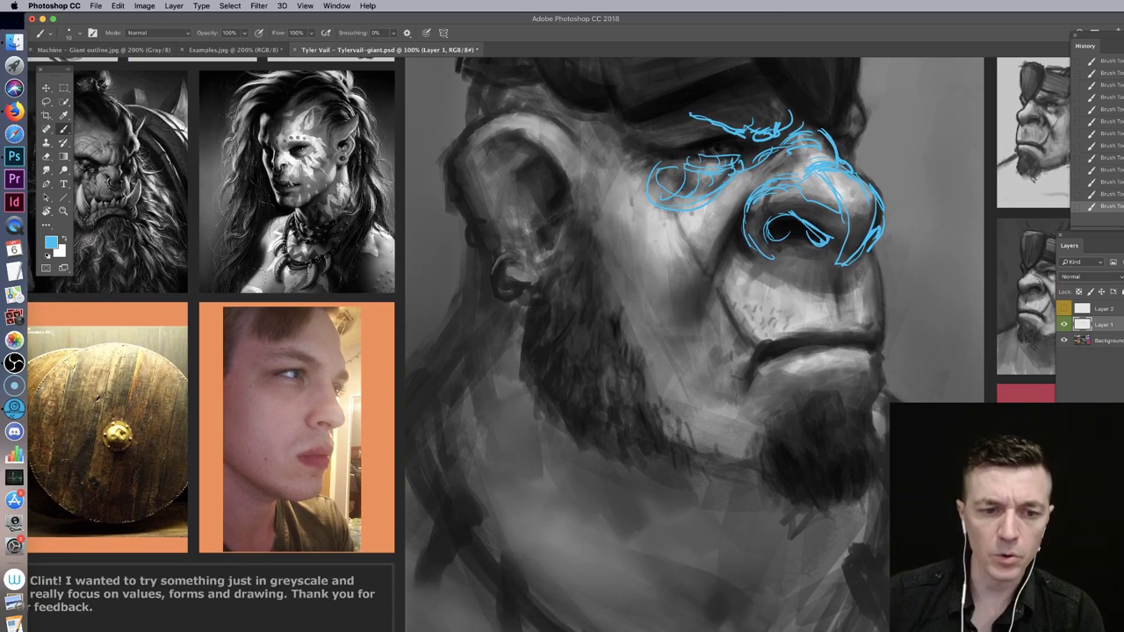
mouse_move(406, 347)
left_mouse_down()
mouse_move(426, 346)
mouse_move(422, 334)
left_mouse_up()
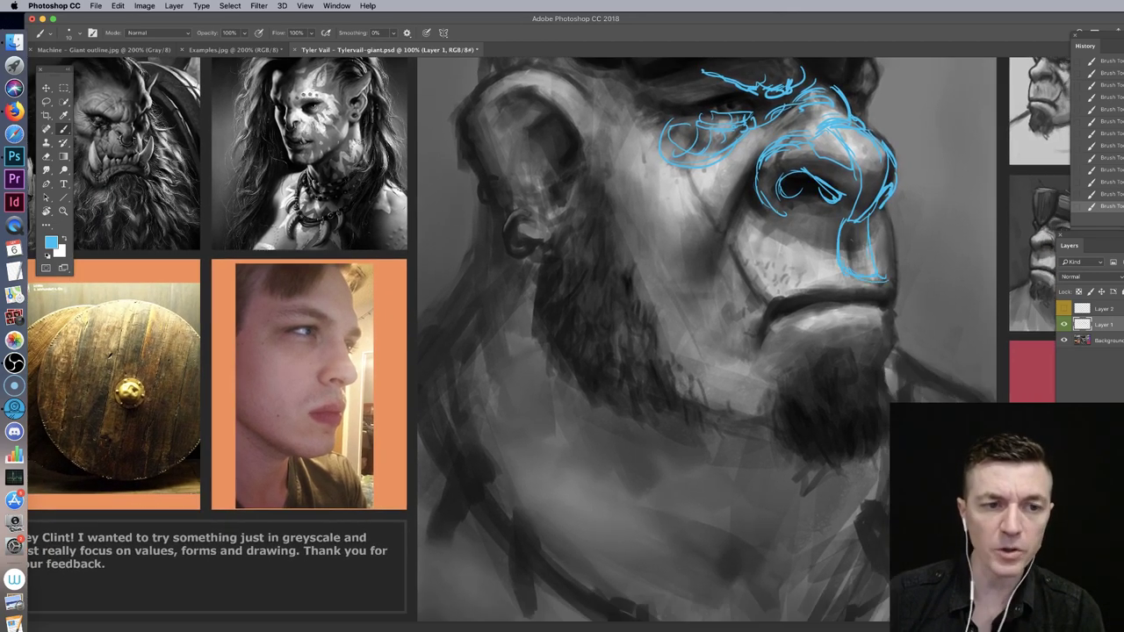
Step: Trace the upper-lip profile on the photo reference, undo the stroke and return to the giant's face
left_click_drag(578, 320, 808, 264)
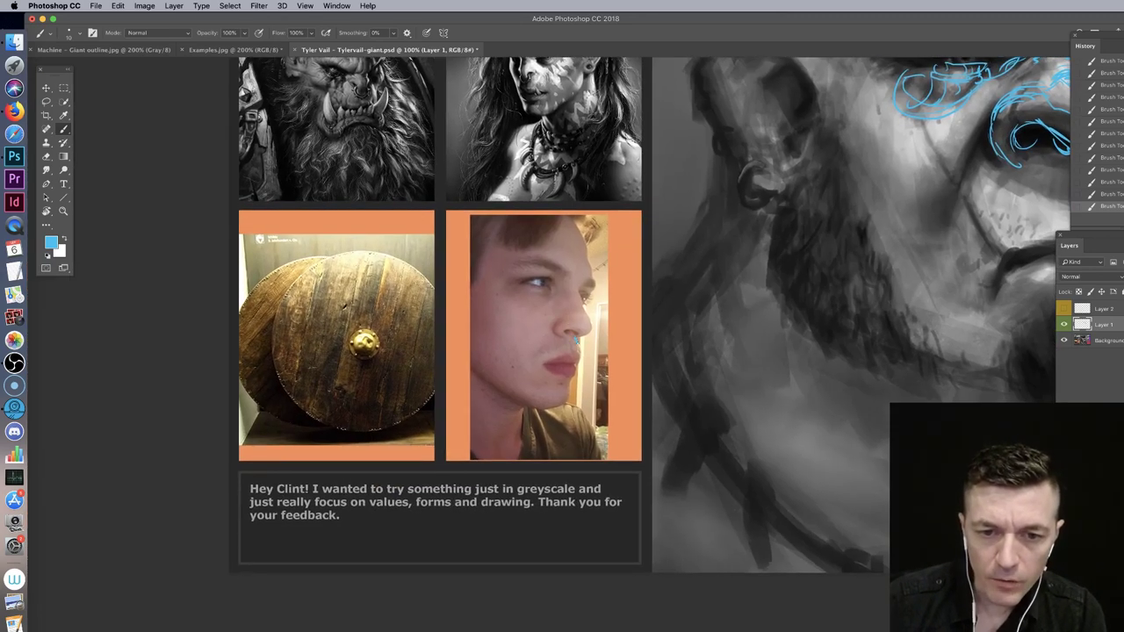
left_click_drag(569, 379, 572, 338)
key("super+z")
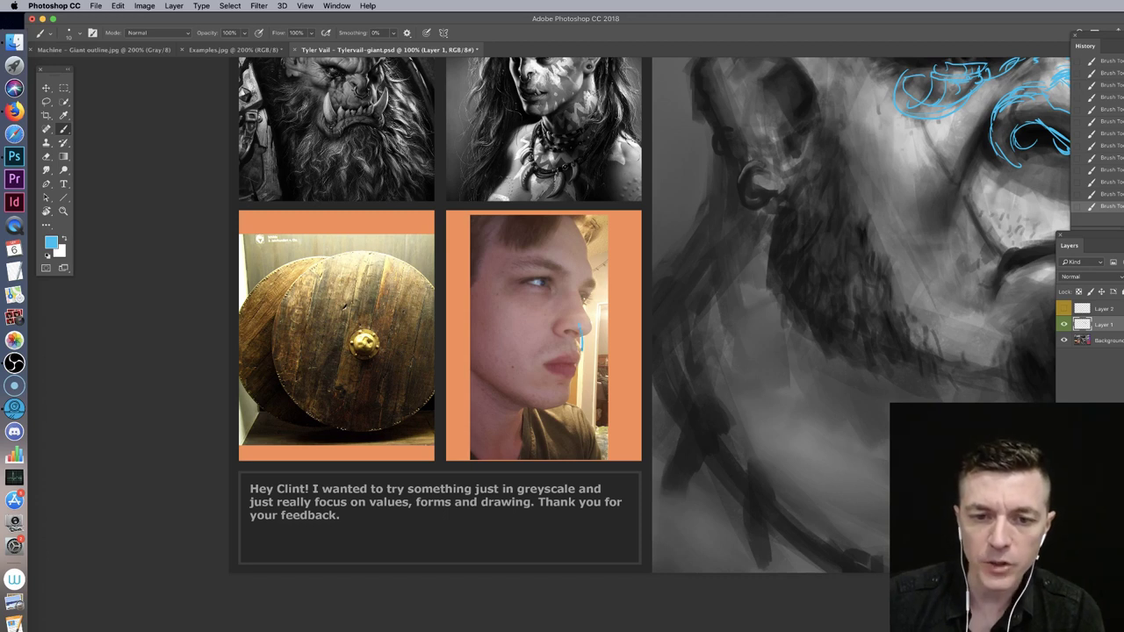
mouse_move(868, 223)
left_mouse_down()
mouse_move(459, 256)
mouse_move(540, 356)
left_mouse_up()
Step: Draw the giant's front profile line from the nose tip past the lips to the chin, reverting the stray trial strokes
mouse_move(779, 287)
left_mouse_down()
mouse_move(791, 355)
mouse_move(766, 433)
left_mouse_up()
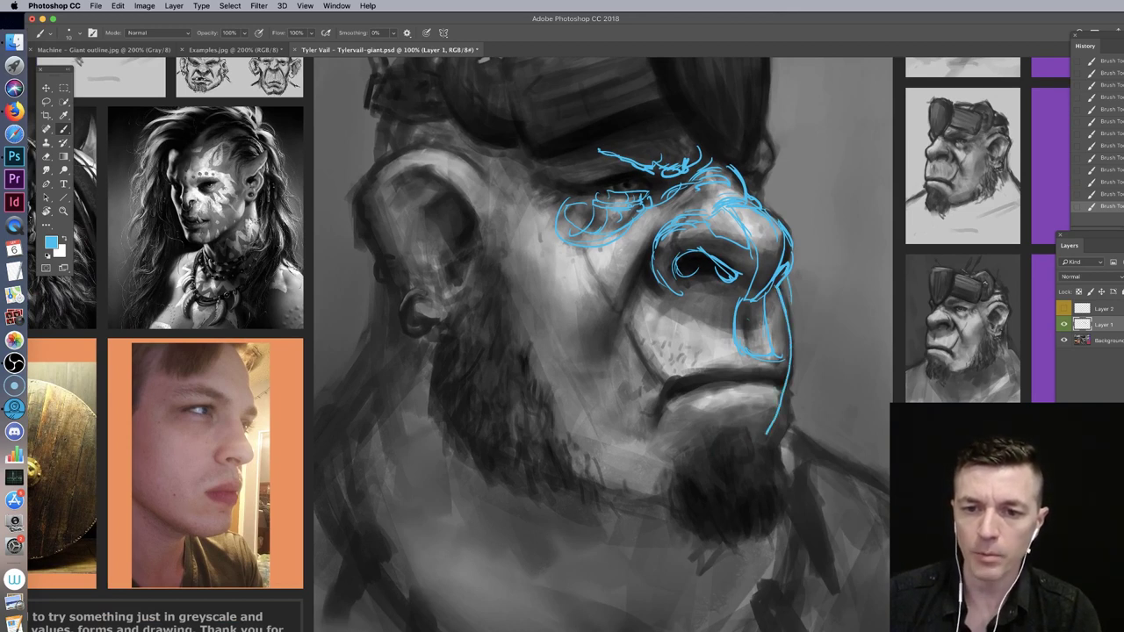
mouse_move(610, 250)
left_mouse_down()
mouse_move(616, 324)
mouse_move(604, 271)
mouse_move(799, 293)
left_mouse_up()
key("super+z")
key("super+z")
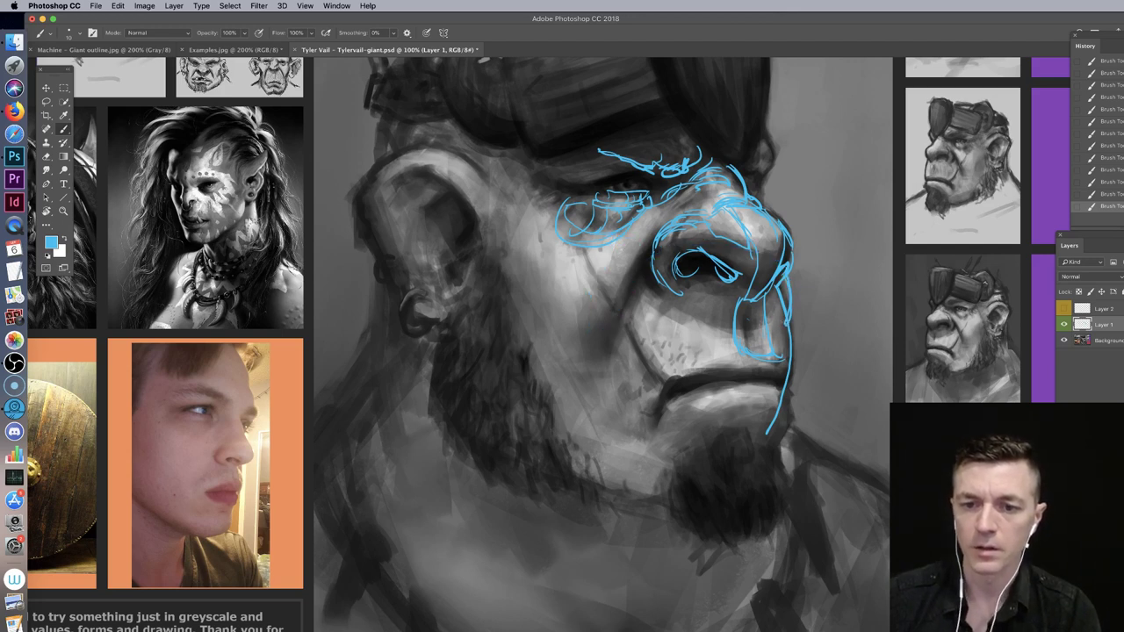
Step: Circle the chin on the photo reference, remove that mark and outline the giant's rounded chin over the beard
left_click_drag(758, 421, 801, 470)
left_click_drag(695, 316, 738, 283)
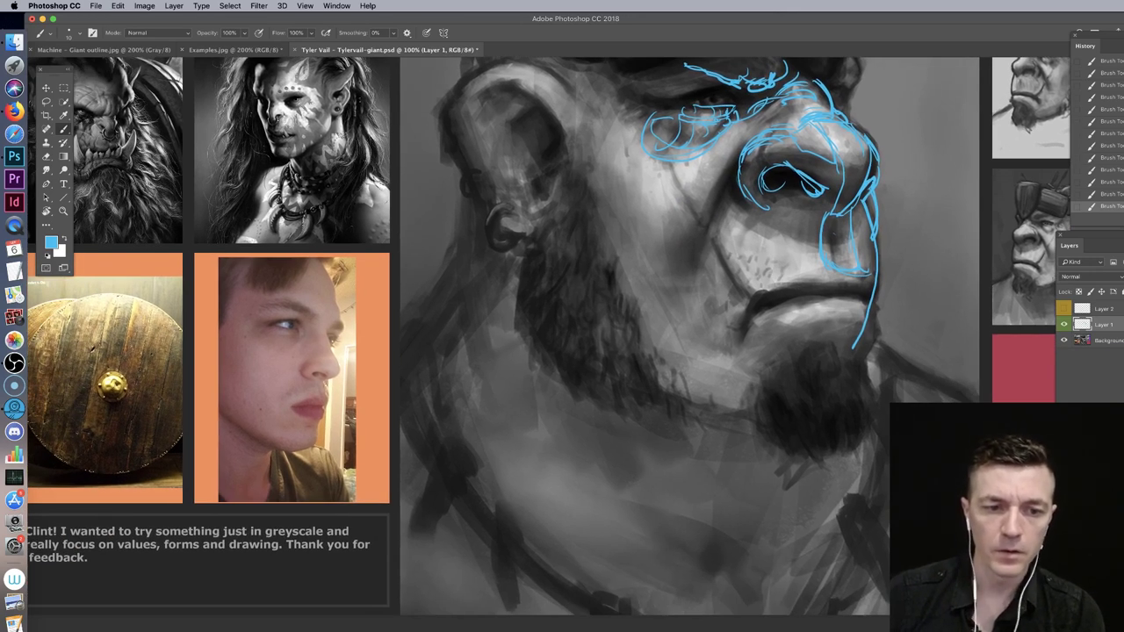
key("super+z")
mouse_move(315, 426)
left_mouse_down()
mouse_move(296, 426)
mouse_move(316, 439)
left_mouse_up()
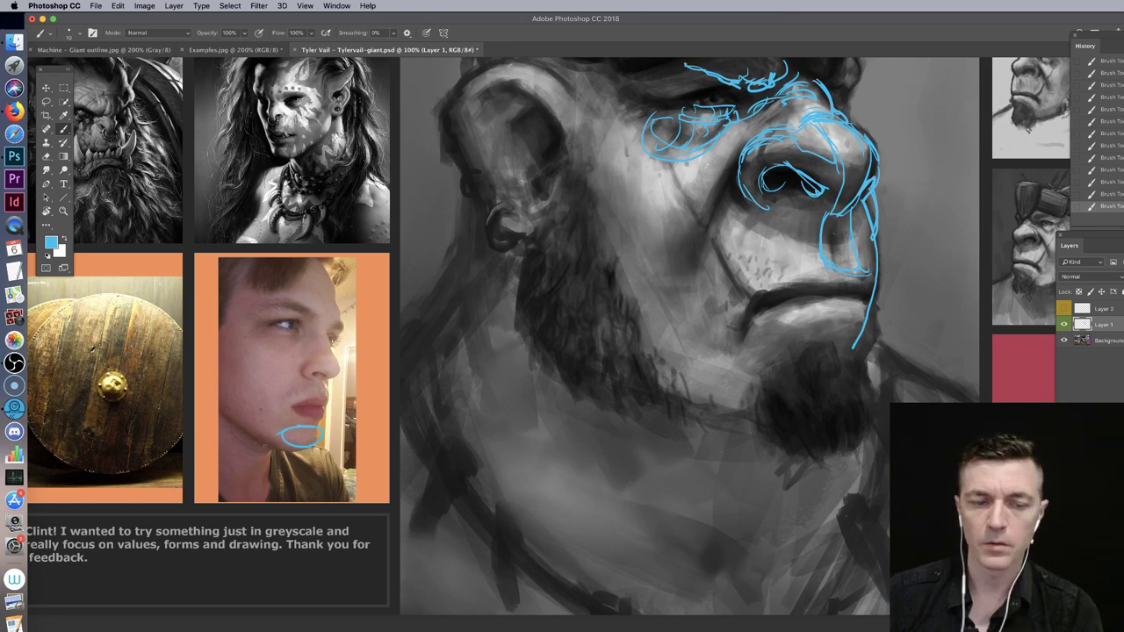
mouse_move(816, 381)
left_mouse_down()
mouse_move(791, 433)
mouse_move(832, 452)
mouse_move(758, 487)
mouse_move(729, 481)
left_mouse_up()
left_click_drag(831, 461, 829, 418)
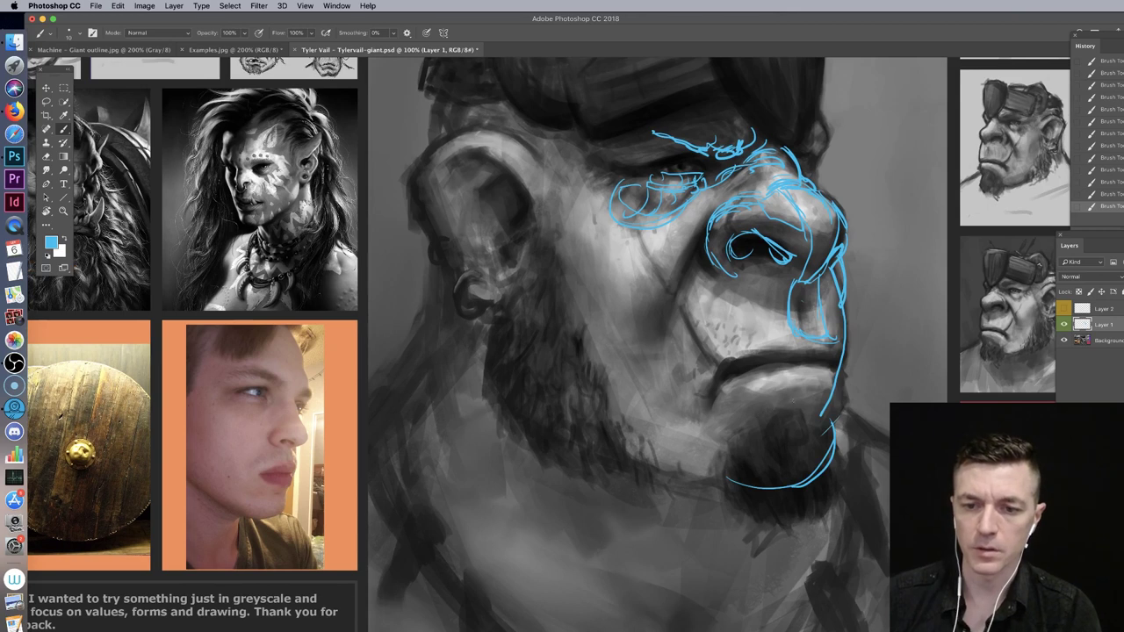
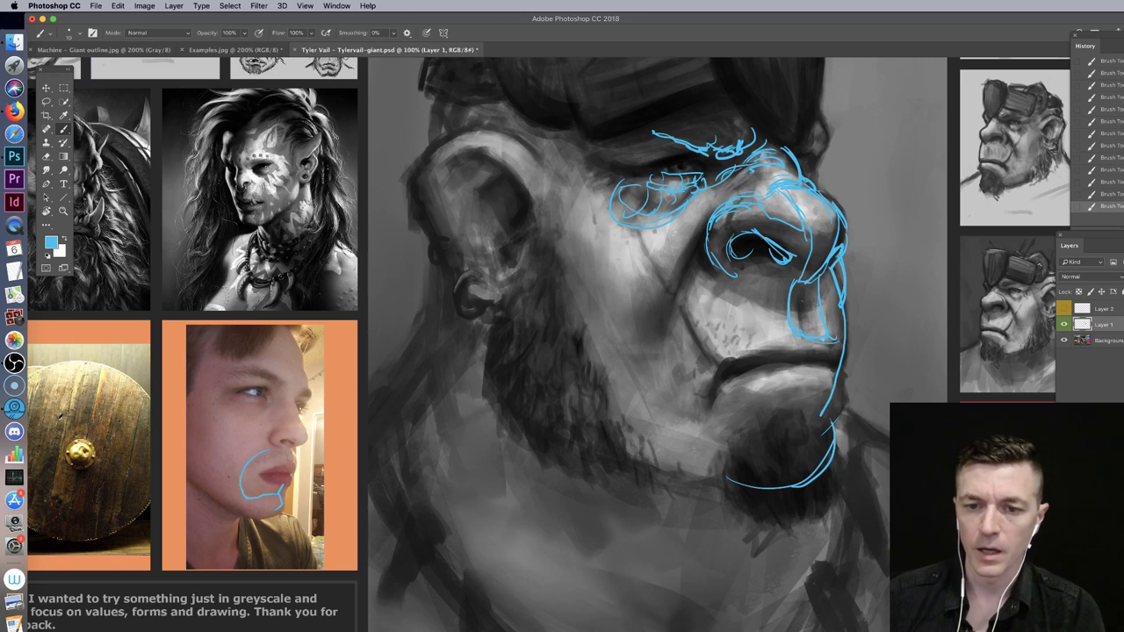
Step: Outline the mouth mound on the photo reference and draw the matching curve above the giant's chin and beard
mouse_move(713, 337)
left_mouse_down()
mouse_move(643, 367)
mouse_move(724, 370)
mouse_move(678, 379)
left_mouse_up()
key("super+z")
mouse_move(791, 326)
left_mouse_down()
mouse_move(738, 326)
mouse_move(670, 377)
left_mouse_up()
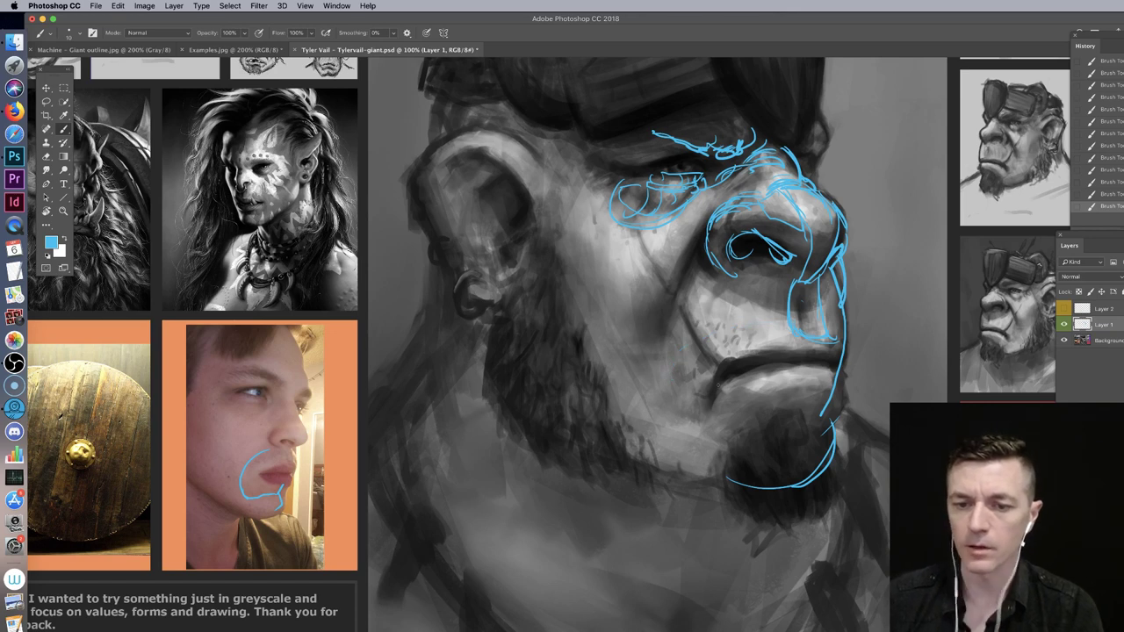
scroll(633, 342, "up", 3)
mouse_move(815, 430)
left_mouse_down()
mouse_move(752, 447)
mouse_move(669, 418)
left_mouse_up()
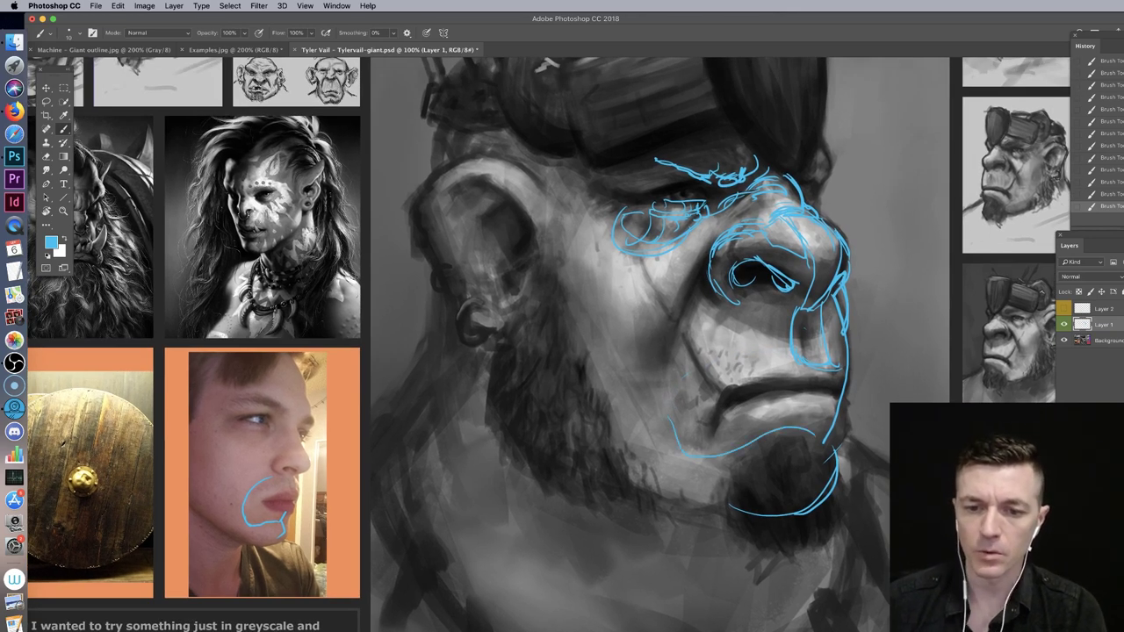
Step: Extend the giant's mouth-mound outline up the cheek toward the nostril, erasing and redrawing its outer edge
mouse_move(678, 376)
left_mouse_down()
mouse_move(664, 448)
mouse_move(675, 455)
left_mouse_up()
mouse_move(683, 313)
left_mouse_down()
mouse_move(652, 377)
mouse_move(711, 457)
mouse_move(748, 438)
left_mouse_up()
key("e")
mouse_move(678, 374)
left_mouse_down()
mouse_move(660, 414)
mouse_move(675, 450)
left_mouse_up()
key("b")
left_click_drag(793, 355, 817, 328)
left_click_drag(762, 306, 794, 309)
Step: Reinforce the front edge of the giant's mouth and outline the upper lip from its centre to the drooping corner
left_click_drag(888, 427, 895, 466)
left_click_drag(891, 429, 894, 471)
left_click_drag(896, 346, 880, 376)
left_click_drag(896, 367, 878, 378)
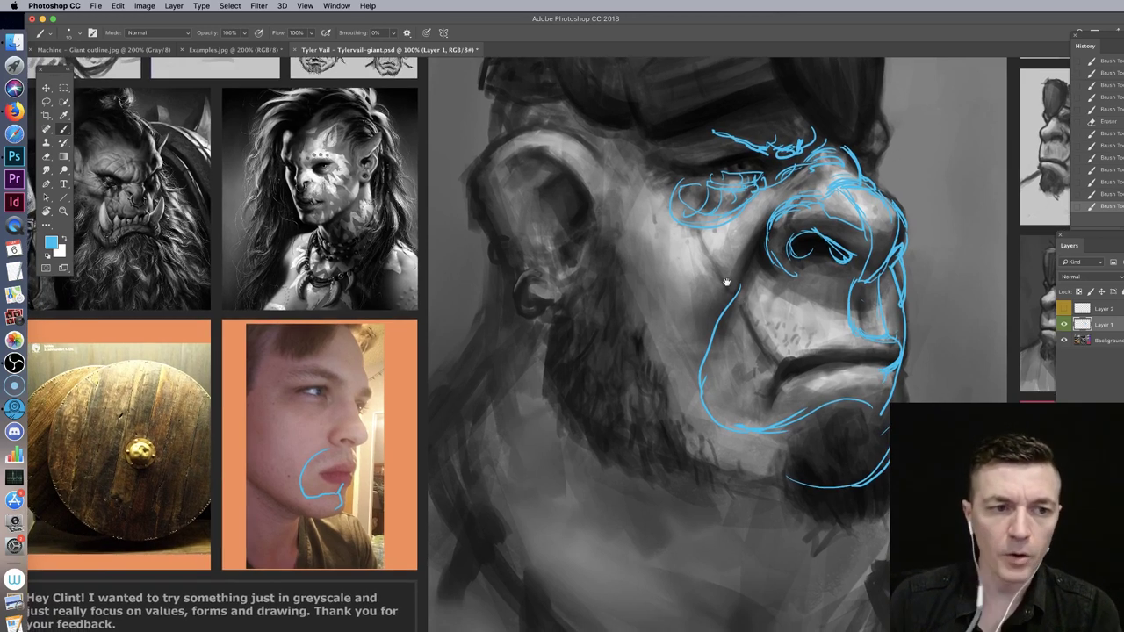
left_click_drag(723, 284, 635, 151)
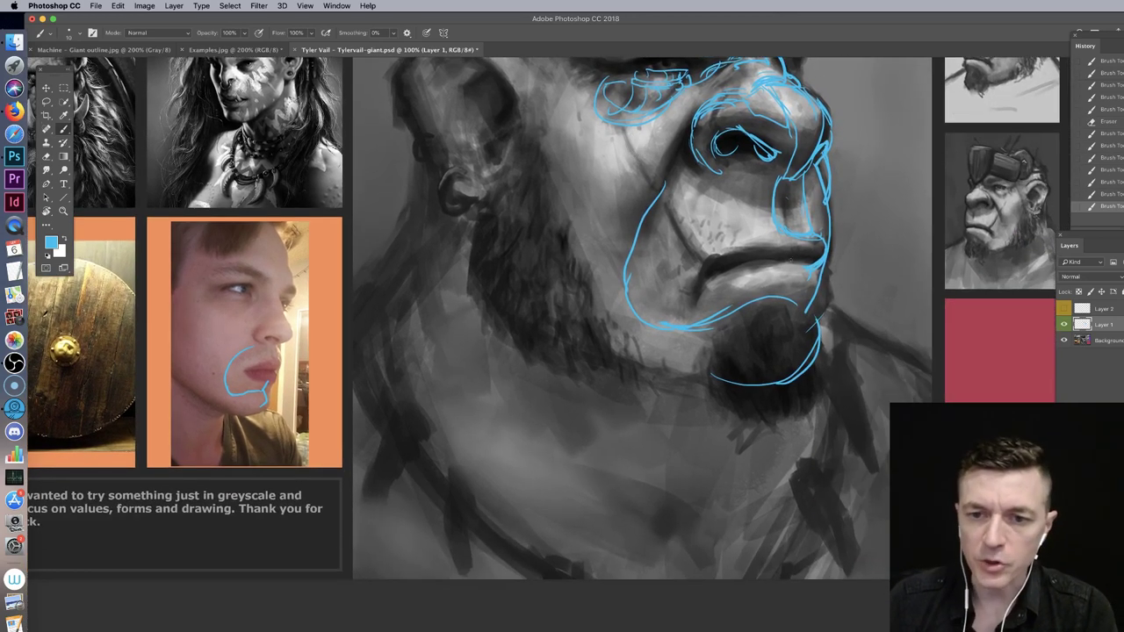
left_click_drag(801, 239, 804, 266)
mouse_move(817, 238)
left_mouse_down()
mouse_move(809, 255)
mouse_move(780, 265)
mouse_move(798, 262)
mouse_move(734, 239)
mouse_move(696, 281)
mouse_move(723, 266)
mouse_move(776, 265)
left_mouse_up()
left_click_drag(700, 277, 757, 258)
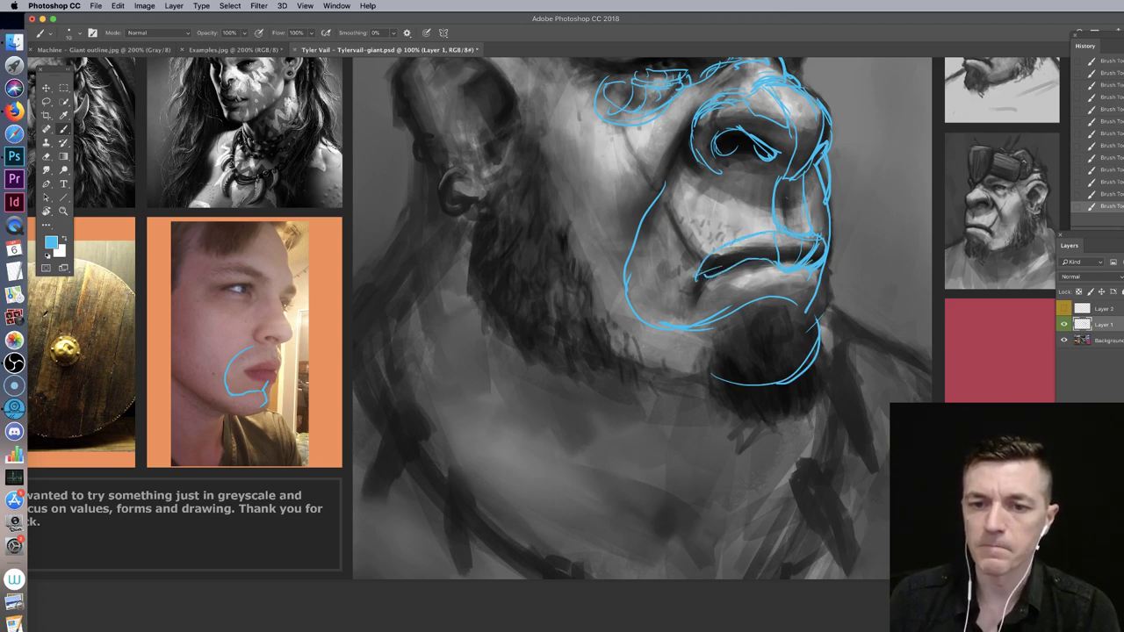
Step: Sketch a small front-view lip diagram beside the giant's nose, with two rounded lower forms and a divided upper lip
mouse_move(860, 168)
left_mouse_down()
mouse_move(777, 186)
mouse_move(818, 151)
mouse_move(853, 159)
left_mouse_up()
mouse_move(799, 135)
left_mouse_down()
mouse_move(817, 136)
mouse_move(784, 138)
mouse_move(800, 168)
mouse_move(822, 172)
left_mouse_up()
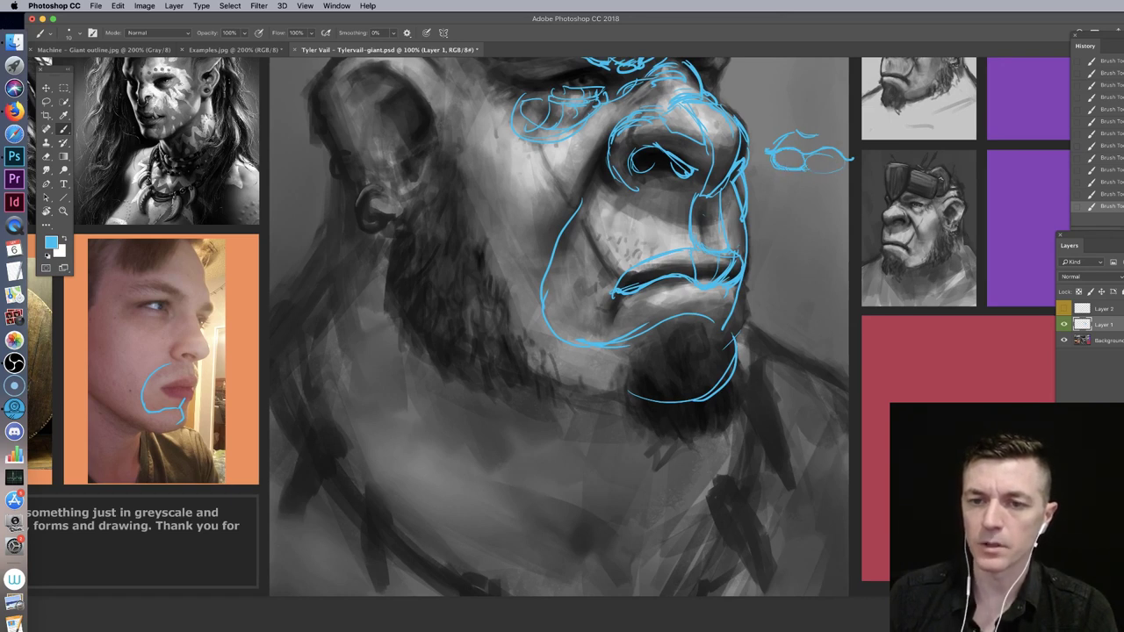
key("x")
left_click_drag(788, 170, 823, 175)
key("super+z")
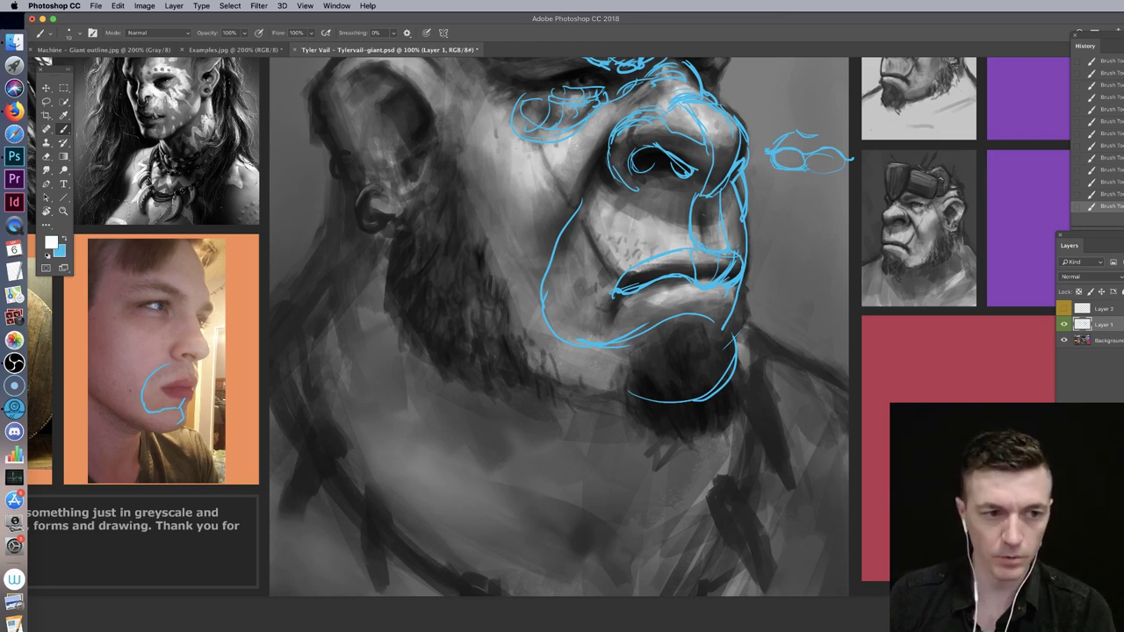
key("x")
left_click_drag(782, 173, 829, 175)
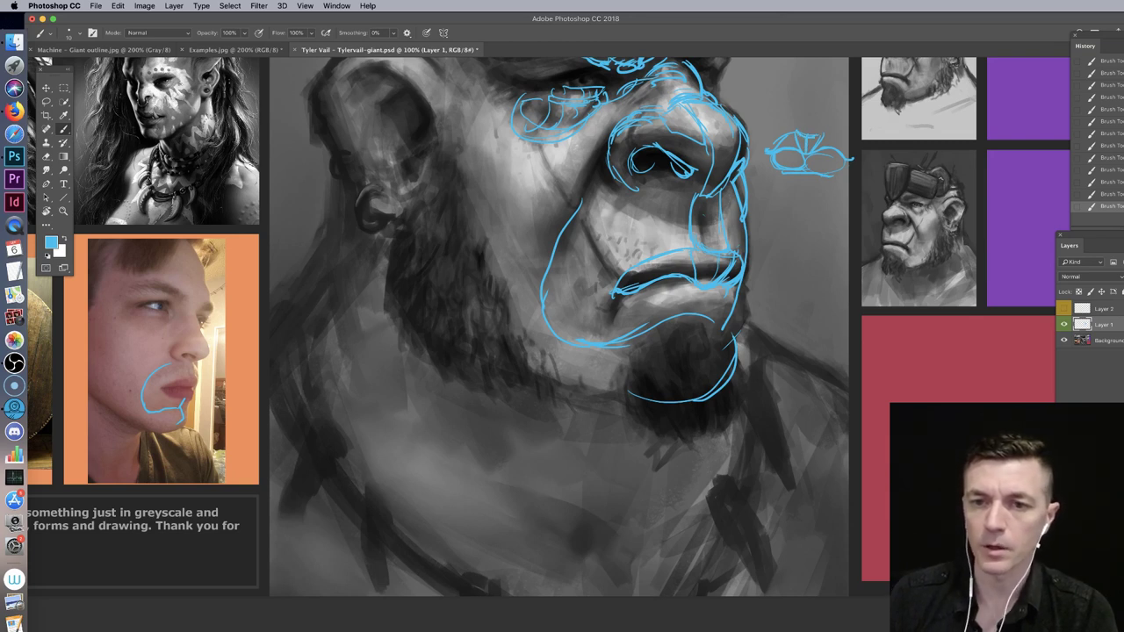
left_click_drag(825, 135, 858, 159)
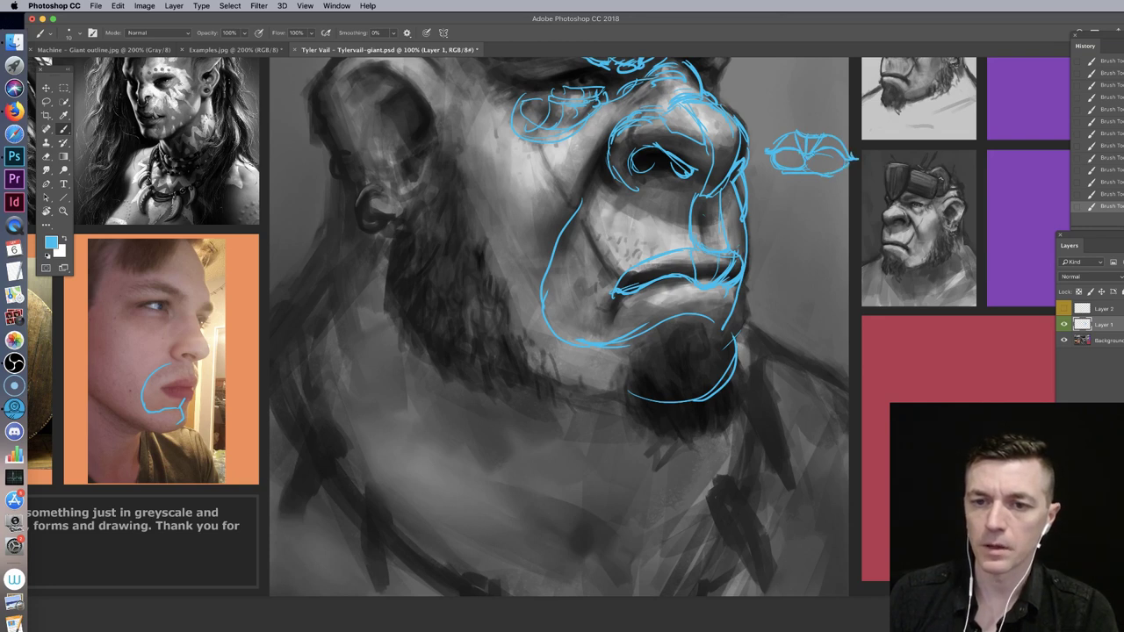
Step: Outline the giant's lower lip in blue from the mouth corner to the front profile
left_click_drag(684, 286, 784, 271)
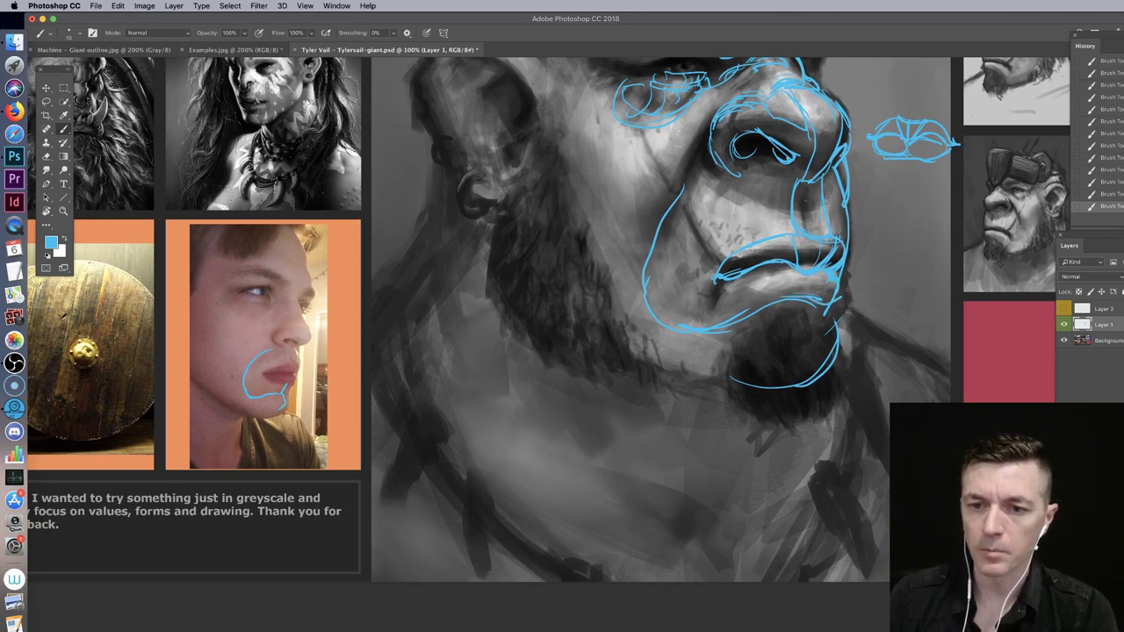
left_click_drag(754, 299, 800, 294)
mouse_move(811, 231)
left_mouse_down()
mouse_move(772, 281)
mouse_move(821, 337)
mouse_move(866, 208)
left_mouse_up()
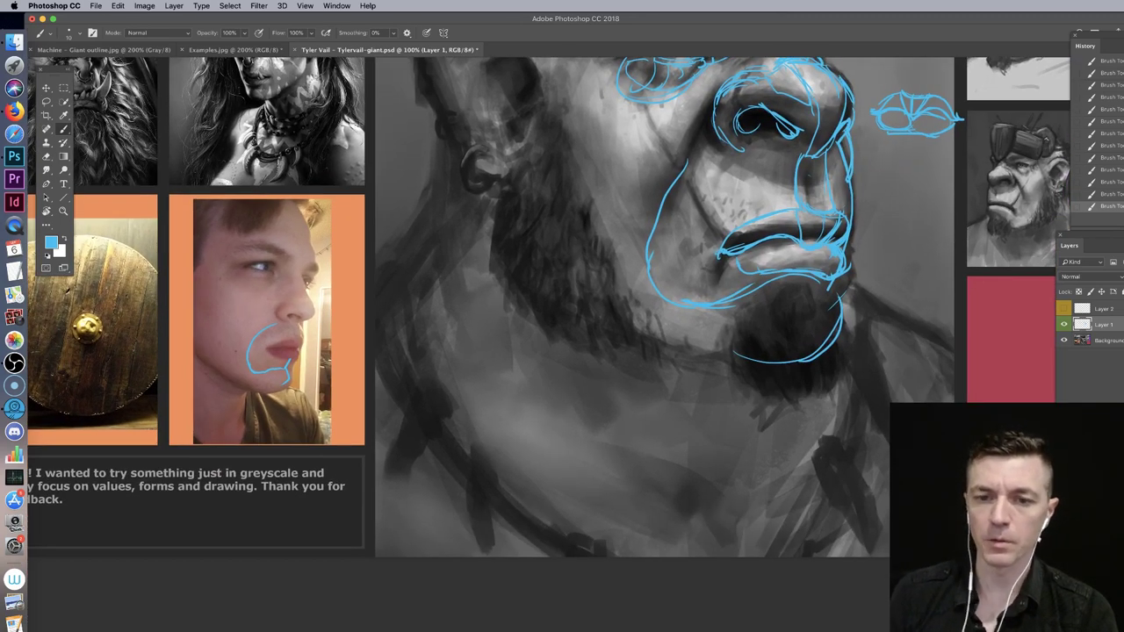
Step: Define the crease beneath the giant's lower lip and the front planes of the lips and chin
mouse_move(729, 260)
left_mouse_down()
mouse_move(759, 279)
mouse_move(834, 275)
mouse_move(810, 289)
mouse_move(828, 297)
mouse_move(802, 346)
left_mouse_up()
left_click_drag(831, 295, 842, 327)
left_click_drag(852, 276, 837, 300)
left_click_drag(852, 248, 833, 307)
left_click_drag(852, 228, 845, 289)
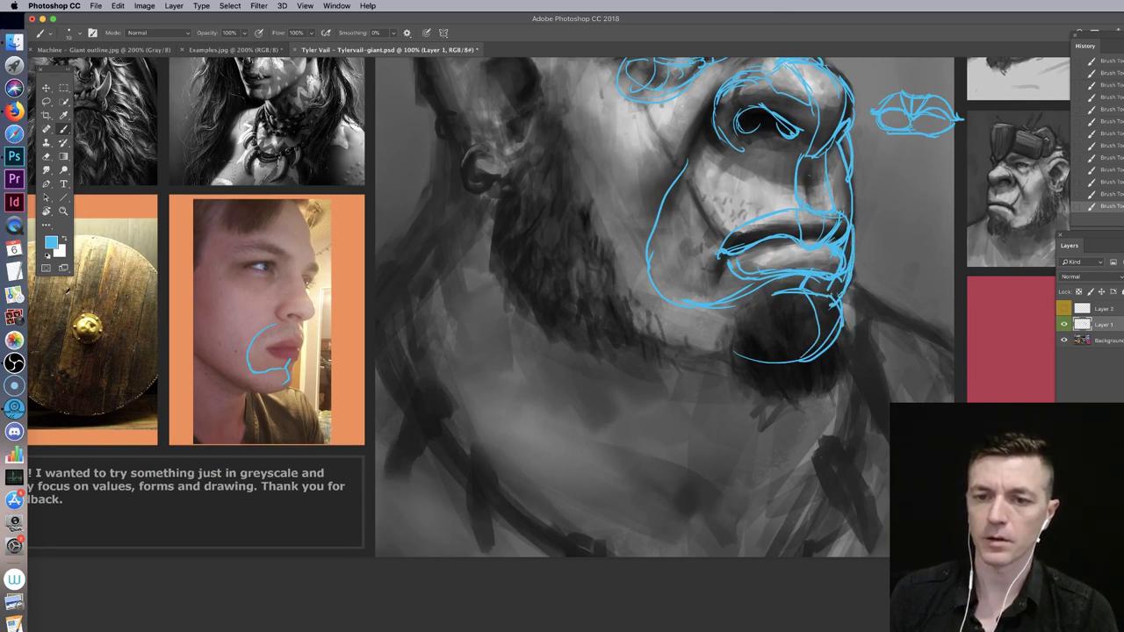
left_click_drag(735, 308, 772, 295)
mouse_move(693, 313)
left_mouse_down()
mouse_move(770, 296)
mouse_move(771, 286)
left_mouse_up()
Step: Add a second cheek-fold line outside the giant's mouth mound, running from beside the nostril down to the jaw
mouse_move(845, 190)
left_mouse_down()
mouse_move(797, 299)
mouse_move(868, 237)
left_mouse_up()
mouse_move(786, 207)
left_mouse_down()
mouse_move(821, 252)
mouse_move(794, 262)
left_mouse_up()
left_click_drag(796, 325, 803, 319)
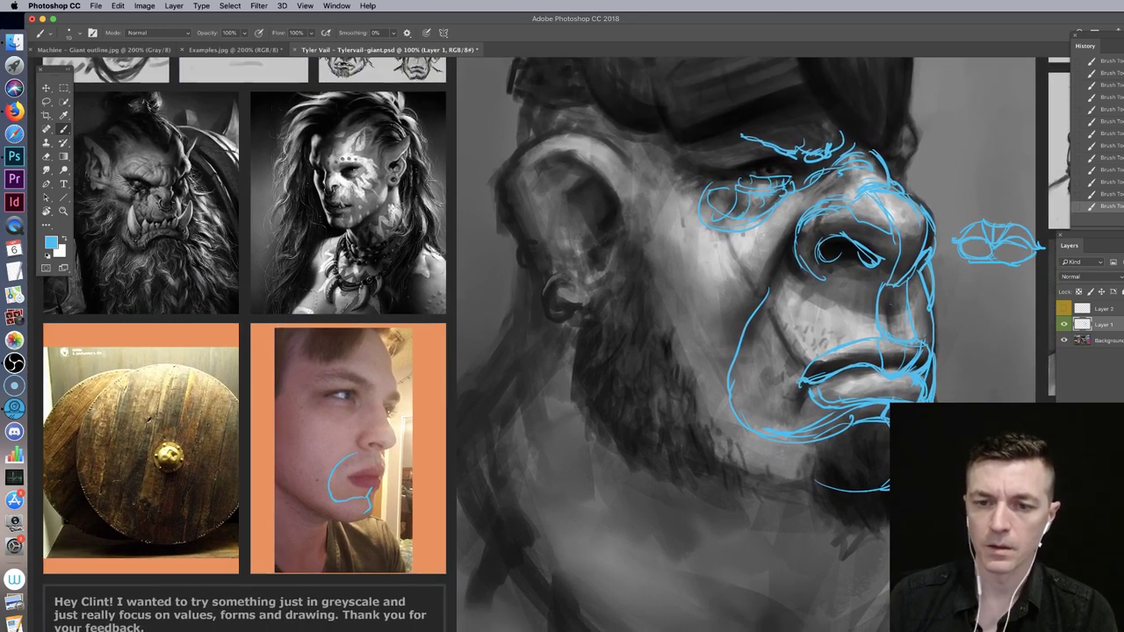
scroll(494, 288, "left", 9)
scroll(495, 288, "up", 1)
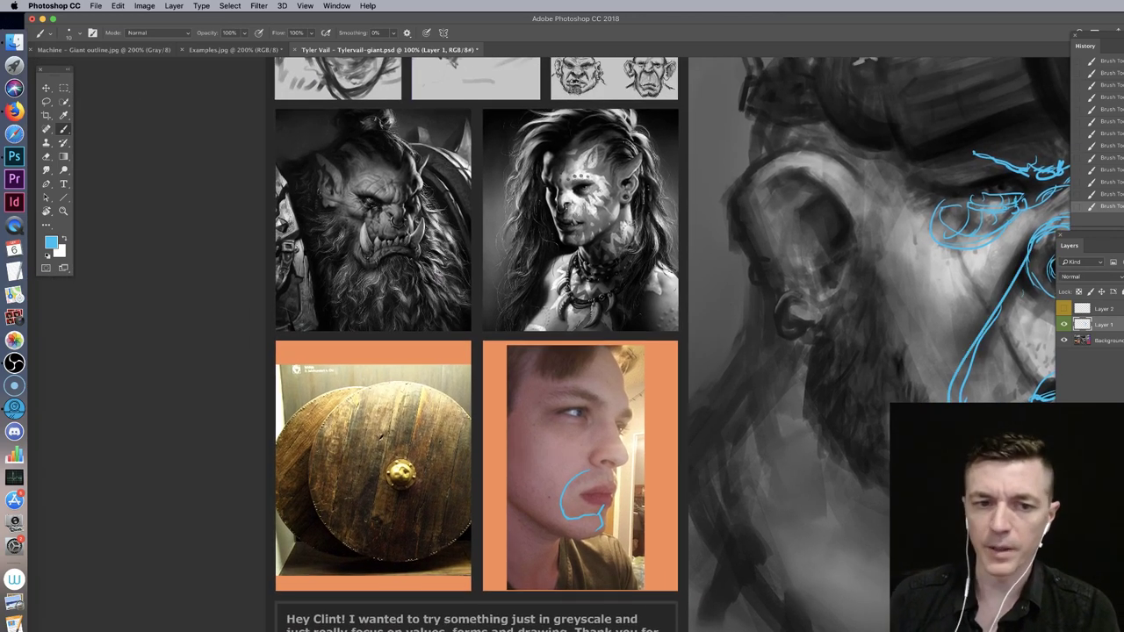
scroll(641, 344, "right", 10)
scroll(641, 345, "down", 2)
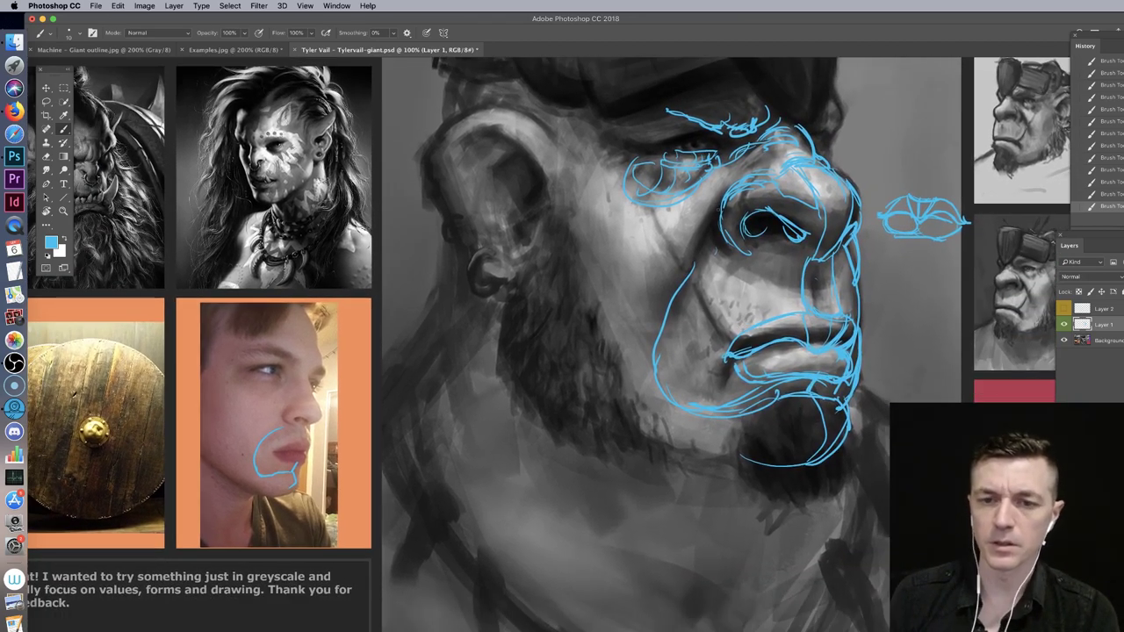
mouse_move(718, 227)
left_mouse_down()
mouse_move(678, 268)
mouse_move(666, 311)
left_mouse_up()
mouse_move(685, 268)
left_mouse_down()
mouse_move(638, 363)
mouse_move(675, 417)
left_mouse_up()
left_click_drag(661, 307, 685, 367)
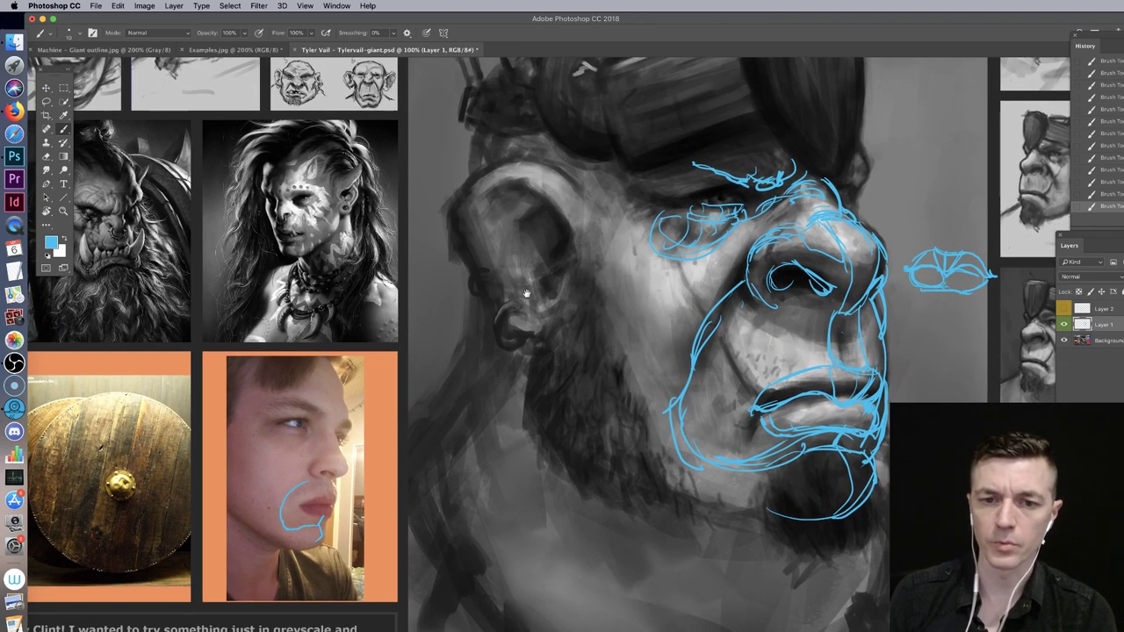
Step: Circle the cheek on the tusked orc reference, undo the mark and return to the giant portrait
left_click_drag(666, 309, 796, 301)
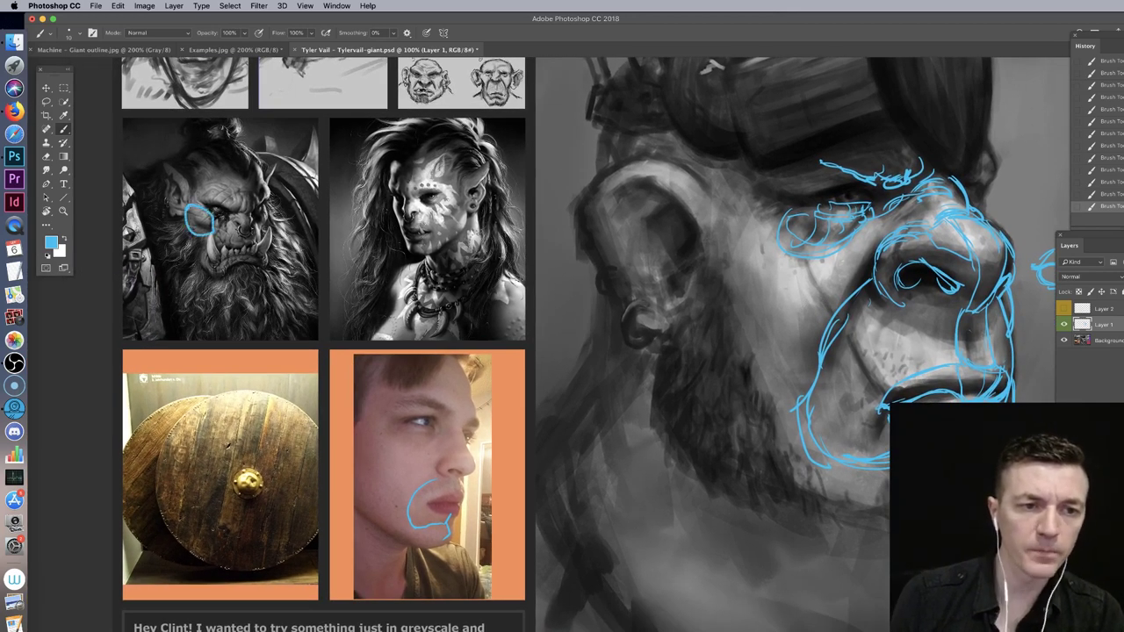
key("super+z")
left_click_drag(799, 256, 698, 298)
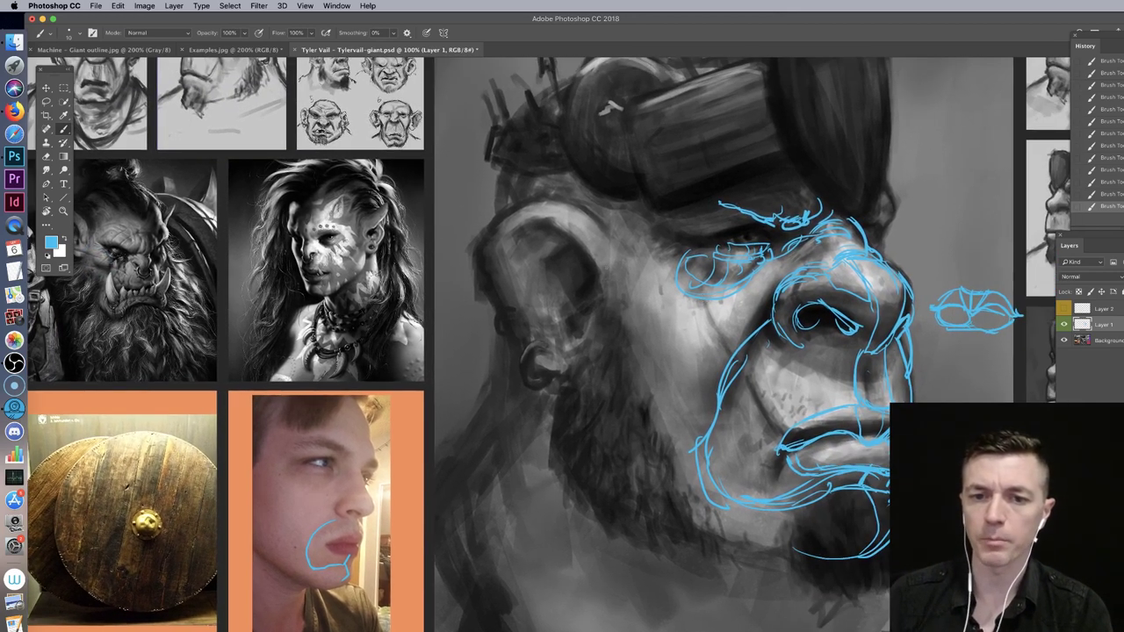
Step: Outline the giant's ear, then sketch the cheekbone curve from ear to cheek and the hollow planes running down toward the jaw
left_click_drag(615, 239, 656, 270)
key("super+minus")
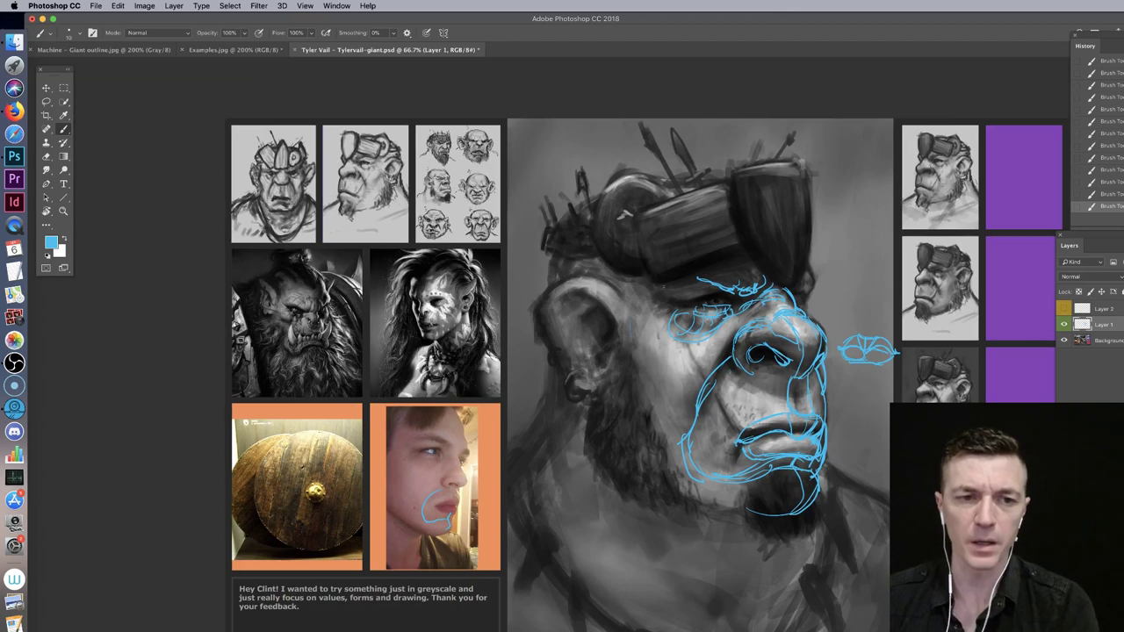
mouse_move(598, 303)
left_mouse_down()
mouse_move(537, 347)
mouse_move(599, 365)
left_mouse_up()
key("super+z")
mouse_move(597, 315)
left_mouse_down()
mouse_move(538, 329)
mouse_move(599, 373)
mouse_move(612, 318)
mouse_move(612, 336)
mouse_move(663, 369)
left_mouse_up()
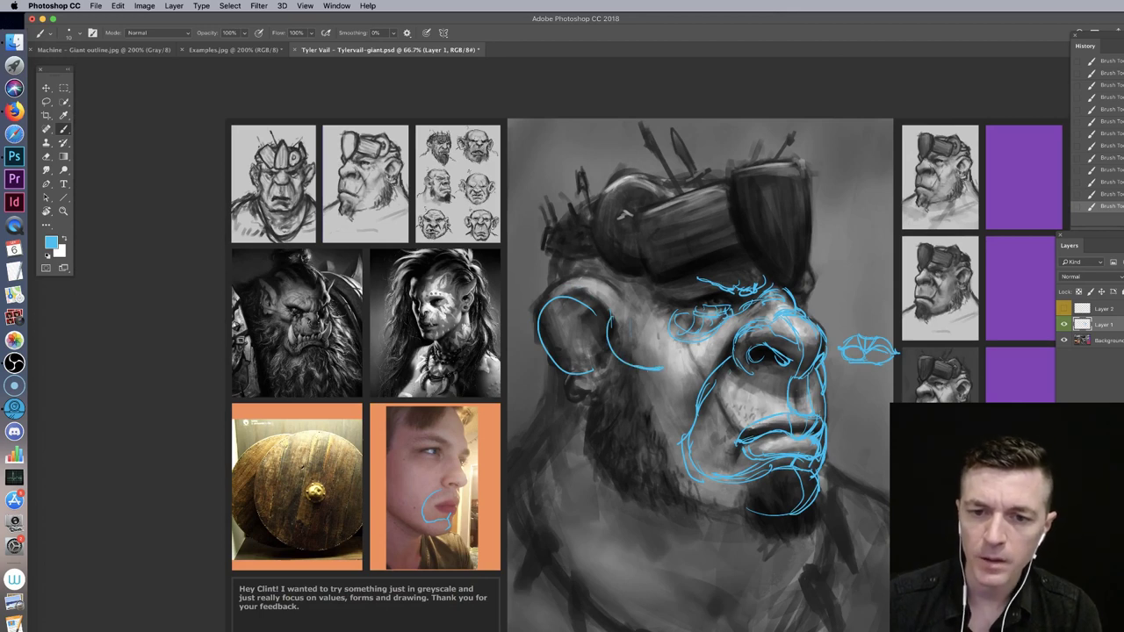
key("super+z")
left_click_drag(613, 322, 660, 358)
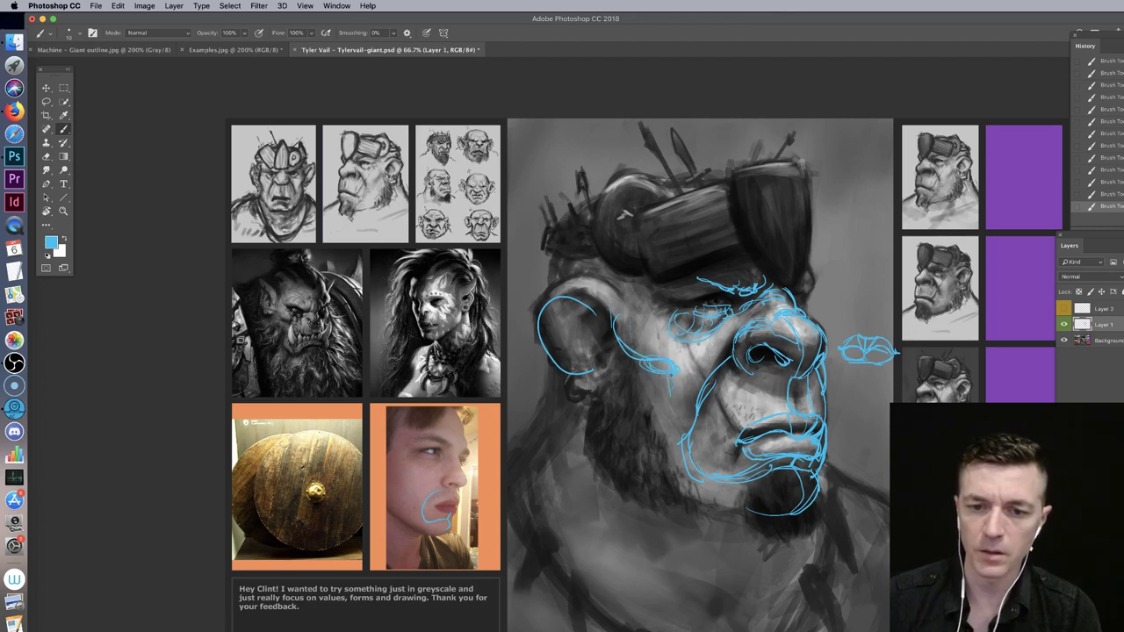
left_click_drag(641, 390, 660, 455)
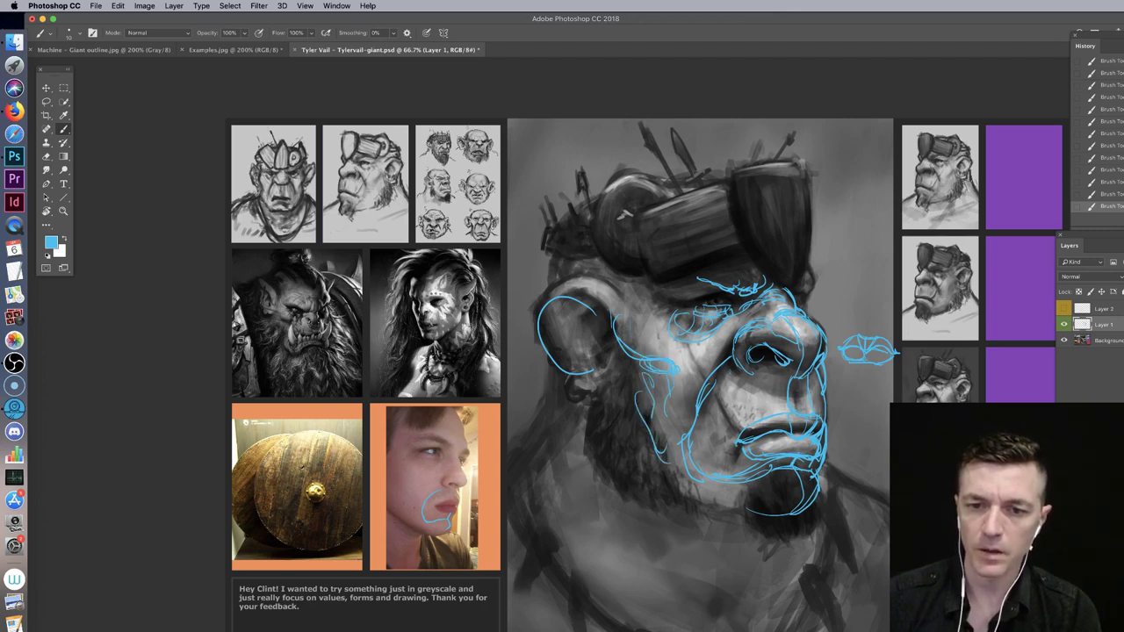
left_click_drag(791, 376, 802, 381)
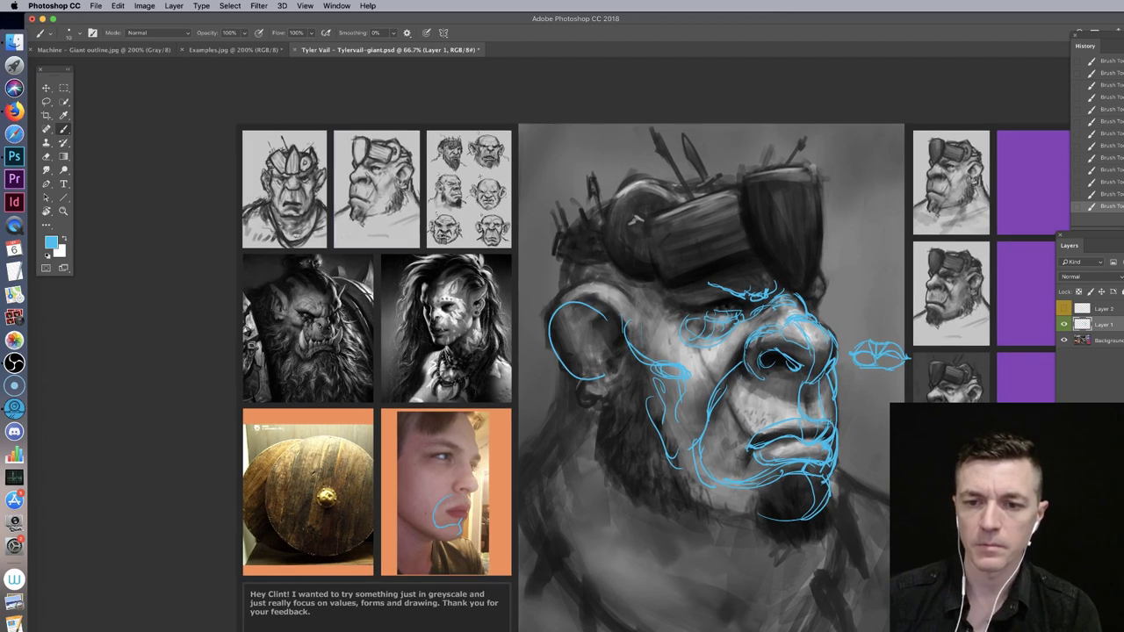
Step: Add frown lines above the giant's near and far eyes, toggling the note layers' visibility to compare them with the painting
left_click(1064, 310)
left_click(1063, 310)
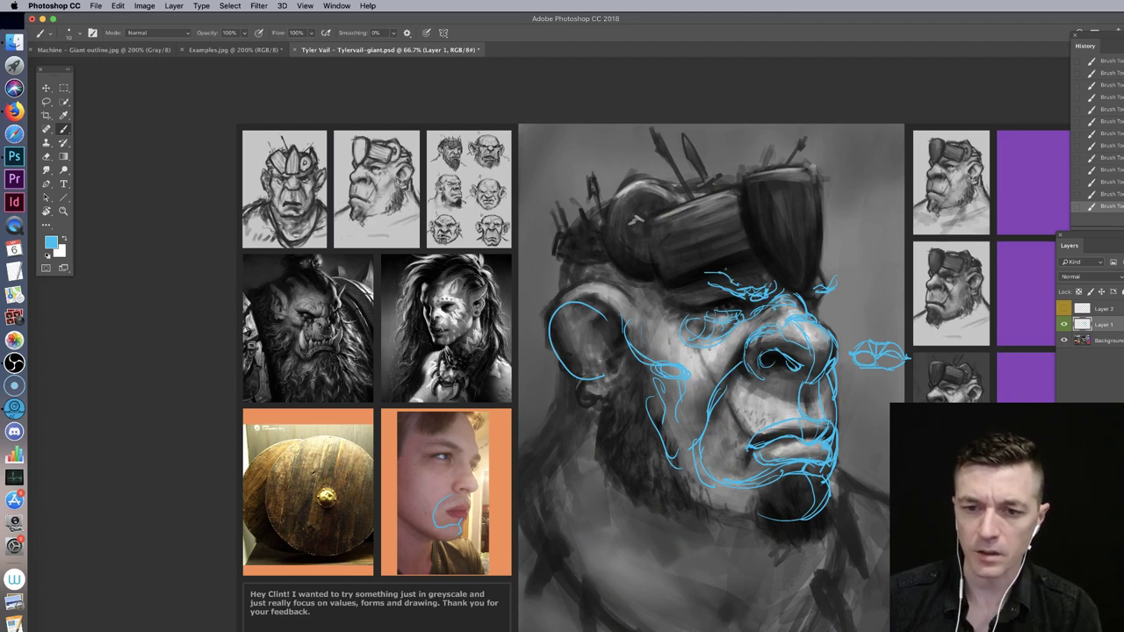
left_click_drag(707, 278, 675, 282)
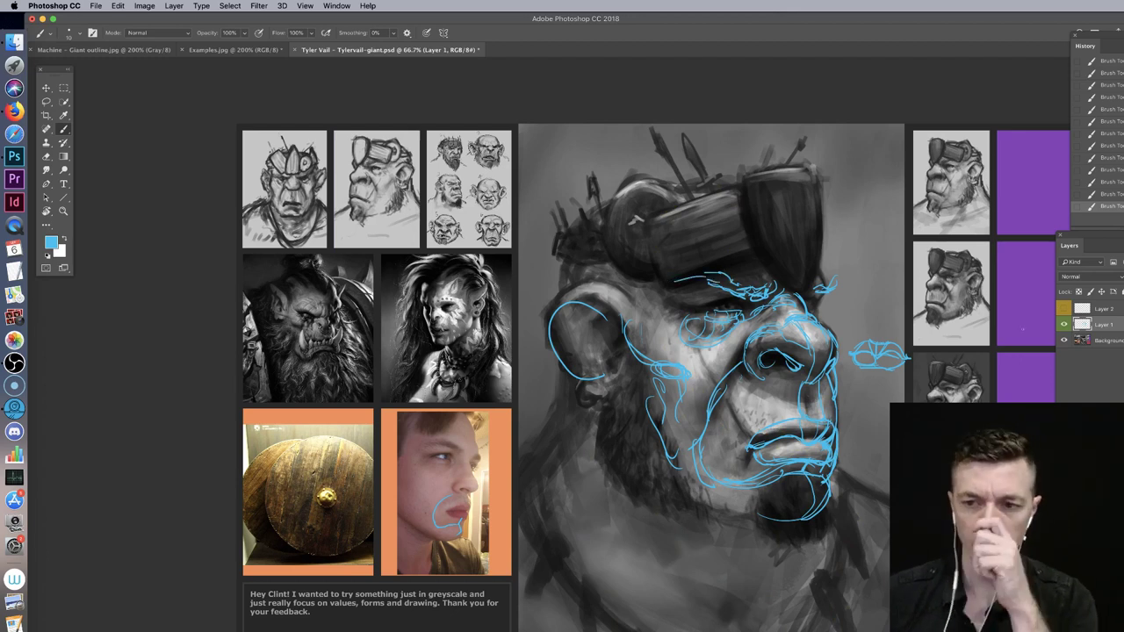
left_click(1064, 325)
left_click(1065, 325)
left_click(1065, 325)
left_click(1065, 325)
Step: Sketch the front throat contour beneath the chin and a long neck-muscle line from the jaw to the neck pit, undoing the inner line
left_click_drag(679, 439, 661, 314)
mouse_move(763, 392)
left_mouse_down()
mouse_move(758, 497)
mouse_move(773, 439)
left_mouse_up()
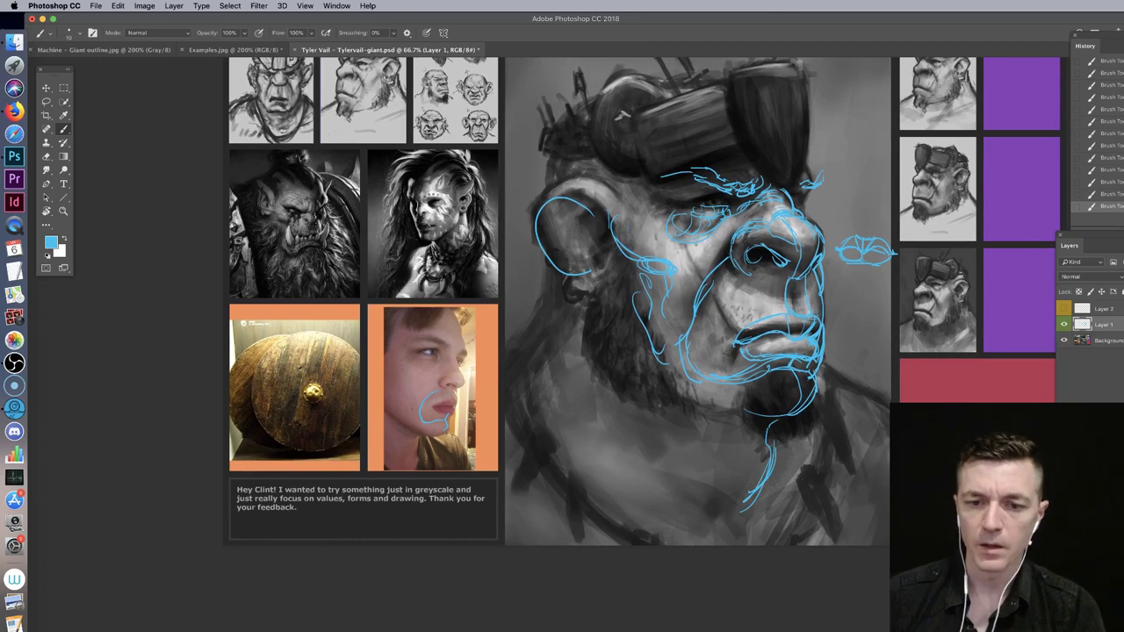
left_click_drag(601, 335, 724, 527)
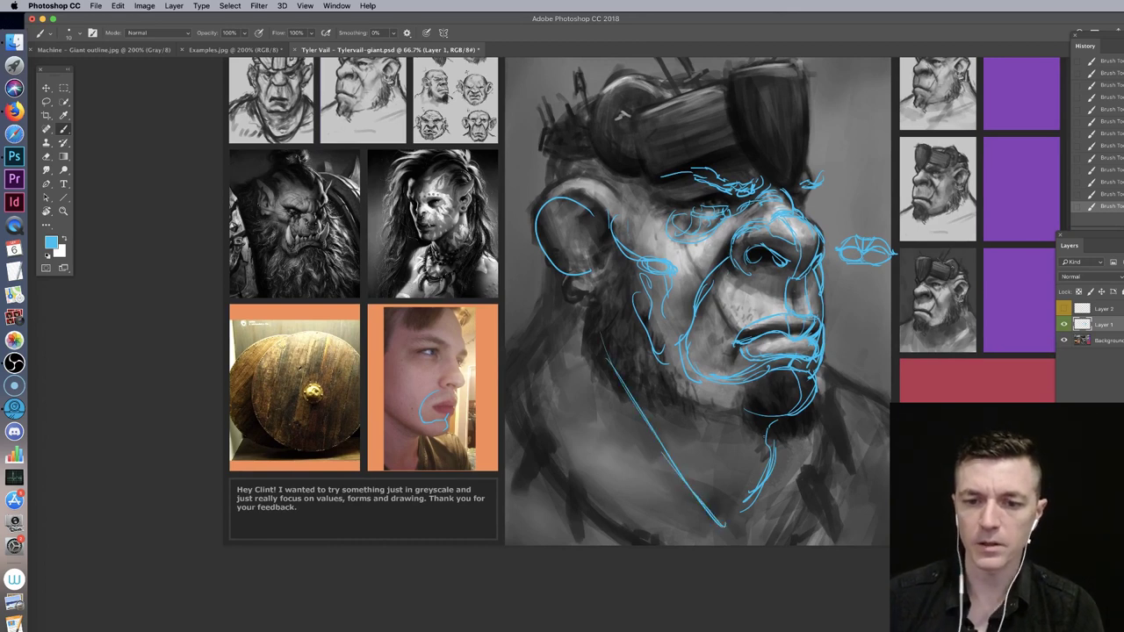
left_click_drag(777, 414, 738, 504)
mouse_move(735, 408)
left_mouse_down()
mouse_move(711, 497)
mouse_move(721, 479)
left_mouse_up()
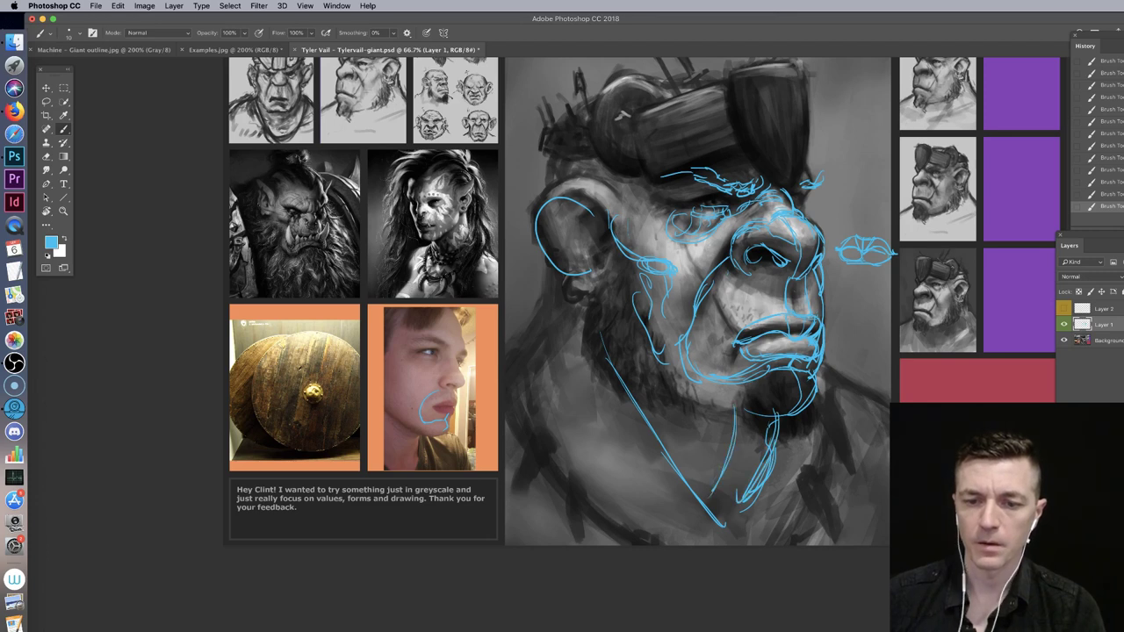
key("super+alt+z")
key("super+alt+z")
key("super+alt+z")
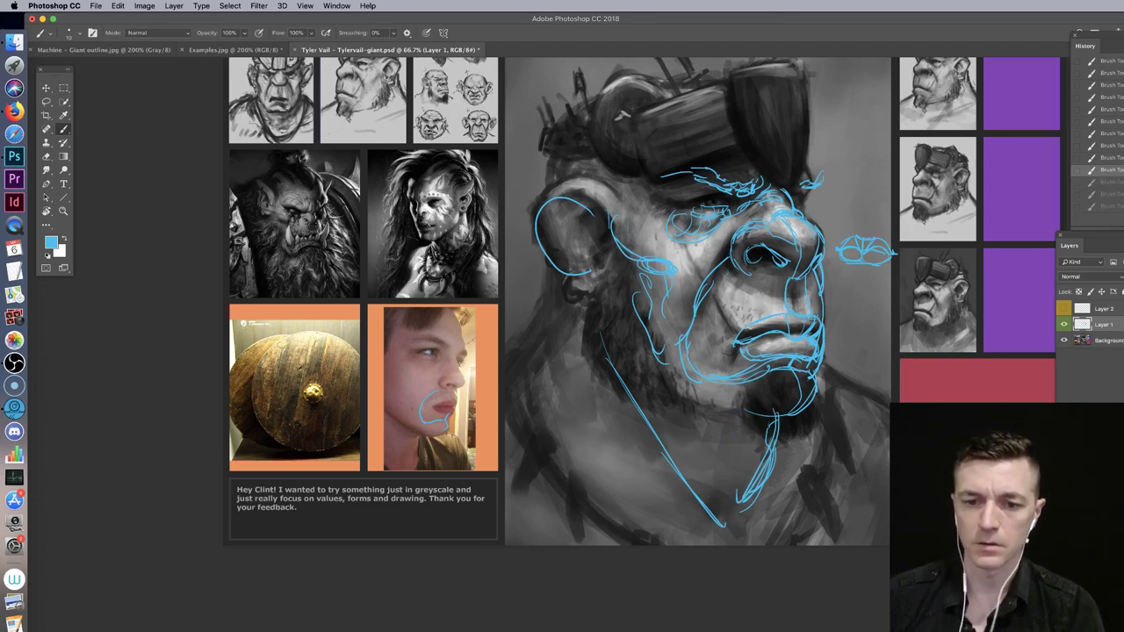
Step: Build up the underside of the chin and the throat planes converging at the pit of the neck
left_click(714, 432)
mouse_move(777, 423)
left_mouse_down()
mouse_move(710, 427)
mouse_move(757, 468)
left_mouse_up()
left_click_drag(782, 394, 747, 503)
left_click_drag(683, 394, 729, 500)
left_click_drag(799, 406, 773, 480)
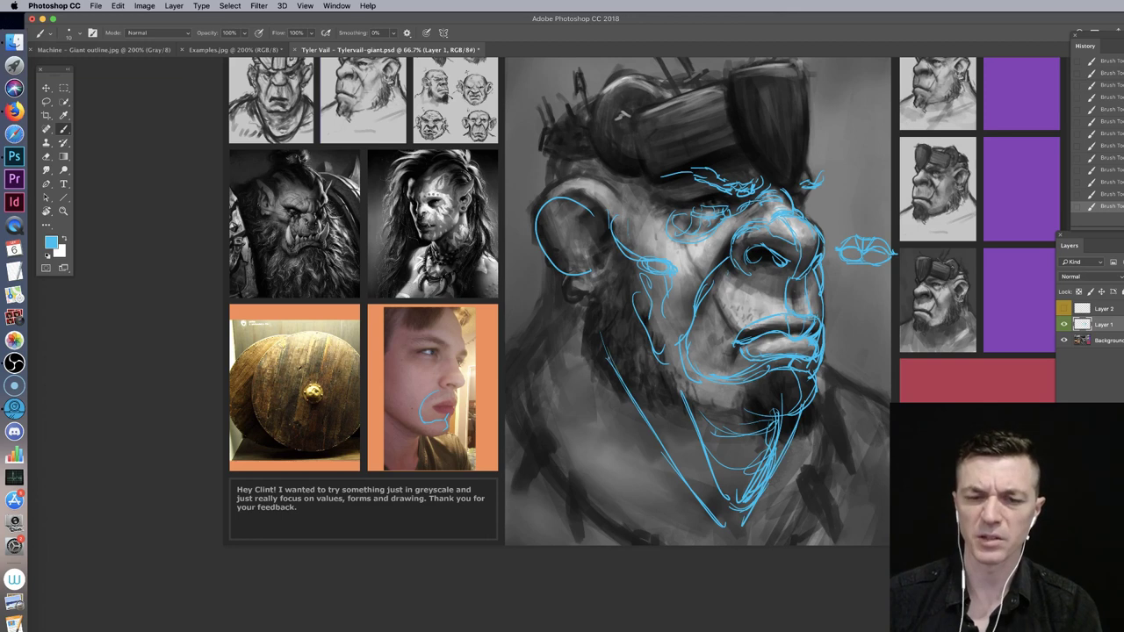
left_click_drag(615, 369, 693, 492)
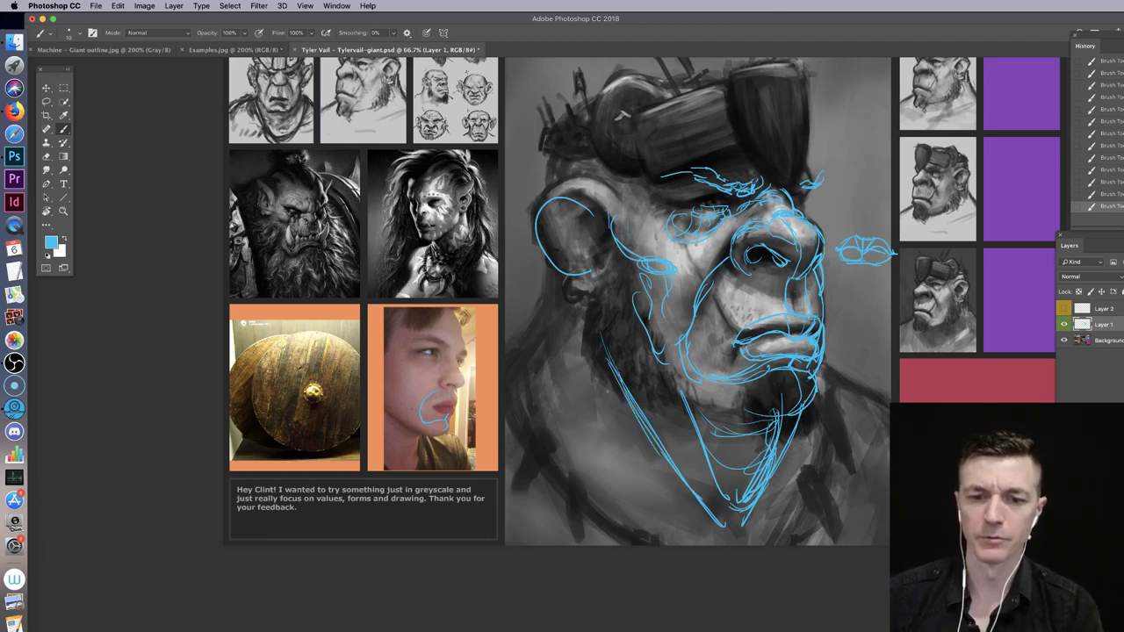
left_click_drag(559, 301, 504, 350)
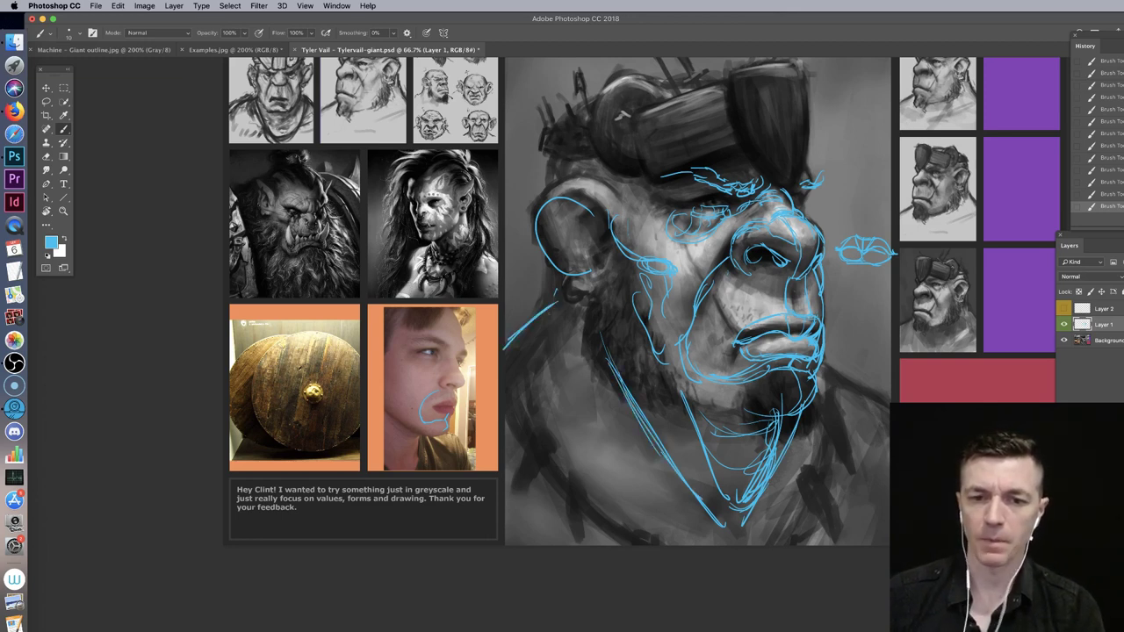
left_click_drag(568, 270, 575, 418)
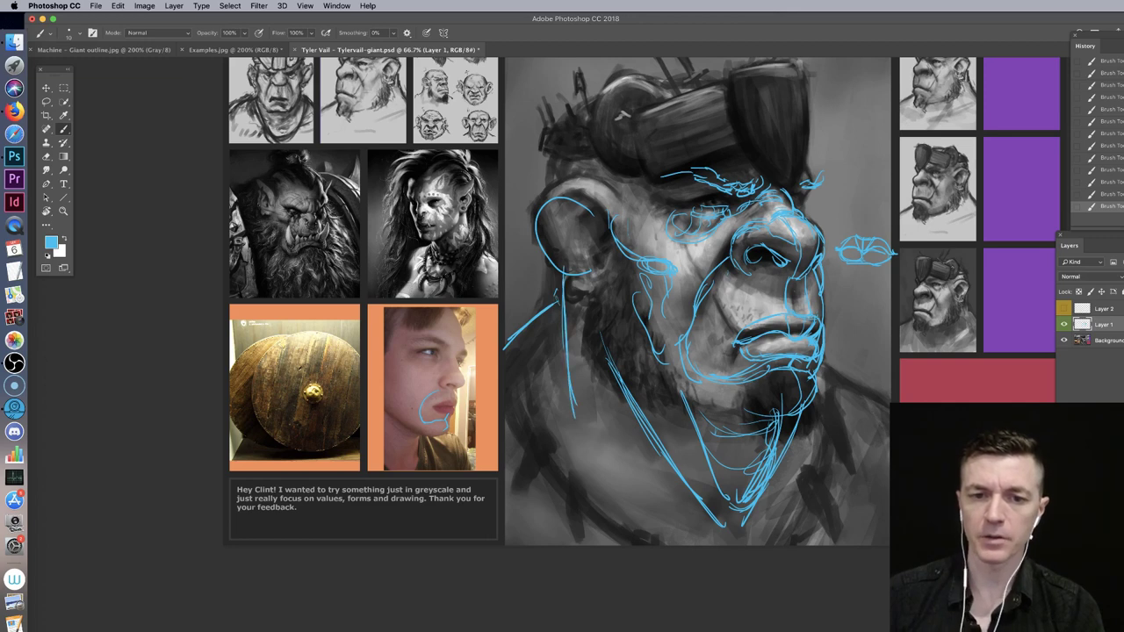
key("super+alt+z")
key("super+alt+z")
key("super+alt+z")
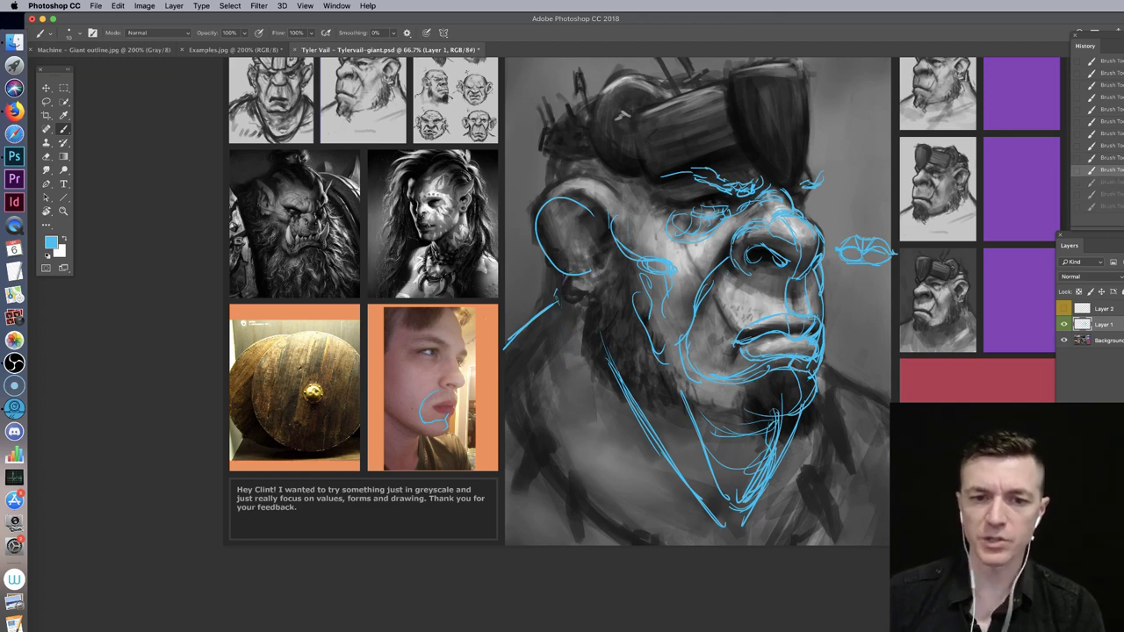
left_click_drag(560, 257, 515, 325)
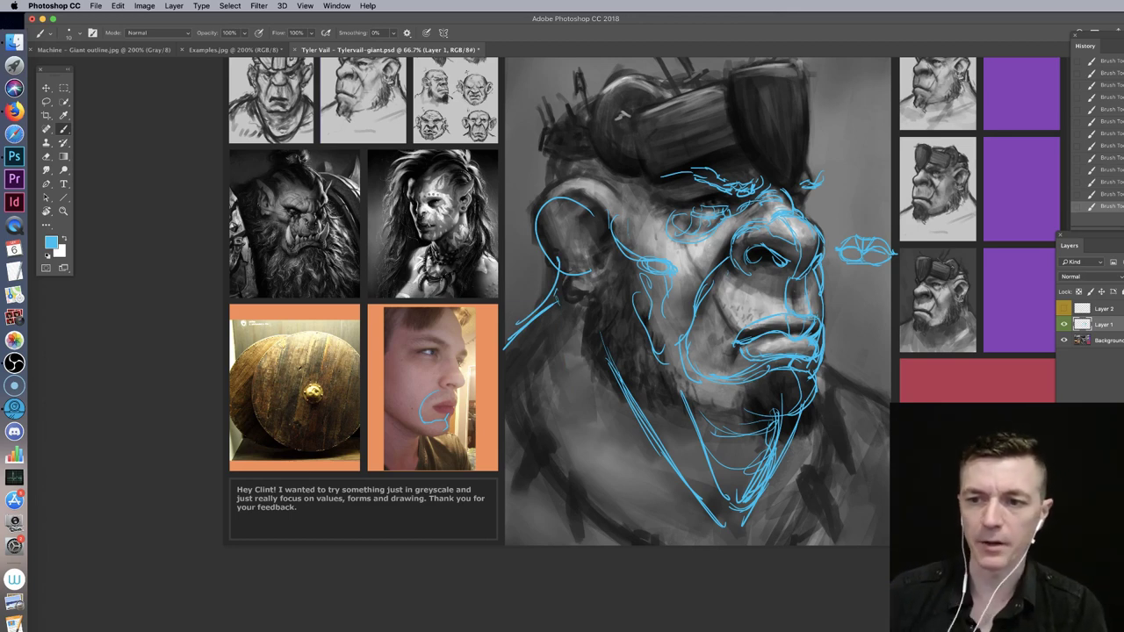
left_click(1112, 133)
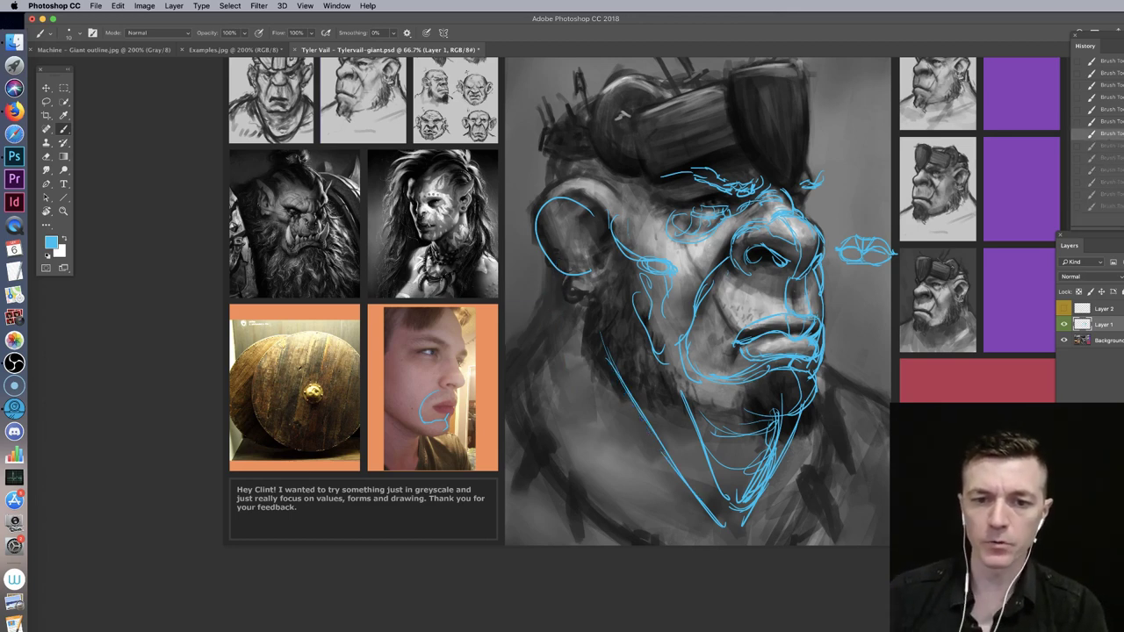
left_click(1111, 206)
Step: Draw the back-of-neck line beneath the ear and an outer curve sweeping down to the pit of the neck
left_click_drag(567, 276, 557, 379)
left_click_drag(564, 298, 555, 416)
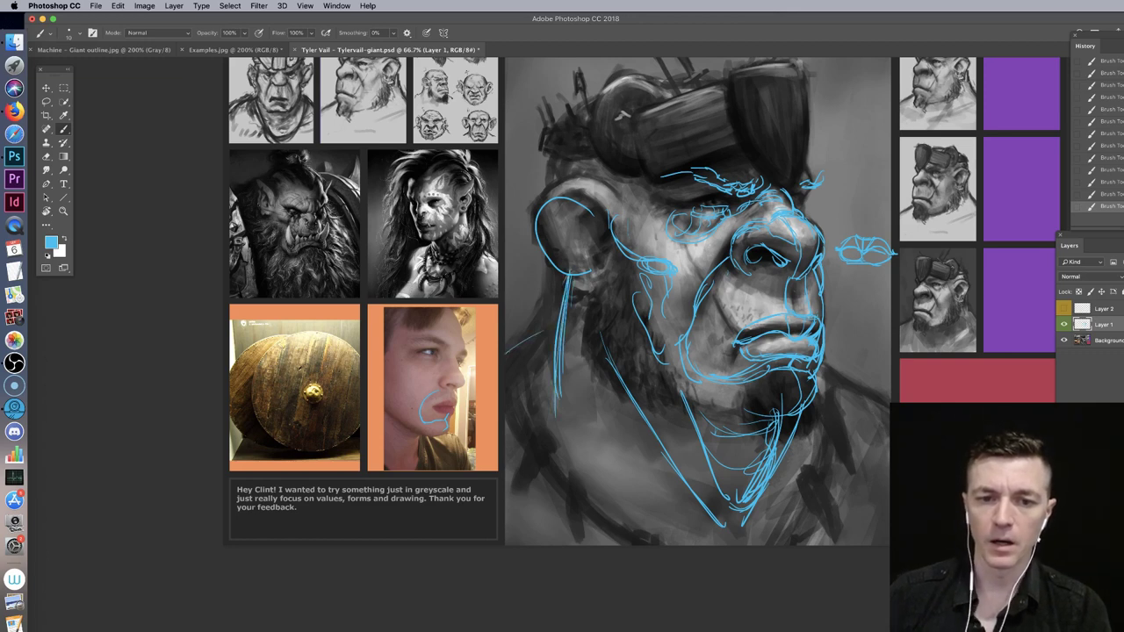
mouse_move(560, 362)
left_mouse_down()
mouse_move(629, 478)
mouse_move(678, 512)
mouse_move(582, 421)
left_mouse_up()
key("super+z")
mouse_move(562, 344)
left_mouse_down()
mouse_move(606, 463)
mouse_move(739, 533)
left_mouse_up()
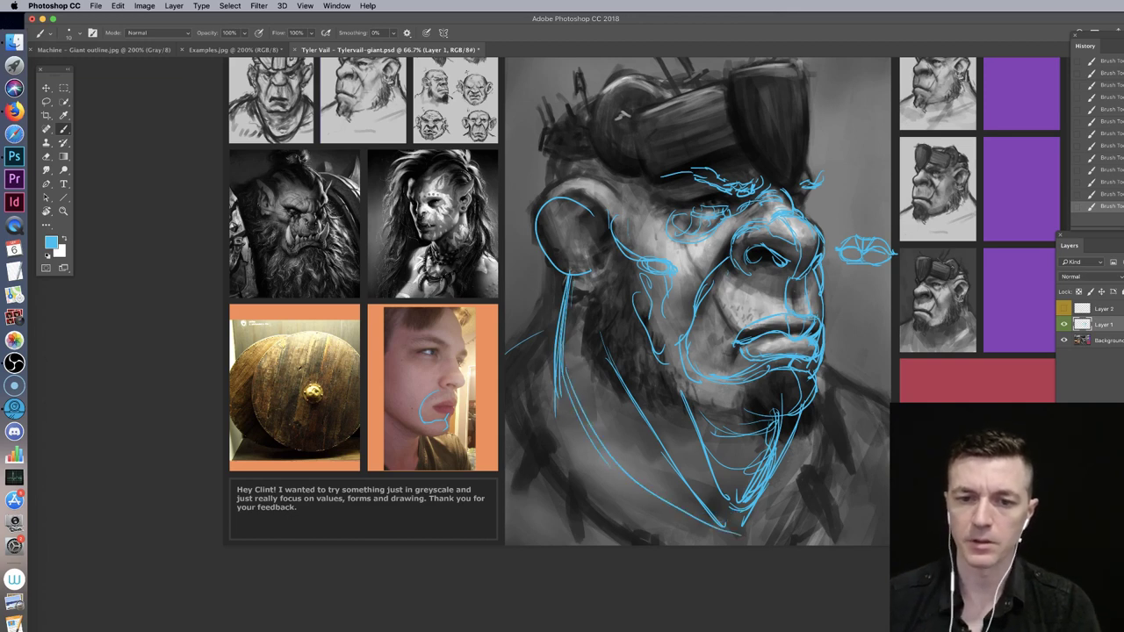
Step: Mark the shoulder slopes on both sides of the neck and sketch the collarbone lines across the giant's chest
left_click_drag(571, 305, 499, 351)
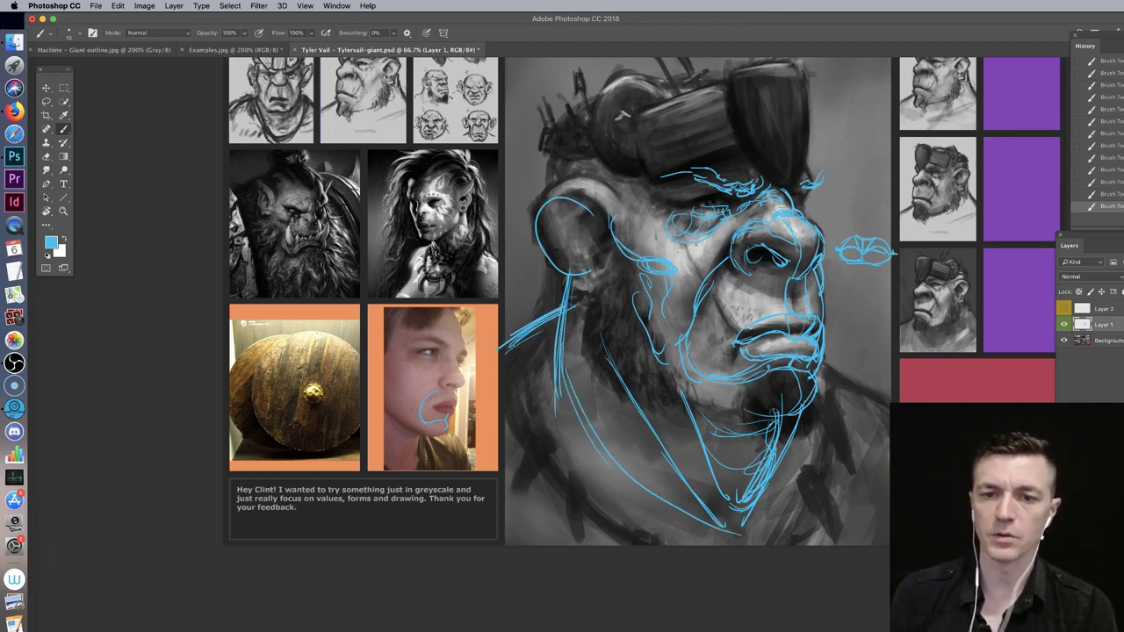
mouse_move(827, 323)
left_mouse_down()
mouse_move(856, 377)
mouse_move(889, 400)
left_mouse_up()
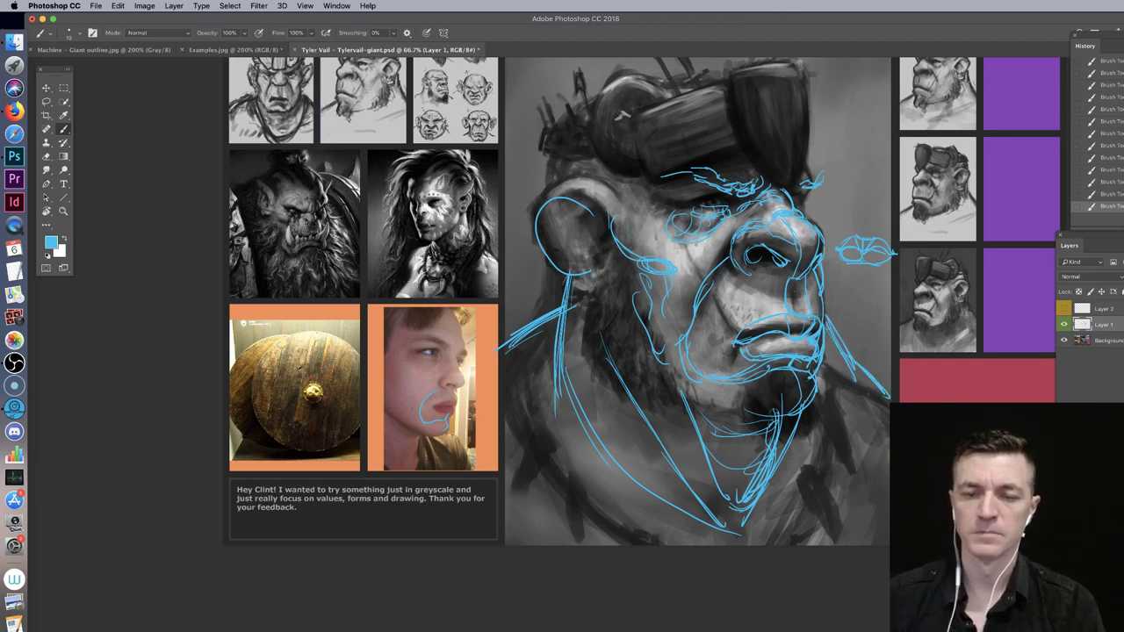
mouse_move(680, 315)
left_mouse_down()
mouse_move(657, 291)
mouse_move(673, 323)
left_mouse_up()
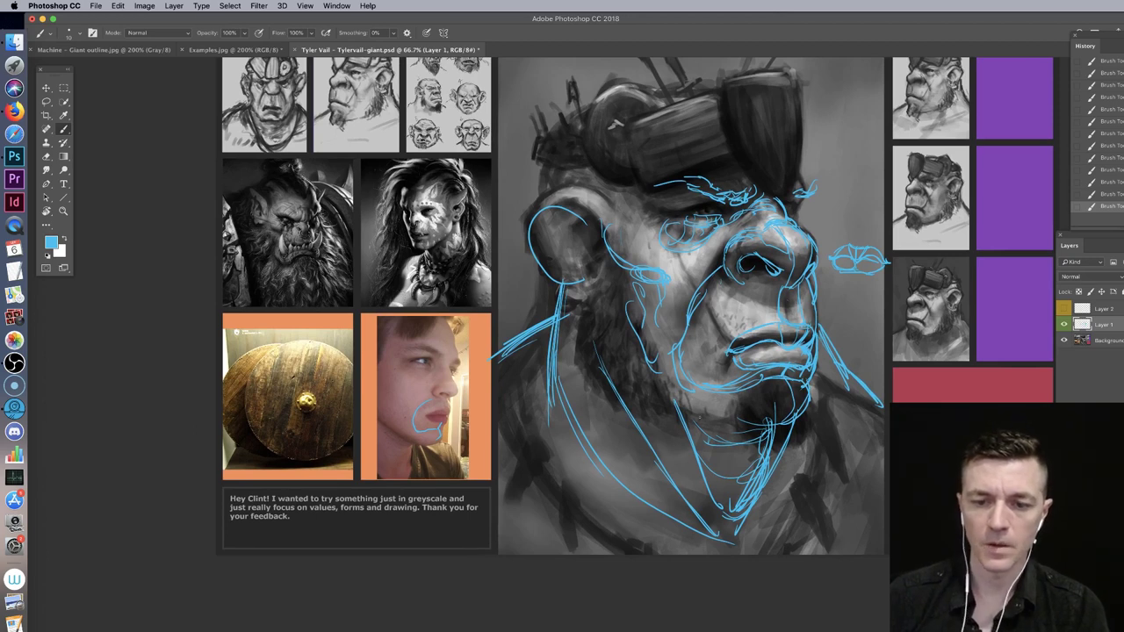
mouse_move(714, 545)
left_mouse_down()
mouse_move(772, 548)
mouse_move(887, 489)
left_mouse_up()
left_click_drag(809, 529, 867, 493)
mouse_move(515, 490)
left_mouse_down()
mouse_move(564, 499)
mouse_move(662, 554)
mouse_move(697, 576)
mouse_move(709, 605)
left_mouse_up()
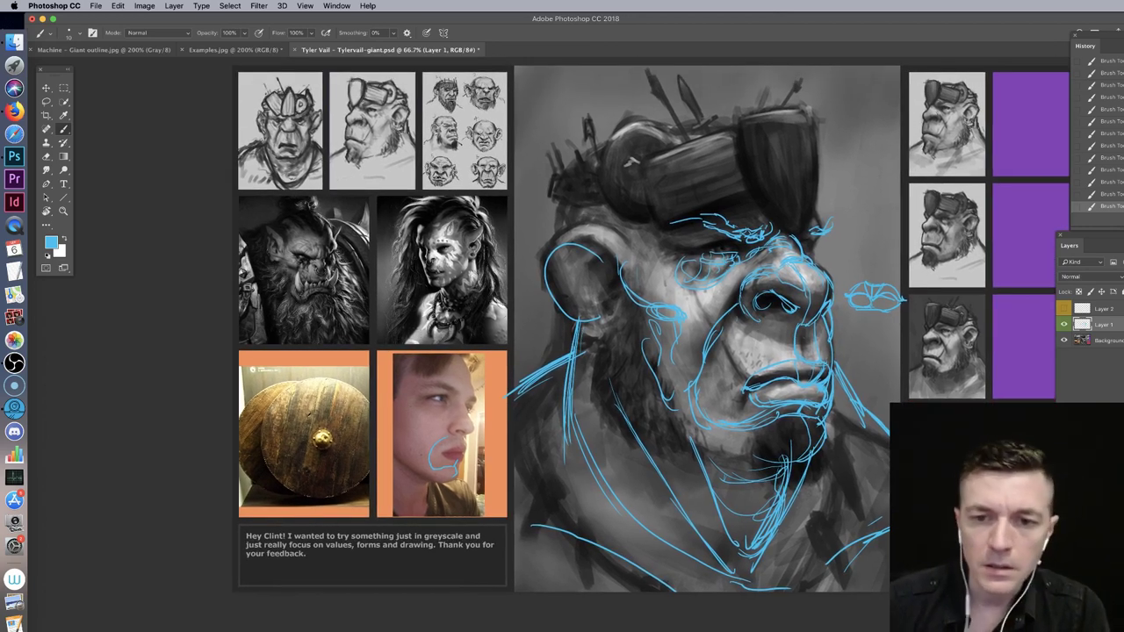
Step: Hide the blue notes, check the yellow notes and hide them too, and create a new layer directly above the Background
left_click(1064, 325)
left_click(1064, 310)
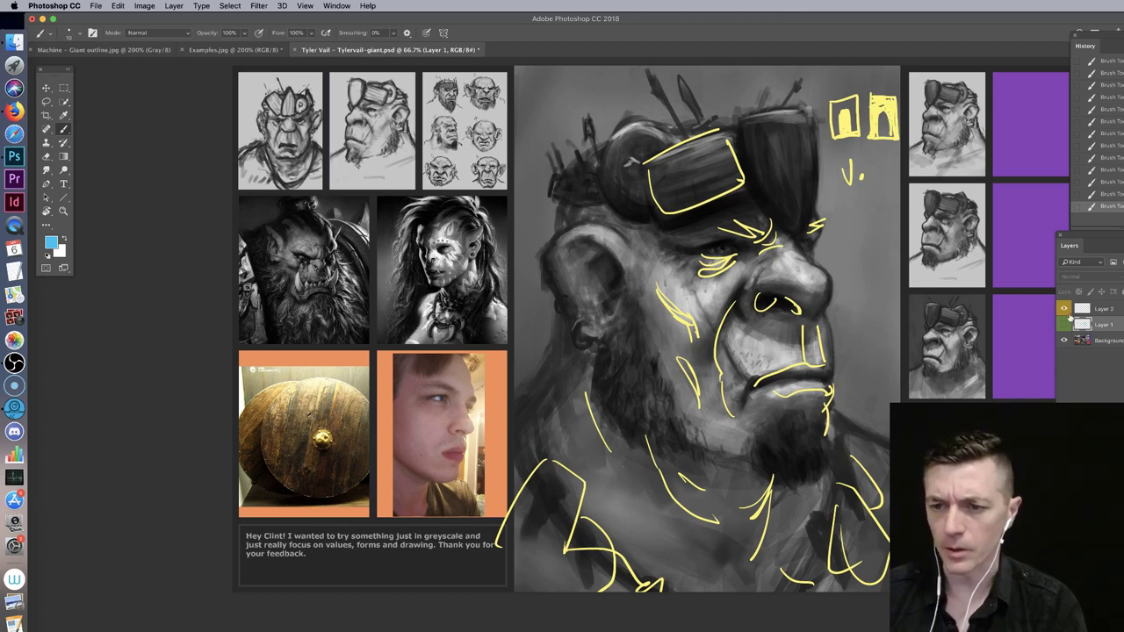
left_click(1066, 312)
left_click(1109, 344)
key("alt+shift+super+n")
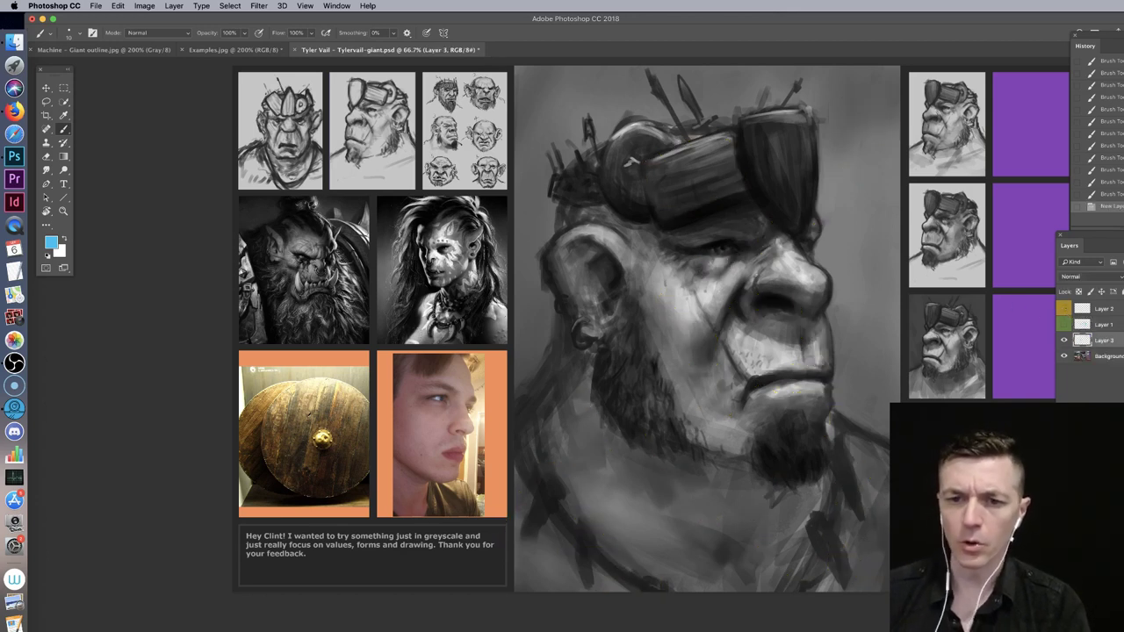
Step: Pick a brush, sample a dark tone beside the giant's eye and test dark strokes above the ear, undoing the last one
right_click(812, 308)
left_click(846, 288)
left_click(741, 250, "alt")
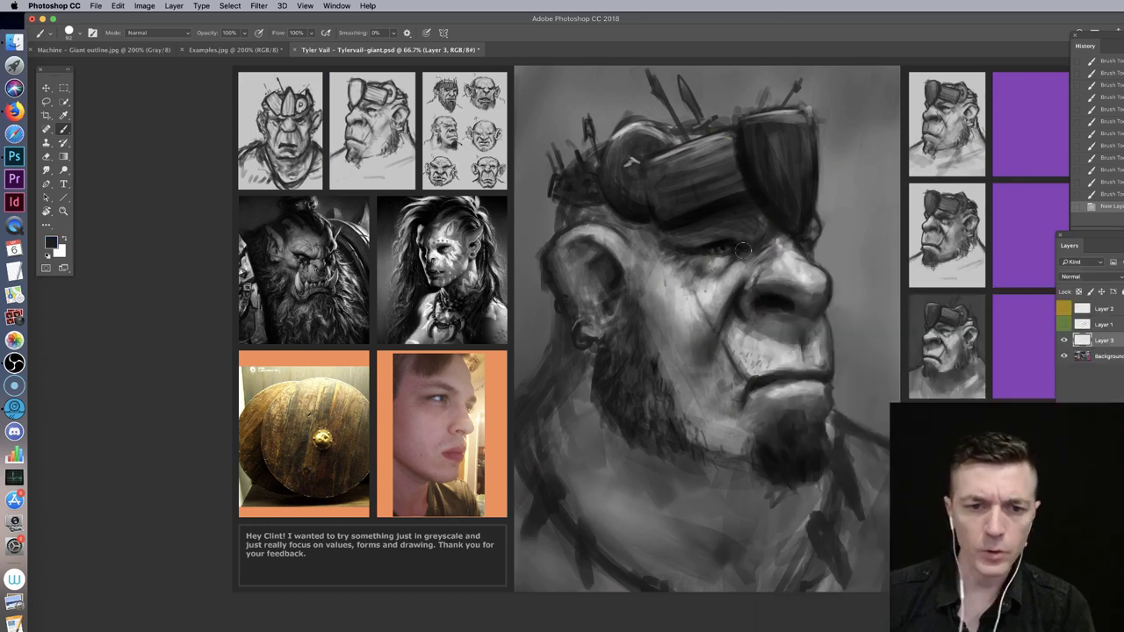
right_click(734, 244)
left_click(812, 263)
left_click(675, 232)
left_click_drag(623, 233, 613, 249)
mouse_move(603, 223)
left_mouse_down()
mouse_move(590, 293)
mouse_move(608, 246)
left_mouse_up()
key("super+z")
Step: Darken the giant's ear, face, beard and neck with broad, translucent brush strokes
right_click(696, 292)
left_click(761, 420)
left_click(799, 313)
left_click(656, 242)
left_click_drag(606, 228, 589, 314)
mouse_move(657, 212)
left_mouse_down()
mouse_move(687, 238)
mouse_move(694, 351)
mouse_move(780, 235)
mouse_move(754, 354)
mouse_move(759, 421)
mouse_move(804, 280)
mouse_move(803, 352)
mouse_move(665, 420)
mouse_move(604, 341)
mouse_move(577, 460)
mouse_move(628, 535)
mouse_move(698, 543)
mouse_move(803, 434)
left_mouse_up()
Step: Paint the background on both sides of the giant's head light grey, using a tone sampled from the sketch thumbnail
left_click(940, 198, "alt")
left_click(917, 205, "alt")
mouse_move(845, 251)
left_mouse_down()
mouse_move(866, 218)
mouse_move(841, 221)
mouse_move(845, 202)
mouse_move(873, 237)
mouse_move(854, 323)
mouse_move(860, 400)
mouse_move(894, 290)
left_mouse_up()
mouse_move(637, 81)
left_mouse_down()
mouse_move(553, 97)
mouse_move(531, 224)
mouse_move(535, 347)
left_mouse_up()
Step: Reset the colours to default, set the brush size to 63 px and deepen the shadows behind the ear and along the face's front edge
right_click(797, 225)
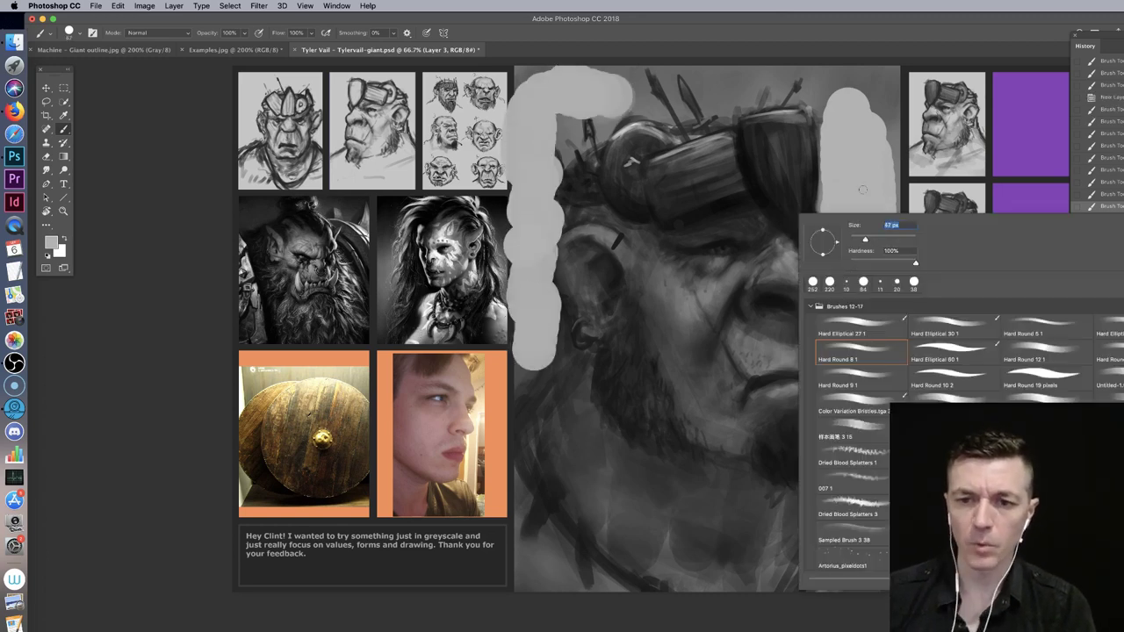
key("Return")
key("d")
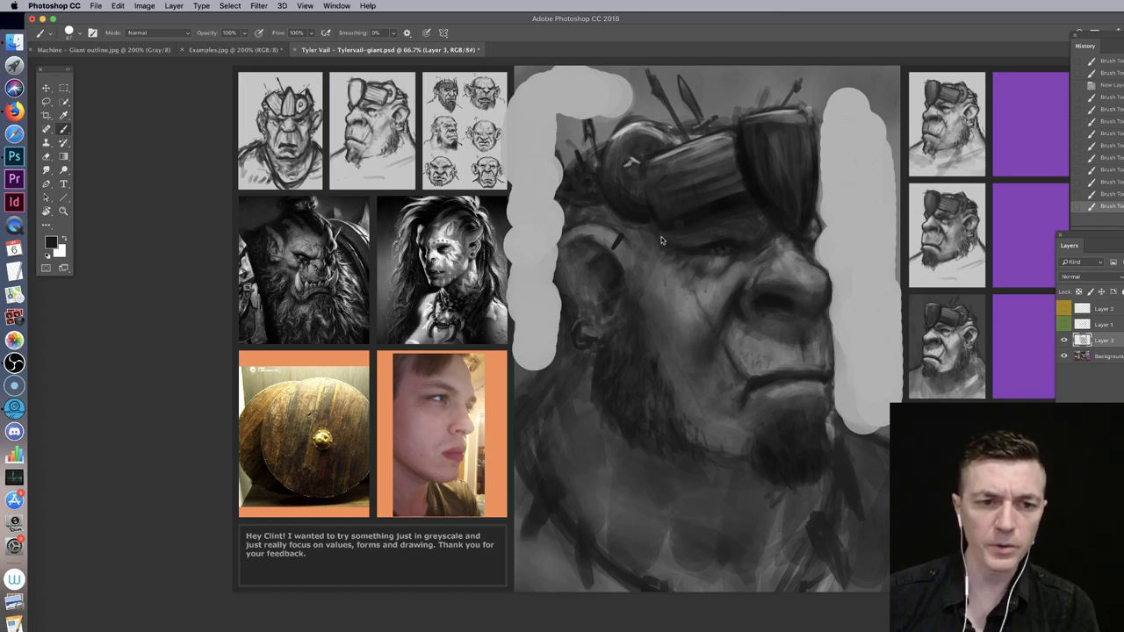
right_click(660, 243)
left_click_drag(731, 264, 736, 264)
key("Return")
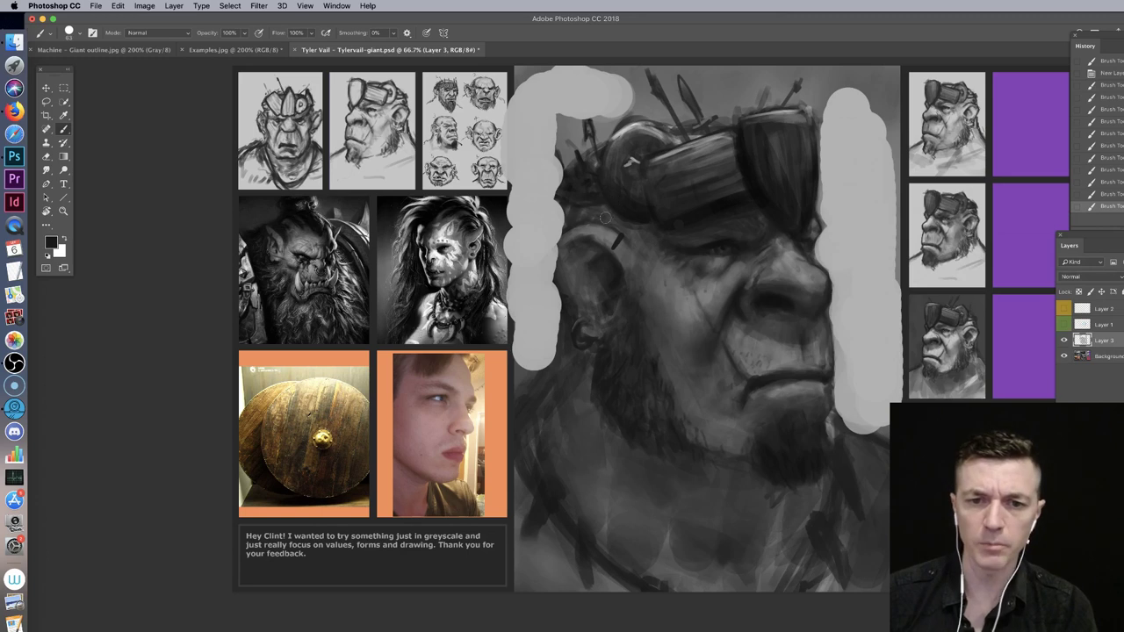
mouse_move(594, 230)
left_mouse_down()
mouse_move(572, 235)
mouse_move(563, 262)
left_mouse_up()
left_click_drag(809, 222, 818, 258)
mouse_move(820, 322)
left_mouse_down()
mouse_move(831, 411)
mouse_move(810, 374)
mouse_move(815, 363)
mouse_move(835, 418)
mouse_move(867, 436)
mouse_move(832, 471)
left_mouse_up()
Step: Paint rim light around the goggle strap, back of the head and ear with a smaller brush, sampling a near-white from the warrior woman reference
right_click(712, 214)
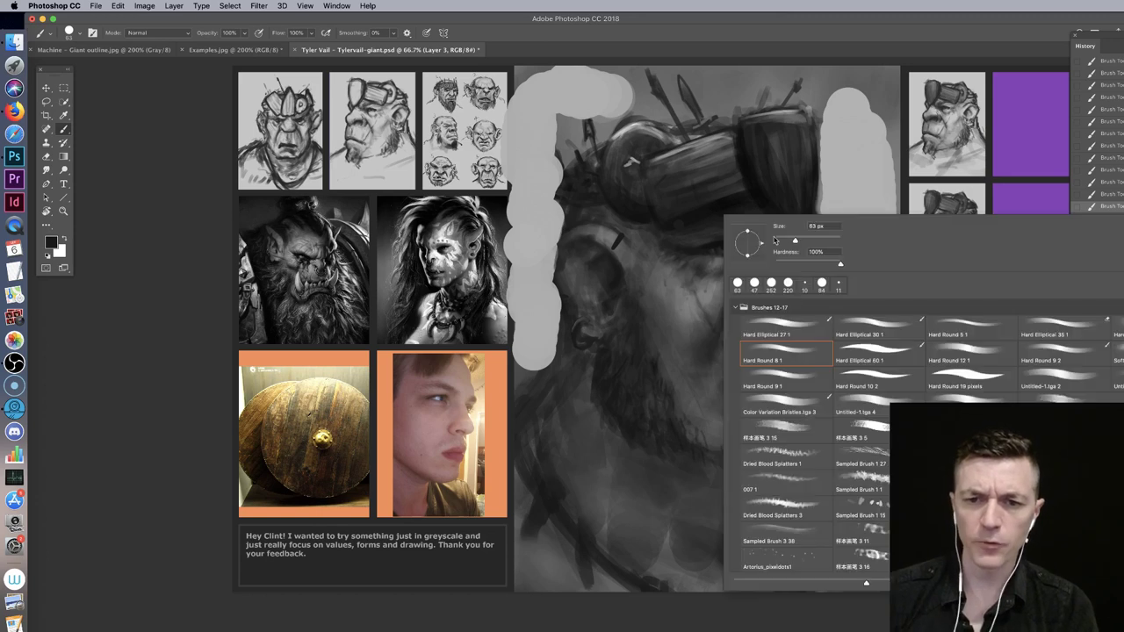
key("Escape")
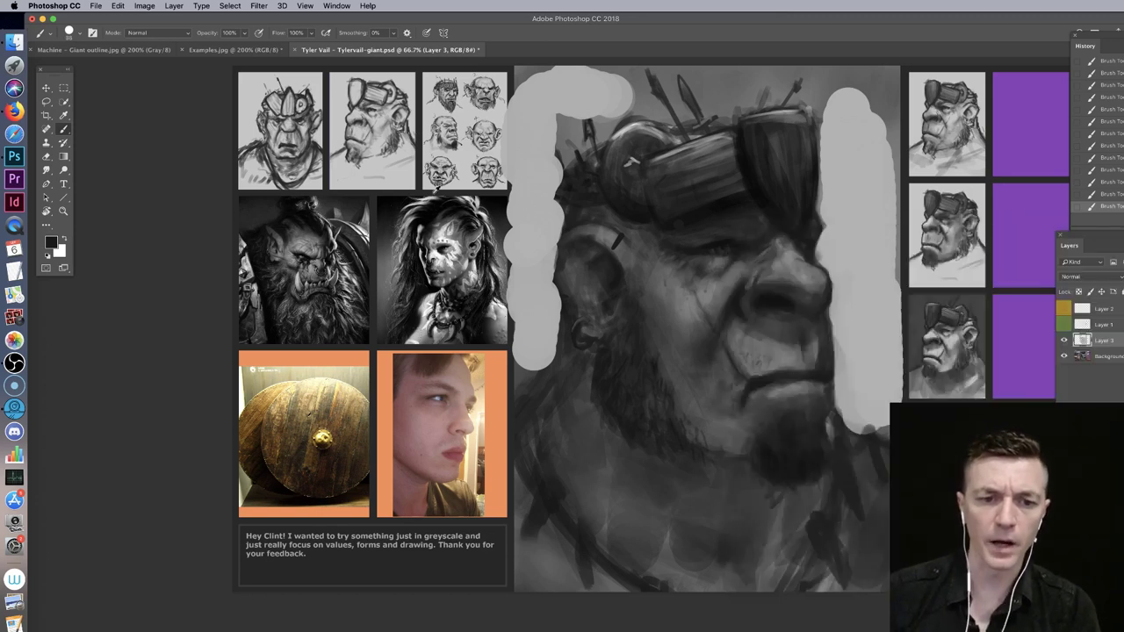
left_click(439, 236, "alt")
left_click(441, 236, "alt")
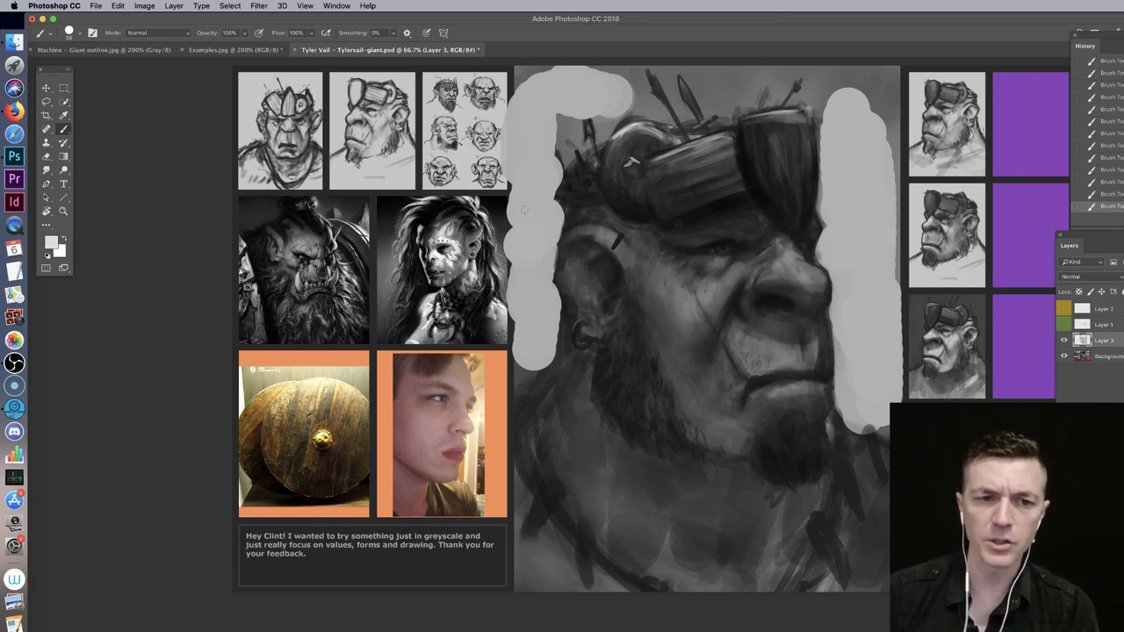
mouse_move(568, 202)
left_mouse_down()
mouse_move(559, 285)
mouse_move(581, 315)
mouse_move(573, 330)
mouse_move(602, 344)
left_mouse_up()
left_click_drag(562, 241, 580, 335)
mouse_move(571, 220)
left_mouse_down()
mouse_move(589, 211)
mouse_move(567, 195)
mouse_move(601, 163)
mouse_move(596, 209)
left_mouse_up()
mouse_move(544, 121)
left_mouse_down()
mouse_move(586, 164)
mouse_move(568, 209)
left_mouse_up()
Step: Extend the near-white rim light down the back of the giant's neck and along the top of the shoulder
mouse_move(571, 321)
left_mouse_down()
mouse_move(566, 397)
mouse_move(604, 490)
left_mouse_up()
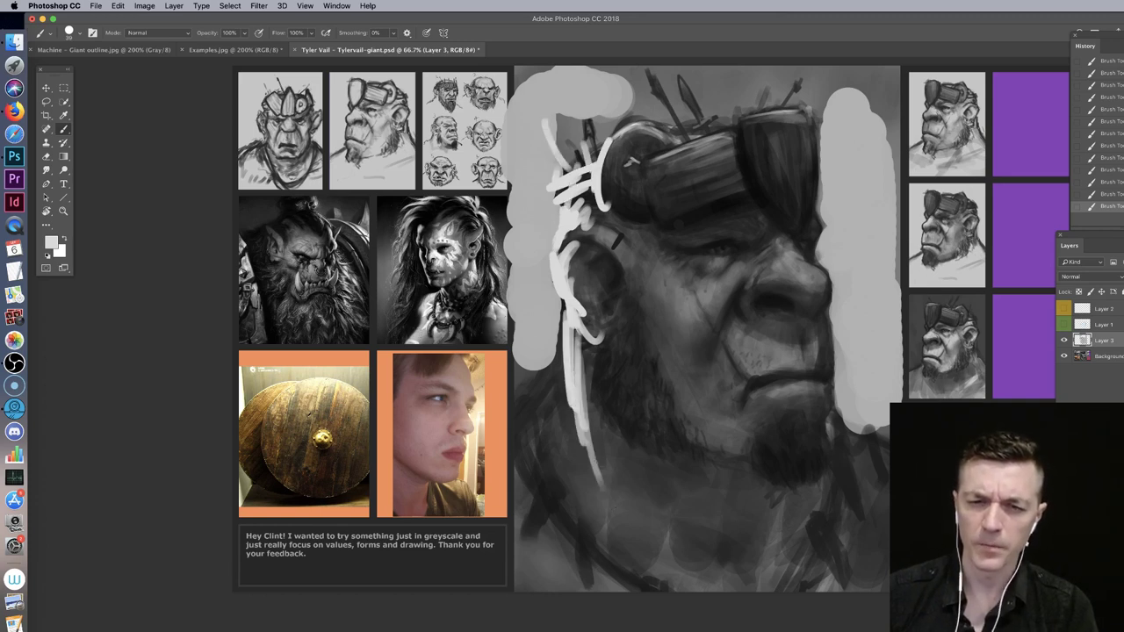
left_click_drag(566, 374, 578, 479)
left_click_drag(562, 339, 508, 407)
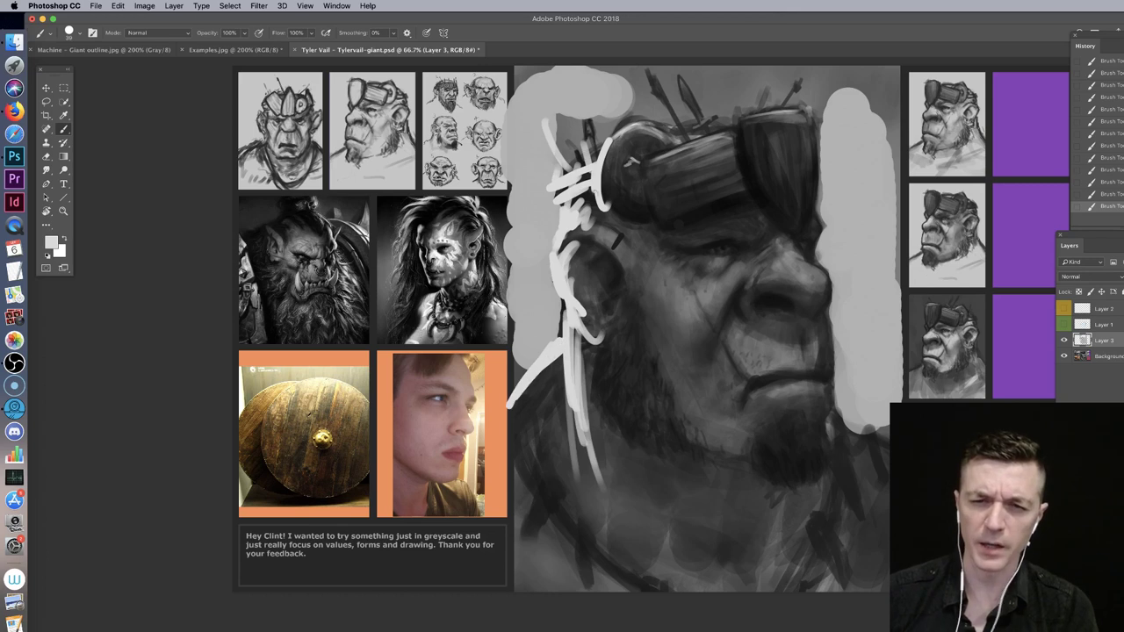
Step: Set the brush to 67 px and paint the background behind the giant's head and neck in a sampled mid grey
right_click(641, 119)
left_click_drag(698, 146, 706, 146)
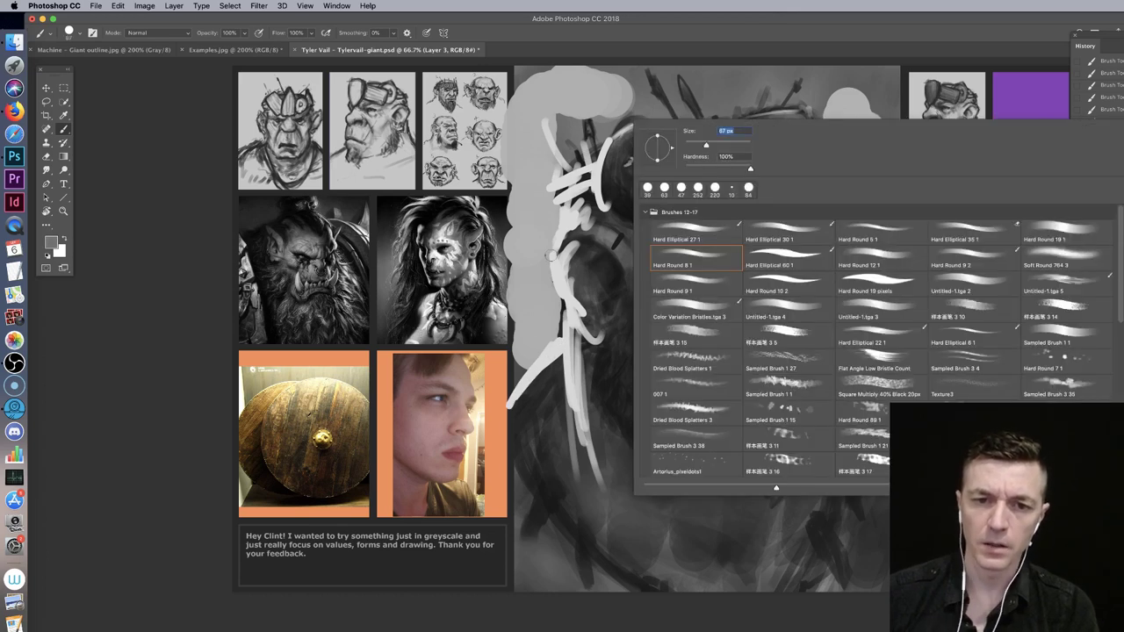
mouse_move(548, 253)
left_mouse_down()
mouse_move(541, 216)
mouse_move(532, 261)
mouse_move(533, 185)
mouse_move(530, 211)
left_mouse_up()
left_click(537, 226, "alt")
mouse_move(539, 130)
left_mouse_down()
mouse_move(526, 259)
mouse_move(531, 359)
left_mouse_up()
left_click_drag(545, 264, 551, 332)
mouse_move(538, 230)
left_mouse_down()
mouse_move(546, 330)
mouse_move(520, 362)
mouse_move(516, 309)
left_mouse_up()
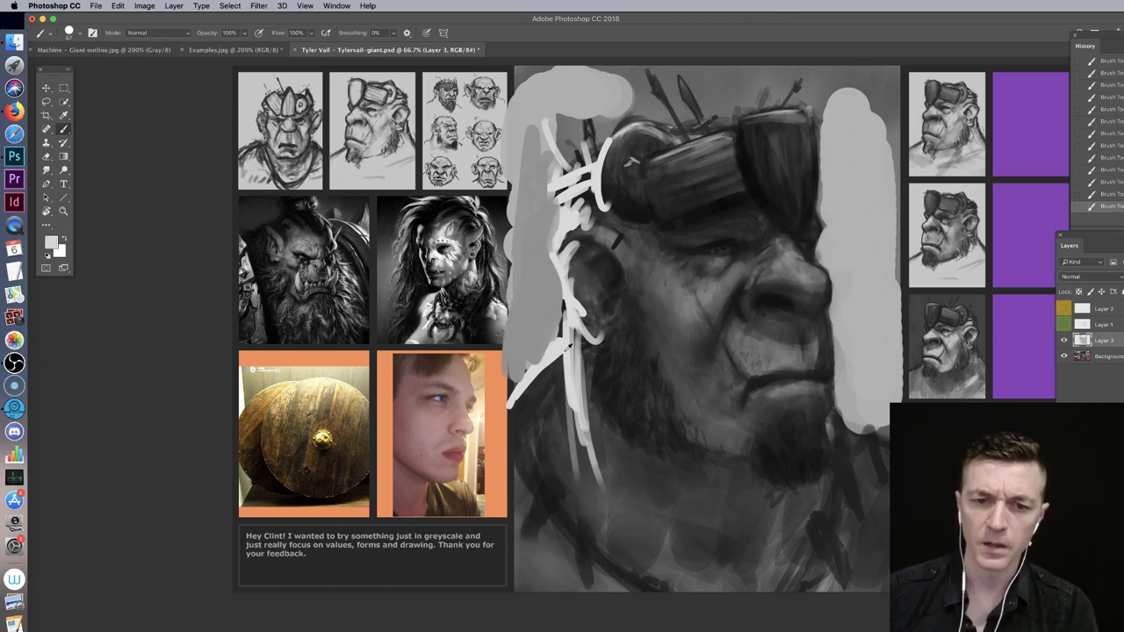
Step: Scribble near-white rim light down the outer edge of the beard below the ear with a smaller brush
right_click(584, 336)
left_click(646, 364)
left_click(569, 354)
mouse_move(595, 334)
left_mouse_down()
mouse_move(606, 365)
mouse_move(594, 374)
mouse_move(620, 424)
mouse_move(598, 418)
left_mouse_up()
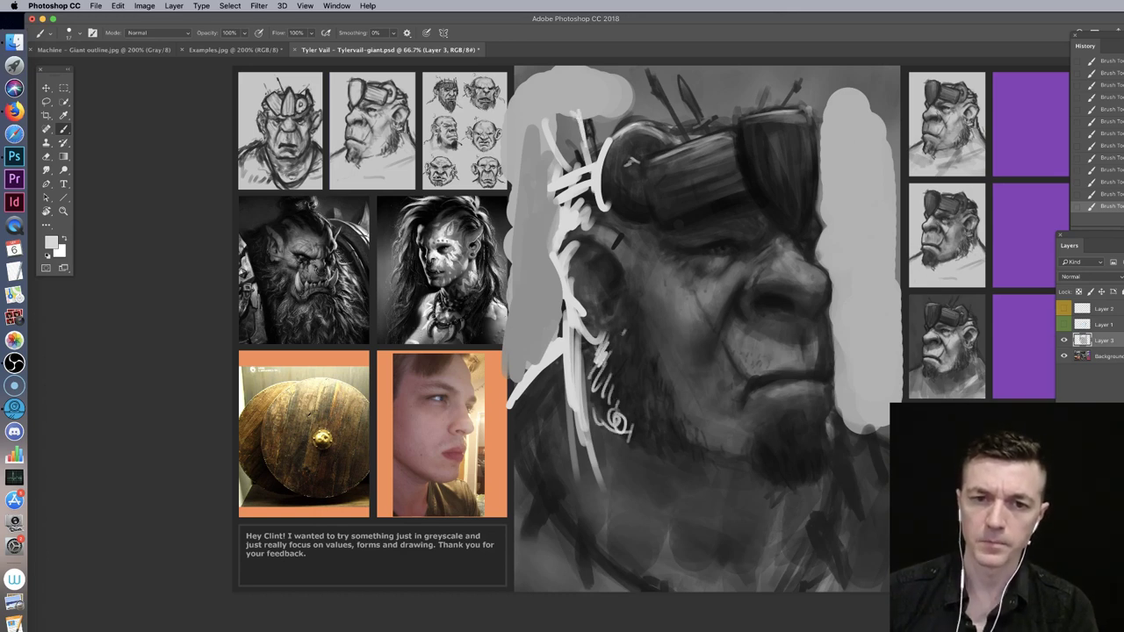
Step: Enlarge the brush and paint over the light background above the back of the head with a sampled mid grey
right_click(580, 151)
left_click(568, 157, "alt")
mouse_move(561, 107)
left_mouse_down()
mouse_move(572, 150)
mouse_move(604, 107)
mouse_move(550, 78)
mouse_move(622, 70)
left_mouse_up()
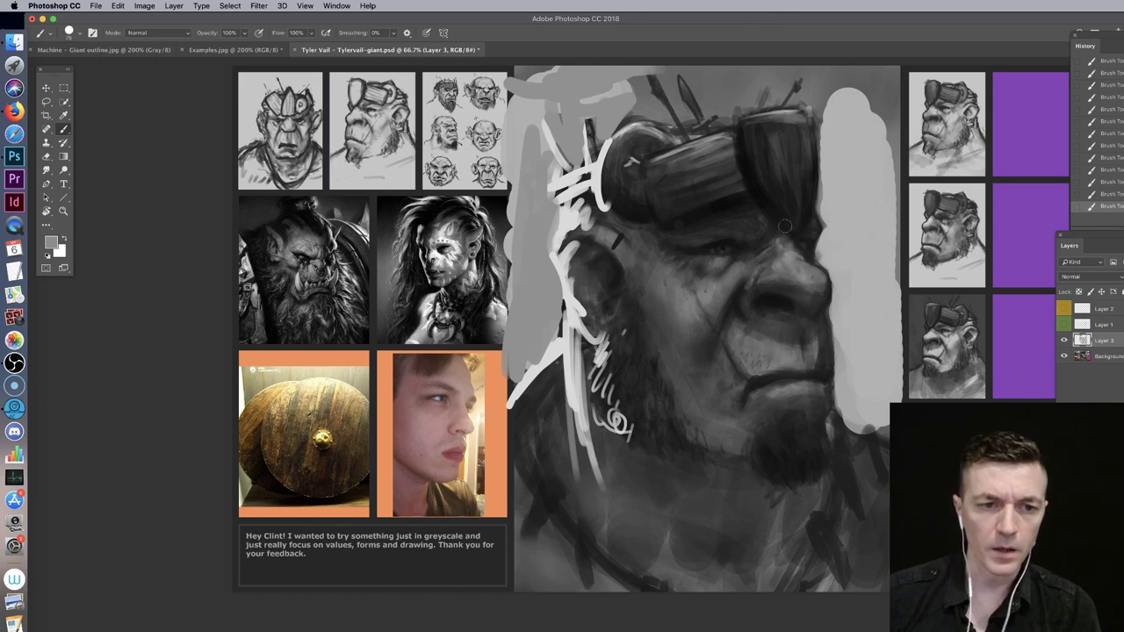
Step: Add a new layer and darken the area under the eye with a 60 px brush, using tones sampled from the face
right_click(784, 225)
left_click_drag(848, 252, 851, 252)
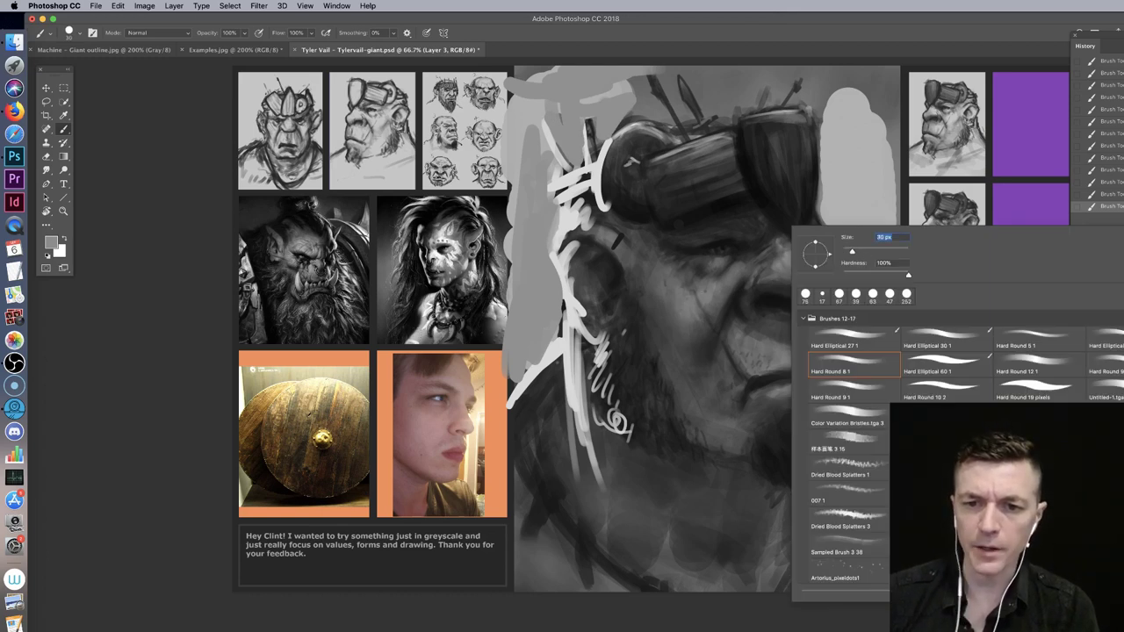
key("Return")
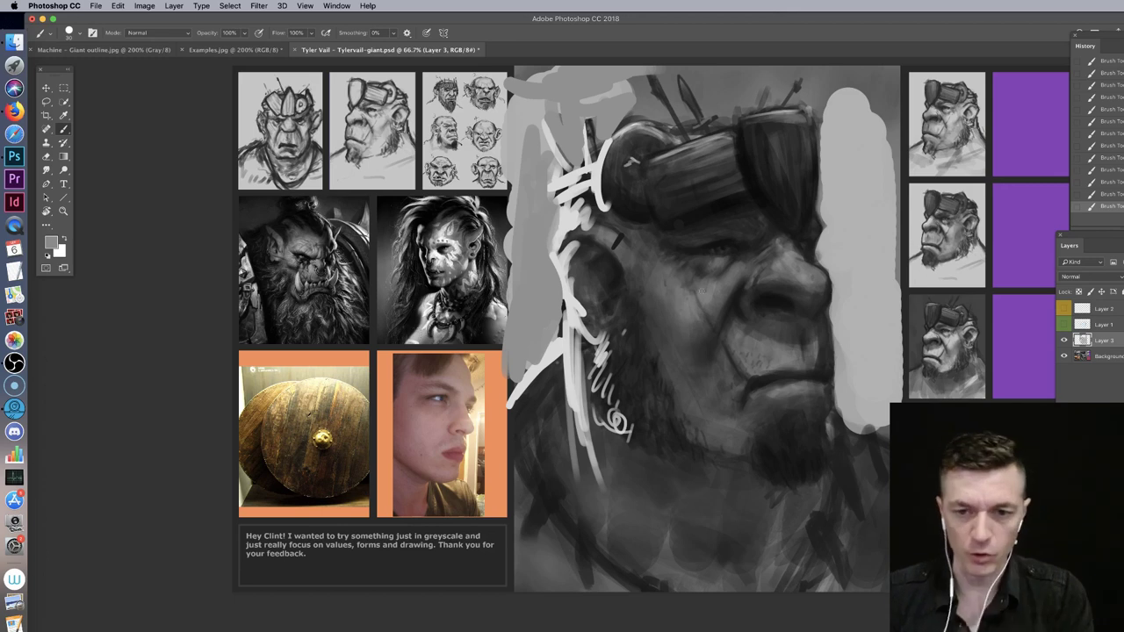
key("super+plus")
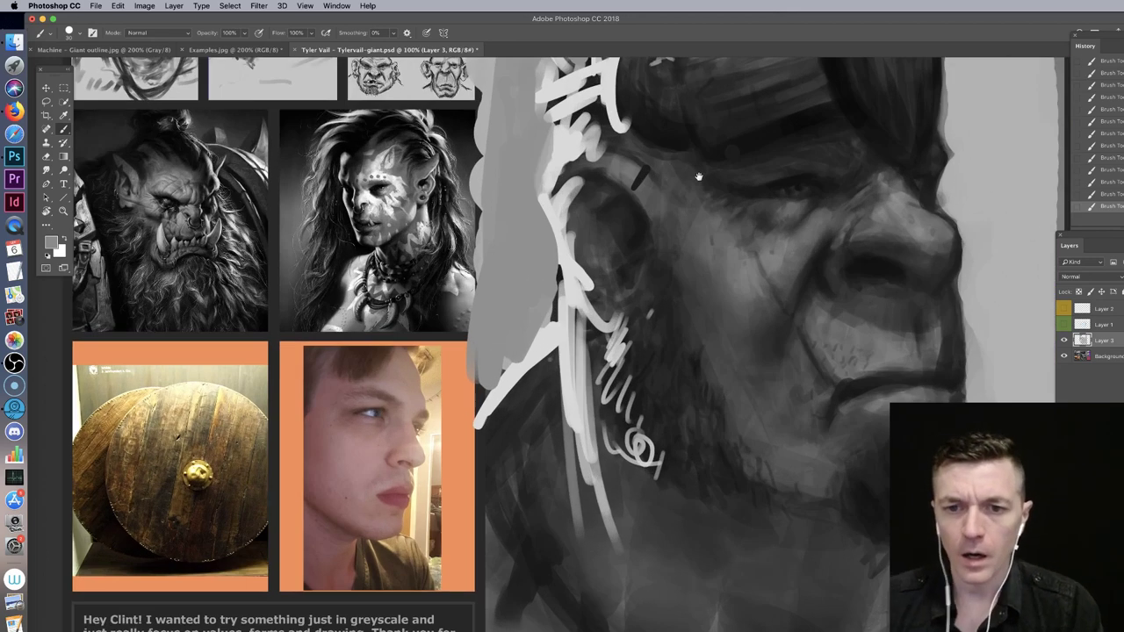
left_click_drag(698, 175, 639, 339)
left_click(735, 310, "alt")
right_click(768, 300)
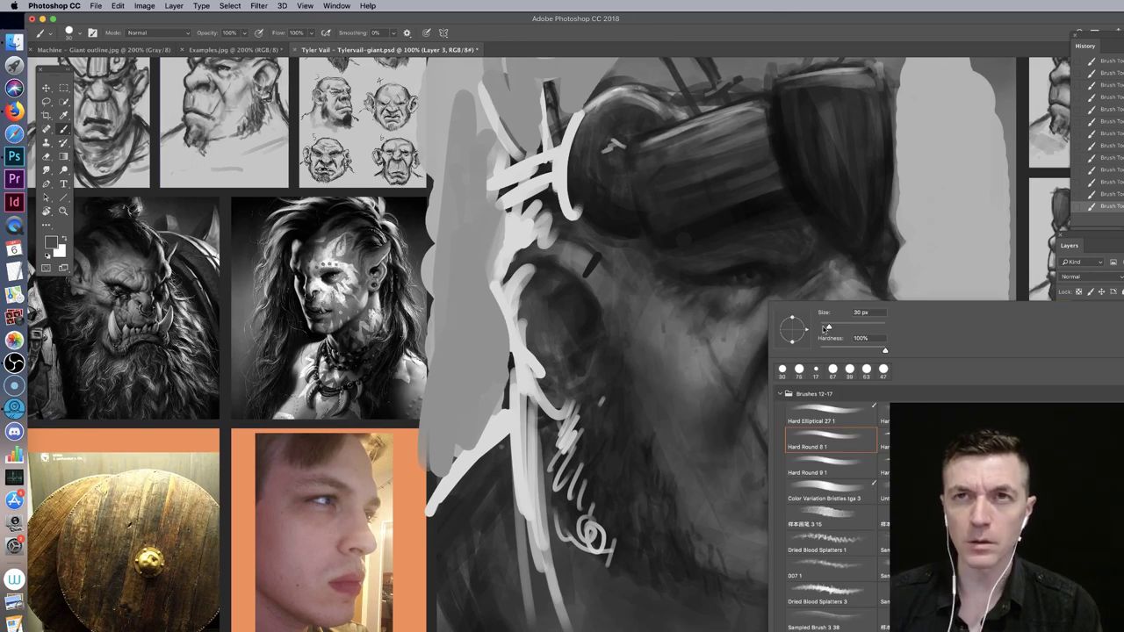
left_click(839, 327)
key("Return")
key("super+shift+alt+n")
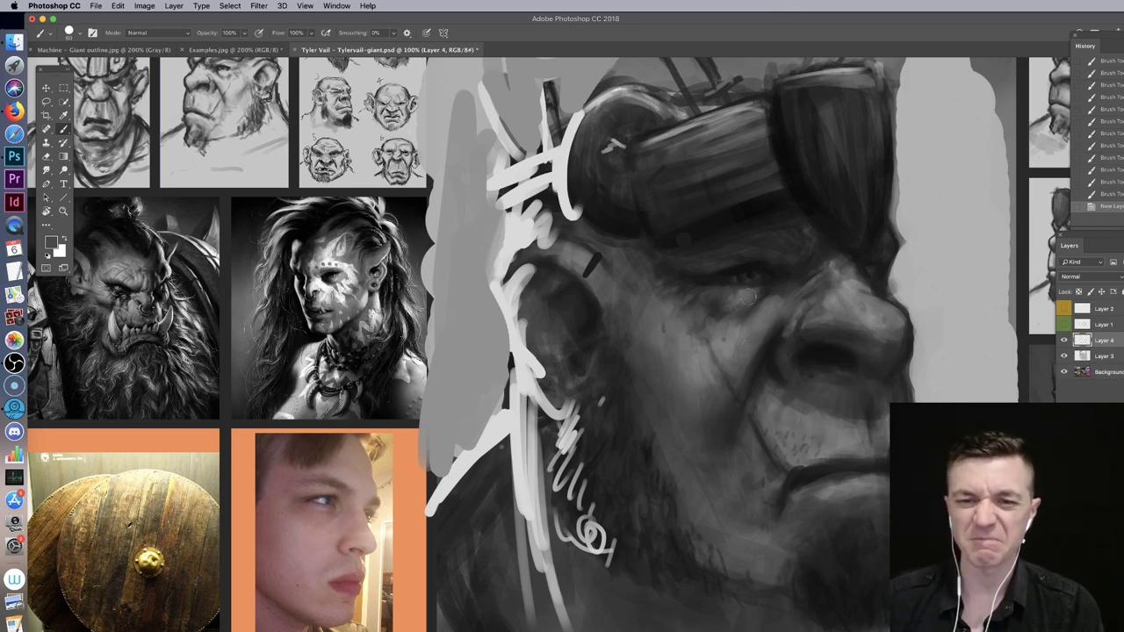
key("super+z")
left_click(772, 290, "alt")
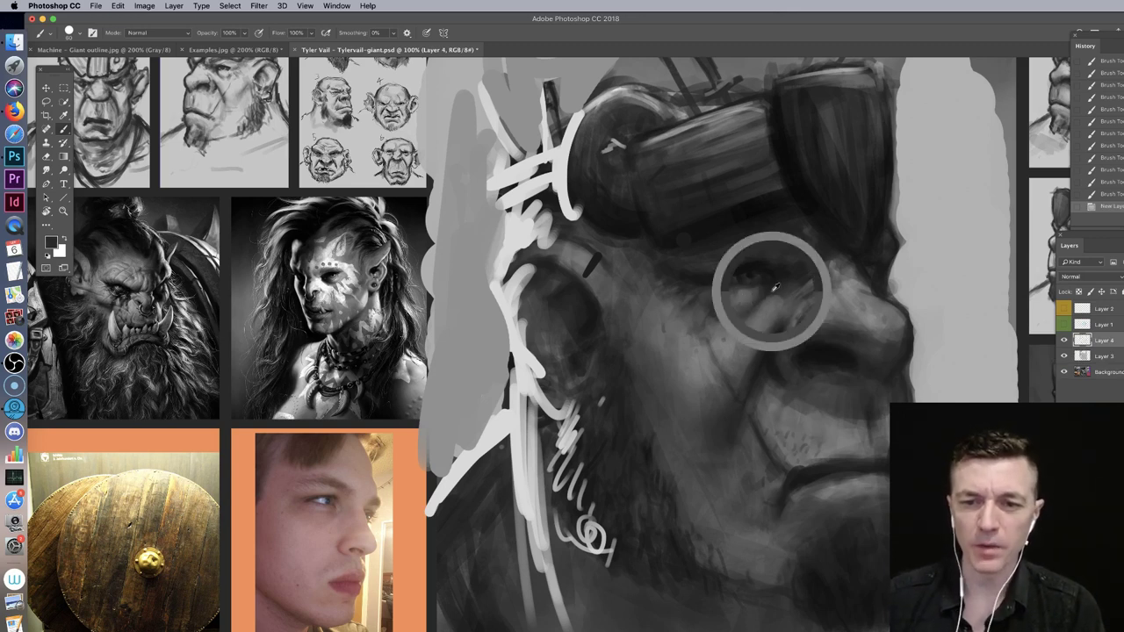
mouse_move(728, 307)
left_mouse_down()
mouse_move(760, 294)
mouse_move(716, 306)
mouse_move(758, 321)
mouse_move(743, 329)
left_mouse_up()
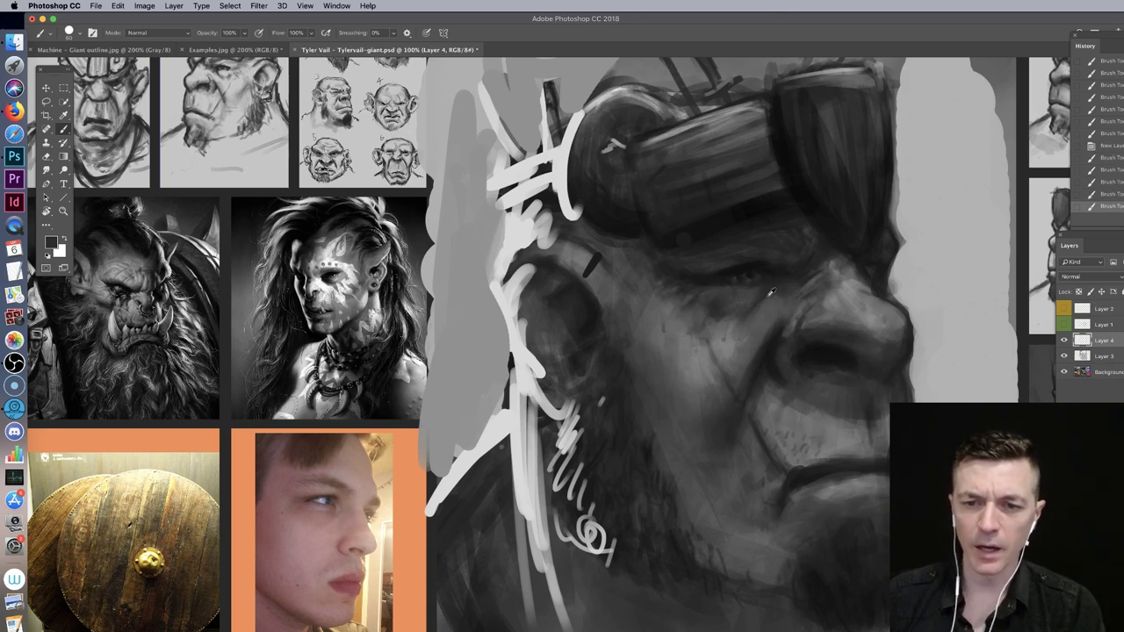
Step: Enlarge the brush to 108 px and paint broad strokes over the cheek below the eye to even out its values
right_click(699, 315)
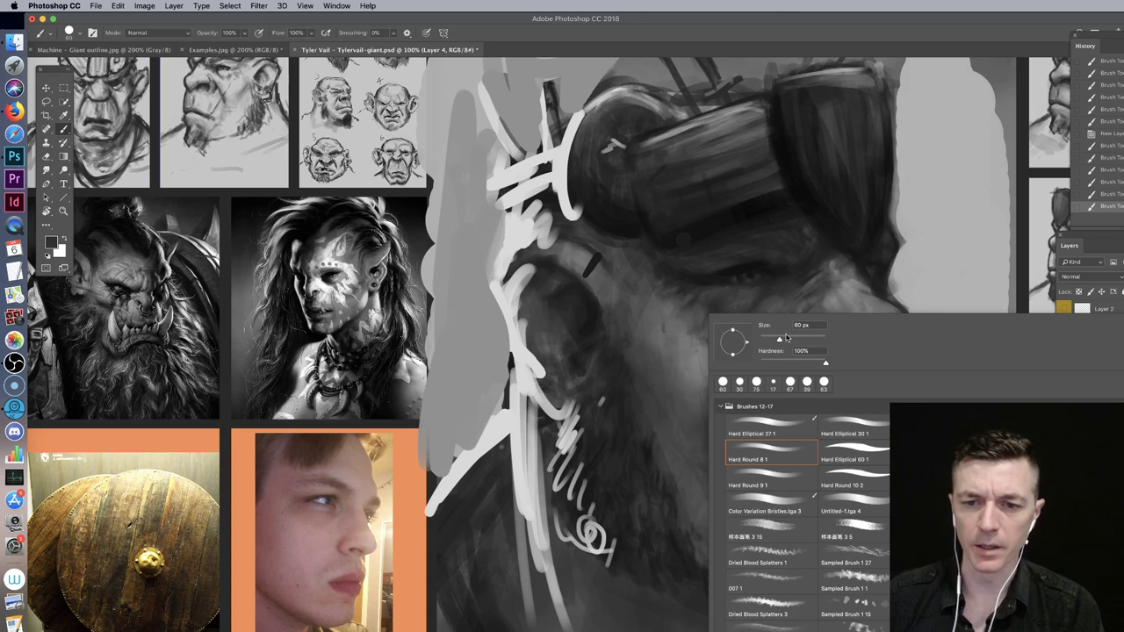
left_click(678, 322)
mouse_move(673, 321)
left_mouse_down()
mouse_move(698, 353)
mouse_move(754, 339)
left_mouse_up()
left_click_drag(710, 389, 736, 373)
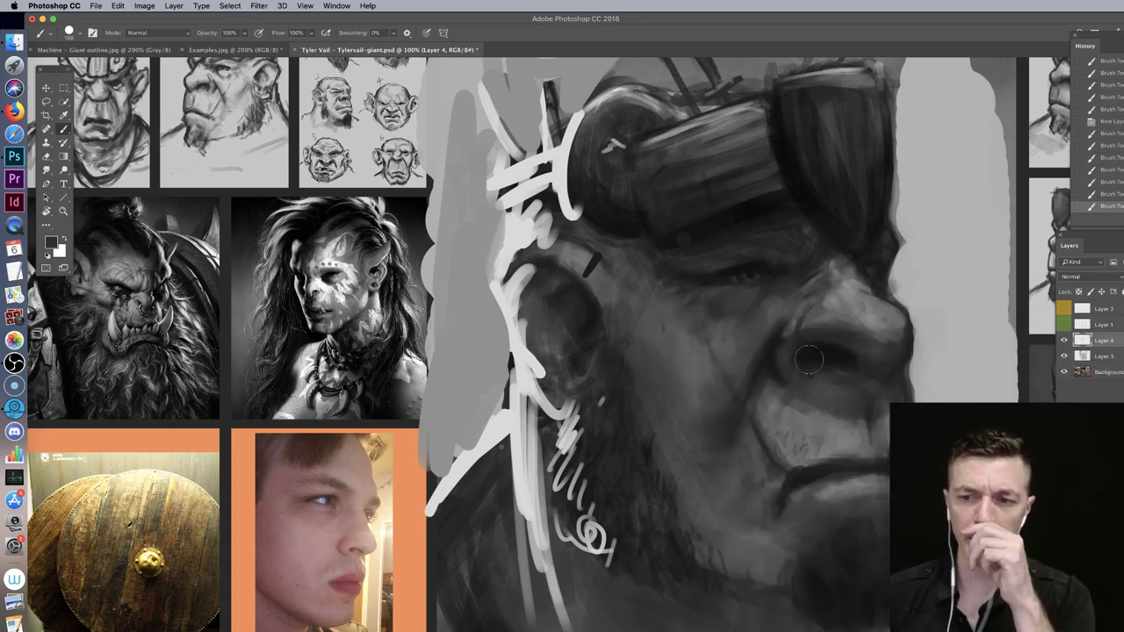
Step: Add another layer and paint the lower eyelid and the bag beneath it with a small brush in sampled greys
key("ctrl+shift+alt+n")
right_click(716, 362)
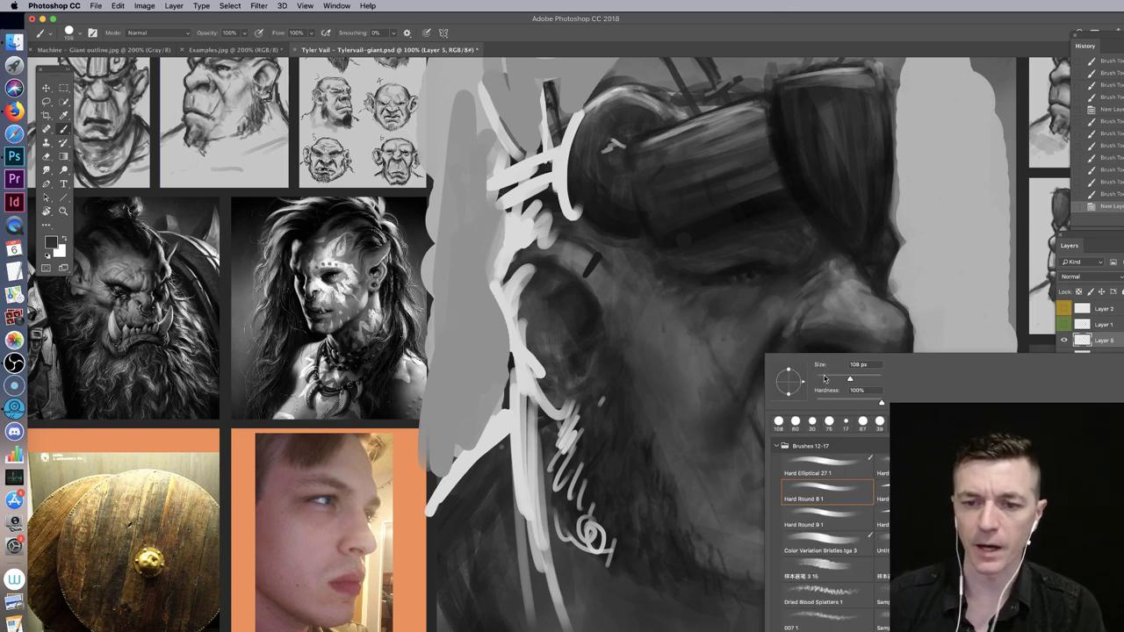
left_click(744, 296)
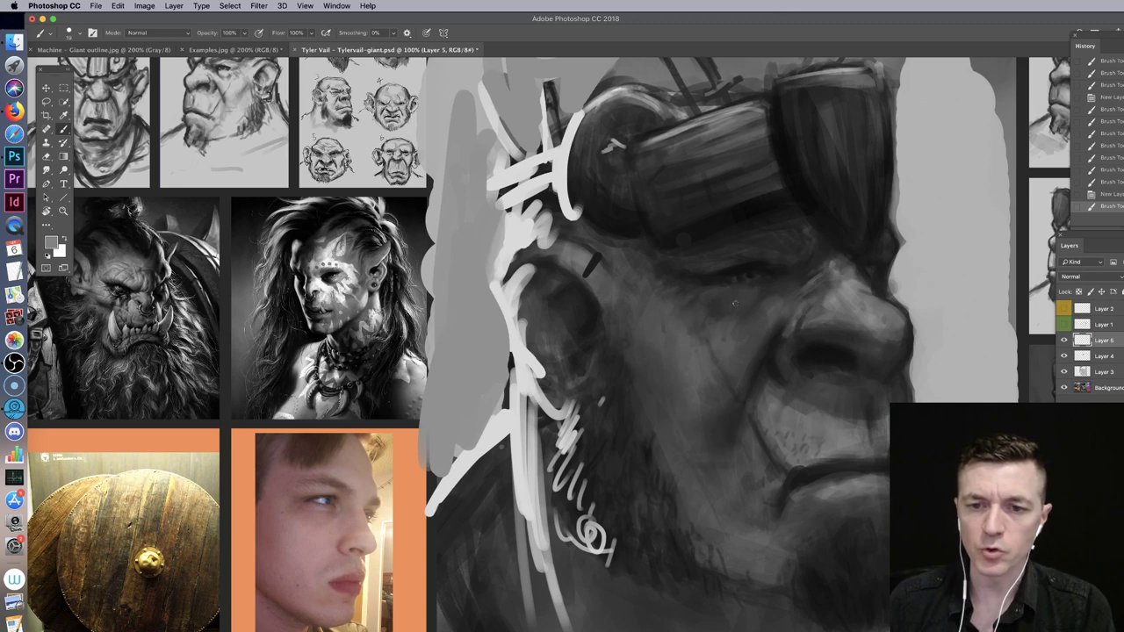
left_click_drag(735, 292, 763, 282)
left_click(750, 287, "alt")
left_click(731, 286)
left_click(731, 286)
left_click(732, 287)
left_click(732, 289)
left_click(730, 291)
left_click(725, 295)
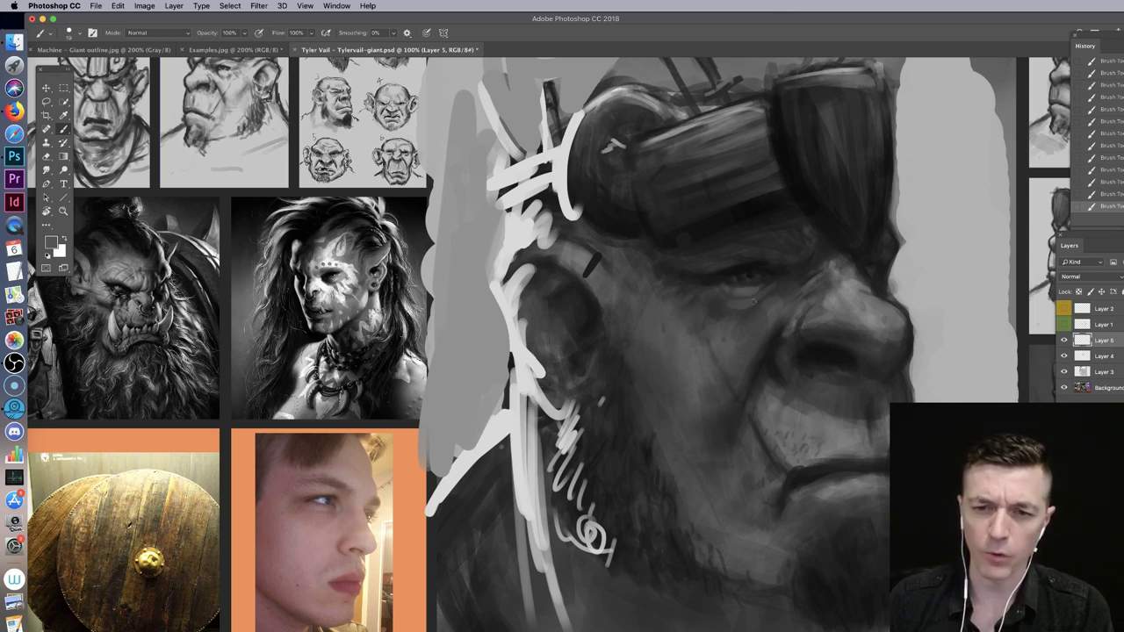
Step: Paint wrinkles at the eye's outer corner and creases between the brow and nose bridge, using a 22 px brush for the creases
right_click(724, 316)
left_click(717, 285)
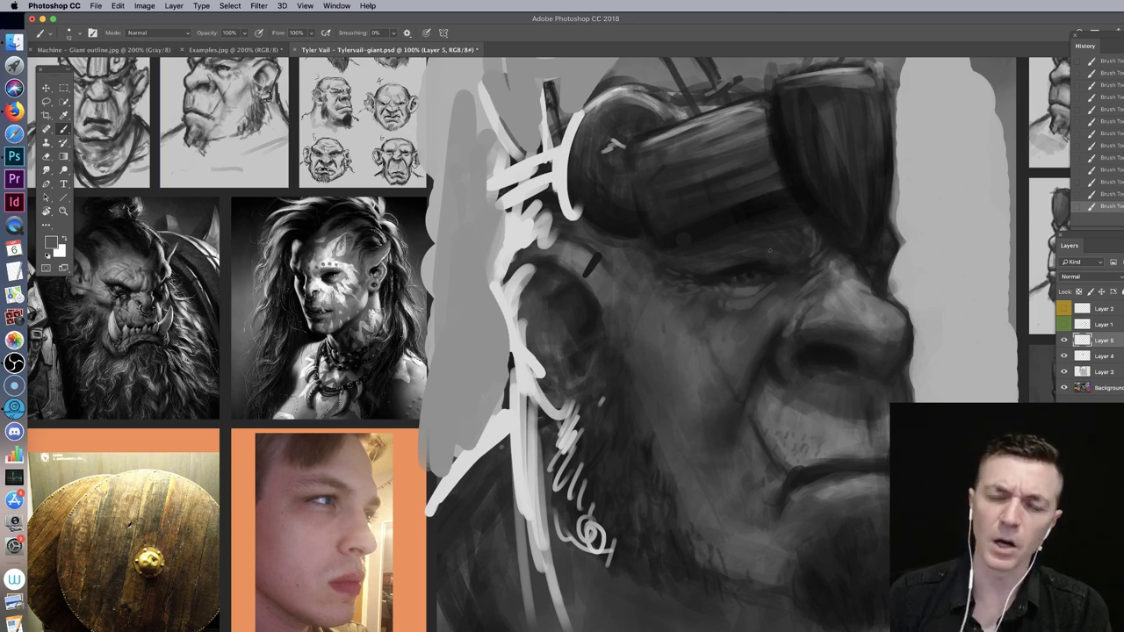
right_click(805, 248)
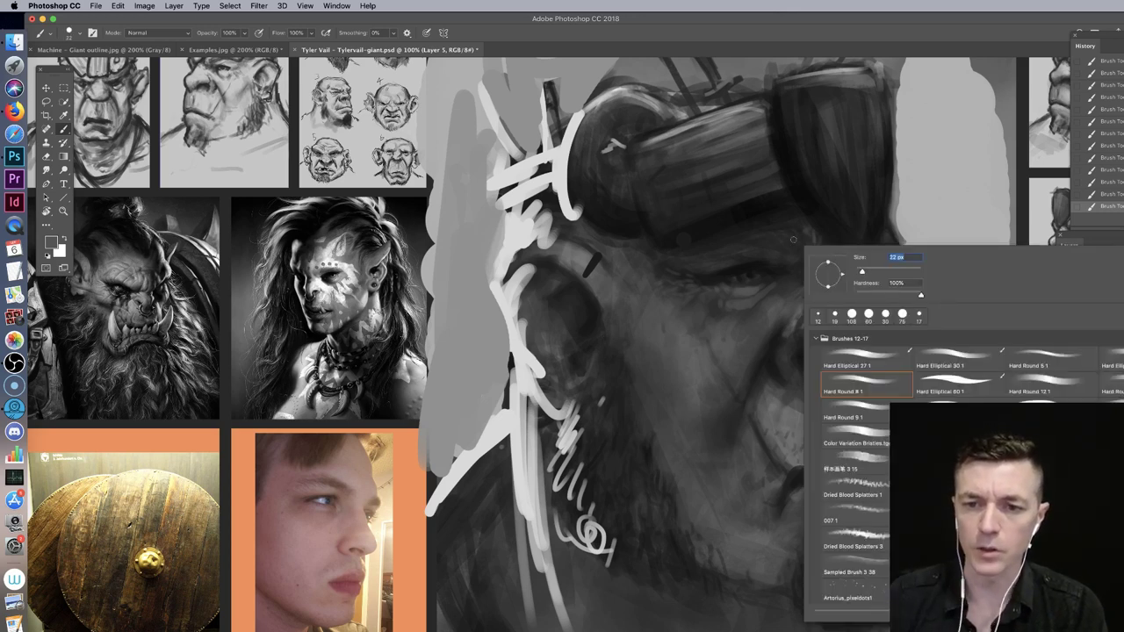
left_click(800, 232)
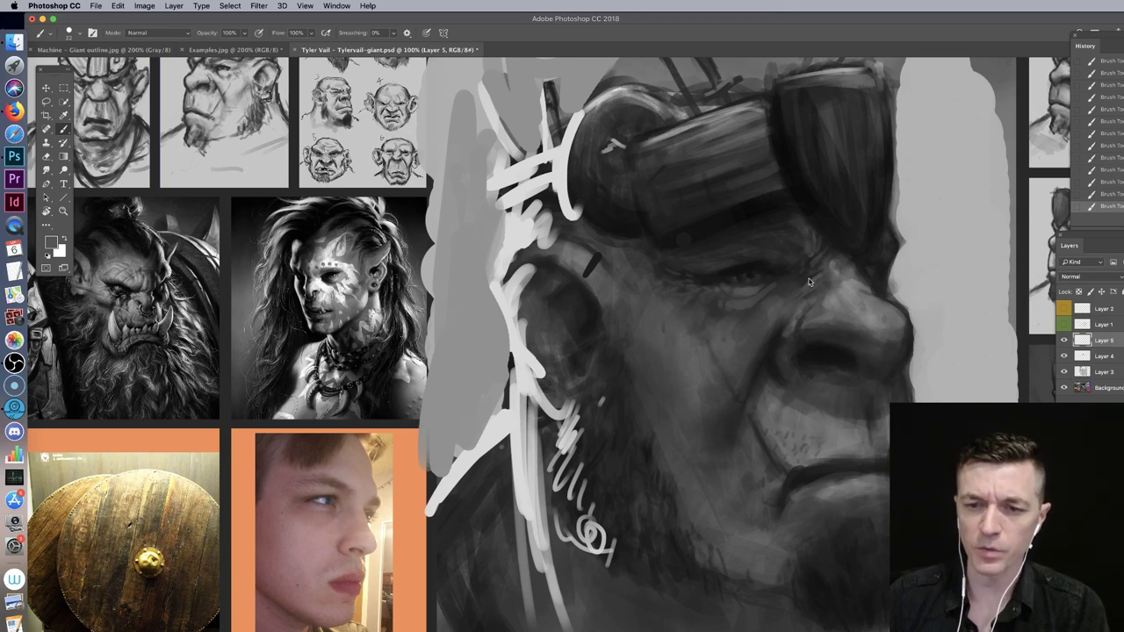
right_click(802, 279)
left_click(794, 272)
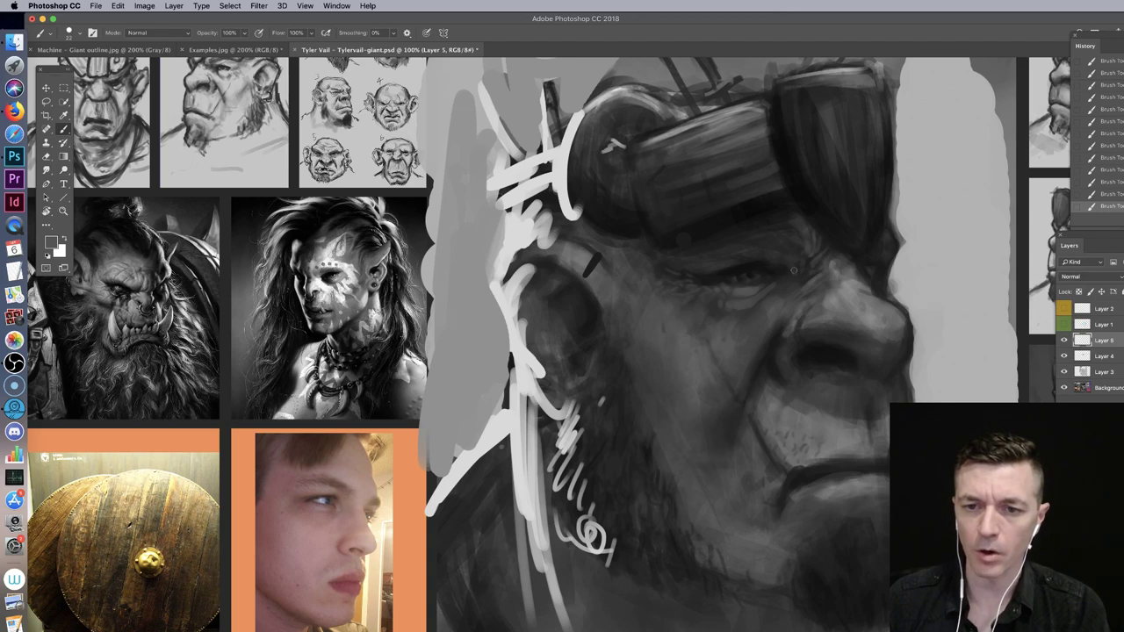
Step: Reduce the brush size, sample a tone beside the eye and paint the fold of the upper eyelid
right_click(748, 260)
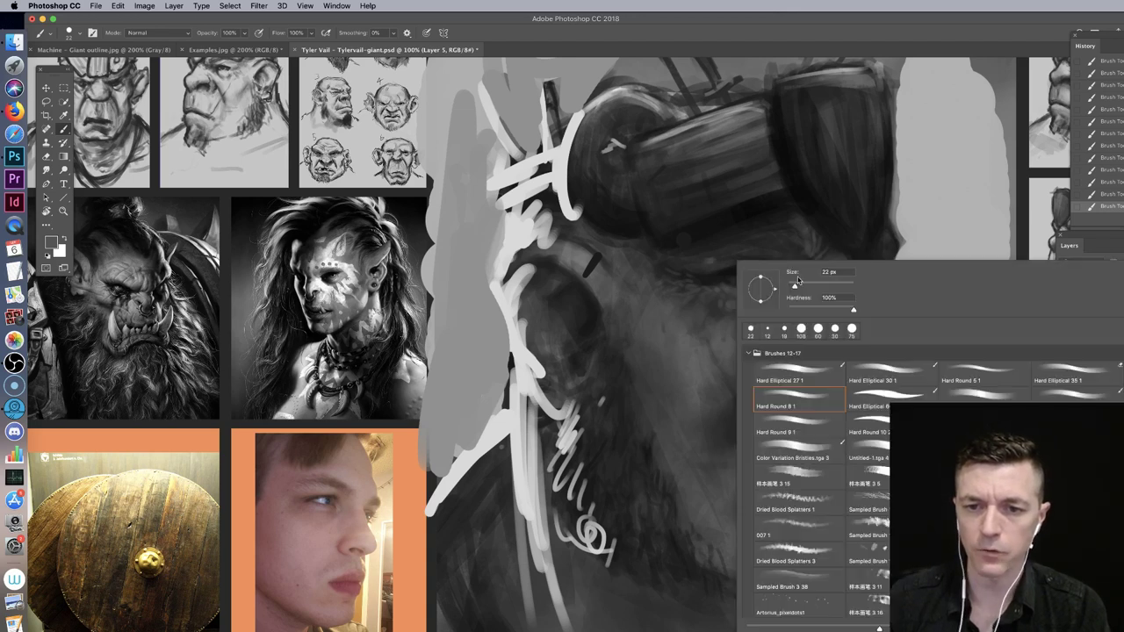
left_click(706, 265)
left_click(712, 260, "alt")
left_click_drag(715, 260, 732, 259)
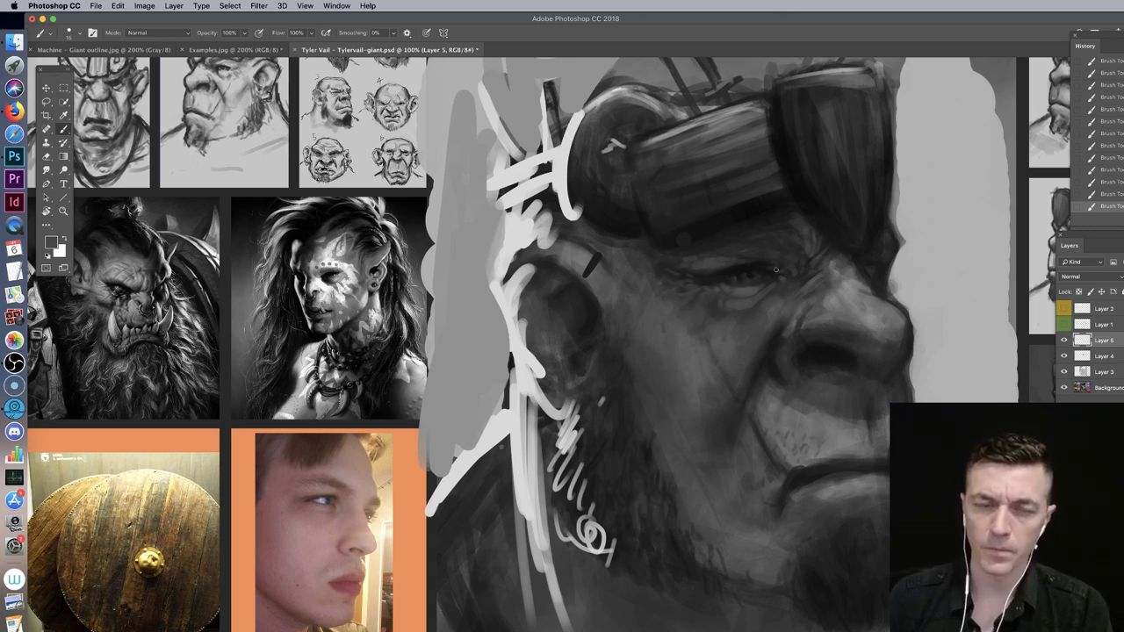
Step: Switch to Finder and preview the grey-green giant and the red-striped tusked giant submissions in the Machine & Giant CONCEPTS folder
left_click(12, 42)
left_click(353, 138)
left_click(306, 119)
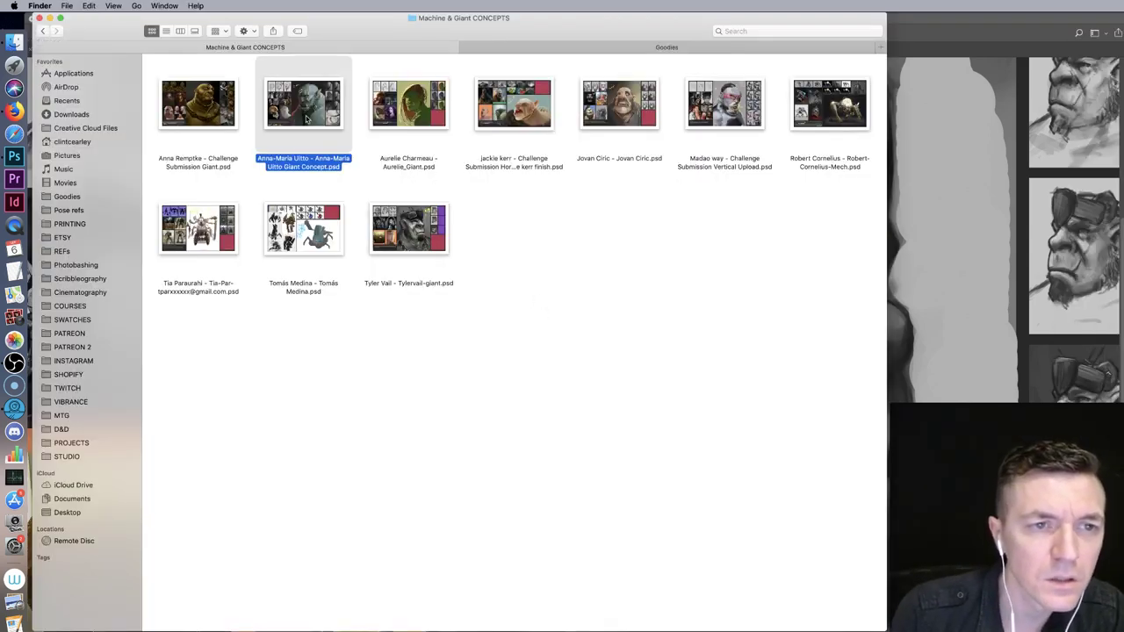
key("space")
key("space")
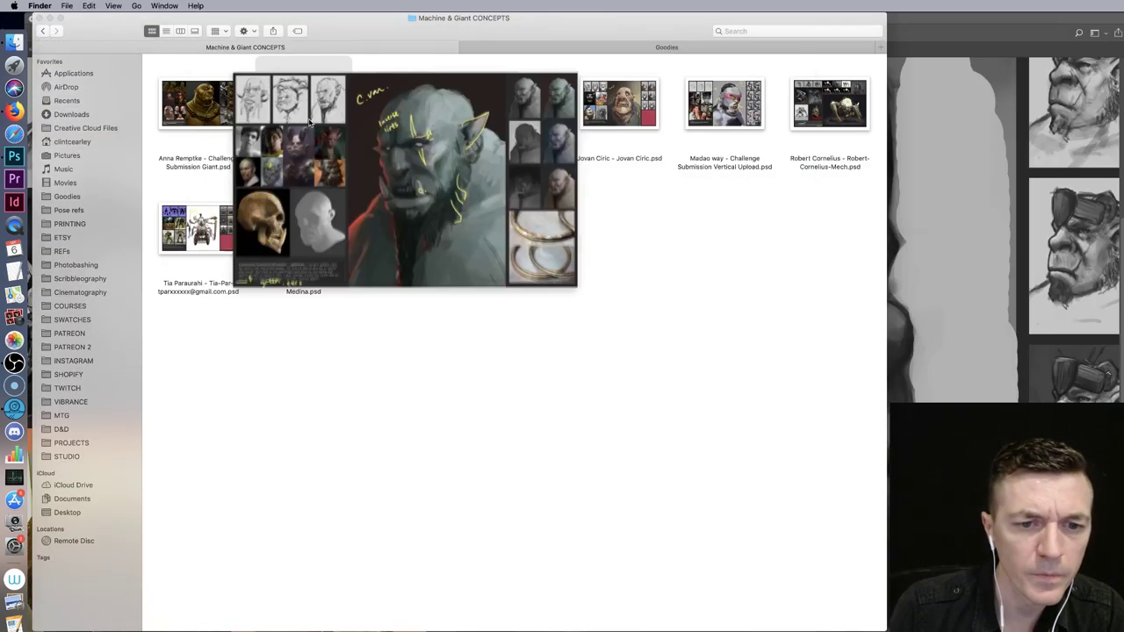
left_click(534, 282)
left_click(733, 111)
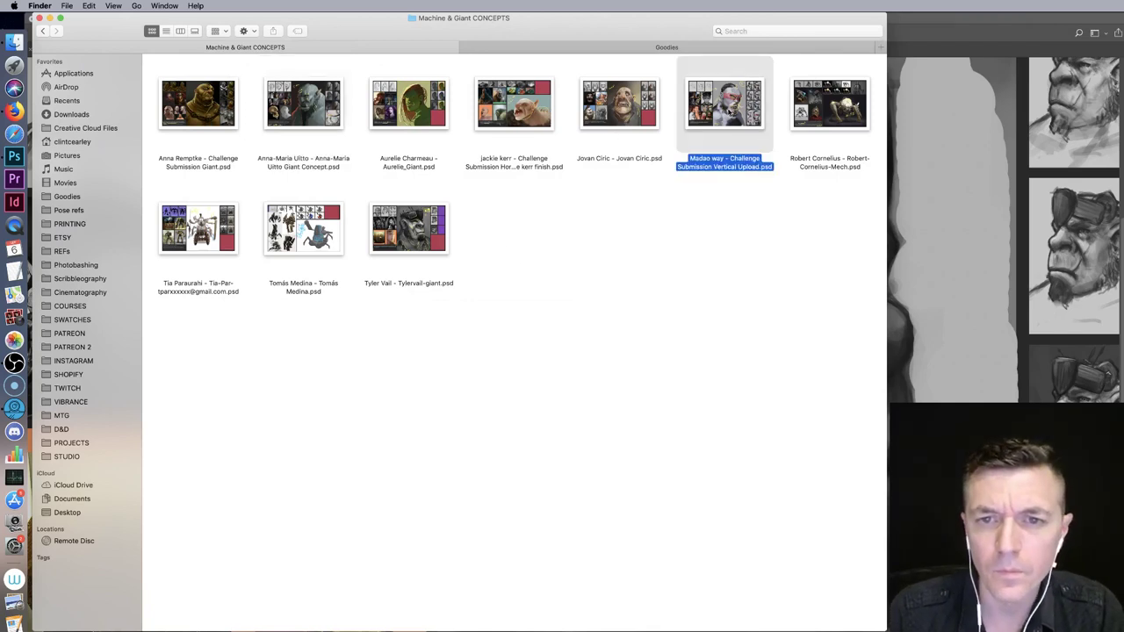
key("space")
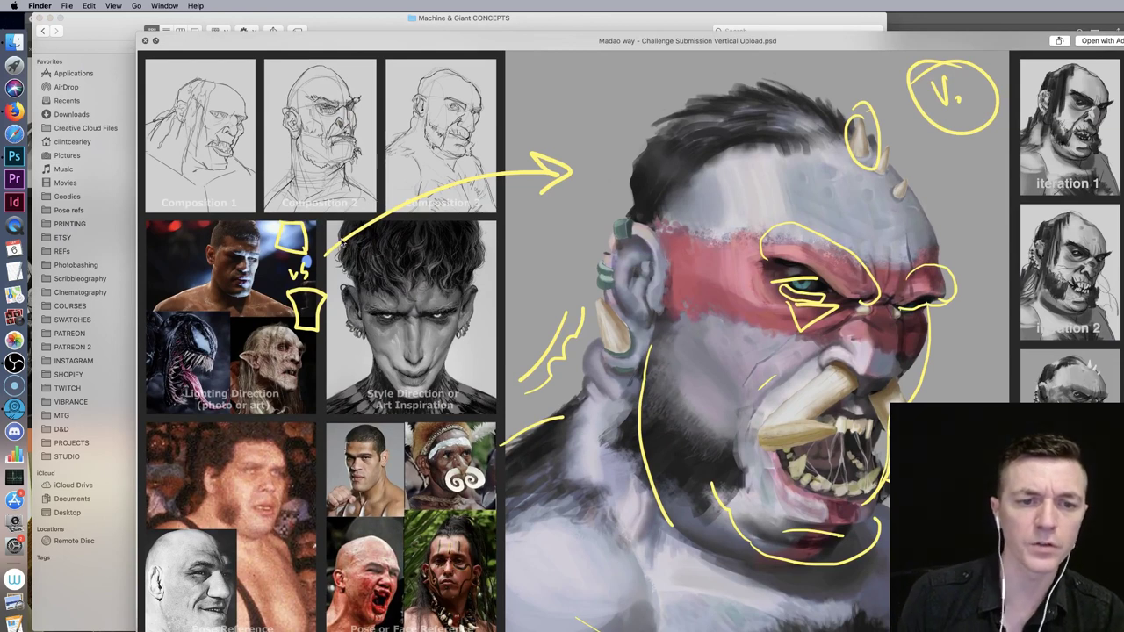
key("space")
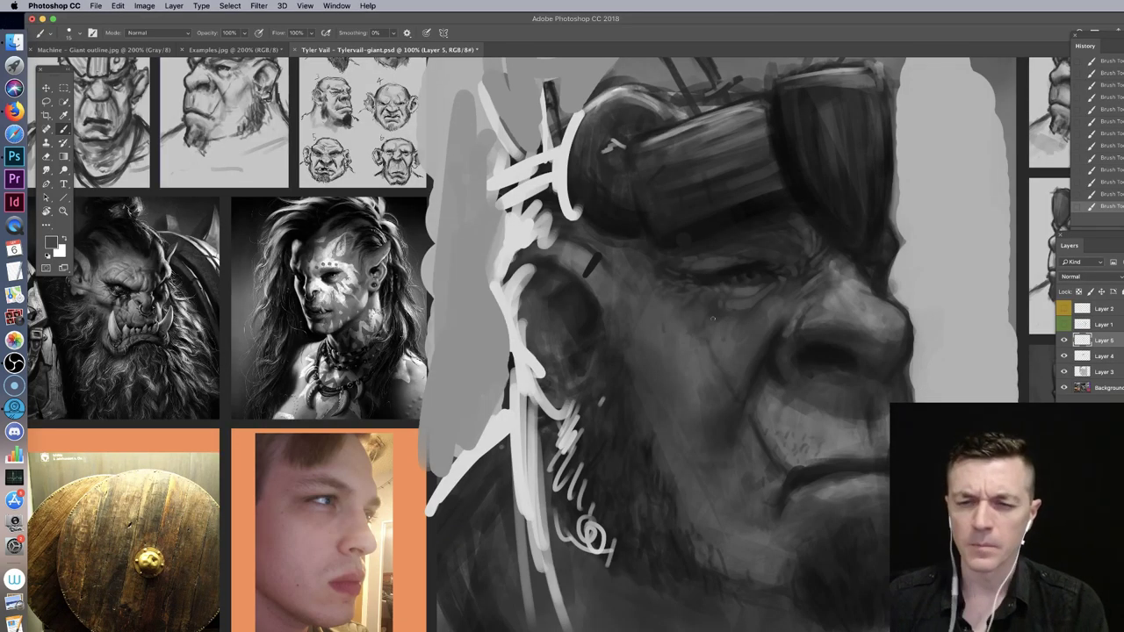
Step: Return to the giant portrait in Photoshop and refine the creases under the eye and near the nose bridge with sampled tones
left_click_drag(760, 251, 741, 212)
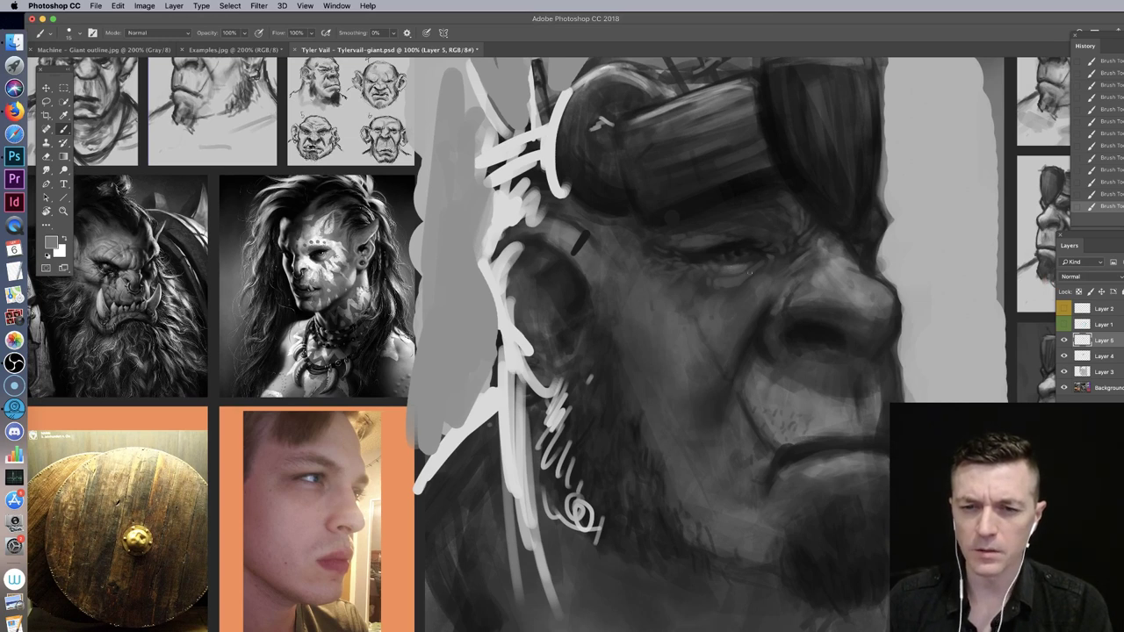
left_click(734, 282, "alt")
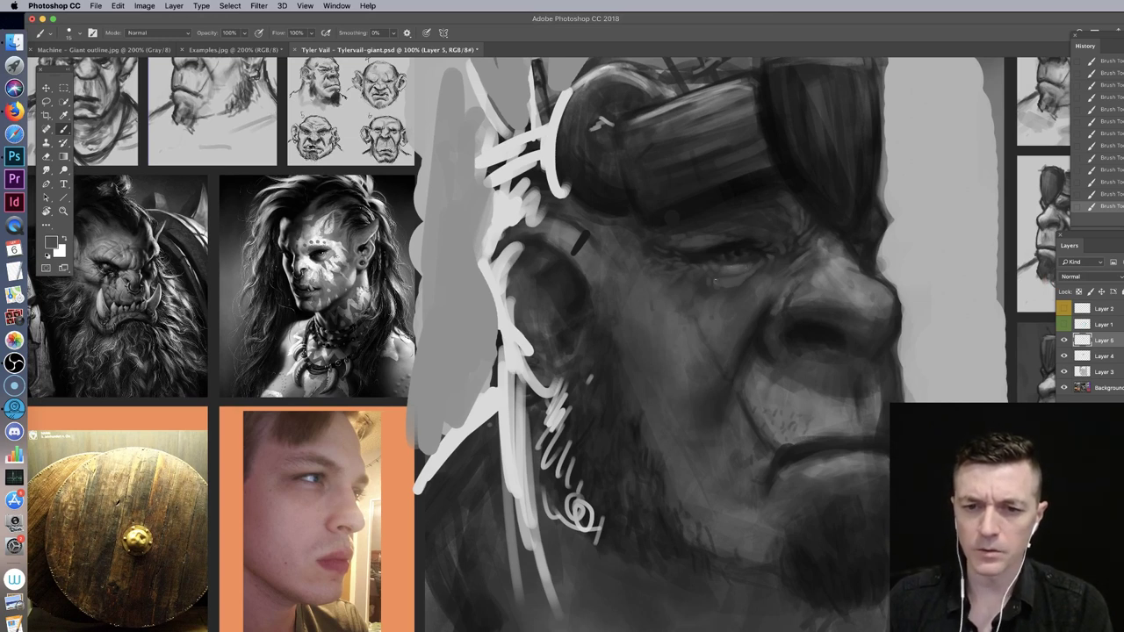
right_click(664, 286)
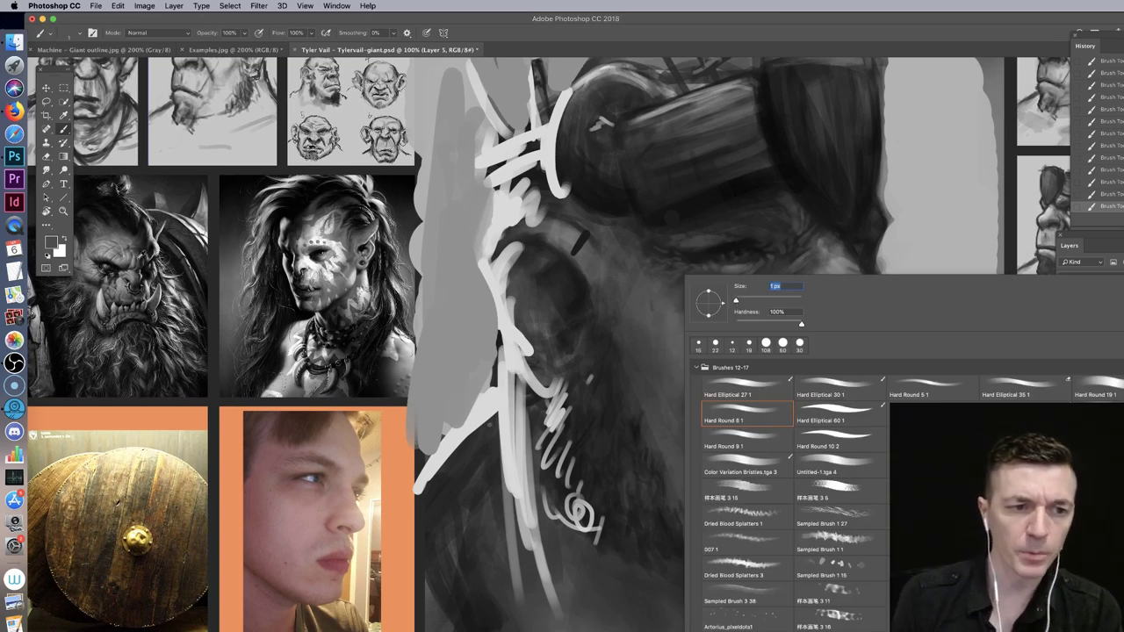
left_click(829, 240)
left_click_drag(829, 240, 828, 266)
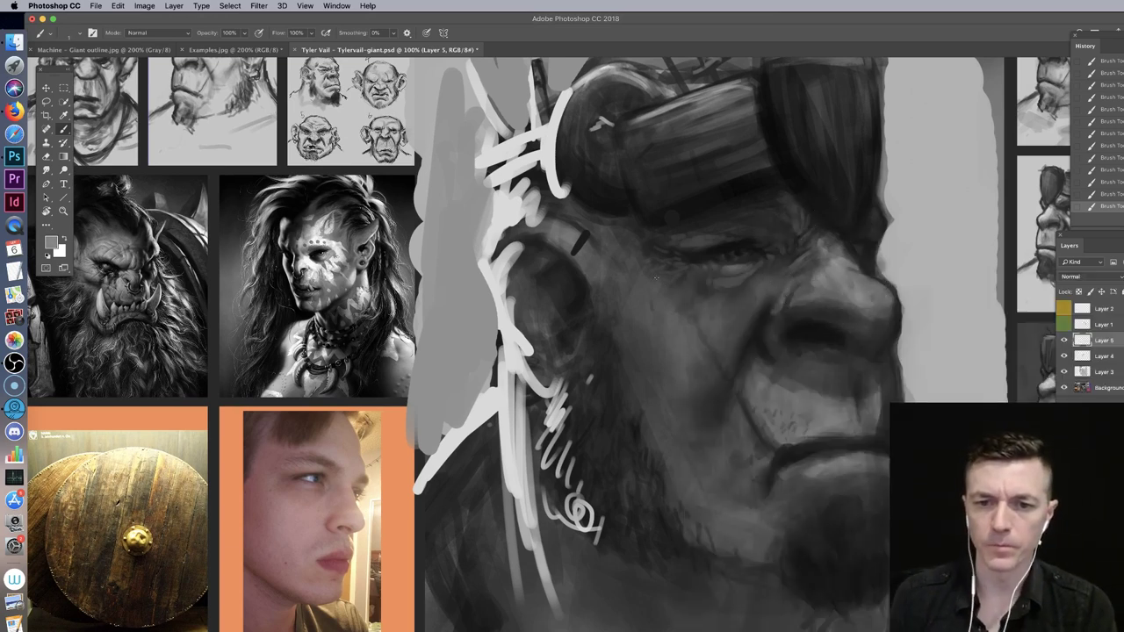
Step: Paint a lighter highlight on the cheekbone by the eye's outer corner with a larger brush, then refine its edge with a smaller one
right_click(655, 286)
left_click(724, 314)
mouse_move(647, 283)
left_mouse_down()
mouse_move(669, 293)
mouse_move(652, 283)
left_mouse_up()
left_click(659, 284, "alt")
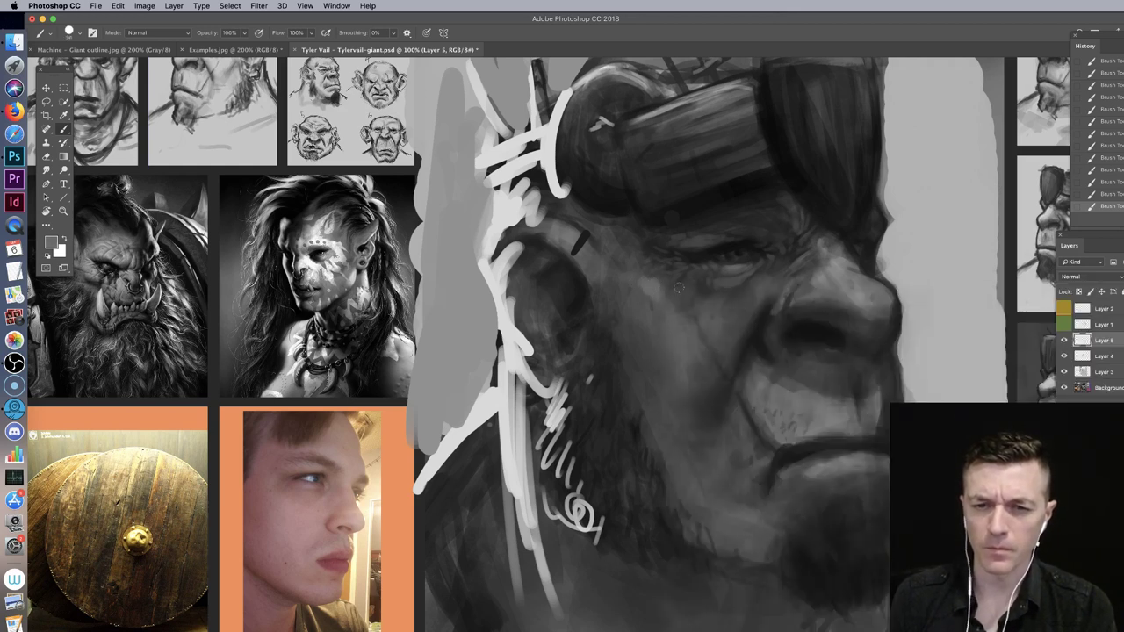
right_click(672, 284)
left_click_drag(746, 326, 744, 326)
left_click(681, 276)
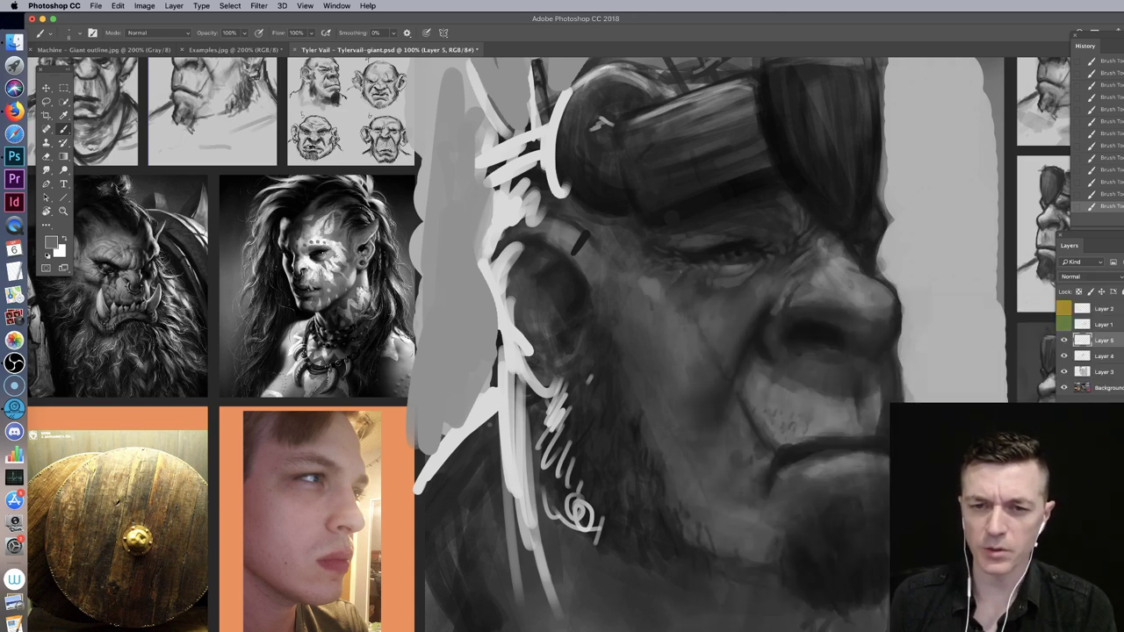
Step: Step back through the last five brush strokes on the giant's face
key("super+plus")
left_click_drag(731, 237, 475, 357)
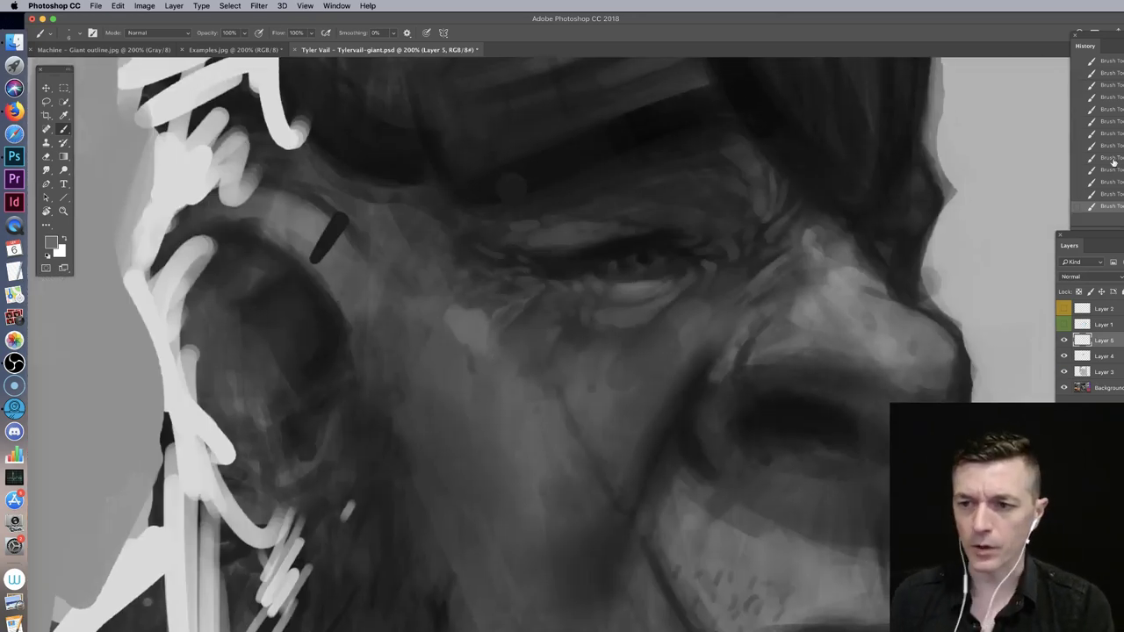
key("super+alt+z")
key("super+alt+z")
key("super+alt+z")
key("super+alt+z")
key("super+alt+z")
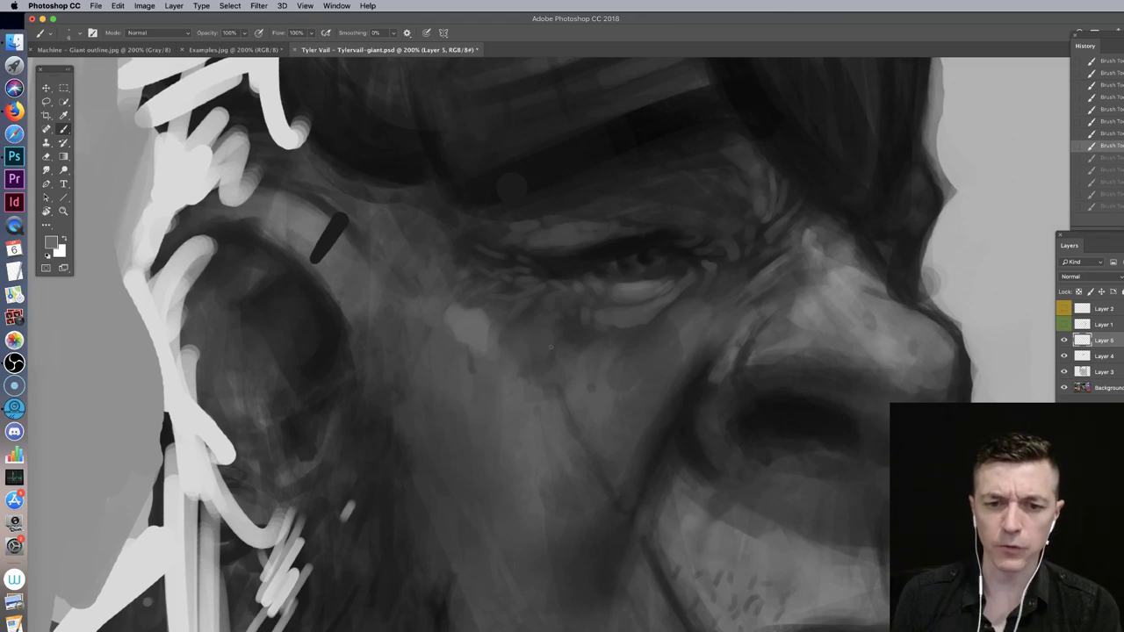
Step: Redo the last five undone brush strokes on the giant's face
key("shift+super+z")
key("shift+super+z")
key("shift+super+z")
key("shift+super+z")
key("shift+super+z")
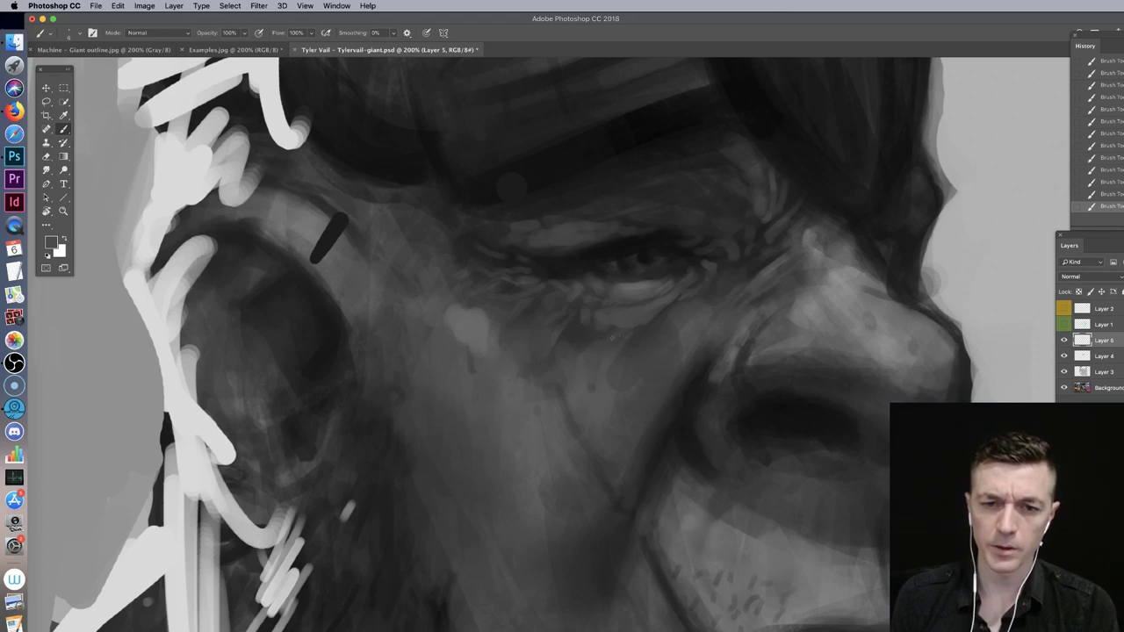
Step: Set the brush to 11 px and refine the small creases below the giant's lower eyelid
right_click(610, 317)
left_click_drag(678, 340, 681, 340)
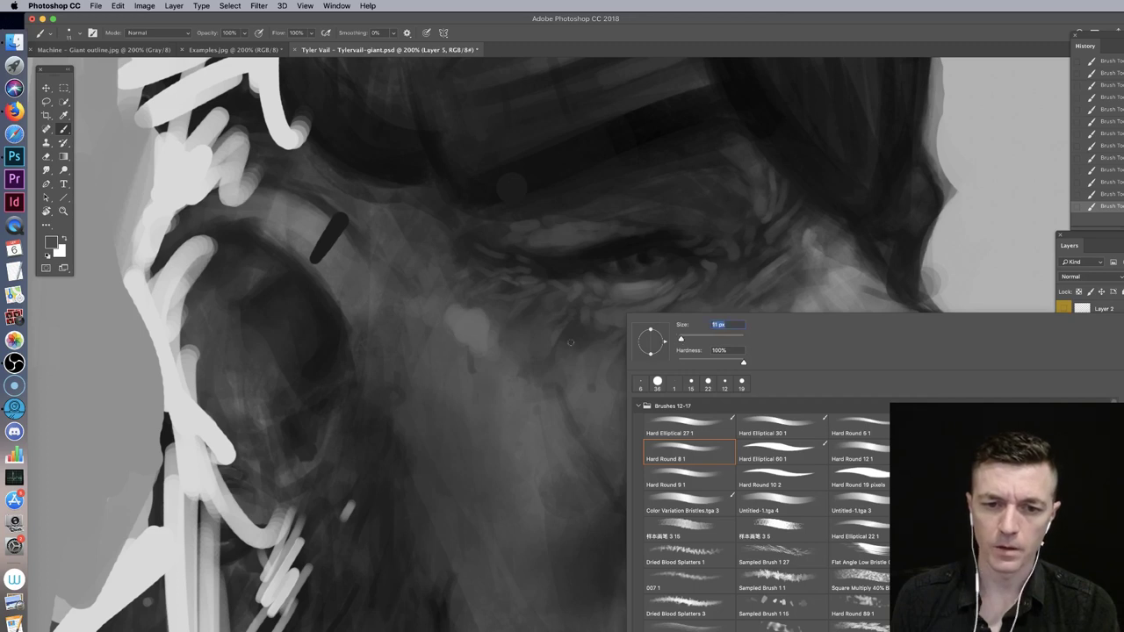
left_click(575, 335)
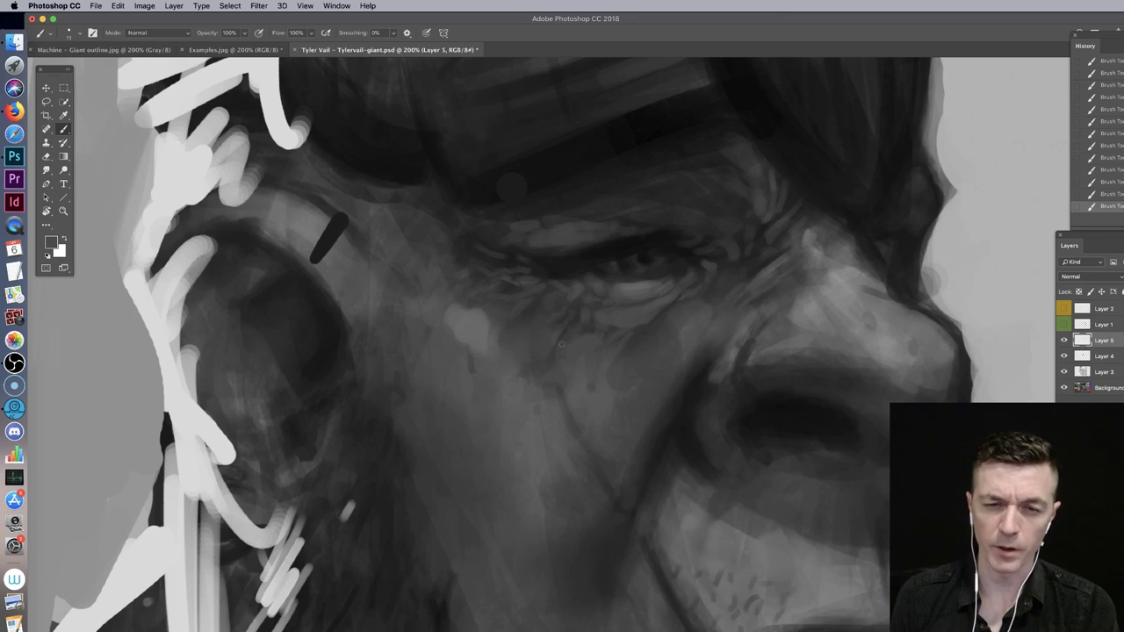
Step: Extend the cheekbone highlight toward the nose with 44 px and 19 px brushes, then toggle Layer 5 off and on to compare
right_click(483, 330)
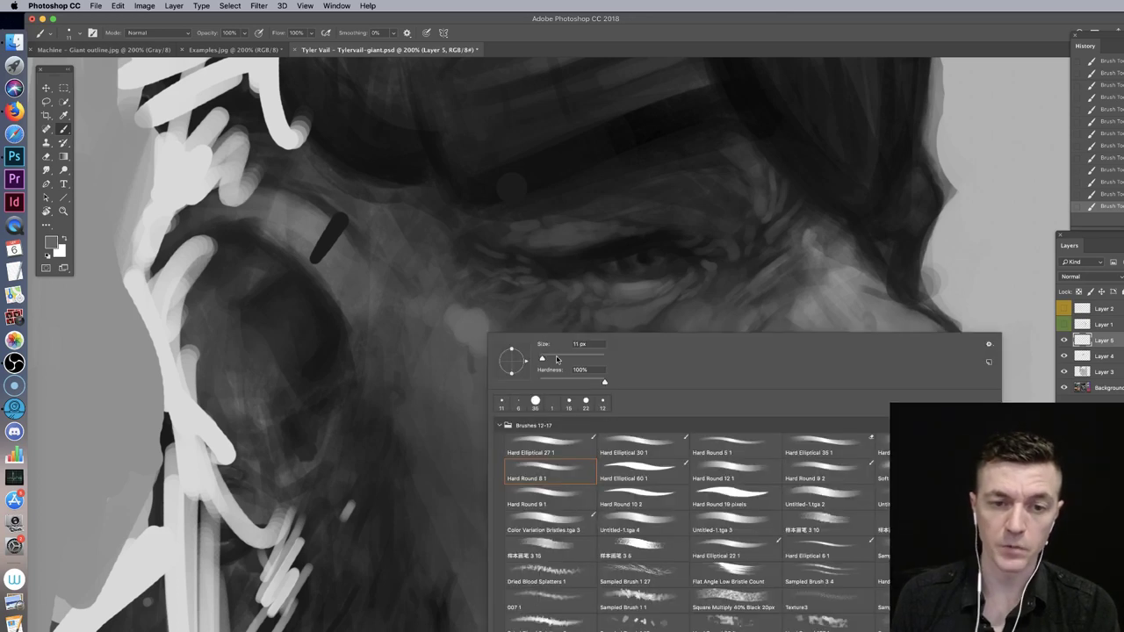
key("Return")
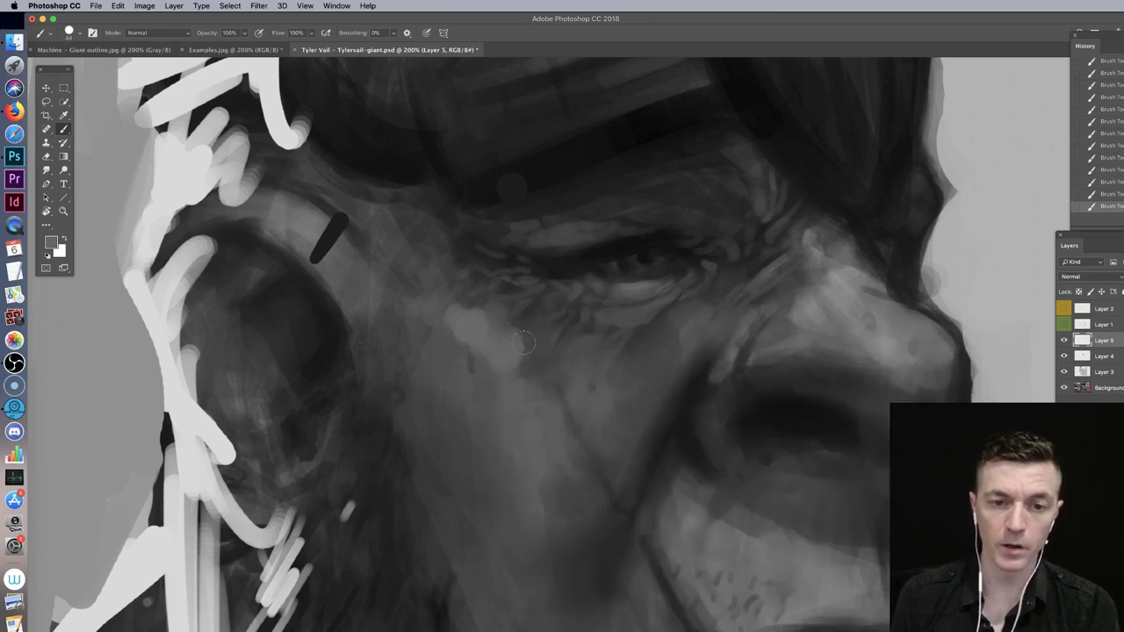
right_click(653, 341)
left_click(704, 365)
key("Return")
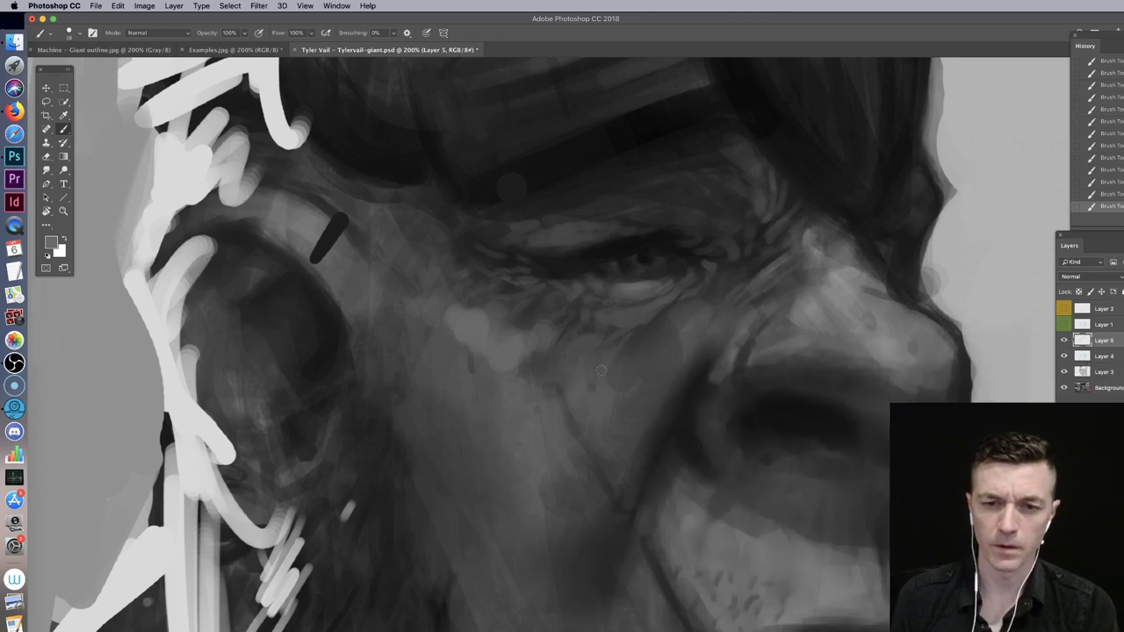
left_click(1065, 341)
left_click(1064, 341)
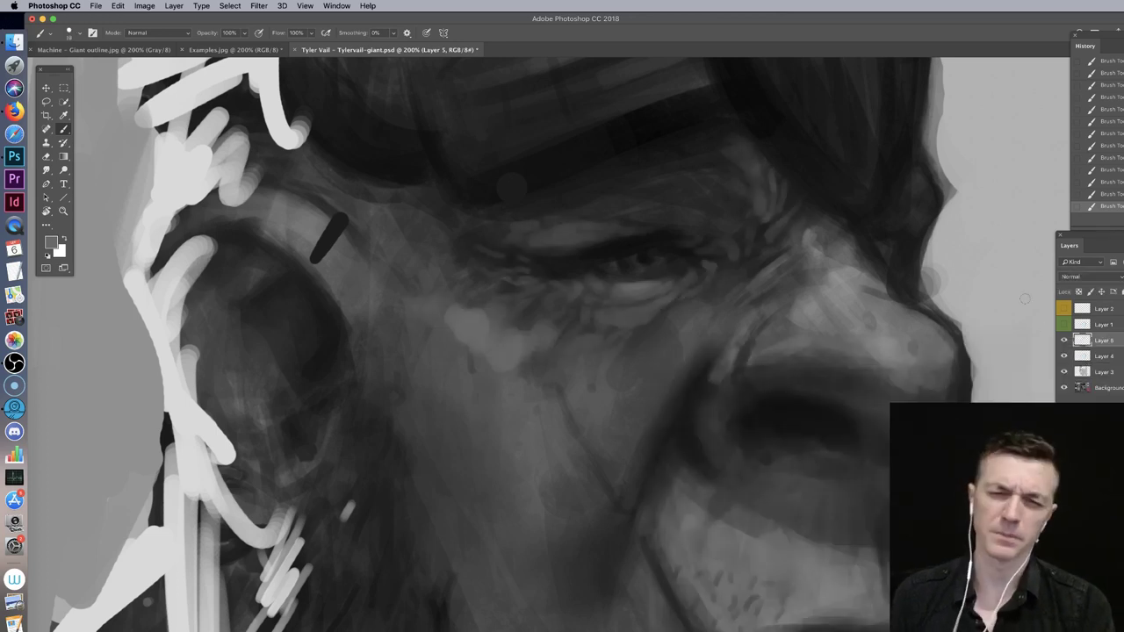
Step: Paint over the stubble marks on the giant's upper lip with sampled tones, using a 67 px brush and a 23 px brush
key("super+minus")
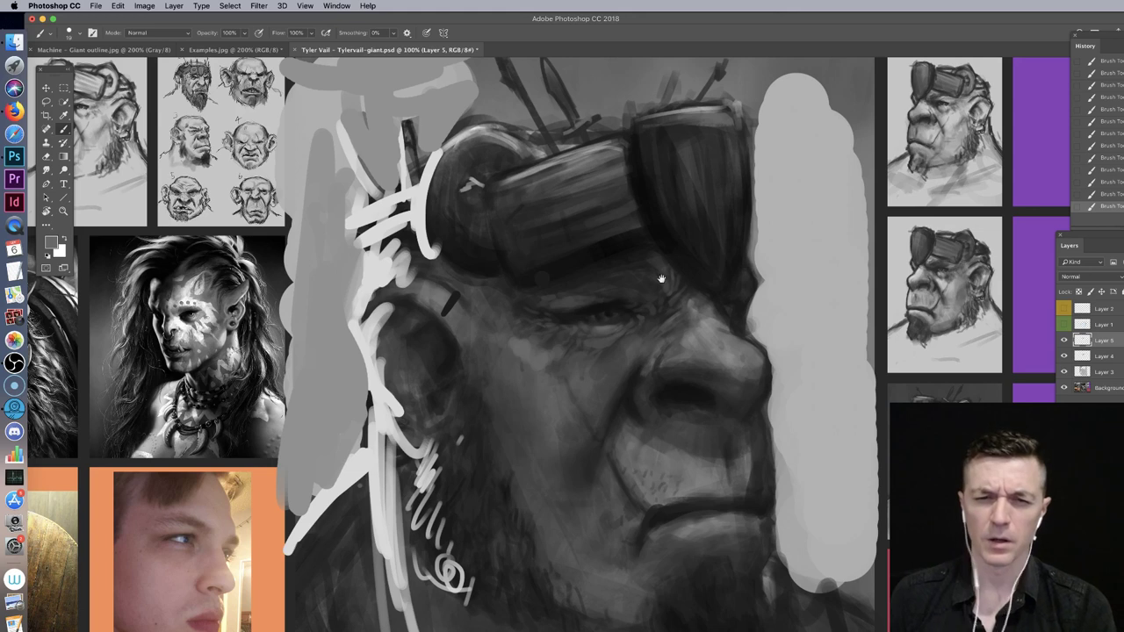
left_click_drag(660, 281, 659, 254)
right_click(720, 382)
left_click(795, 410)
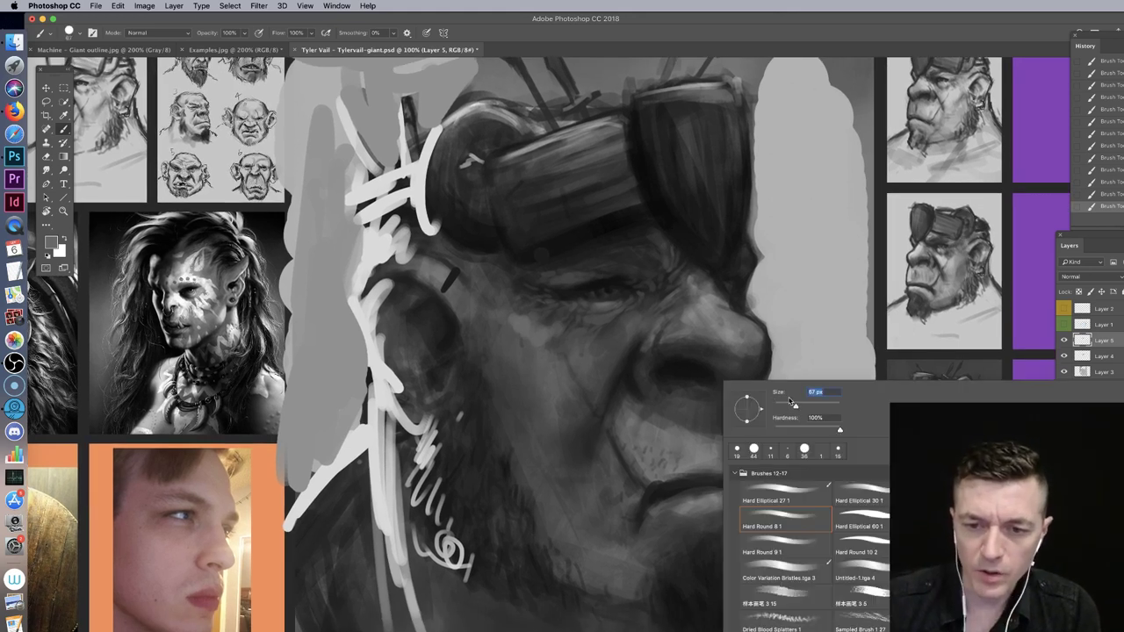
left_click(677, 424, "alt")
mouse_move(631, 423)
left_mouse_down()
mouse_move(636, 461)
mouse_move(668, 434)
mouse_move(715, 458)
mouse_move(742, 448)
left_mouse_up()
right_click(756, 411)
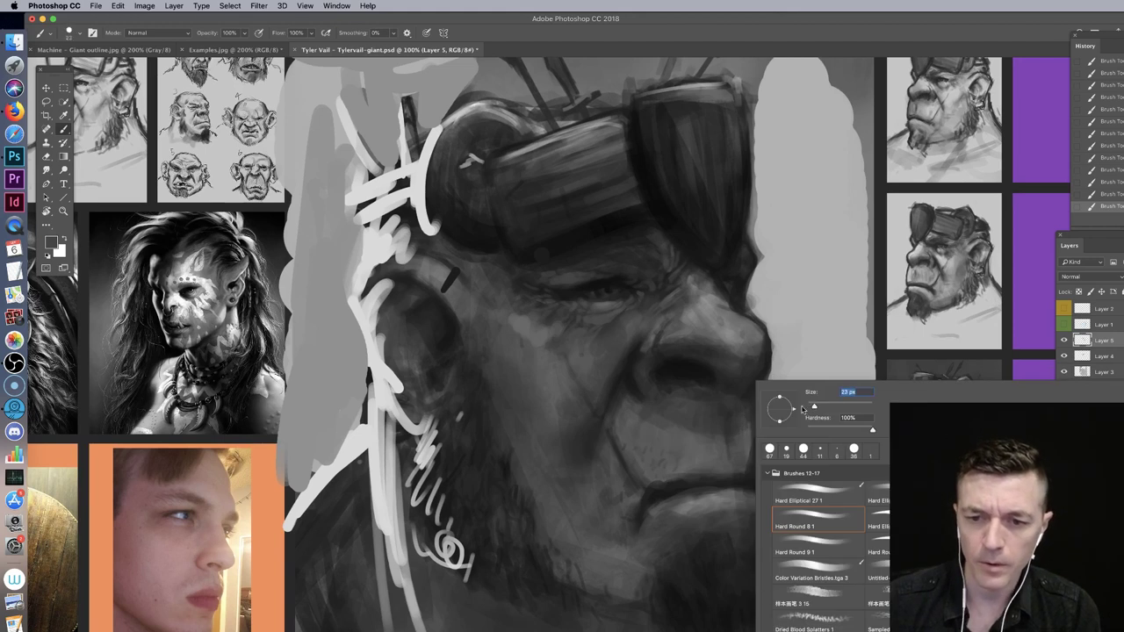
left_click(664, 444)
left_click(732, 330, "alt")
right_click(688, 453)
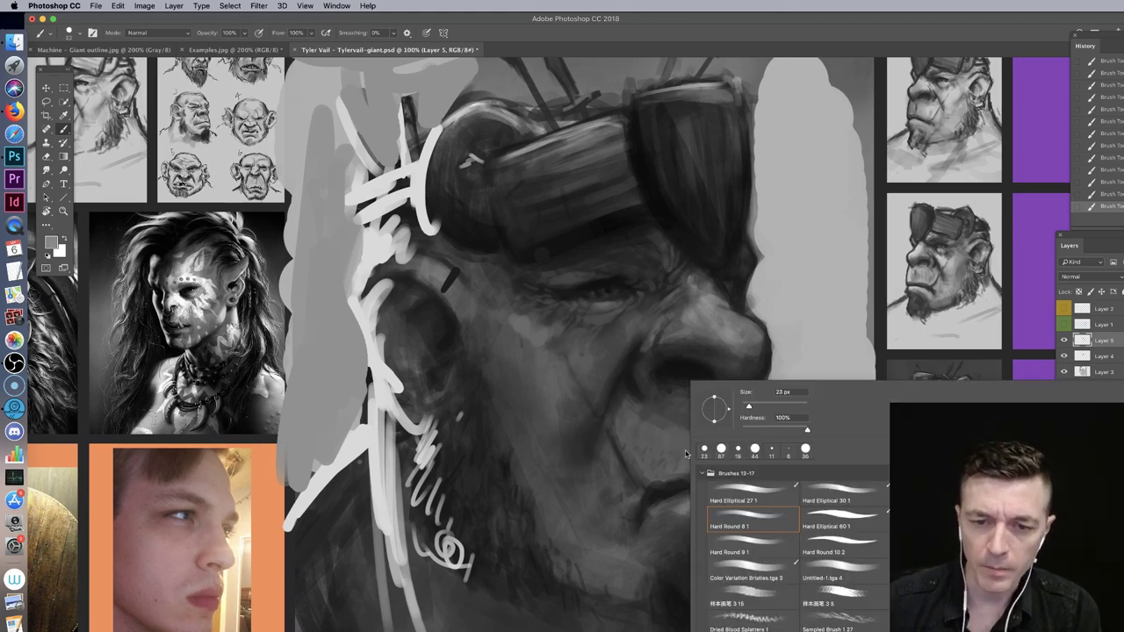
left_click(650, 450)
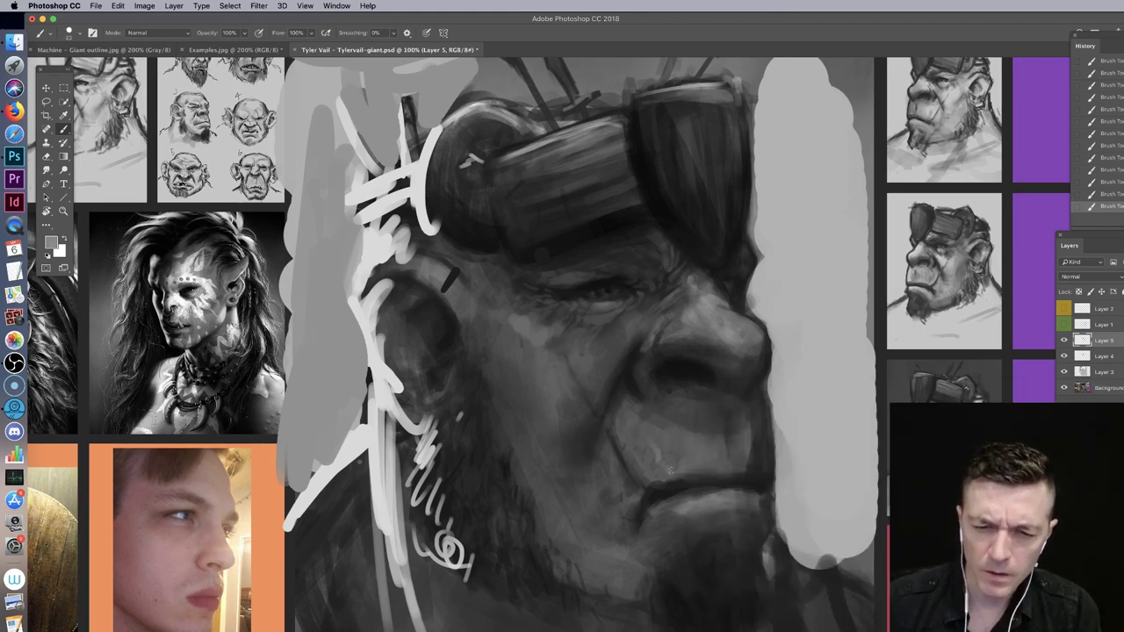
Step: Blend the upper lip area with sampled greys and short vertical strokes, using a 17 px brush
key("super+plus")
left_click_drag(769, 452, 612, 300)
right_click(692, 349)
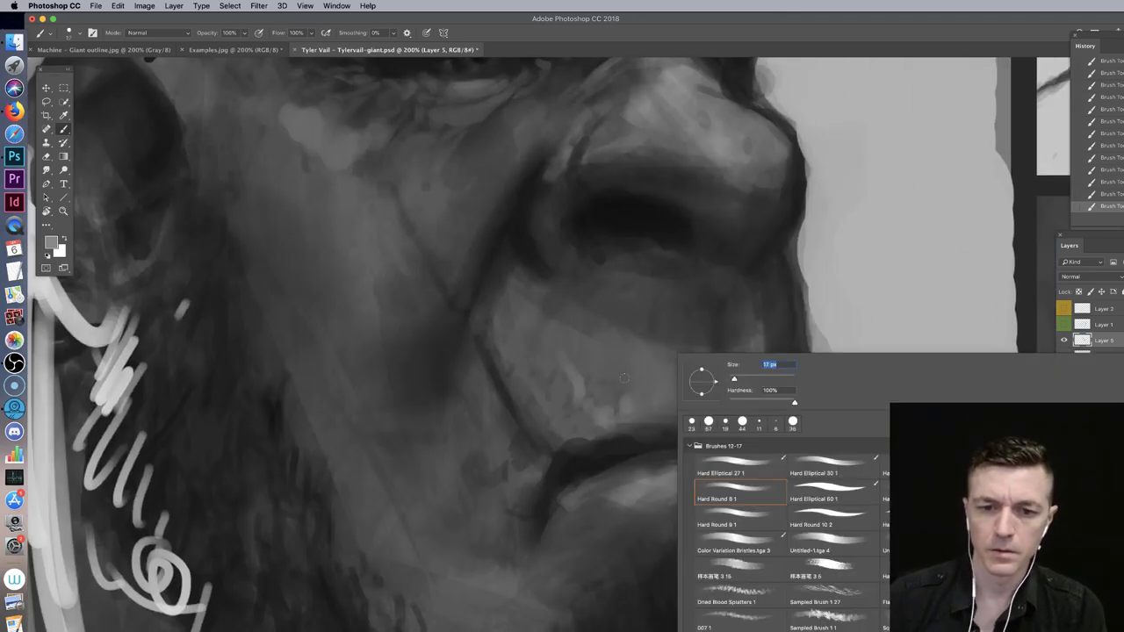
left_click(632, 400)
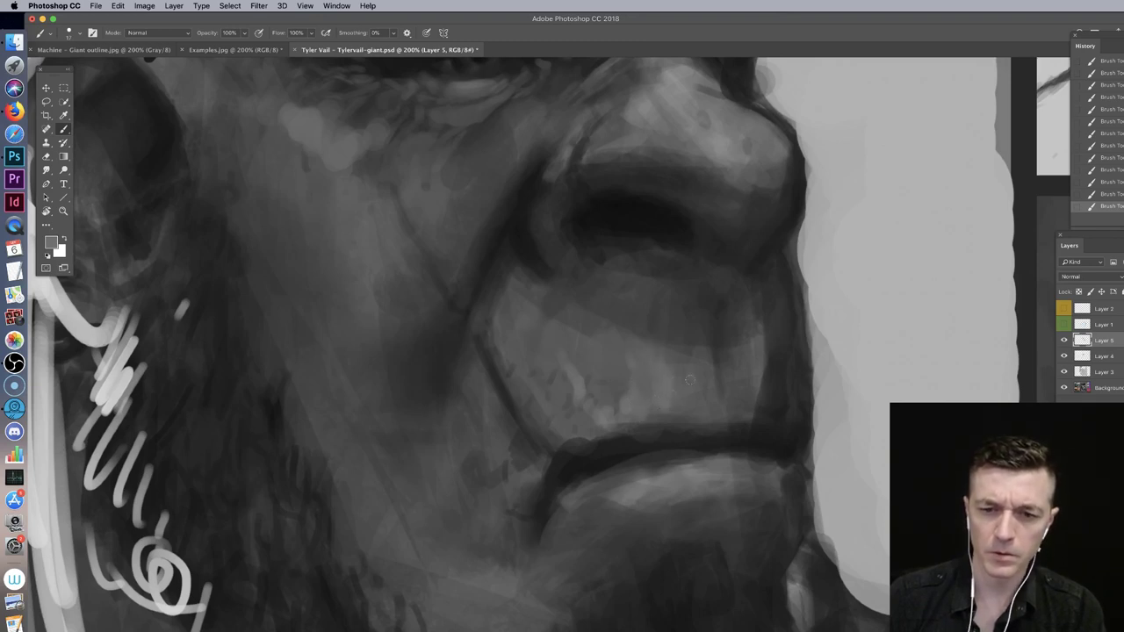
left_click(694, 387, "alt")
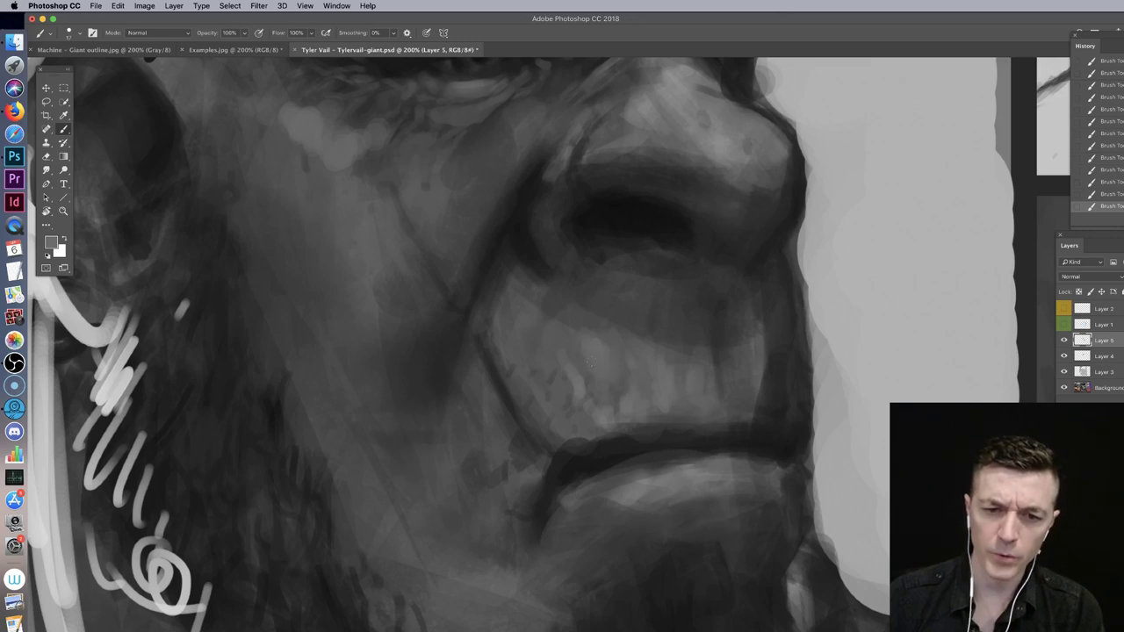
left_click(547, 353, "alt")
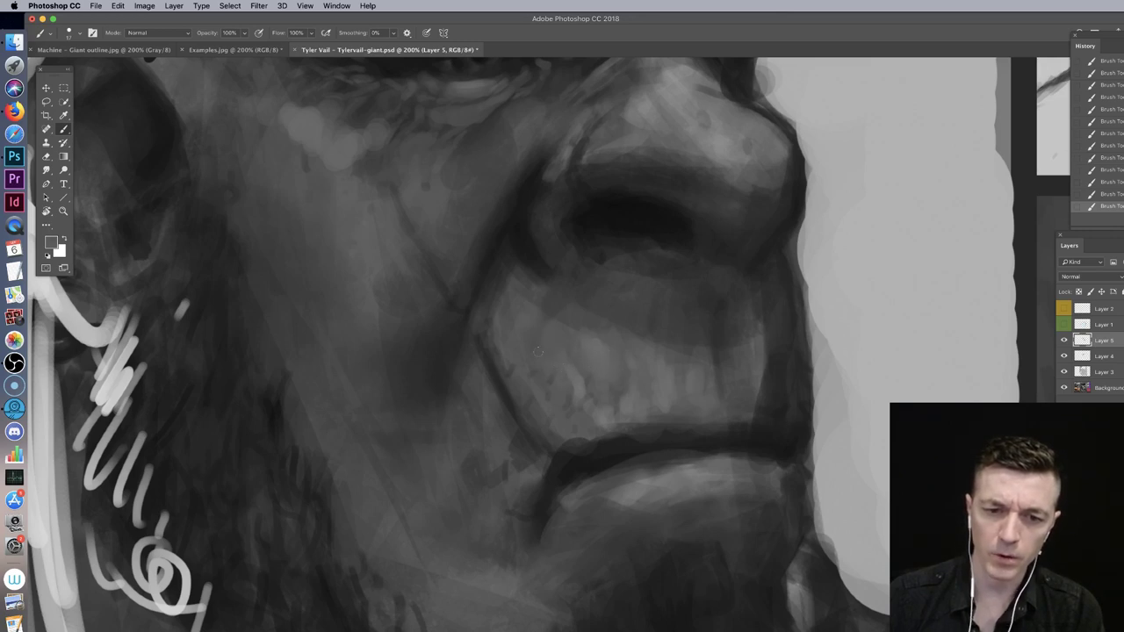
left_click_drag(574, 380, 576, 390)
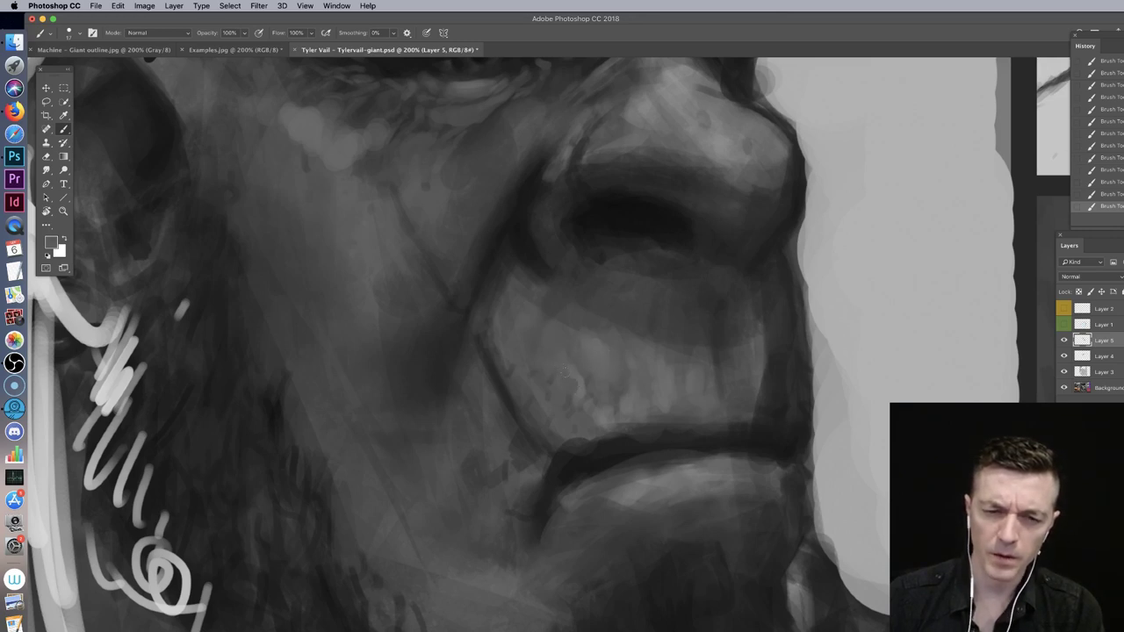
left_click(607, 412, "alt")
left_click_drag(596, 419, 594, 426)
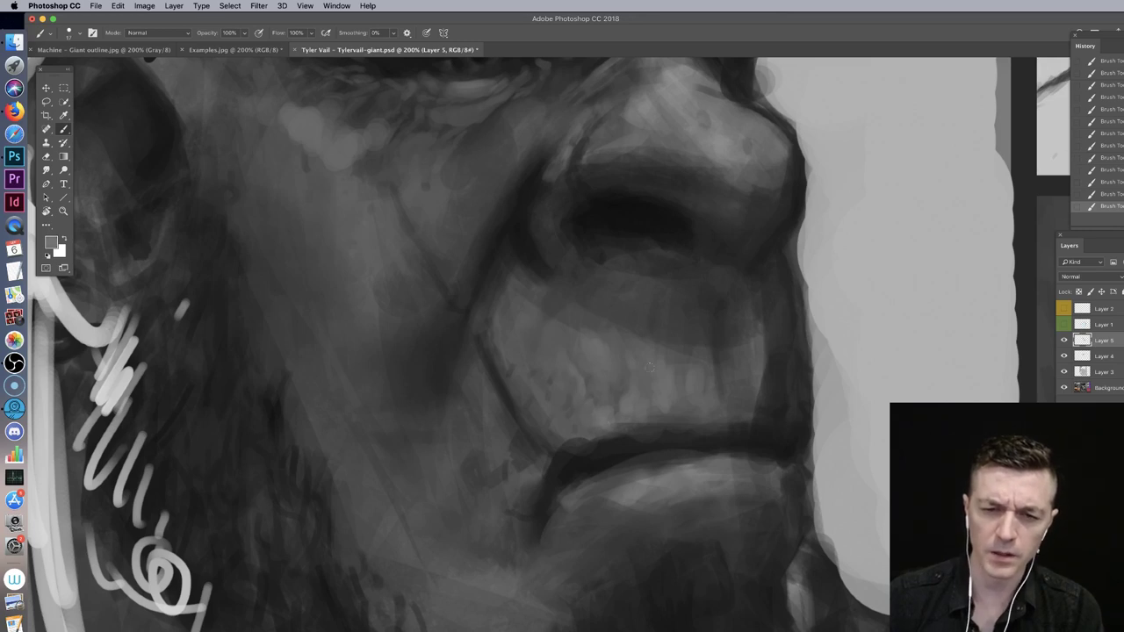
Step: Refine the vertical skin folds in the middle of the upper lip with a 12 px brush and sampled greys
right_click(659, 361)
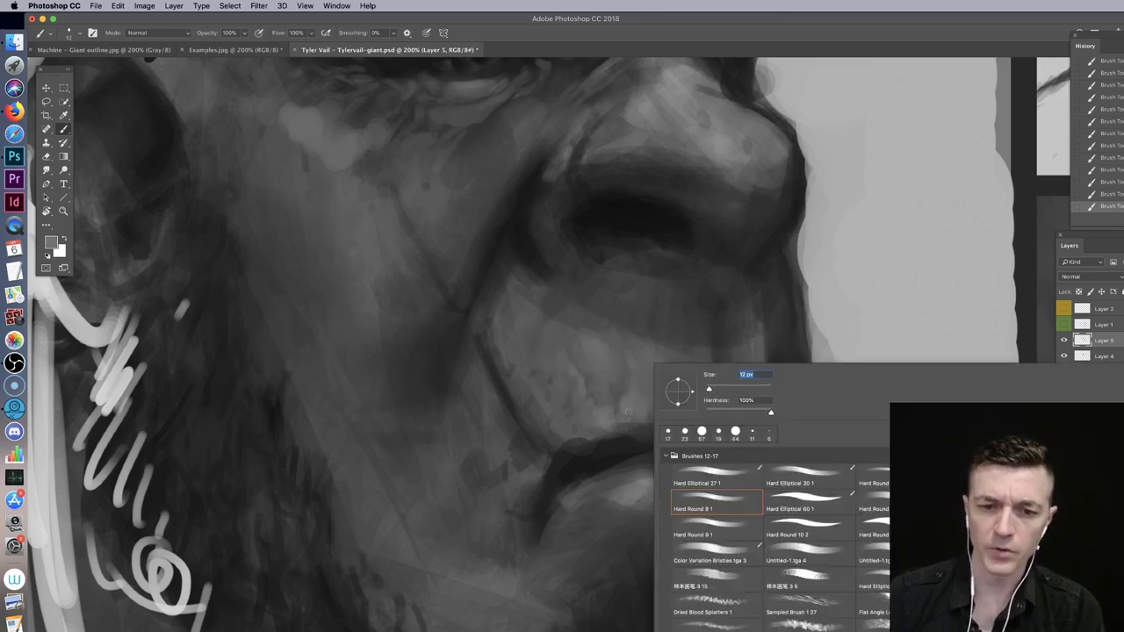
key("Return")
left_click(588, 374, "alt")
left_click(580, 385, "alt")
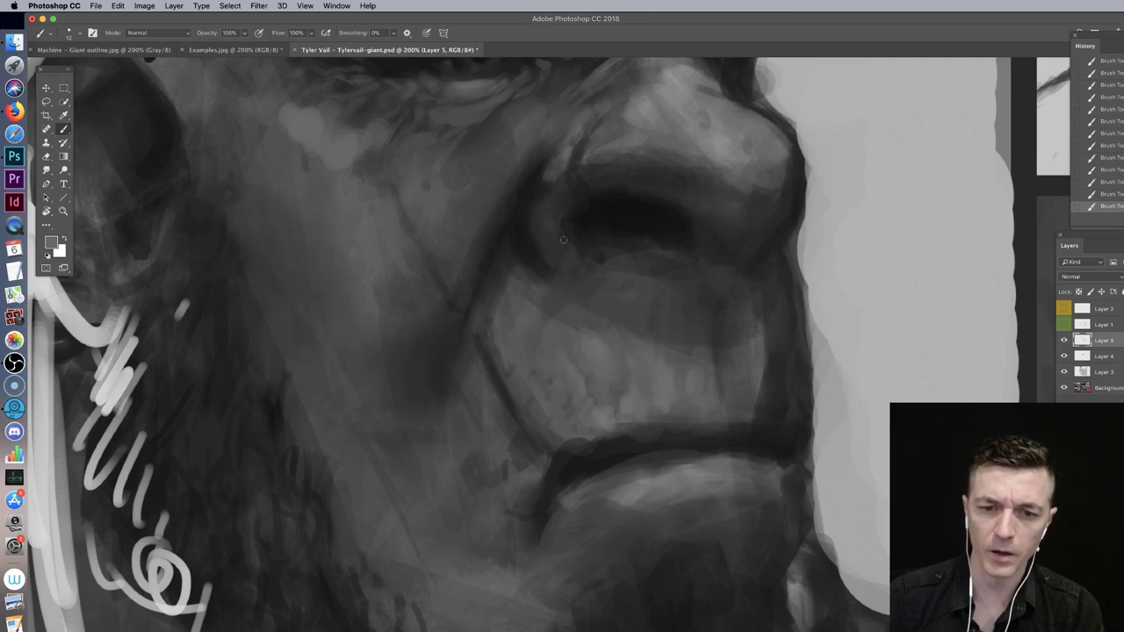
left_click(625, 377, "alt")
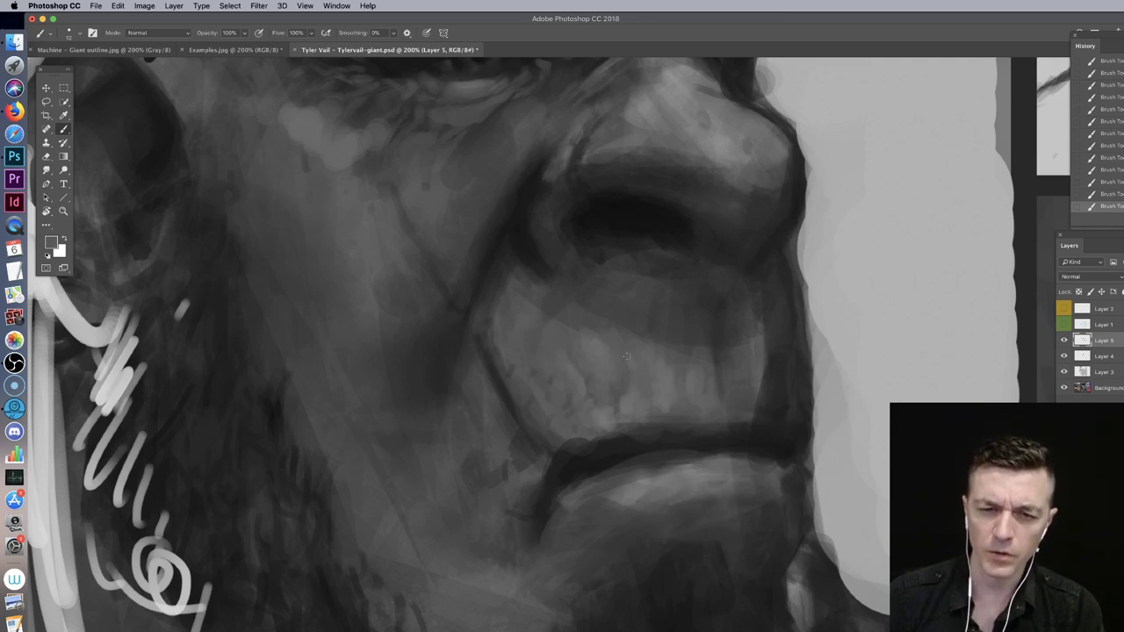
left_click(639, 381, "alt")
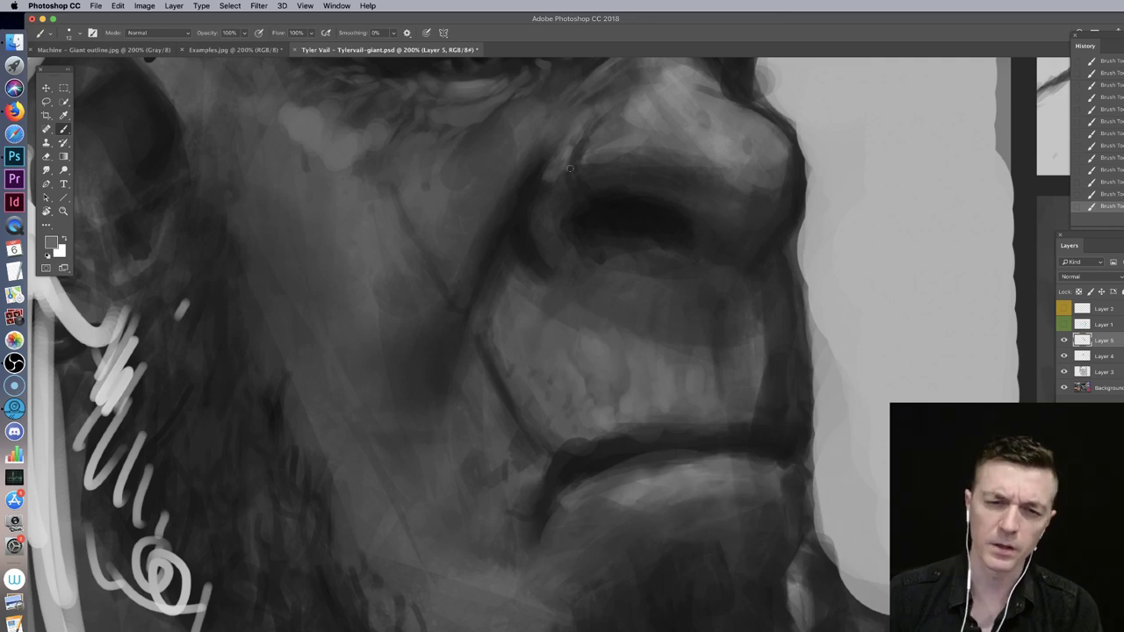
Step: Sample a lighter grey from the nose and add fine 6 px highlights between the upper lip folds, blending with a sampled lip tone
left_click_drag(665, 315, 679, 307)
left_click(727, 140, "alt")
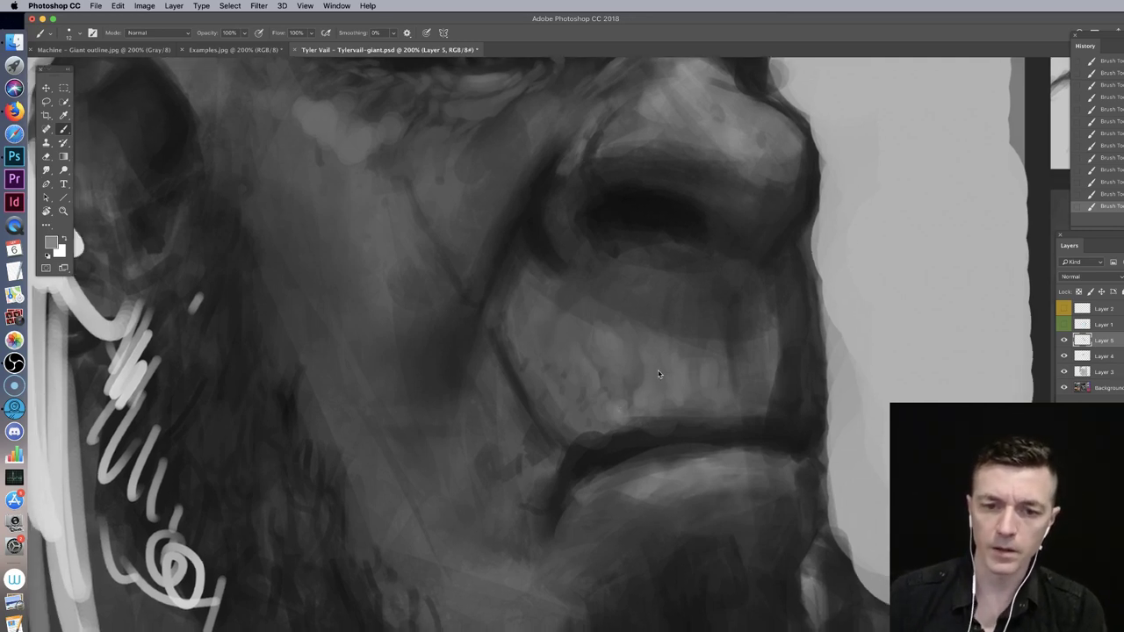
right_click(660, 375)
left_click(640, 393)
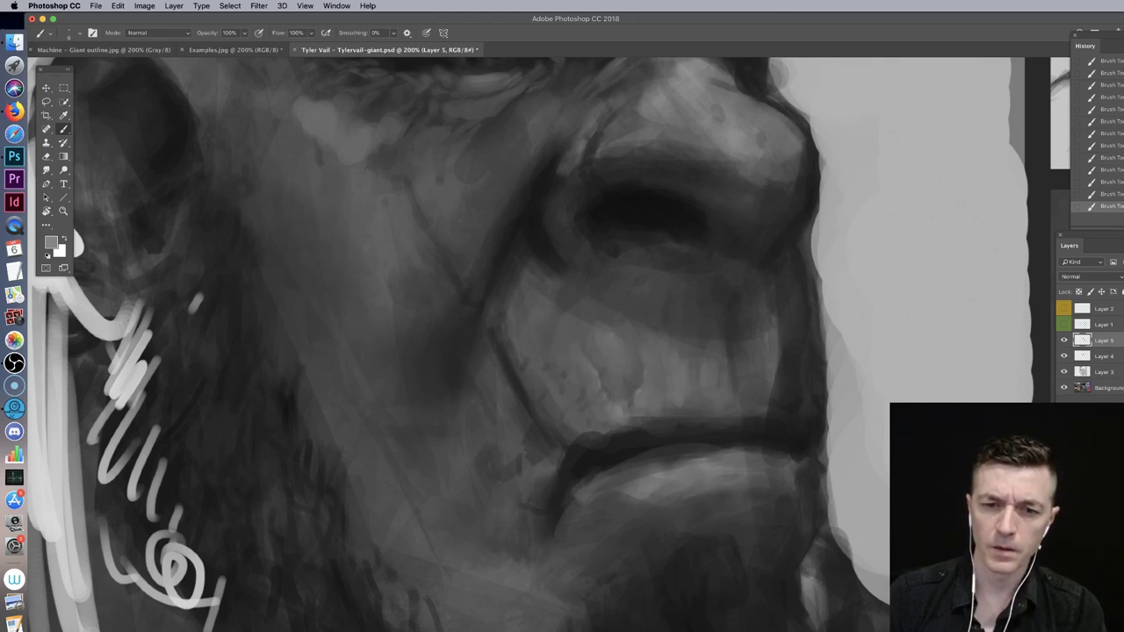
left_click(624, 339, "alt")
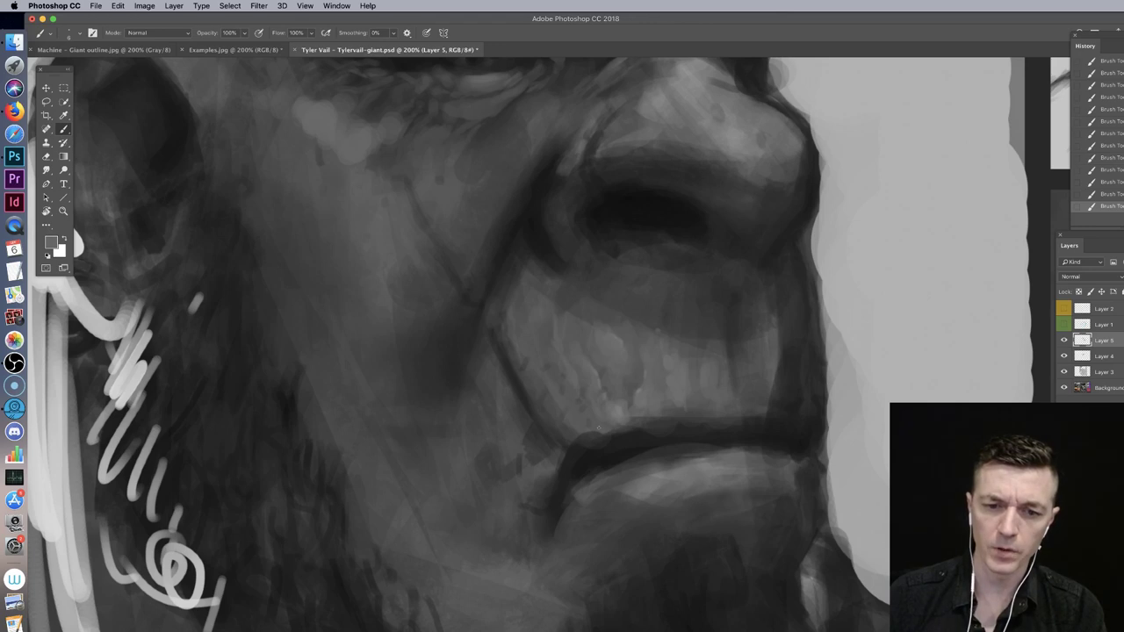
Step: Paint vertical wrinkle strokes above the mouth line toward the front of the upper lip with 12 px and 11 px brushes
right_click(692, 411)
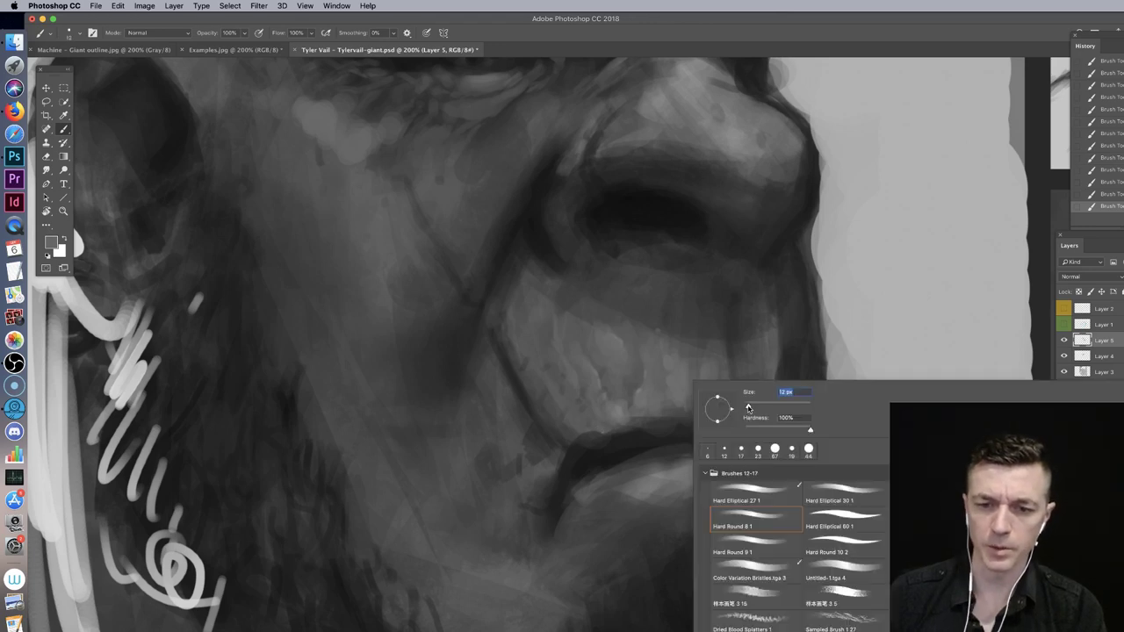
left_click(648, 404)
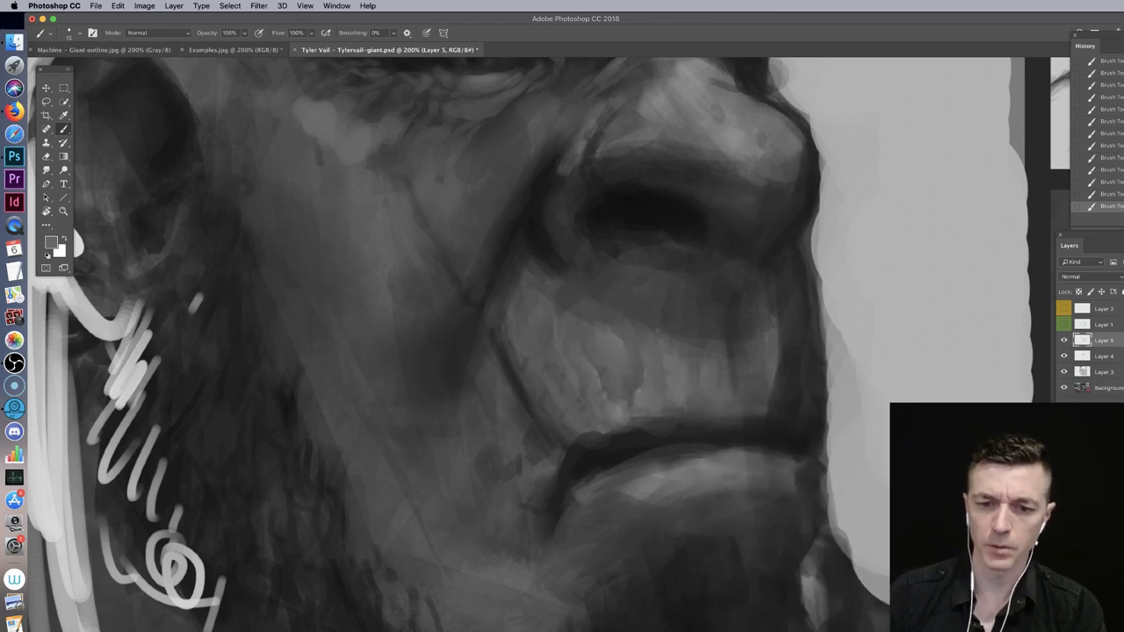
right_click(700, 365)
key("Return")
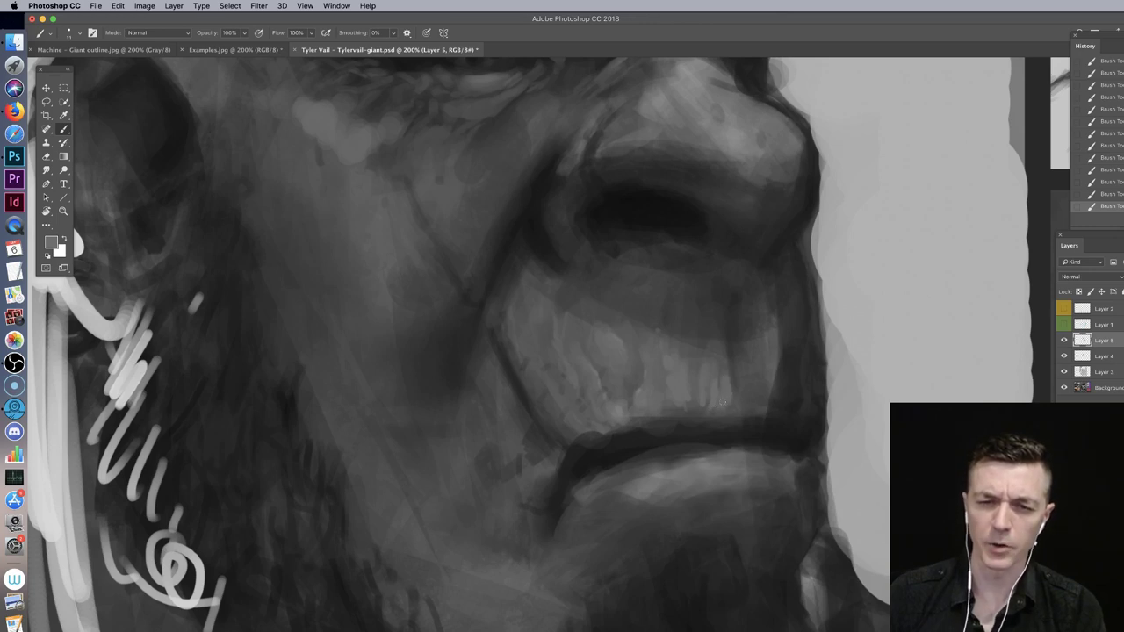
Step: Define the upper lip's edge where it meets the fold beside the nostril, using sampled light and dark tones
left_click(557, 338, "alt")
mouse_move(528, 264)
left_mouse_down()
mouse_move(680, 296)
mouse_move(680, 311)
left_mouse_up()
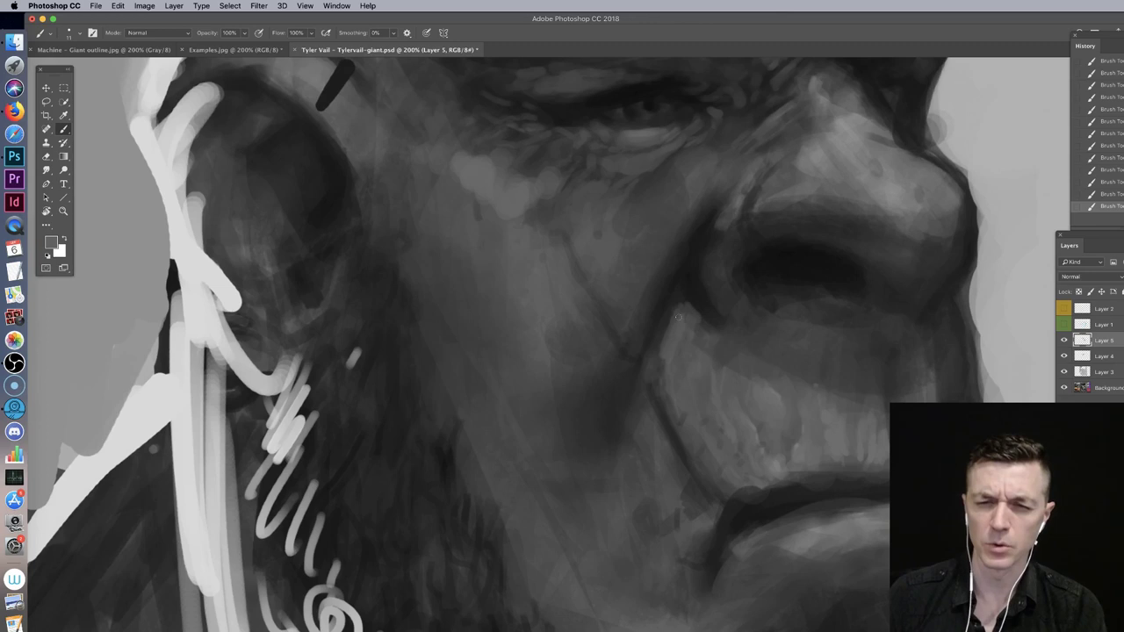
left_click(703, 336, "alt")
mouse_move(678, 300)
left_mouse_down()
mouse_move(668, 325)
mouse_move(662, 364)
mouse_move(672, 306)
left_mouse_up()
left_click(678, 285, "alt")
left_click(685, 331, "alt")
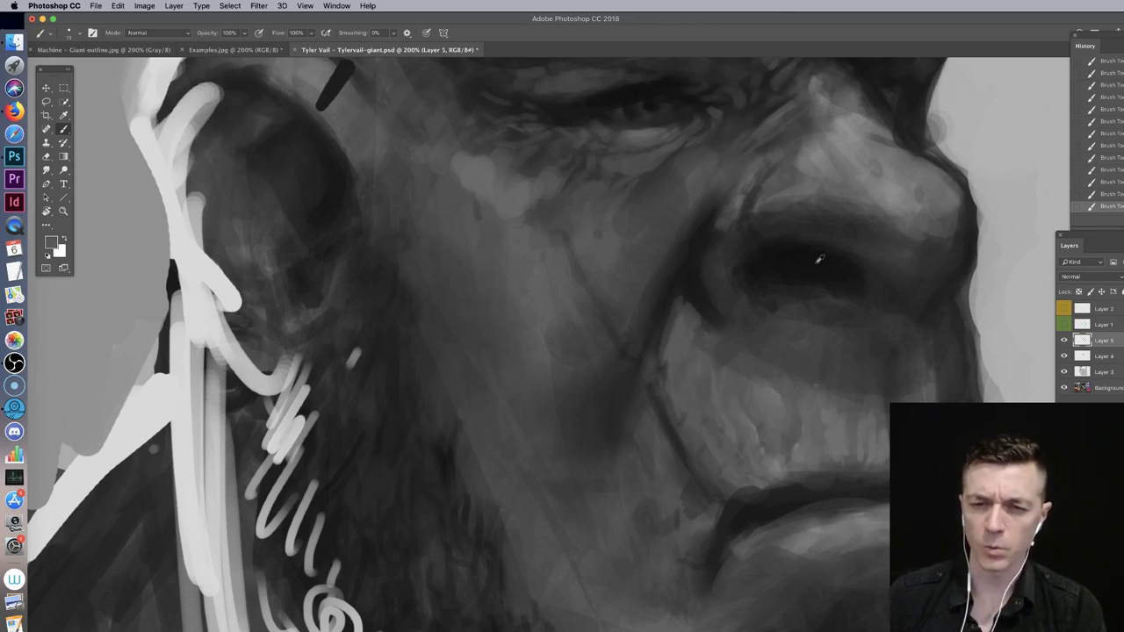
Step: Highlight the edge of the crease running to the mouth corner with a 7 px brush, then soften it with sampled lip tones
left_click(851, 145, "alt")
left_click_drag(816, 345, 751, 281)
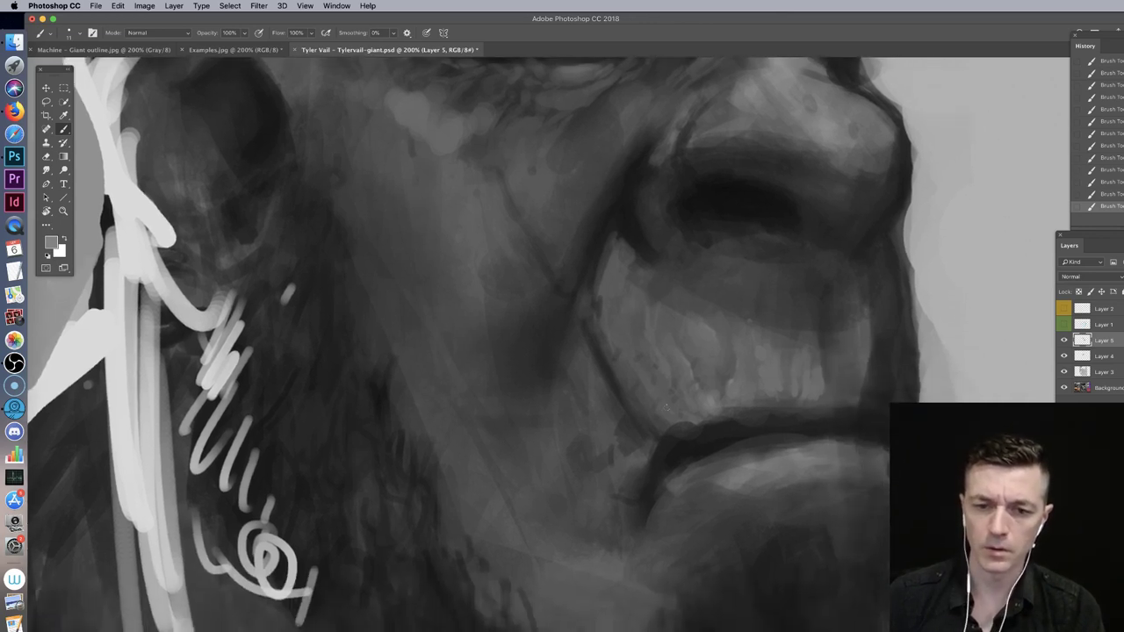
right_click(678, 386)
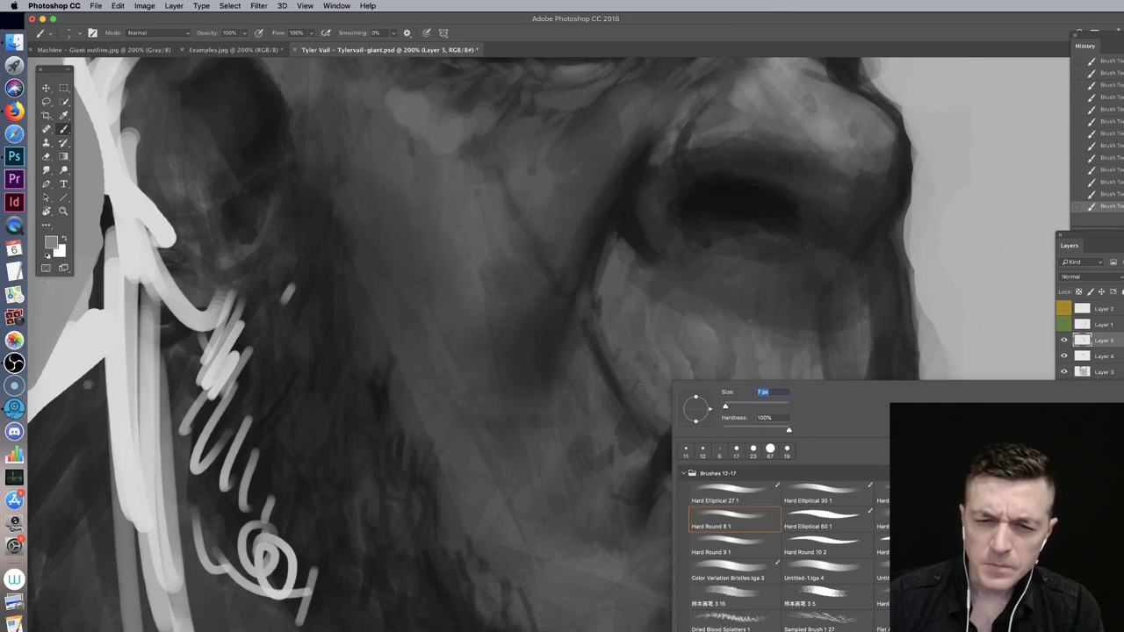
left_click_drag(638, 412, 658, 441)
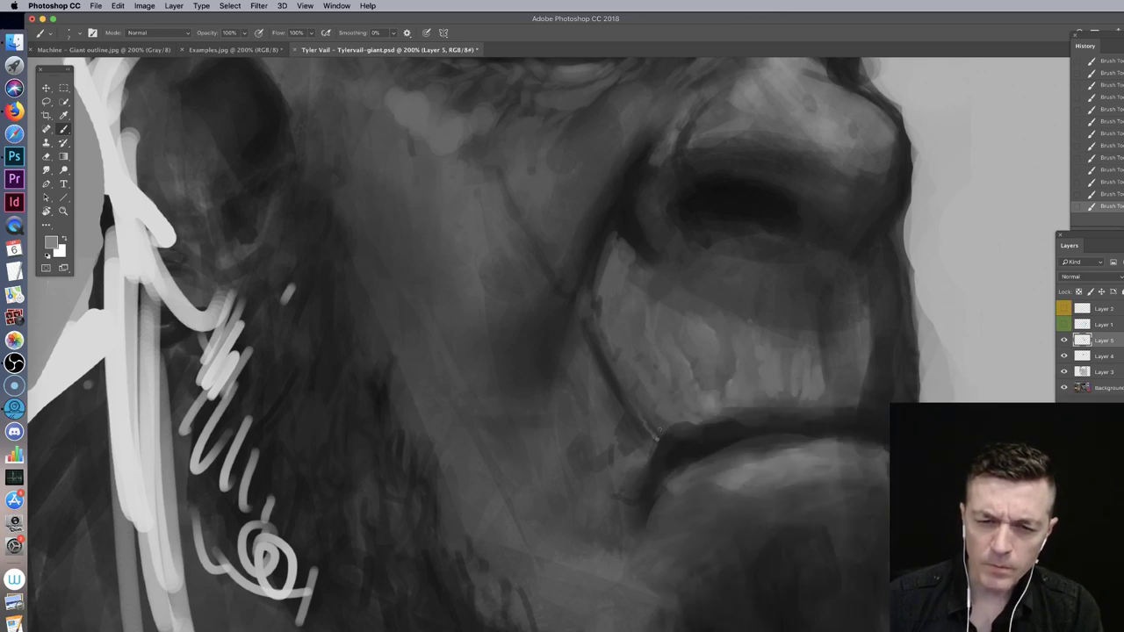
left_click(663, 428, "alt")
left_click(657, 391, "alt")
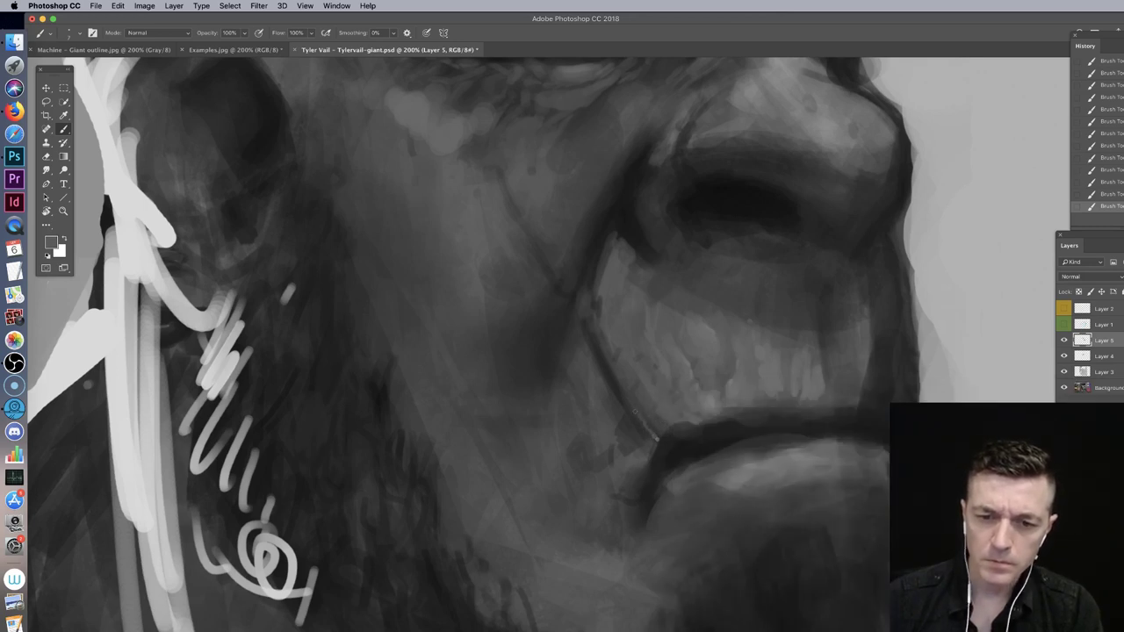
left_click_drag(633, 406, 654, 436)
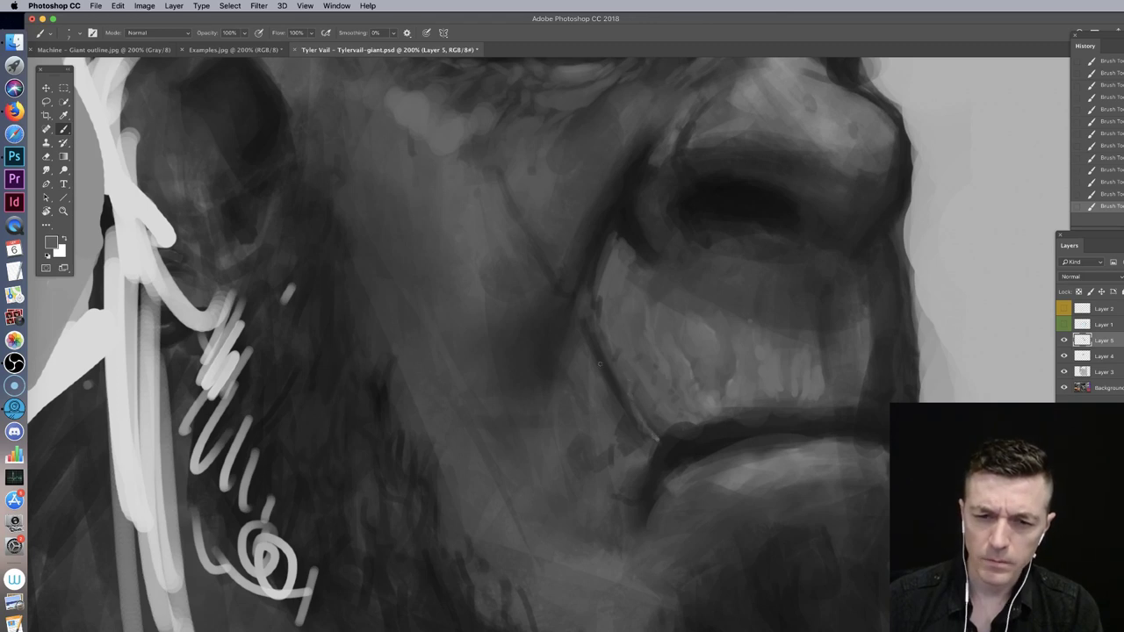
Step: Paint short folds and highlights beside the lower end of the mouth-corner crease, alternating sampled dark and mid greys
left_click(604, 386, "alt")
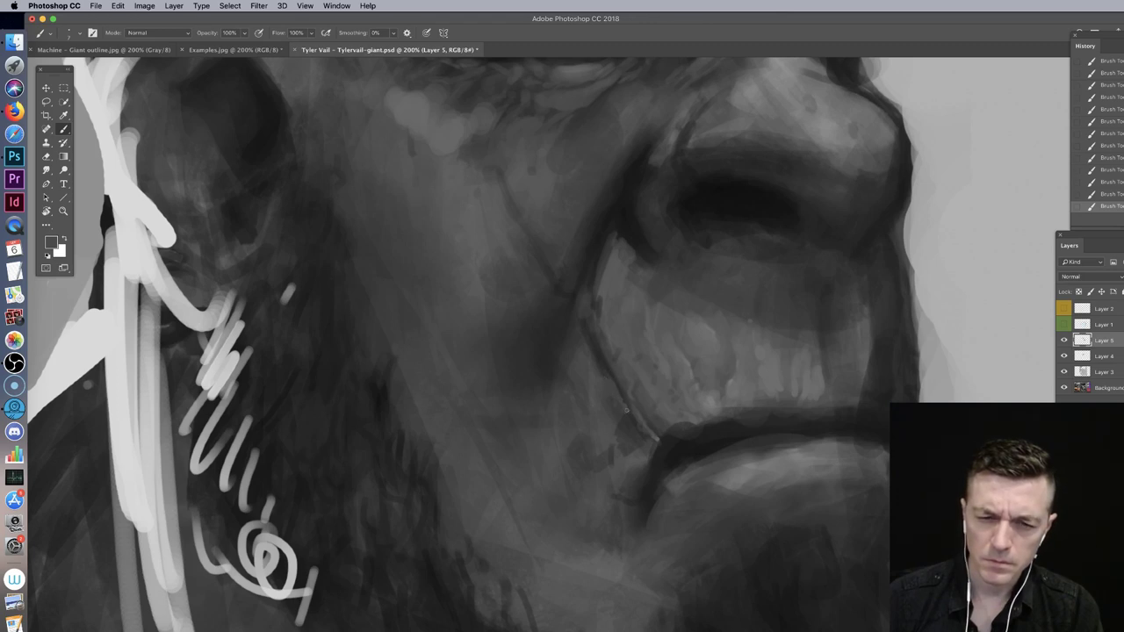
left_click(619, 383, "alt")
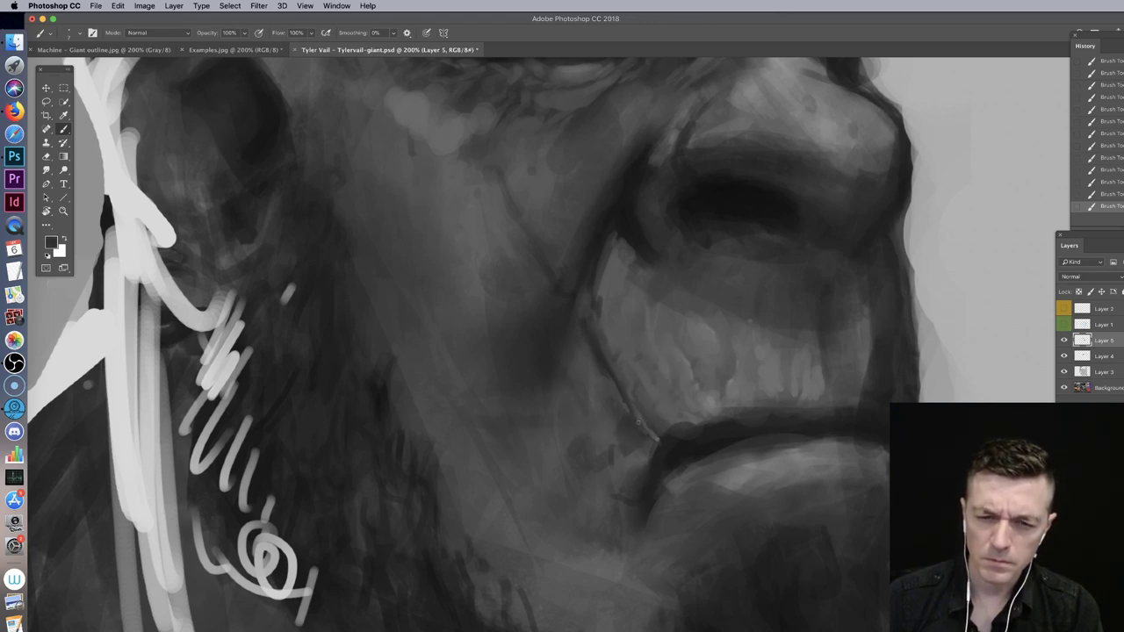
left_click(615, 438, "alt")
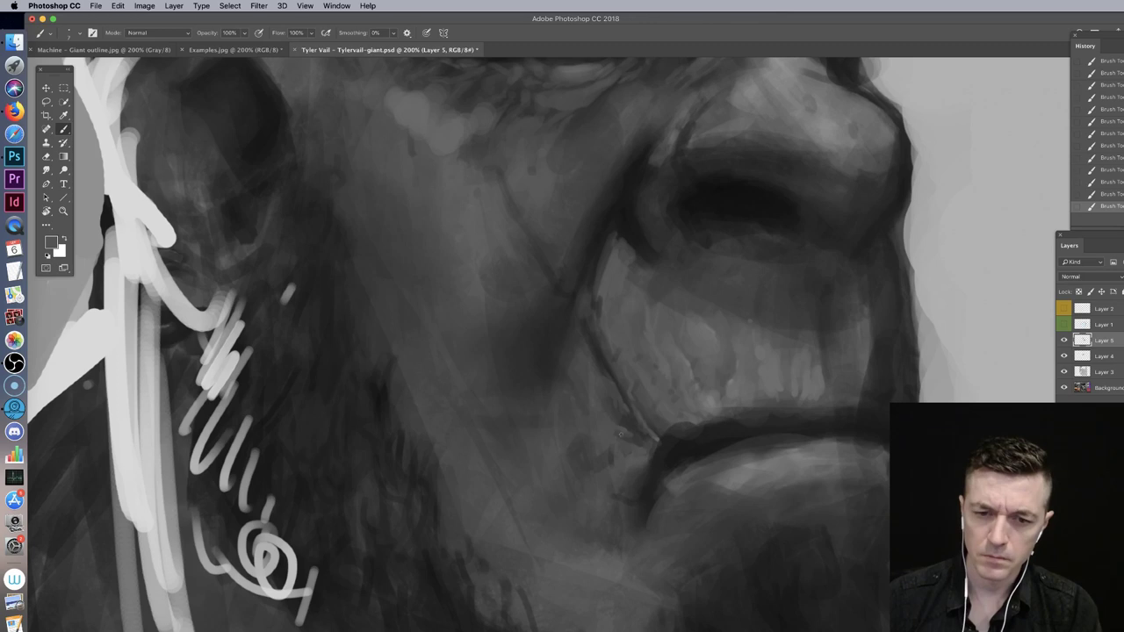
left_click(617, 400, "alt")
left_click(639, 401, "alt")
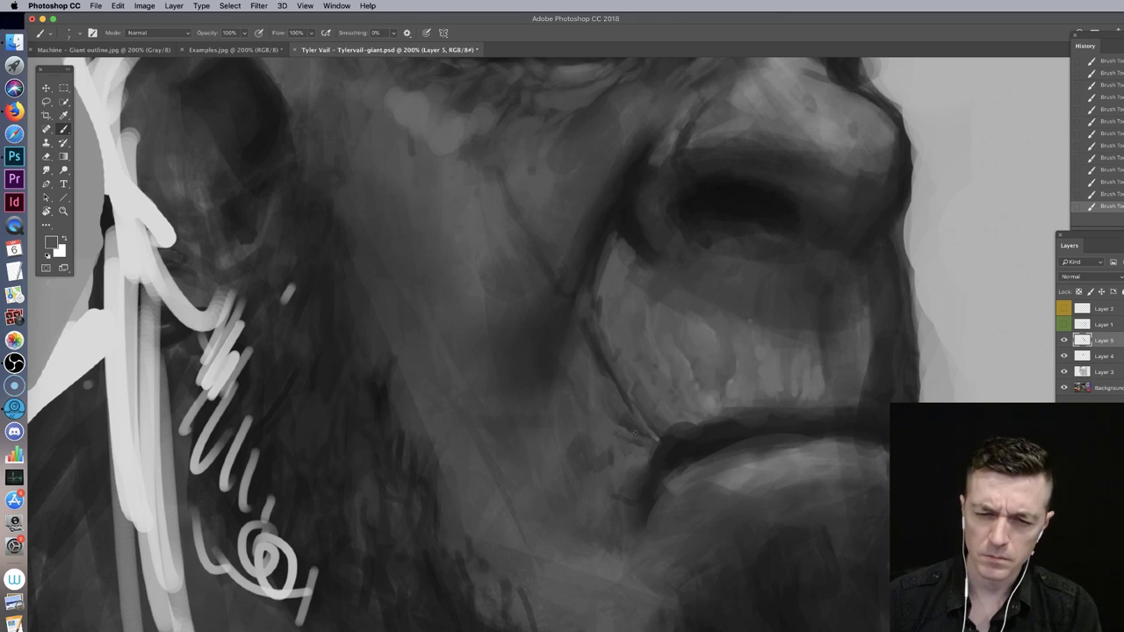
left_click_drag(658, 336, 673, 364)
left_click(734, 425, "alt")
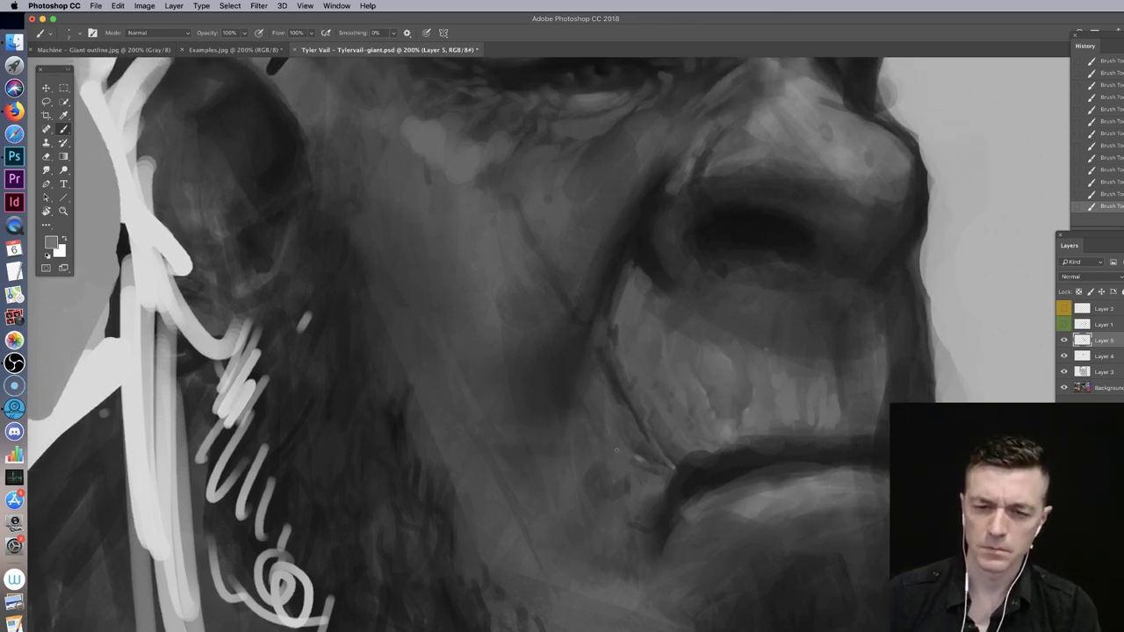
left_click(641, 456, "alt")
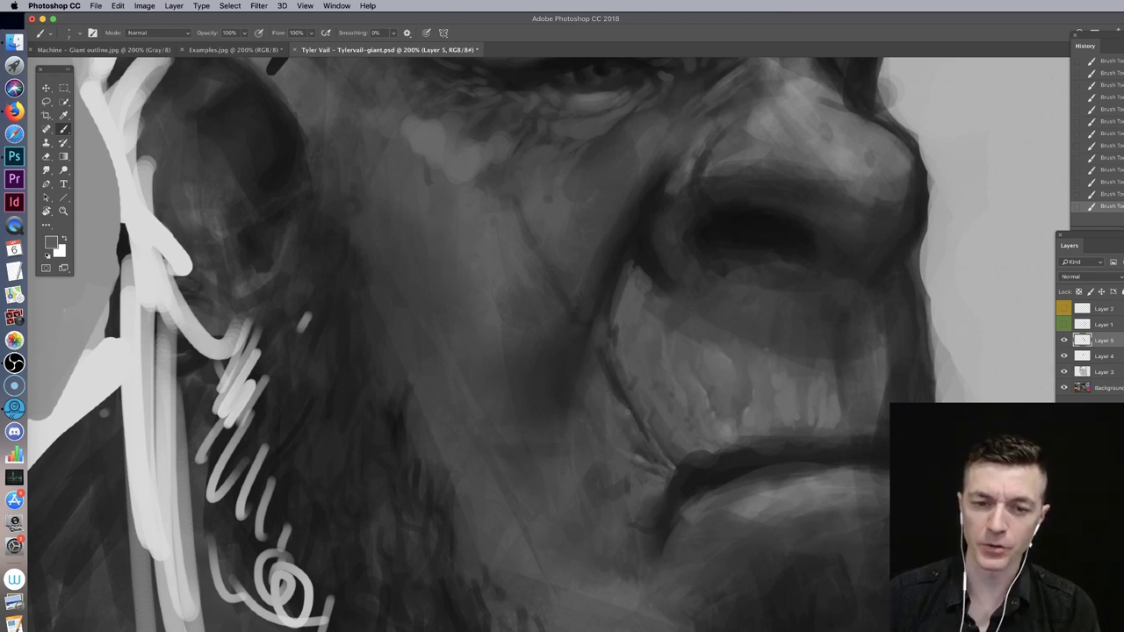
left_click(610, 375, "alt")
Step: Soften the upper part of the mouth-corner crease with the sampled-brush Smudge preset at 10% strength, starting at 28 px and reducing the size
key("r")
right_click(616, 370)
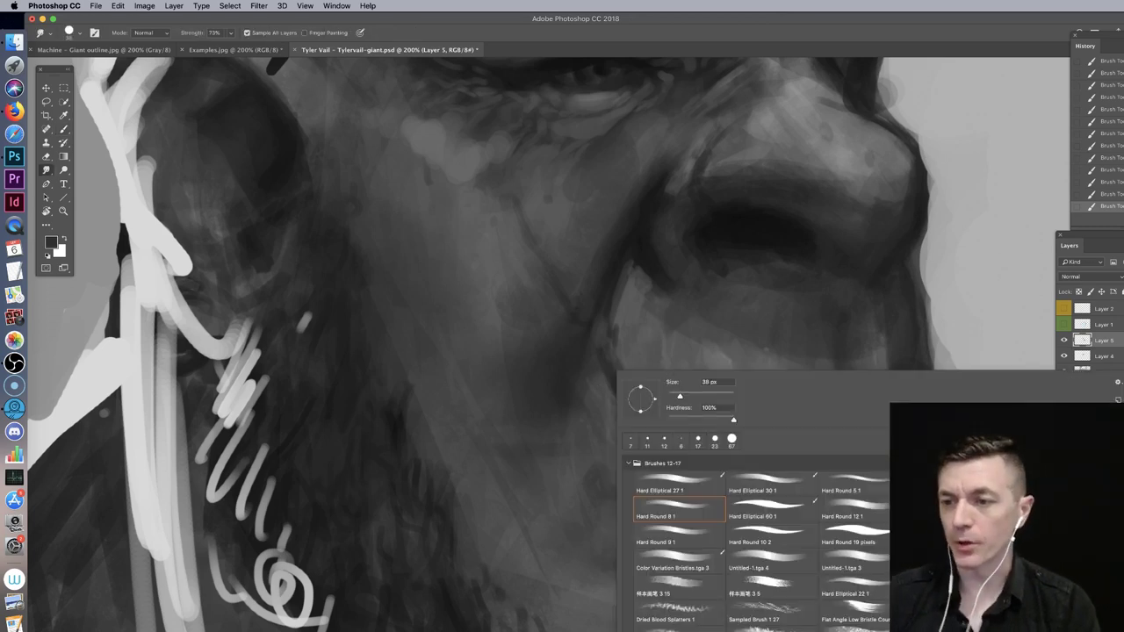
left_click(1080, 326)
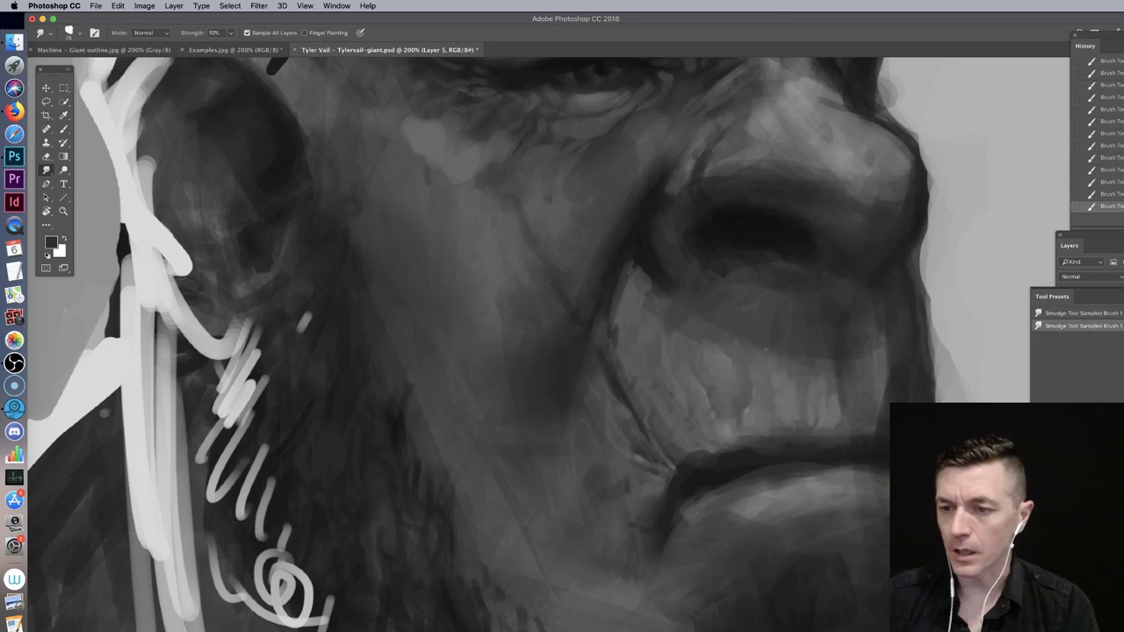
right_click(685, 361)
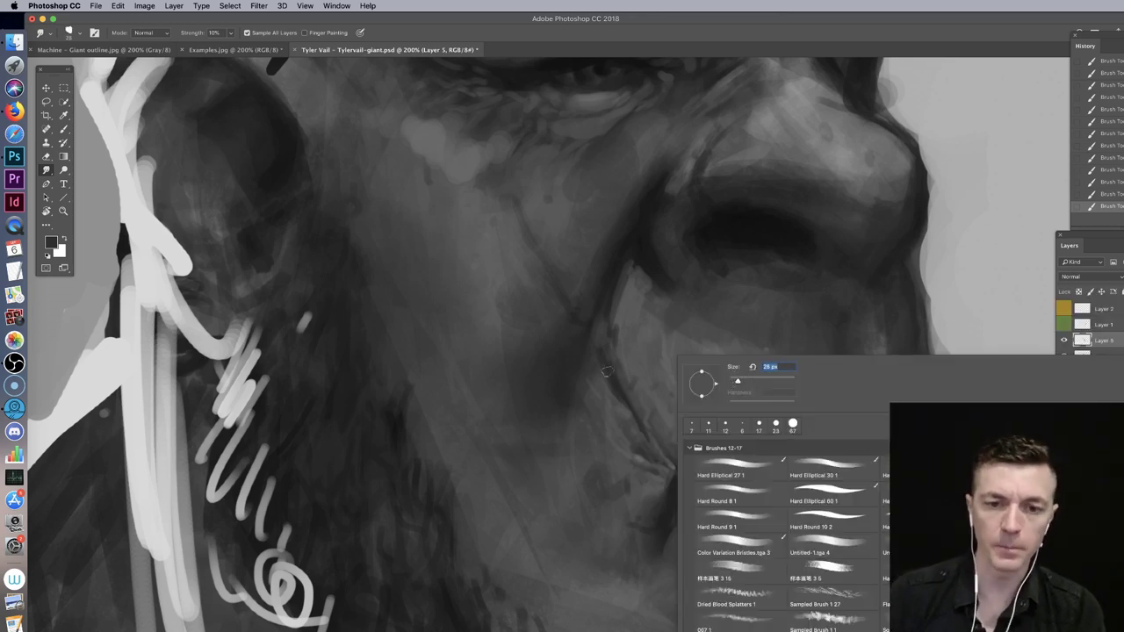
mouse_move(608, 392)
left_mouse_down()
mouse_move(600, 373)
mouse_move(610, 390)
left_mouse_up()
mouse_move(603, 378)
left_mouse_down()
mouse_move(624, 418)
mouse_move(595, 352)
left_mouse_up()
left_click_drag(596, 352, 607, 367)
left_click_drag(602, 356, 607, 366)
right_click(716, 327)
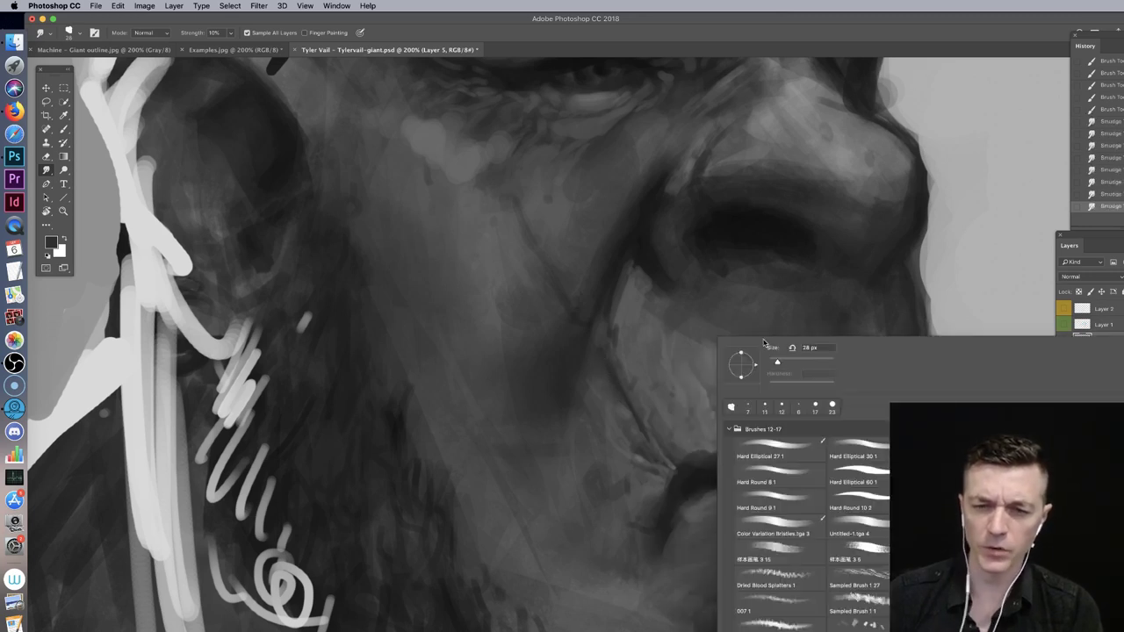
left_click_drag(775, 366, 716, 399)
left_click_drag(714, 388, 715, 398)
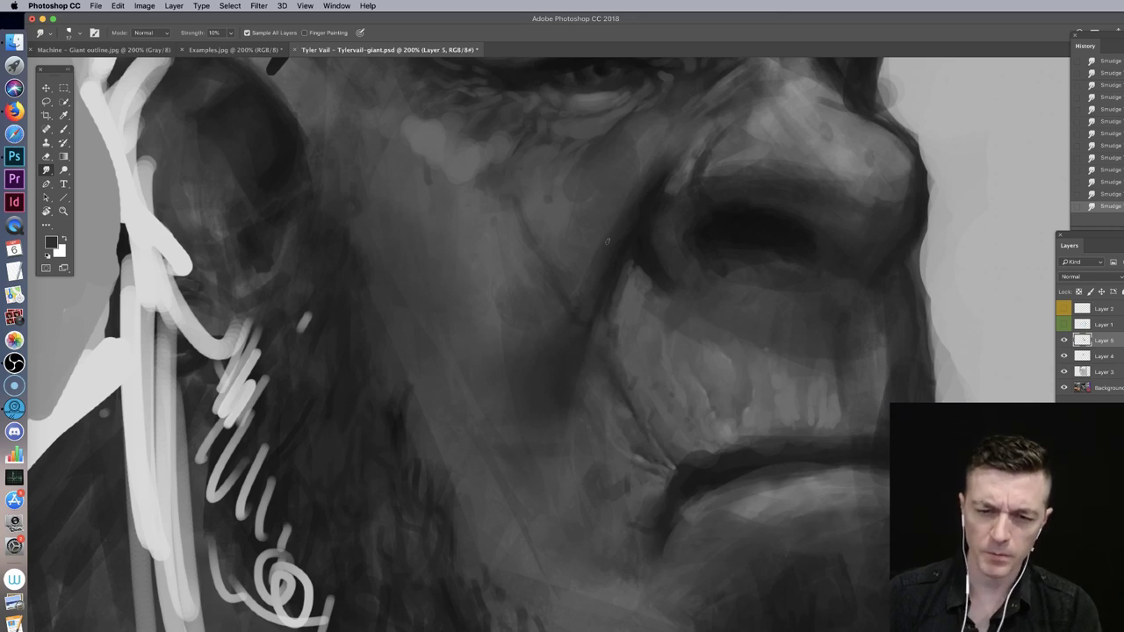
Step: Brush short strokes of a sampled lip tone along the crease to redefine the upper lip's outer edge
key("b")
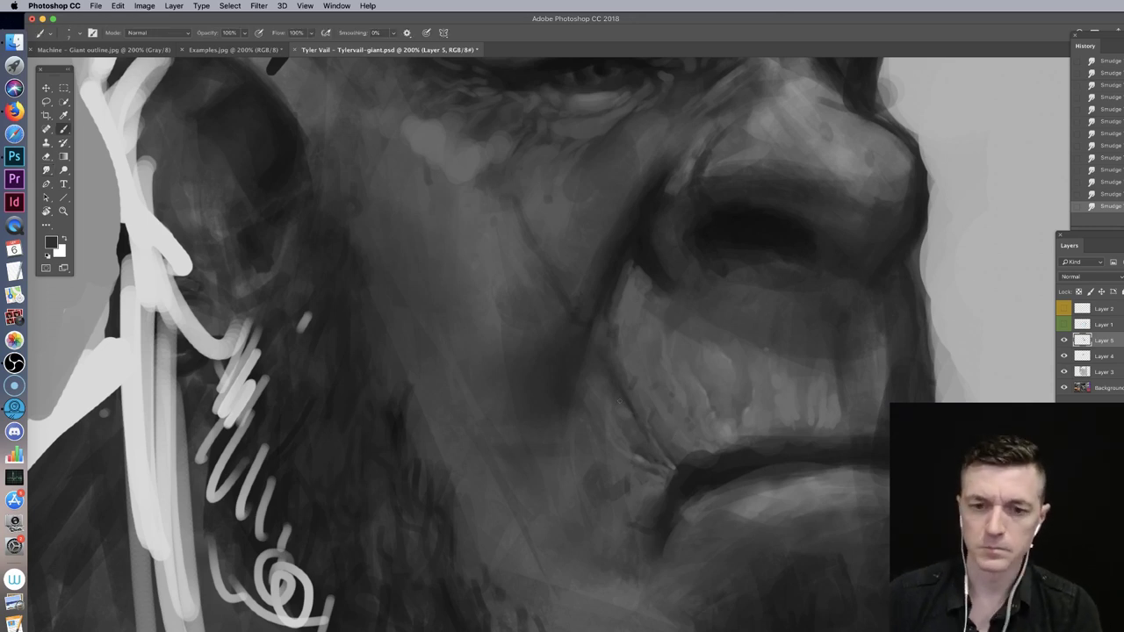
left_click(627, 367, "alt")
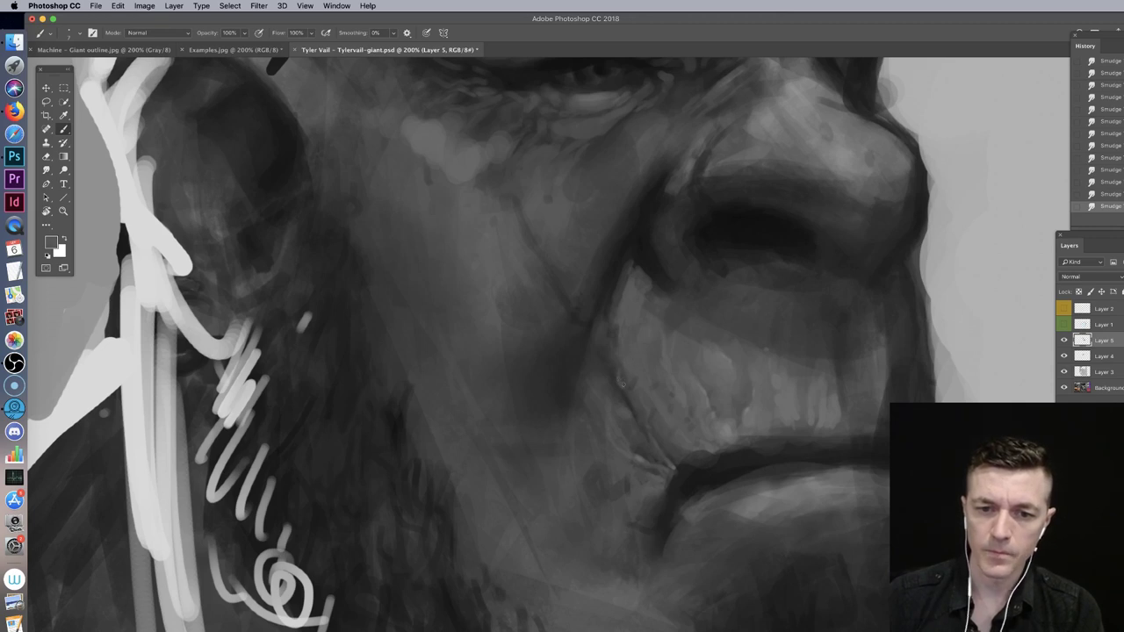
left_click_drag(624, 384, 627, 391)
mouse_move(624, 386)
left_mouse_down()
mouse_move(609, 328)
mouse_move(629, 396)
left_mouse_up()
left_click_drag(627, 392, 631, 398)
left_click(604, 360)
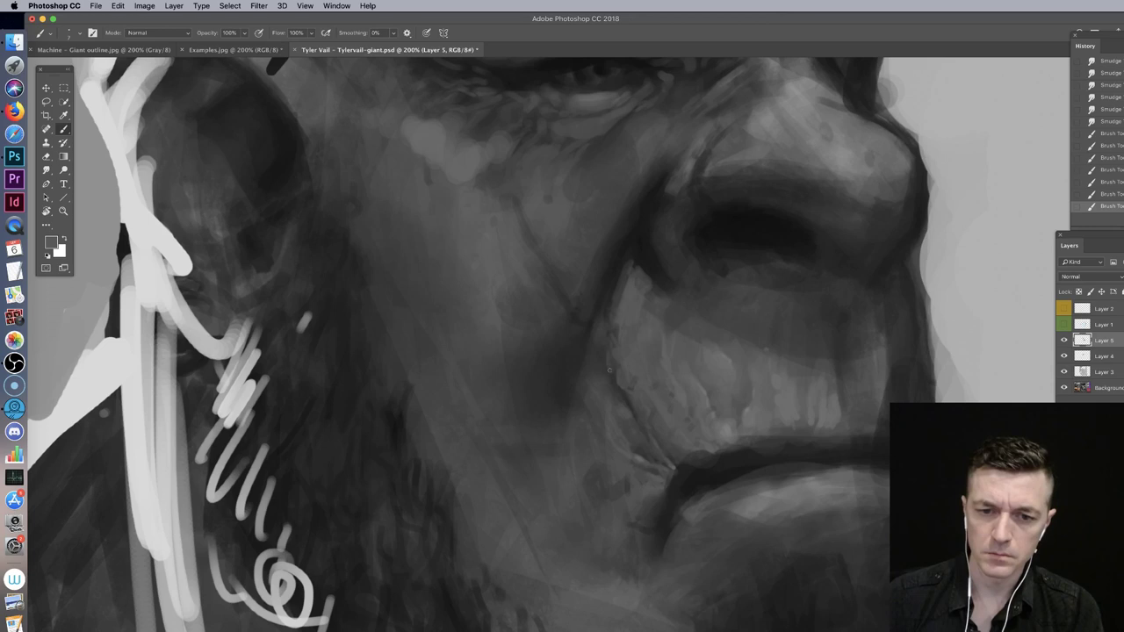
left_click_drag(619, 397, 625, 404)
left_click_drag(629, 405, 635, 411)
left_click_drag(642, 412, 650, 419)
Step: Compare the portrait with and without the Layer 5 paintover
key("super+minus")
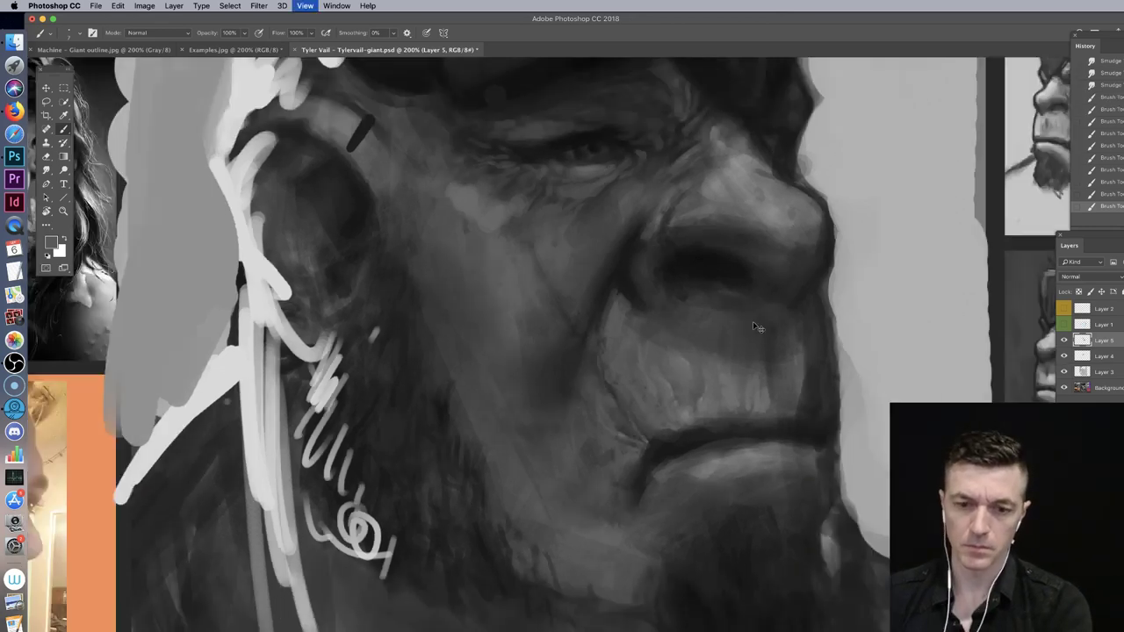
left_click(1064, 341)
left_click(1065, 342)
left_click(1066, 342)
left_click(1066, 343)
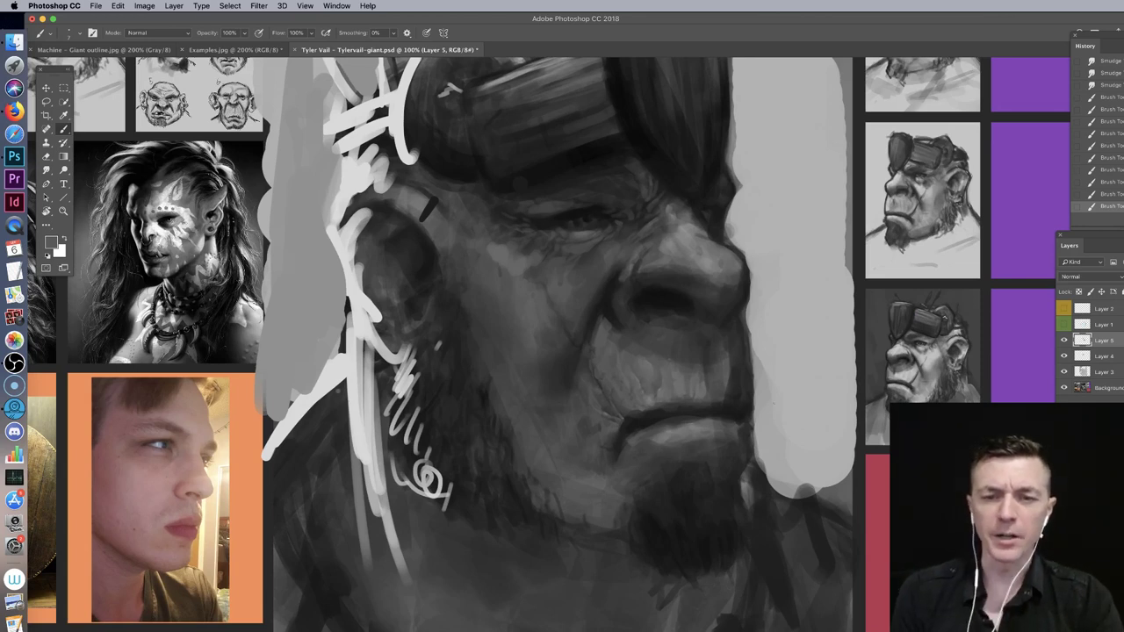
Step: Dab skin spots onto the cheekbone below the eye with a larger brush and greys sampled from the cheek
left_click_drag(432, 327, 747, 336)
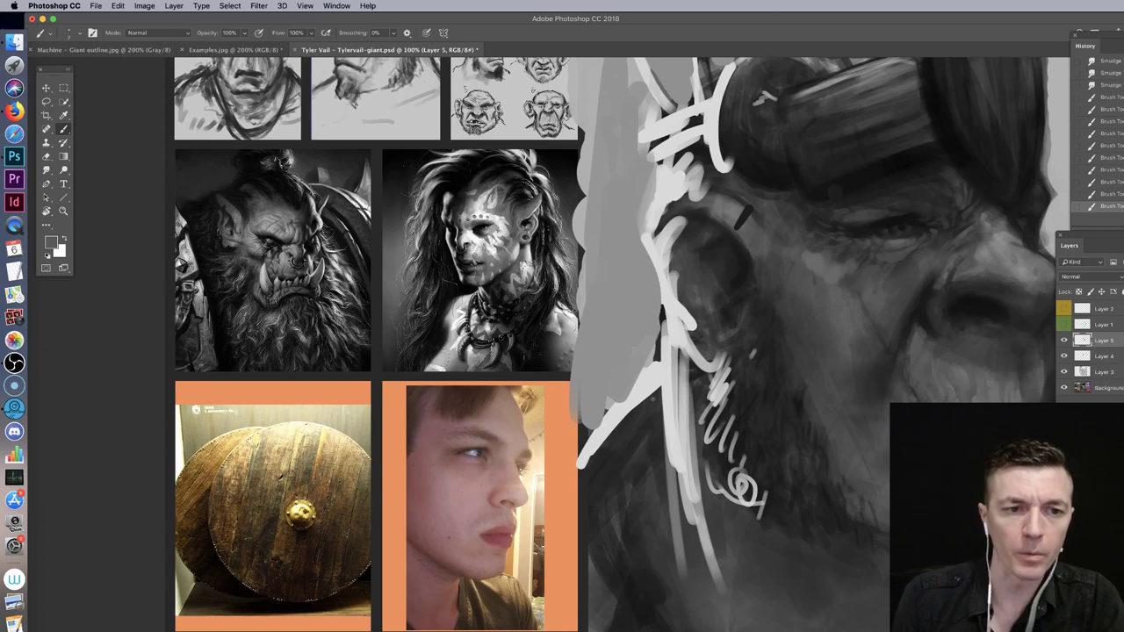
key("super+z")
left_click_drag(857, 322, 649, 346)
right_click(748, 332)
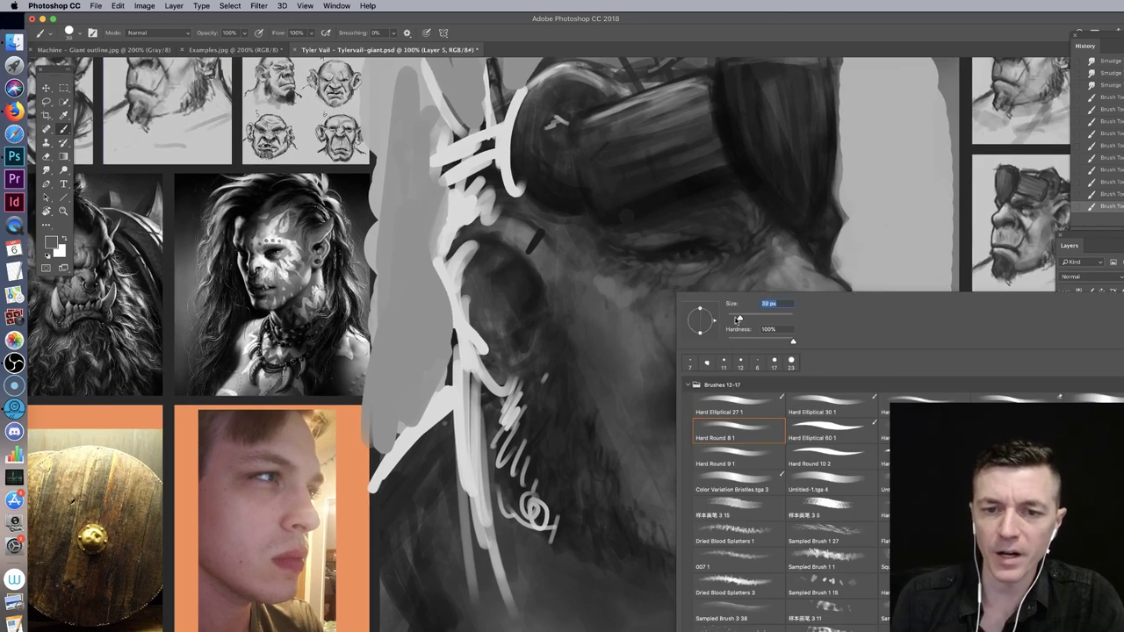
left_click(611, 279, "alt")
left_click_drag(639, 319, 636, 309)
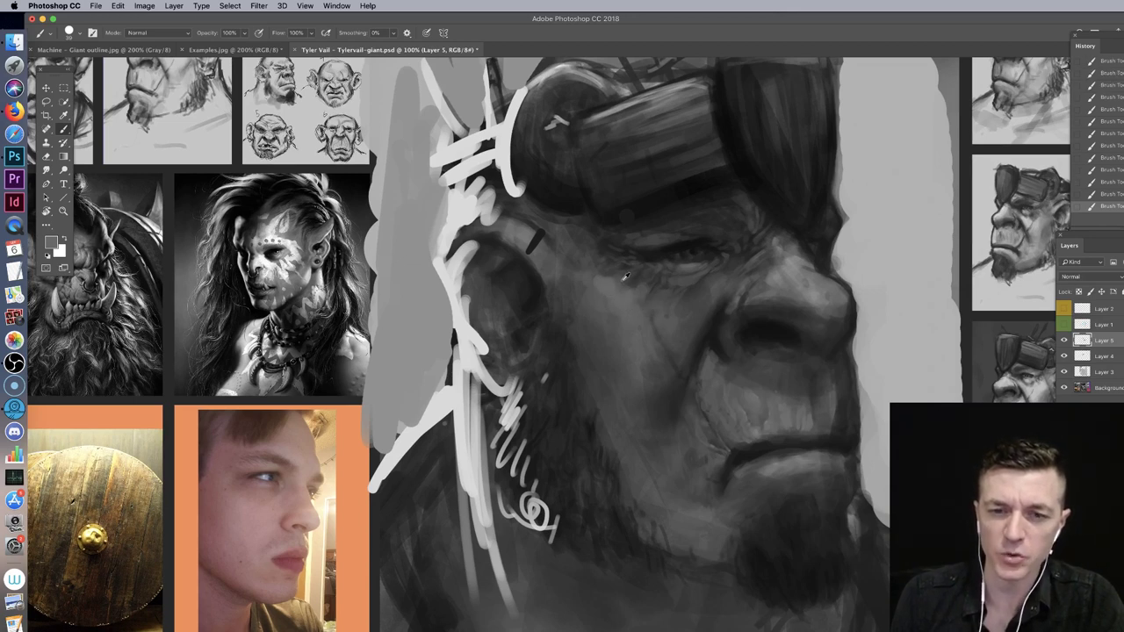
left_click(626, 277, "alt")
left_click(619, 292, "alt")
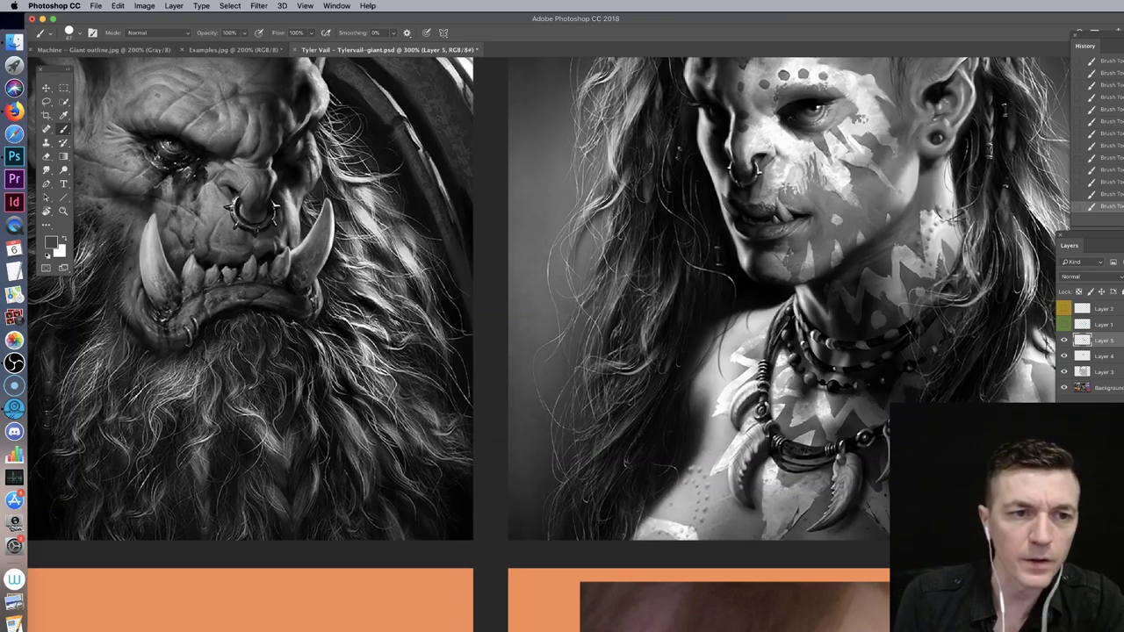
Step: Examine the skin detail on the bearded, tusked orc reference up close and return to the giant portrait
left_click_drag(369, 228, 630, 418)
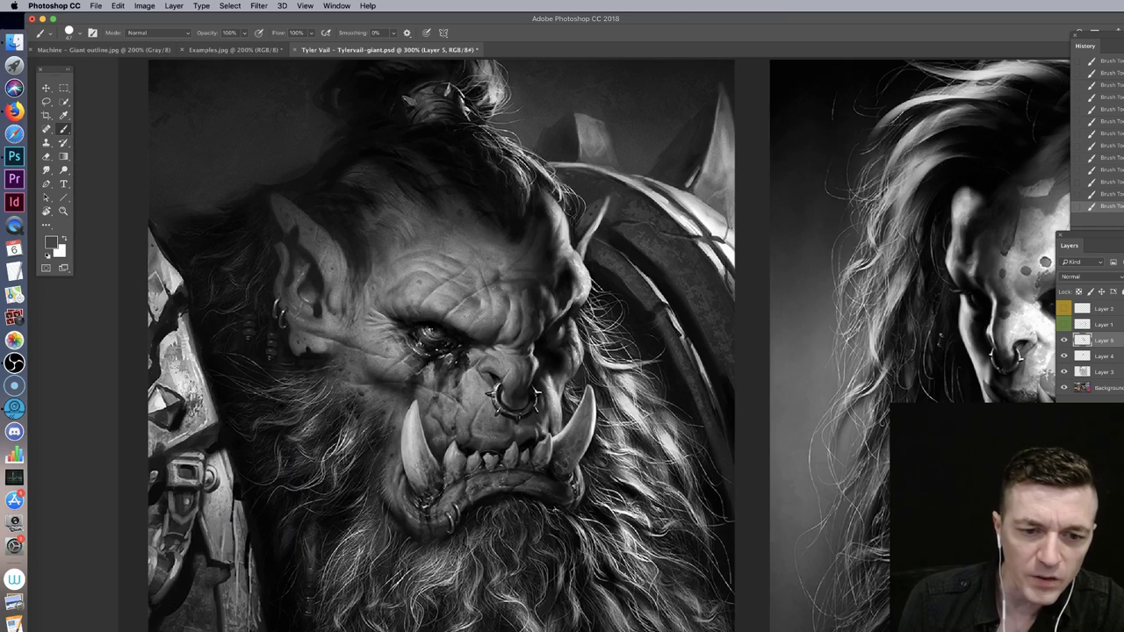
left_click_drag(1104, 451, 23, 267)
left_click_drag(772, 274, 451, 287)
key("super+minus")
key("super+minus")
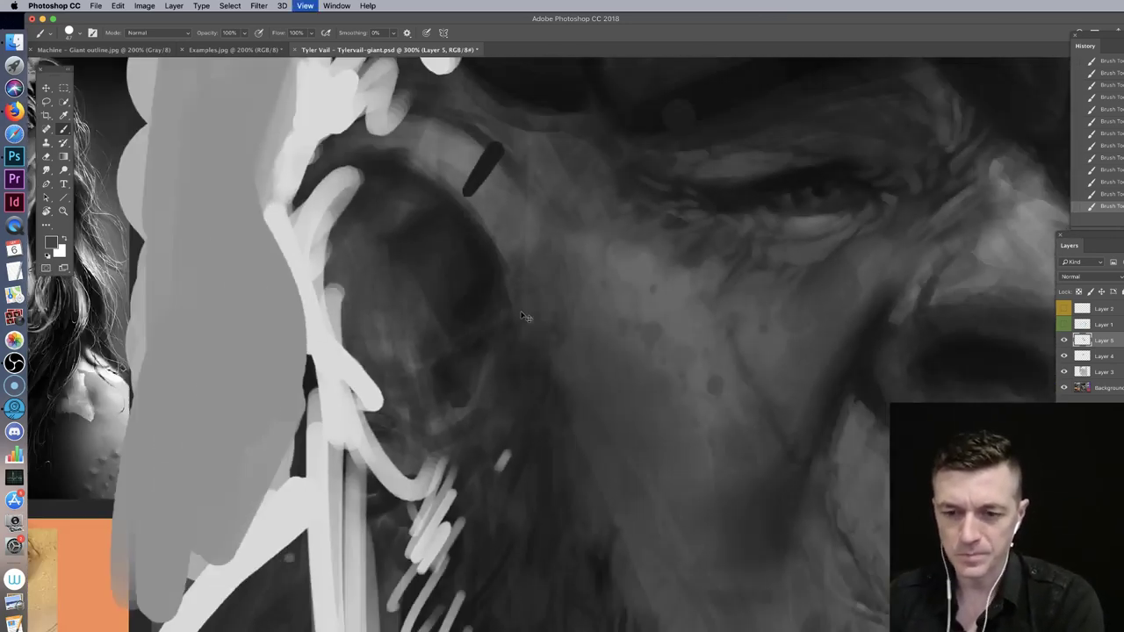
Step: Scatter smaller skin spots across the cheek with a 23 px brush, alternating sampled dark and lighter greys
right_click(769, 339)
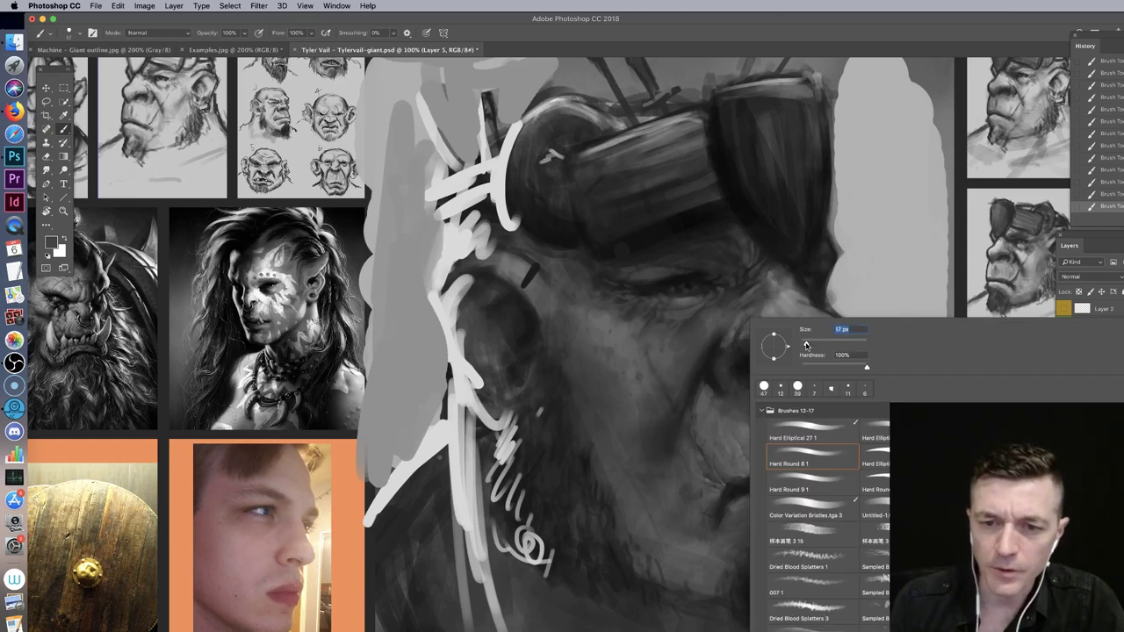
key("Return")
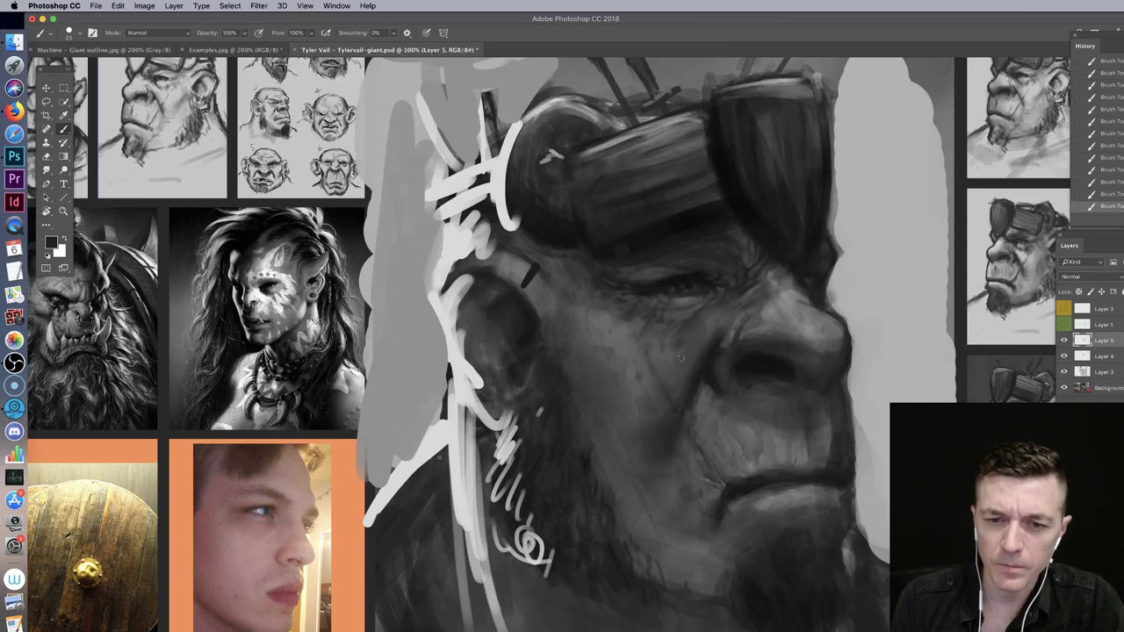
left_click(660, 347, "alt")
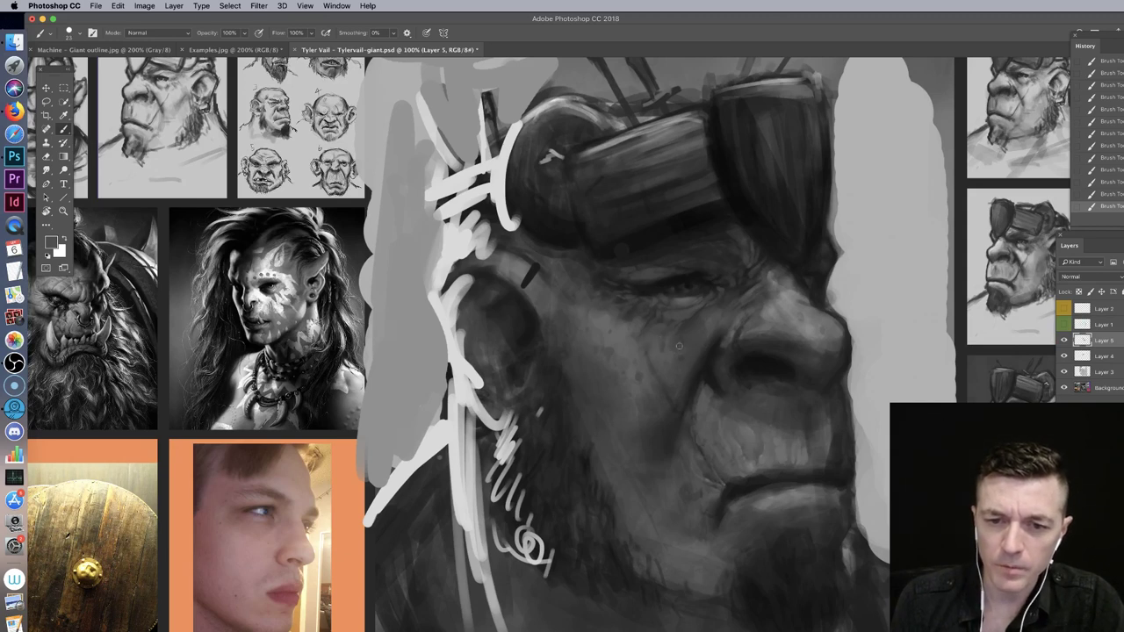
left_click(693, 337, "alt")
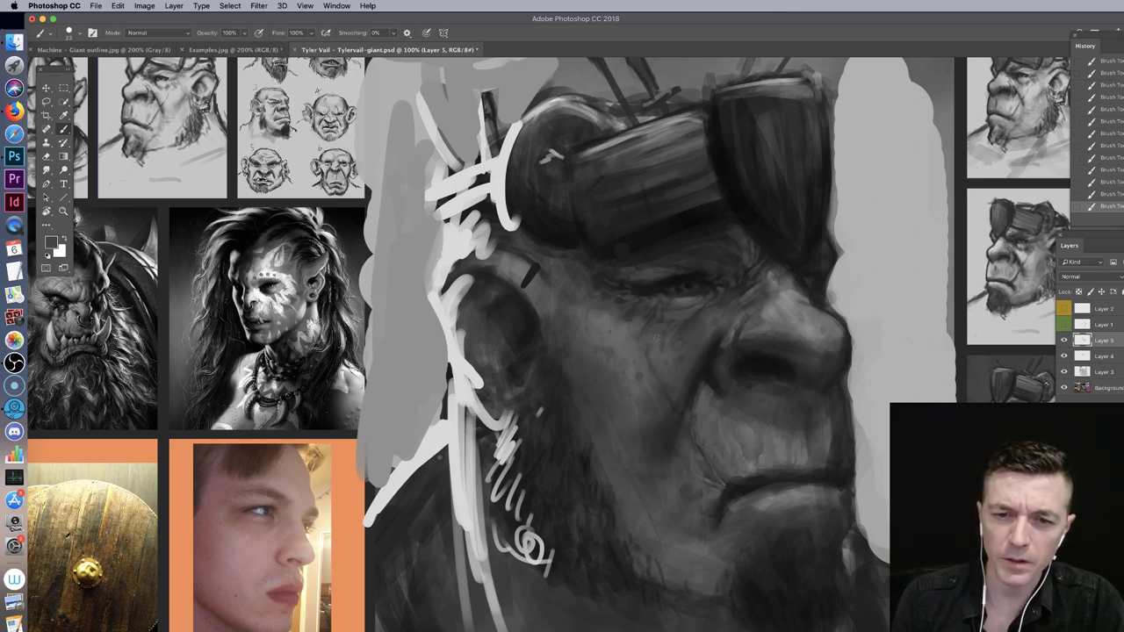
left_click(560, 380, "alt")
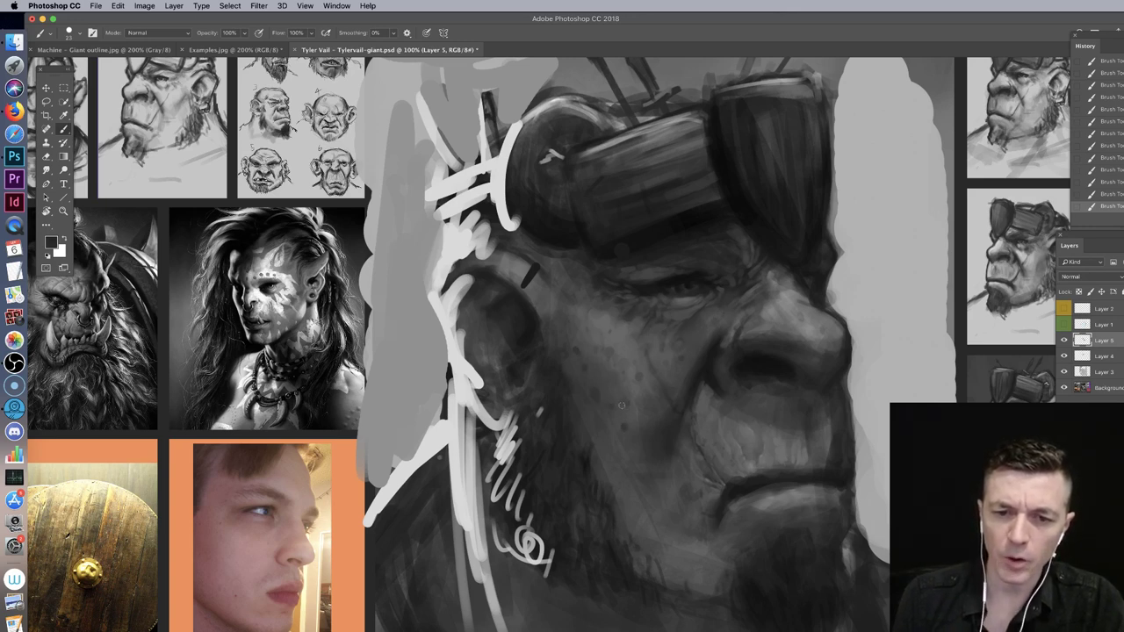
left_click(606, 387, "alt")
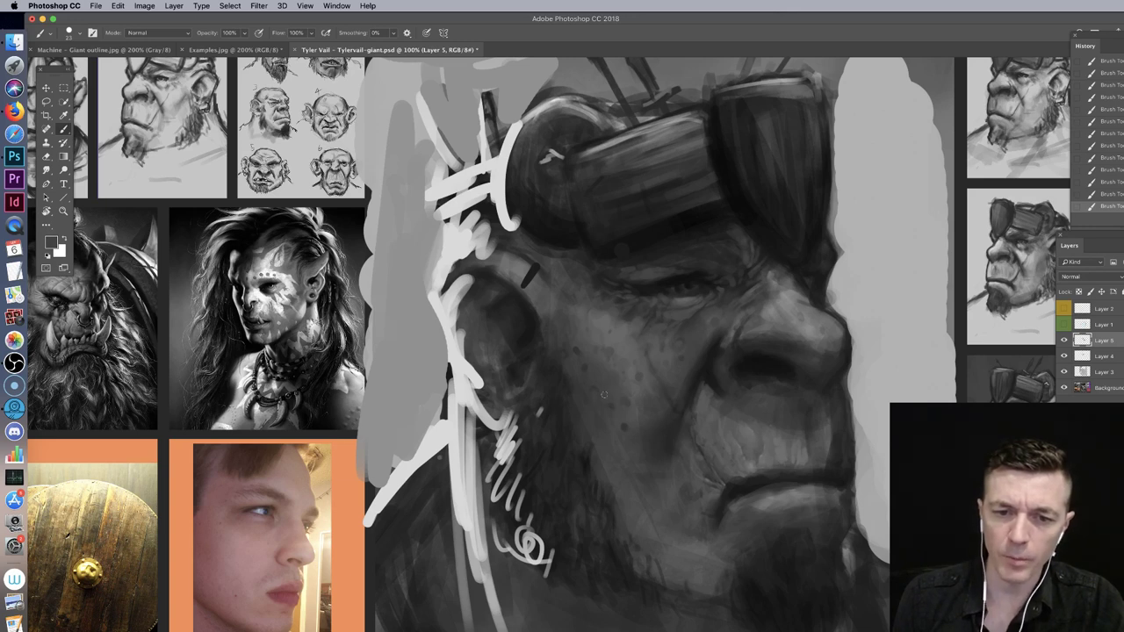
left_click(577, 396, "alt")
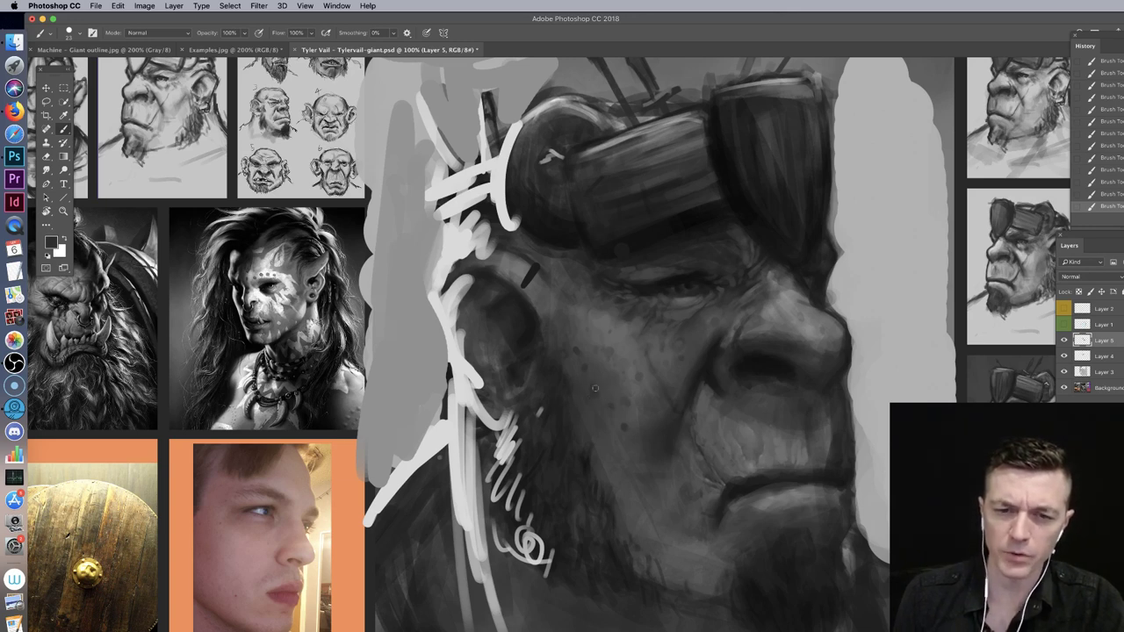
left_click(608, 375, "alt")
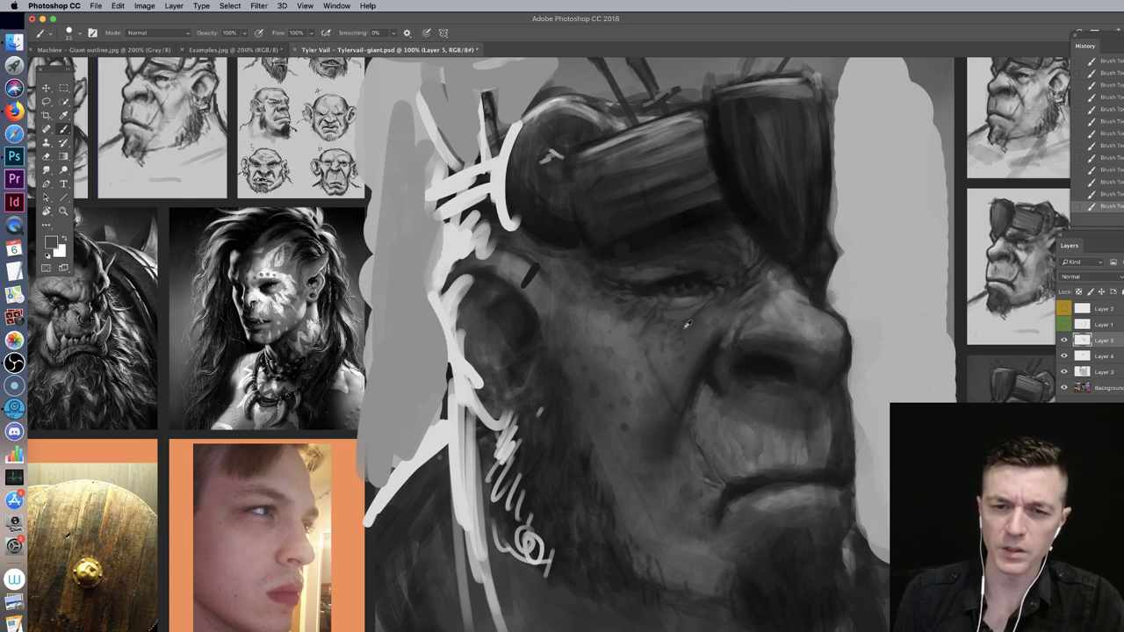
left_click(631, 422, "alt")
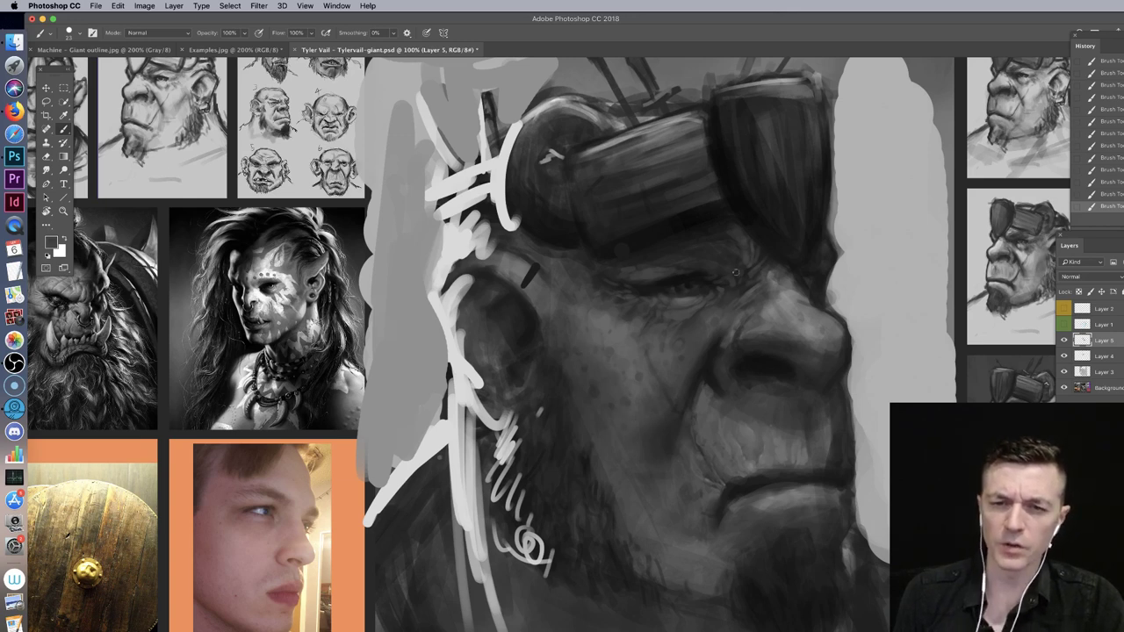
Step: Paint small dark spots on the upper lip beside the crease with a 14 px brush and sampled greys
right_click(740, 417)
left_click_drag(802, 409, 490, 333)
left_click(731, 451)
key("super+=")
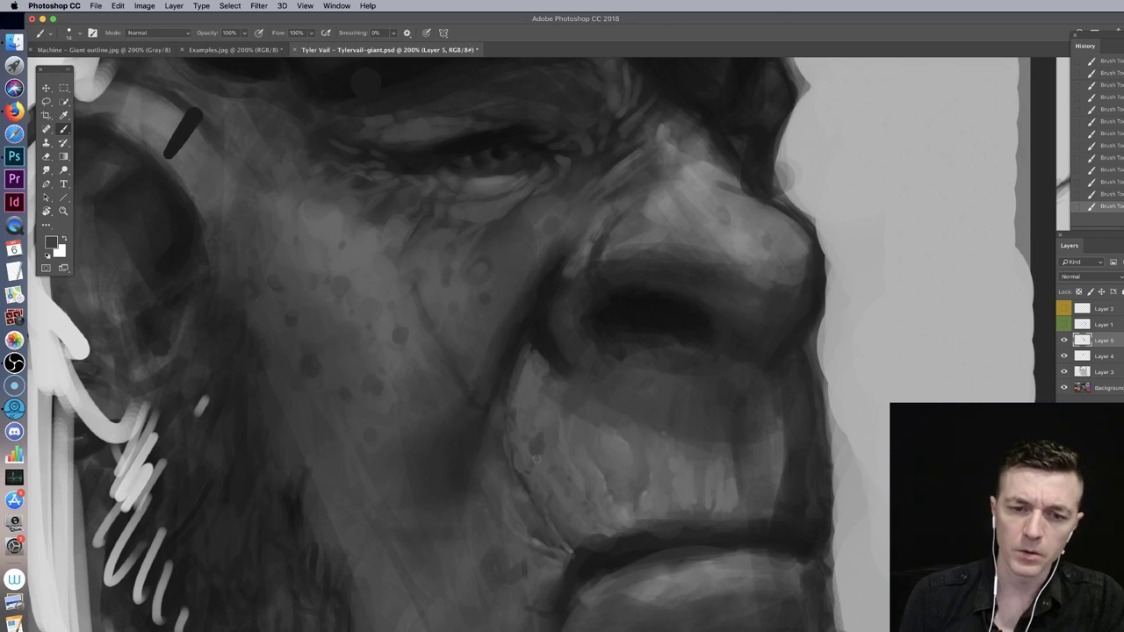
left_click(567, 430, "alt")
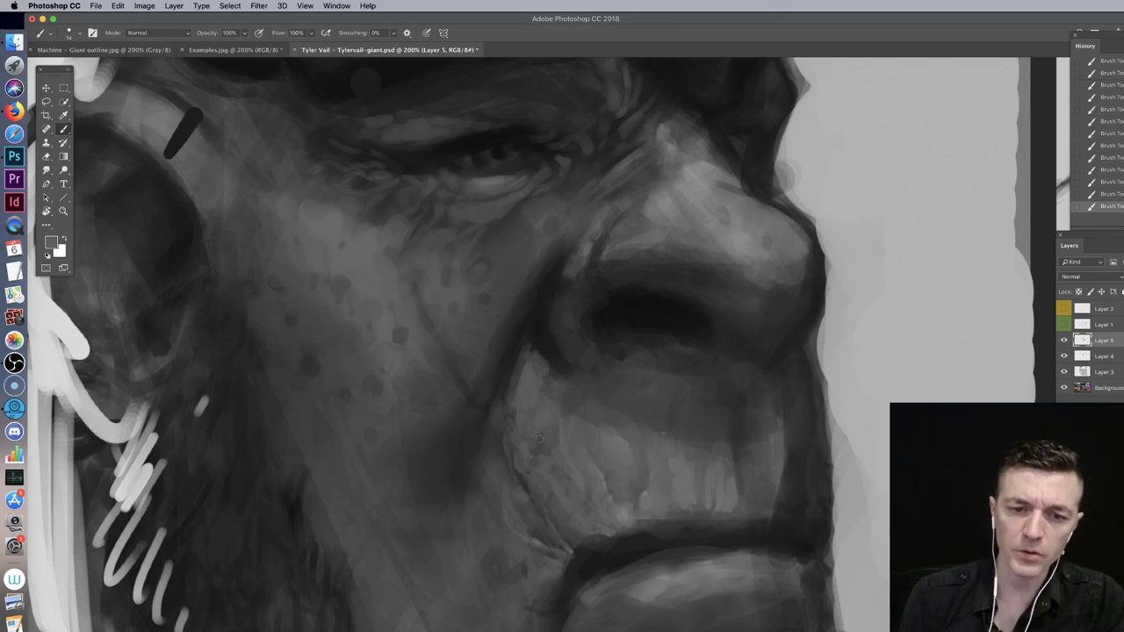
left_click(625, 345, "alt")
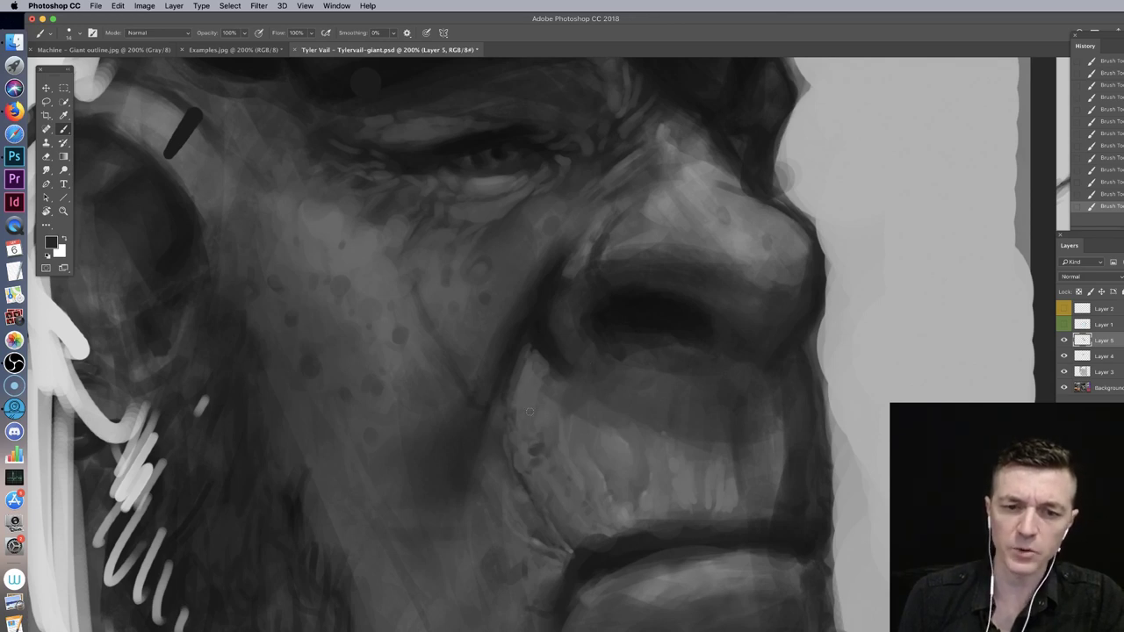
key("super+minus")
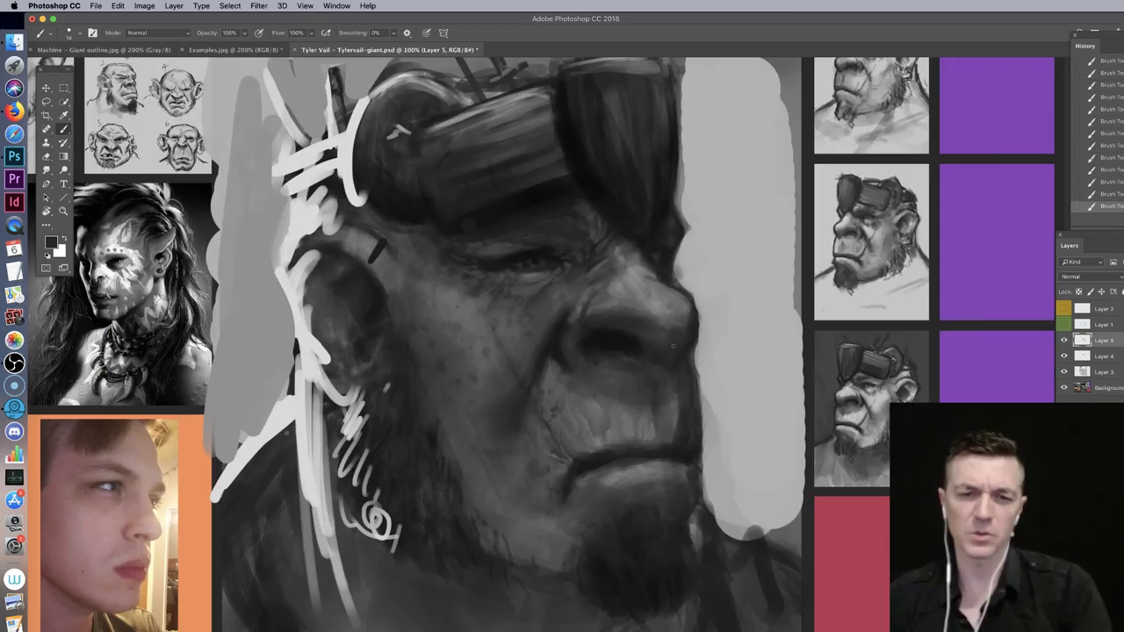
Step: Switch to the Move tool, check the live stream's YouTube Studio page in Firefox, and return to the giant portrait in Photoshop
left_click_drag(632, 307, 690, 304)
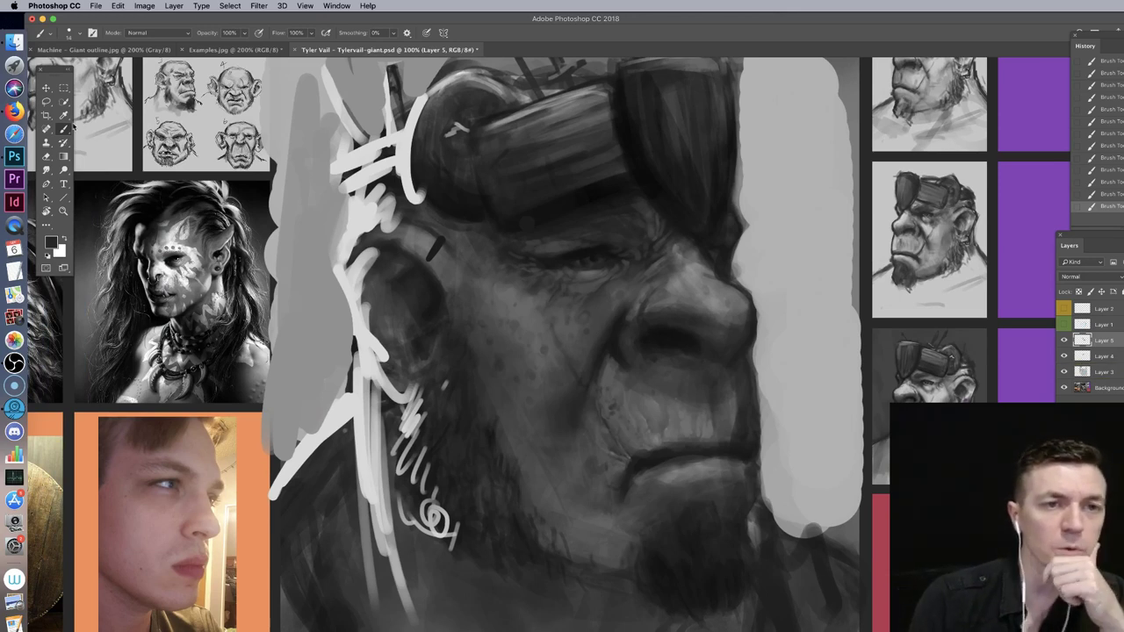
left_click(47, 88)
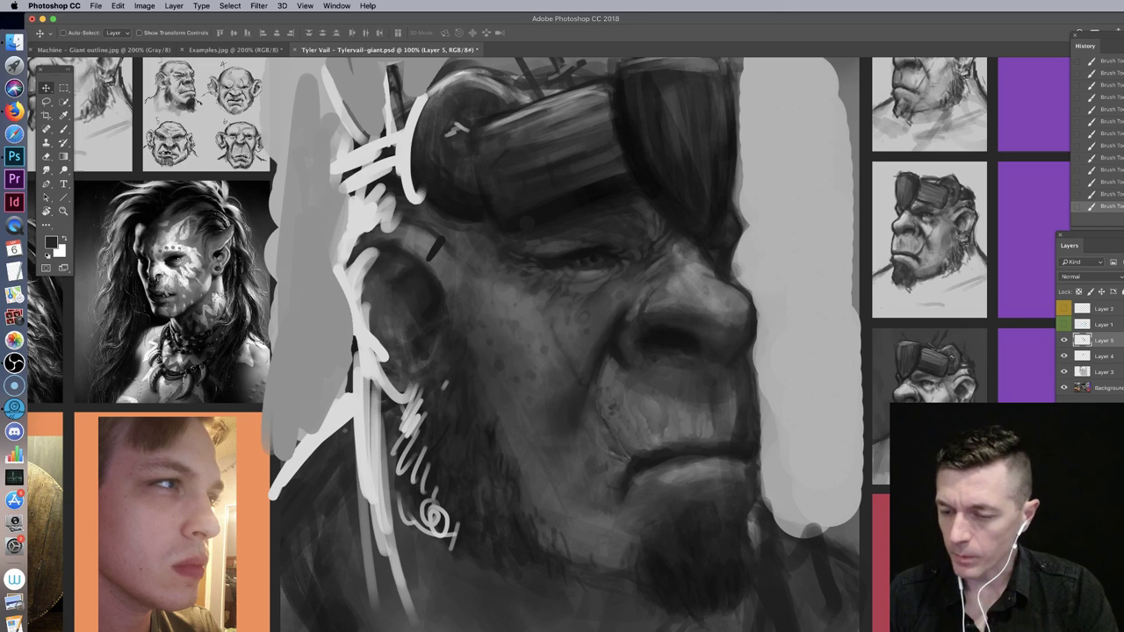
key("super+Tab")
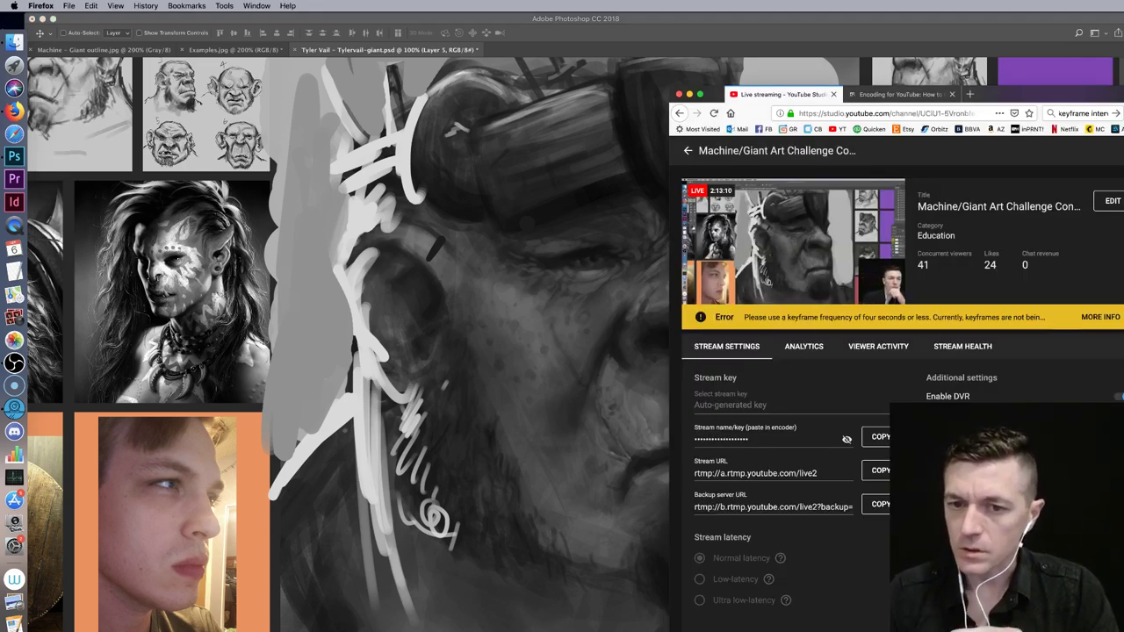
left_click(520, 383)
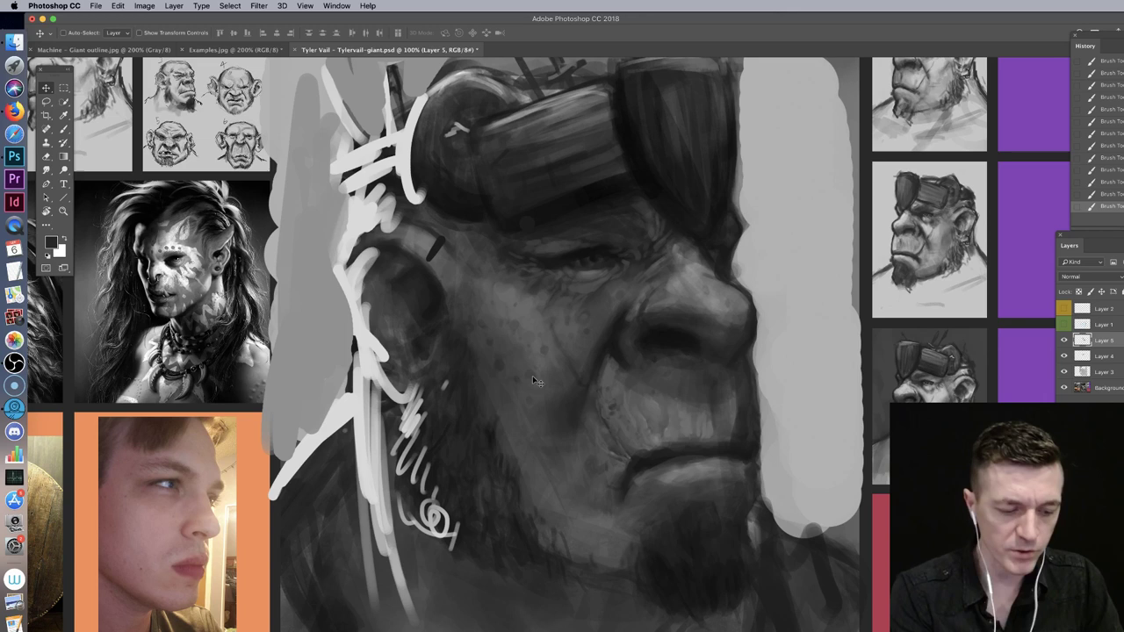
Step: Close the greyscale giant portrait document and answer the save prompt
left_click(295, 50)
left_click(649, 247)
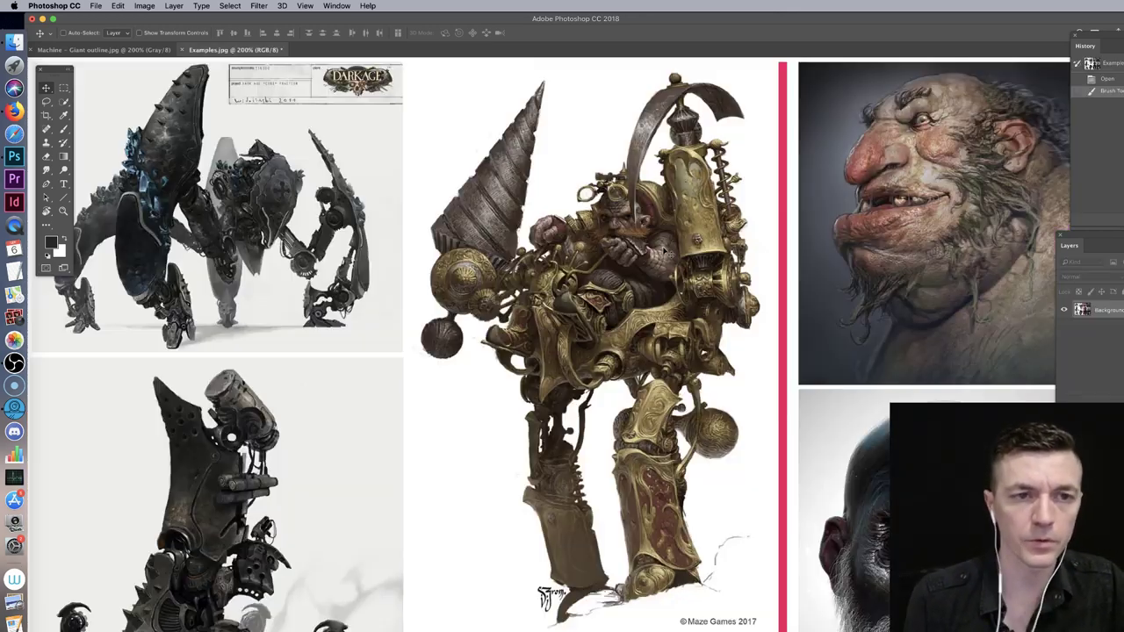
Step: Minimise Photoshop, bring up the Machine & Giant CONCEPTS folder in Finder, and enlarge its window to span the screen
left_click(43, 19)
left_click(542, 304)
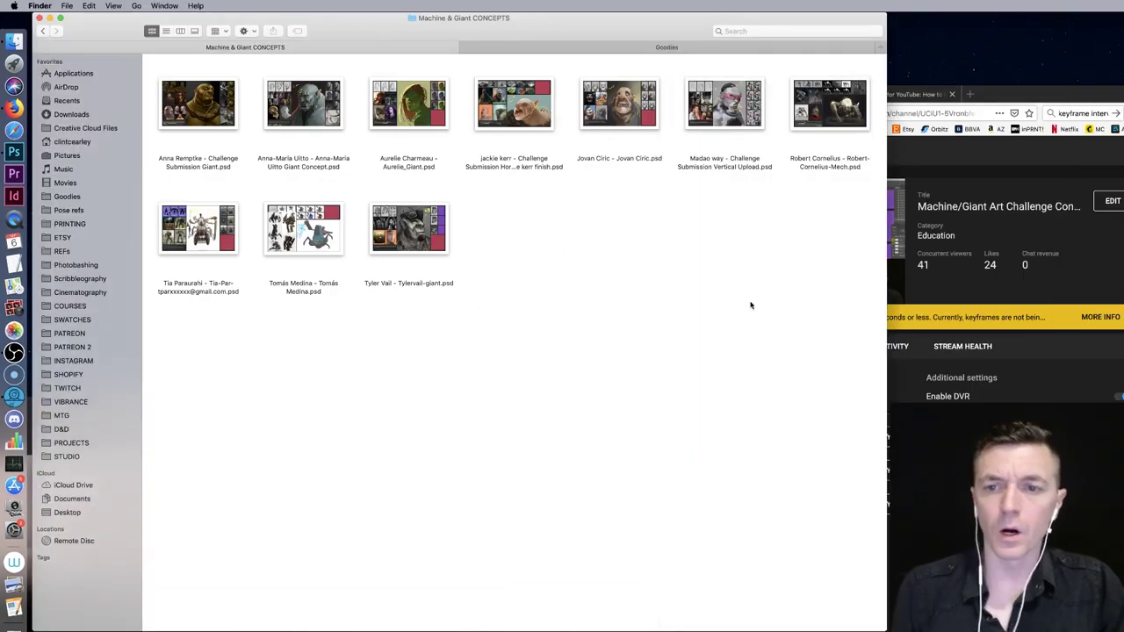
left_click_drag(883, 626, 1123, 631)
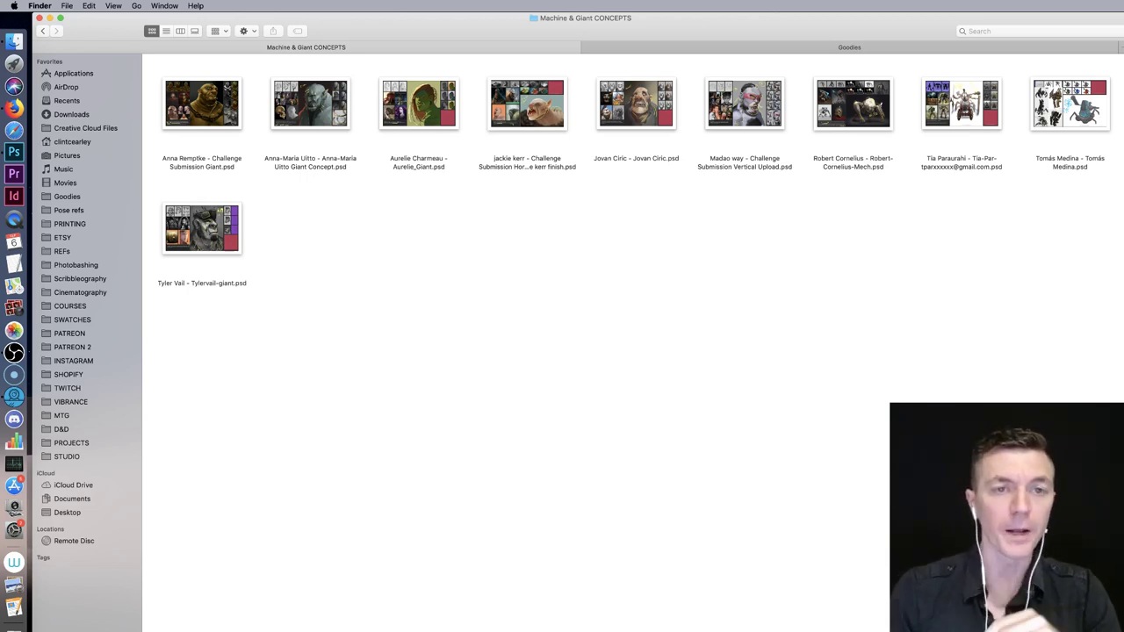
left_click_drag(687, 28, 681, 26)
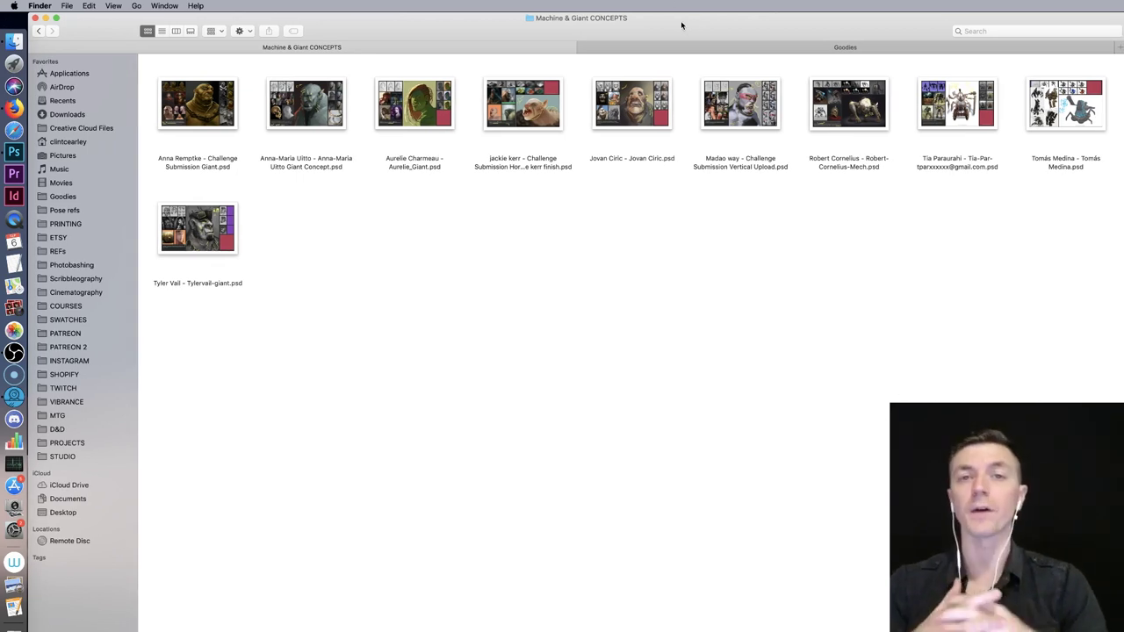